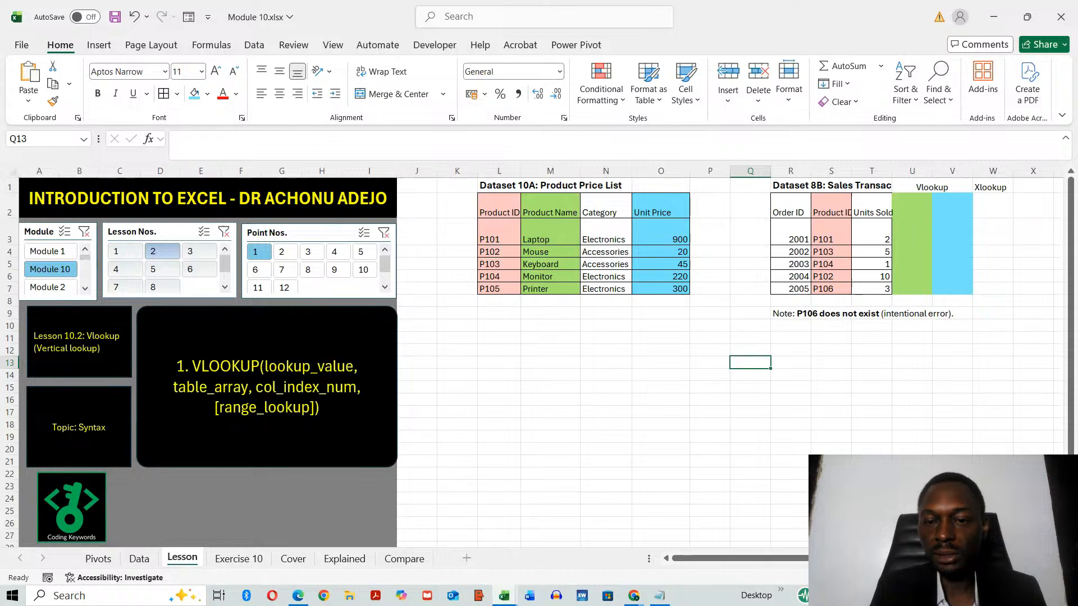
Widen the Units Sold column of the sales transactions table on the Lesson sheet.
left_click(1034, 577)
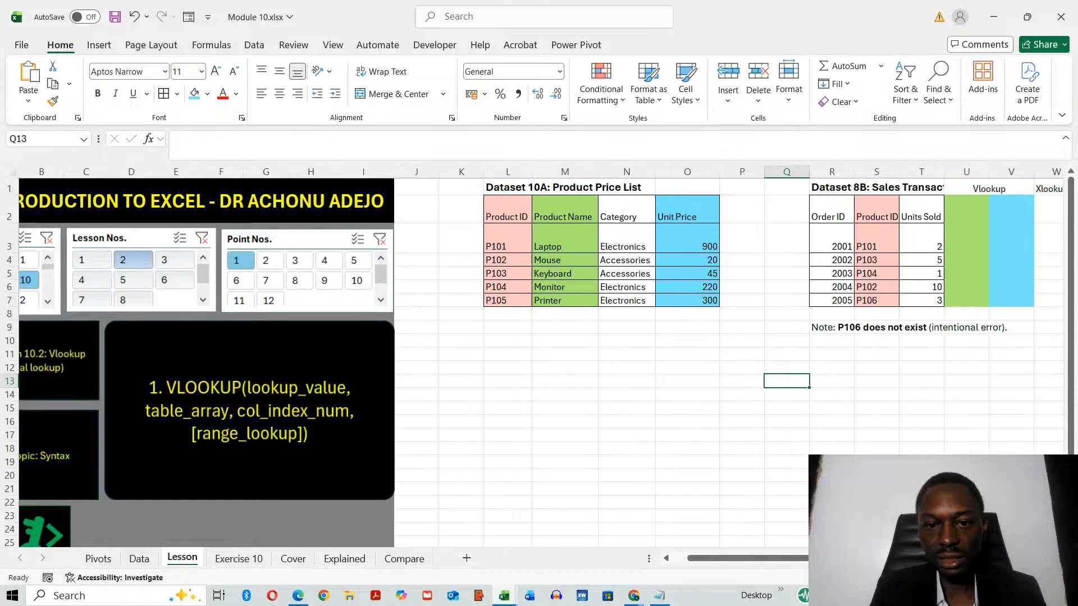
left_click_drag(876, 559, 893, 559)
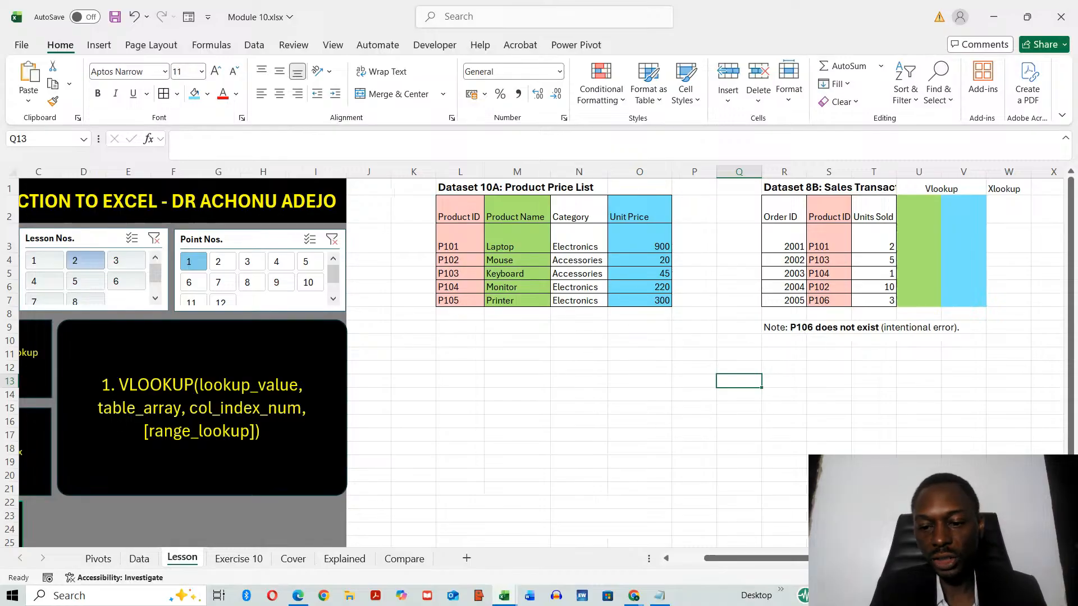
left_click_drag(887, 559, 892, 559)
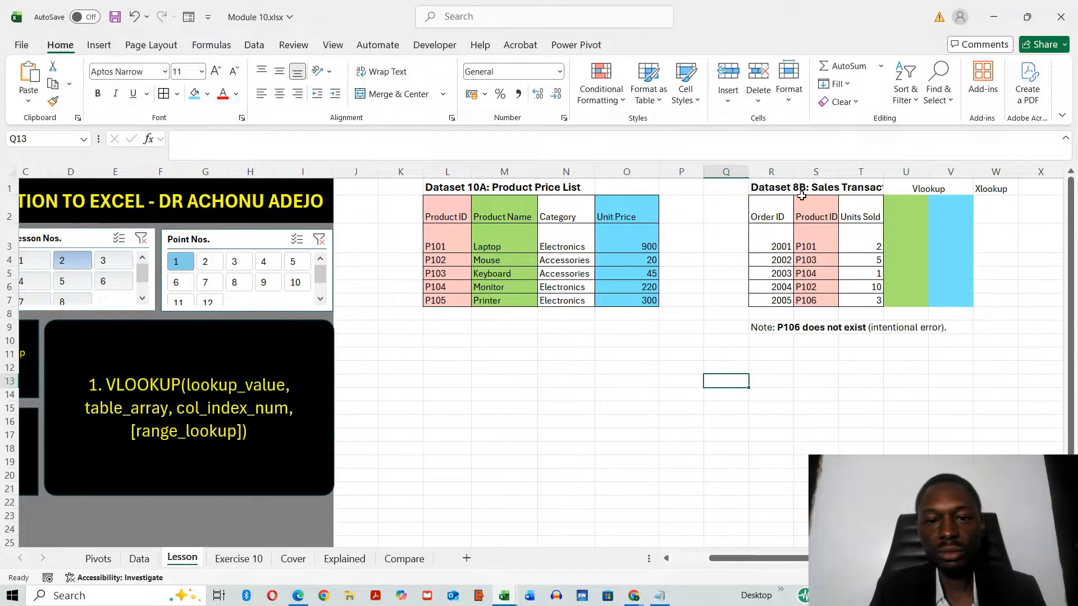
left_click(787, 183)
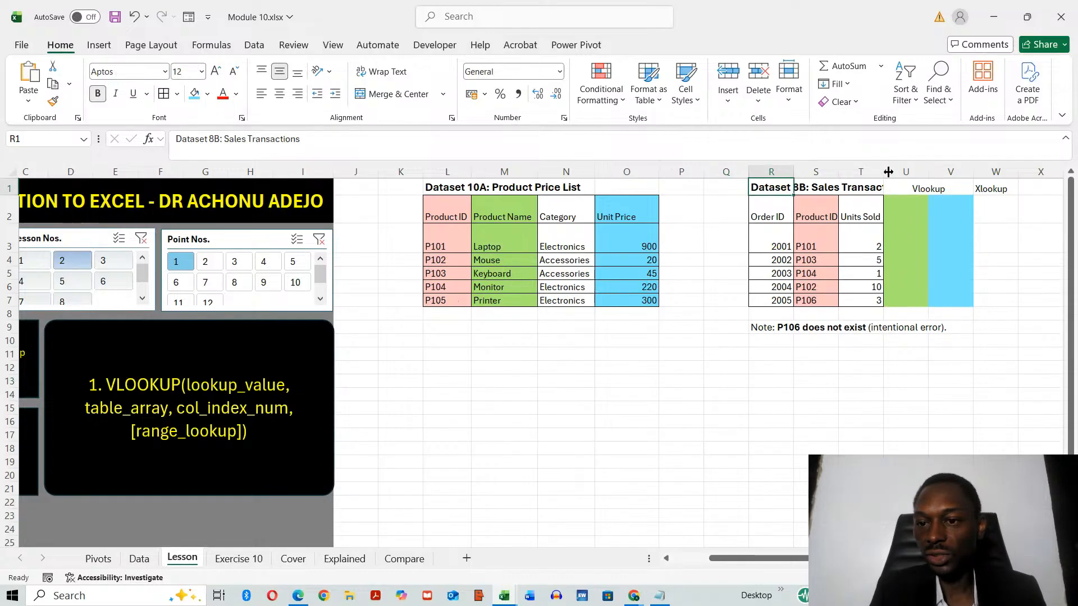
left_click_drag(883, 171, 899, 171)
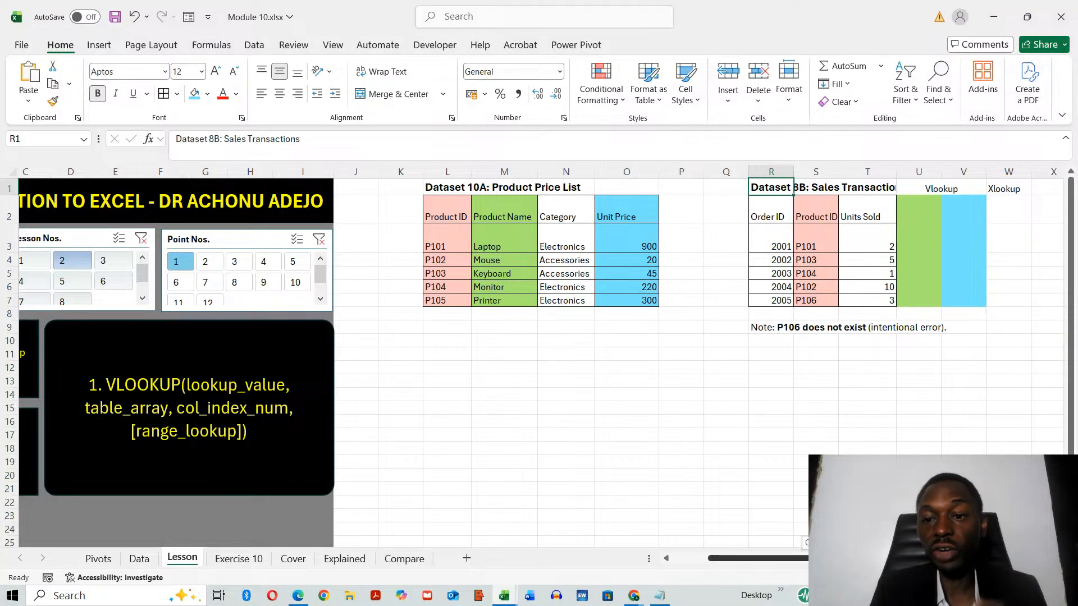
Examine product ID P101 in the sales transactions table and its match in the product price list.
scroll(541, 363, "right", 1)
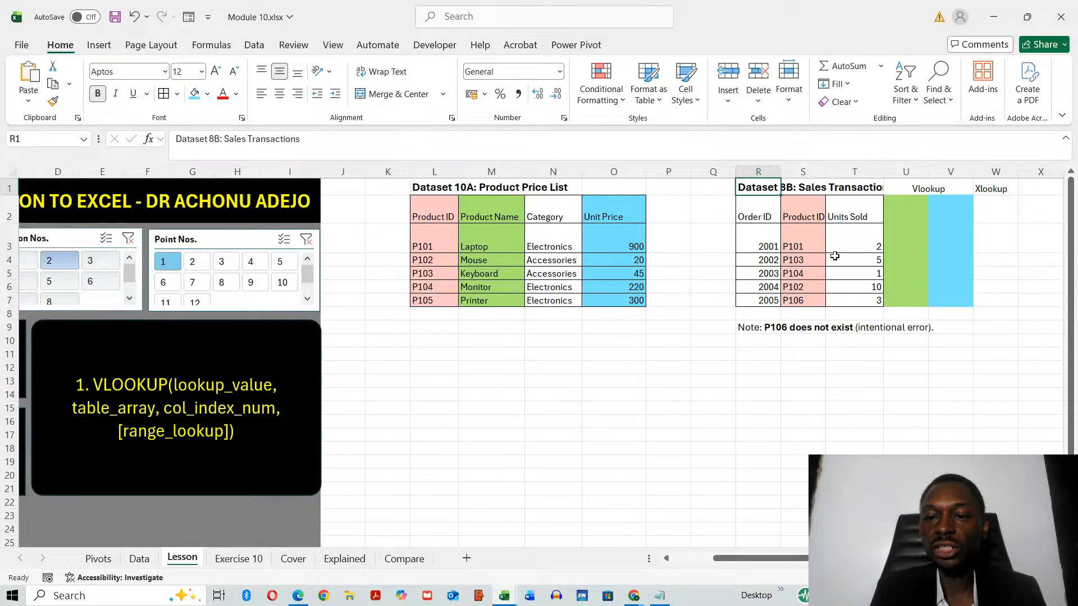
left_click(803, 247)
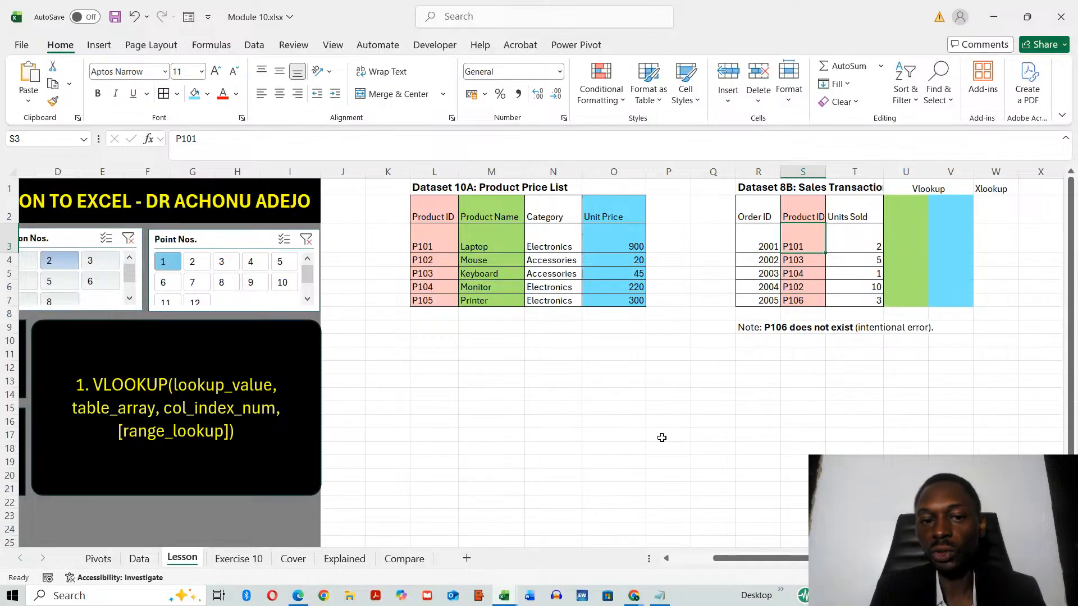
left_click(449, 238)
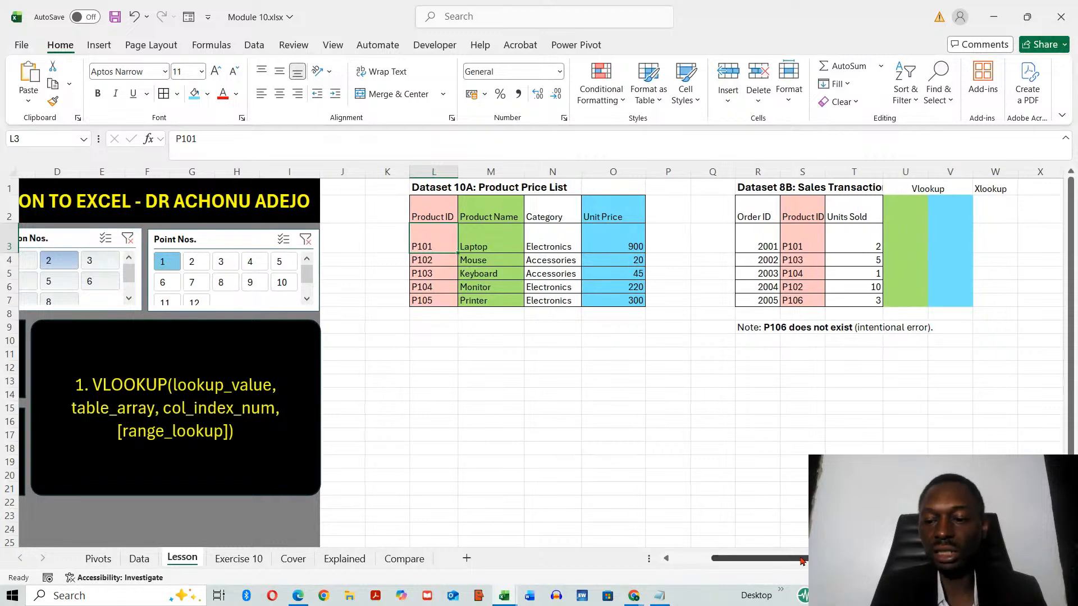
Enter the header "Product Name" in U2 beside the sales table and widen column U to fit it.
scroll(541, 363, "right", 1)
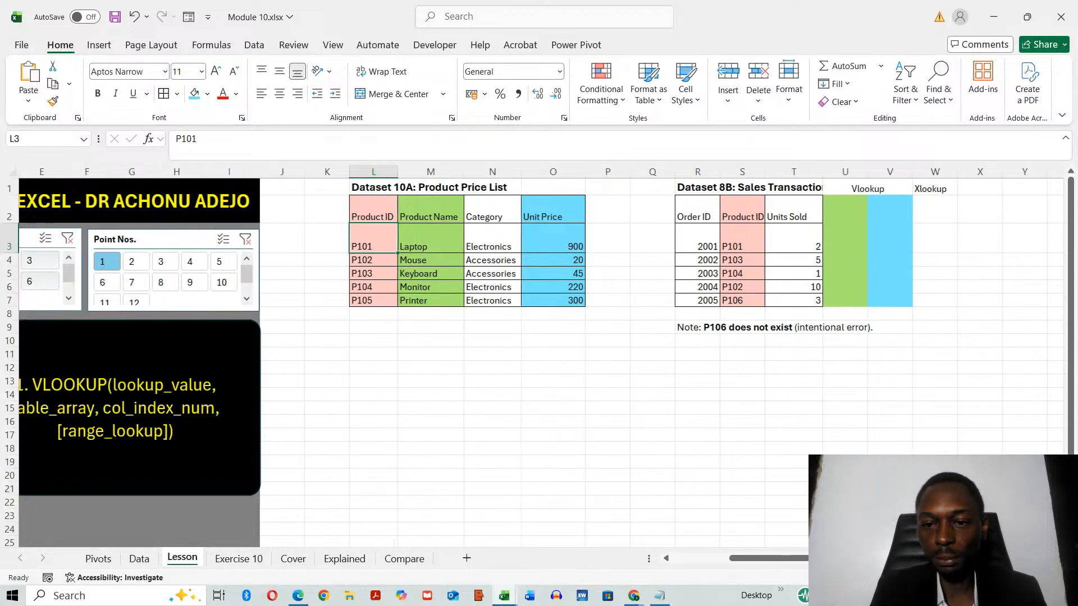
scroll(755, 402, "right", 4)
left_click(669, 238)
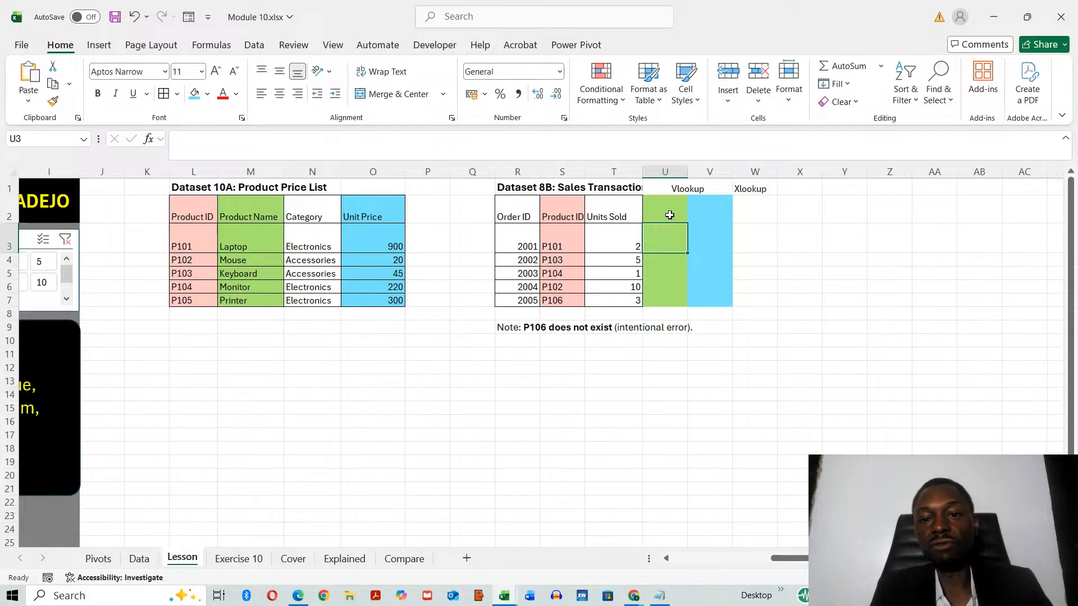
left_click(669, 215)
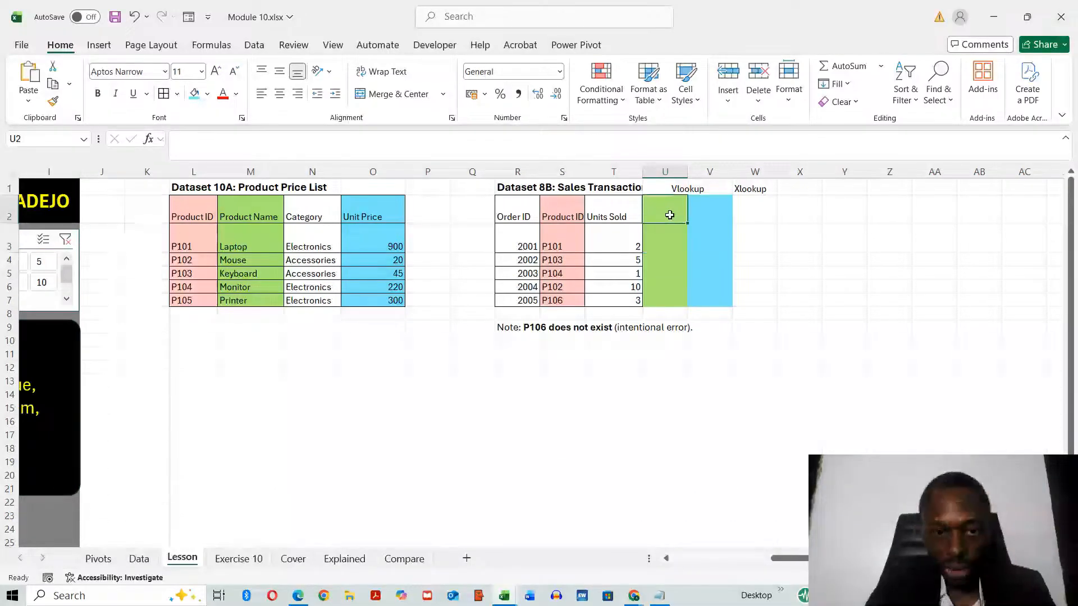
type("pRO")
key("BackSpace")
key("BackSpace")
key("BackSpace")
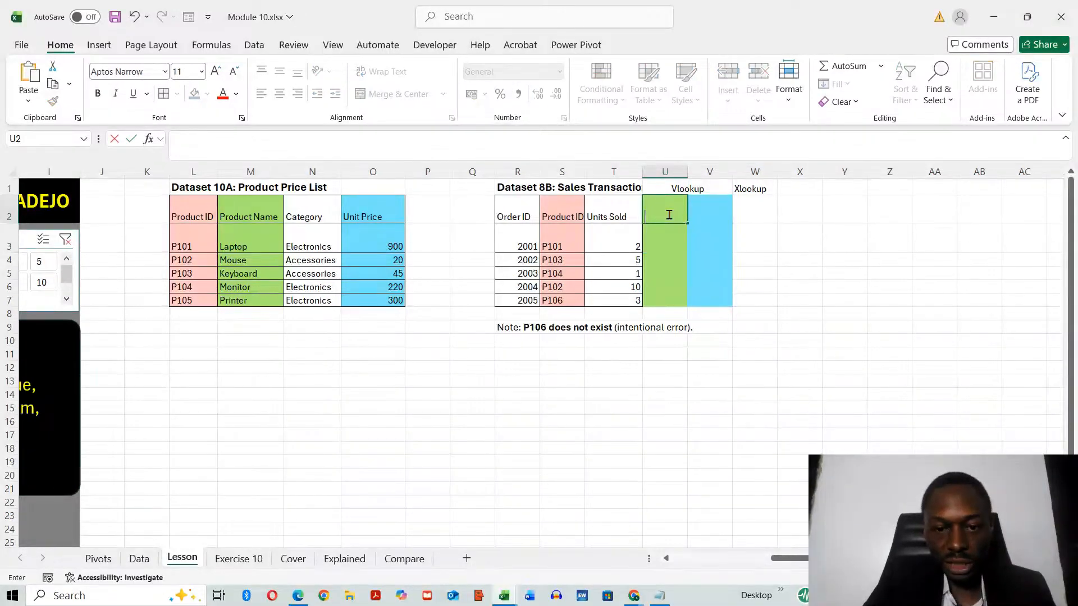
type("Produ")
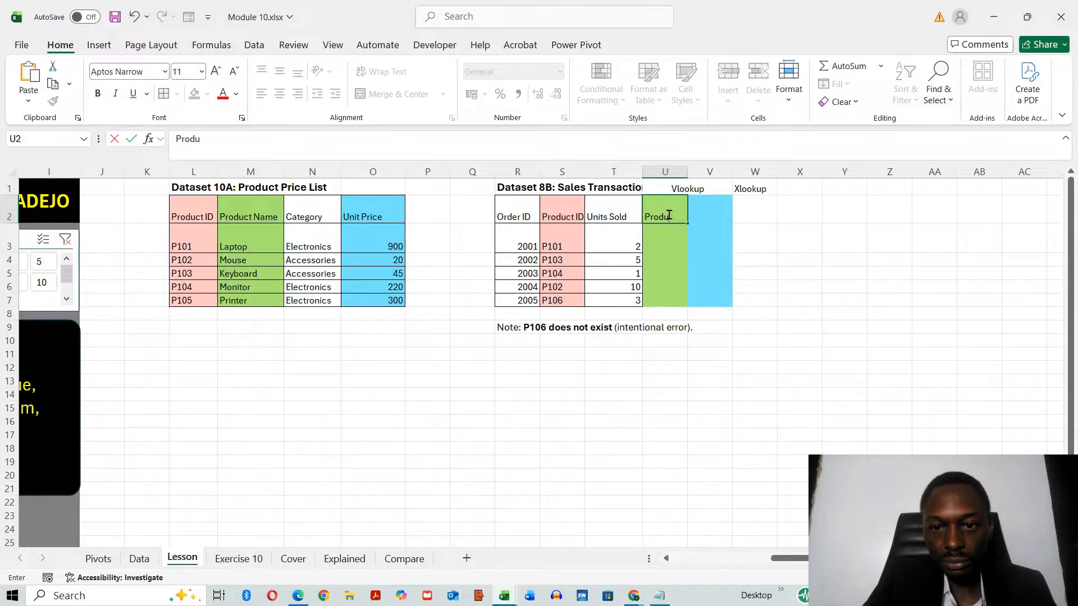
type("ct Name")
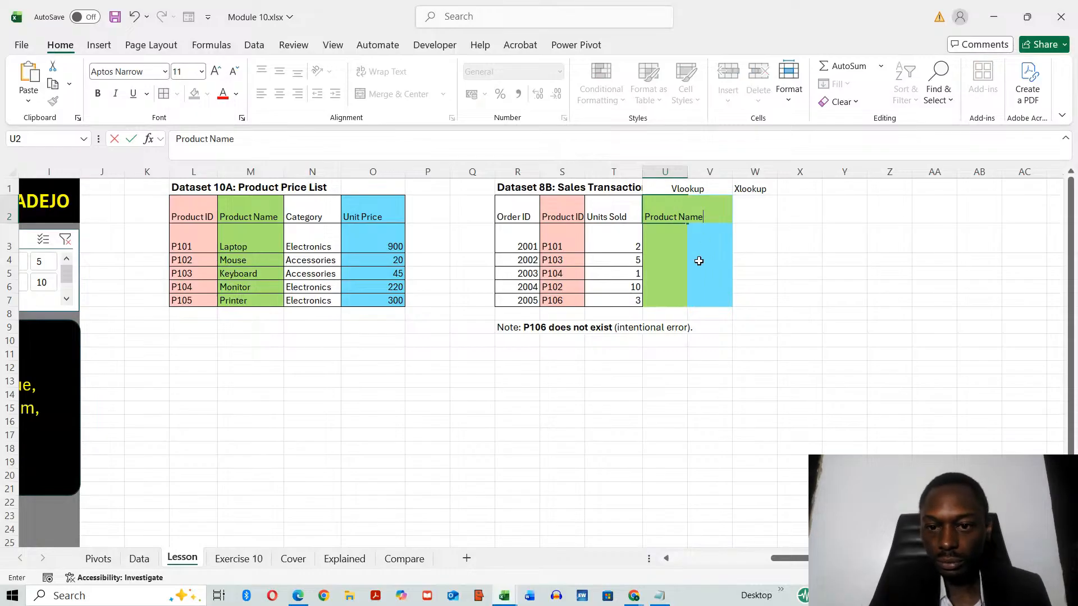
left_click(688, 171)
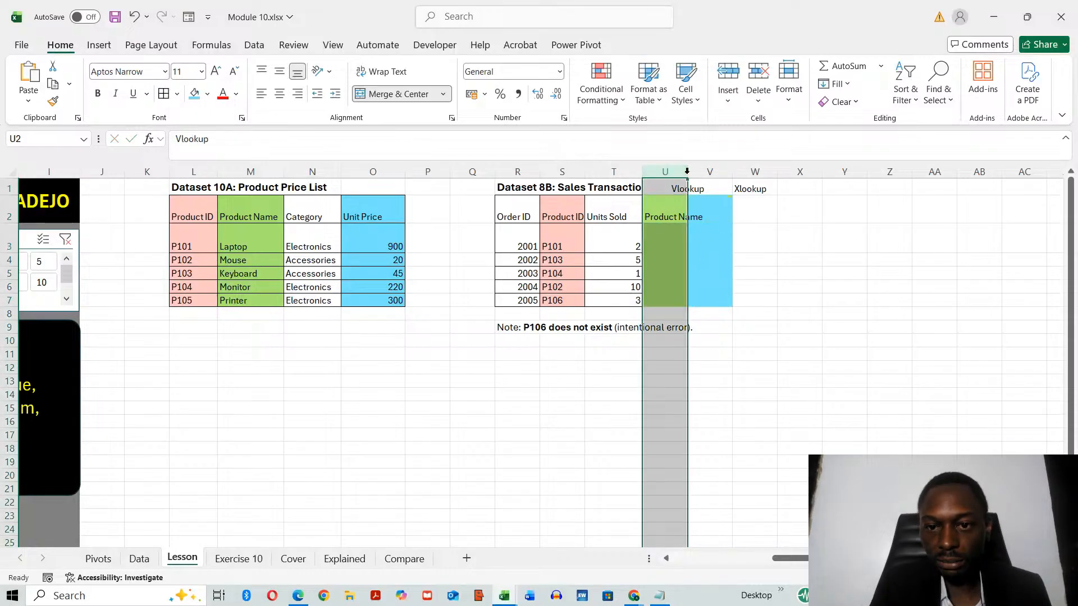
left_click_drag(687, 171, 710, 167)
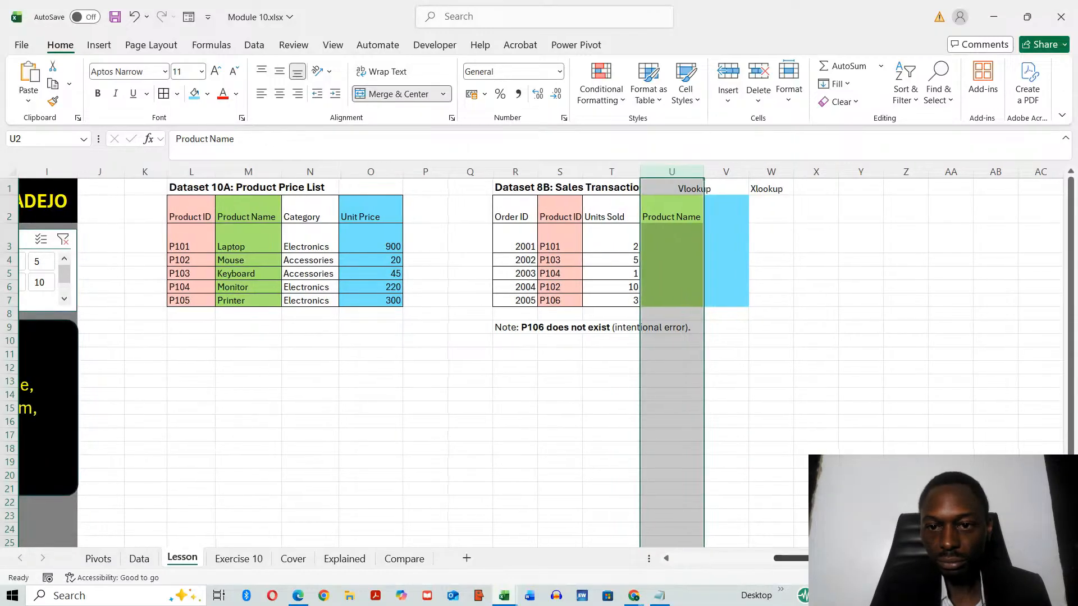
Enter the header "Unit Price" in V2 next to the Product Name header.
left_click(731, 216)
type("Ui")
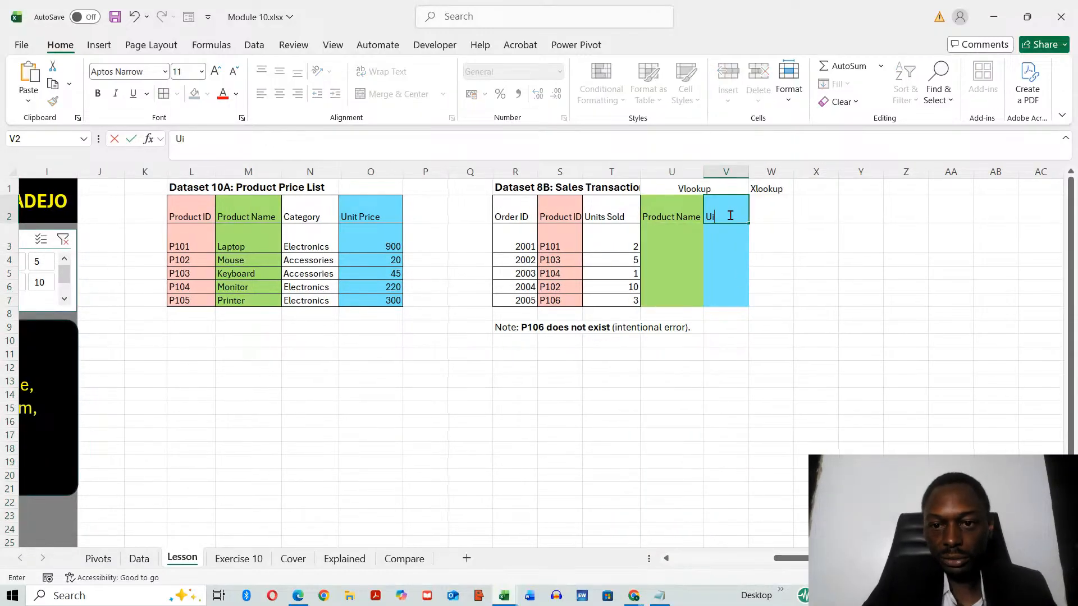
type("nit P")
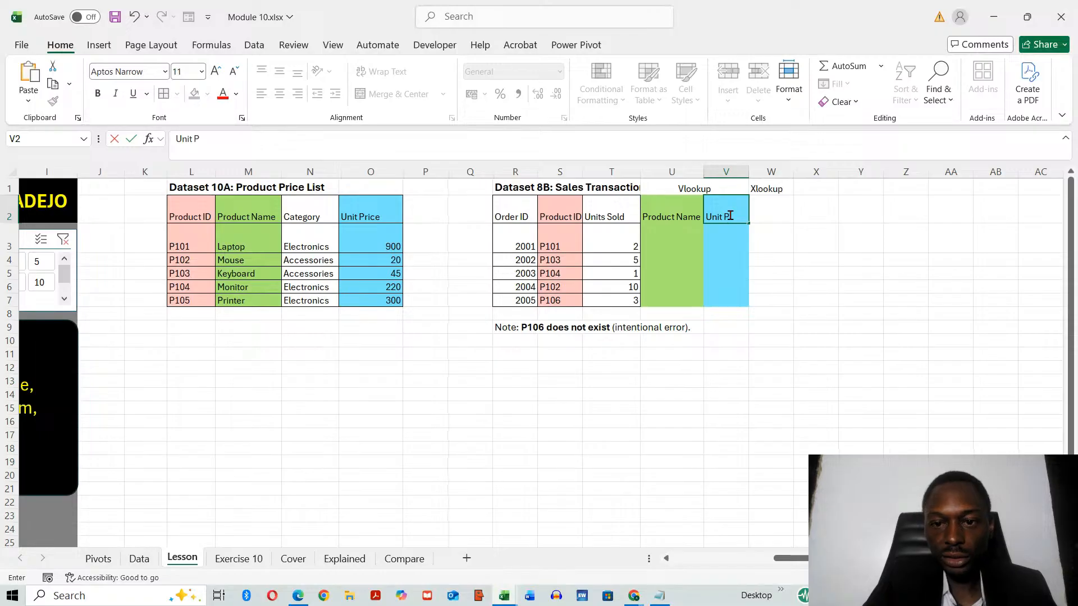
type("rice")
left_click(715, 340)
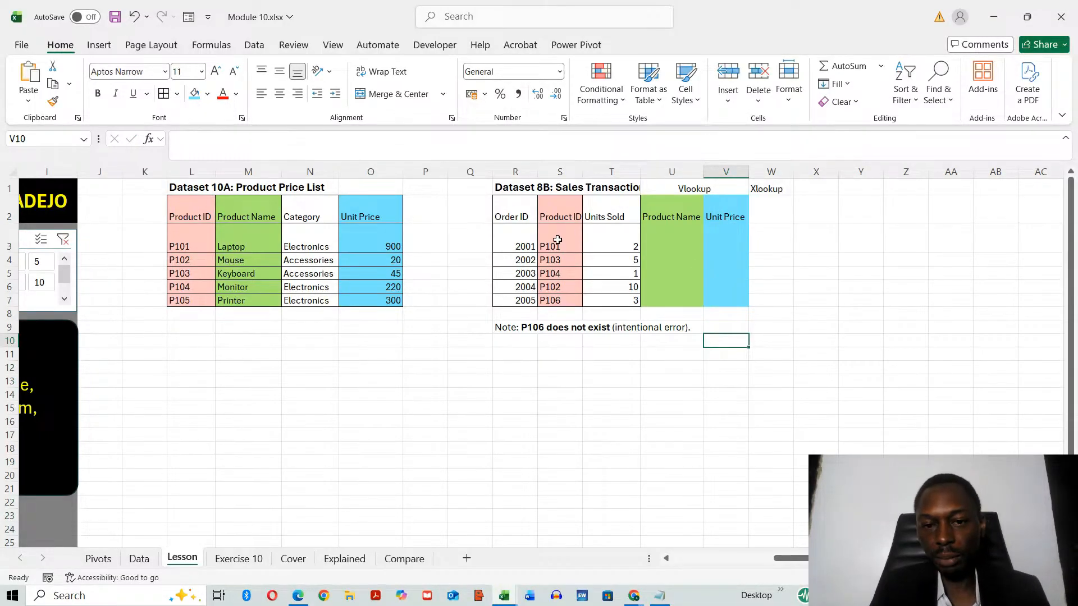
Begin a VLOOKUP formula in U3, the first cell under Product Name.
left_click(676, 237)
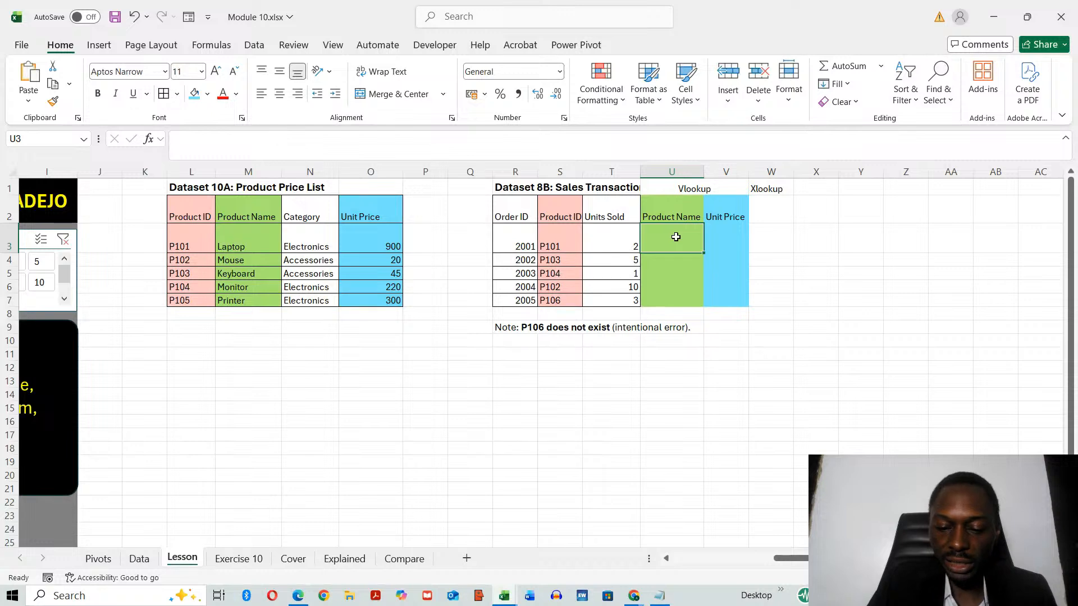
type("=")
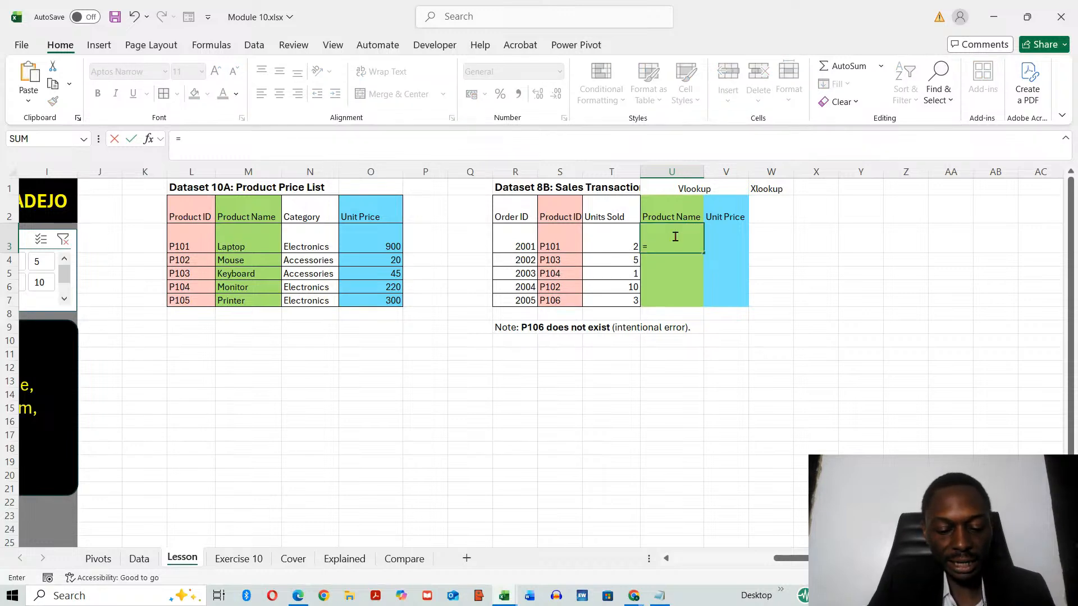
type("vlookup")
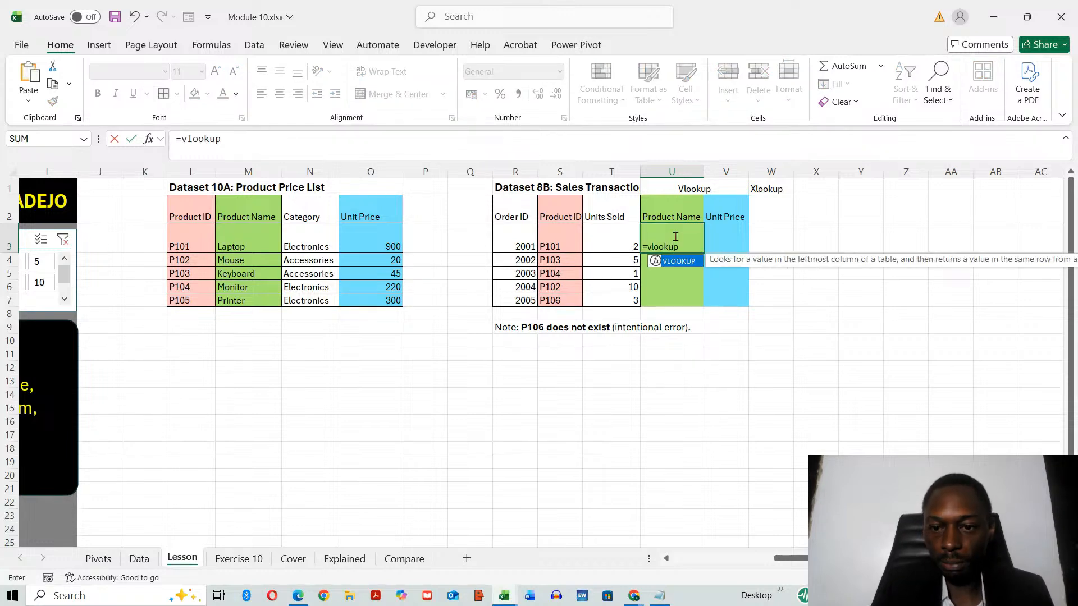
double_click(679, 263)
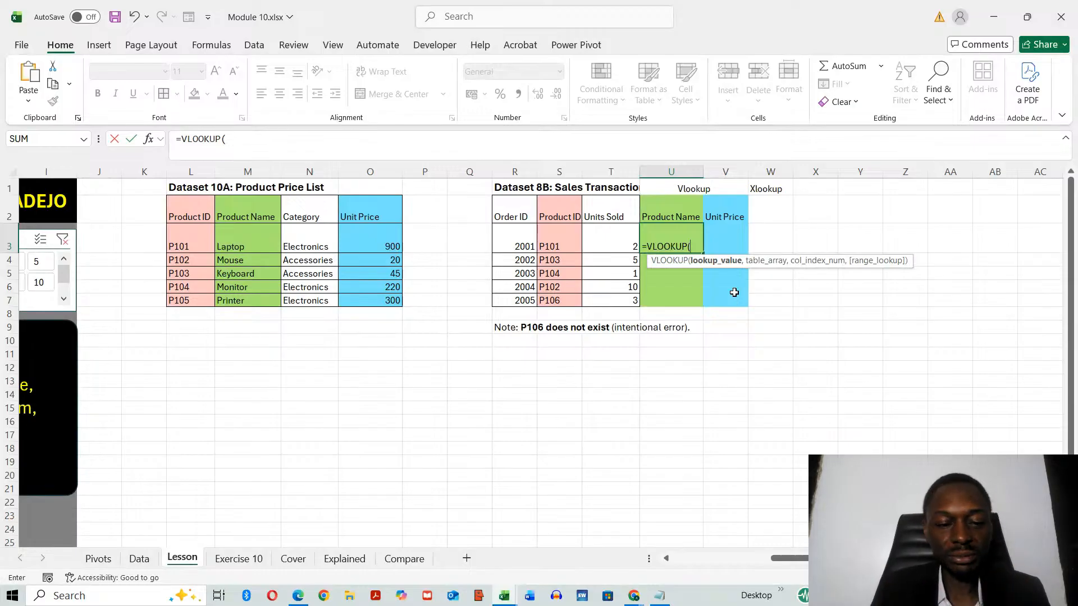
Consult the VLOOKUP diagram on the Explained sheet, return to the Lesson sheet and clear the stray sheet reference from the formula.
left_click(343, 559)
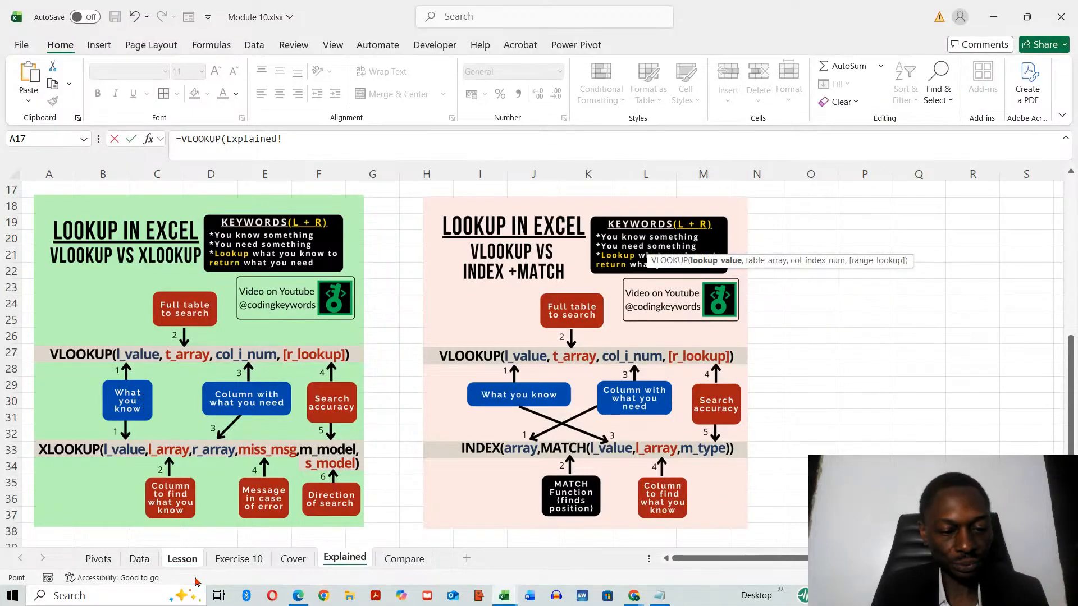
left_click(182, 560)
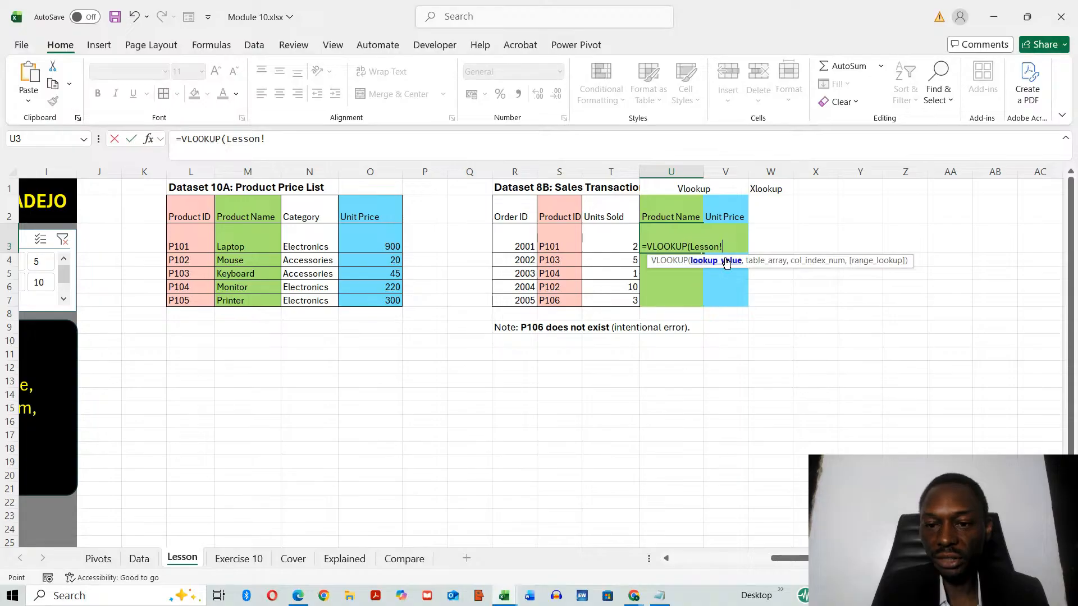
key("BackSpace")
key("BackSpace")
key("BackSpace")
key("BackSpace")
key("BackSpace")
key("BackSpace")
key("BackSpace")
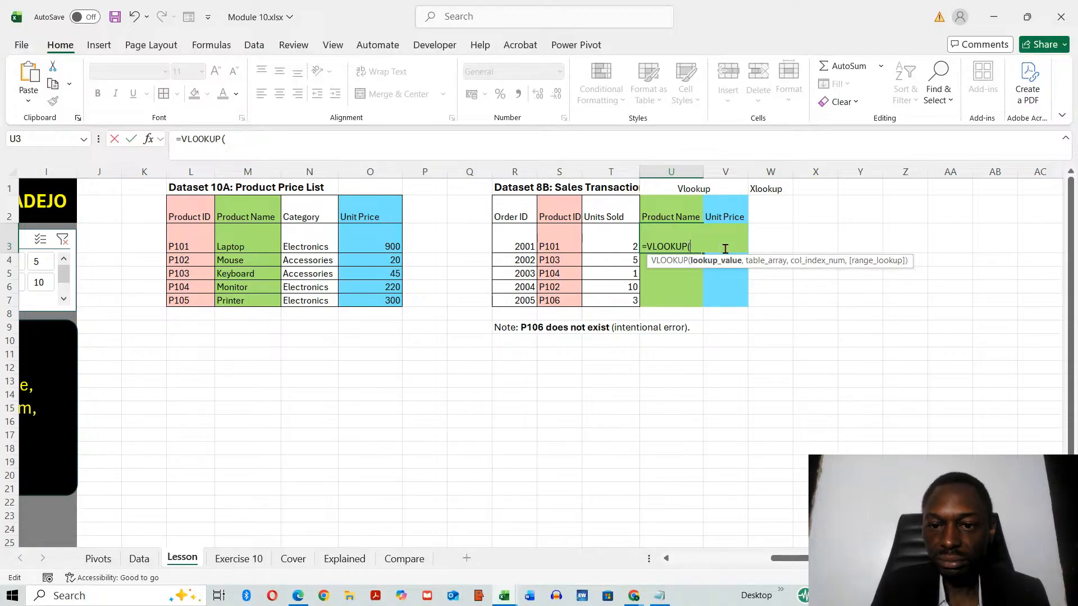
Use product ID cell S3 as the lookup value and the price list range L3:O7 as the table array.
left_click(555, 244)
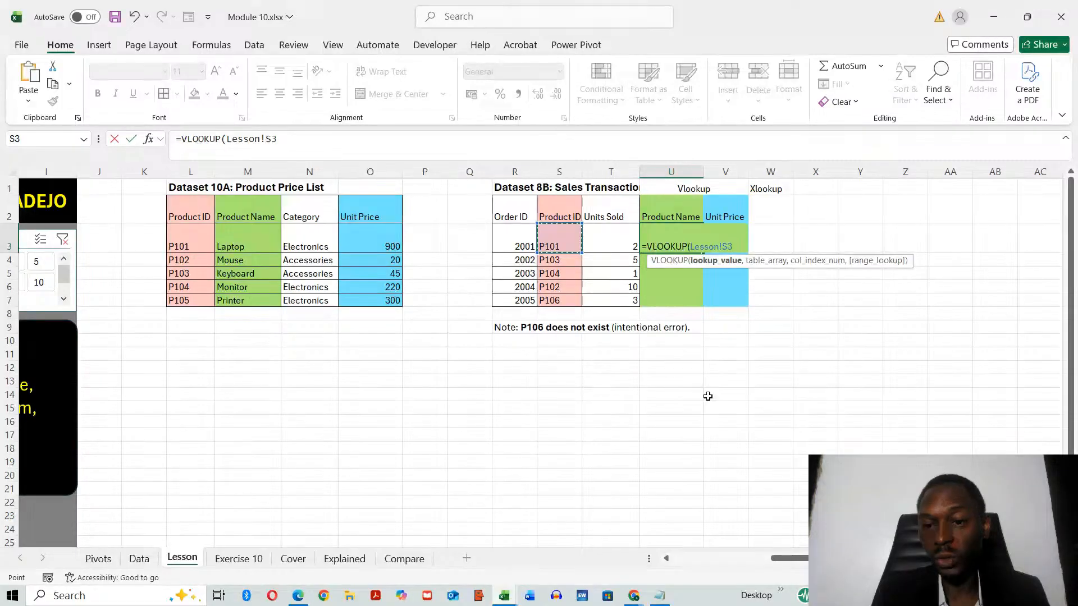
type(",")
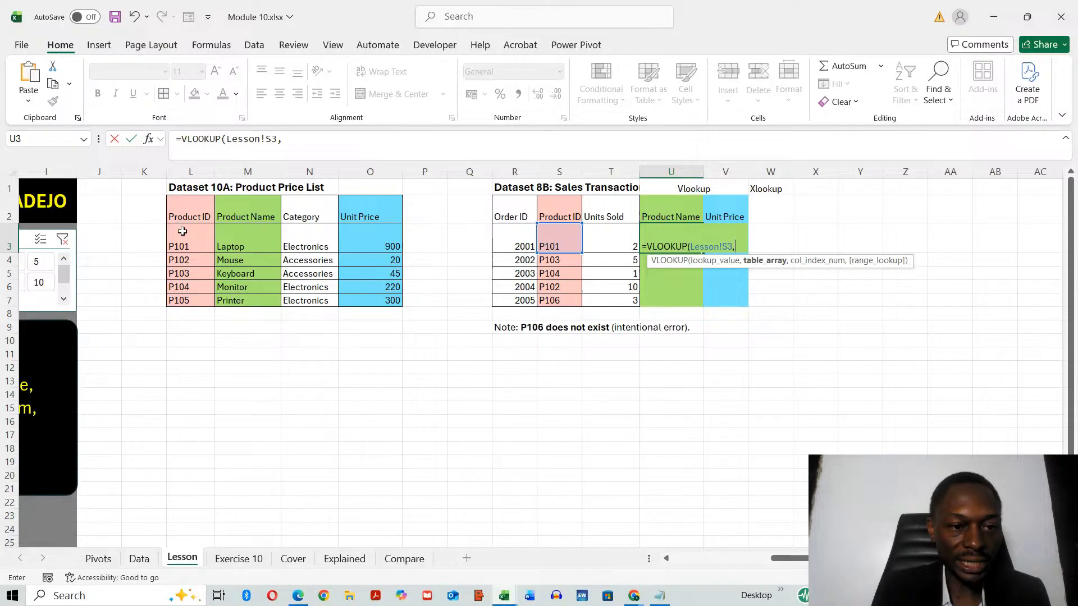
left_click_drag(182, 231, 368, 301)
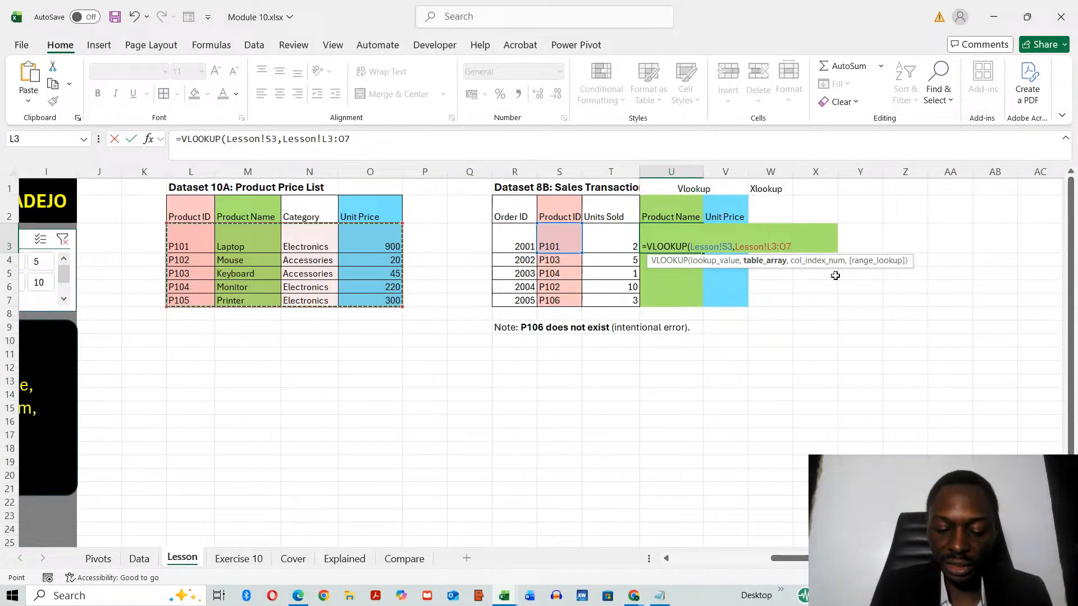
type(",")
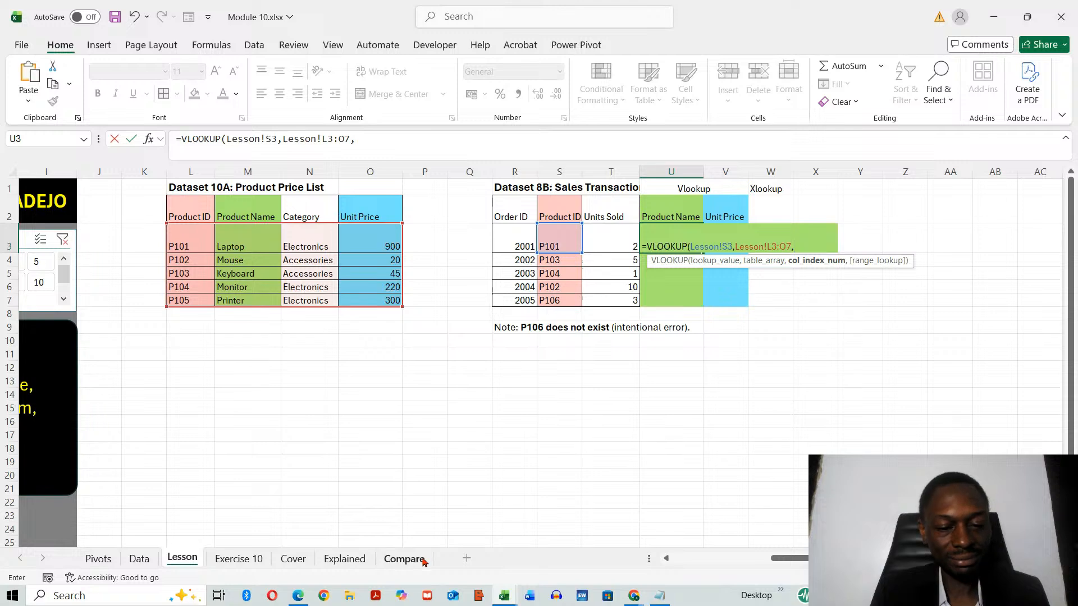
Check the column index argument in the Explained sheet's diagram, and restore the U3 formula to end after the table array.
left_click(344, 558)
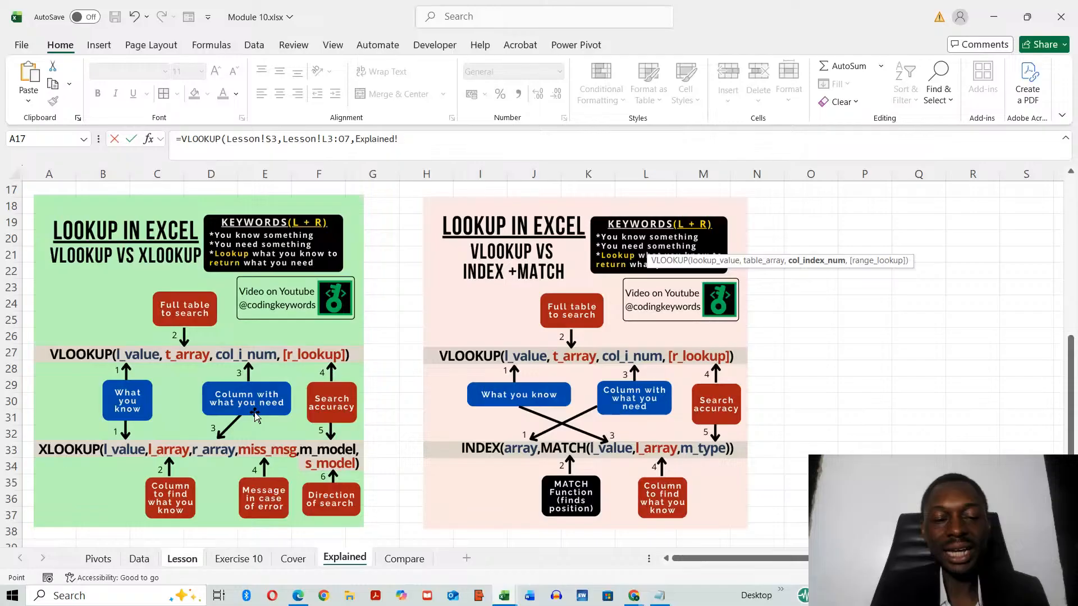
left_click(183, 559)
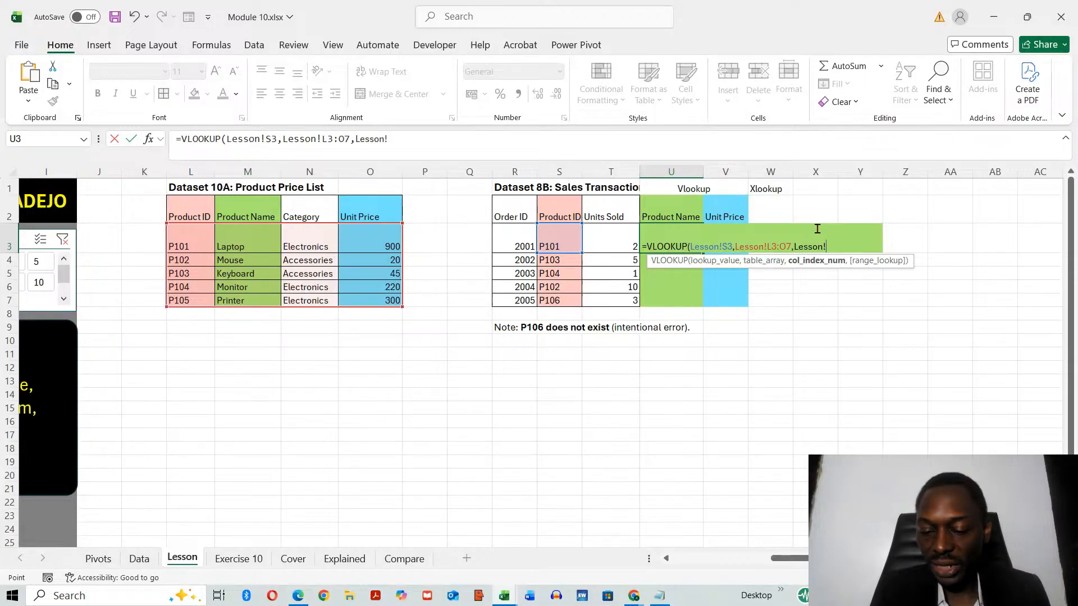
key("BackSpace")
key("BackSpace")
key("BackSpace")
key("BackSpace")
key("BackSpace")
key("BackSpace")
key("BackSpace")
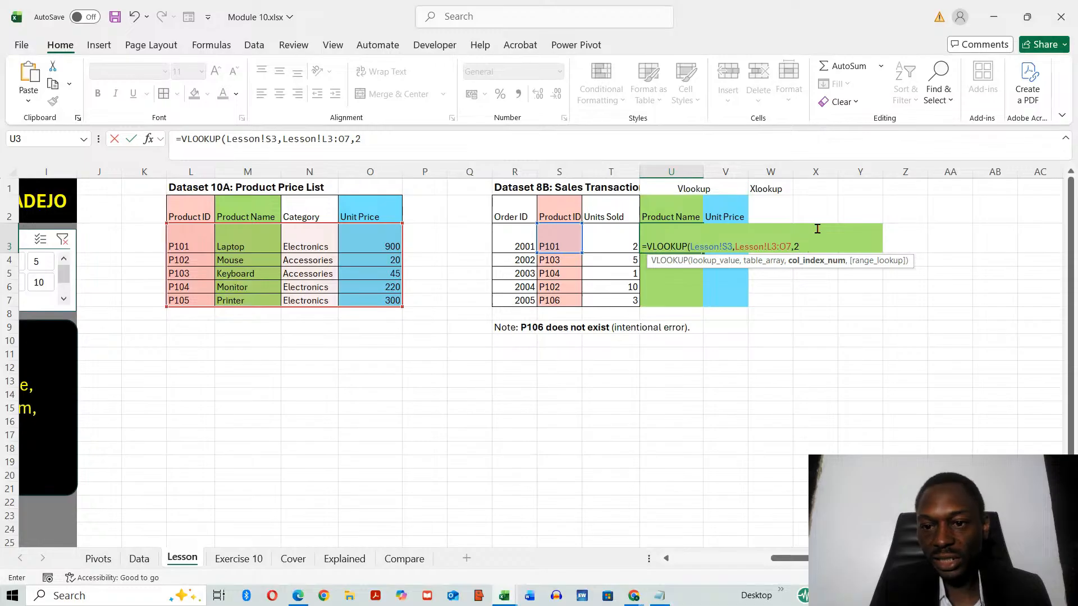
Complete the VLOOKUP formula in U3 with column index 2 and FALSE for an exact match.
type("2,")
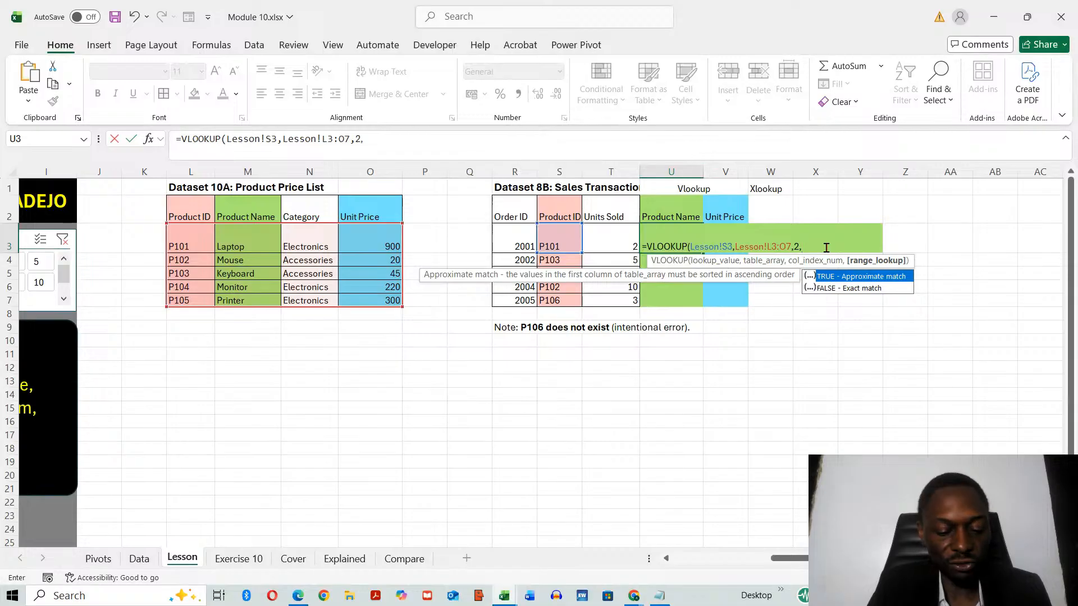
type("FALSE")
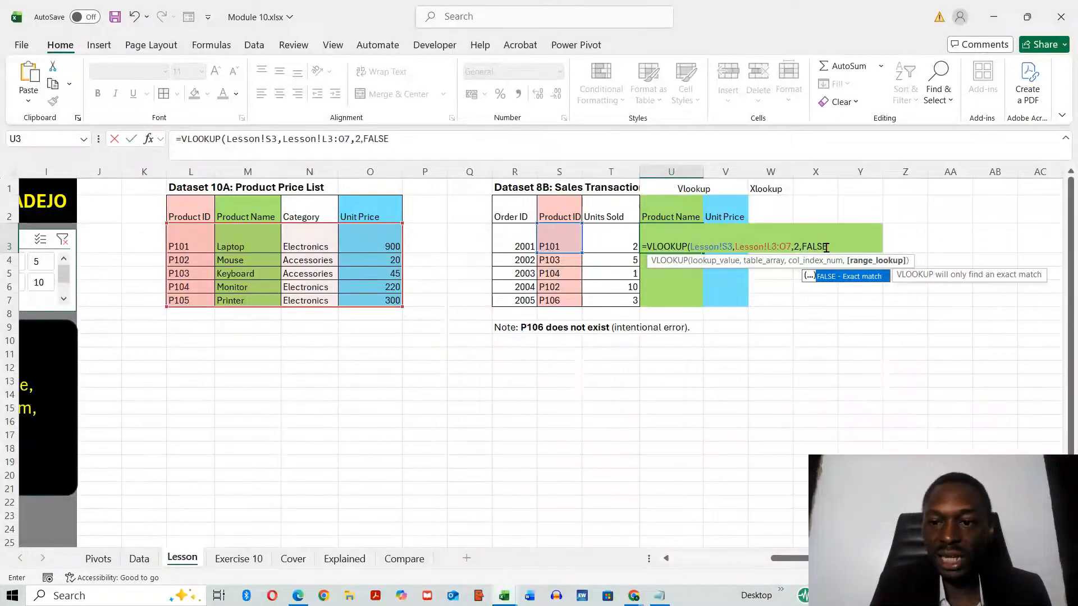
type(")")
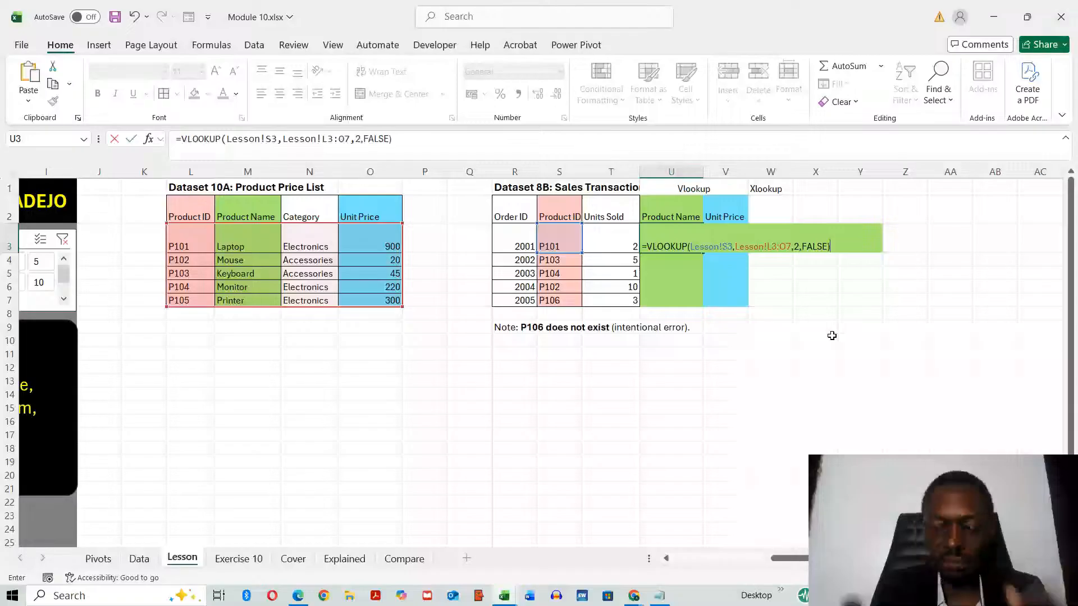
key("Return")
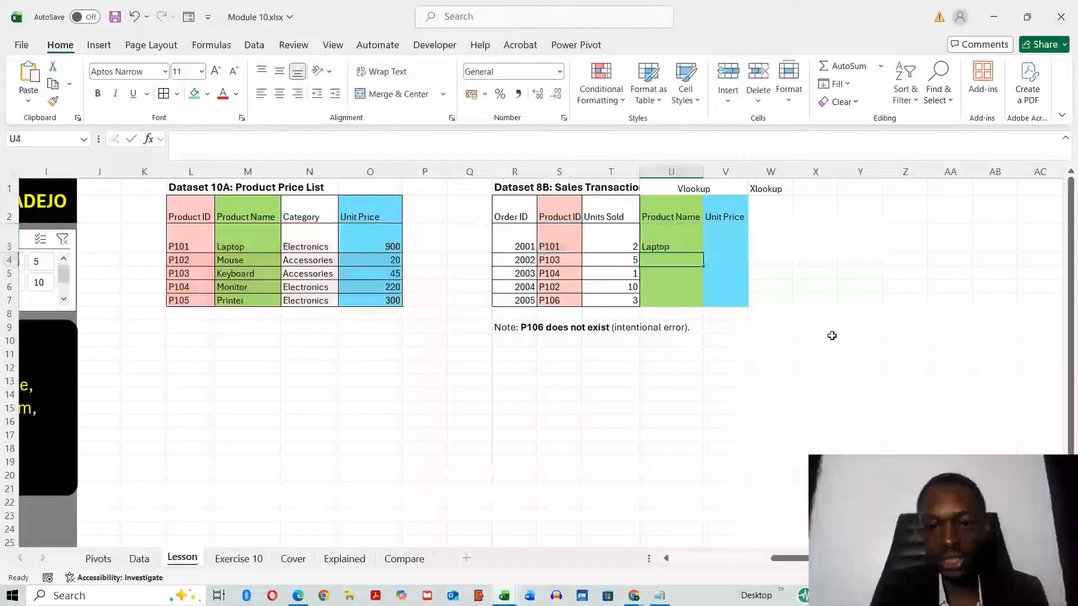
Review the VLOOKUP formula in U3 against product ID cell S3 and the price list range it references.
left_click(663, 245)
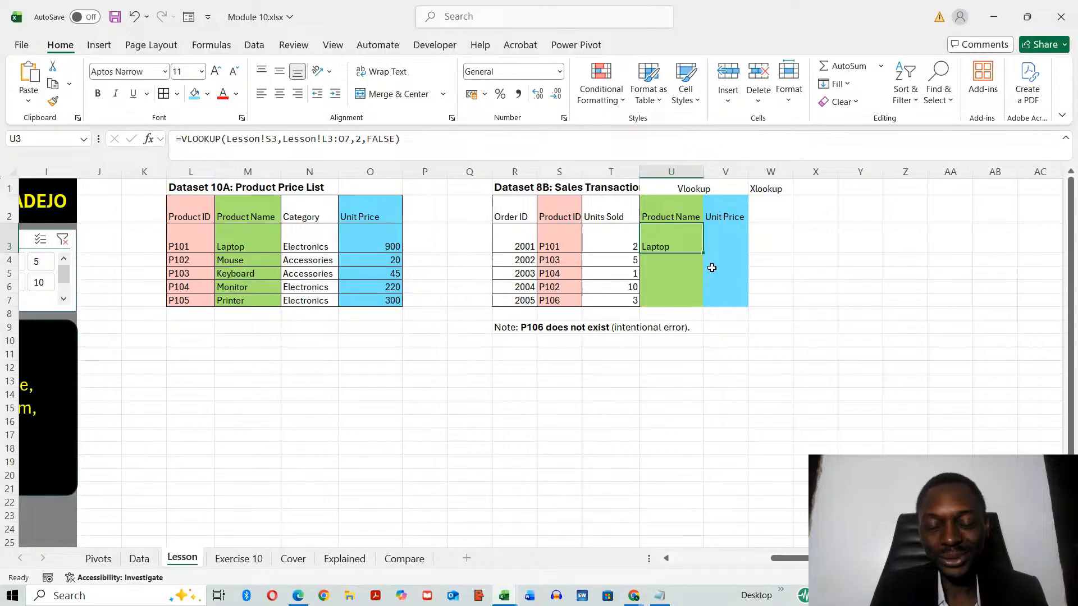
left_click(567, 247)
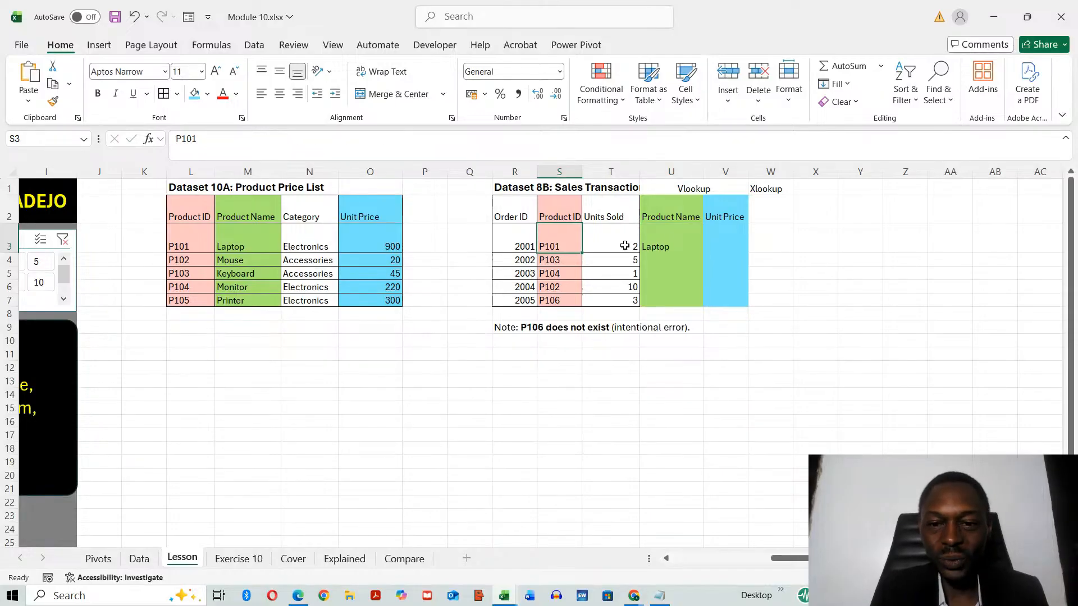
left_click(671, 243)
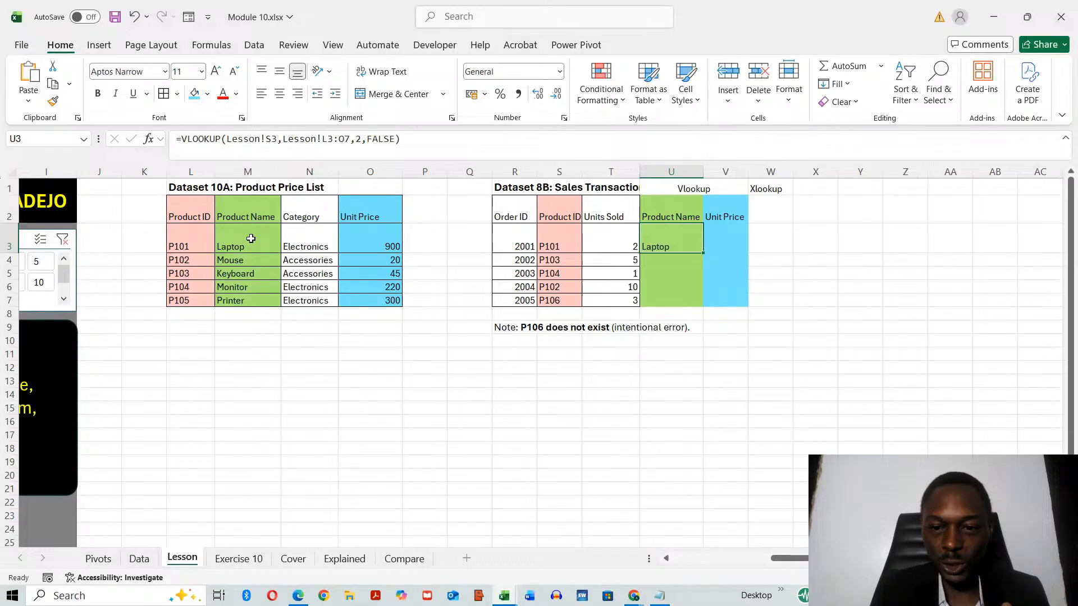
left_click(712, 459)
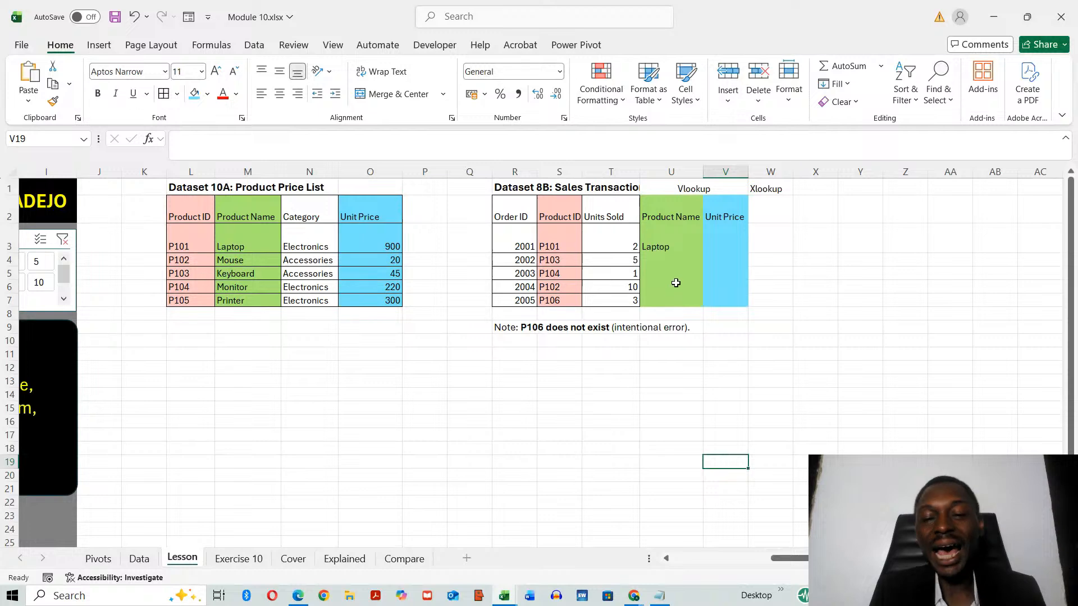
left_click(664, 246)
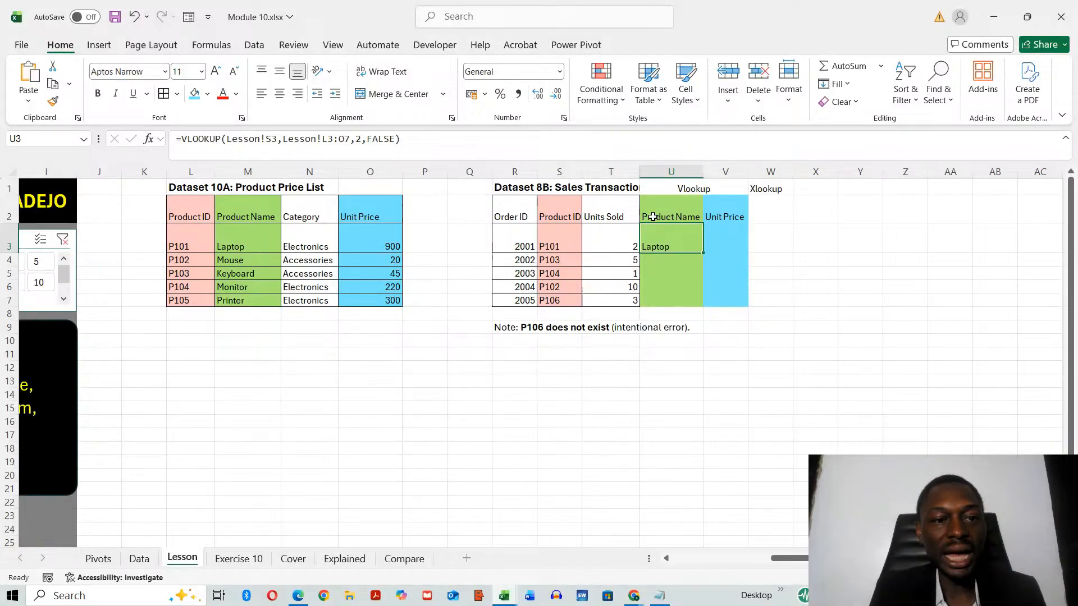
double_click(673, 231)
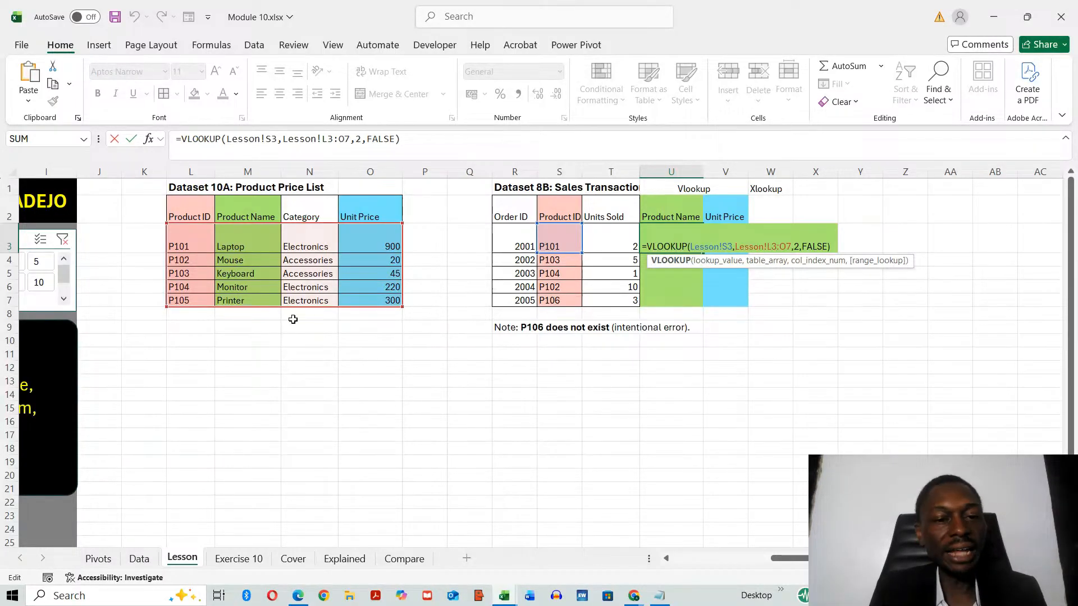
key("Return")
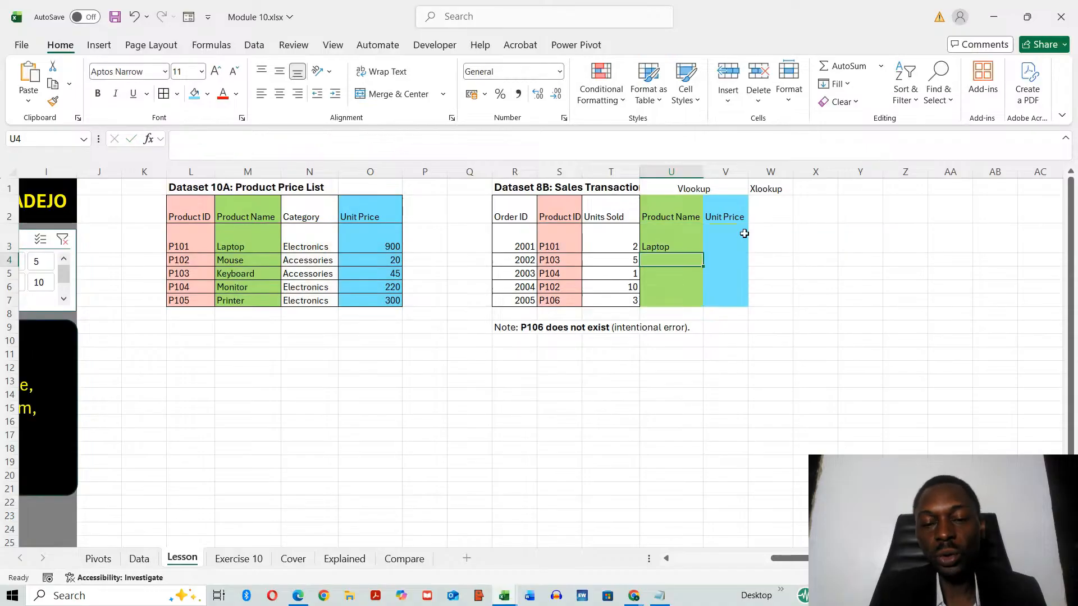
left_click(687, 240)
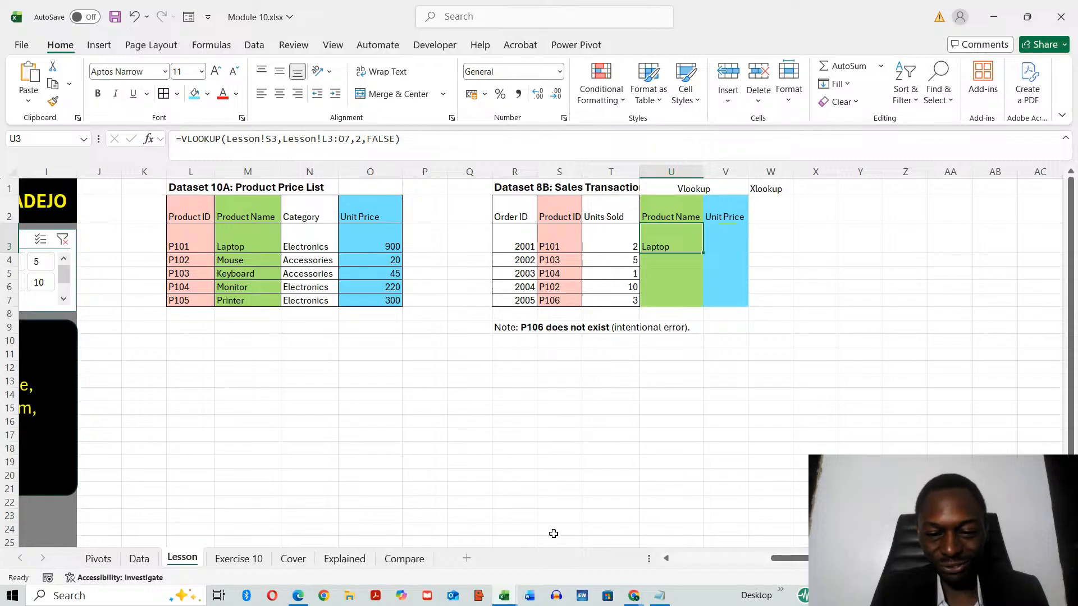
Switch to the YouTube Studio live stream in Chrome to check it, and return to the Module 10 workbook in Excel.
left_click(634, 596)
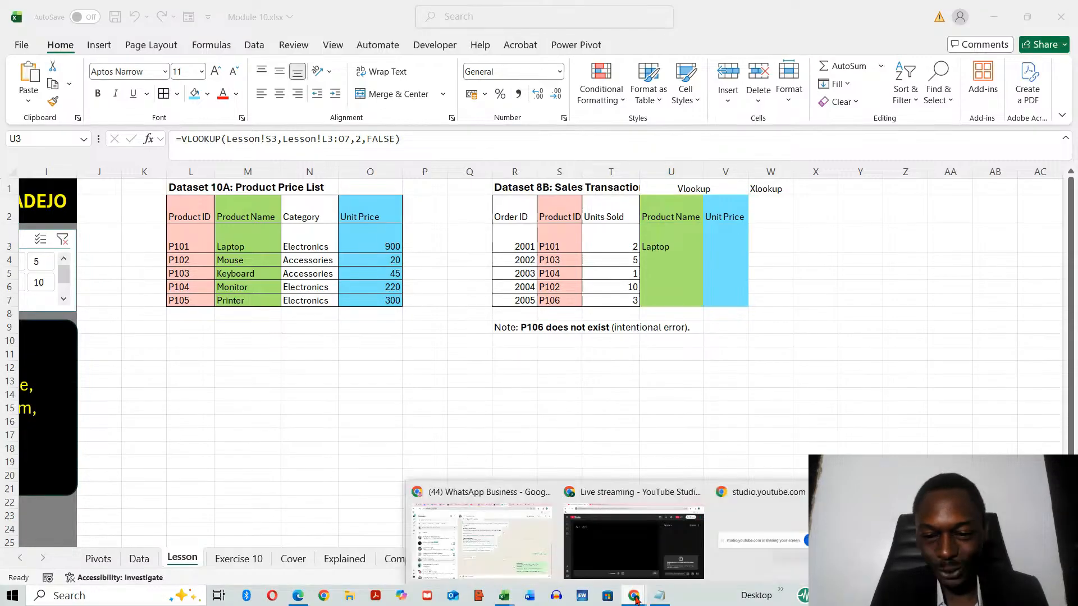
left_click(635, 556)
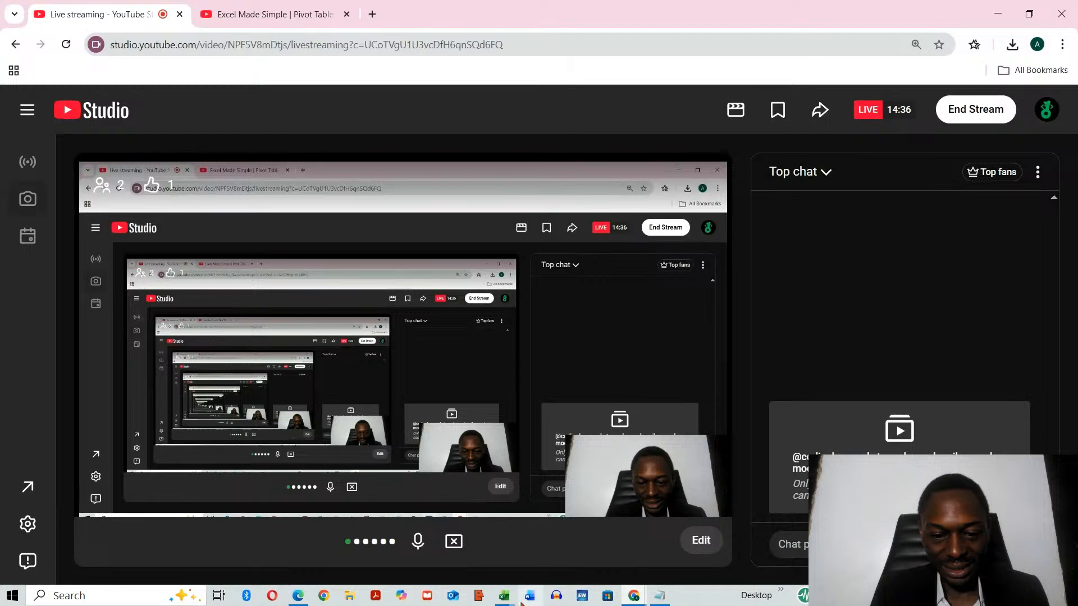
mouse_move(501, 599)
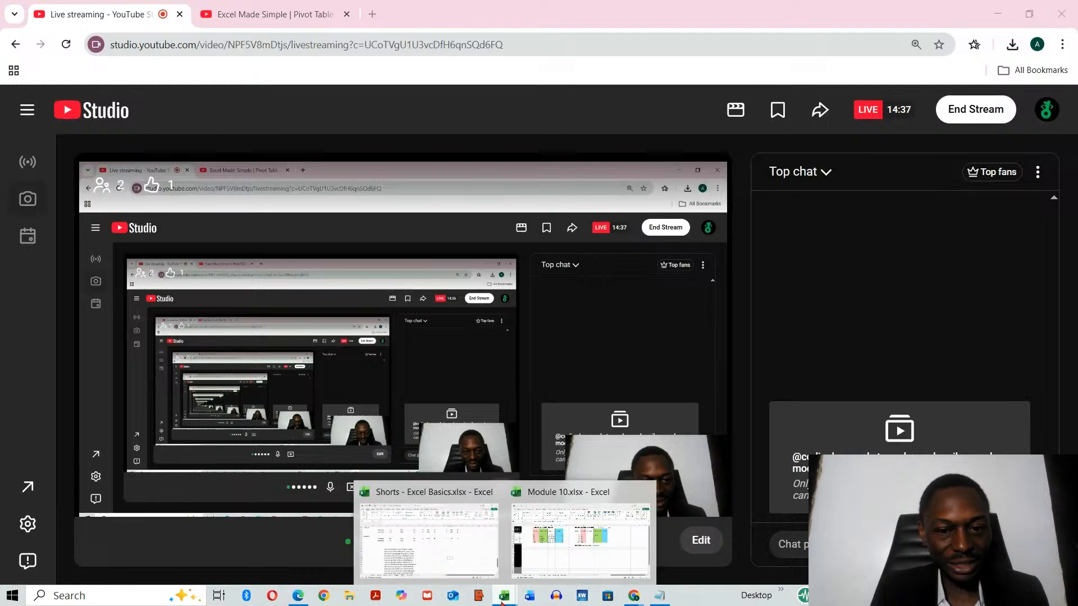
left_click(550, 557)
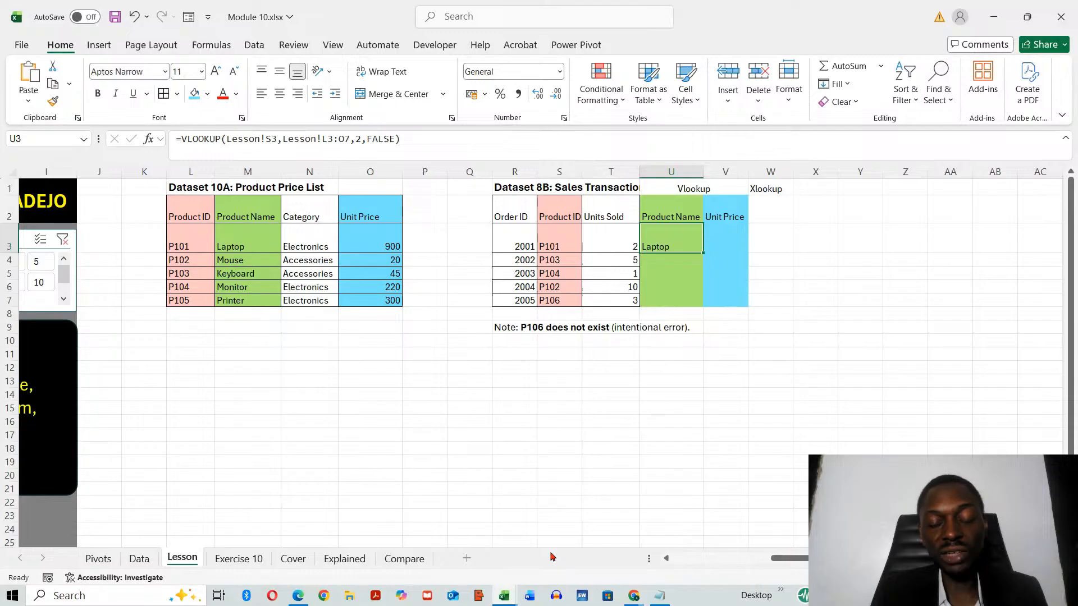
Move the note about P106 below the sales transactions table from R9 to R13.
left_click(505, 331)
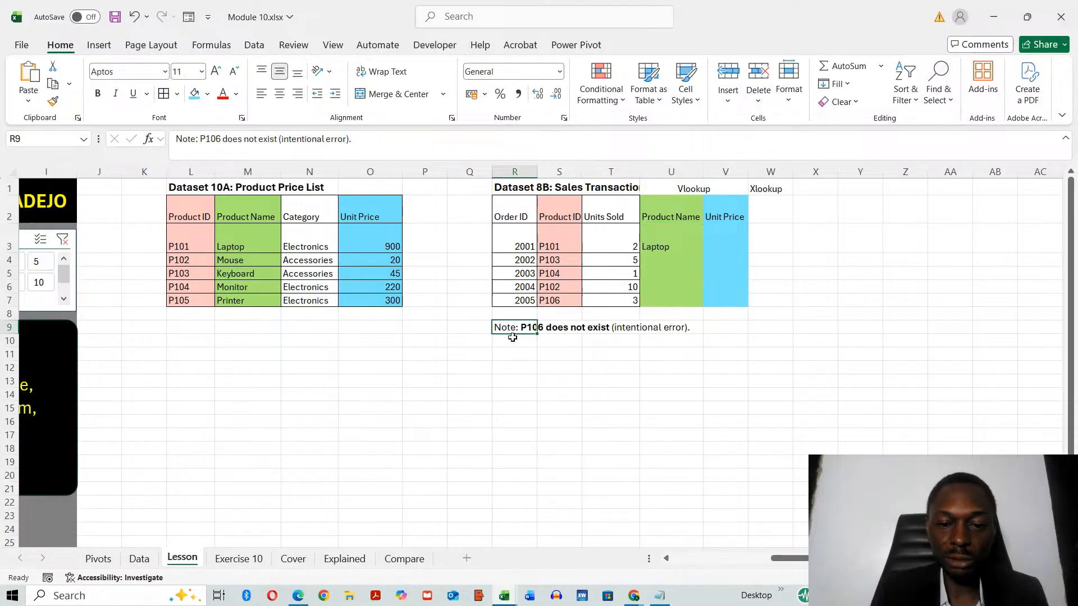
left_click_drag(512, 337, 517, 387)
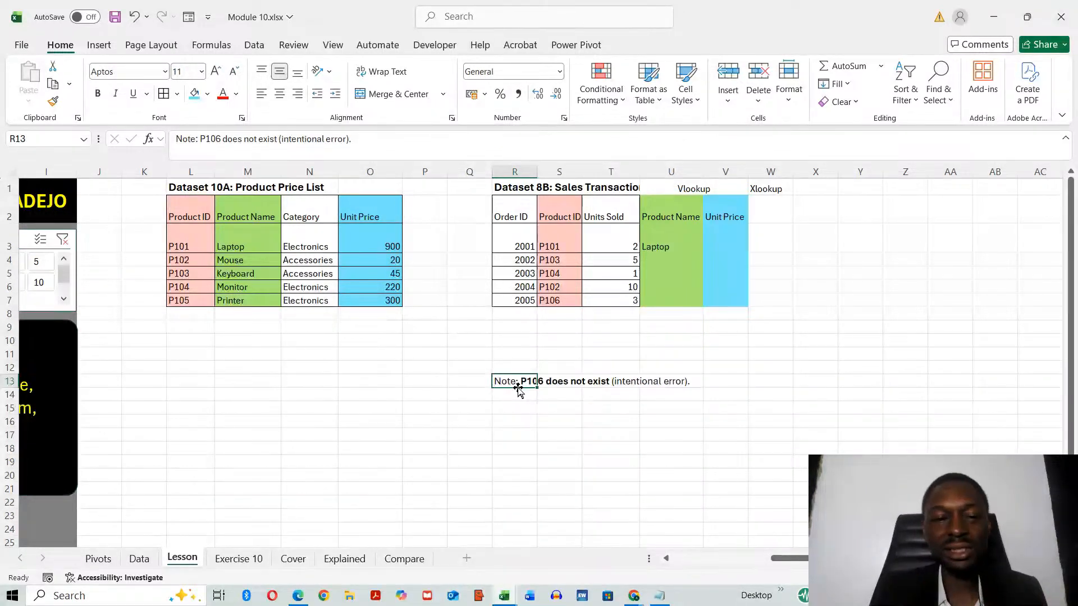
Fill the U3 VLOOKUP formula down the Product Name column through U7.
left_click(677, 238)
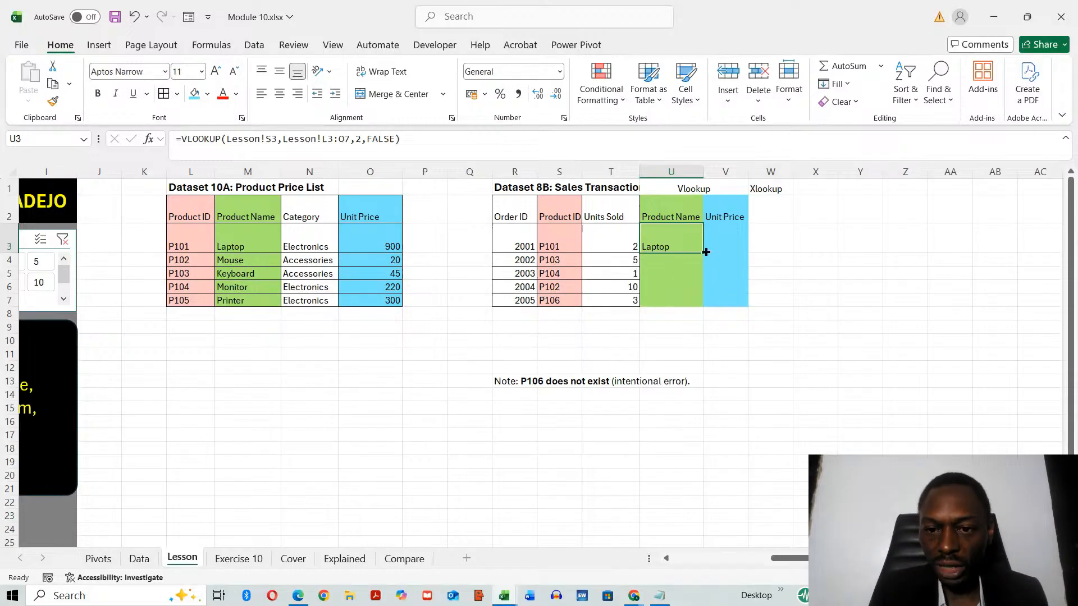
left_click_drag(706, 252, 699, 306)
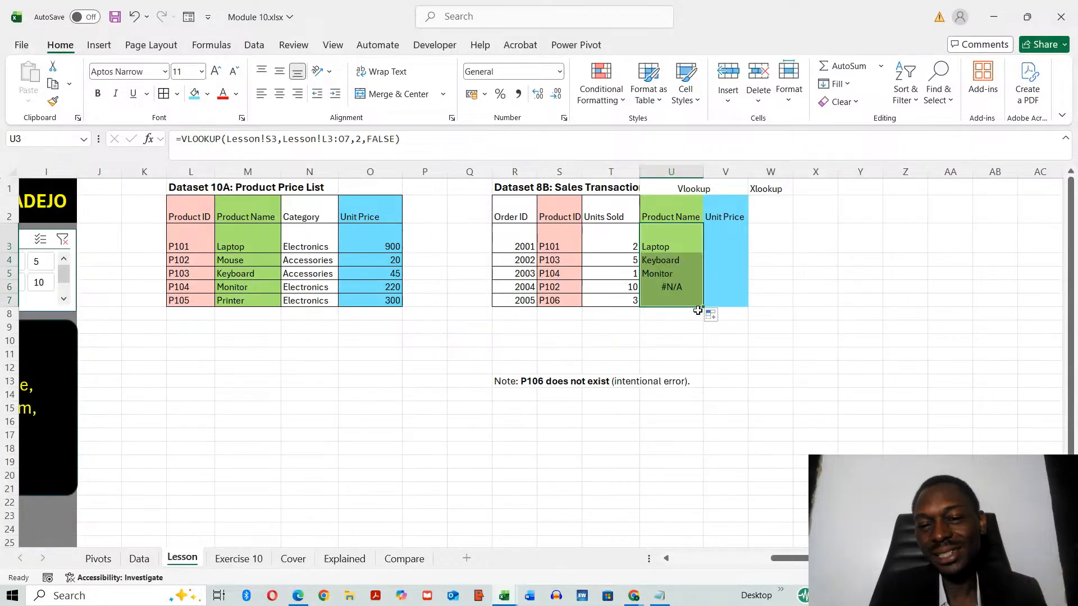
left_click(707, 435)
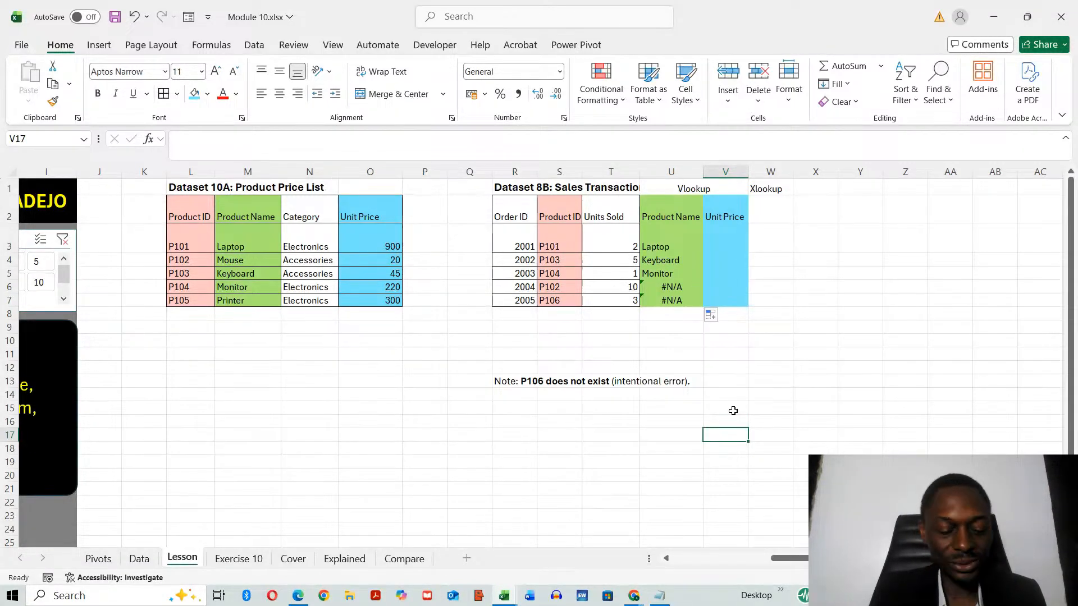
Inspect the formulas in U3, U4 and U7 to compare which price list ranges their table arrays reference.
left_click(670, 247)
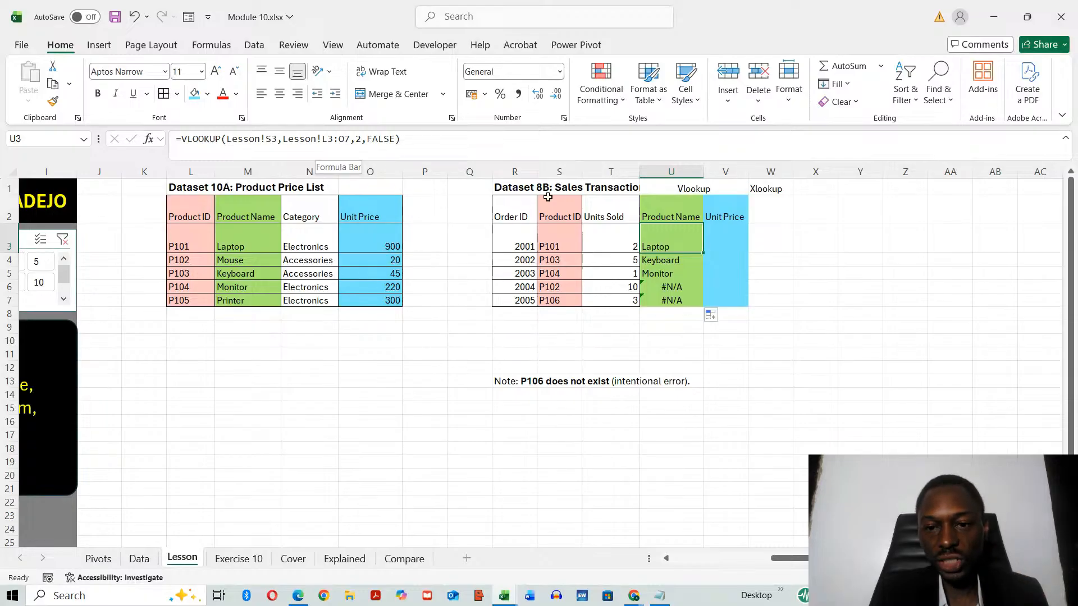
double_click(669, 239)
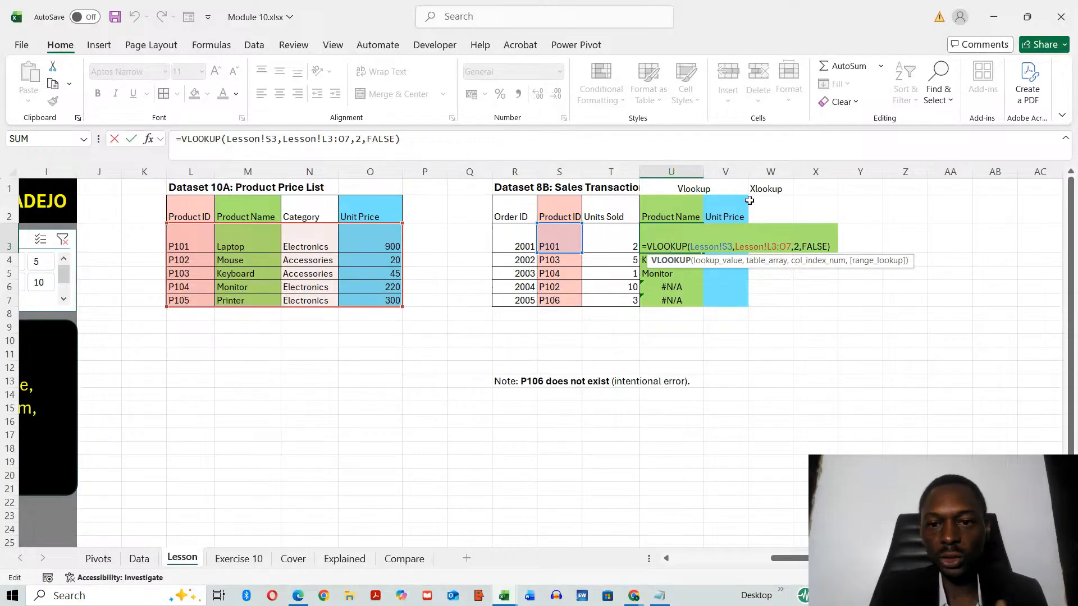
key("Return")
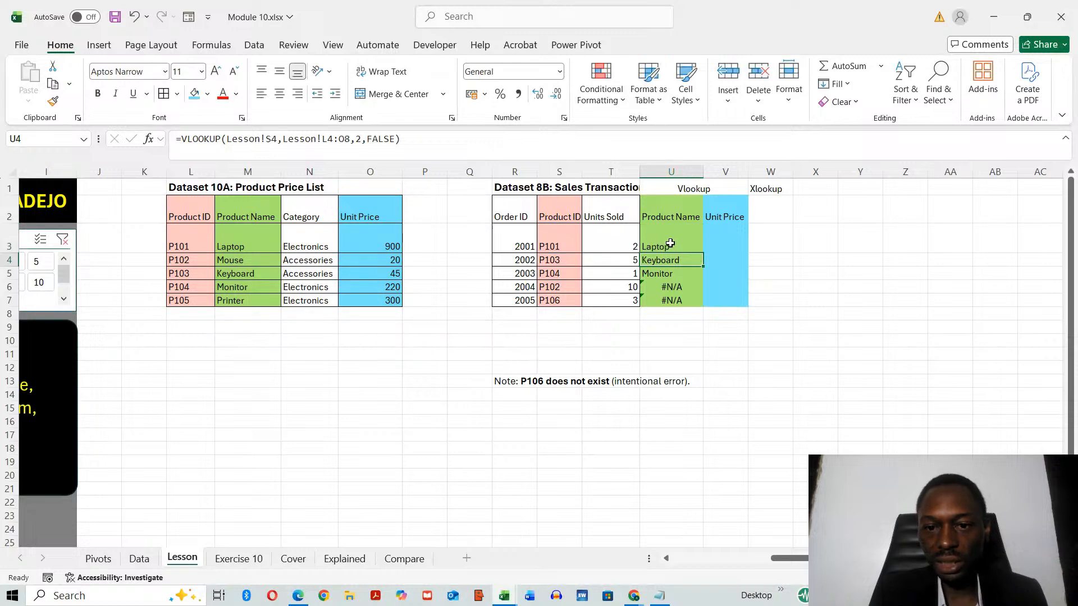
double_click(659, 260)
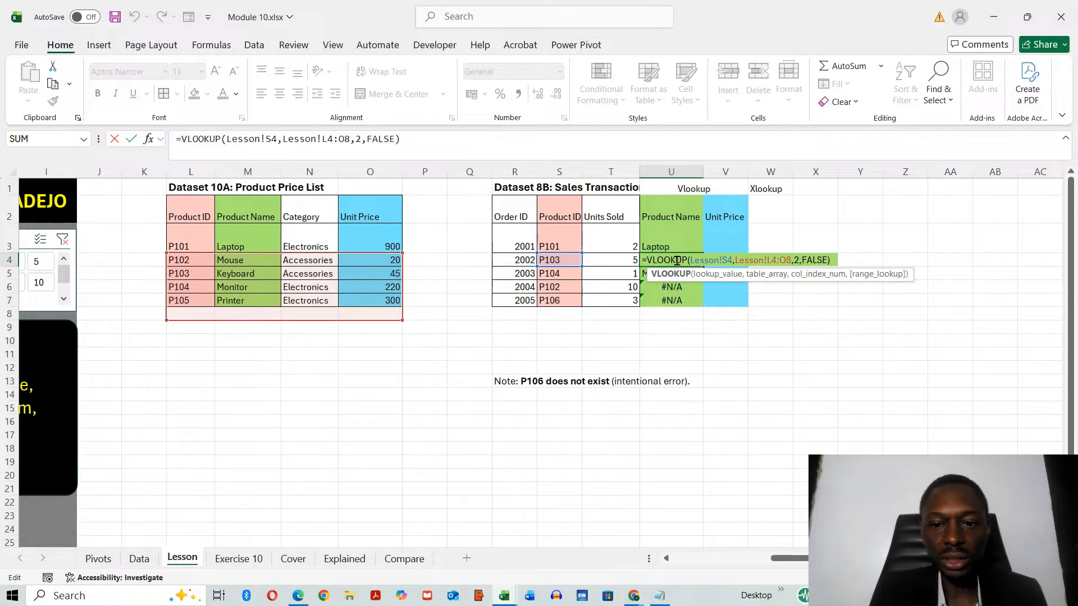
key("Return")
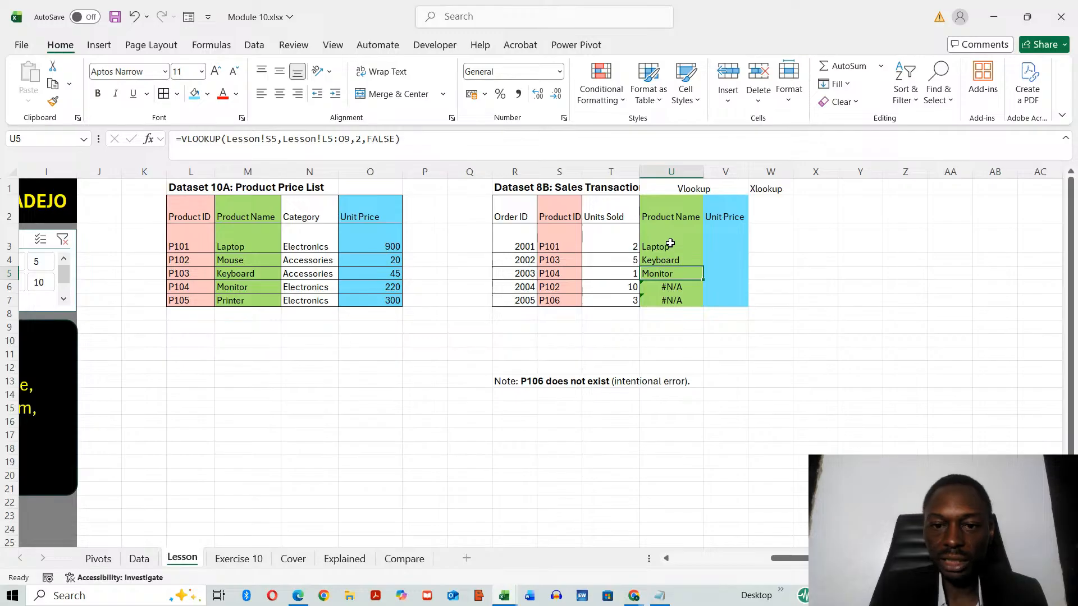
double_click(670, 243)
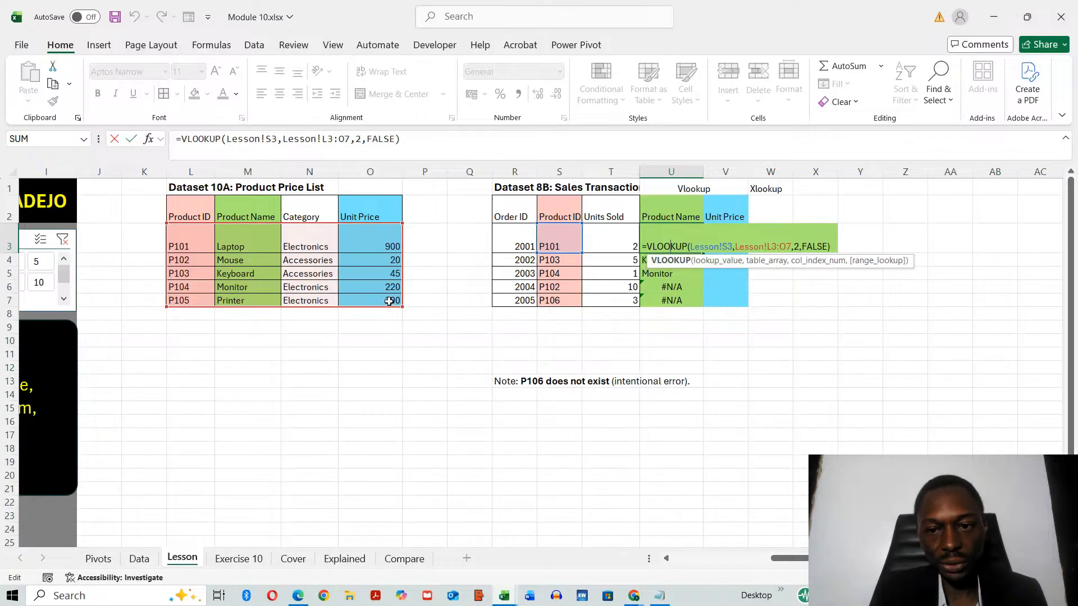
key("Return")
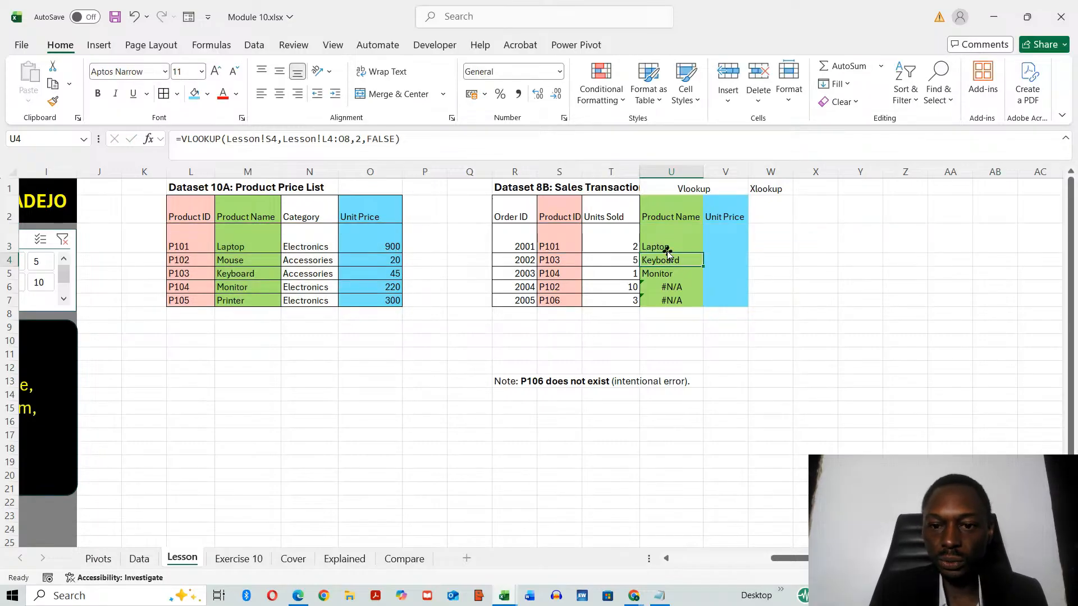
double_click(665, 259)
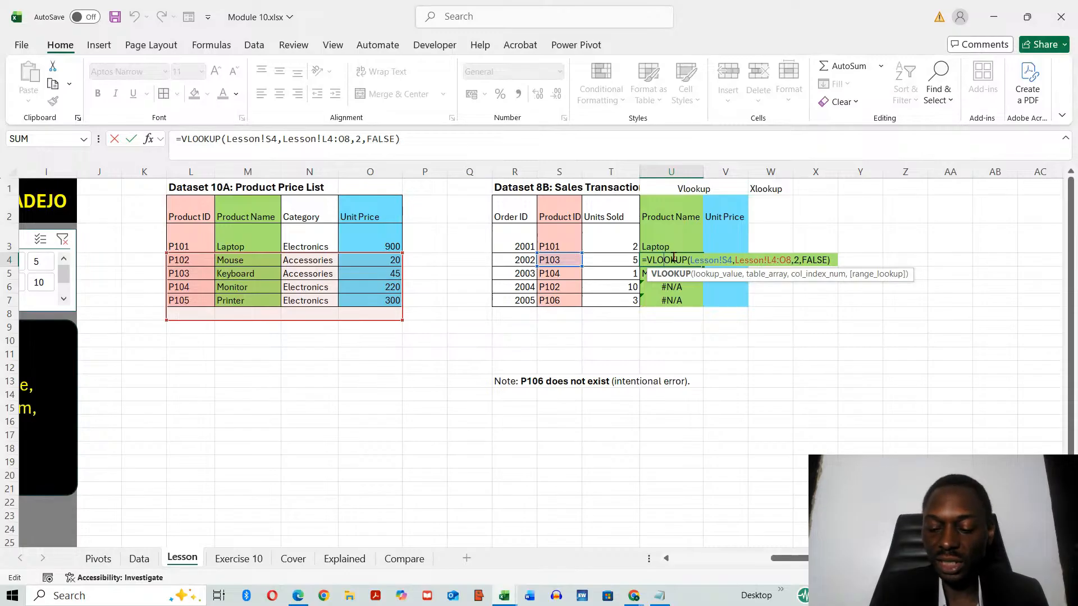
key("Return")
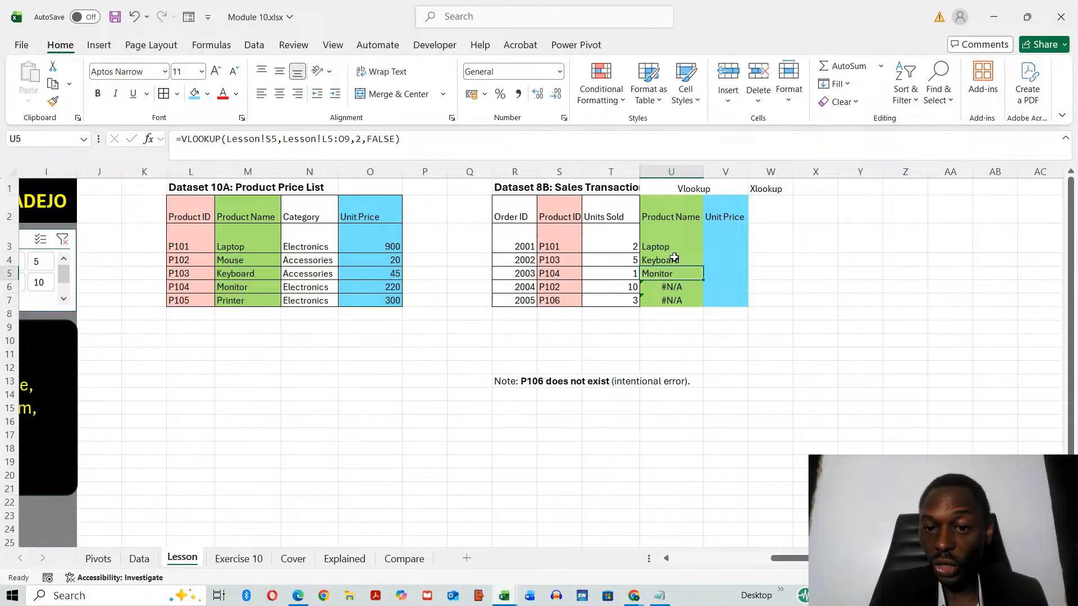
double_click(672, 300)
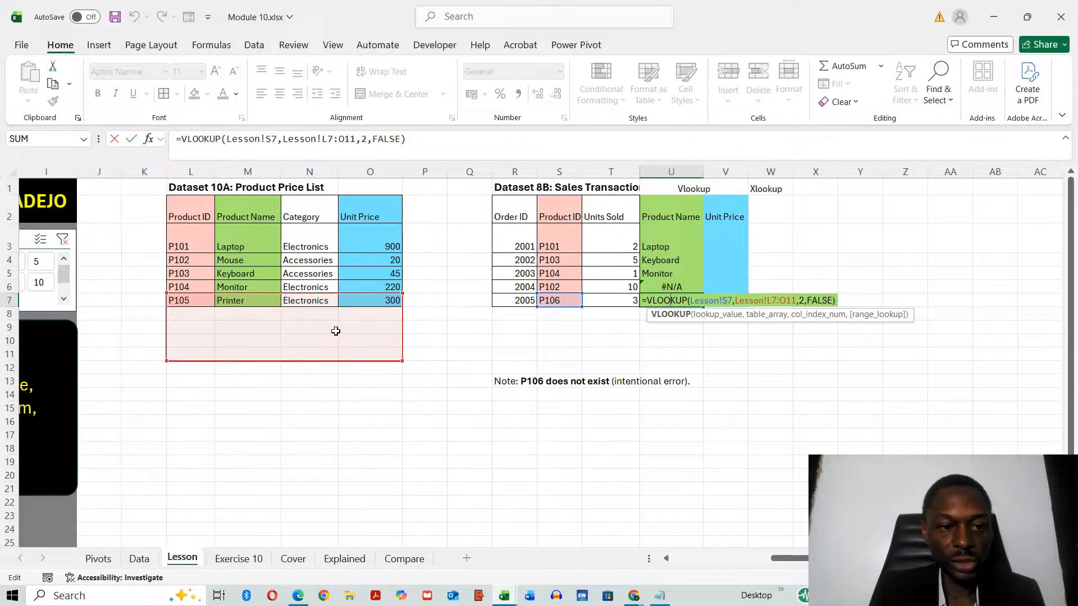
key("Return")
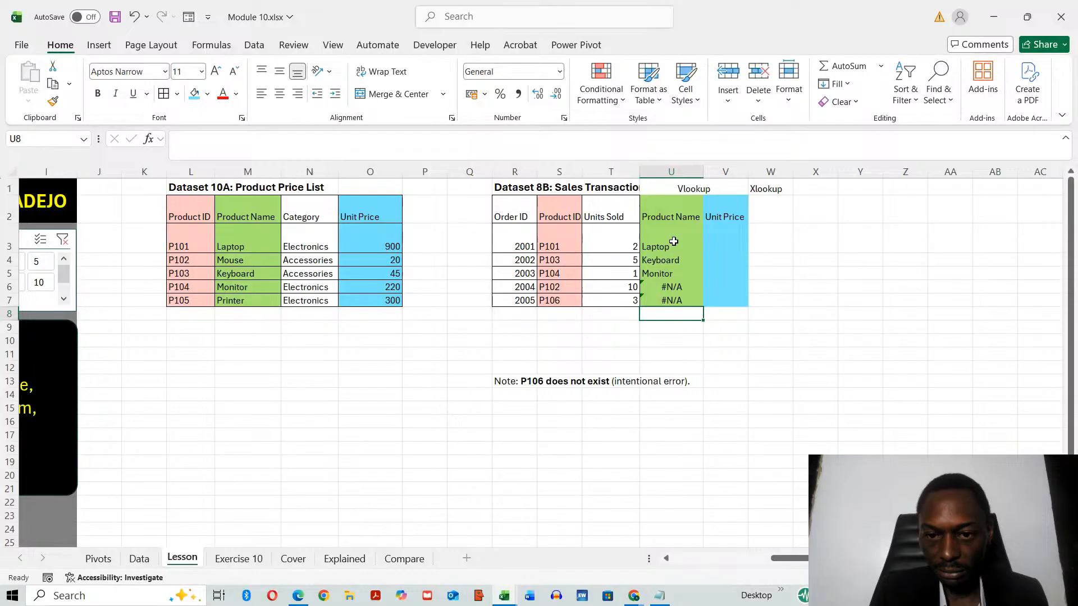
Undo the fill of the VLOOKUP formula so that only U3 holds it in the Product Name column.
key("Up")
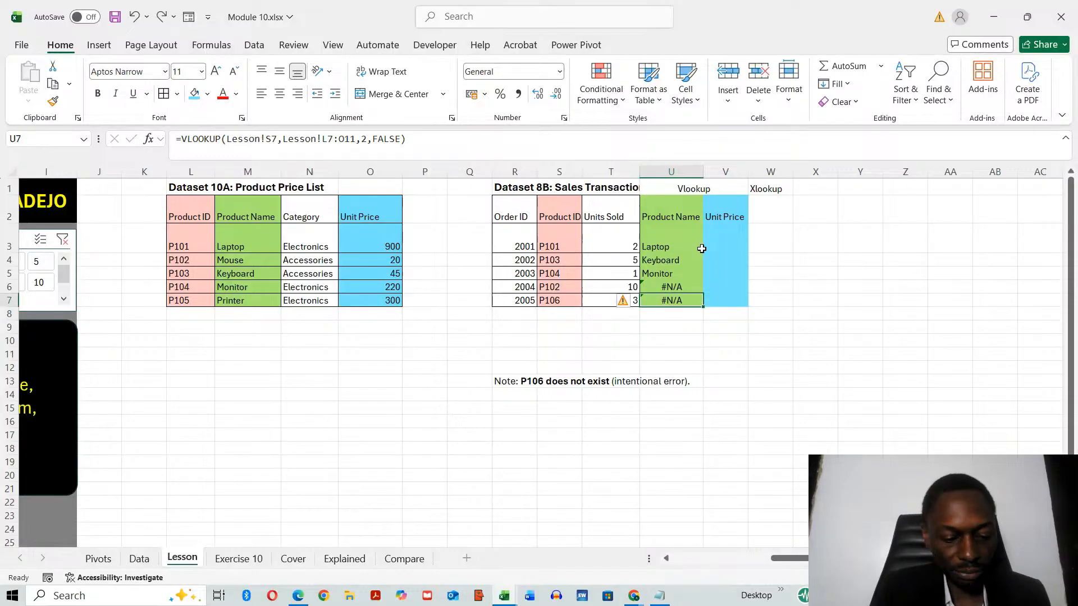
key("Up")
key("Up")
key("Up")
key("ctrl+z")
key("ctrl+z")
key("ctrl+z")
key("ctrl+z")
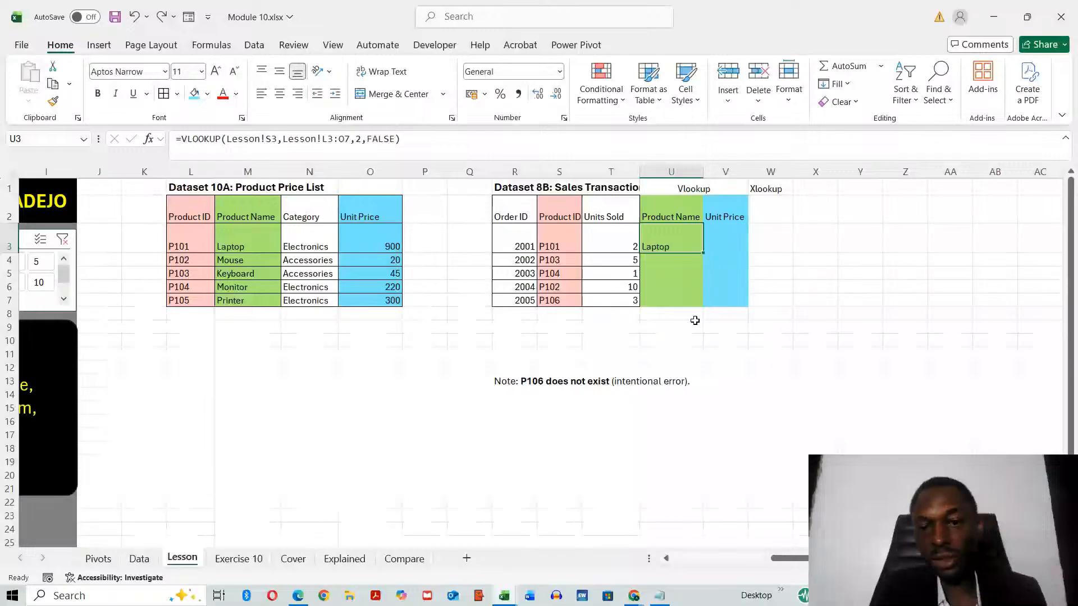
Make the table array in U3's VLOOKUP formula absolute, as Lesson!$L$3:$O$7.
double_click(680, 243)
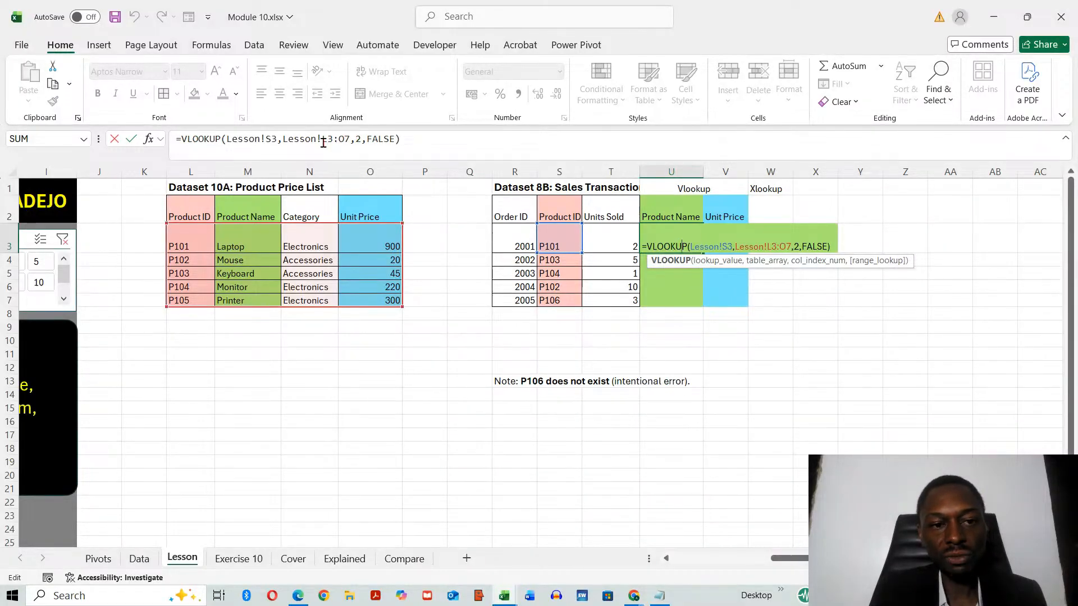
left_click(376, 151)
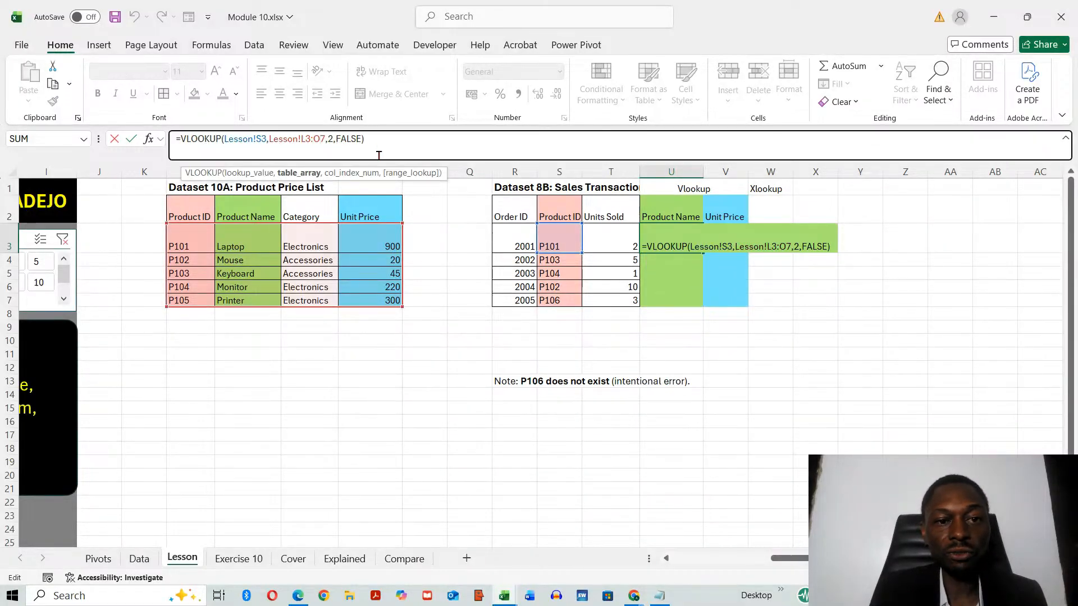
left_click(302, 140)
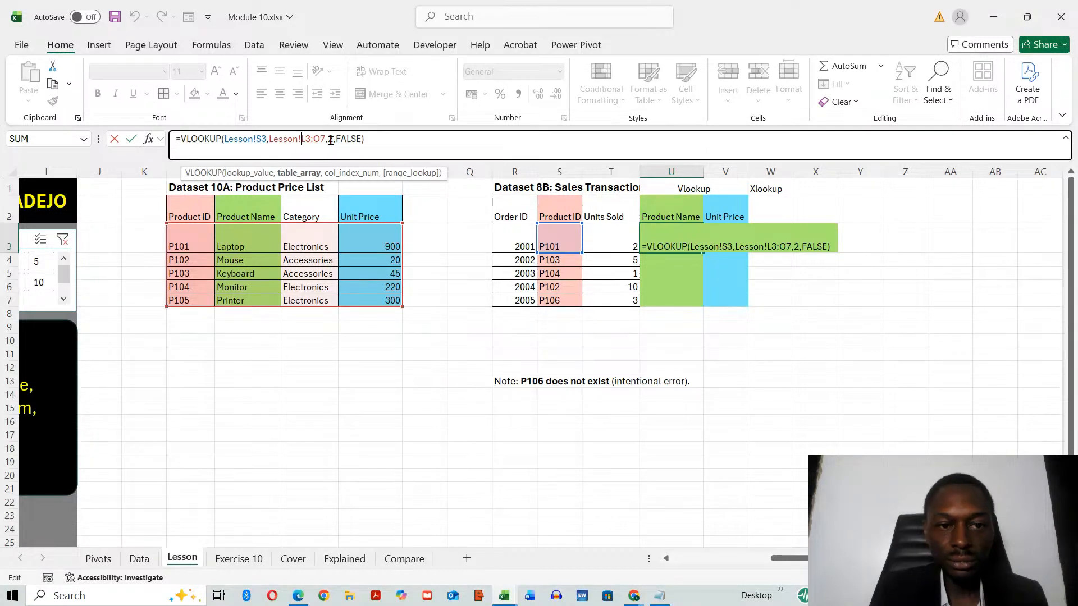
type("$")
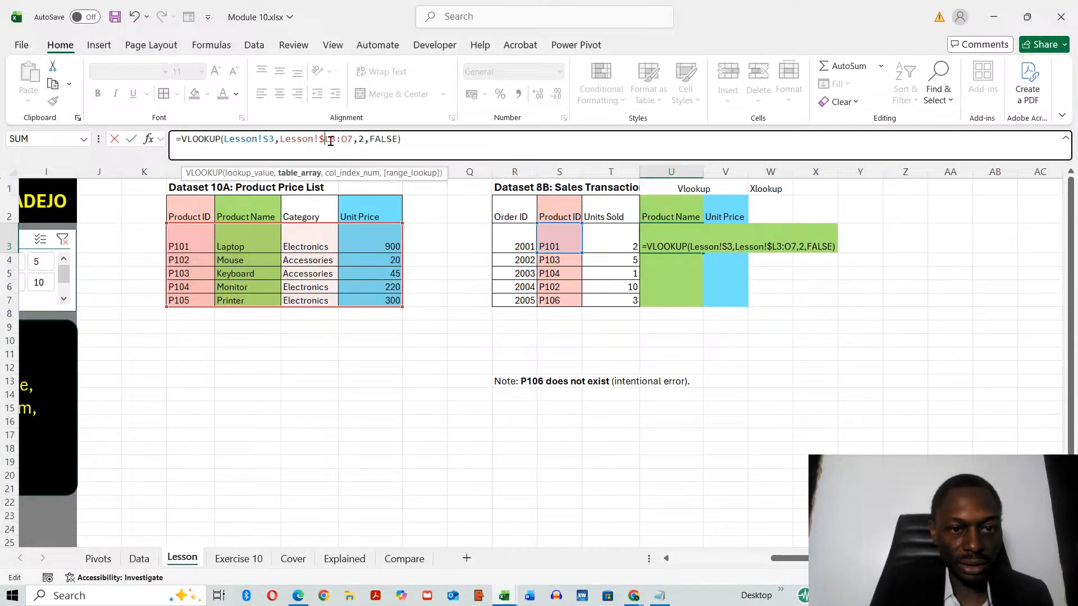
left_click(331, 140)
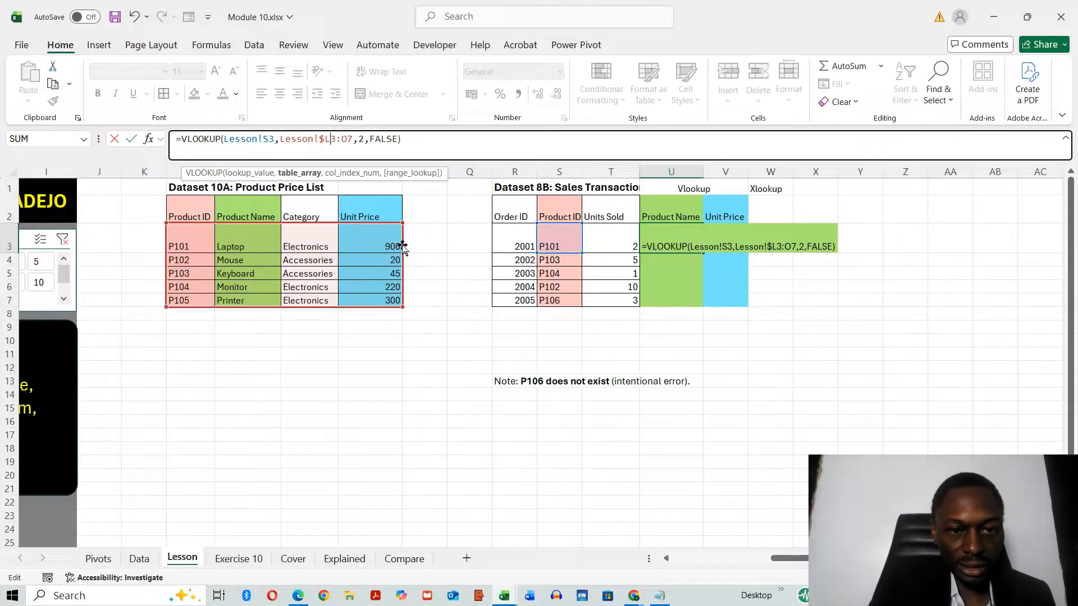
type("$L")
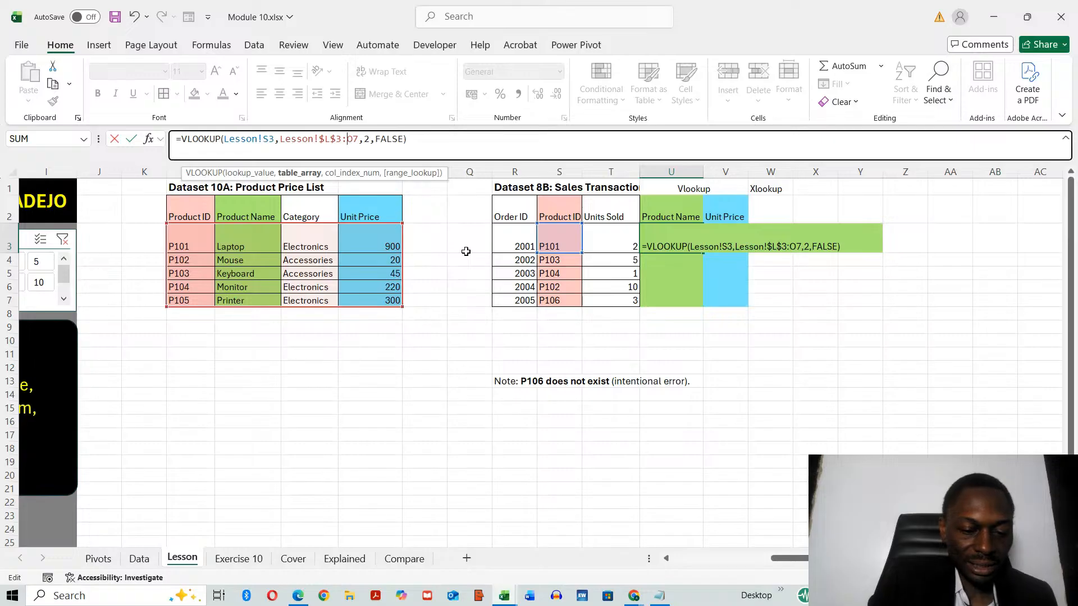
type("$3:")
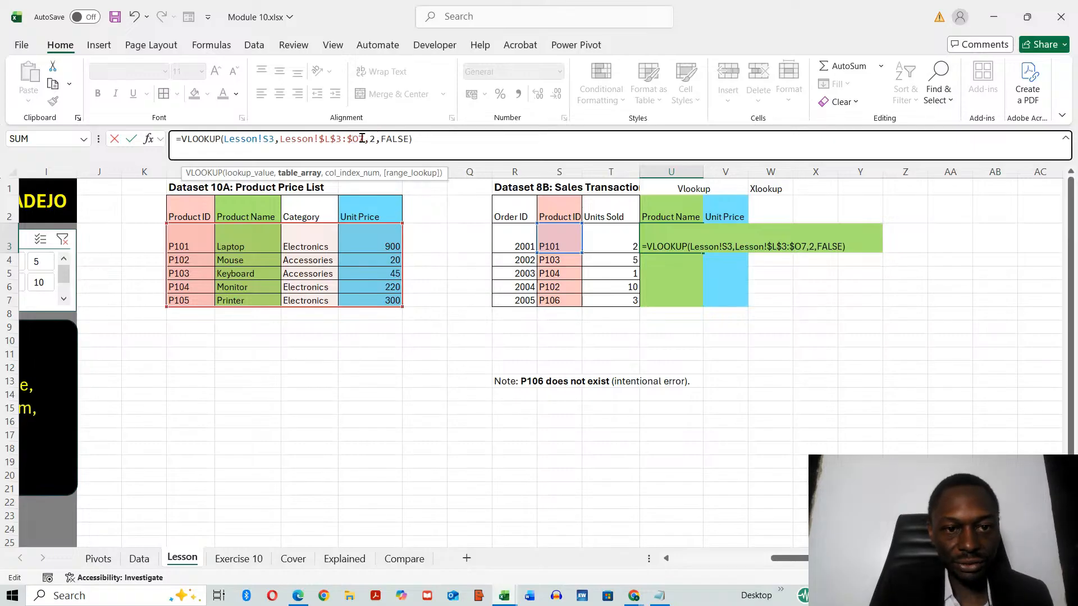
type("$")
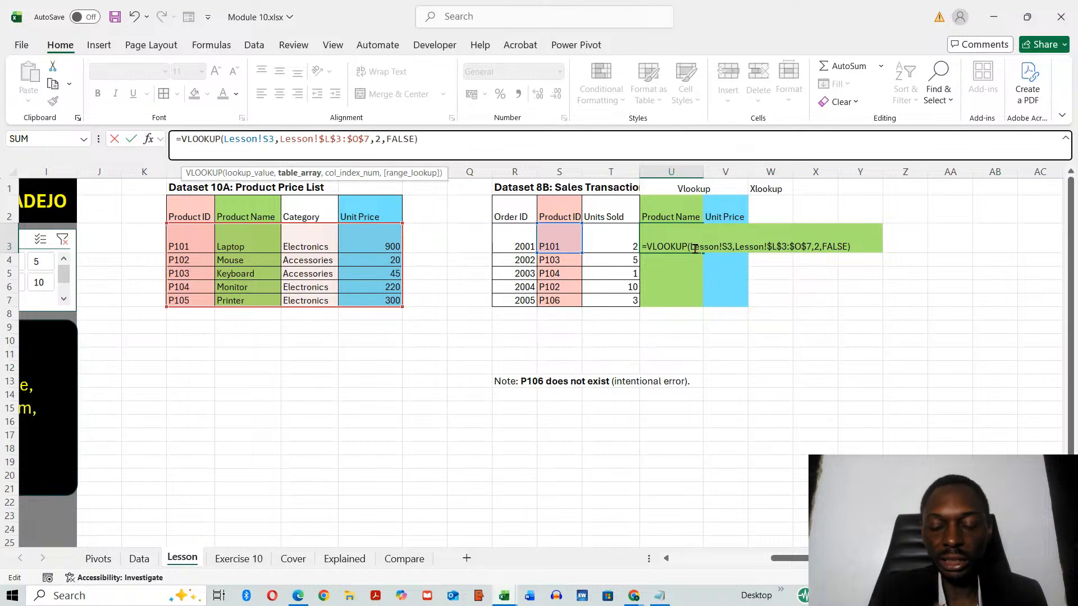
key("Return")
Fill the corrected U3 VLOOKUP formula with its absolute table array down the Product Name column through U7.
left_click(672, 239)
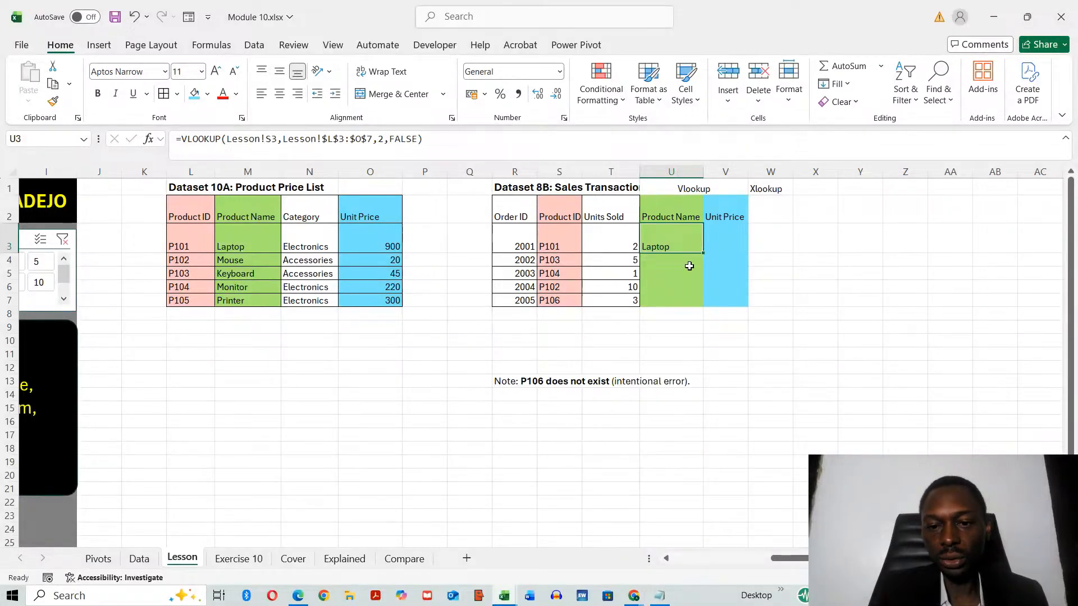
left_click_drag(703, 250, 702, 305)
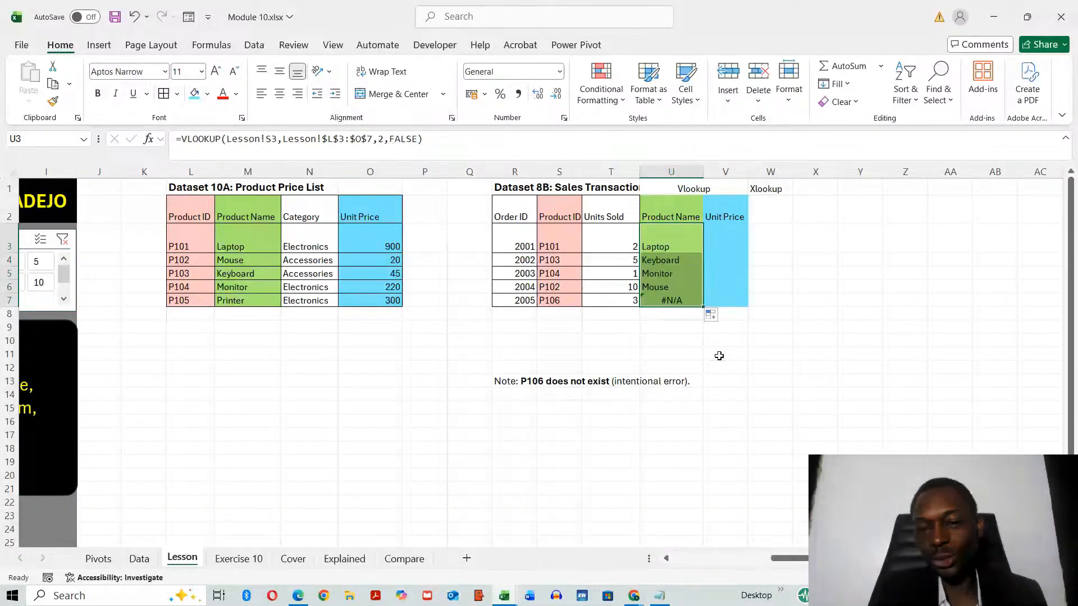
left_click(692, 355)
Inspect the Product Name formulas in U3 through U7, comparing the lookup cells and the price list range referenced in U3 and U7.
left_click(683, 252)
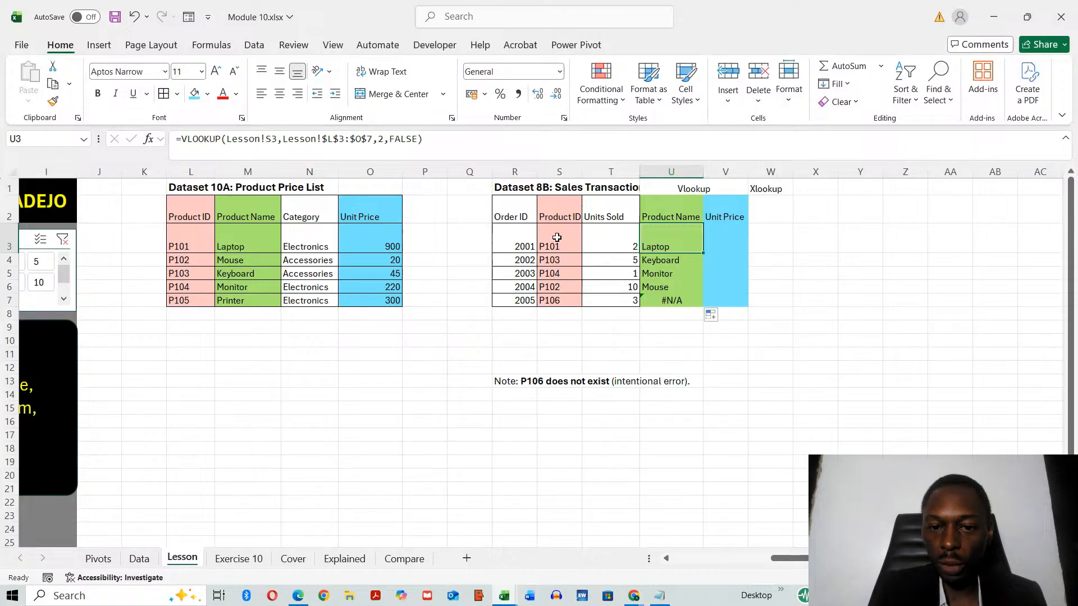
left_click(660, 259)
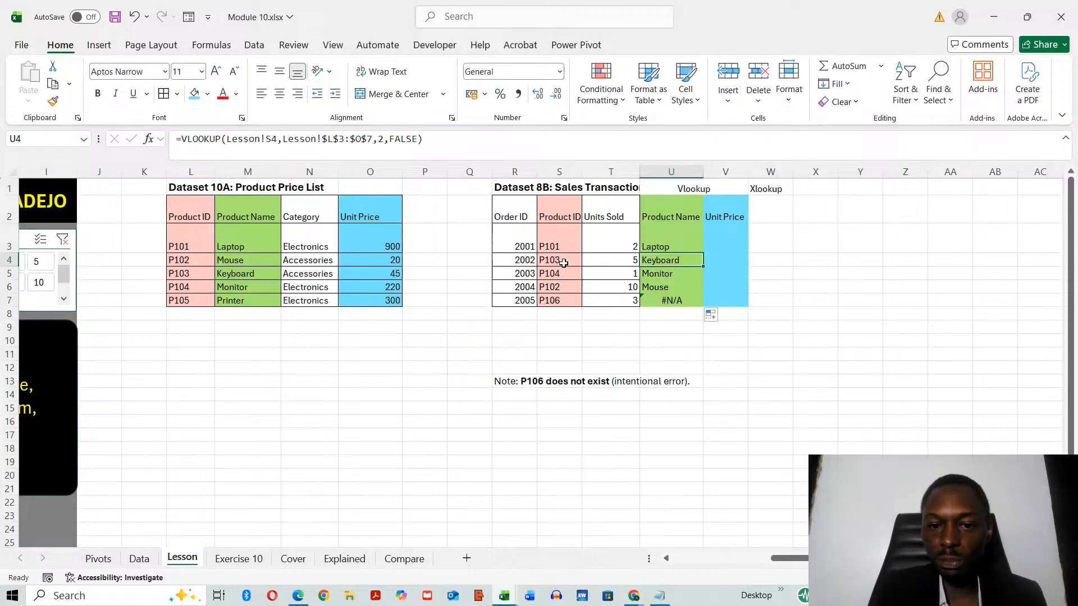
left_click(674, 275)
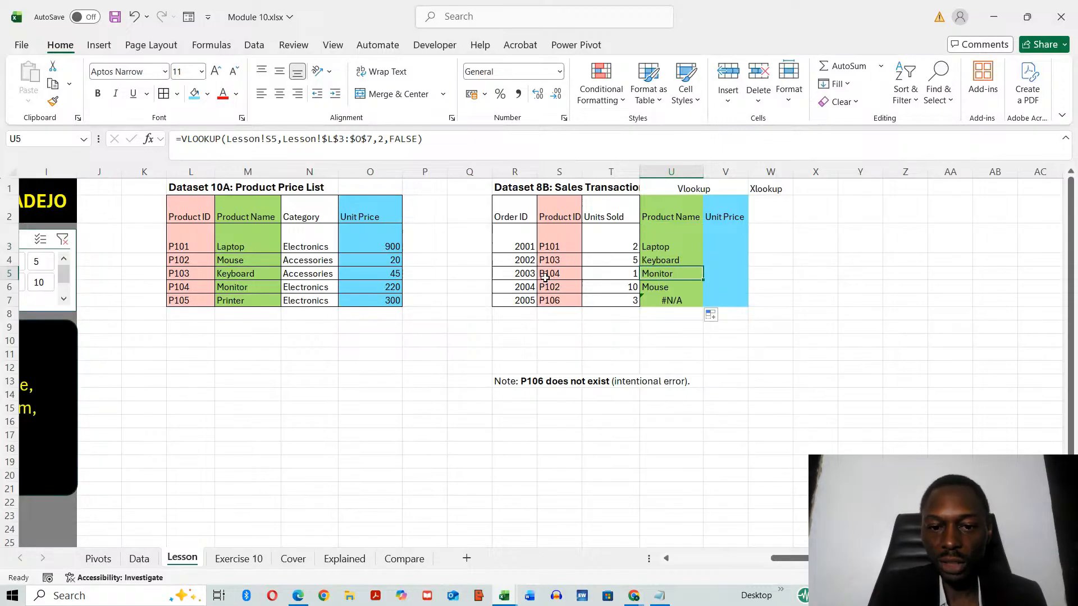
left_click(675, 287)
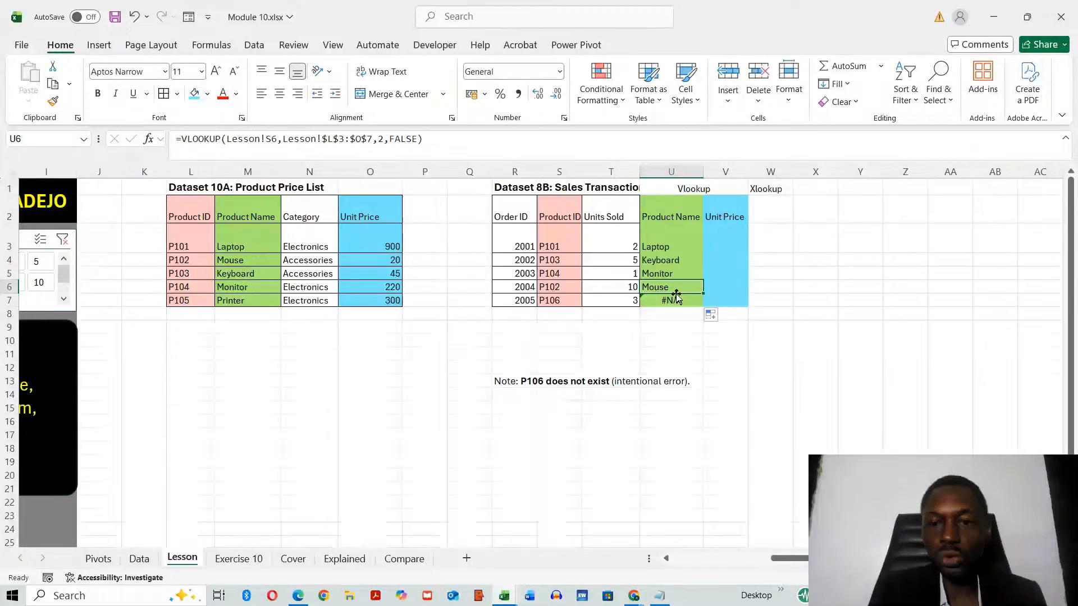
left_click(673, 300)
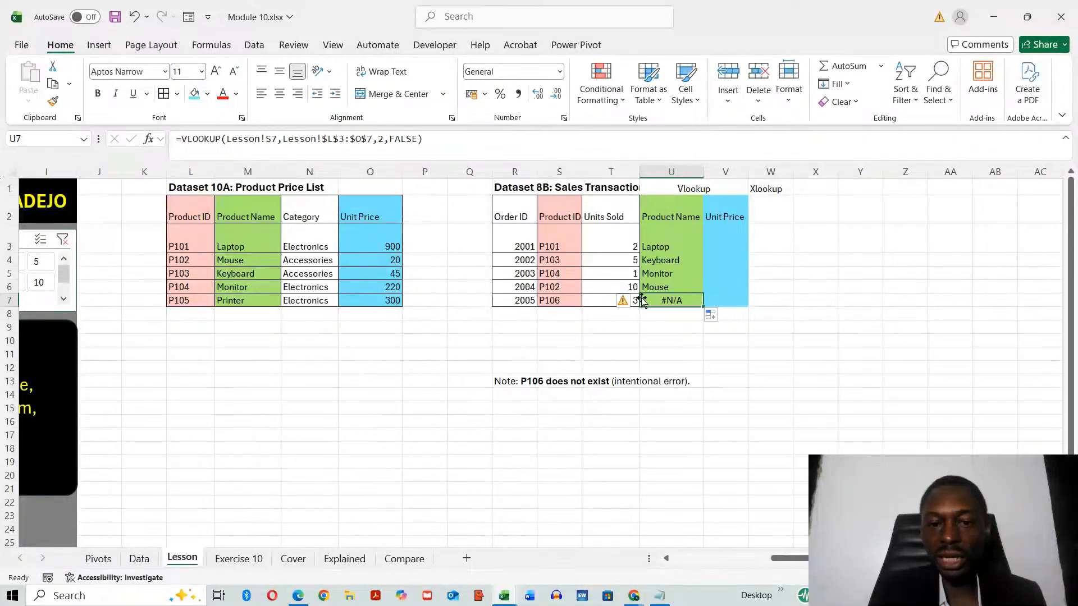
double_click(654, 245)
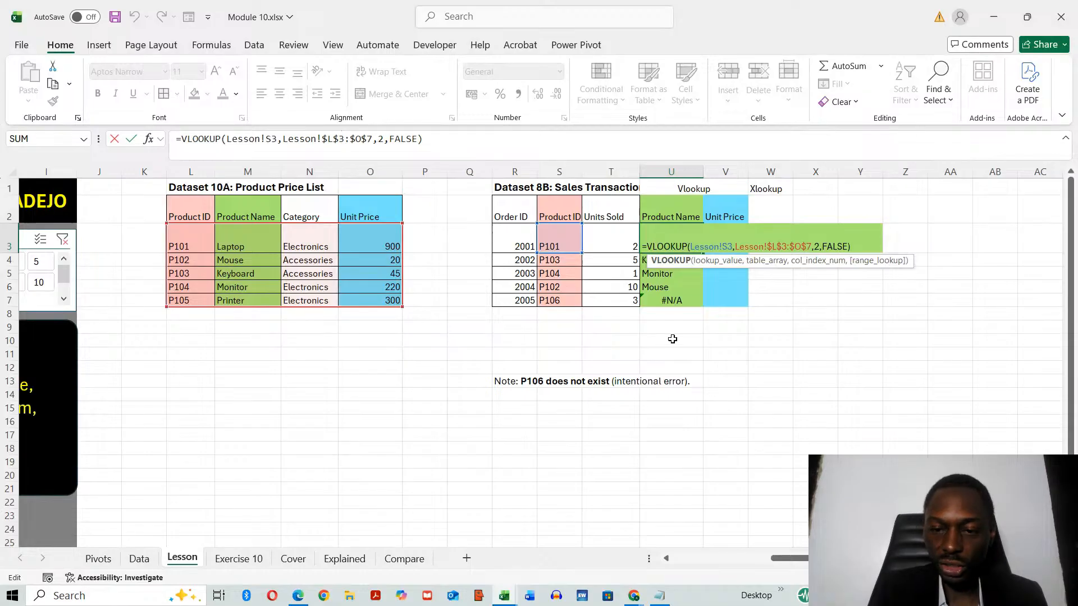
key("Escape")
double_click(662, 247)
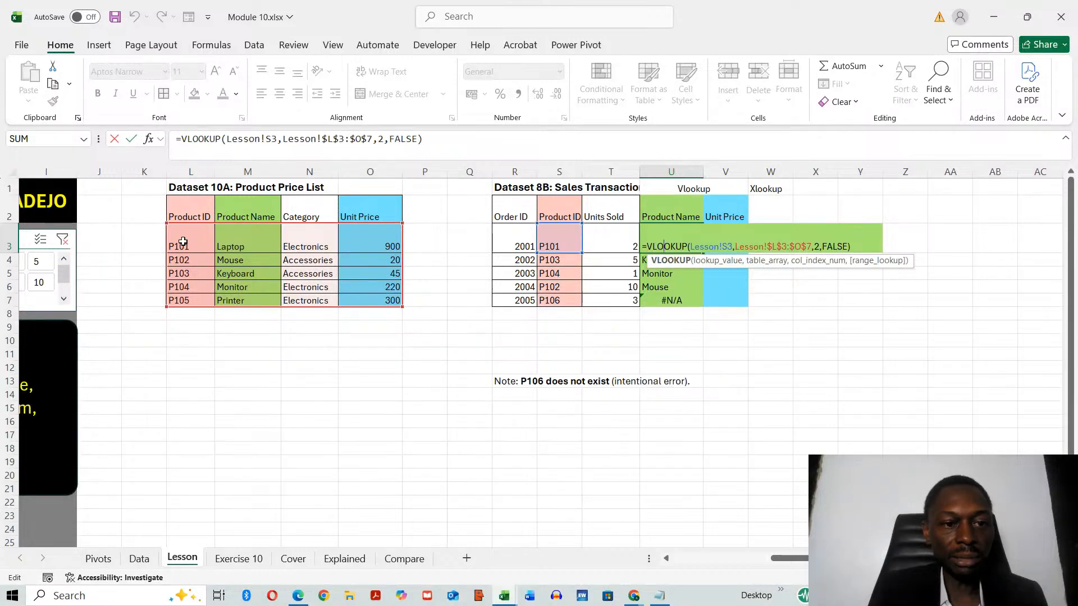
key("Return")
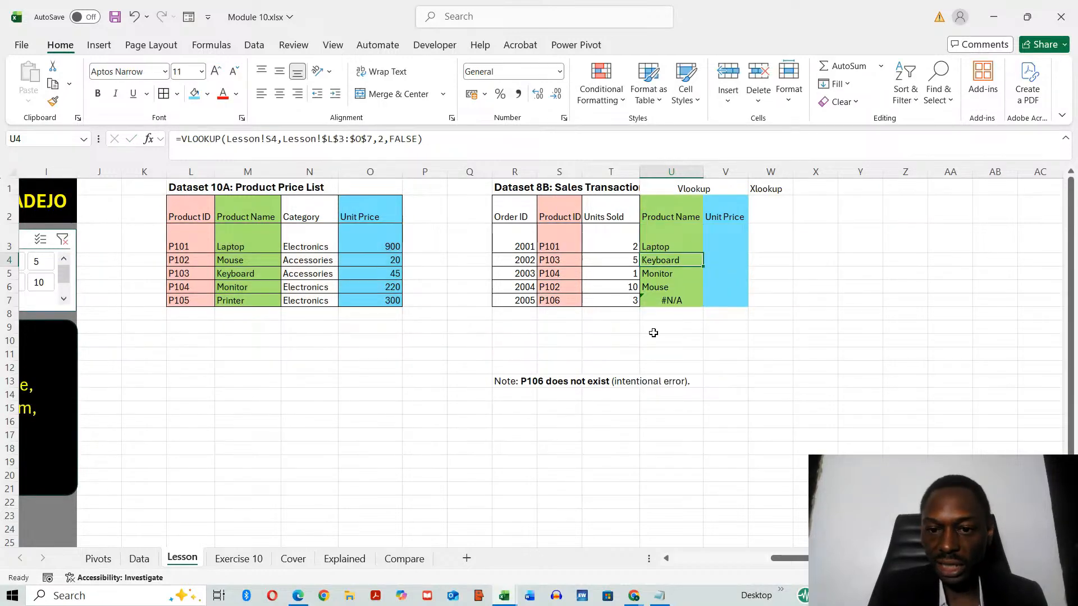
double_click(669, 306)
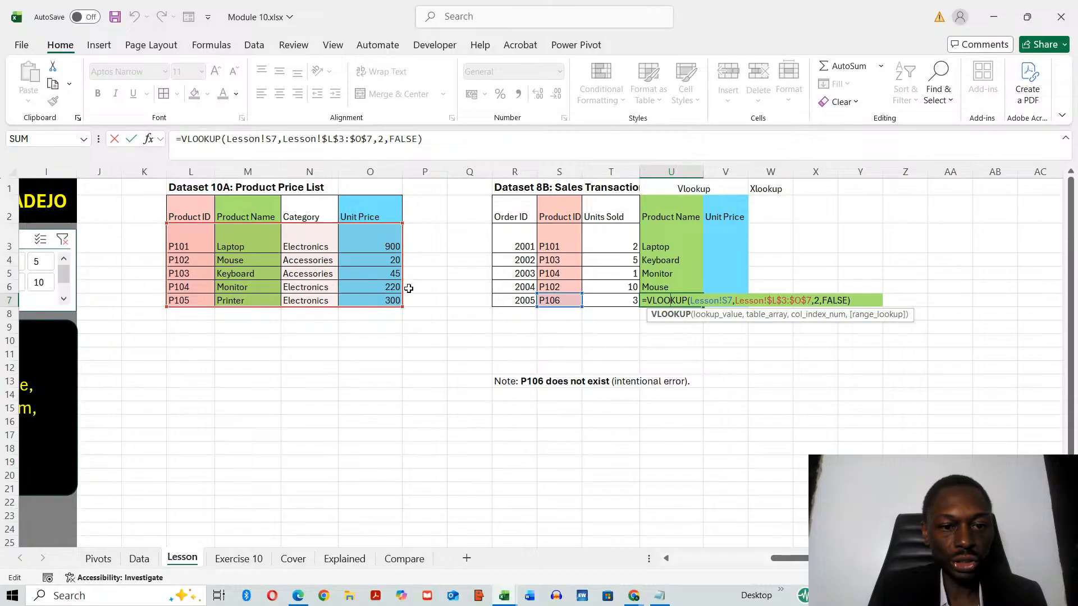
key("Return")
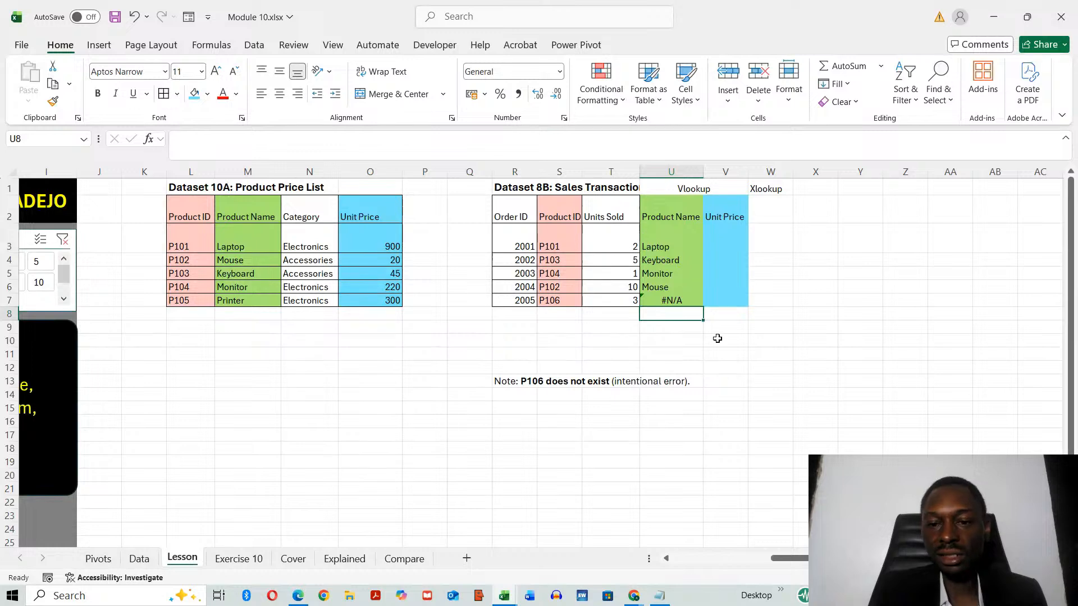
left_click(724, 354)
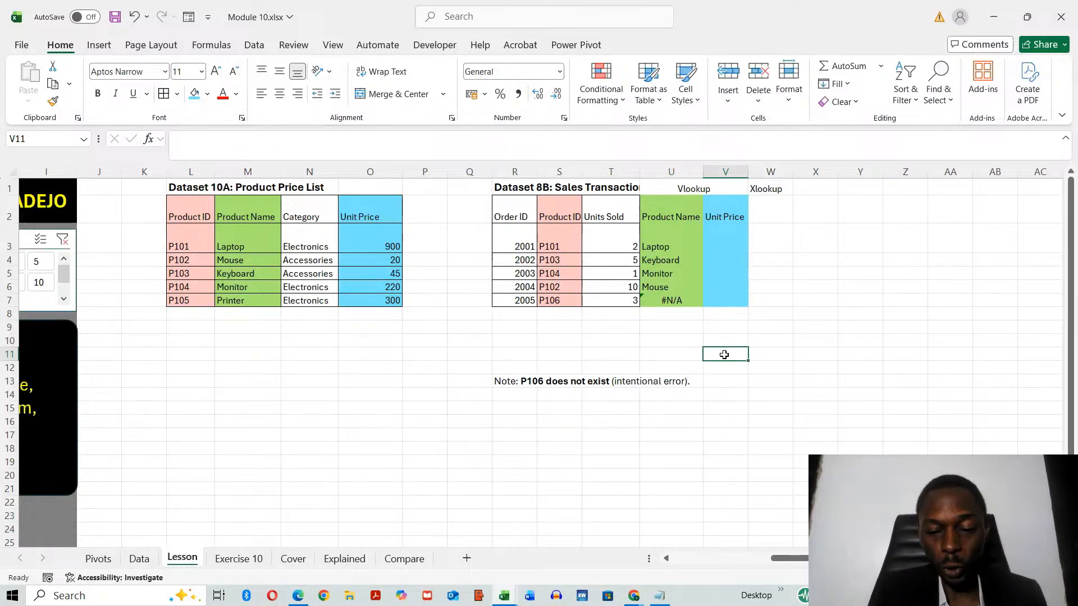
Check the live stream and its chat in YouTube Studio in Chrome, and return to the Module 10.xlsx workbook in Excel.
left_click(633, 597)
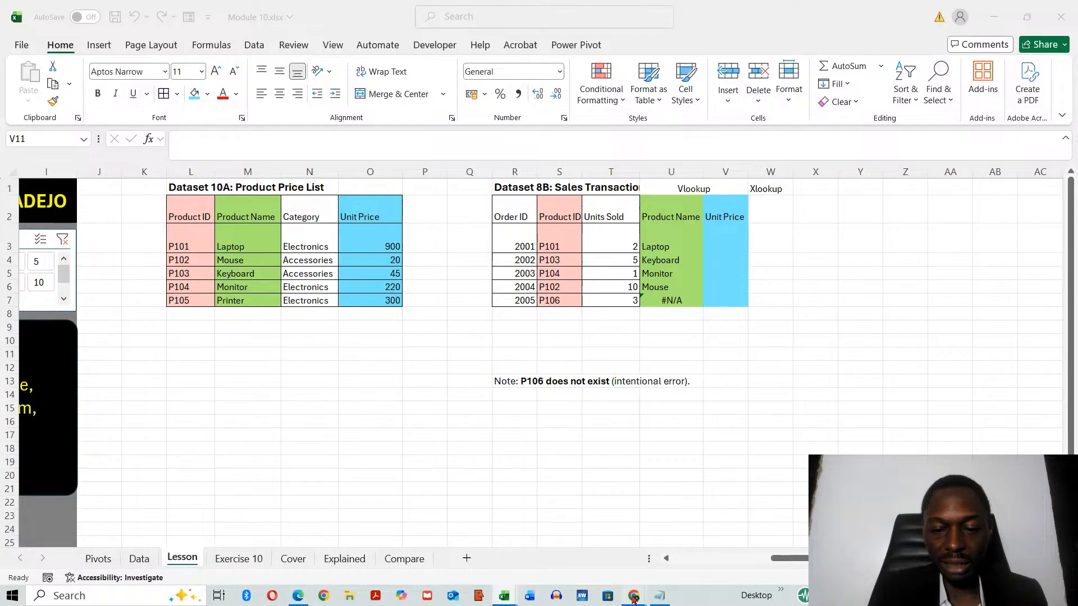
left_click(628, 552)
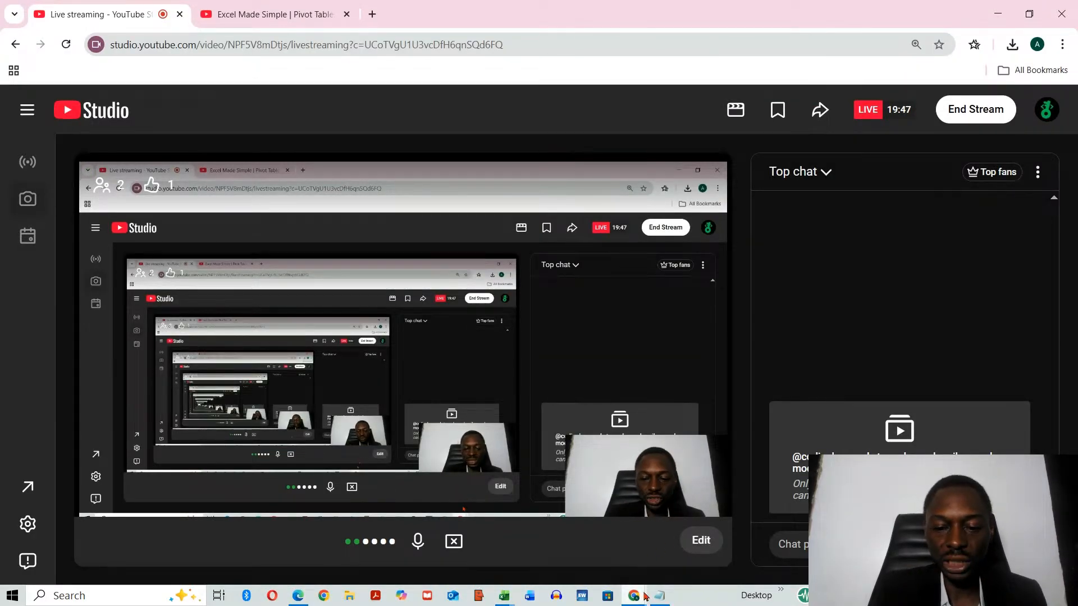
mouse_move(503, 596)
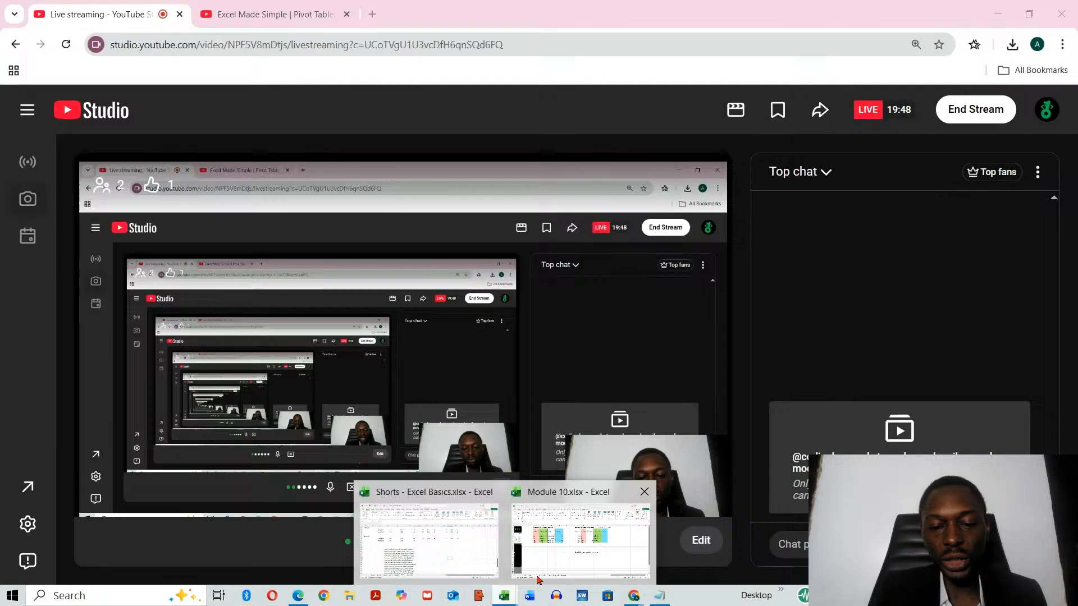
left_click(554, 547)
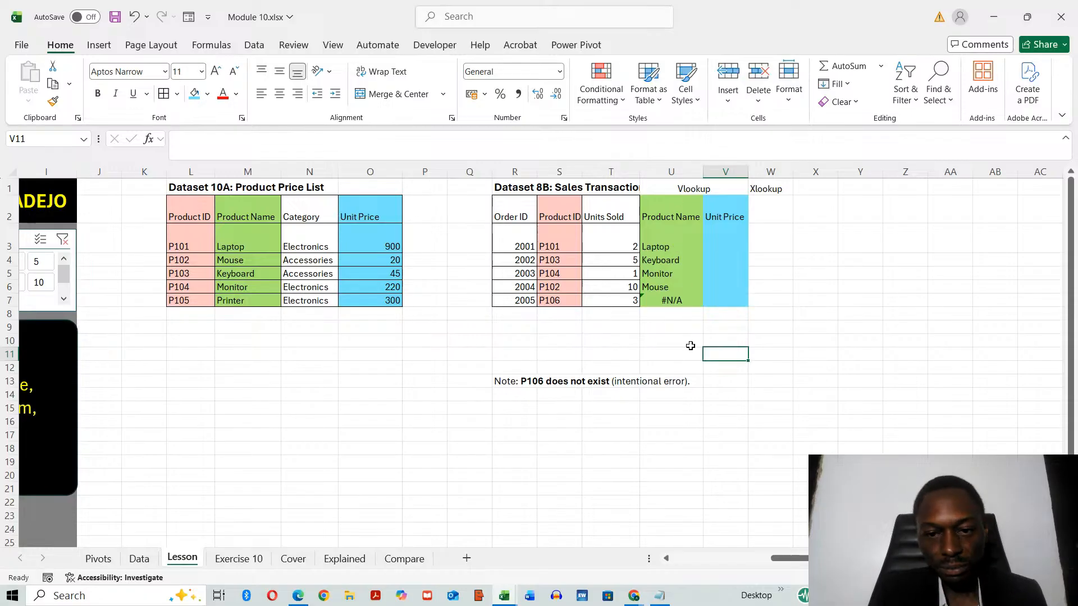
Start a VLOOKUP formula in V3 under Unit Price with S3 as lookup value and L3:O7 as table array.
left_click(725, 242)
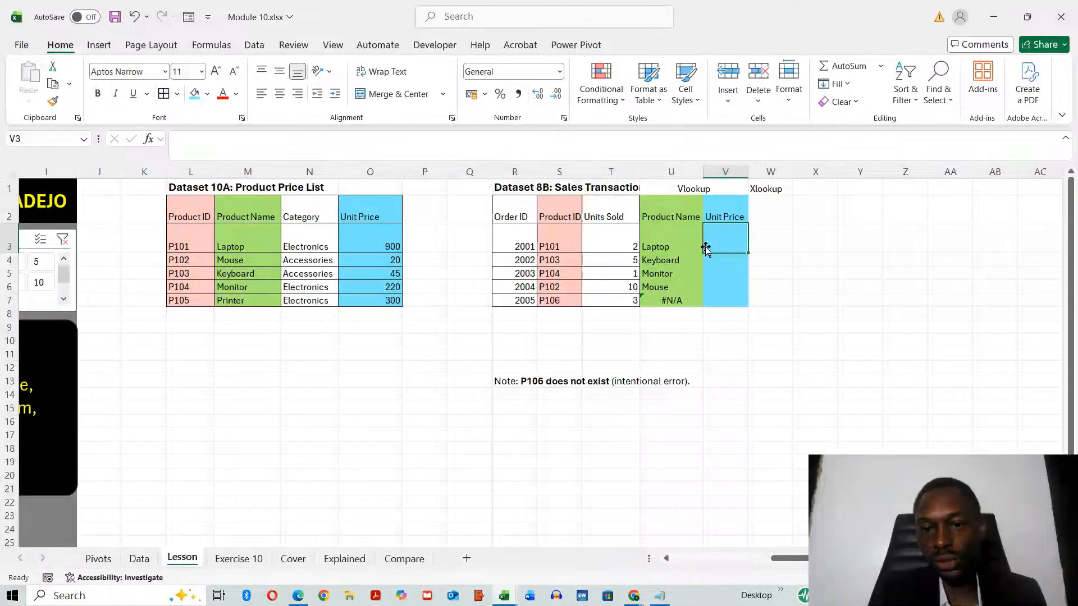
type("=VL")
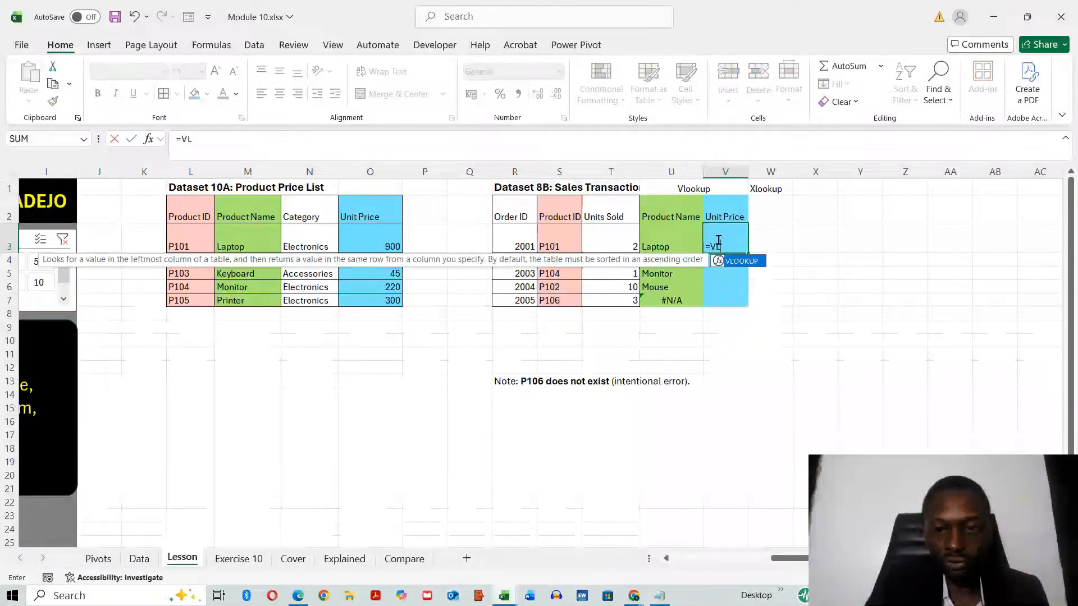
type("OOKUP")
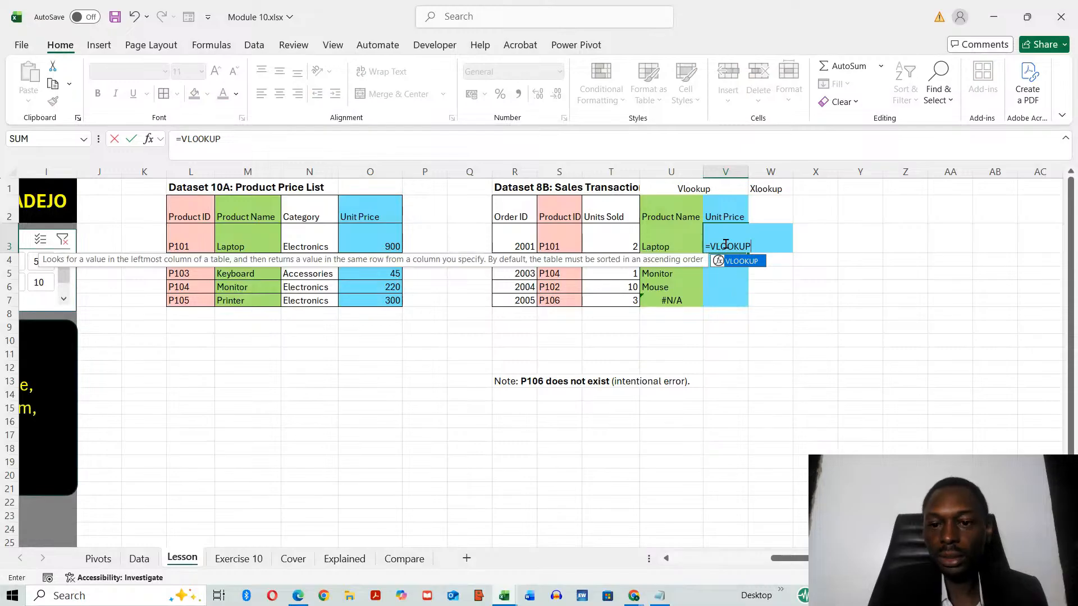
double_click(741, 262)
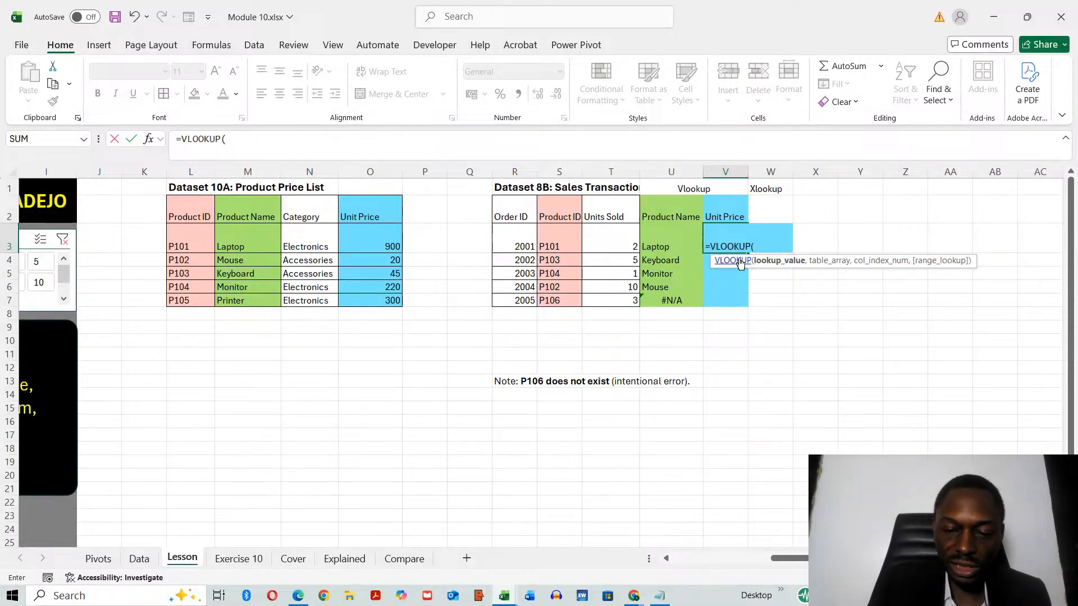
left_click(572, 245)
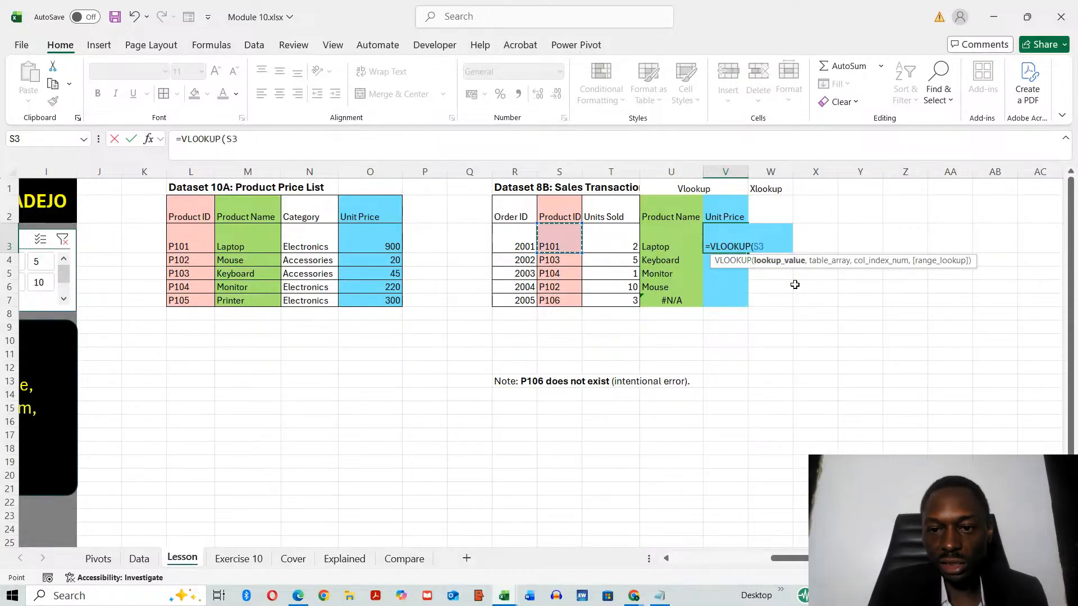
type(",")
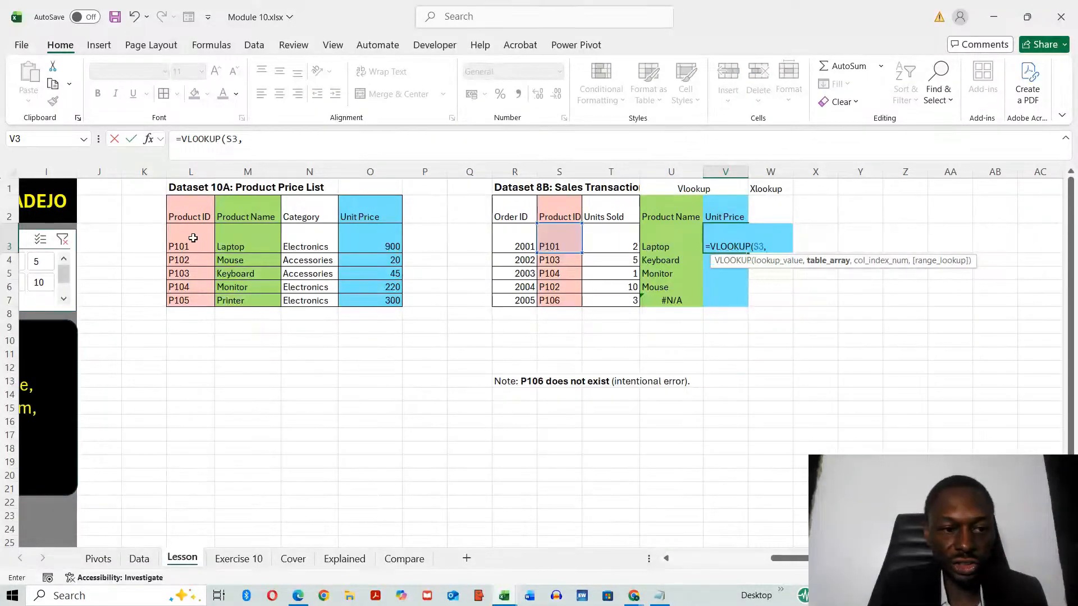
left_click_drag(193, 237, 370, 303)
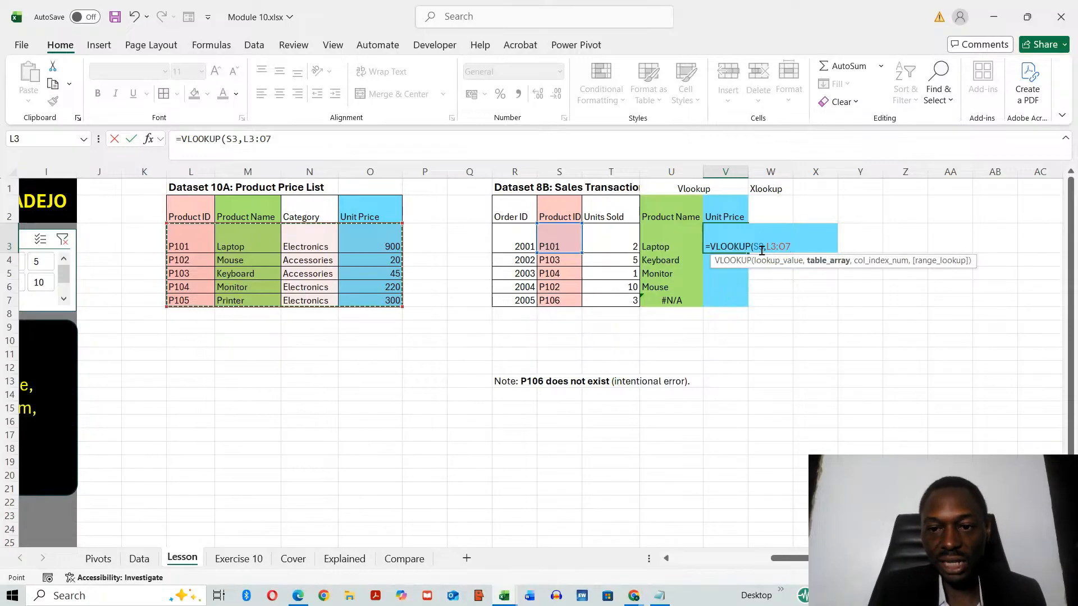
Make the table array in the V3 VLOOKUP formula absolute as $L$3:$O$7.
left_click(242, 138)
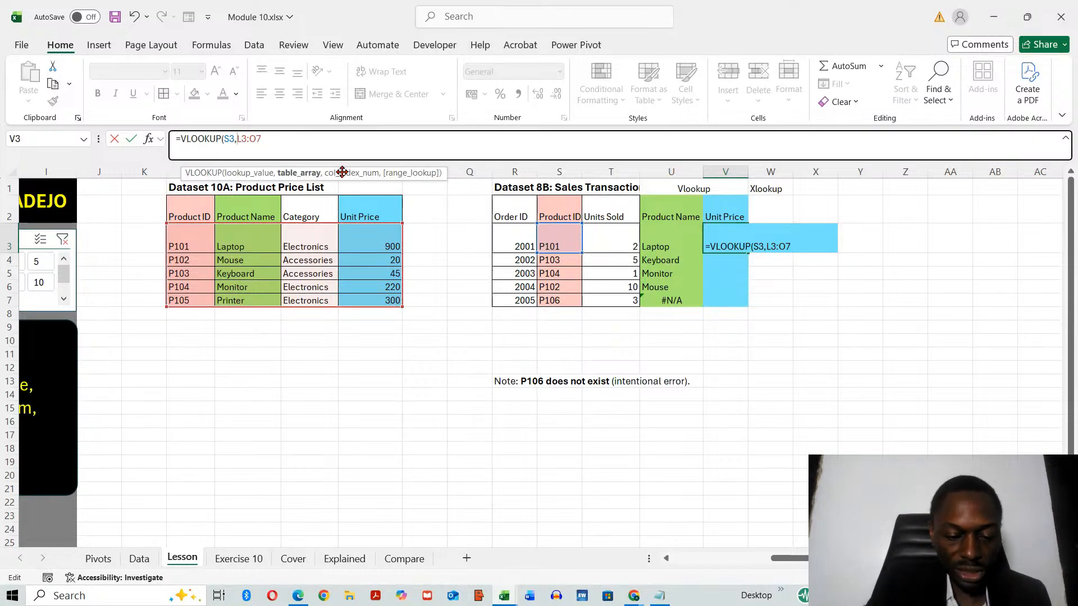
type("$L")
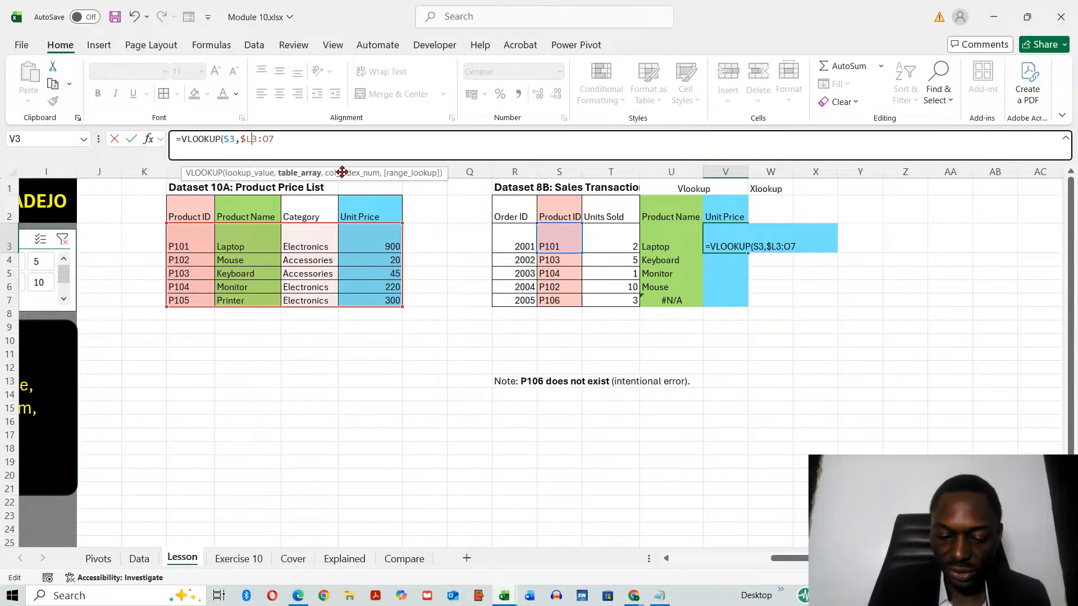
type("$")
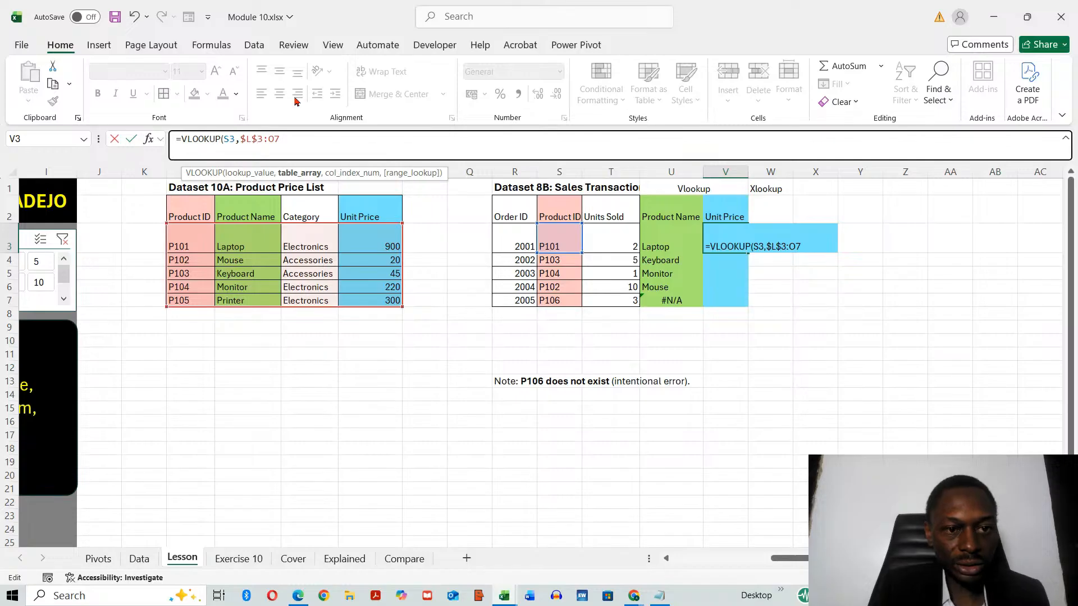
left_click(267, 138)
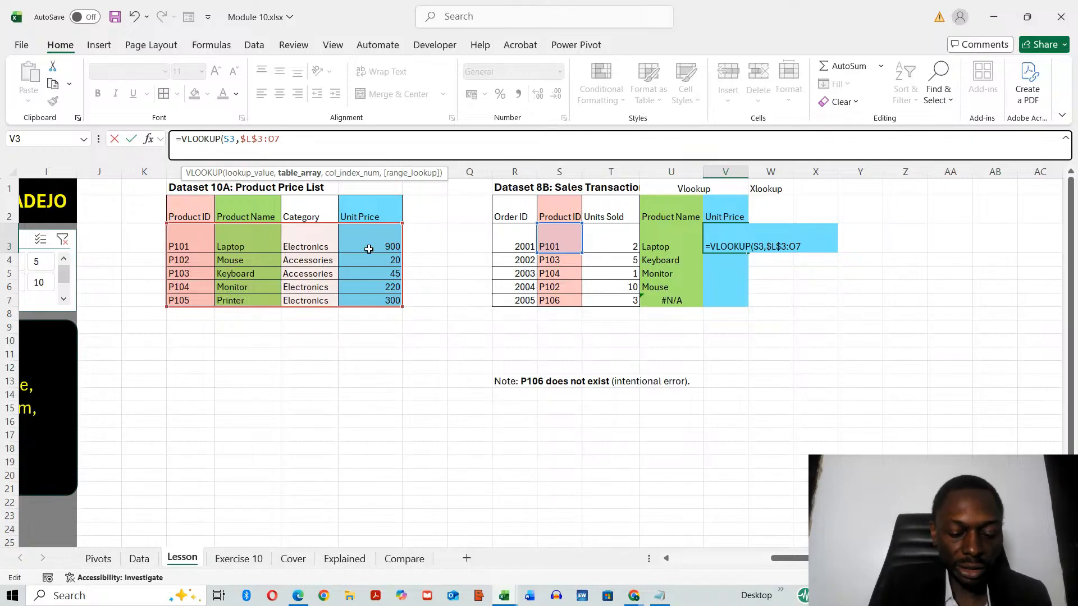
type("$")
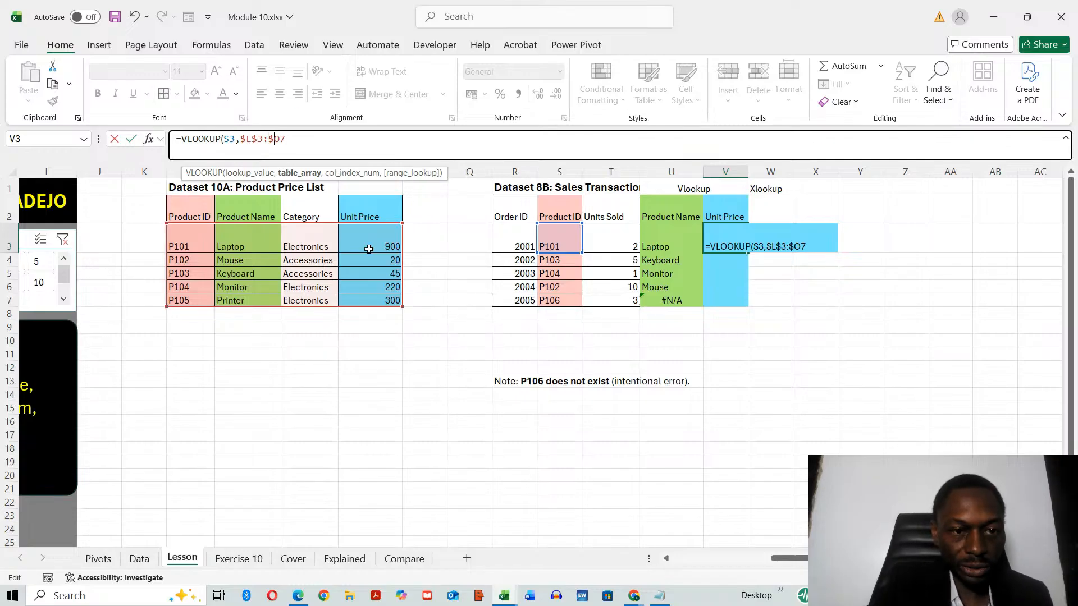
left_click(281, 150)
type("$")
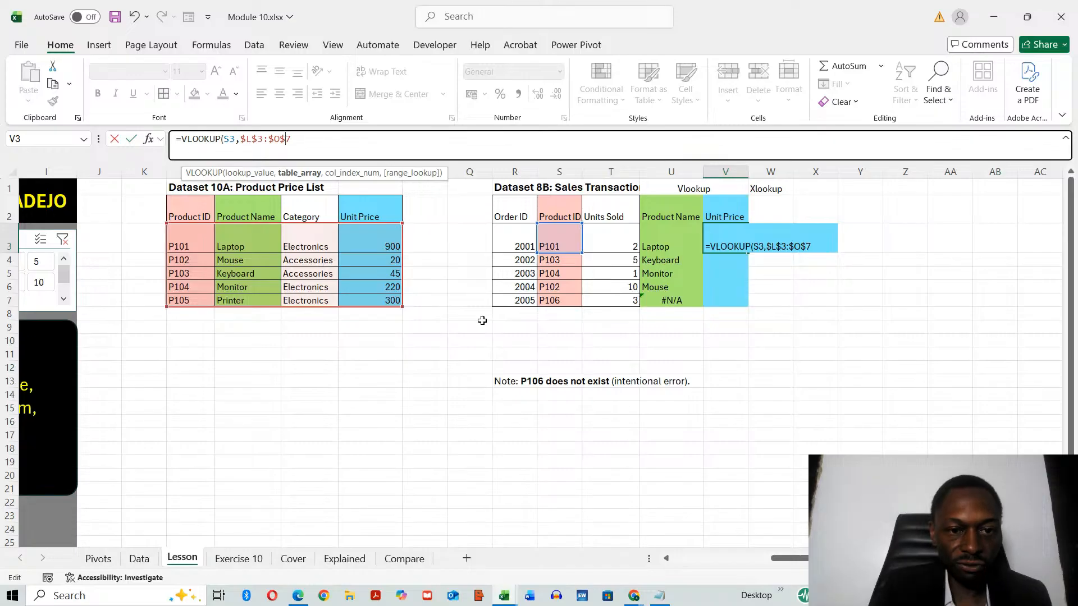
left_click(379, 143)
Complete the V3 VLOOKUP formula with column index 4 and FALSE for an exact match, and enter it.
type(",")
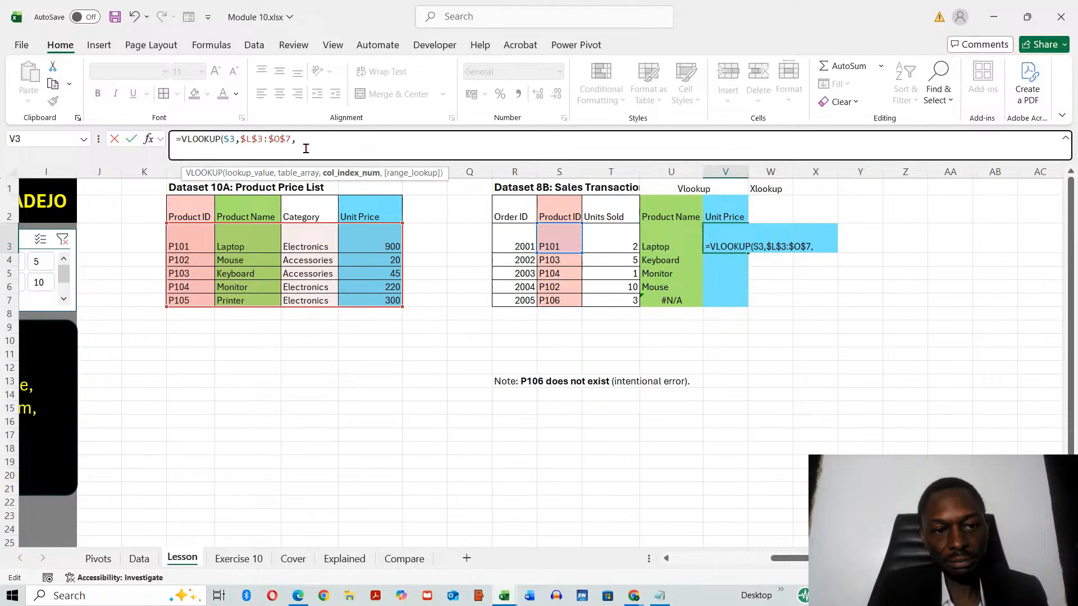
type("4")
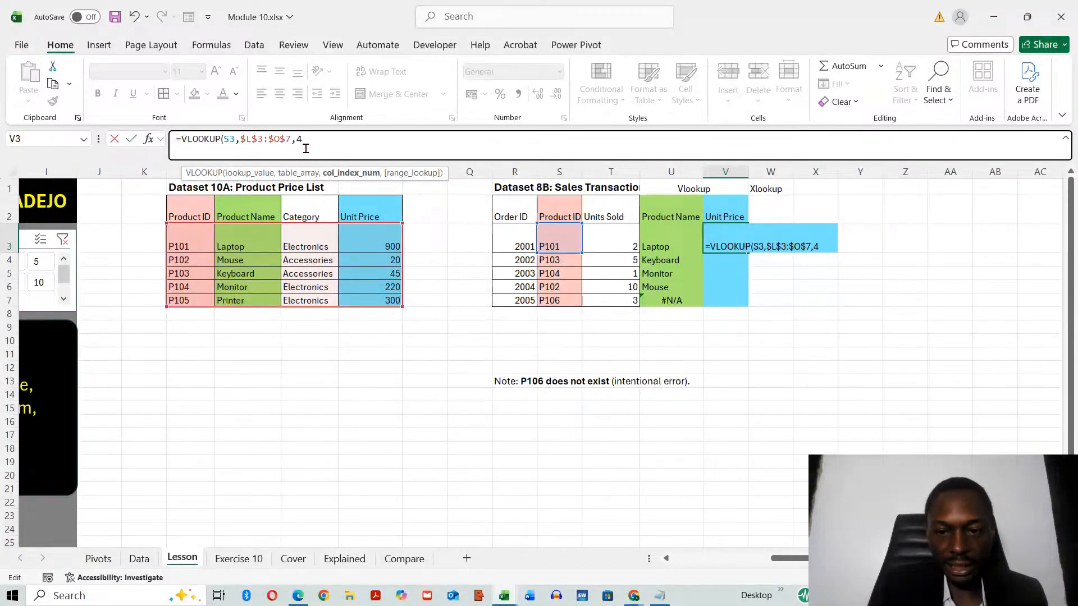
type(",")
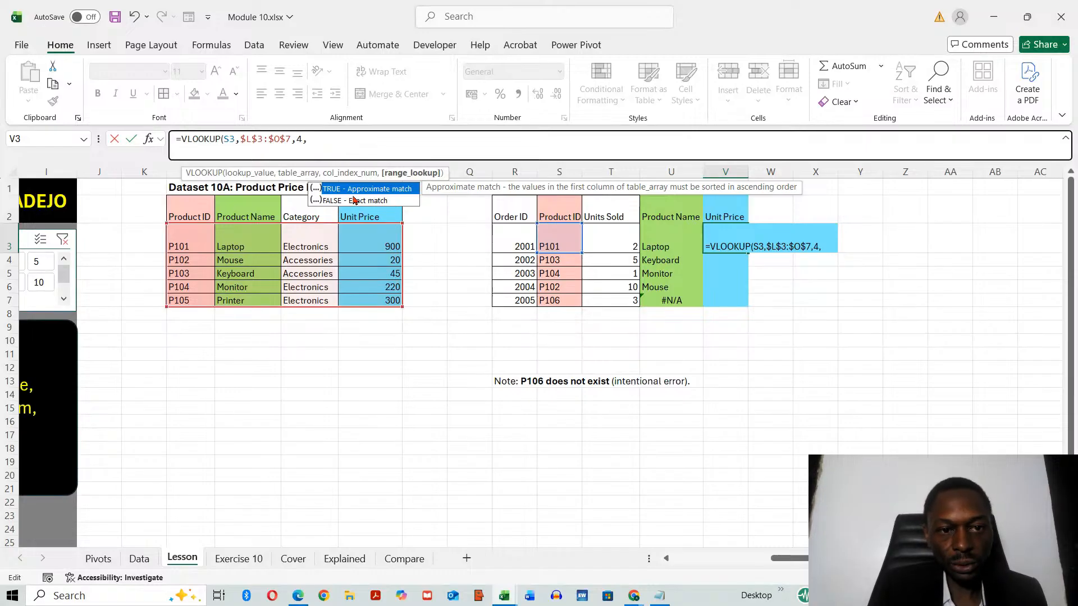
type("FALSS")
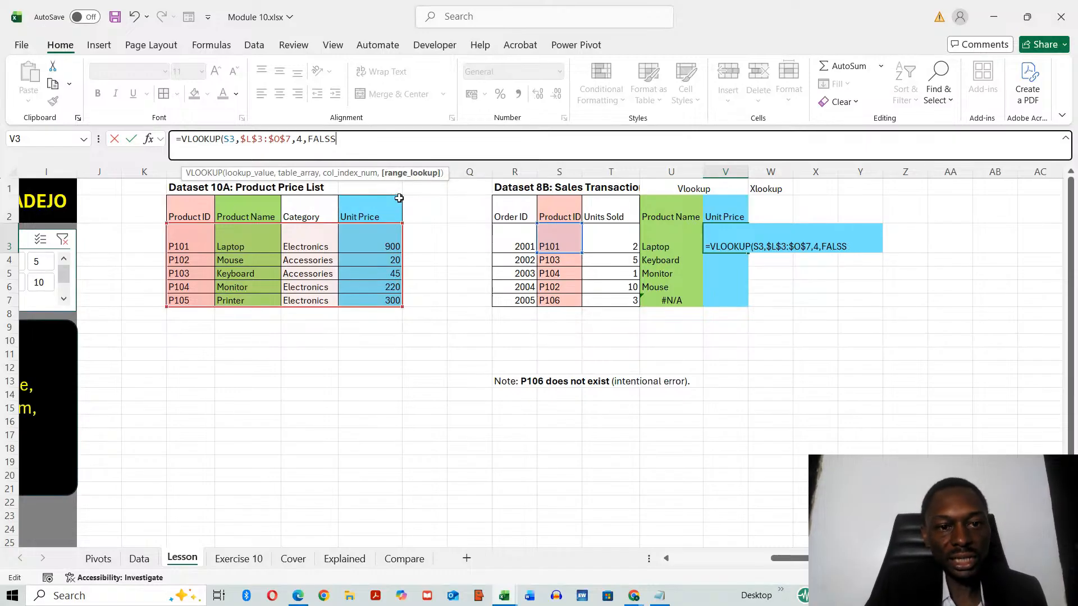
key("BackSpace")
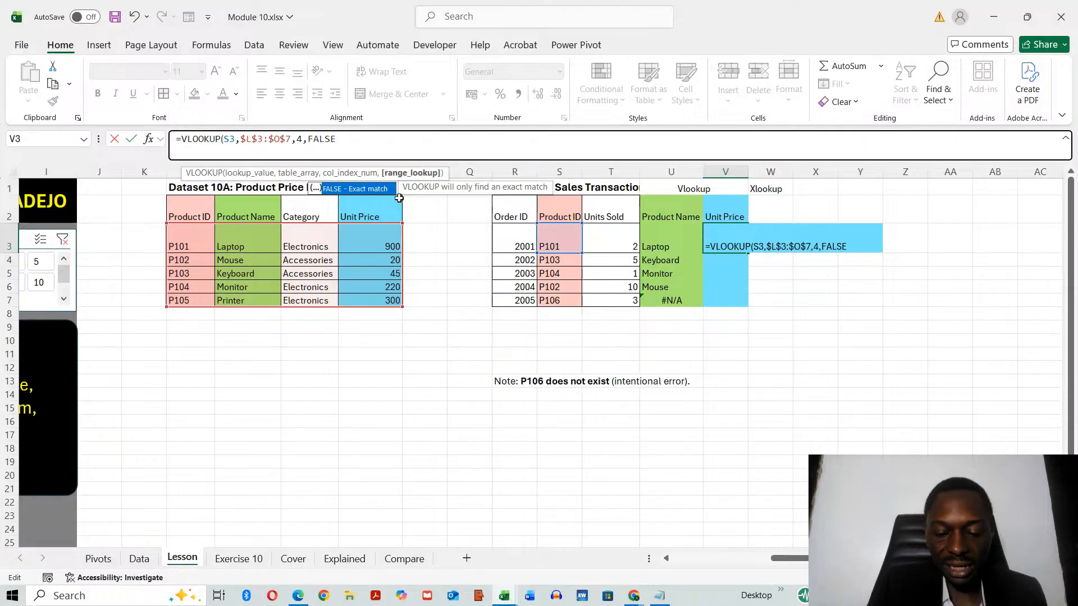
type("E)")
key("Return")
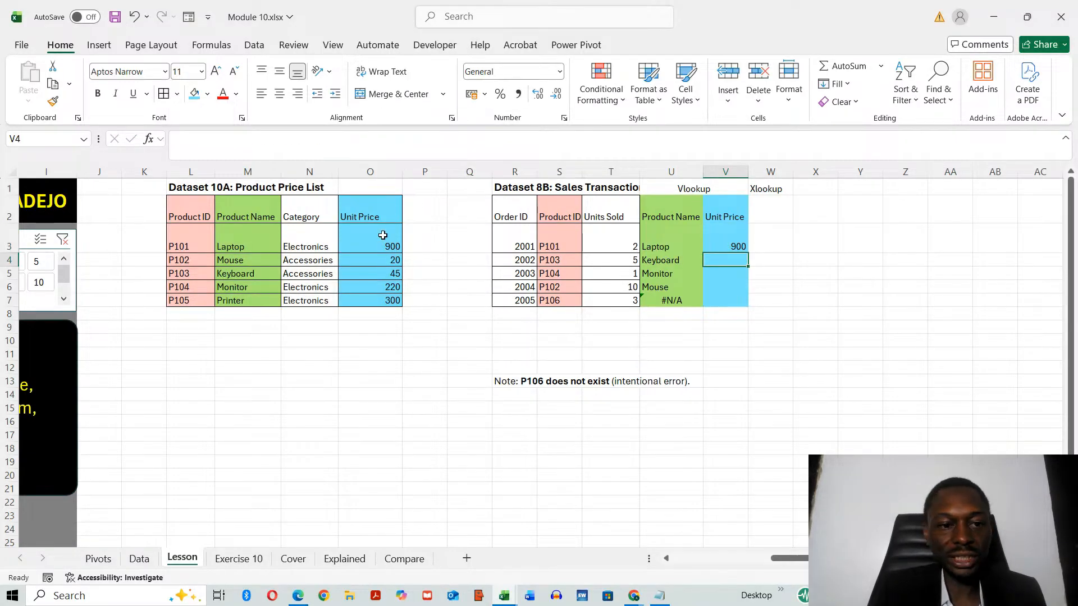
Fill the V3 Unit Price formula down through V7, and widen column T to fit the Sales Transactions title.
left_click(736, 245)
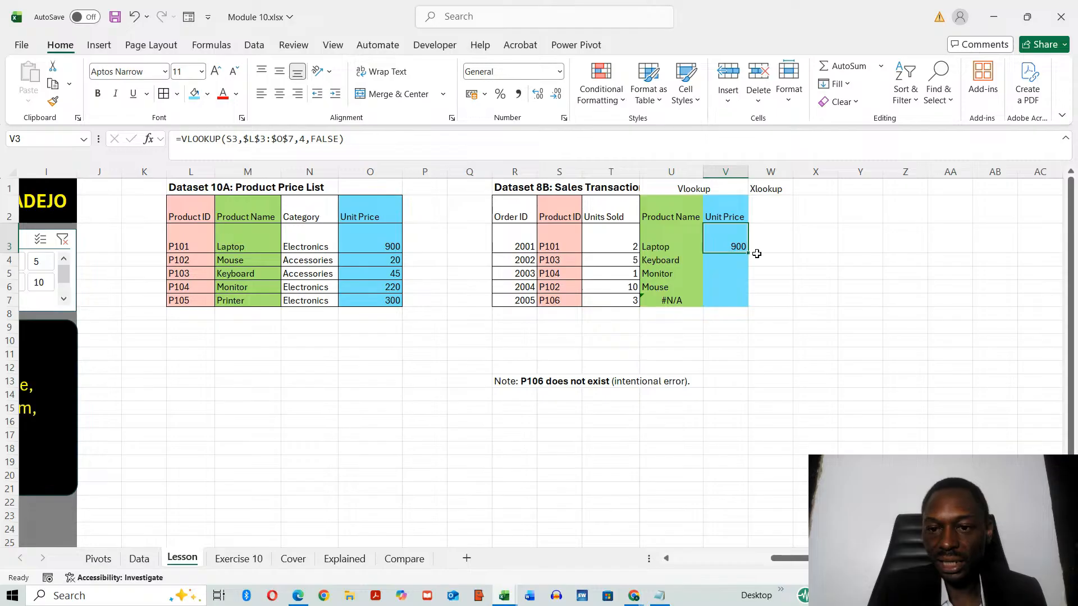
left_click_drag(747, 255, 744, 303)
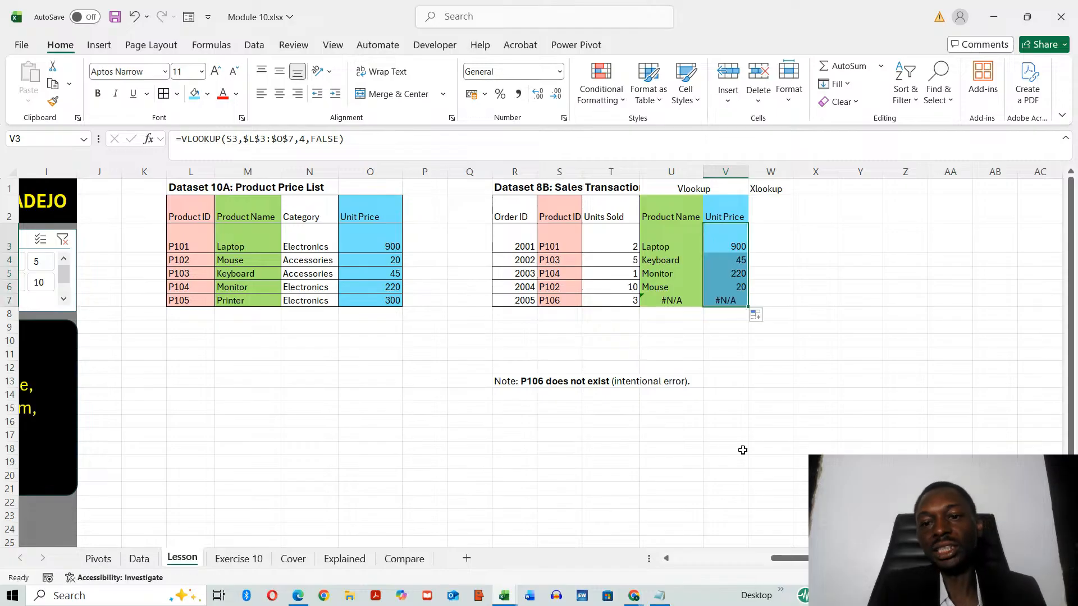
left_click(740, 438)
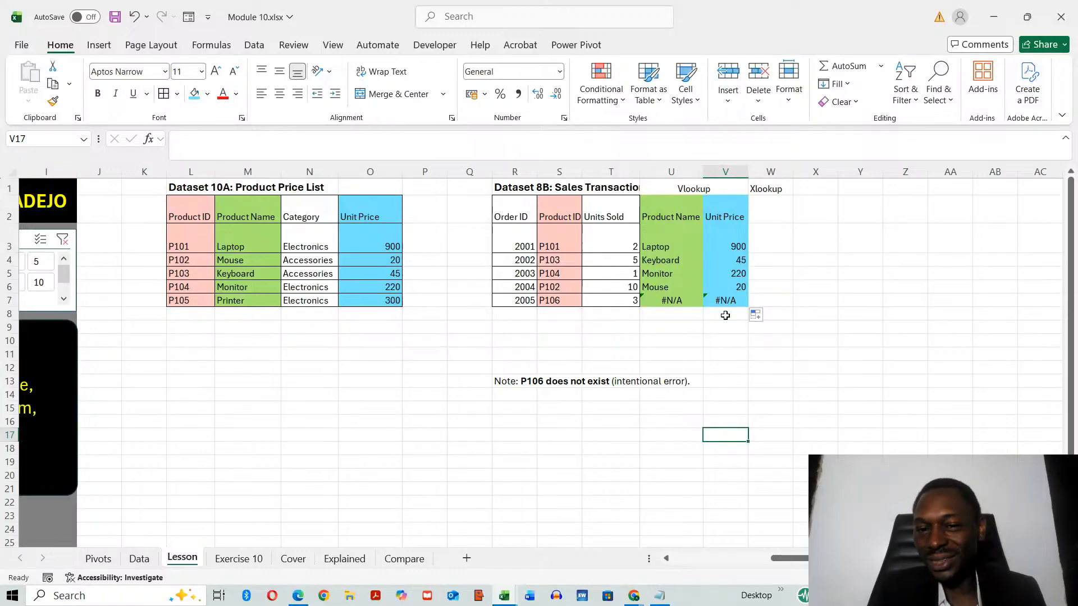
left_click(506, 188)
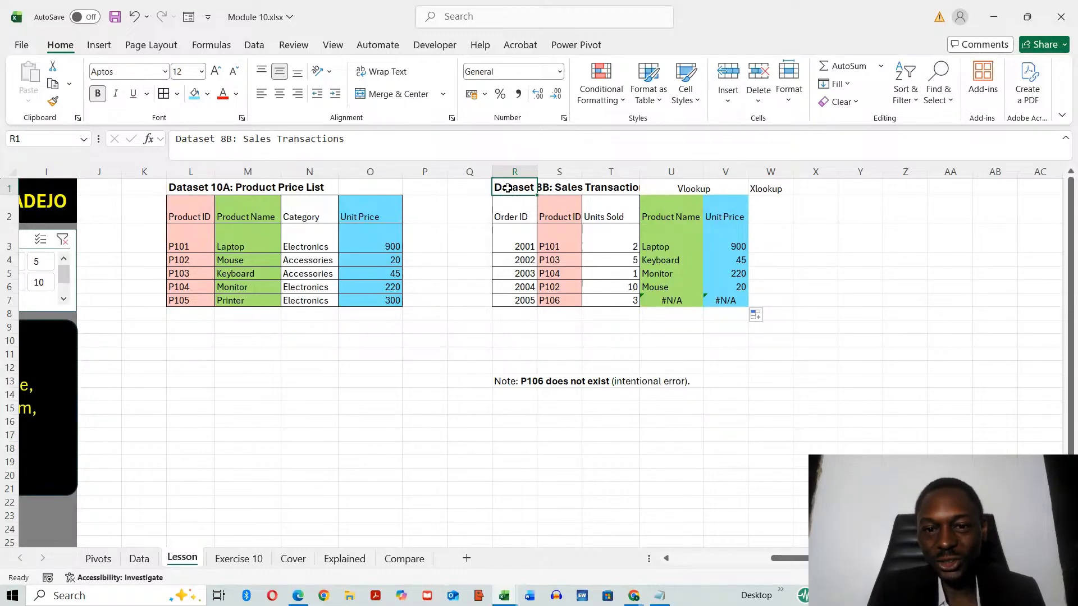
left_click_drag(640, 172, 664, 171)
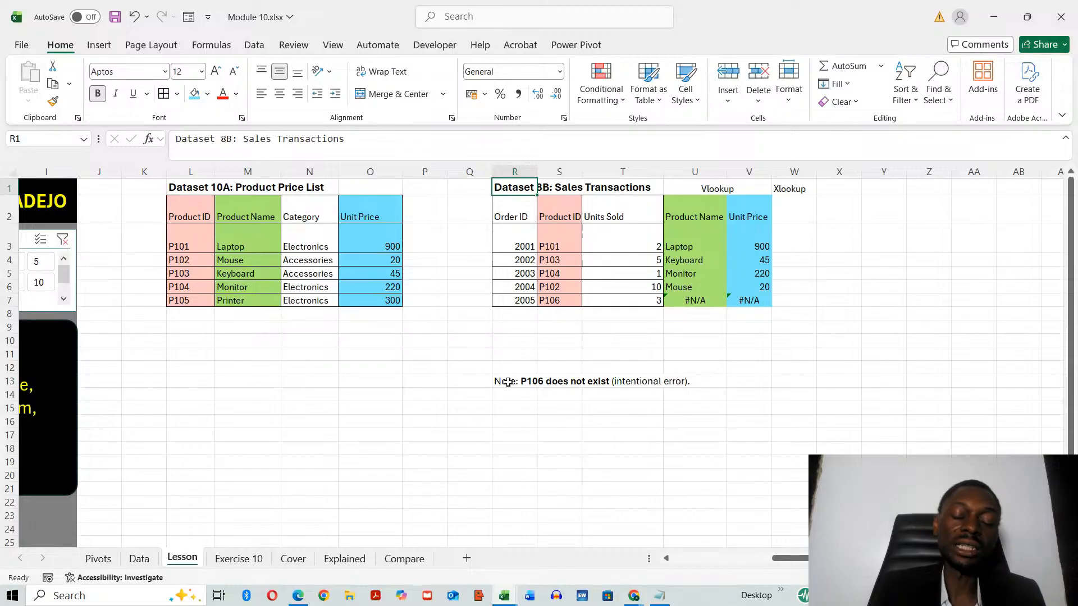
Review points 2 to 4 of Lesson 10.2 on VLOOKUP arguments, exact match and lookup column placement.
scroll(539, 359, "left", 5)
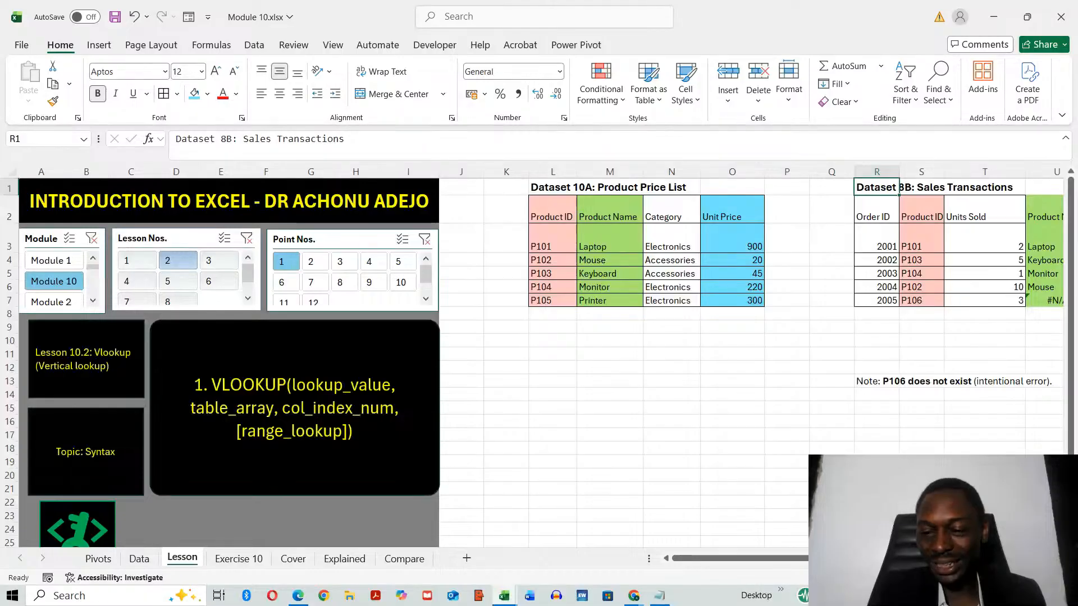
scroll(532, 356, "down", 1)
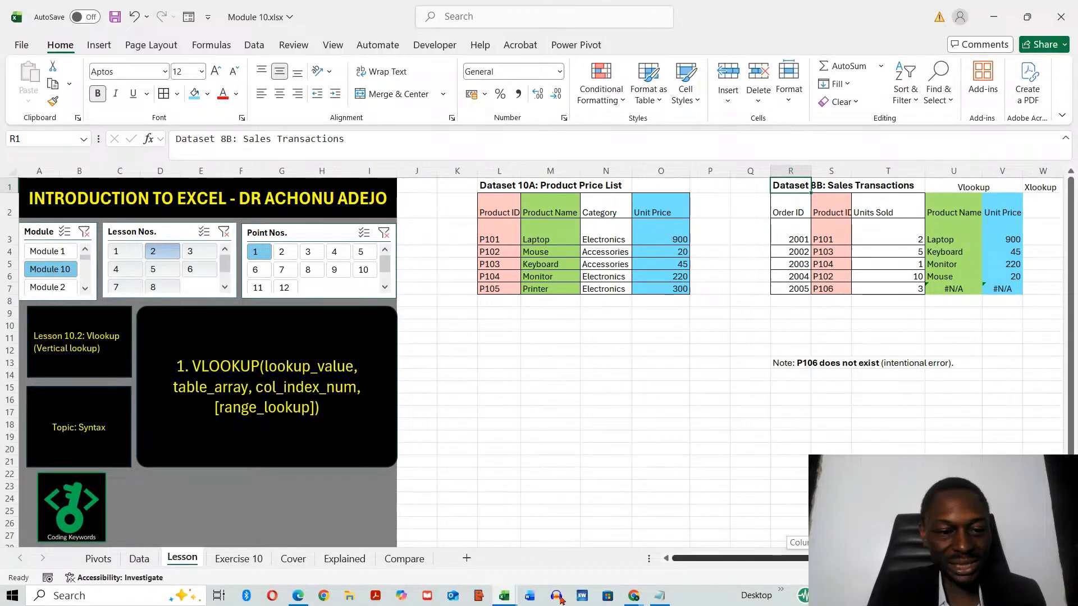
left_click(284, 253)
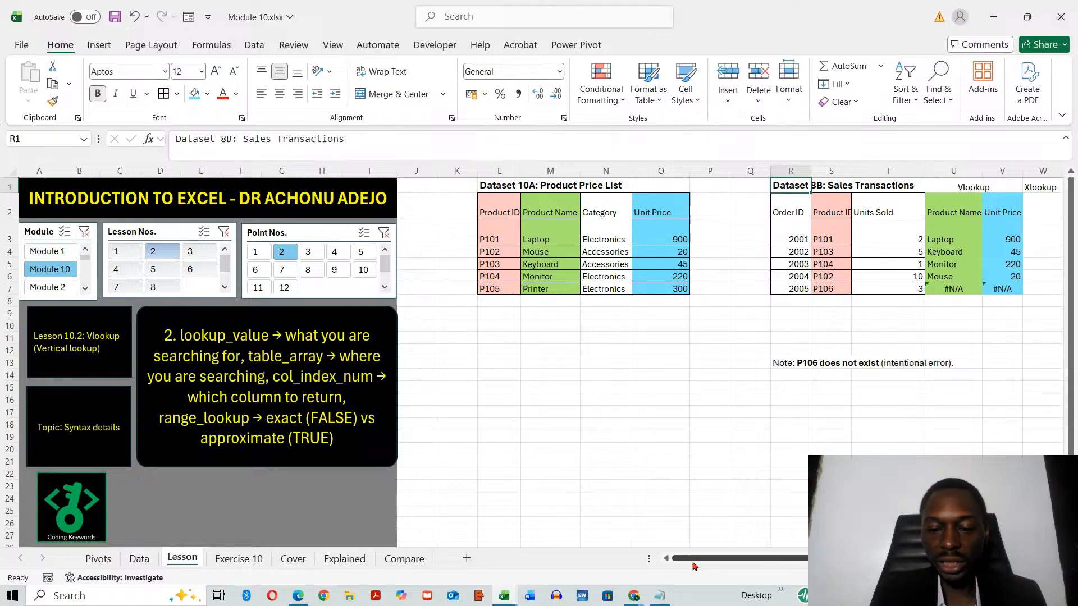
mouse_move(694, 567)
left_mouse_down()
mouse_move(724, 566)
mouse_move(675, 576)
left_mouse_up()
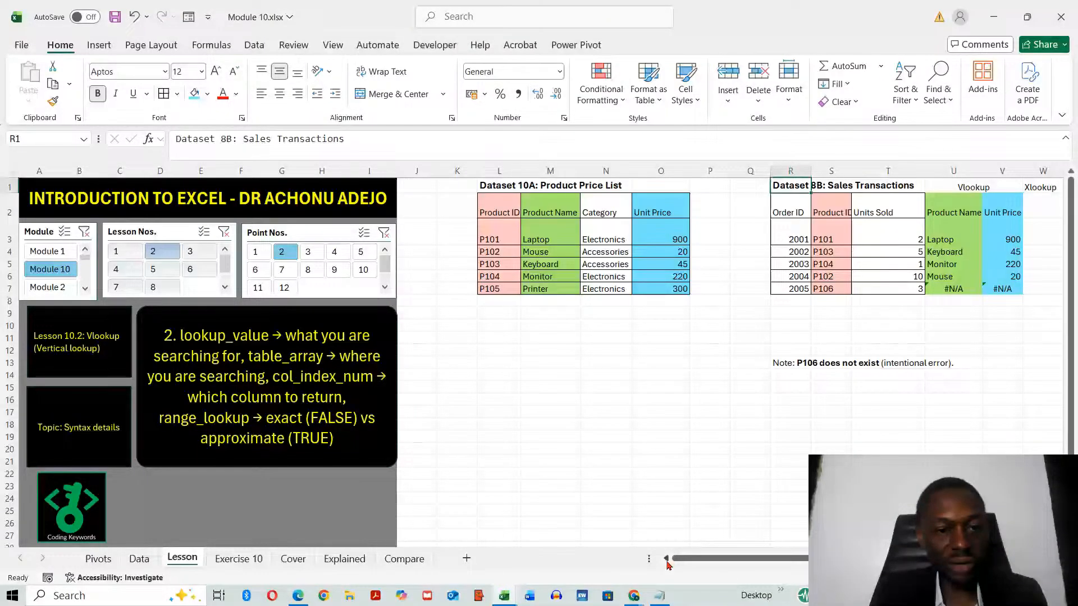
left_click(307, 252)
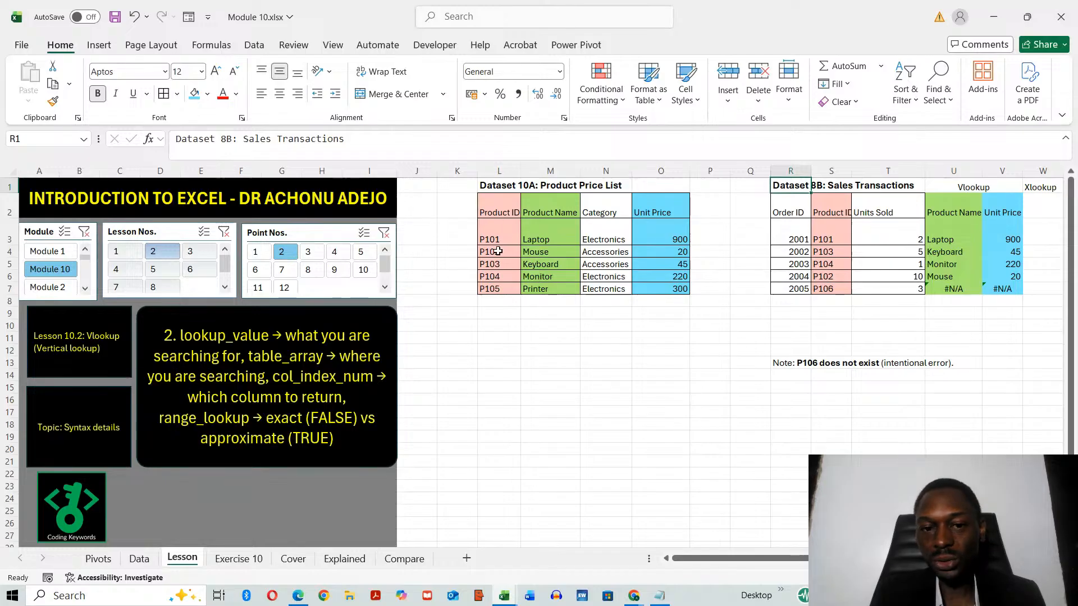
left_click(314, 250)
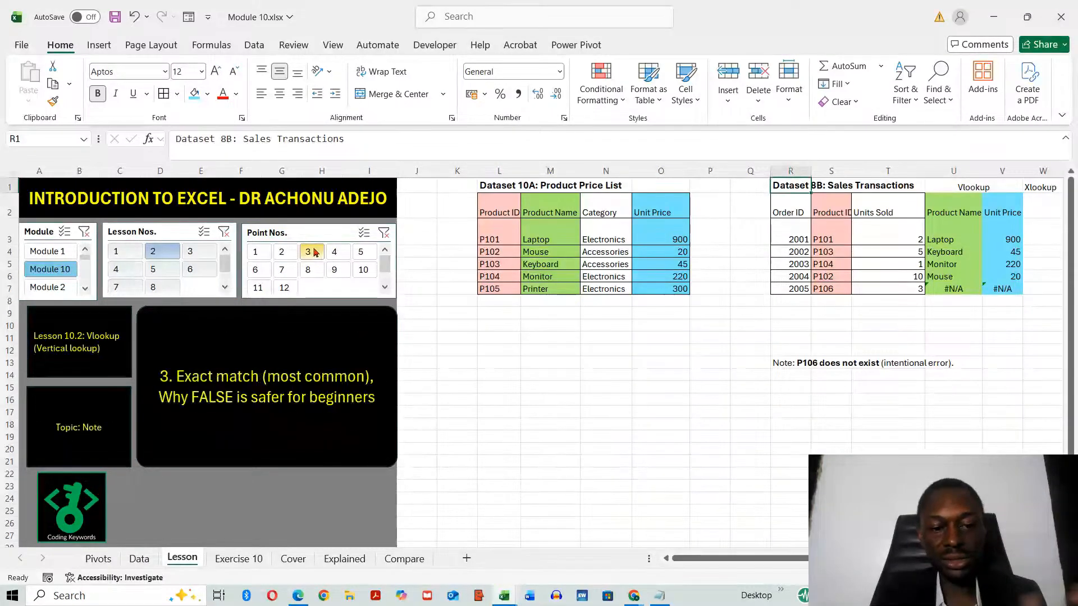
left_click(335, 252)
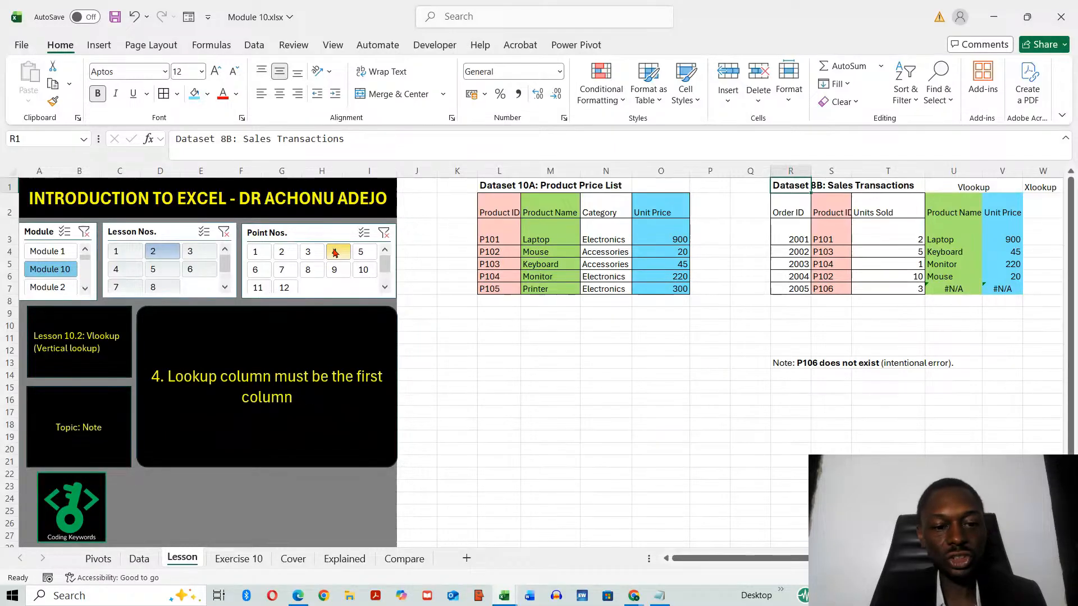
Go through points 5 to 8 of Lesson 10.2, covering the VLOOKUP basics and calculated lookup result exercises.
left_click(367, 254)
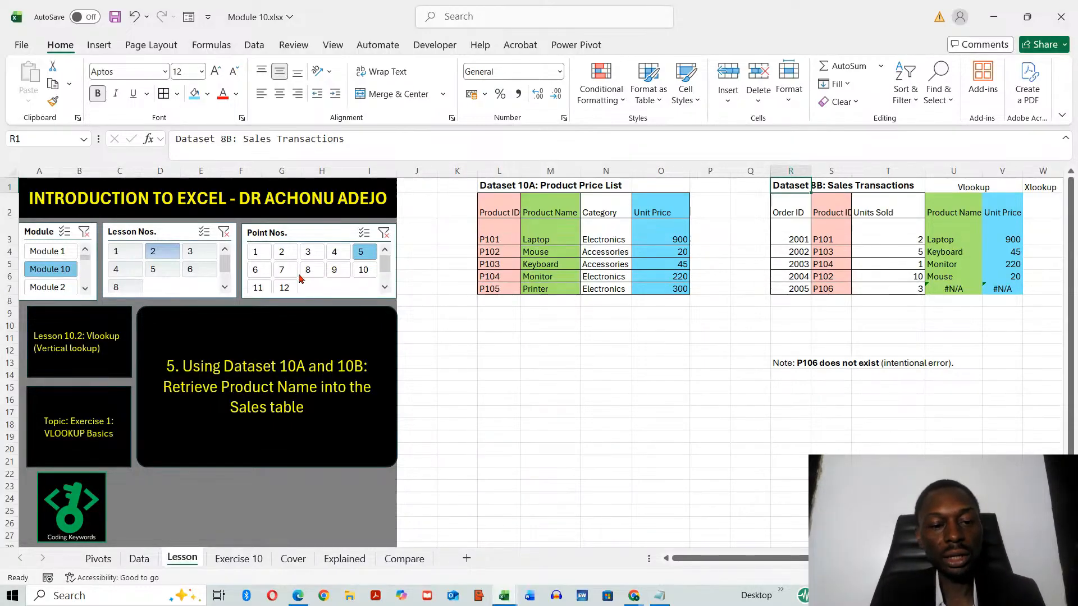
left_click(255, 271)
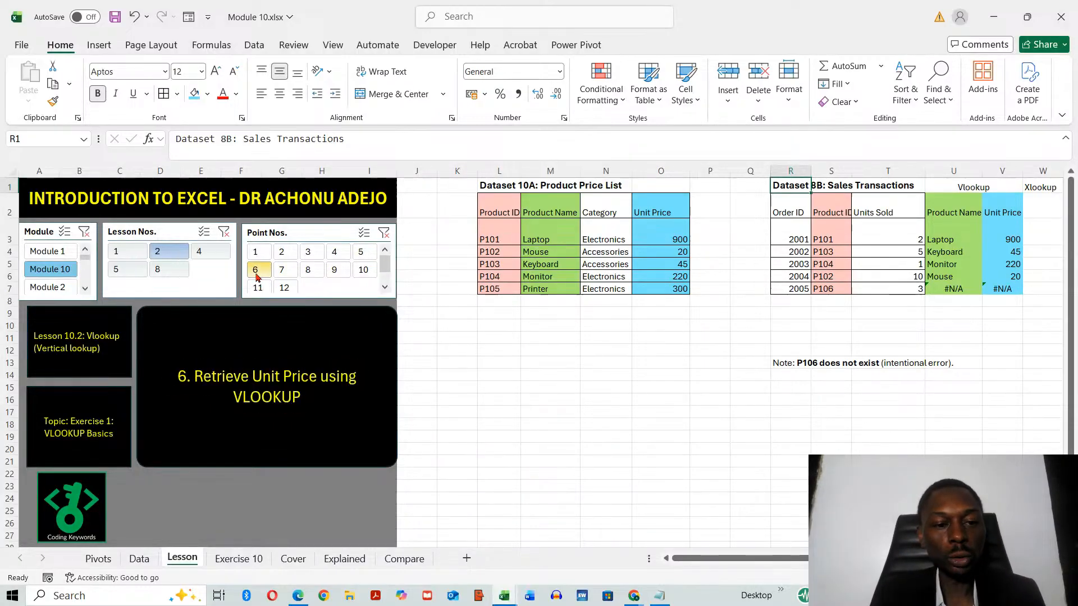
left_click(282, 270)
left_click(306, 272)
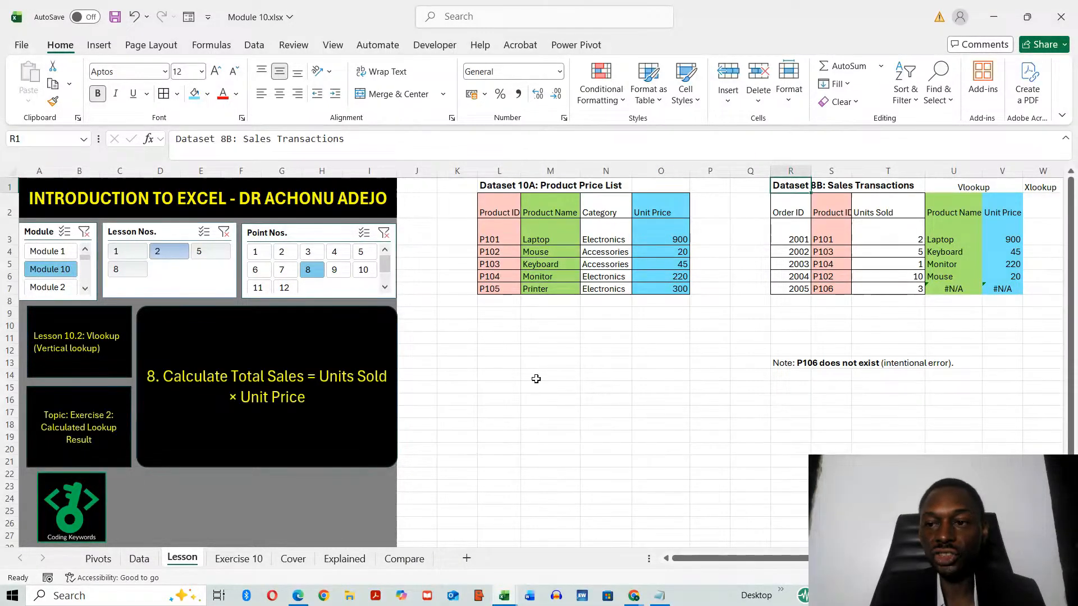
Read points 9 to 12 of Lesson 10.2, including common errors, VLOOKUP limitations and locking tables.
left_click_drag(822, 559, 838, 559)
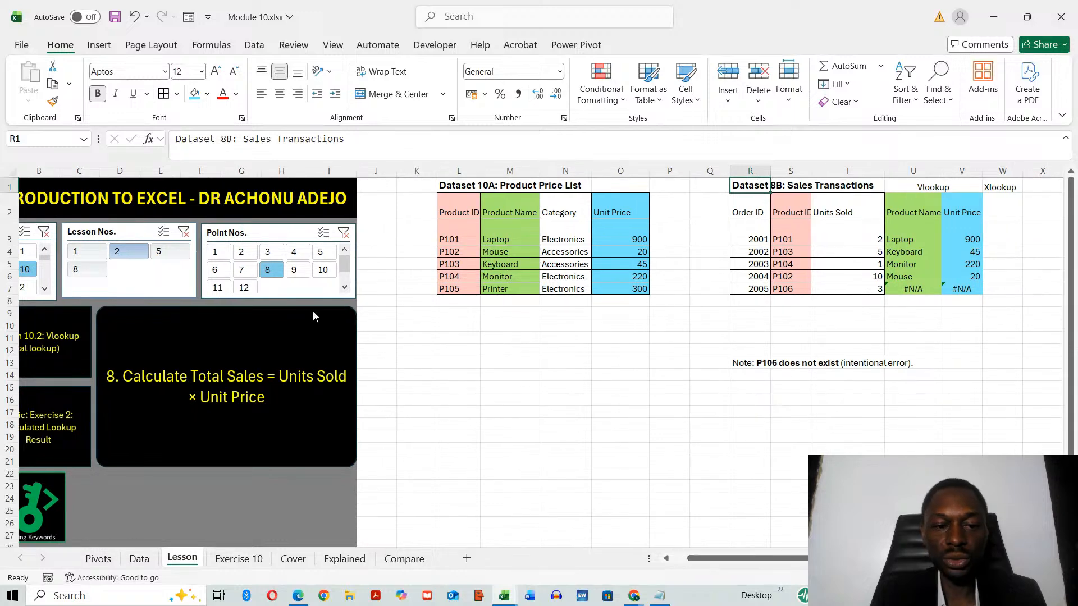
left_click(293, 272)
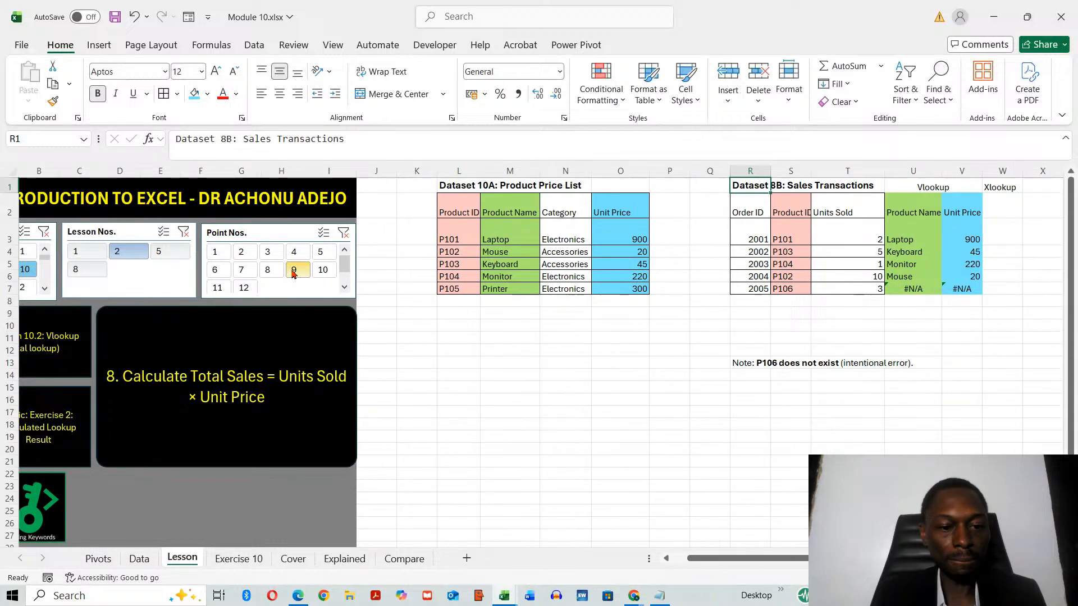
left_click(324, 271)
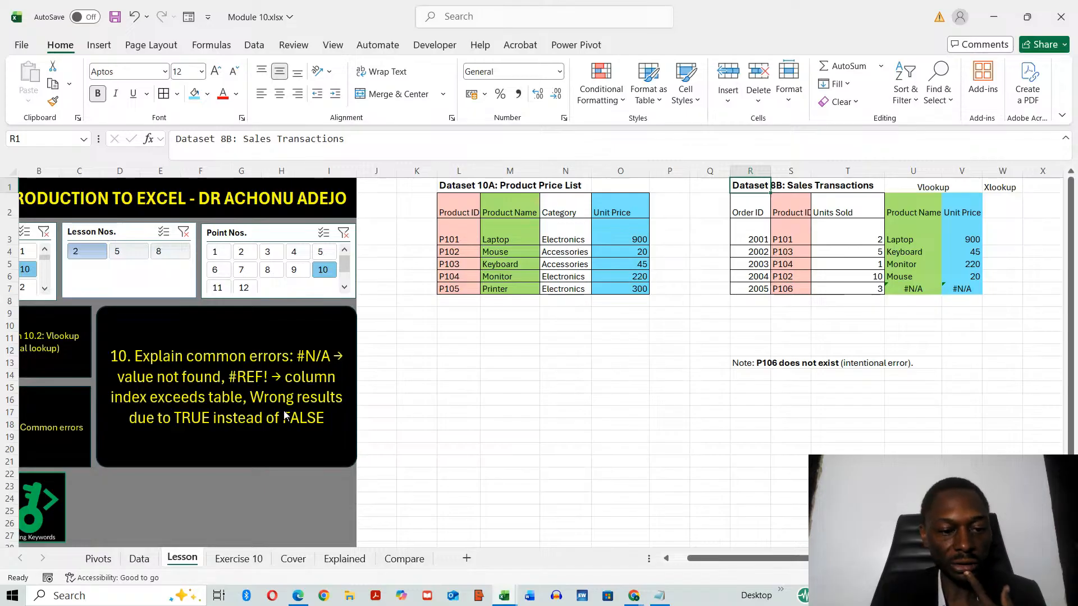
left_click(220, 289)
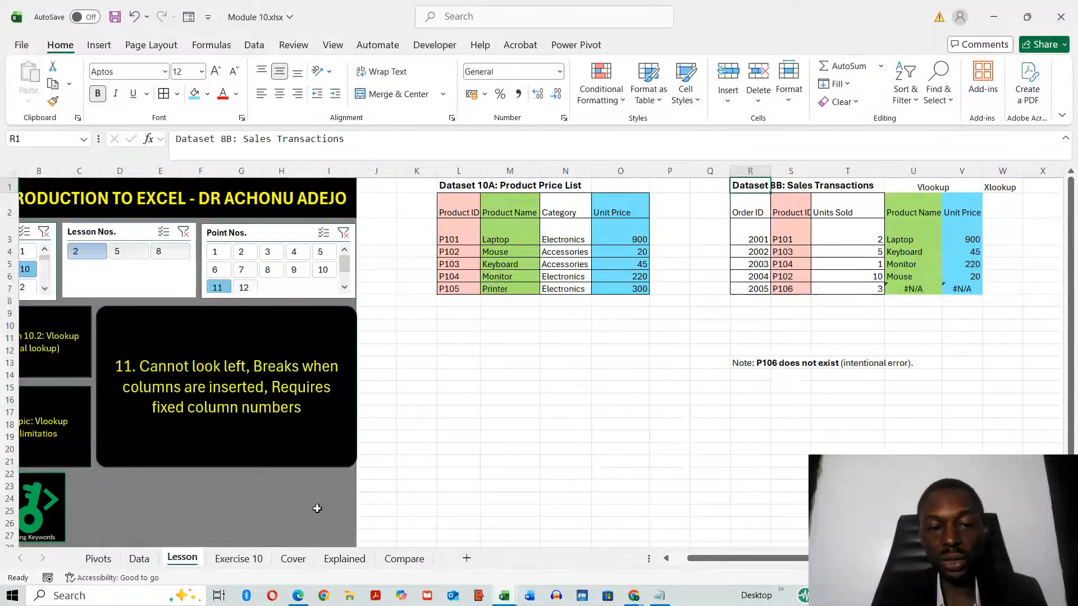
left_click(245, 288)
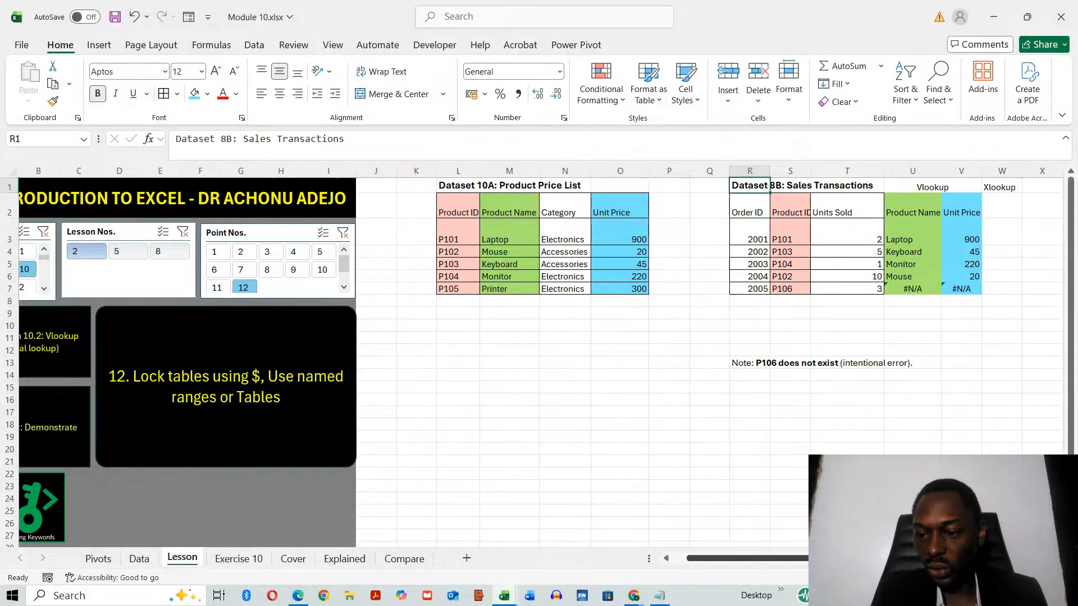
Insert a blank column before the Xlookup heading in column W.
scroll(542, 359, "right", 3)
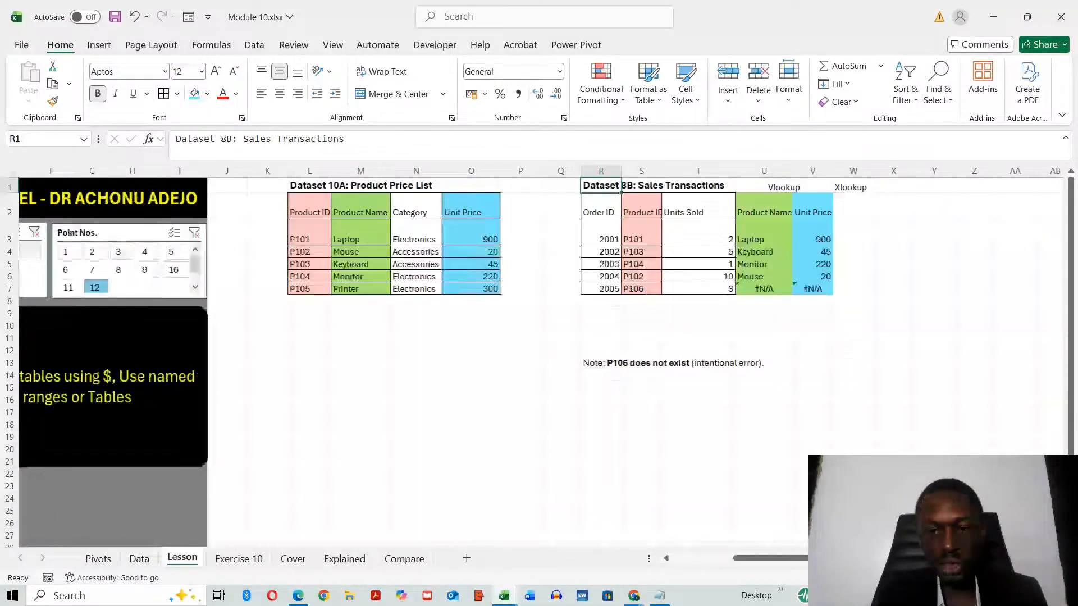
scroll(541, 359, "right", 3)
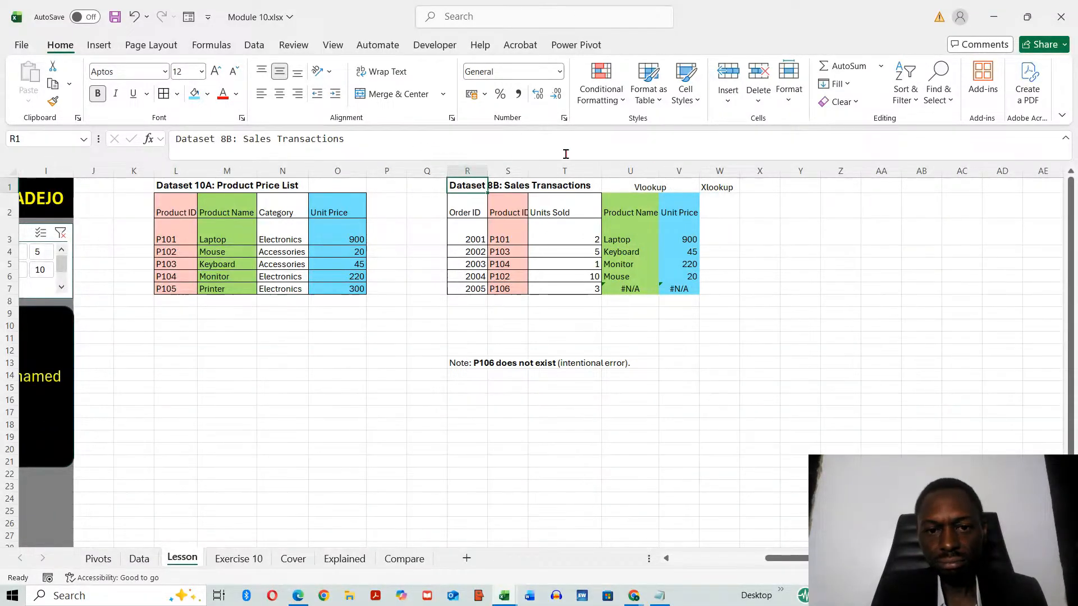
left_click(720, 168)
right_click(720, 168)
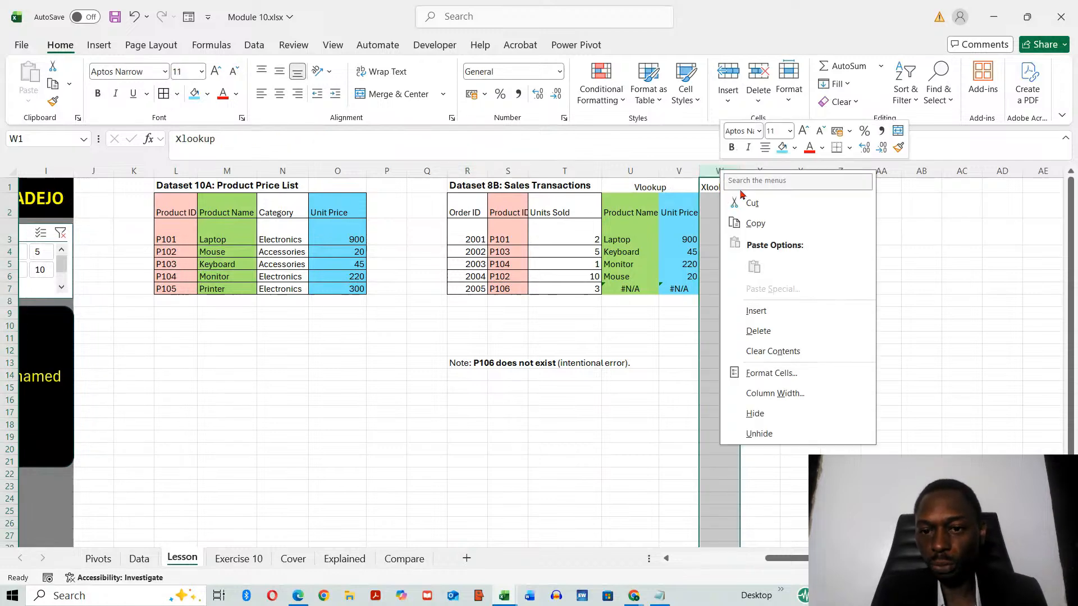
left_click(735, 310)
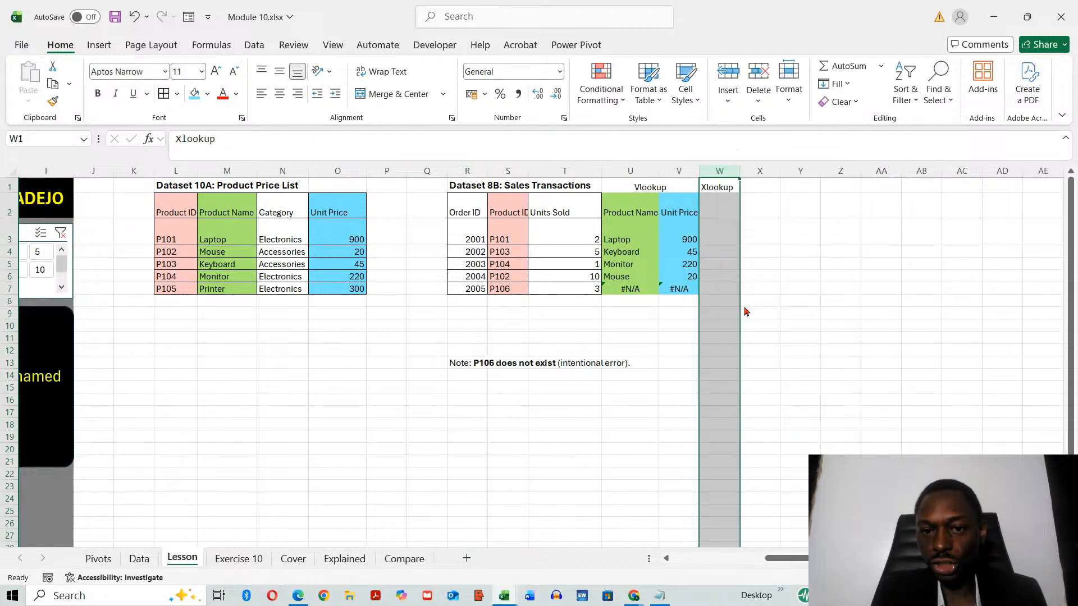
left_click(685, 337)
Fill the whole new column W with white to replace the inherited blue shading.
left_click(719, 170)
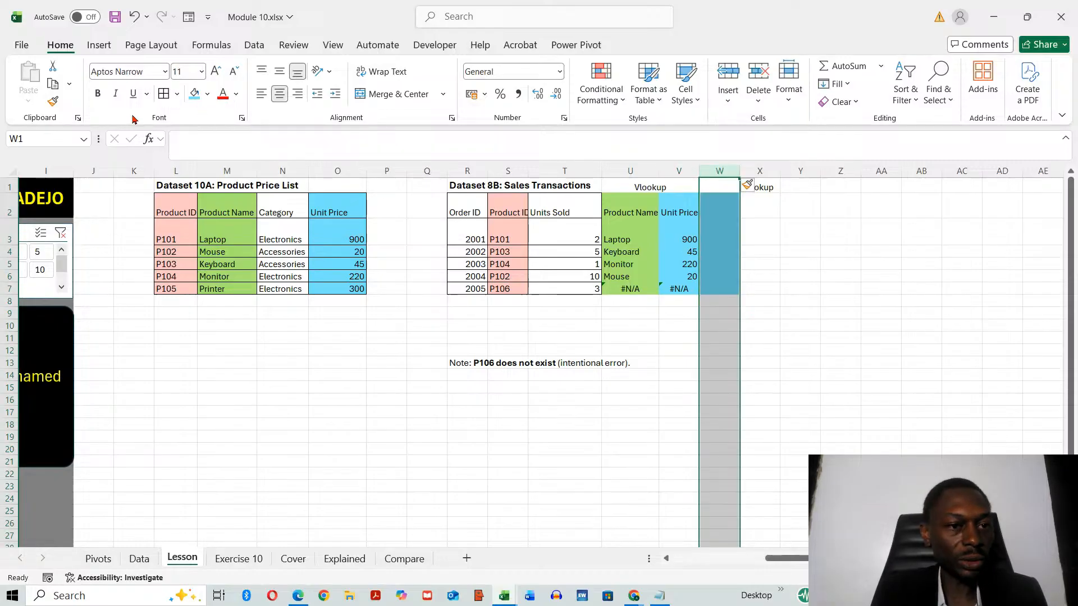
left_click(207, 94)
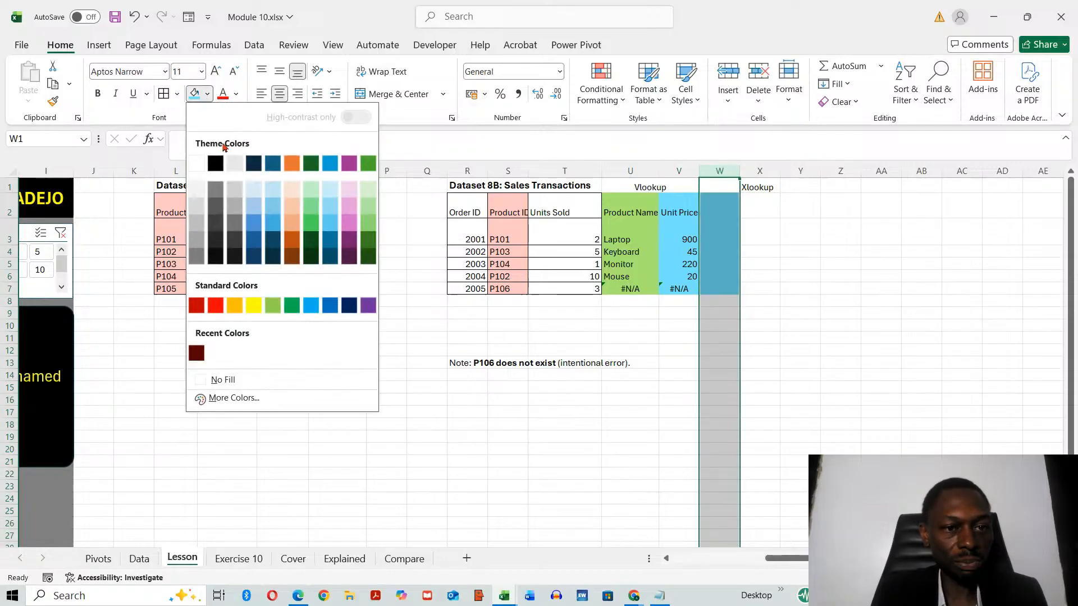
left_click(213, 162)
left_click(830, 389)
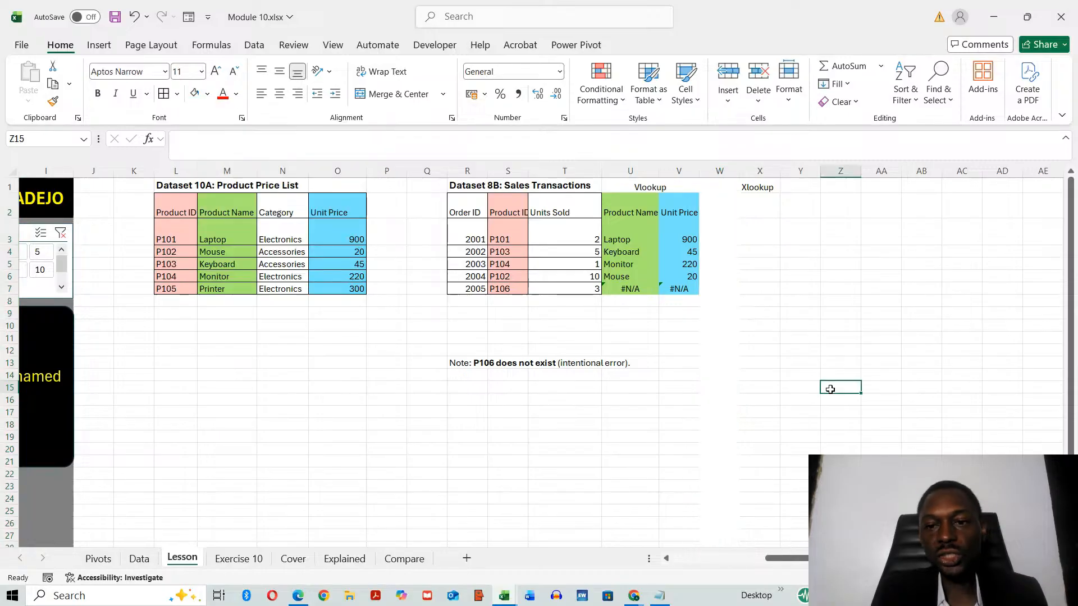
Widen column W slightly, and widen column S to fit the Product ID heading.
left_click_drag(739, 170, 753, 171)
left_click(692, 397)
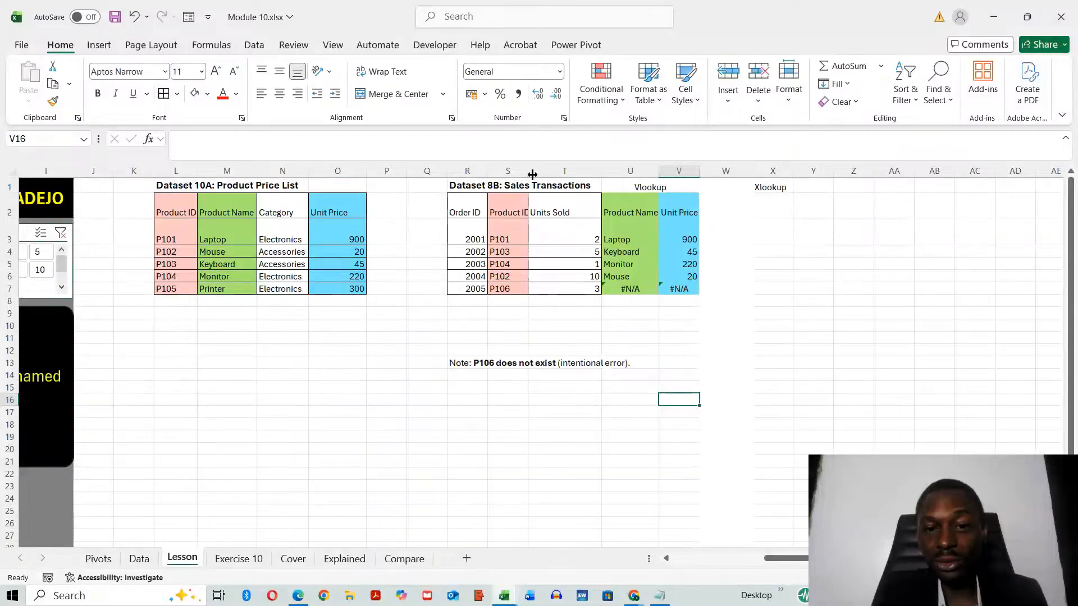
left_click_drag(528, 171, 541, 172)
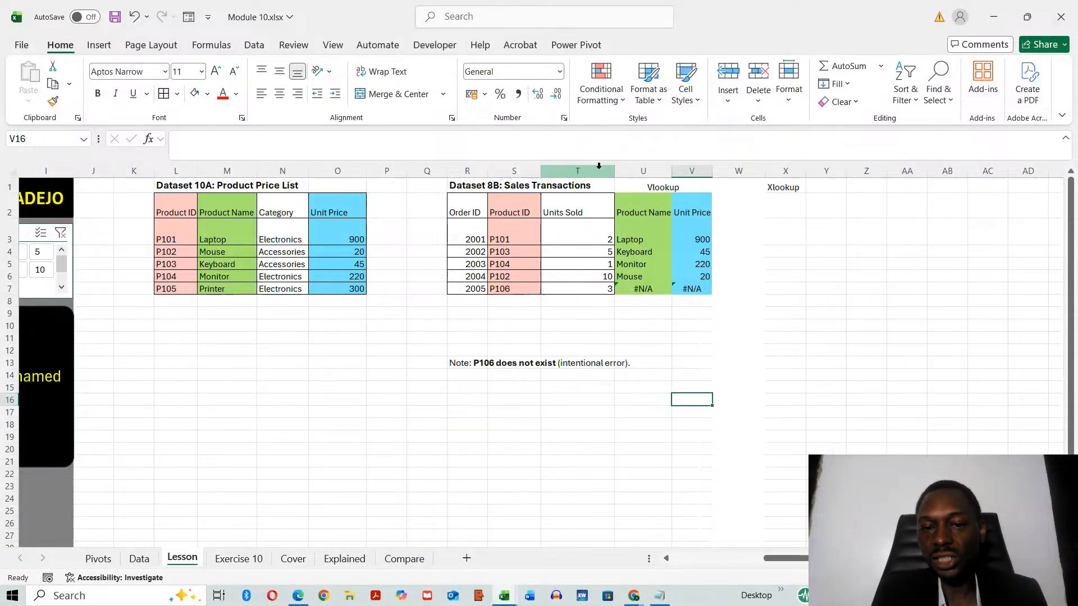
Review the Sales Transactions data, the lookup value in S3 and the VLOOKUP formulas in U3 and V3.
left_click_drag(481, 215, 584, 288)
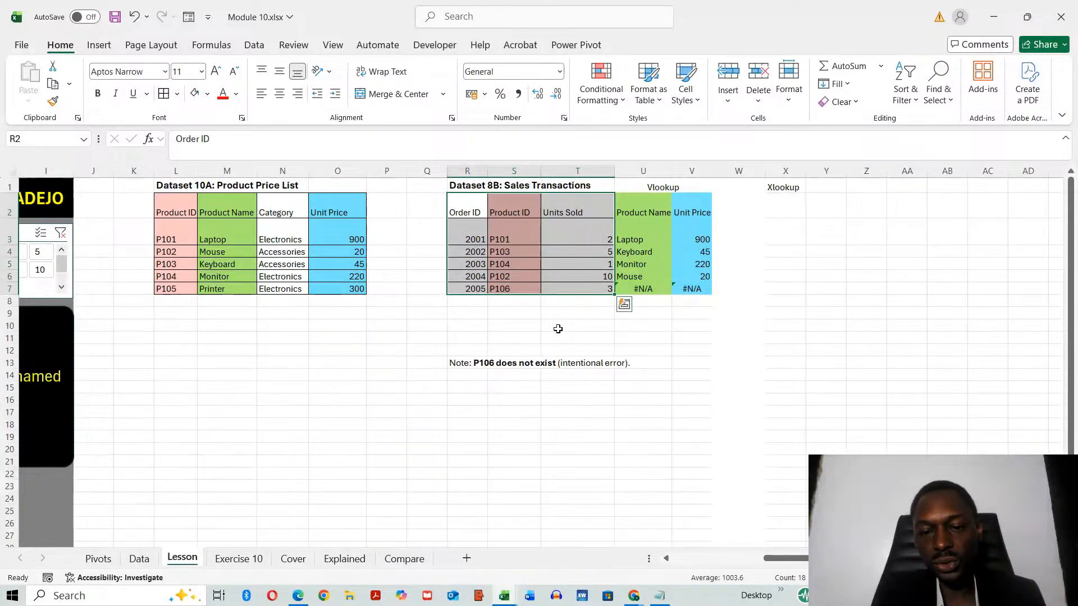
left_click(595, 337)
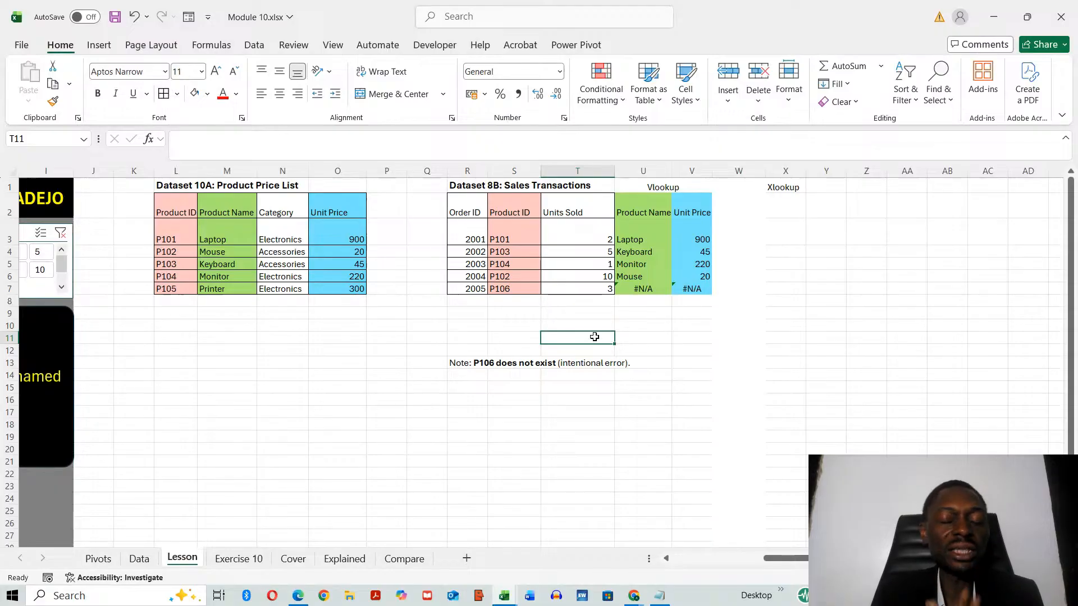
left_click(529, 234)
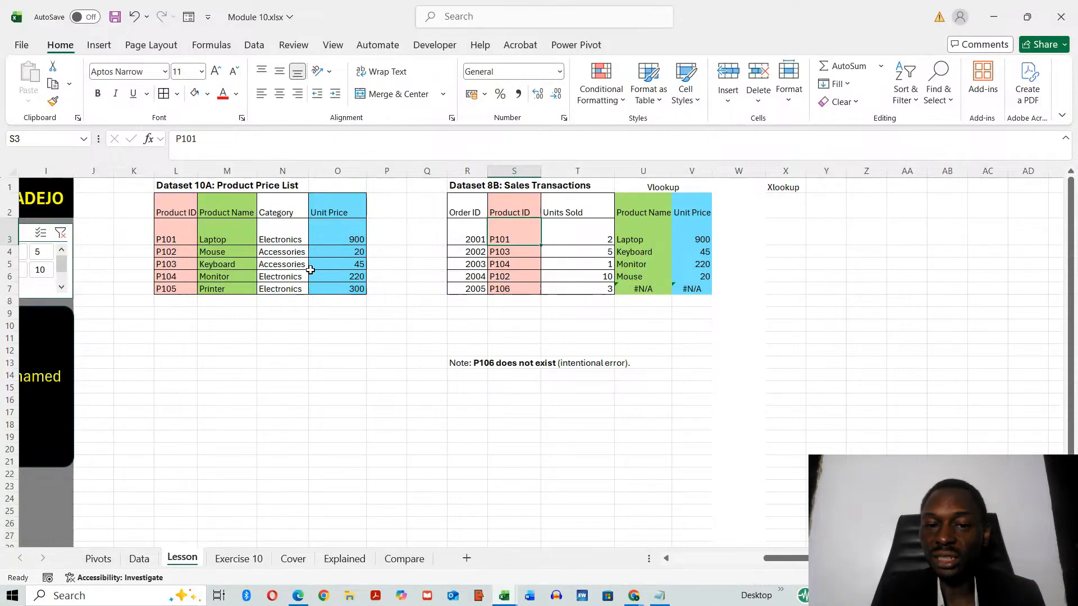
left_click(632, 233)
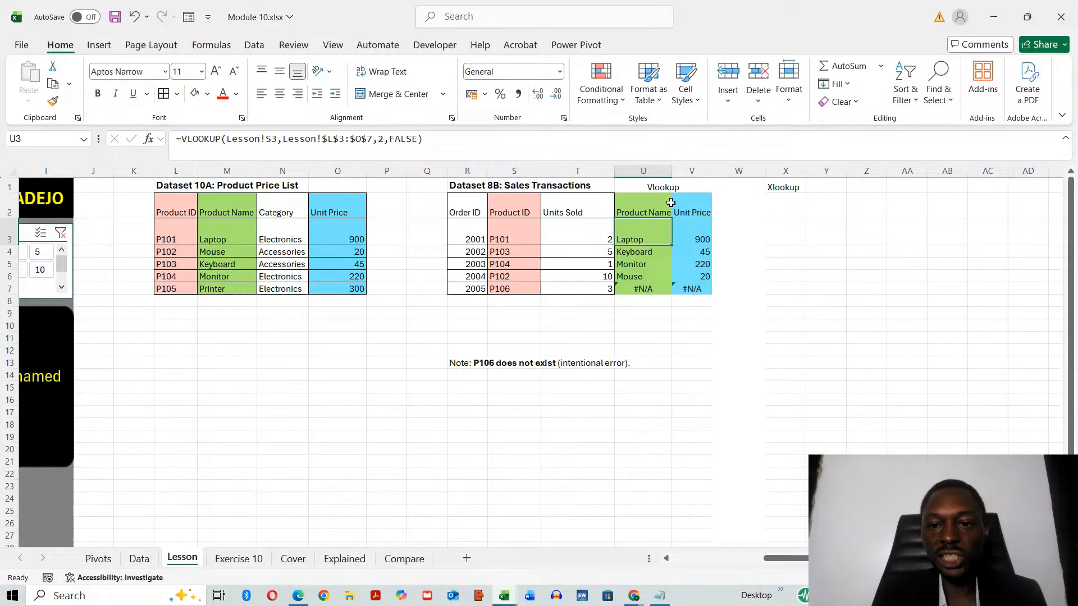
left_click(696, 231)
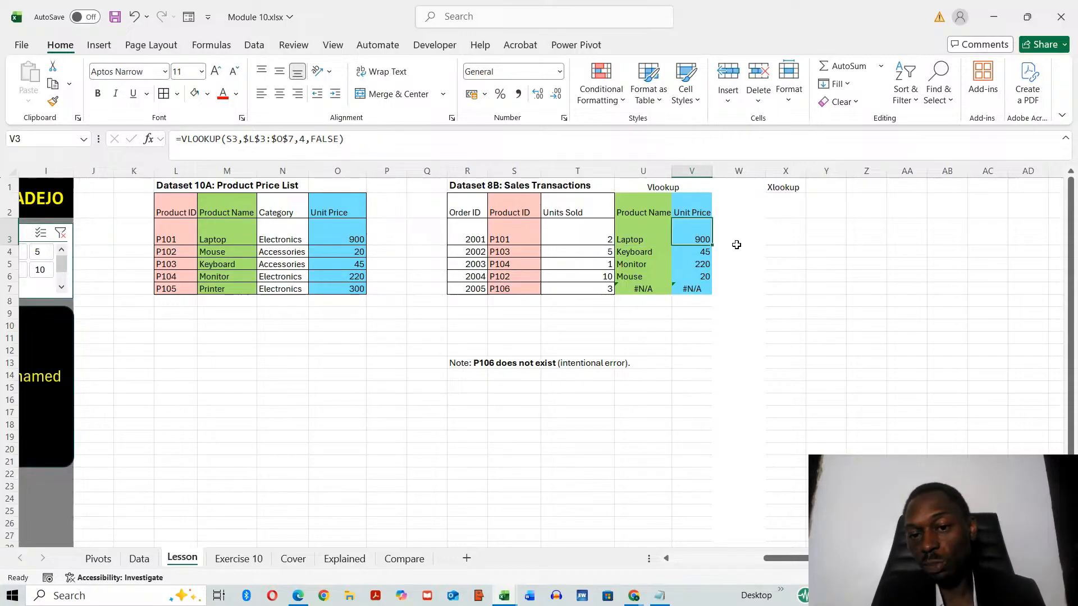
Enter the heading Sales in W2, beside the Unit Price heading.
left_click(738, 208)
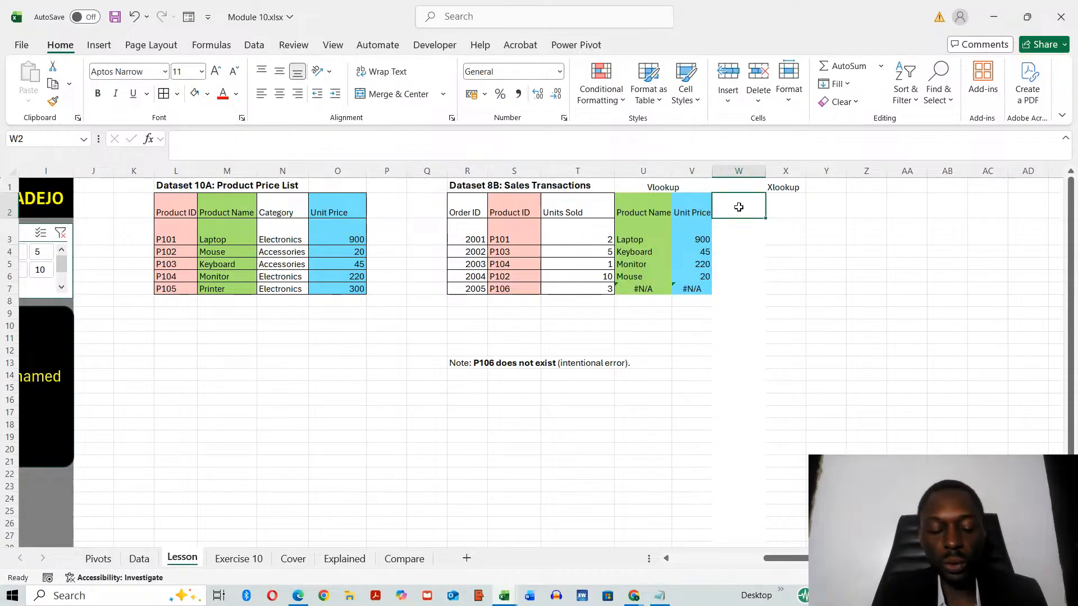
type("tOTA")
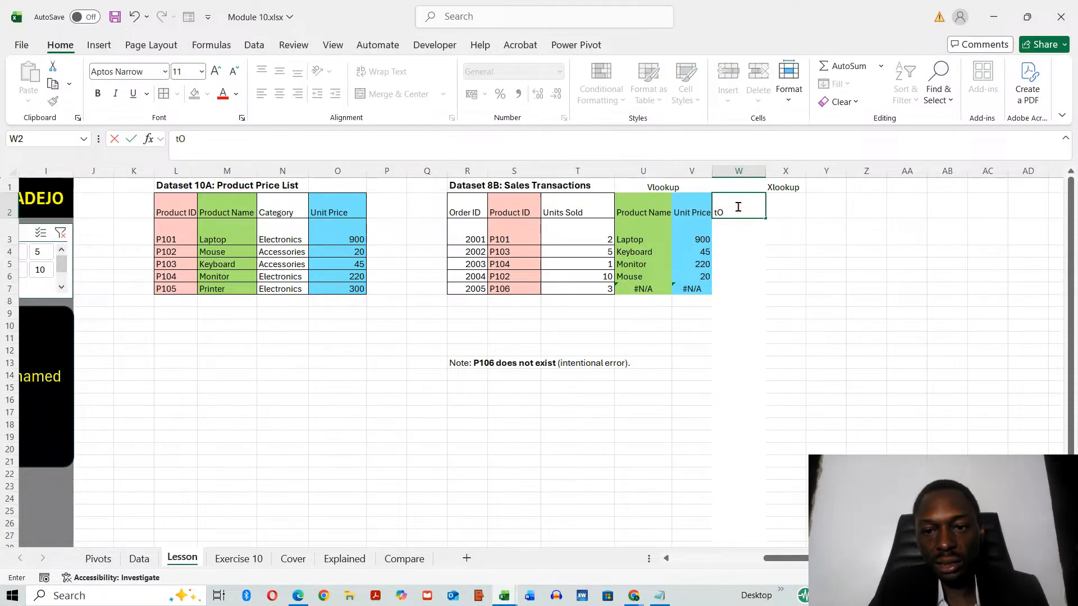
key("BackSpace")
key("BackSpace")
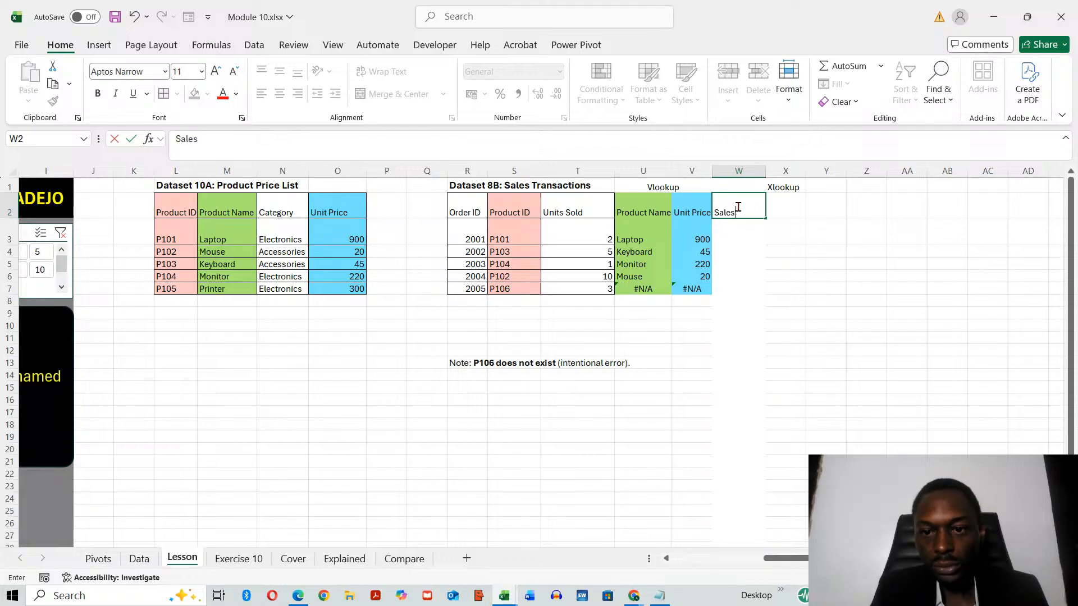
left_click(722, 359)
Calculate sales in W3 as =T3*V3, units sold times unit price, and fill the formula down through W7.
left_click(726, 230)
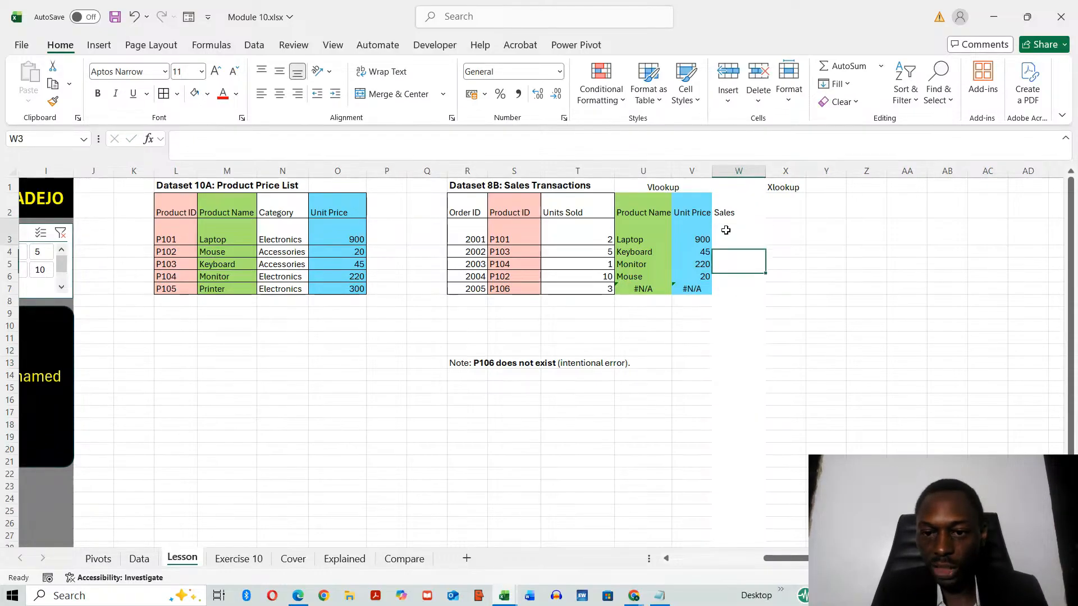
type("=")
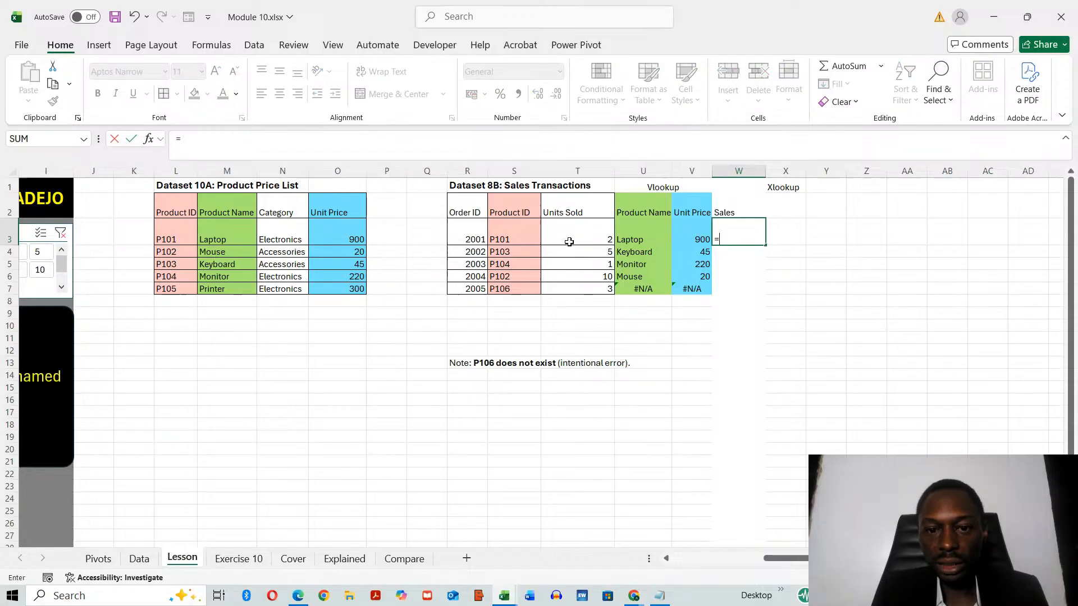
left_click(569, 242)
type("*")
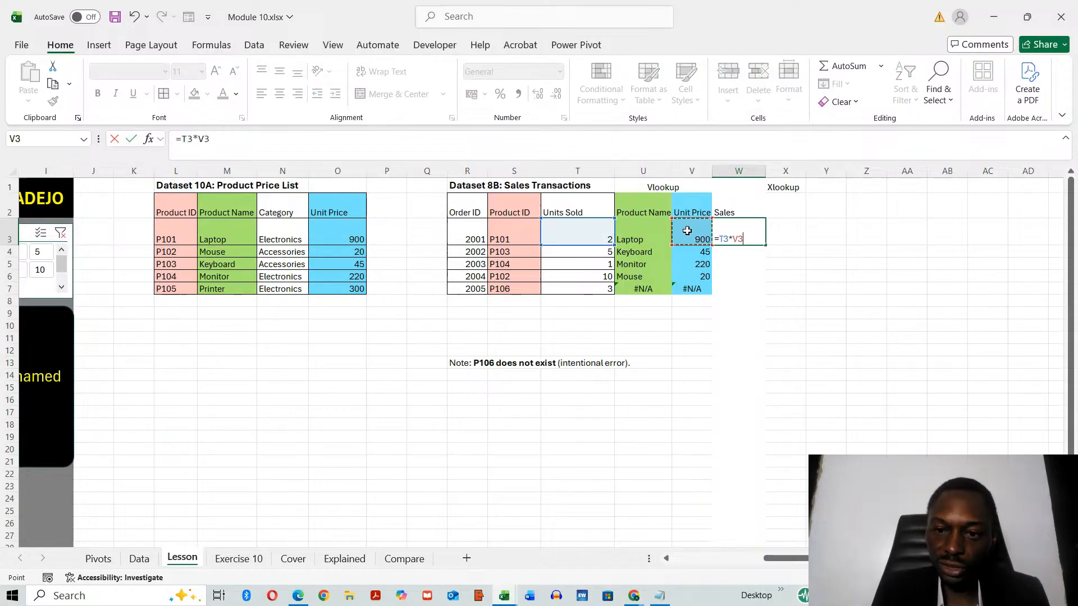
key("ctrl+Return")
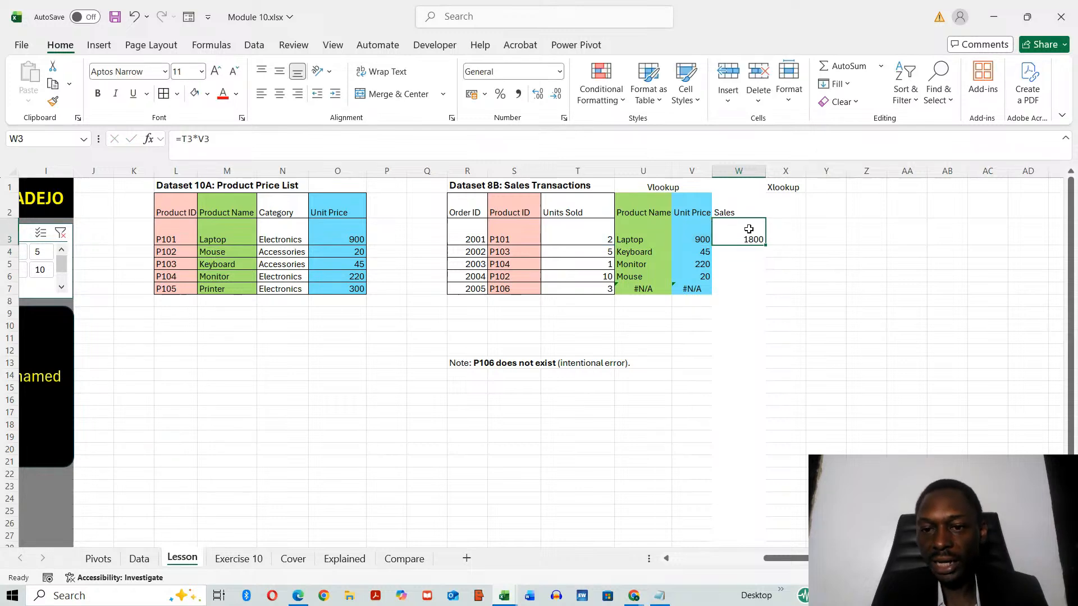
left_click_drag(765, 247, 756, 297)
left_click(759, 325)
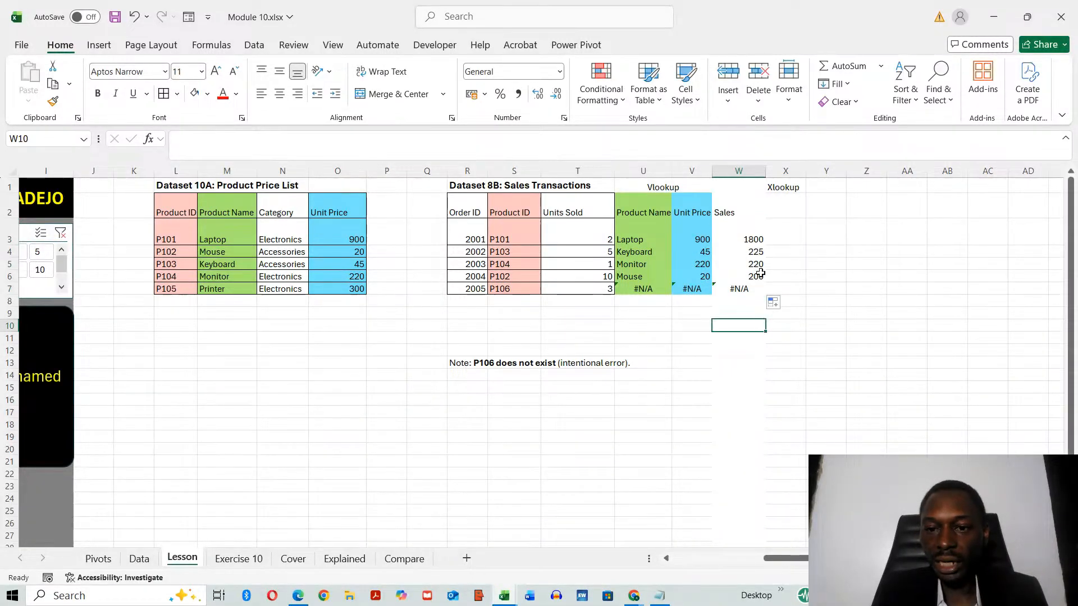
Total the Sales column in W9 with AutoSum over W3:W8.
left_click(748, 238)
left_click_drag(747, 238, 744, 310)
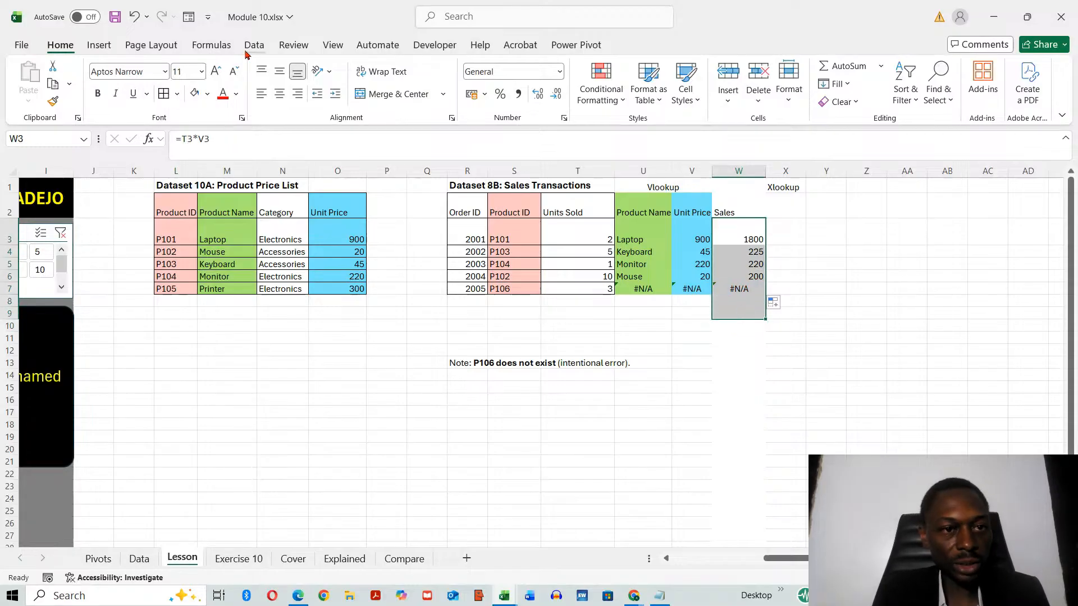
left_click(224, 48)
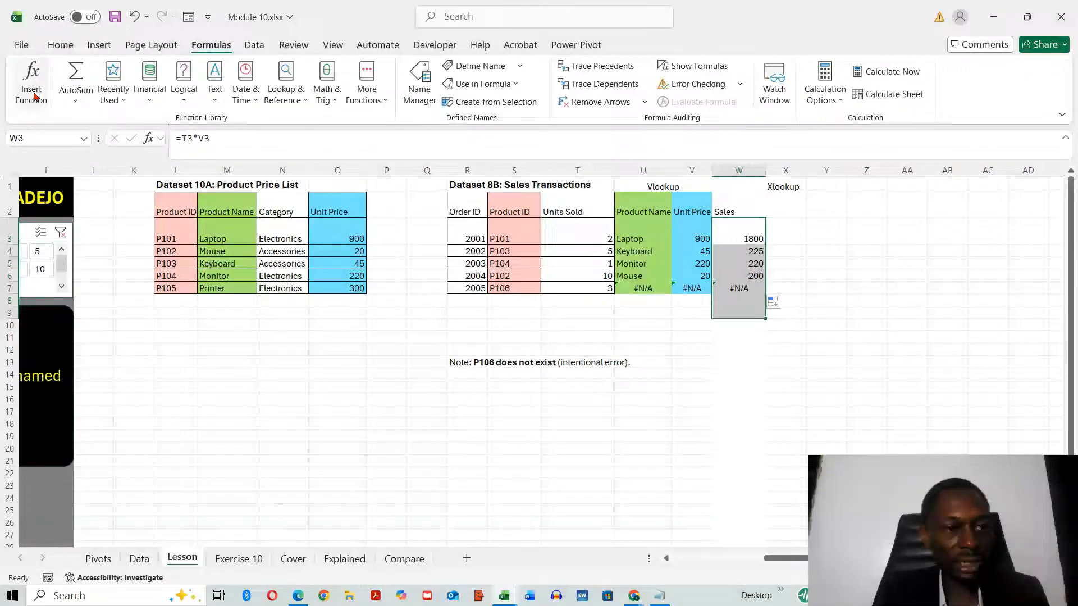
left_click(783, 387)
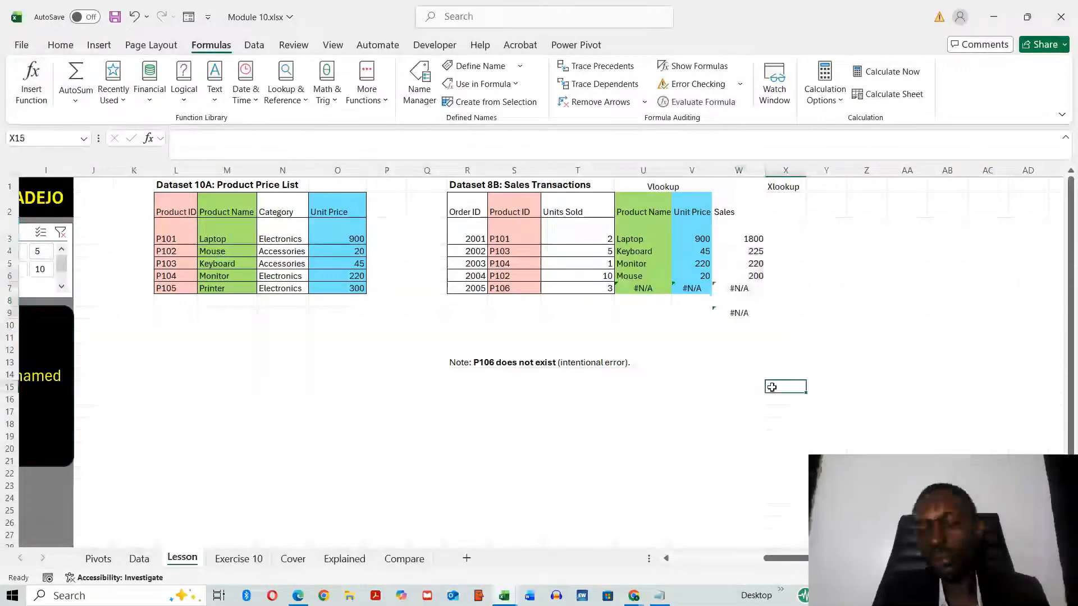
Clear the Sales formula in W7 for product P106, and check the total in W9.
left_click(741, 289)
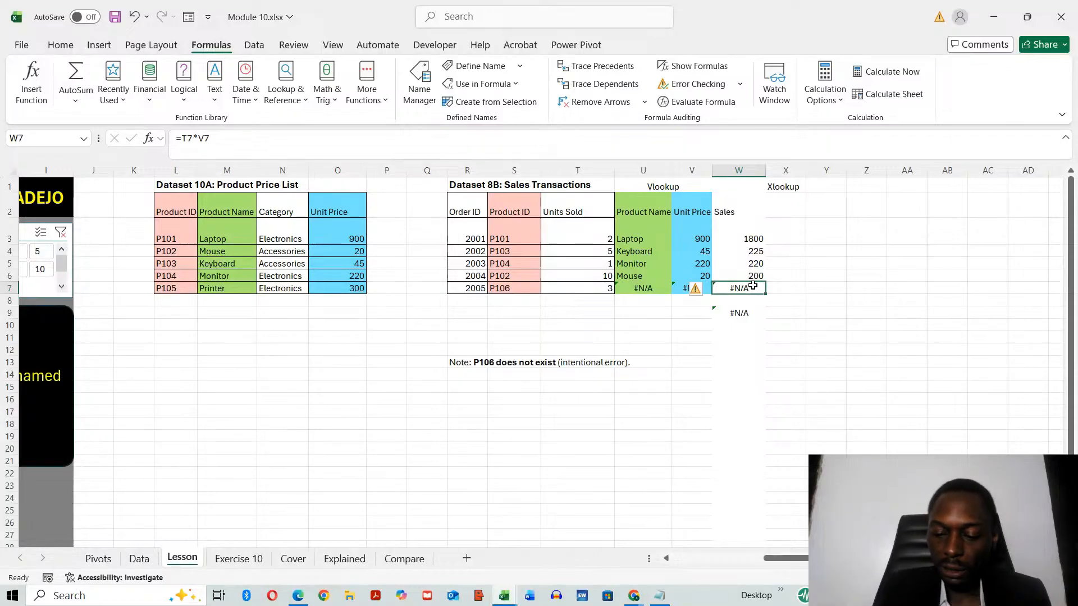
key("Delete")
left_click(718, 408)
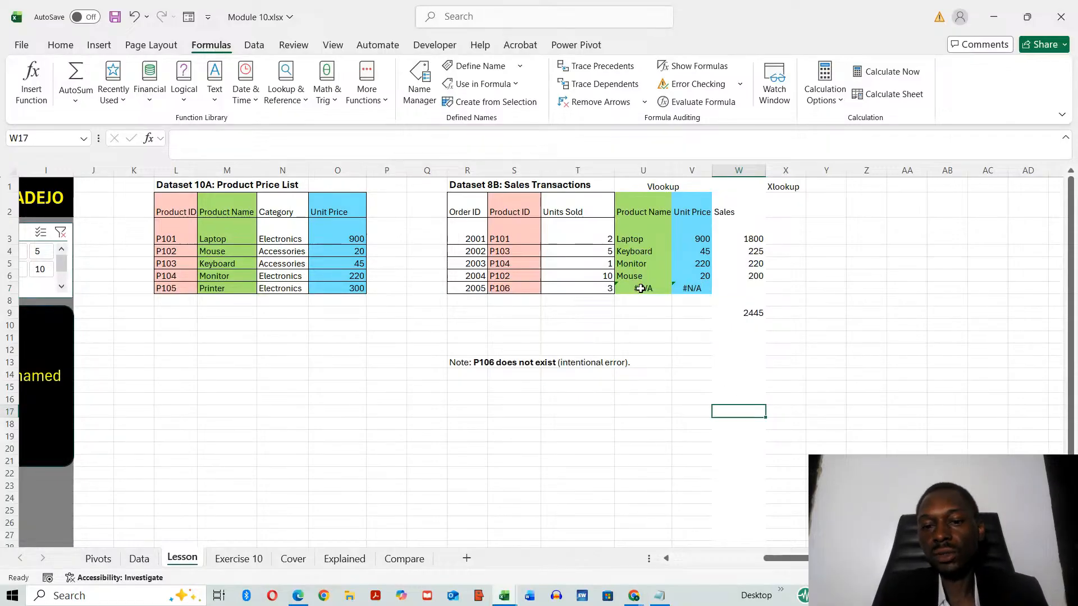
left_click(753, 312)
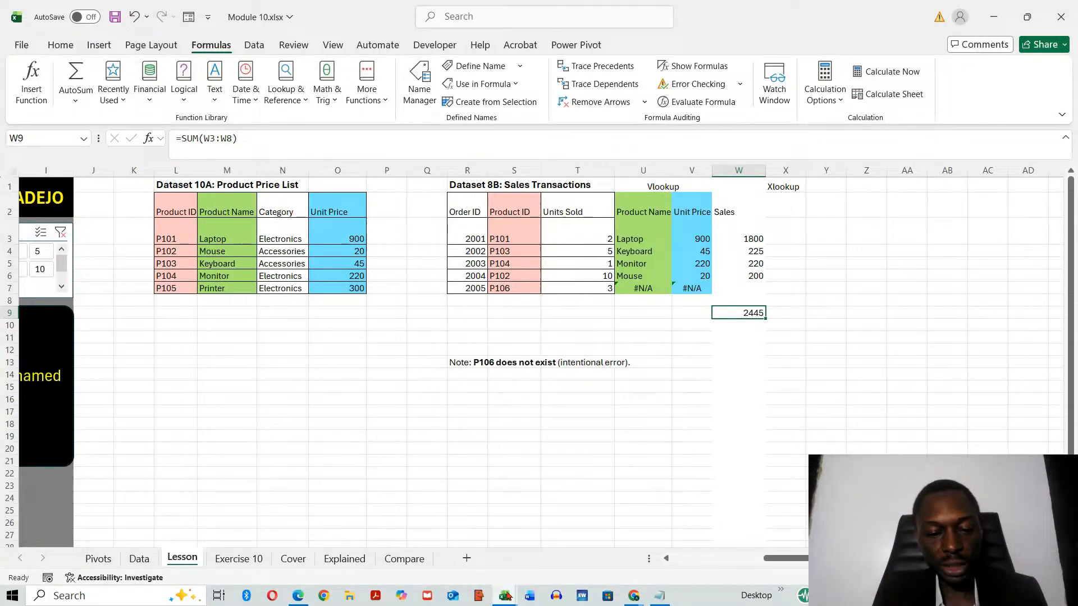
Switch to the YouTube Studio live stream to check it, and return to the Module 10.xlsx workbook in Excel.
left_click(633, 598)
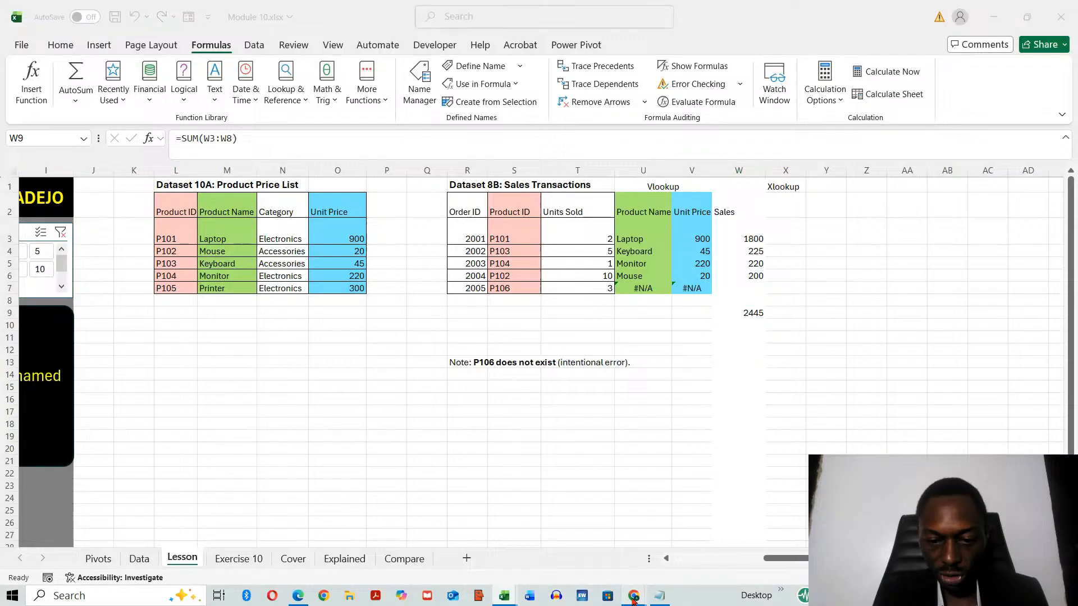
left_click(595, 540)
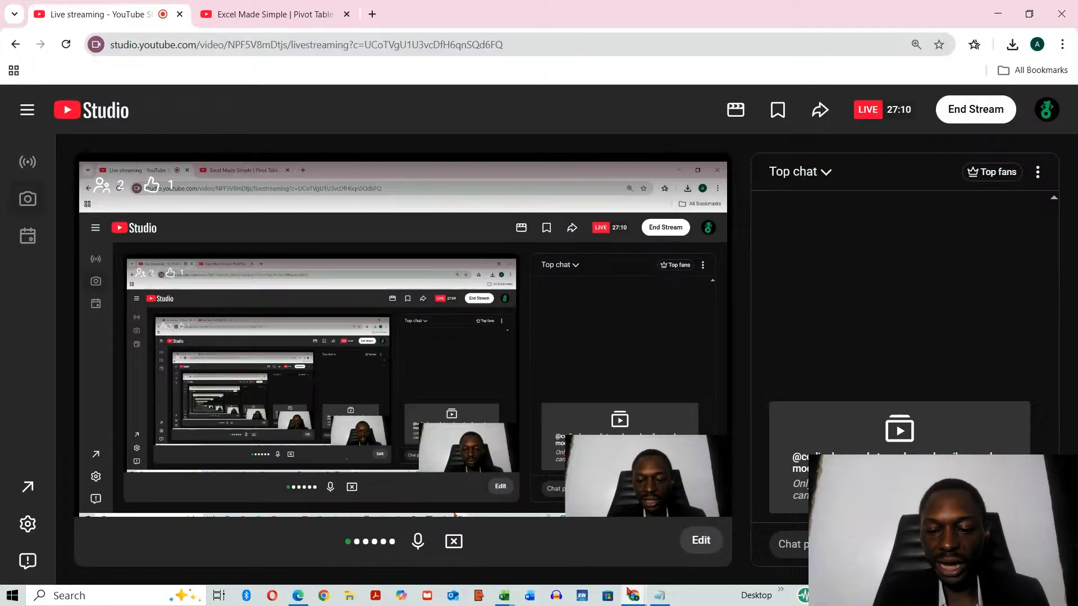
mouse_move(504, 596)
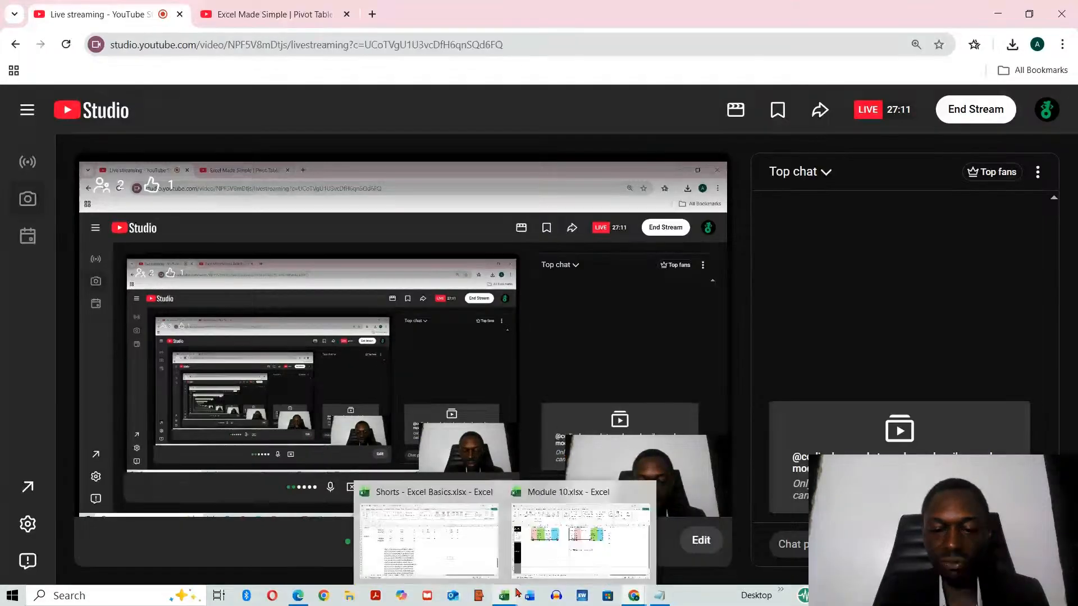
left_click(598, 539)
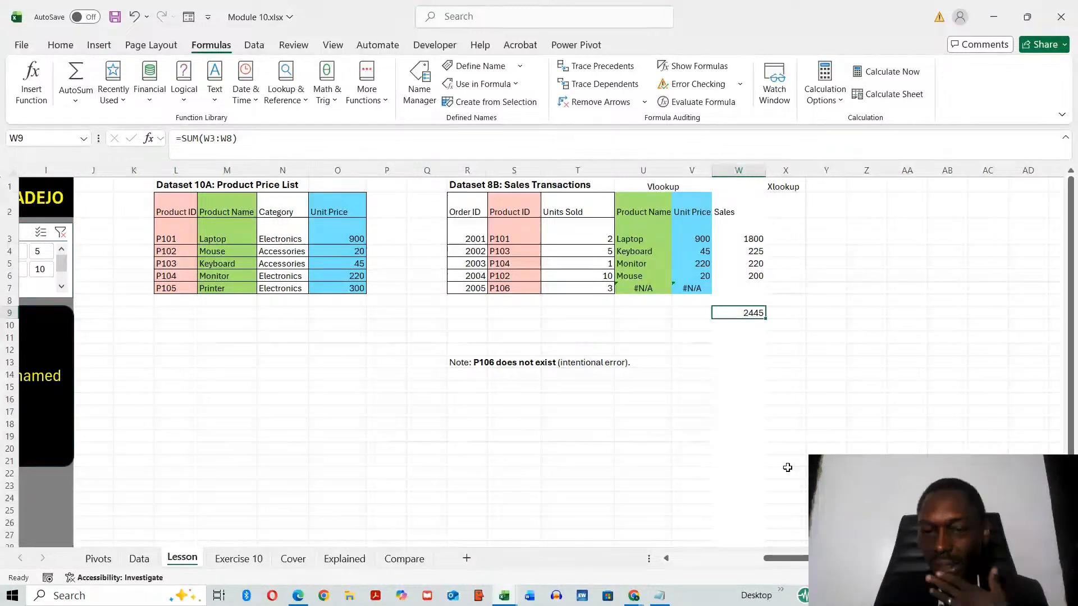
Go back to the lesson slicers and the point display at the start of the Lesson sheet.
left_click(686, 187)
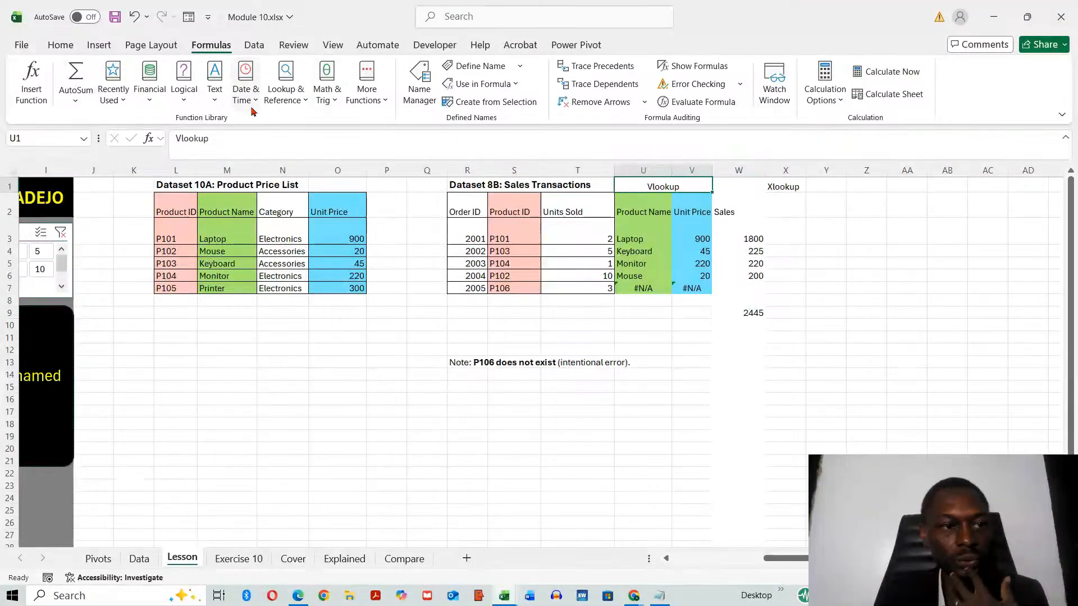
left_click(61, 45)
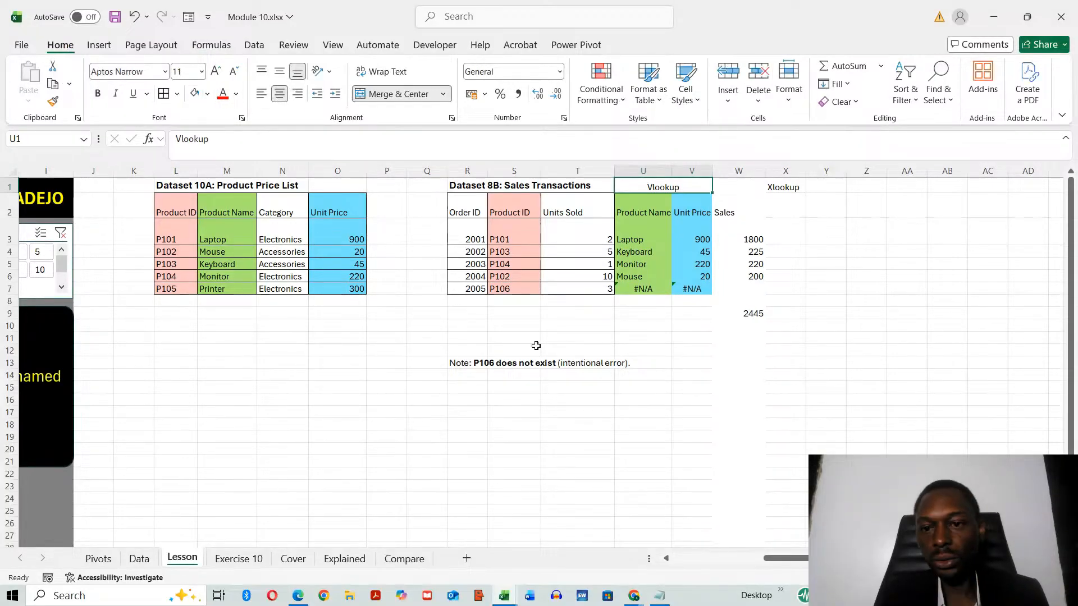
left_click(558, 459)
left_click_drag(797, 560, 705, 559)
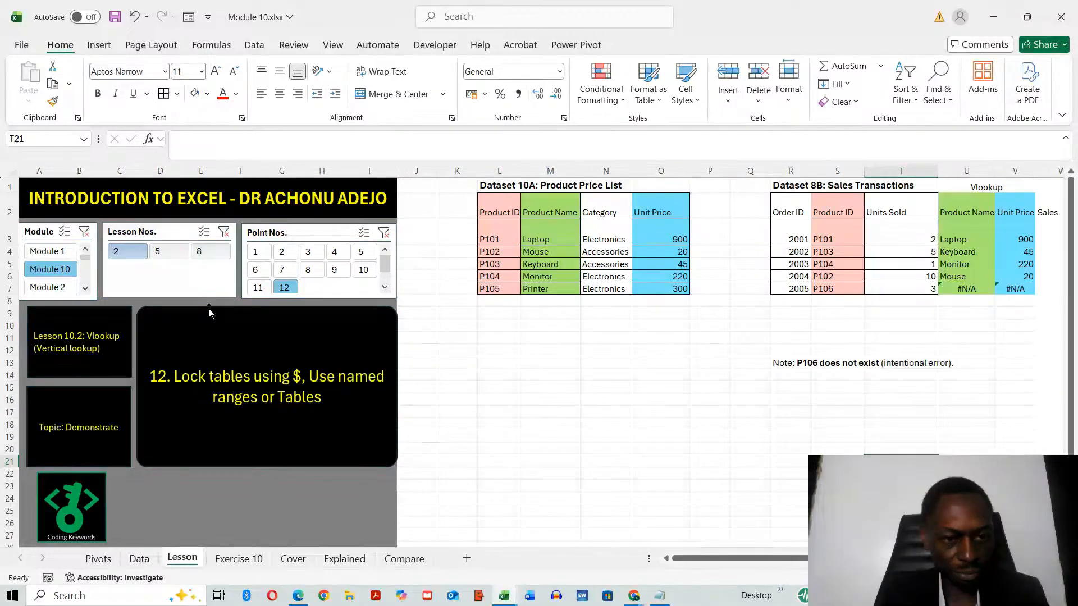
Filter the lesson display through Lesson 10.3 to point 1 of Lesson 10.4 on XLOOKUP, and open the Explained sheet.
left_click(256, 252)
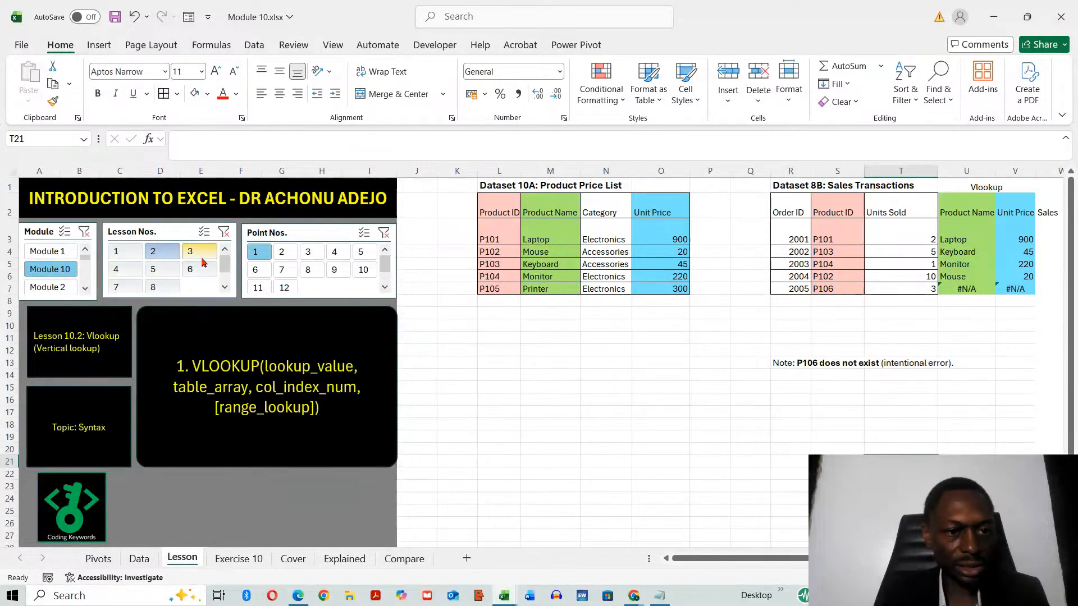
left_click(199, 251)
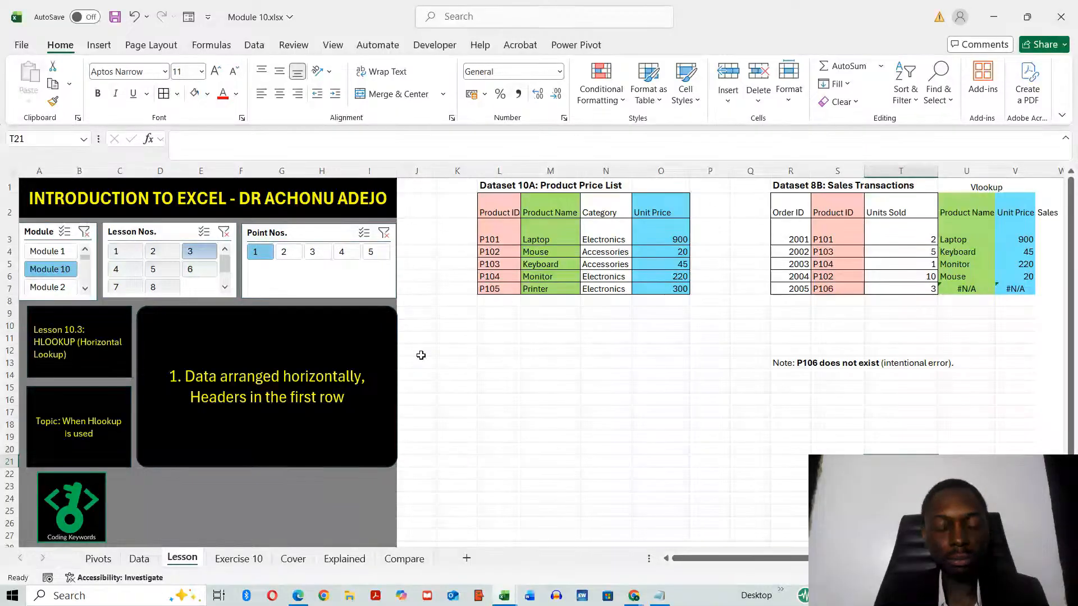
left_click(133, 270)
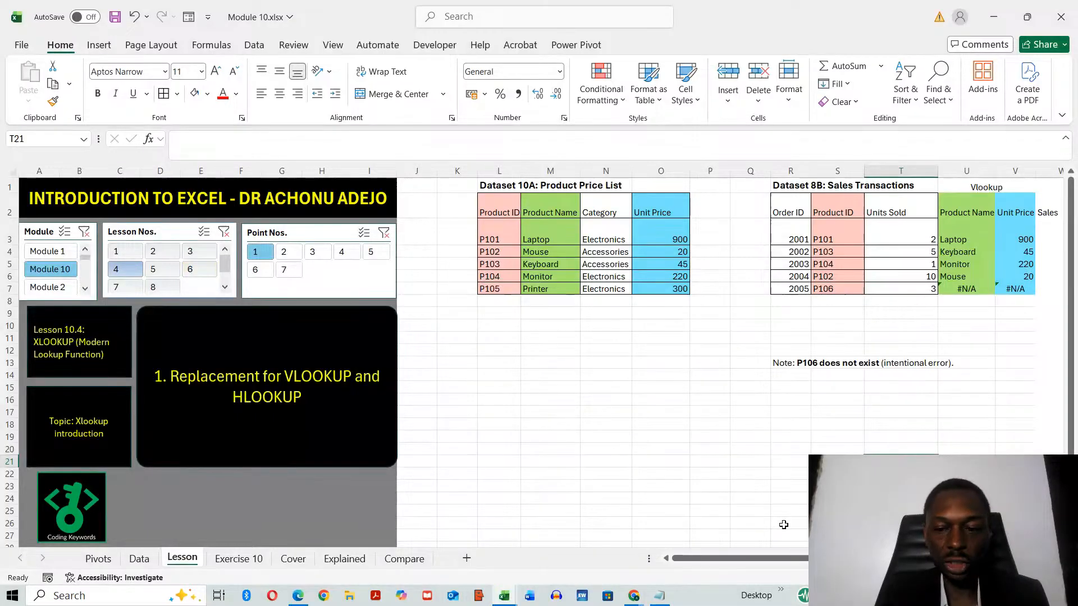
left_click_drag(787, 559, 824, 559)
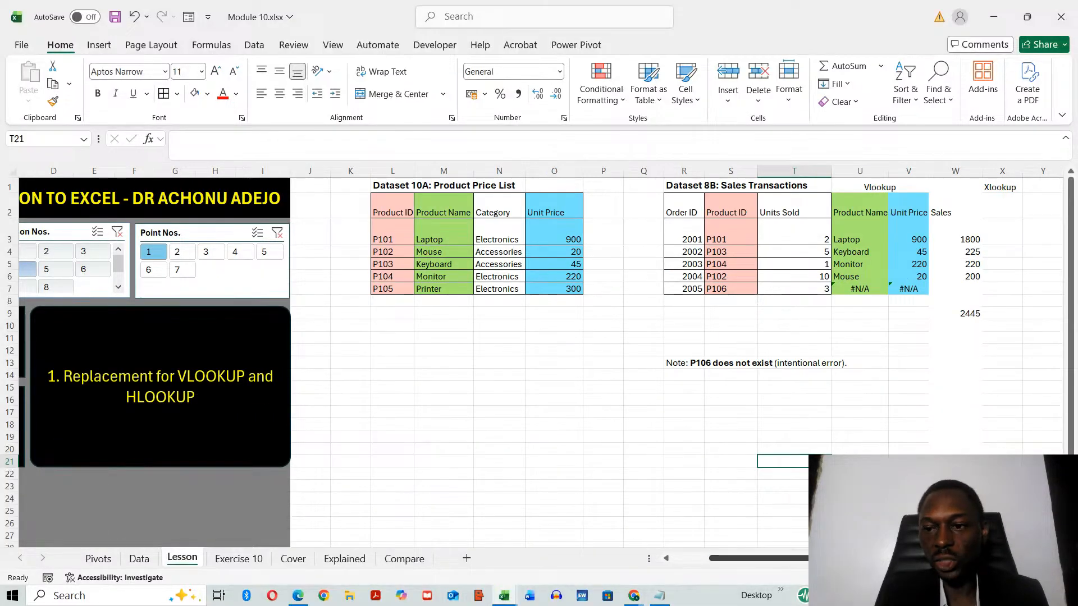
left_click(335, 562)
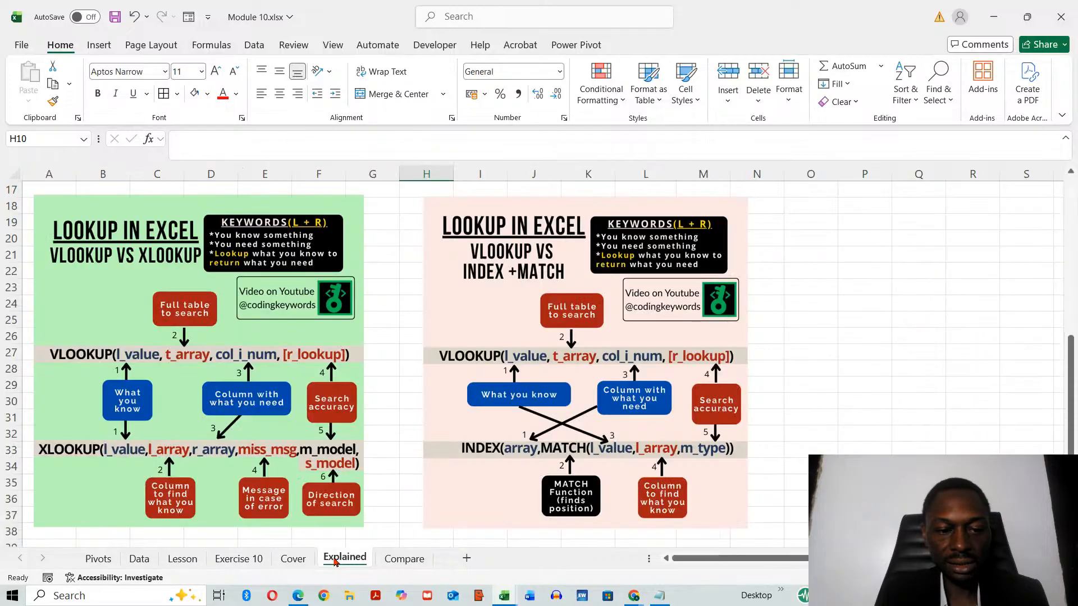
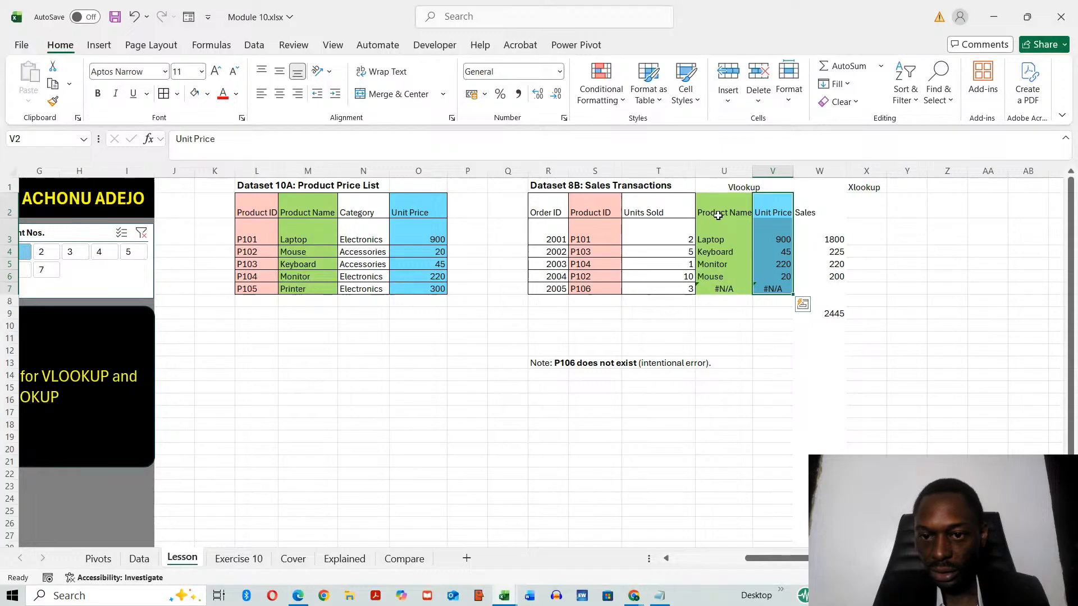
Copy only the formatting of the Product Name column in U2:U7 to X2:X7 under the Xlookup heading.
left_click_drag(721, 213, 720, 288)
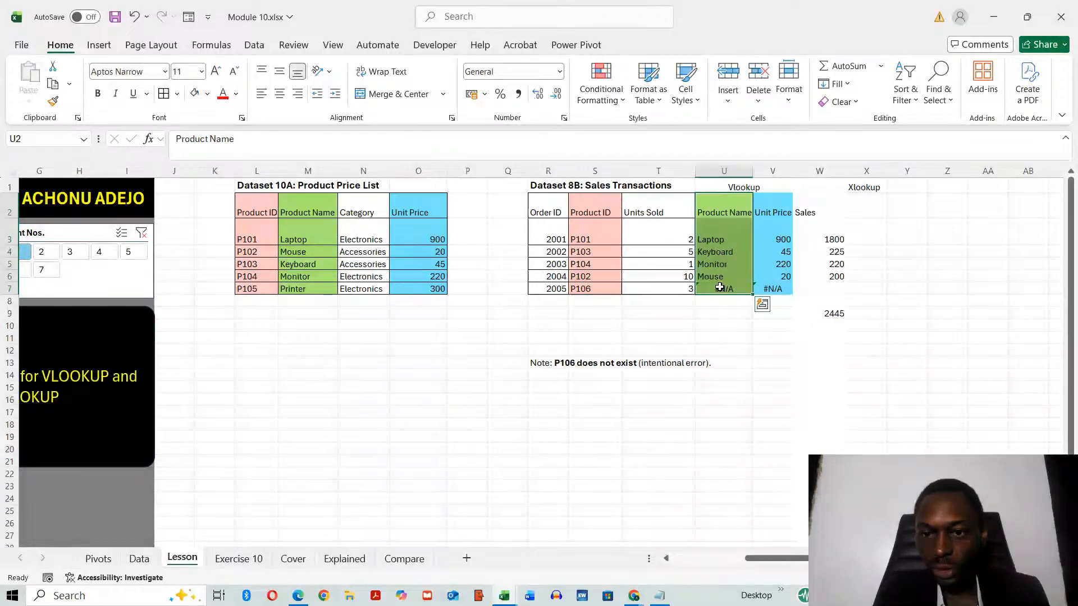
left_click(53, 101)
left_click(865, 215)
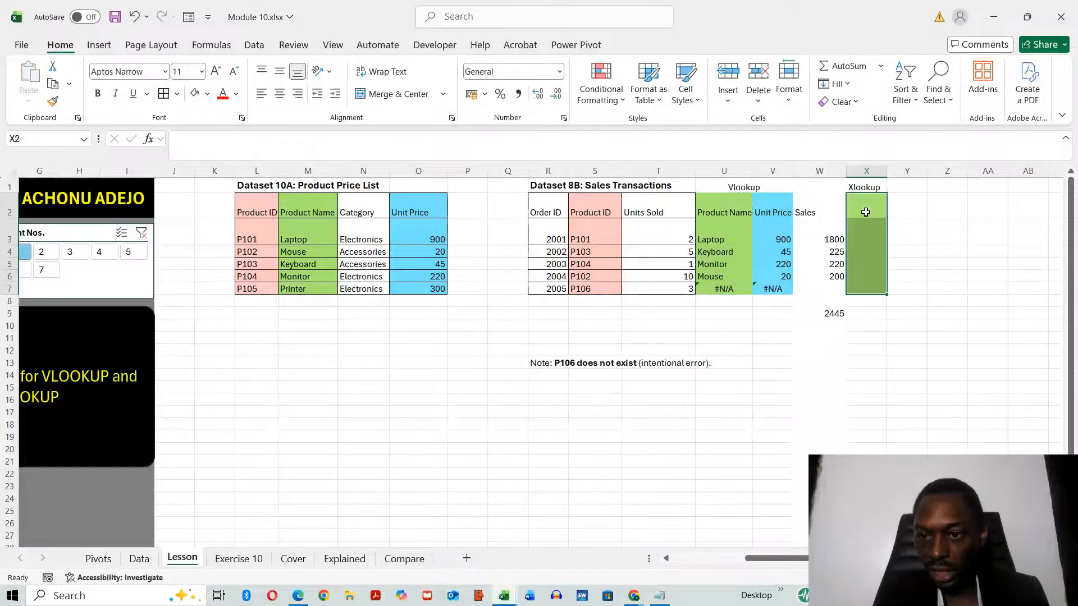
Enter the header Product Name in X2 and widen column X to fit it.
left_click(874, 206)
type("Pro")
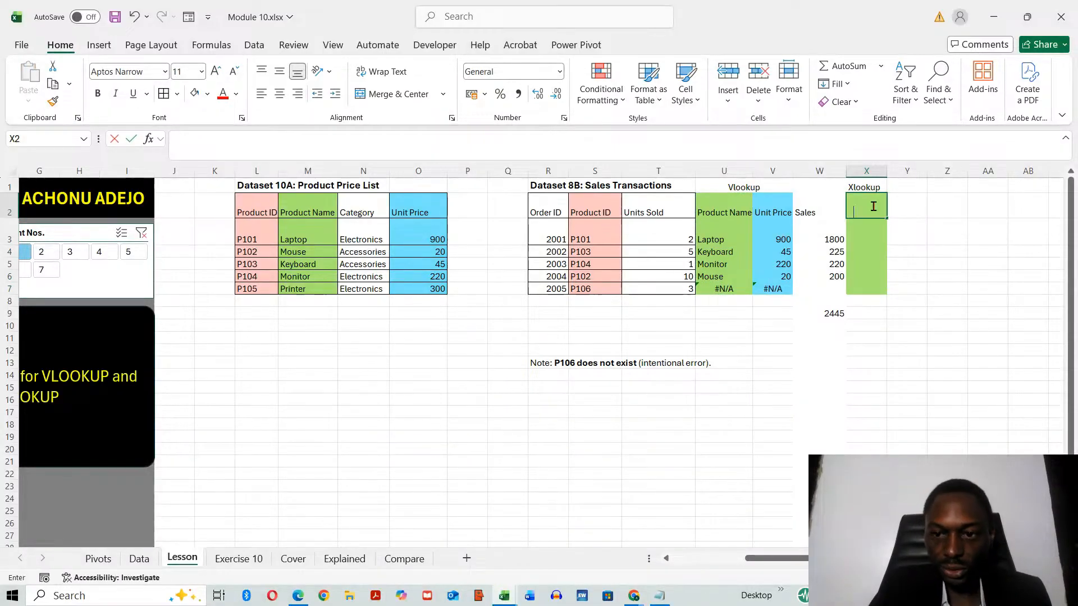
type("duct Name")
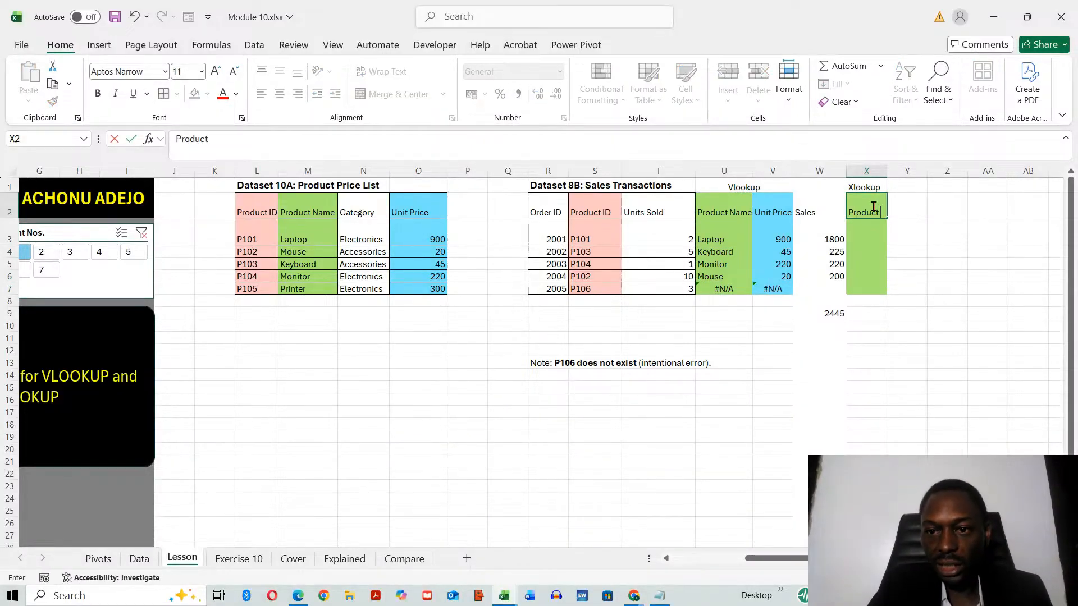
left_click(905, 338)
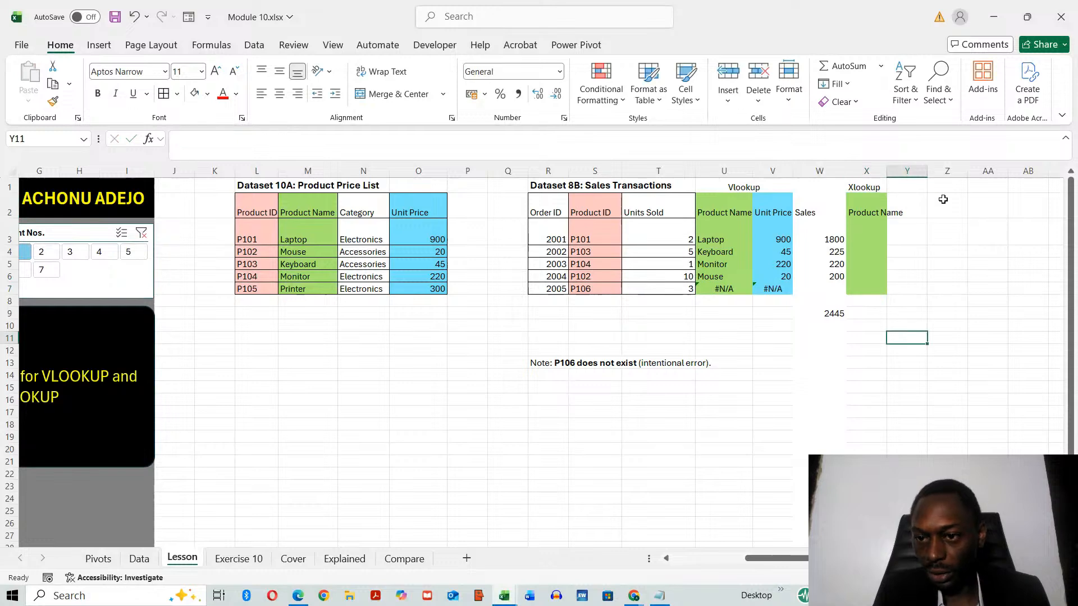
left_click_drag(888, 170, 914, 167)
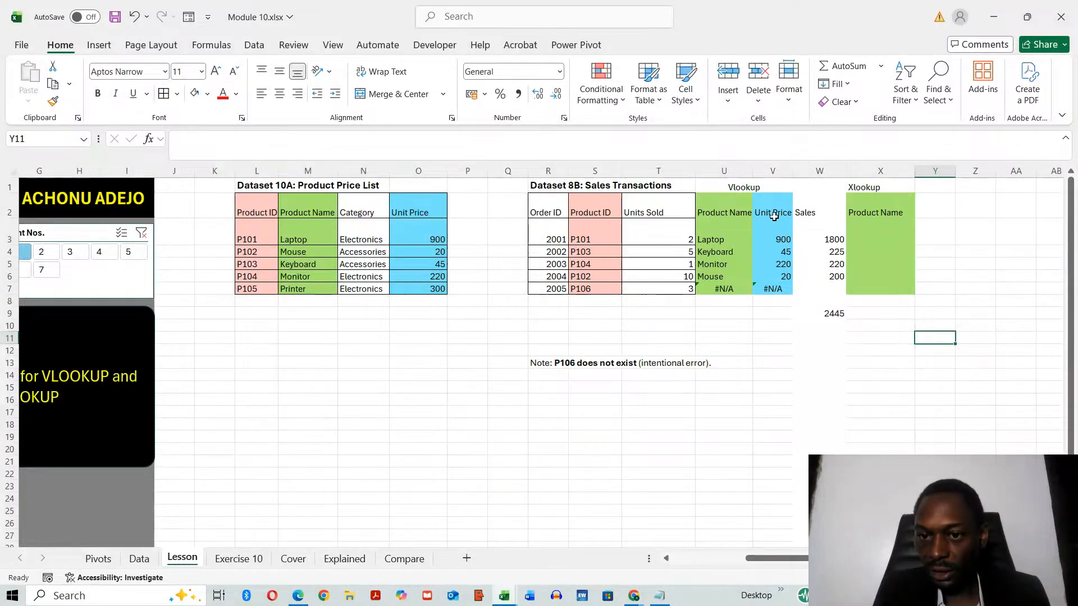
Copy only the formatting of the Unit Price column in V2:V7 to Y2:Y7.
left_click_drag(774, 216, 773, 285)
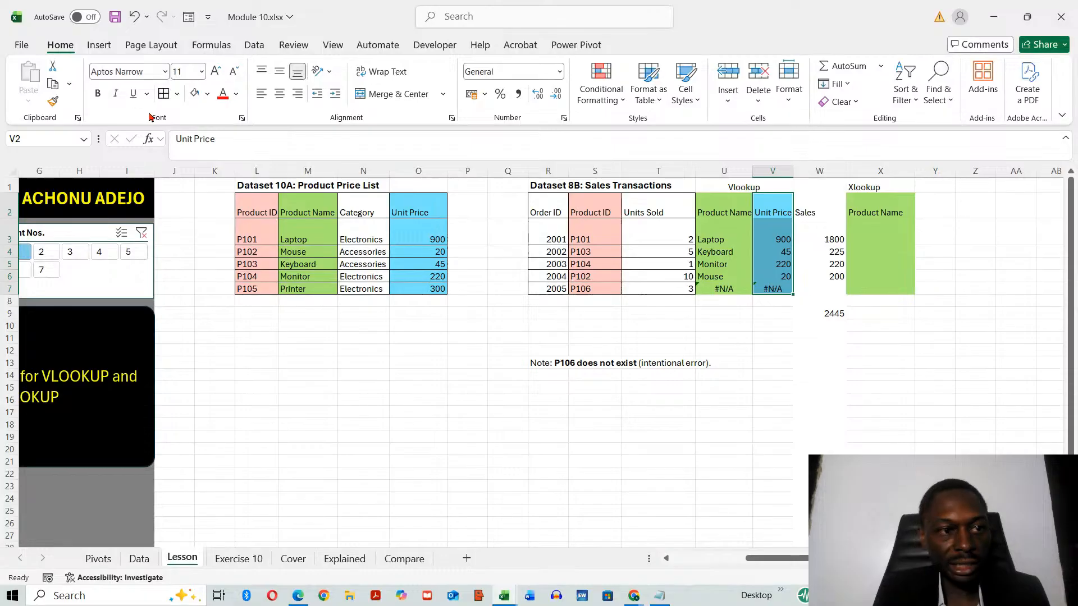
left_click(52, 101)
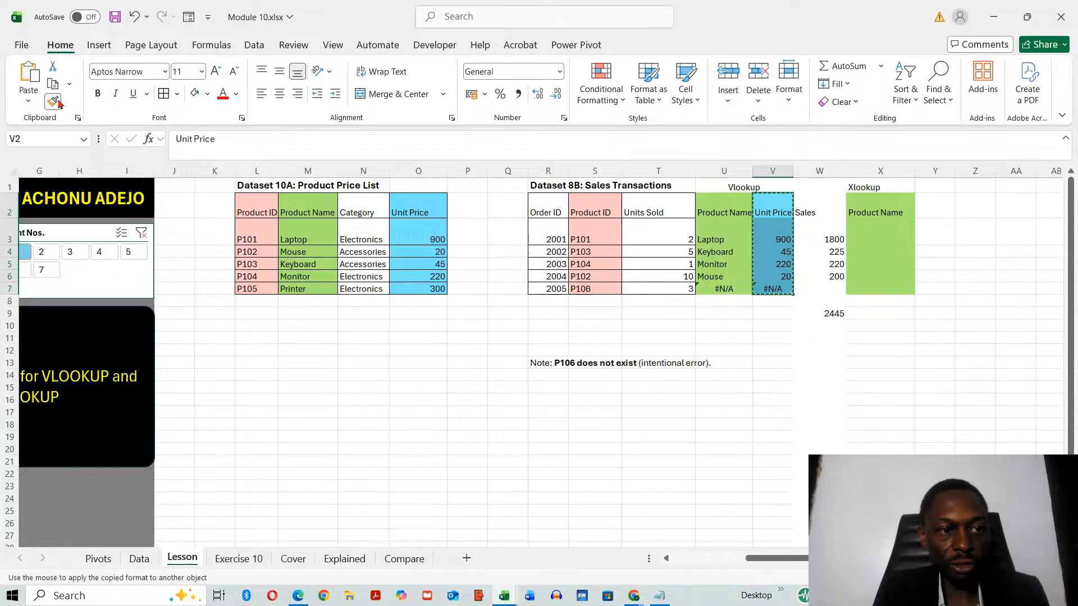
left_click(937, 205)
Enter the header Unit Sales in Y2.
type("U")
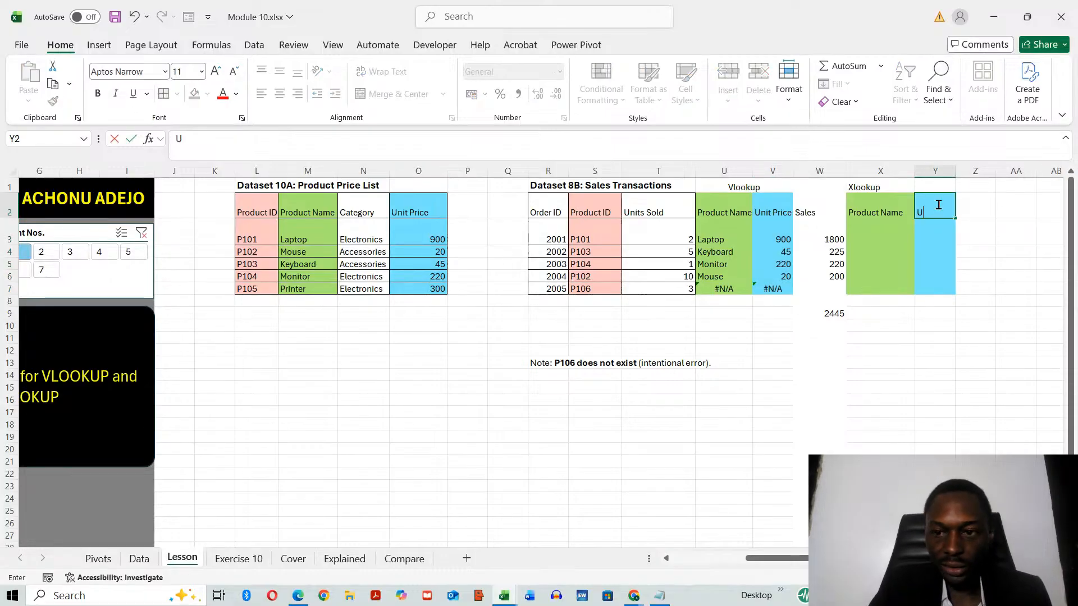
type("nit Slaes")
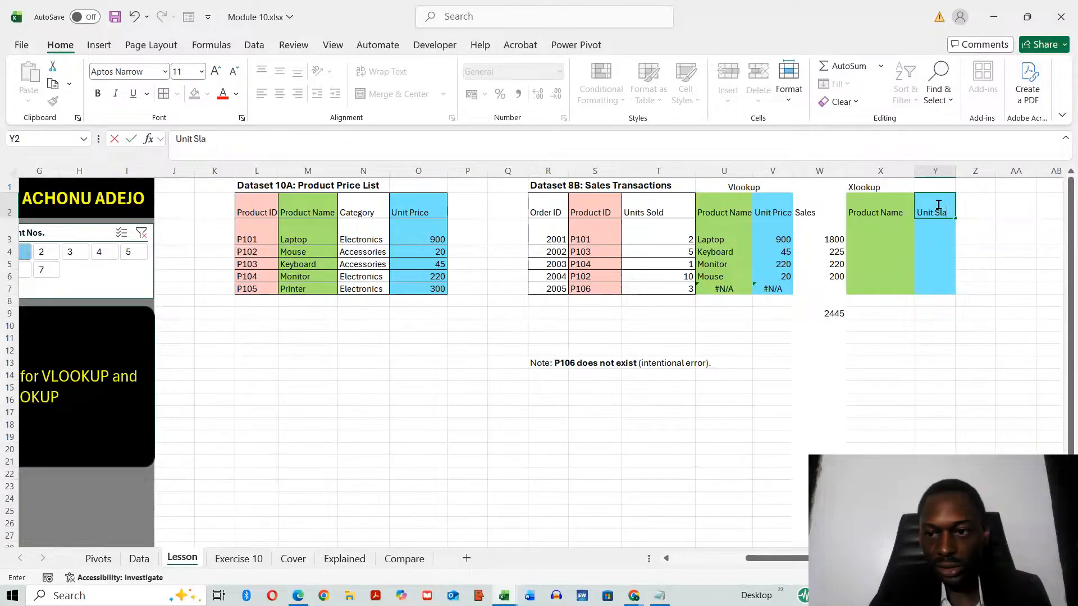
key("BackSpace")
key("BackSpace")
key("BackSpace")
key("BackSpace")
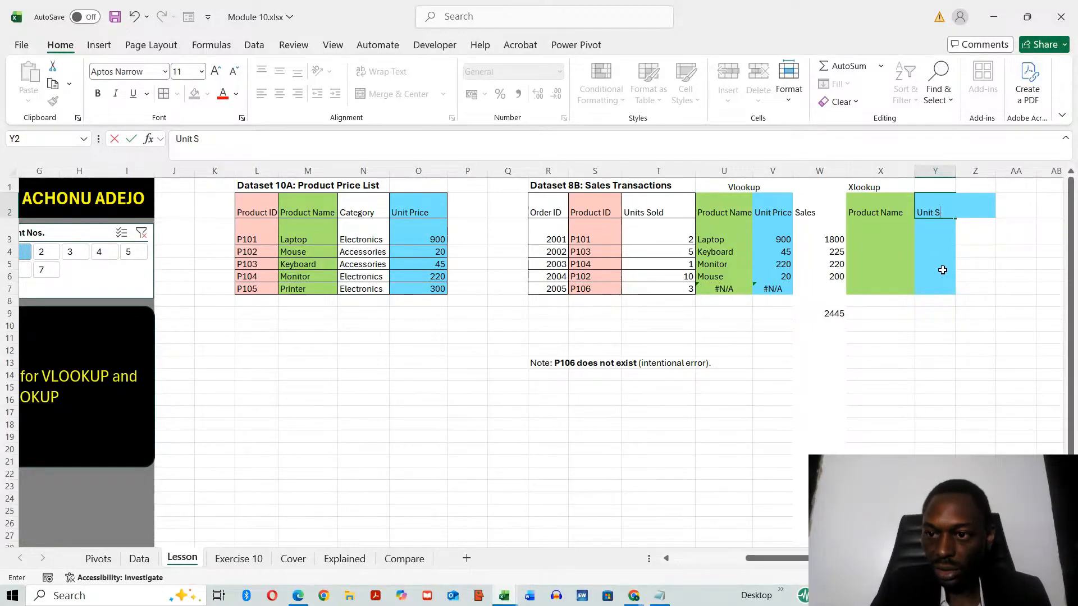
type("ales")
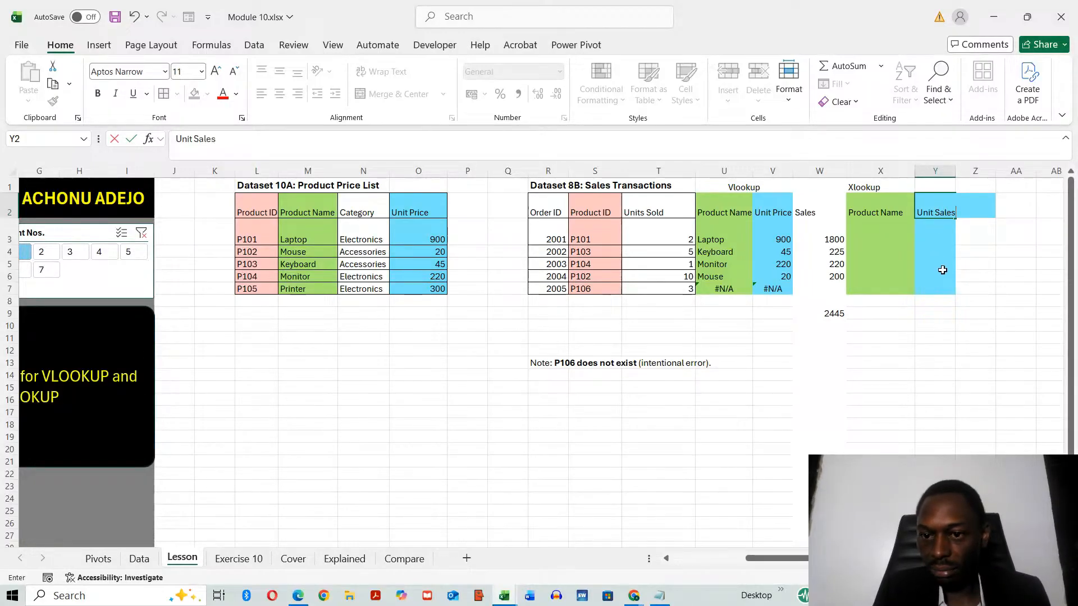
left_click(839, 448)
Apply all borders to the lookup result columns in U2:AA7.
left_click_drag(723, 209, 999, 288)
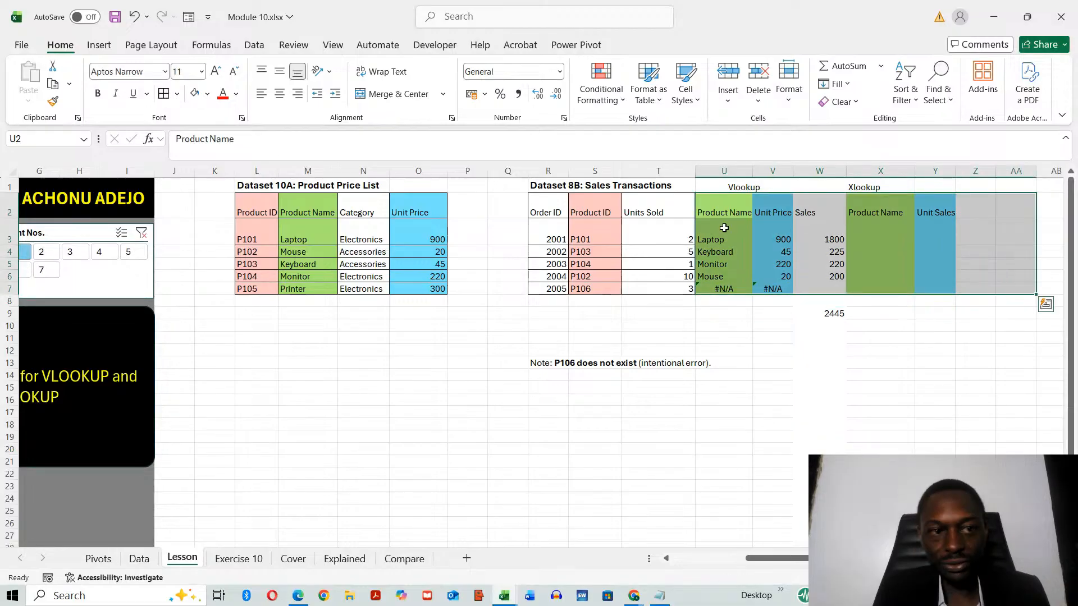
left_click(163, 95)
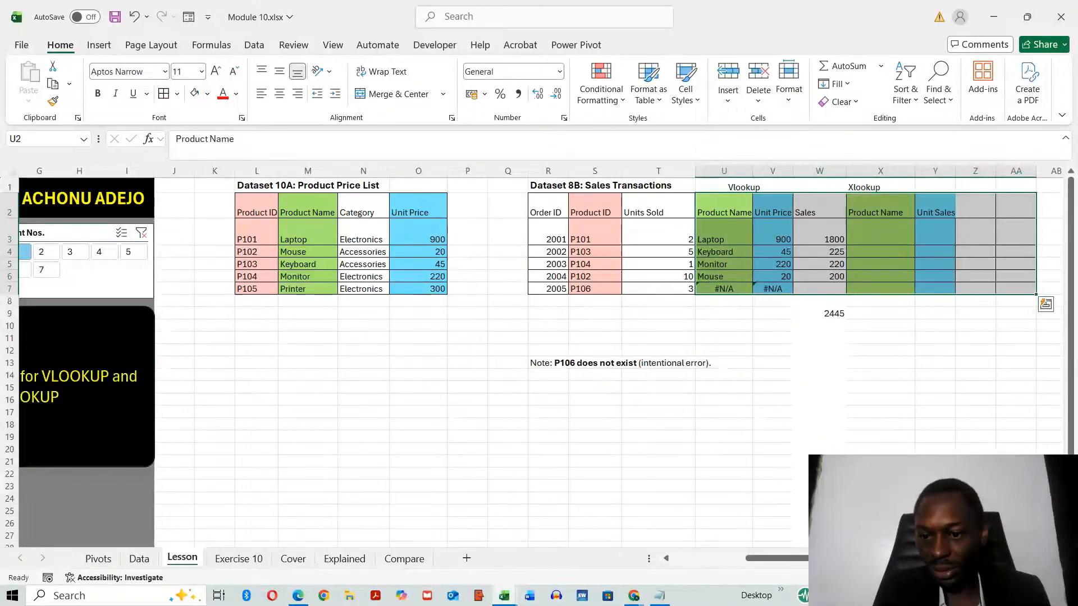
scroll(538, 359, "right", 1)
Apply thick outside borders around the Vlookup block U2:W7 and the Xlookup block X2:Z7.
left_click(706, 209)
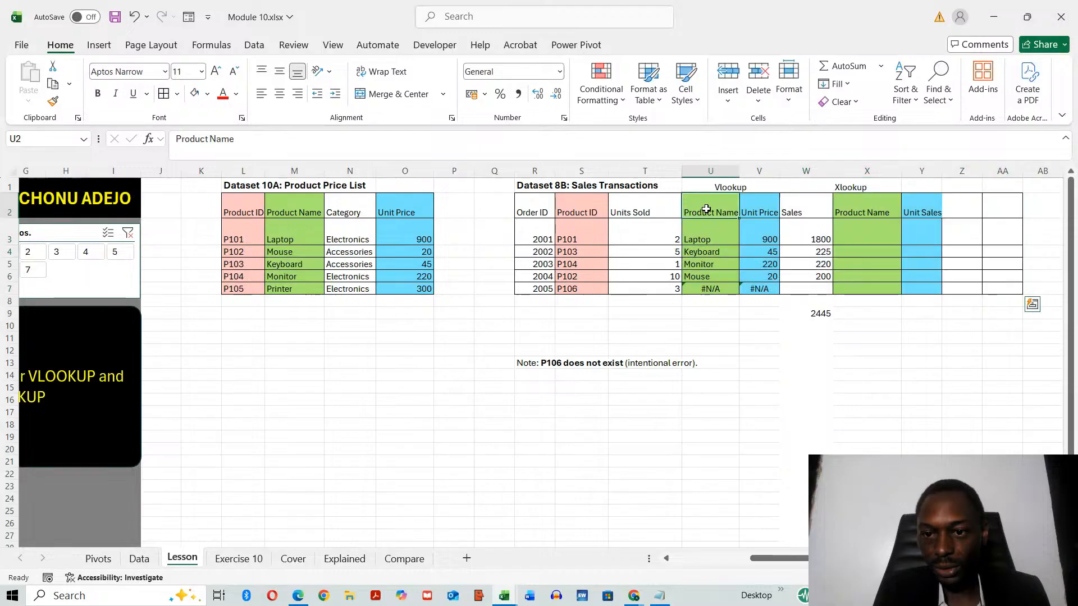
left_click_drag(706, 209, 785, 289)
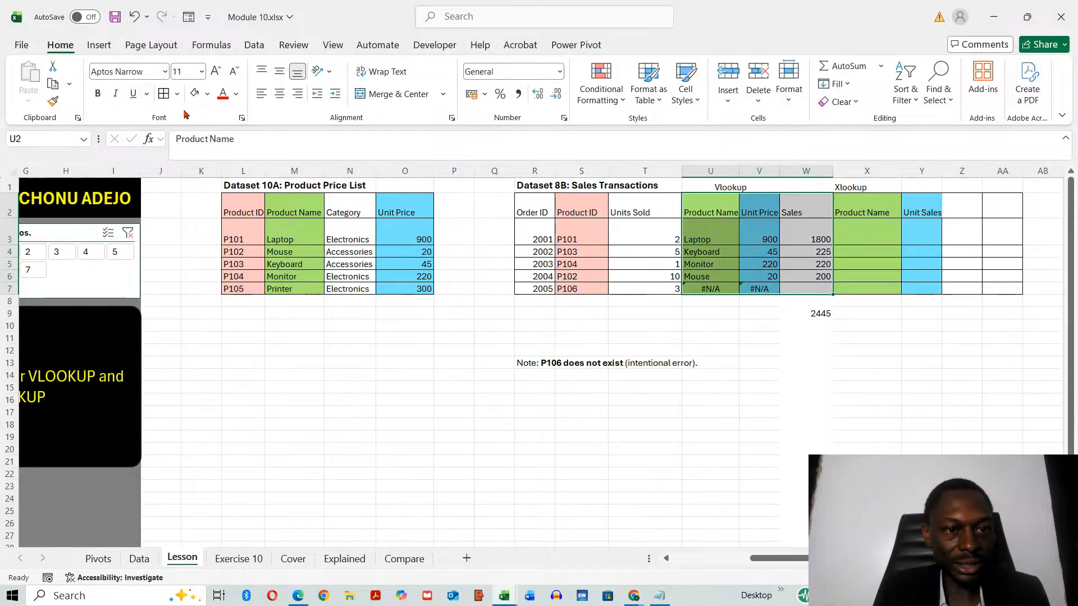
left_click(177, 94)
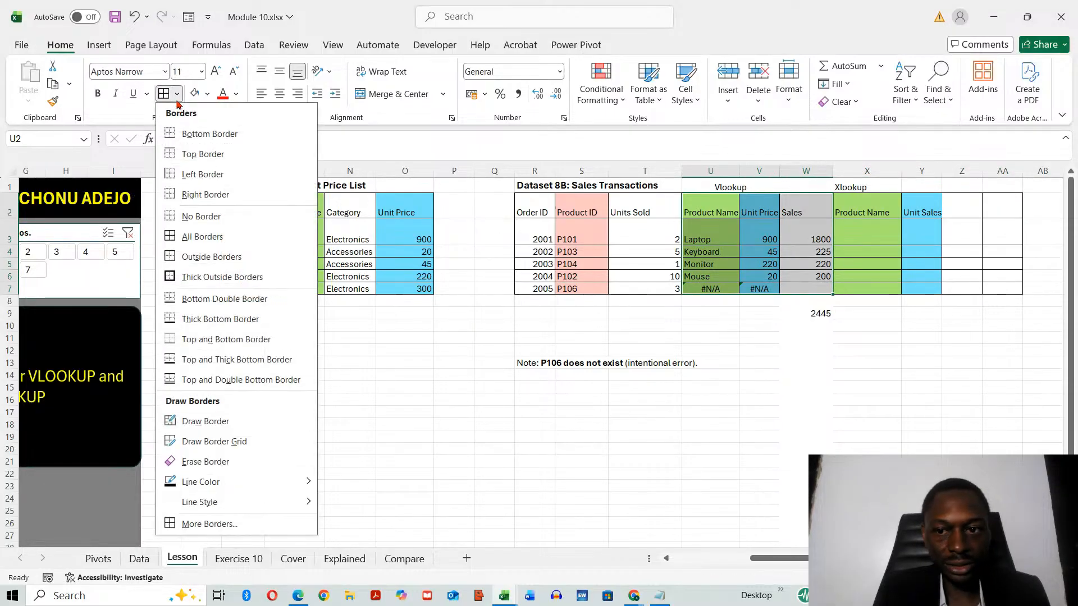
left_click(188, 276)
left_click(864, 196)
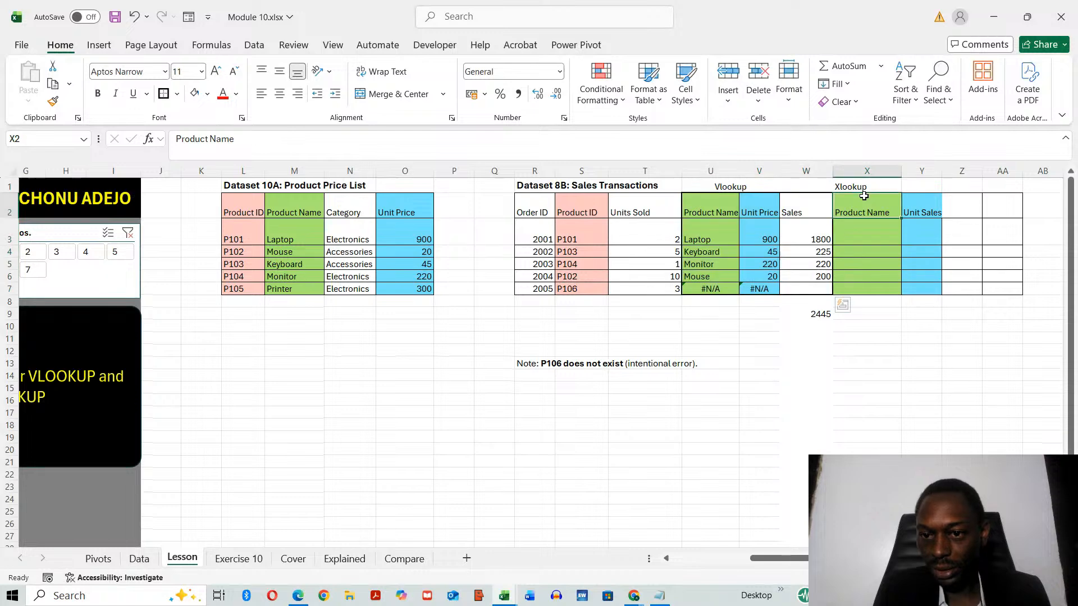
left_click_drag(864, 195, 970, 291)
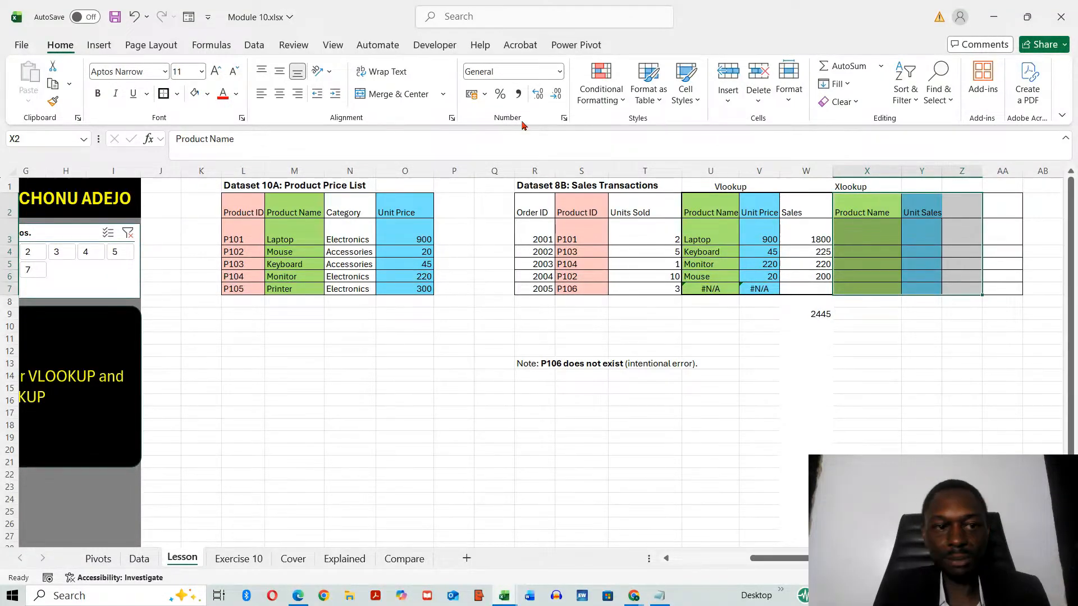
left_click(836, 437)
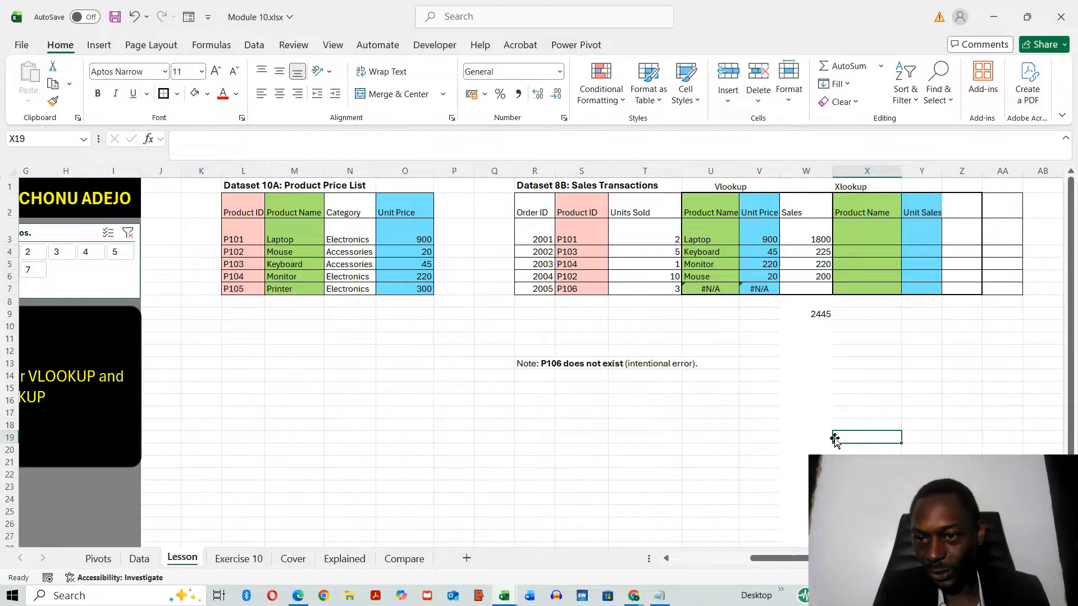
Merge and center the Vlookup heading across U1:W1 and the Xlookup heading across X1:Z1.
left_click_drag(772, 188, 797, 185)
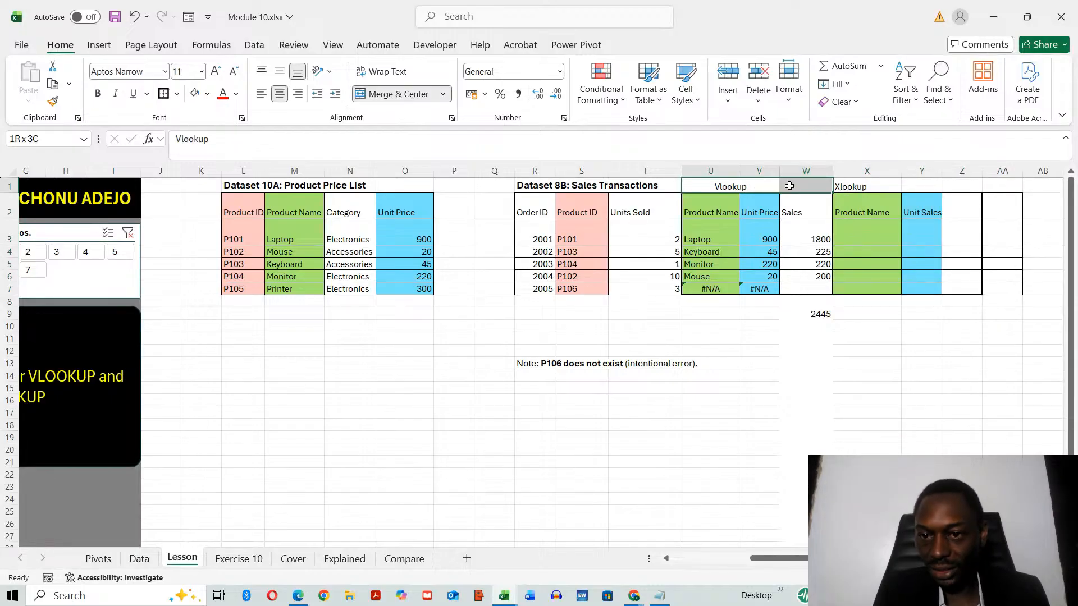
left_click(375, 94)
left_click(375, 94)
left_click_drag(862, 186, 944, 184)
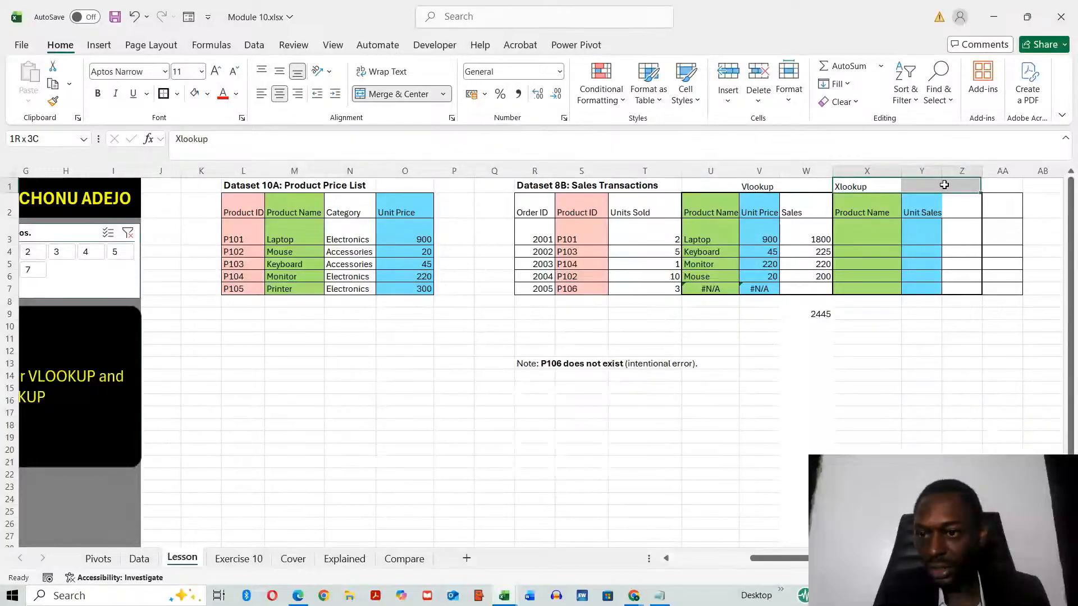
left_click(375, 94)
left_click(375, 94)
left_click(849, 352)
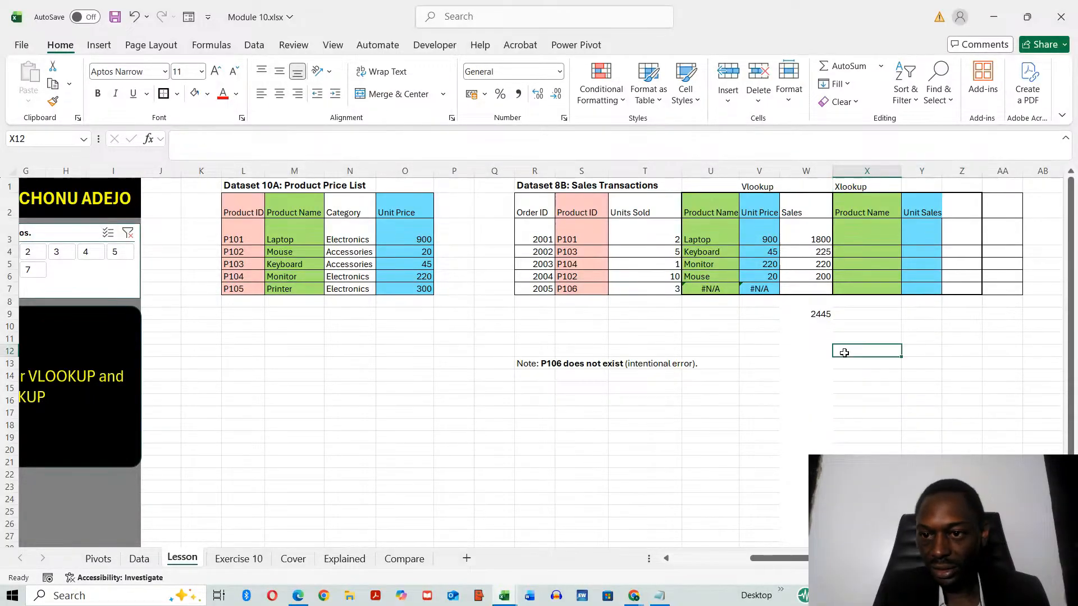
left_click_drag(893, 185, 952, 178)
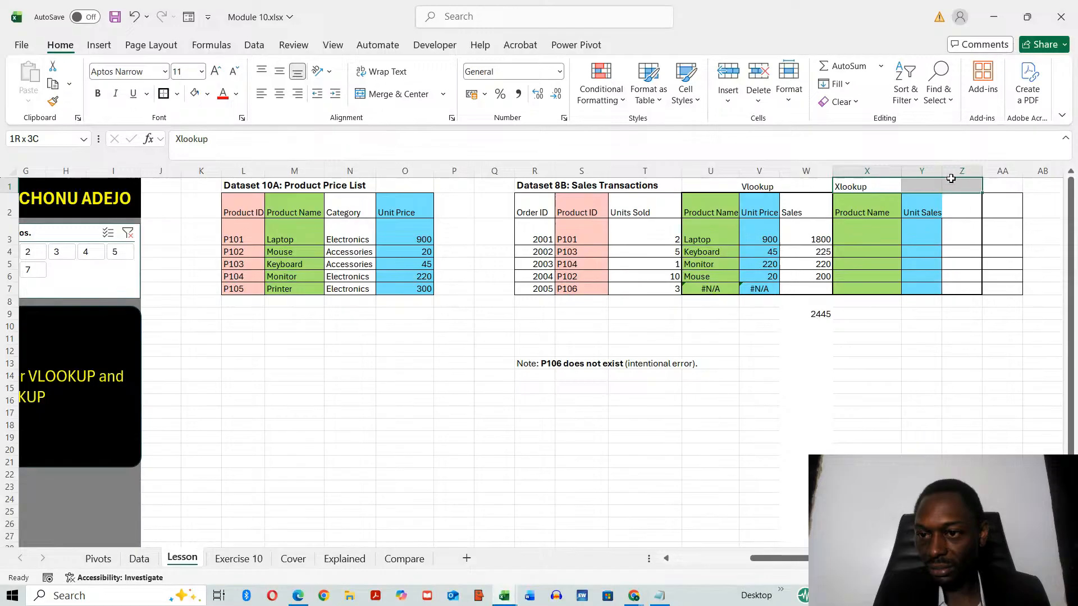
left_click(396, 96)
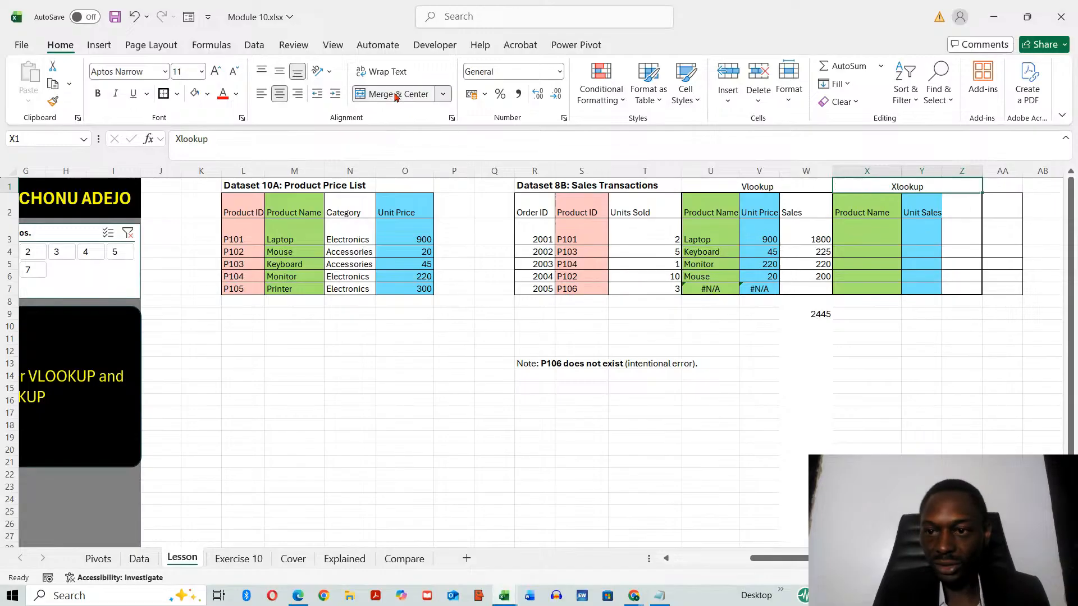
left_click(742, 428)
Format the merged Vlookup heading in U1 with a black fill and yellow font, turning off the high-contrast-only color filter.
left_click(765, 189)
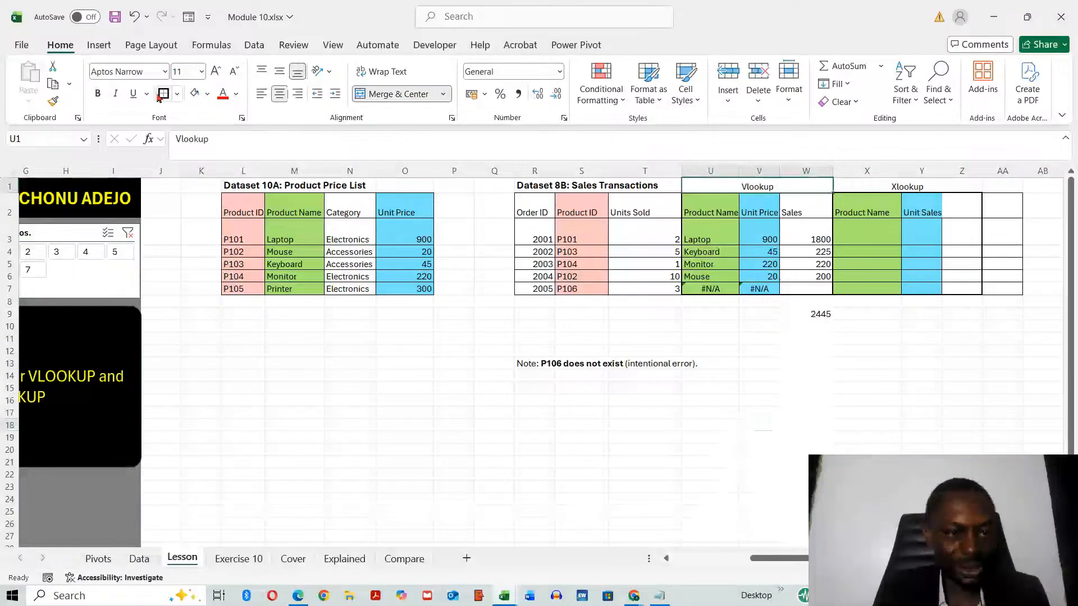
left_click(208, 95)
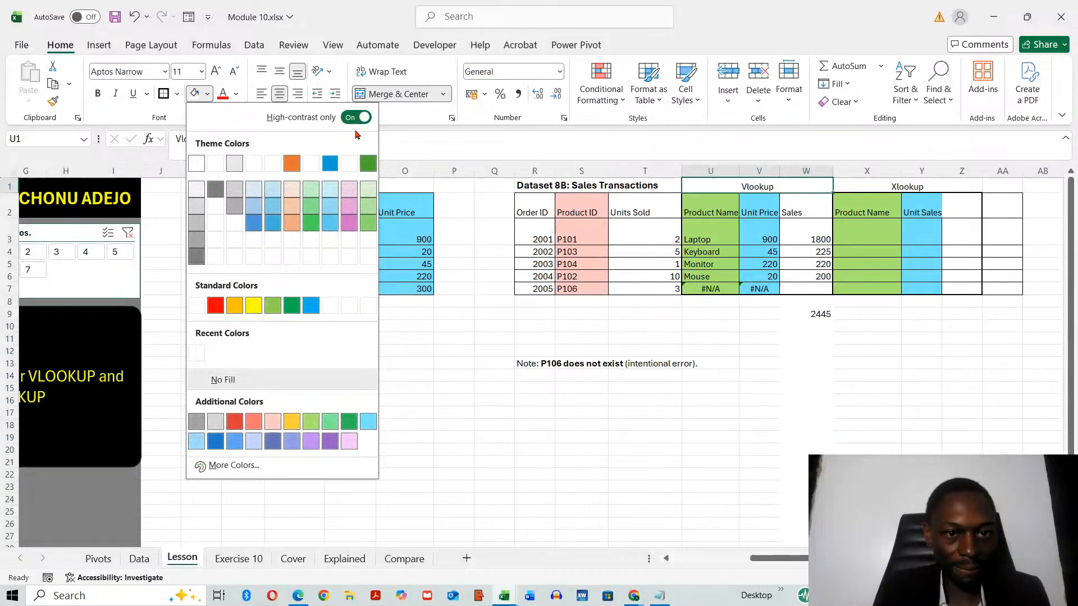
left_click(360, 118)
left_click(217, 163)
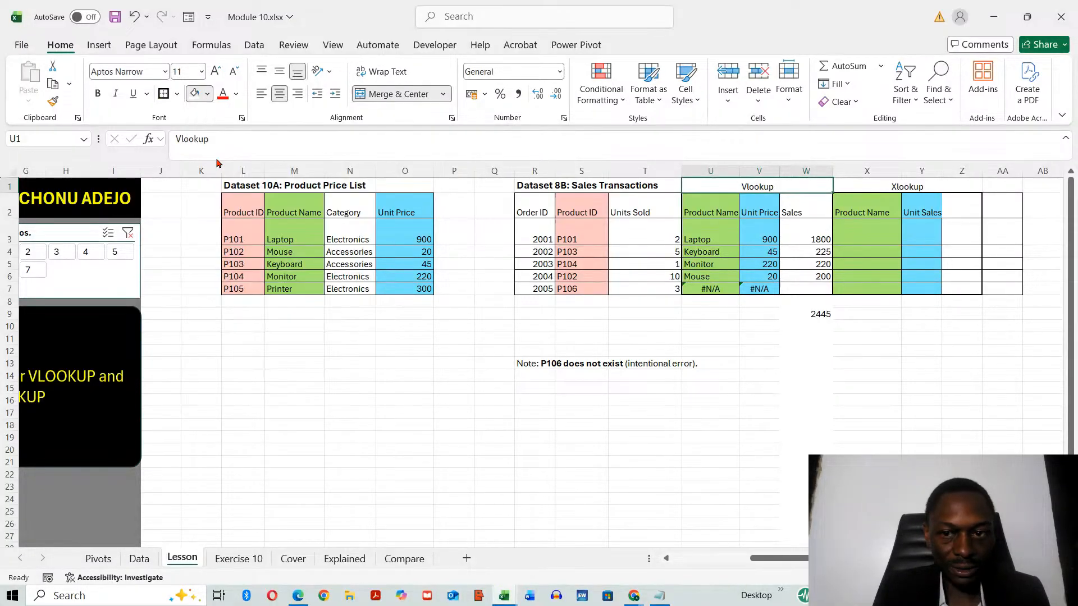
left_click(238, 93)
left_click(264, 327)
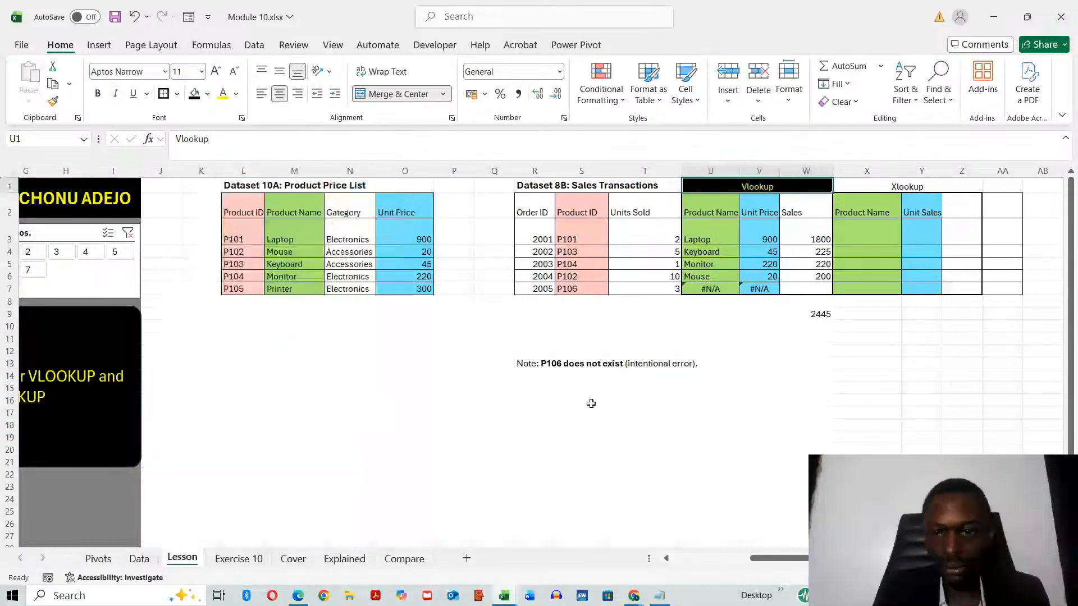
Set the merged Vlookup heading's font size to 14.
left_click(592, 425)
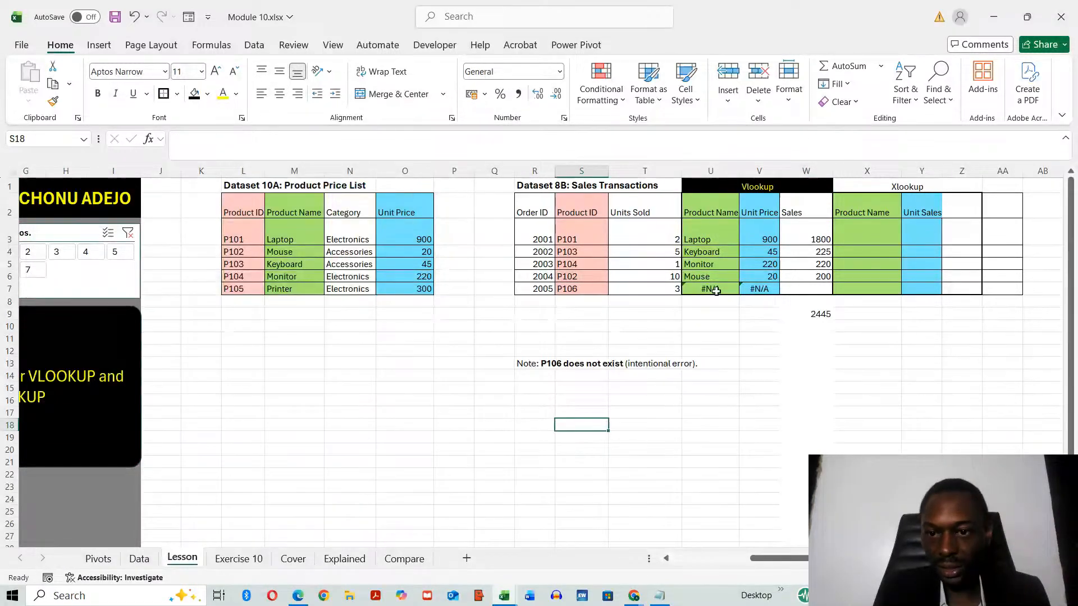
left_click(778, 182)
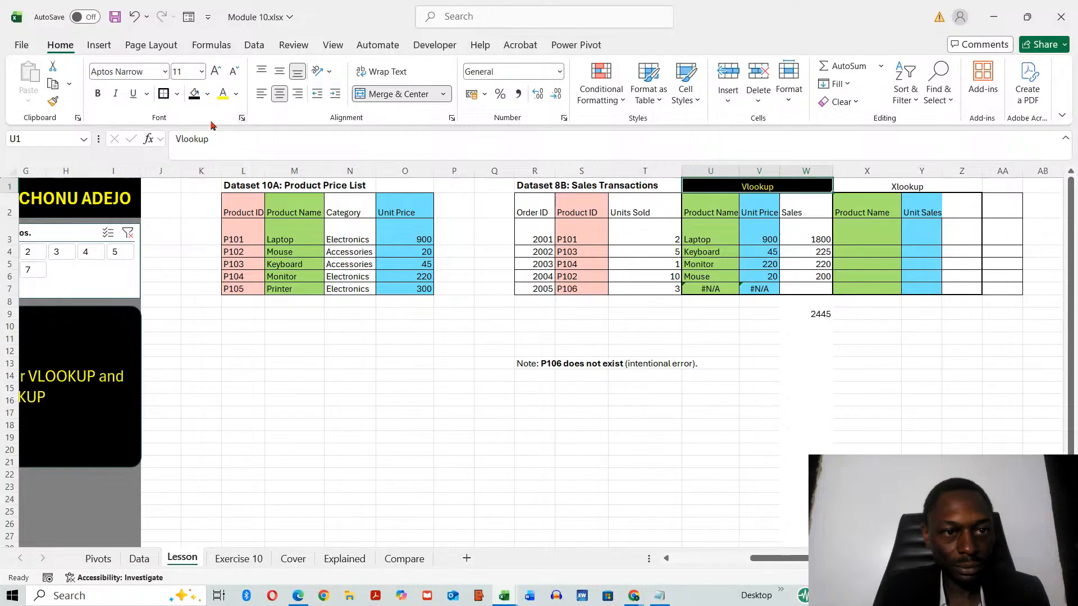
left_click(216, 73)
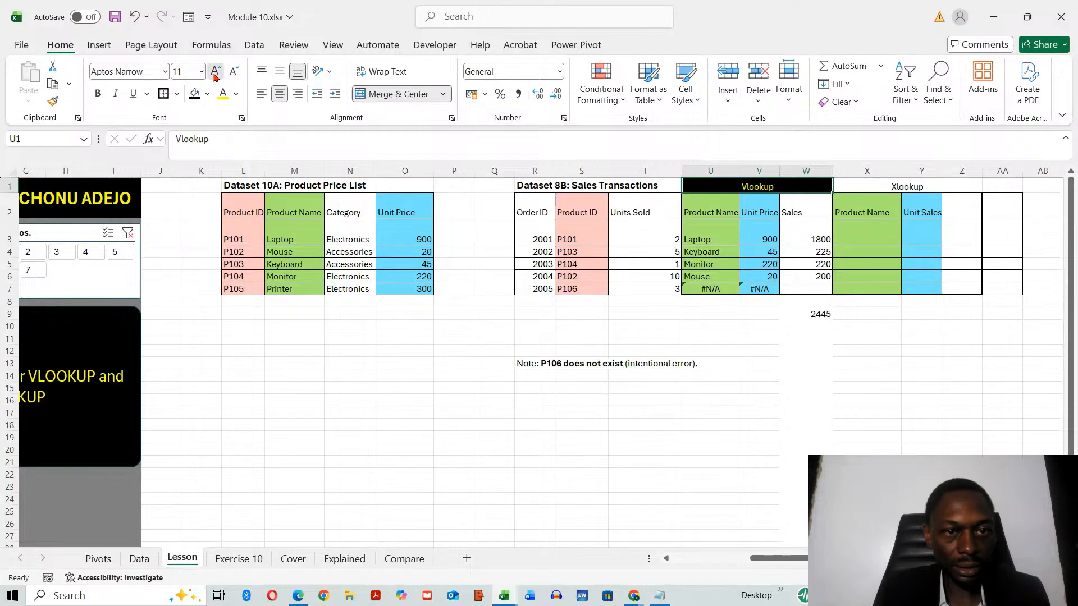
left_click(217, 73)
left_click(216, 73)
left_click(216, 73)
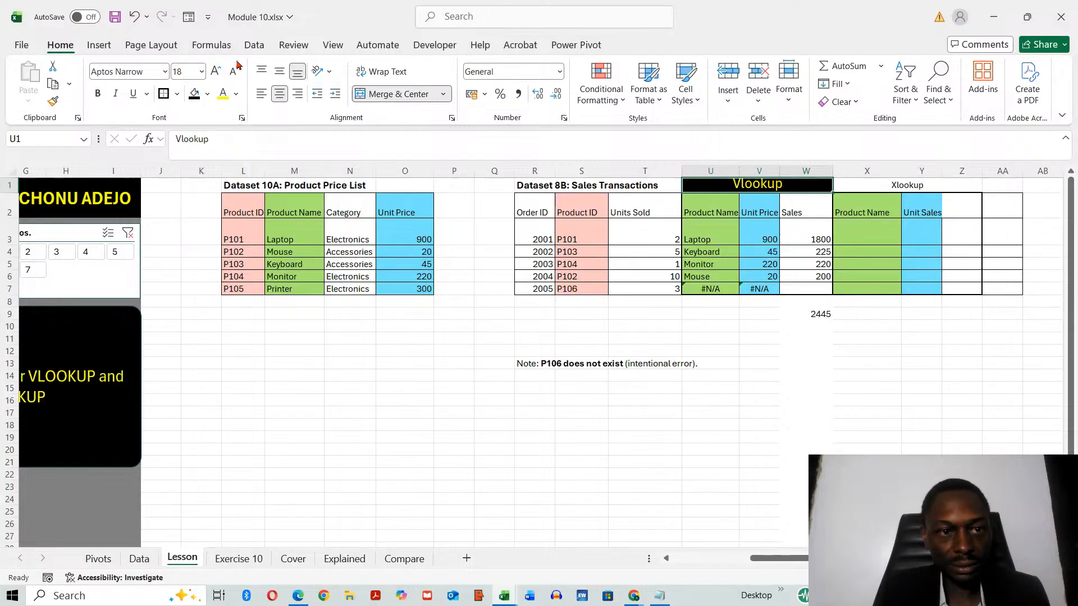
left_click(234, 69)
left_click(235, 70)
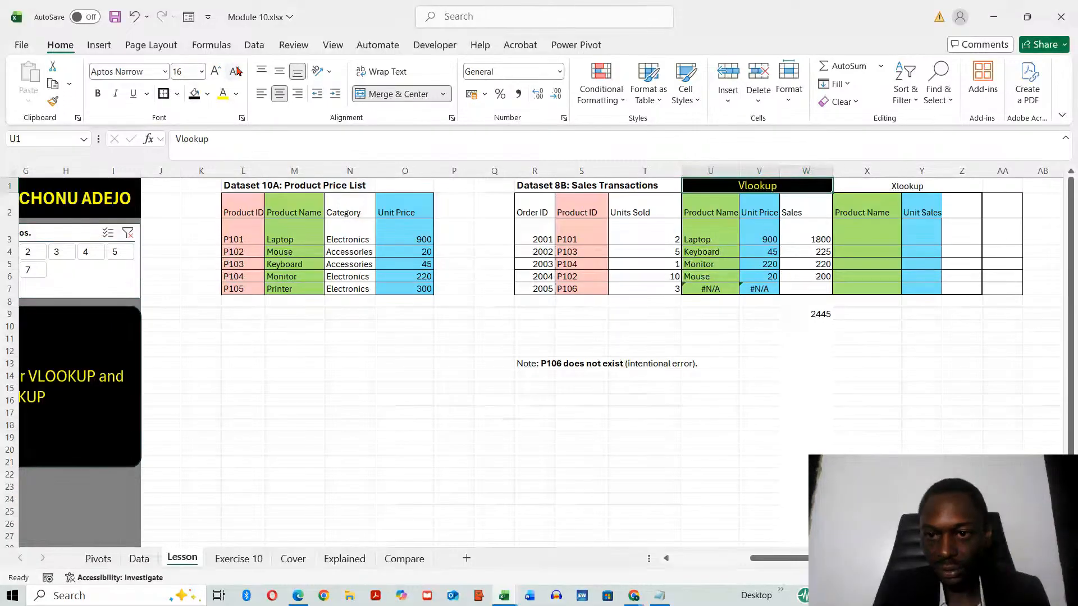
Copy the Vlookup heading's formatting onto the merged Xlookup heading in X1 with Format Painter.
left_click(53, 101)
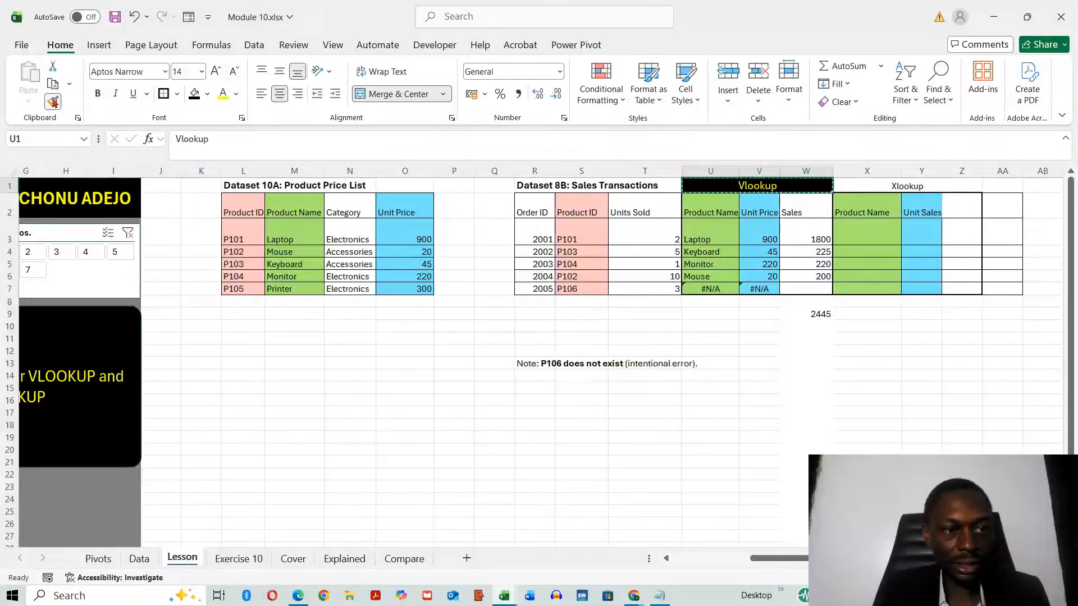
left_click(865, 187)
left_click(846, 381)
left_click(740, 190)
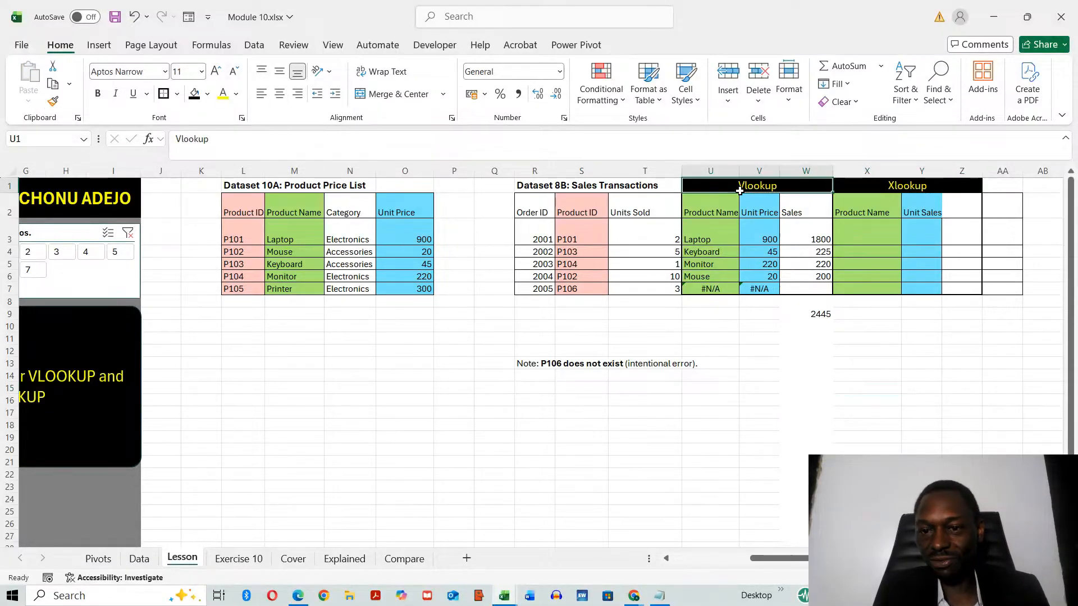
left_click_drag(740, 191, 767, 330)
left_click(895, 187)
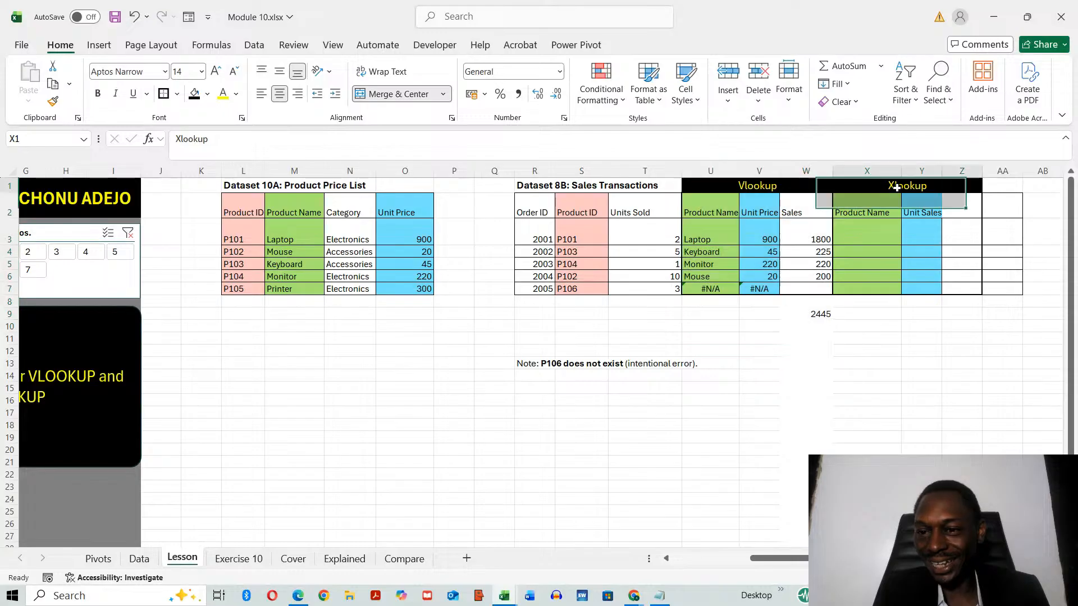
left_click_drag(896, 187, 914, 286)
left_click(912, 337)
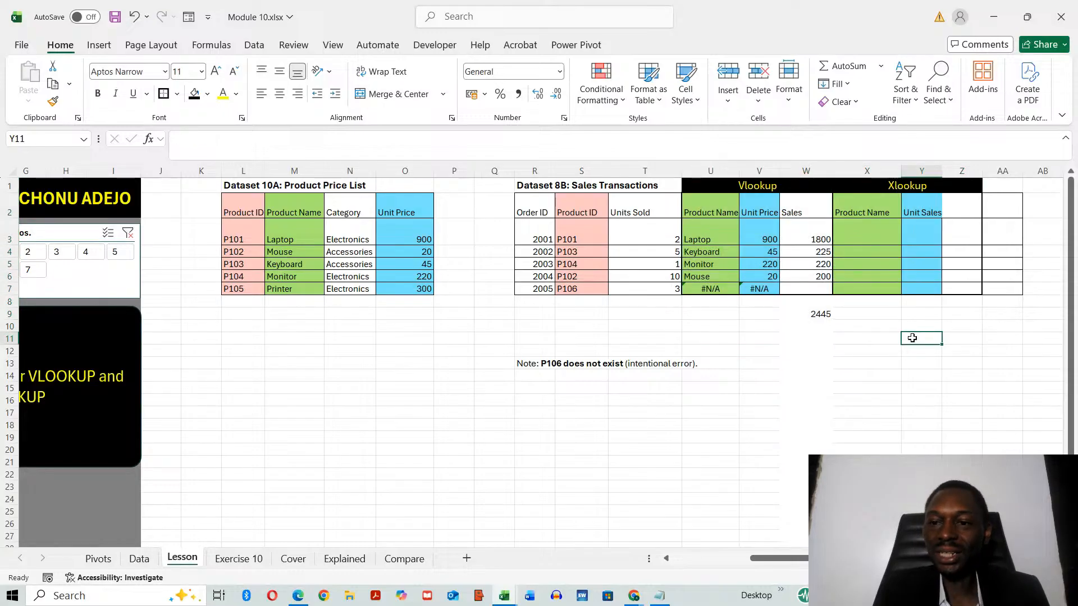
Start an XLOOKUP formula in X3, the first Product Name cell under Xlookup, with S3 as the lookup value.
left_click(867, 238)
type("=")
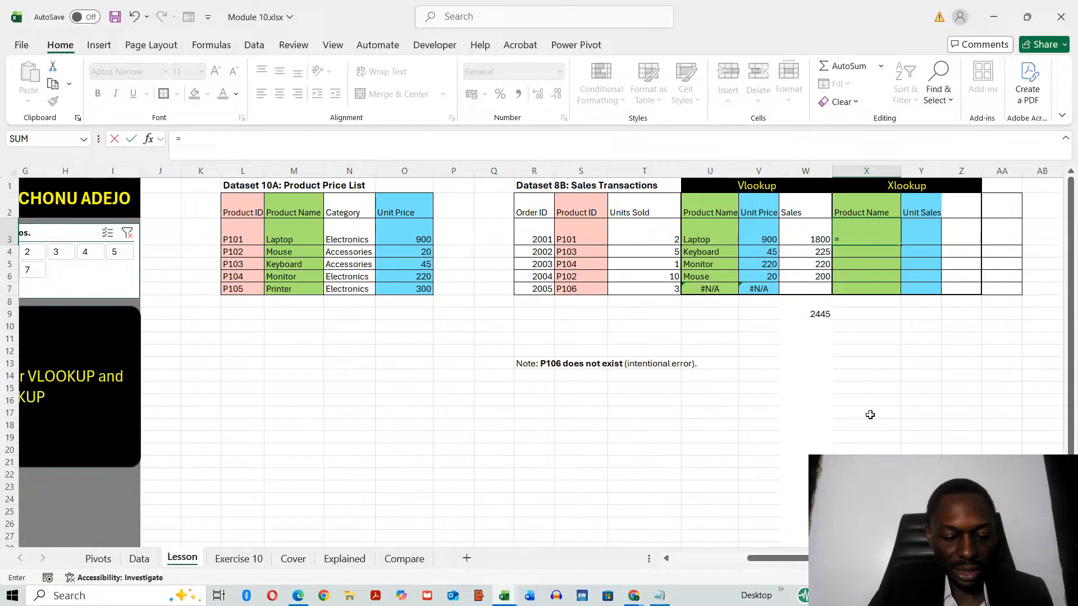
type("xlookup")
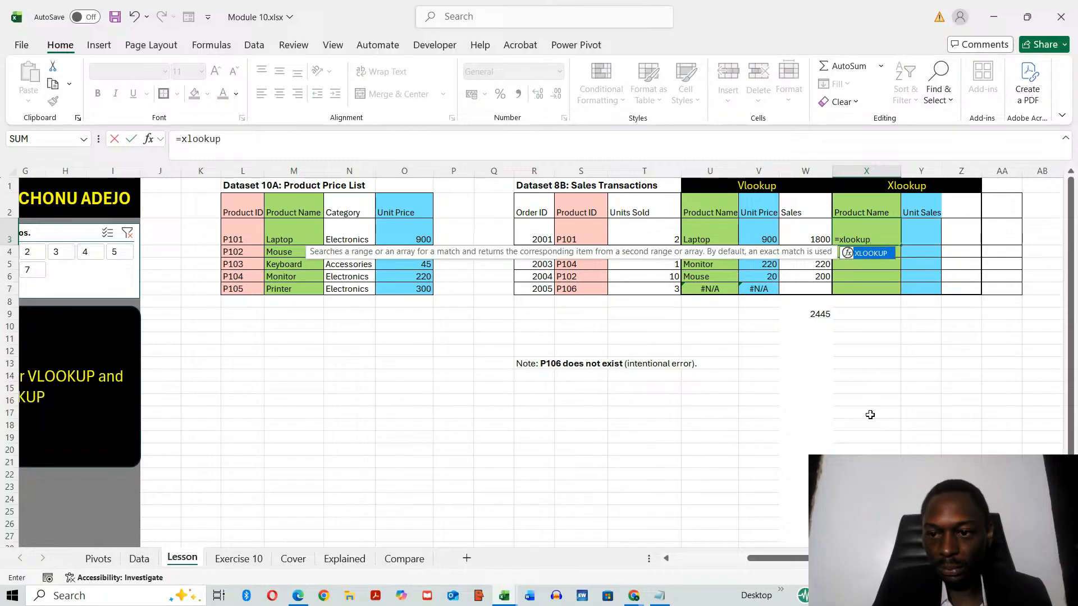
double_click(868, 256)
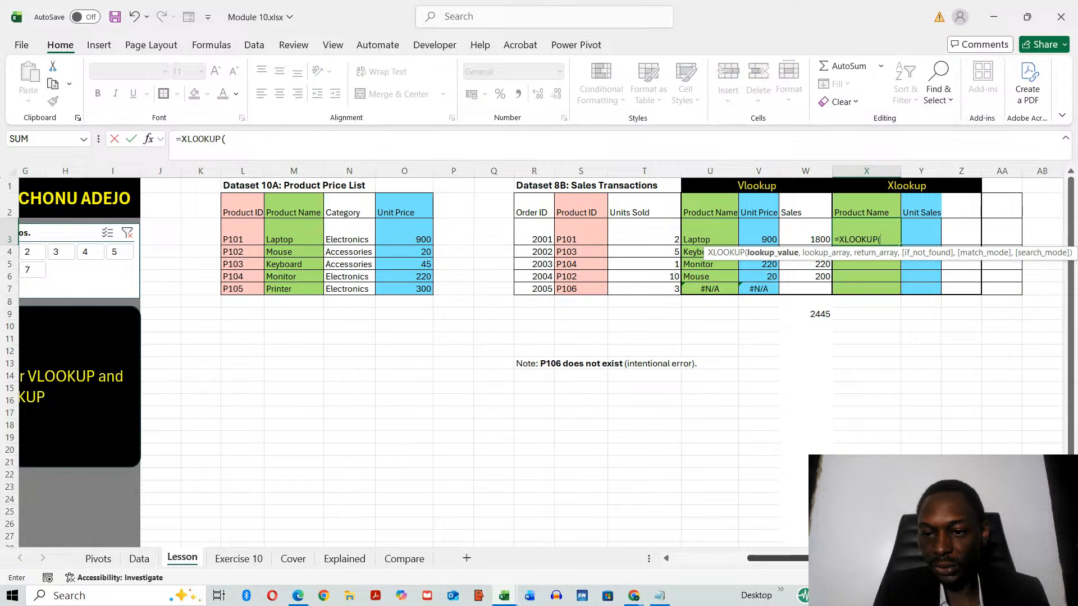
scroll(541, 360, "right", 2)
scroll(542, 359, "left", 1)
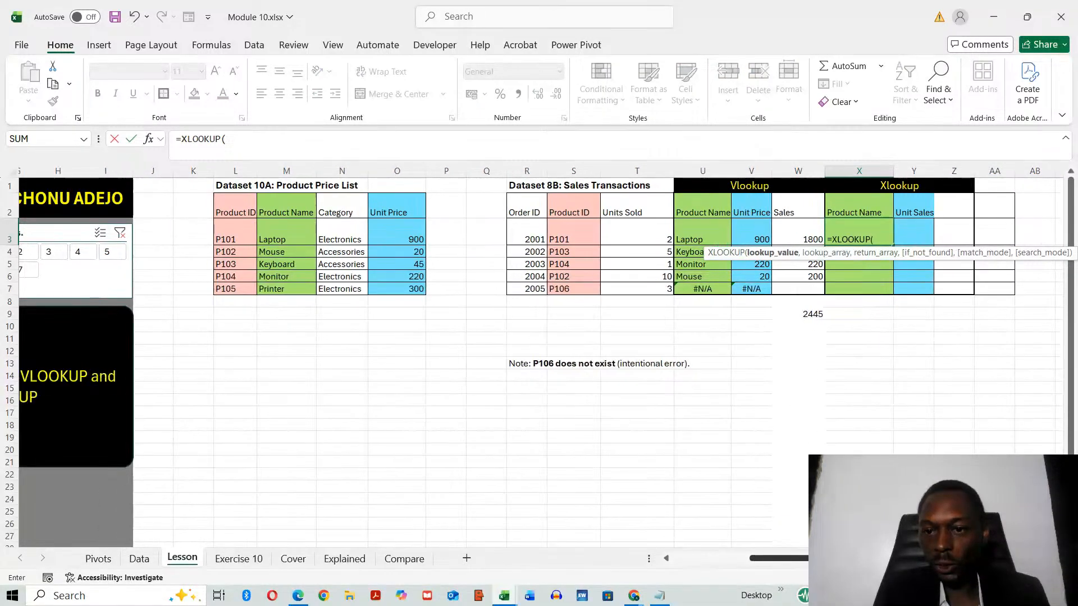
scroll(542, 359, "left", 1)
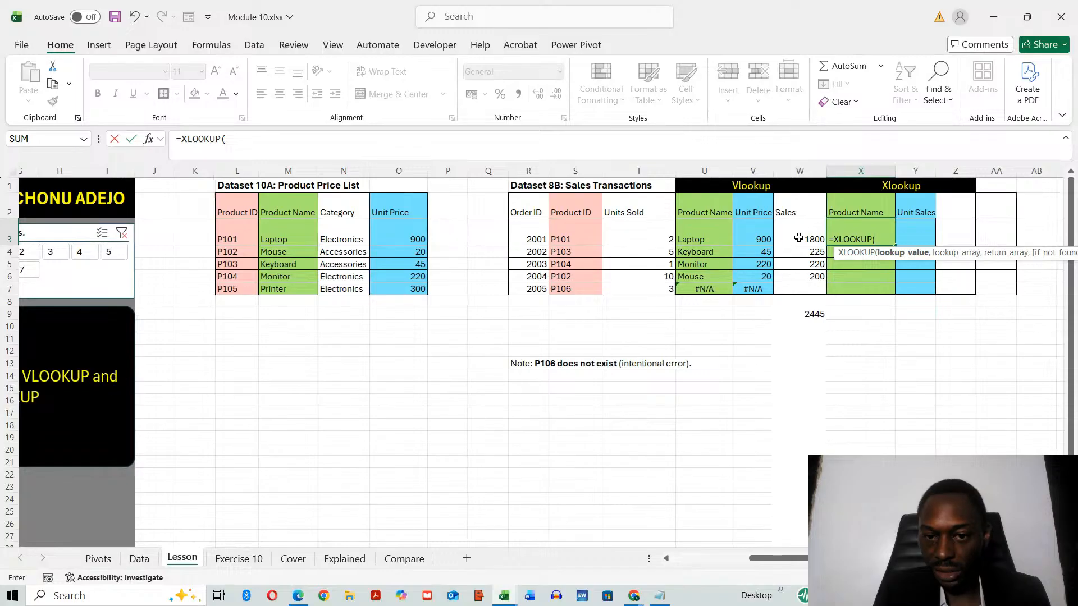
left_click(589, 229)
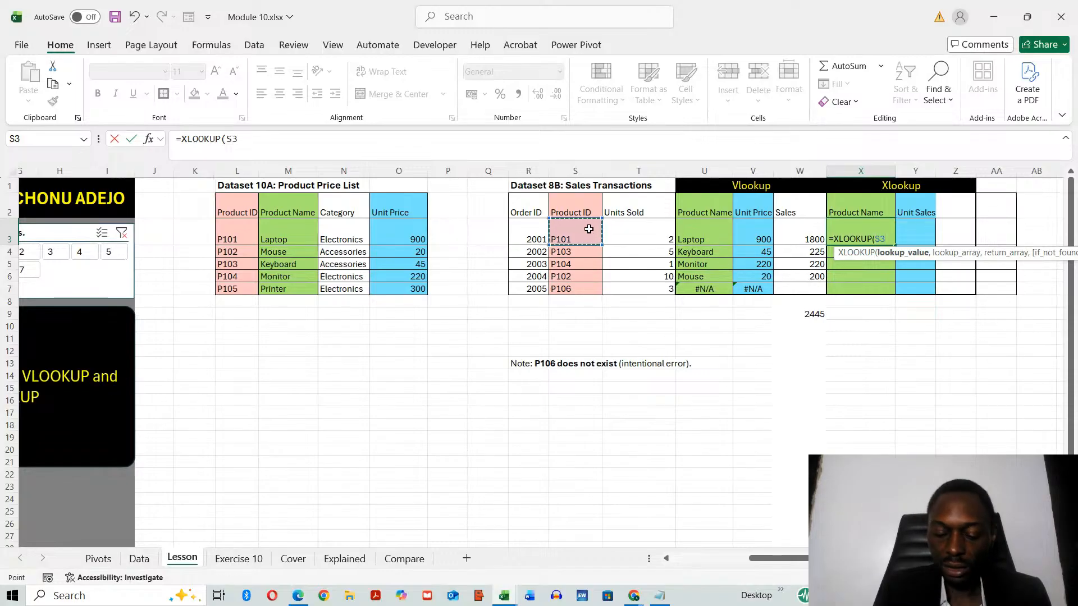
type(",")
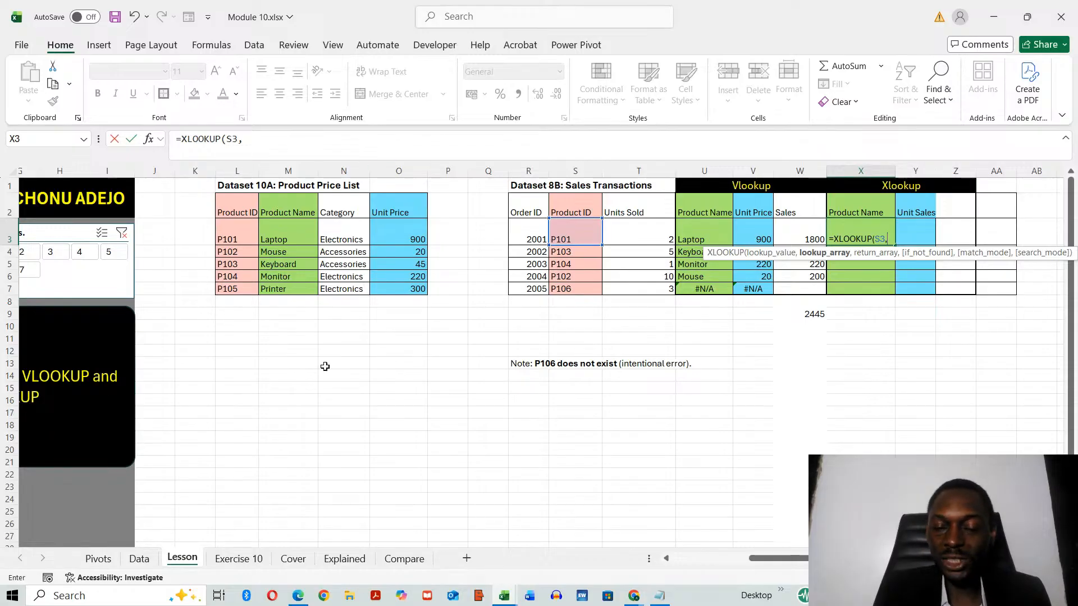
Add the price list's product IDs L3:L7 as the lookup array and product names M3:M7 as the return array.
left_click(243, 228)
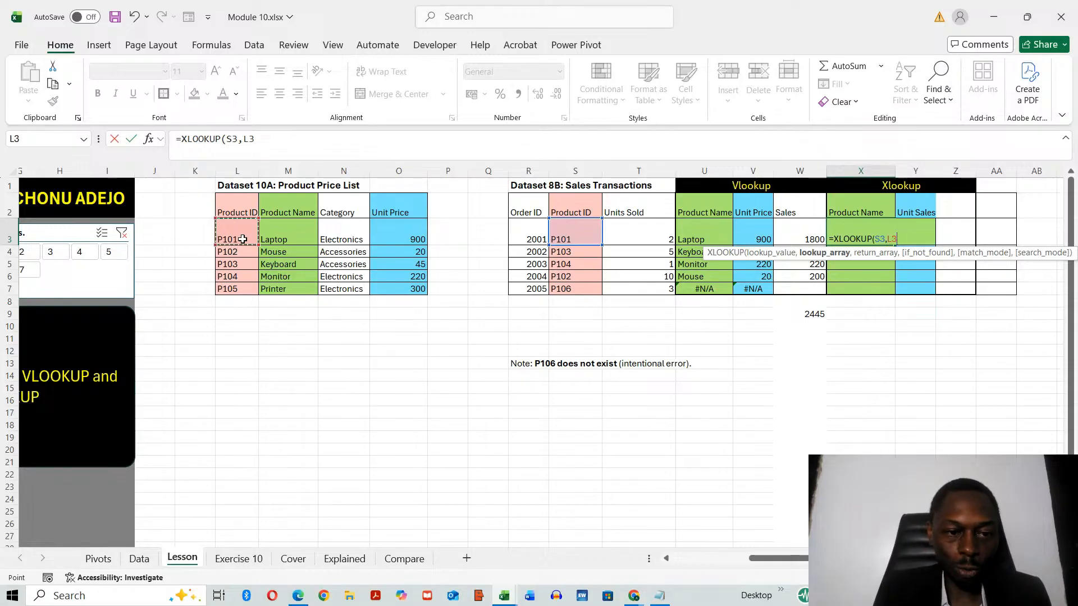
left_click_drag(243, 239, 238, 290)
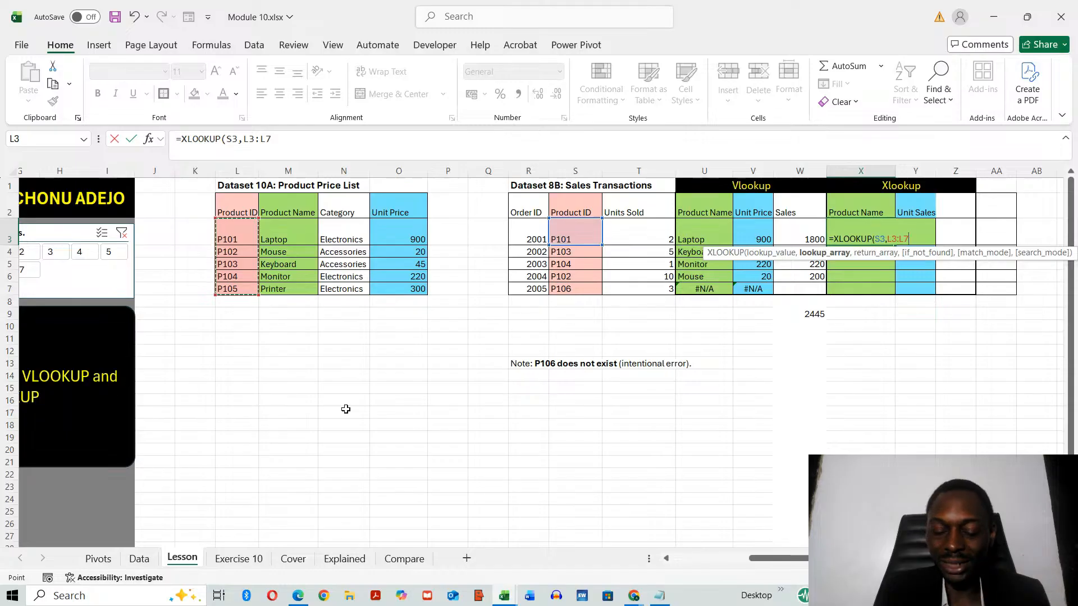
type(",")
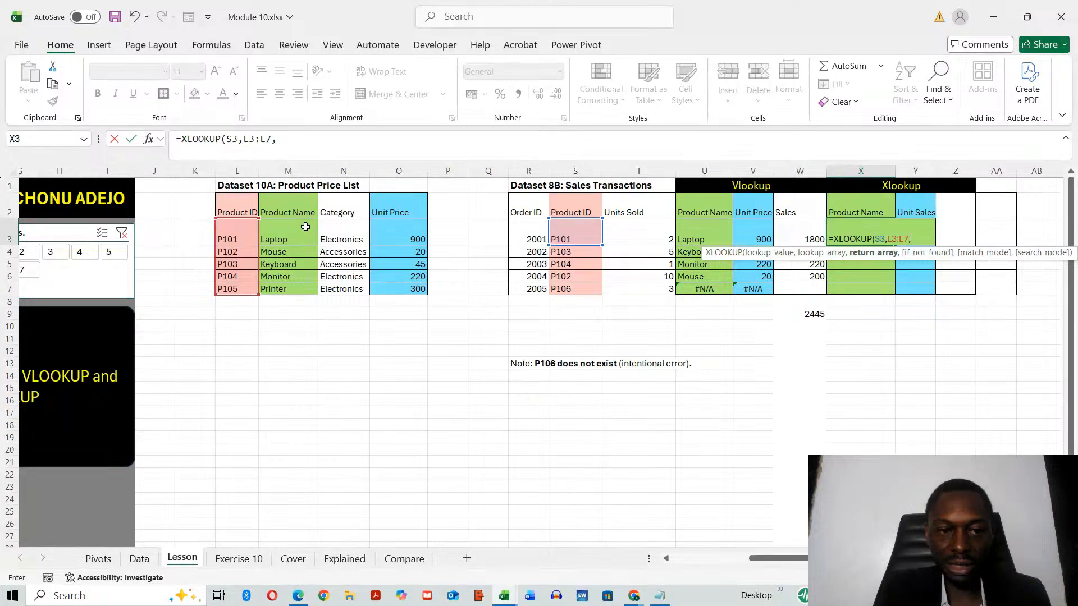
left_click_drag(305, 226, 294, 291)
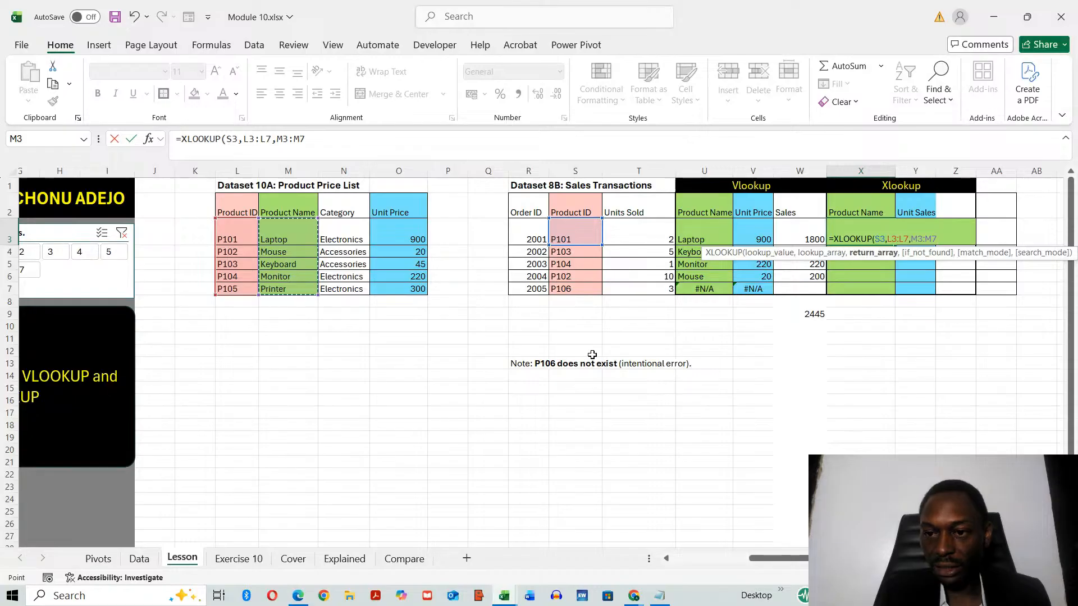
type(",")
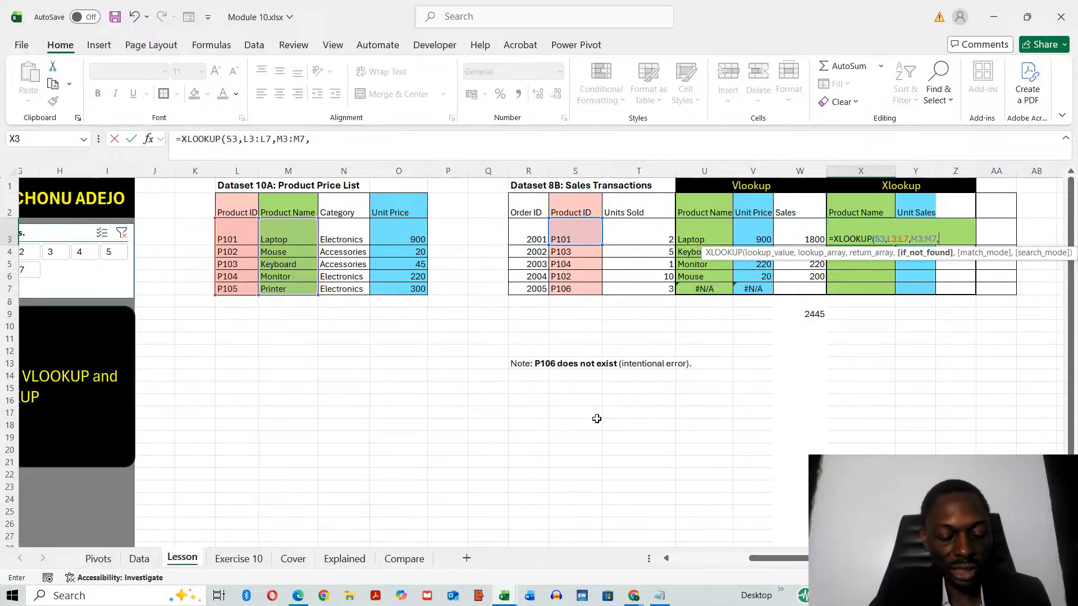
Complete the XLOOKUP formula with "Not found" as the if-not-found text and 0 for exact match, and enter it.
type("\"Mi")
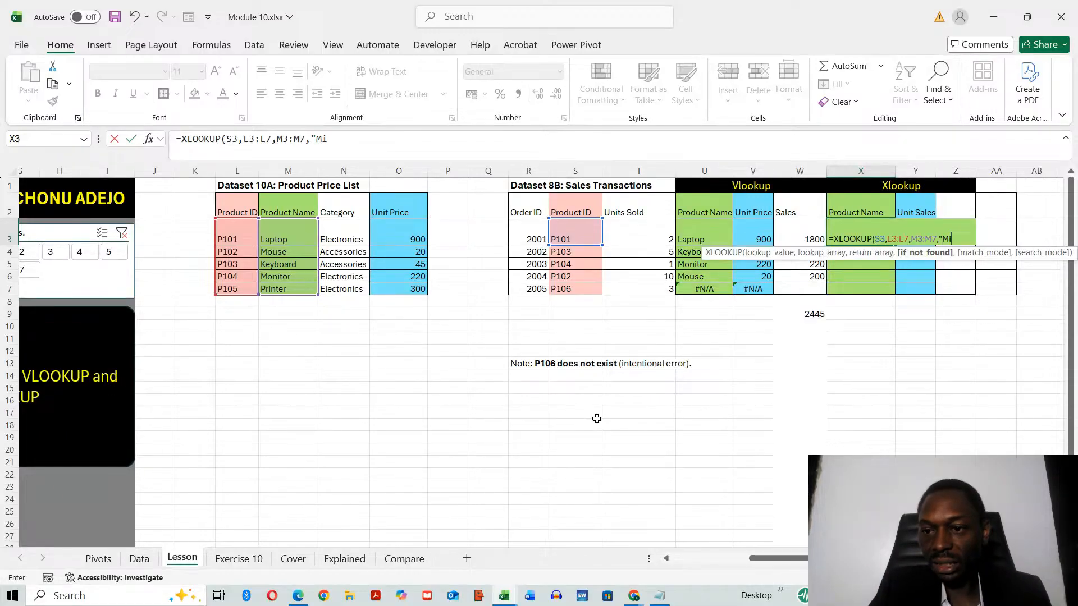
key("BackSpace")
key("BackSpace")
key("BackSpace")
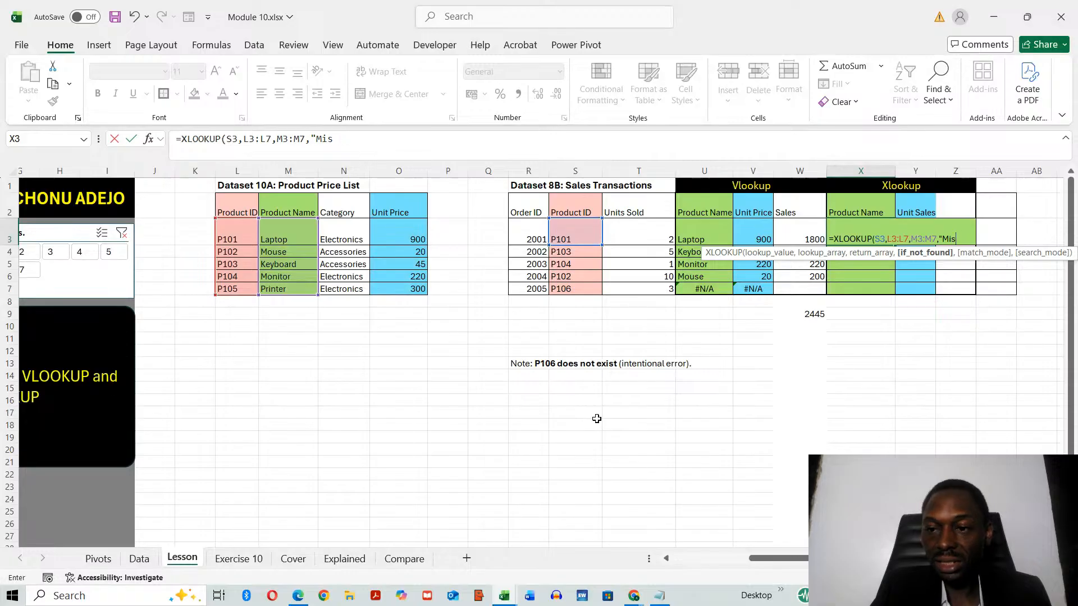
key("BackSpace")
type("N")
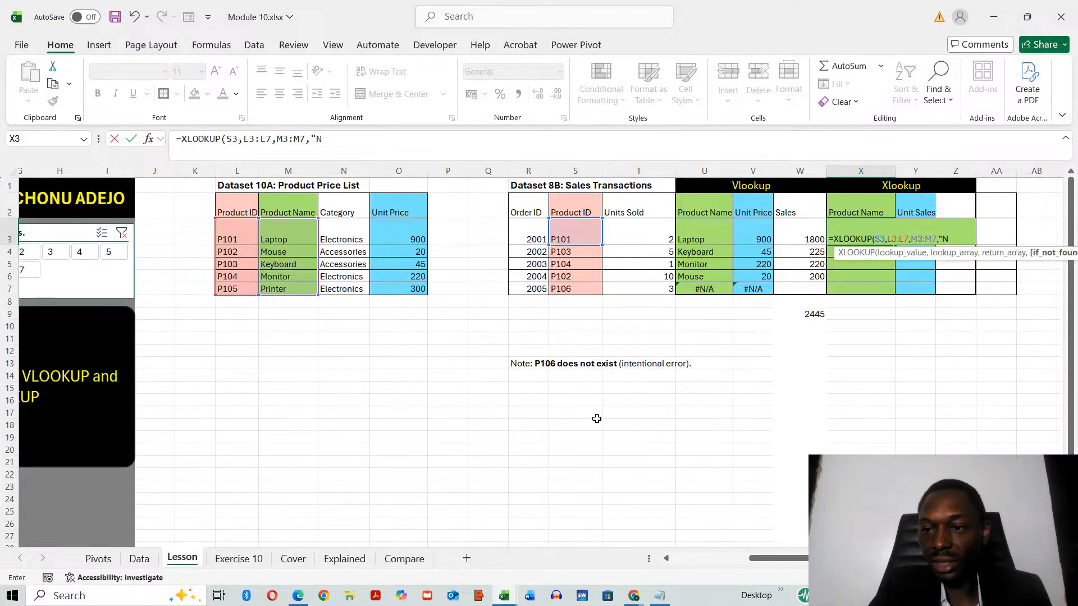
type("tot fou")
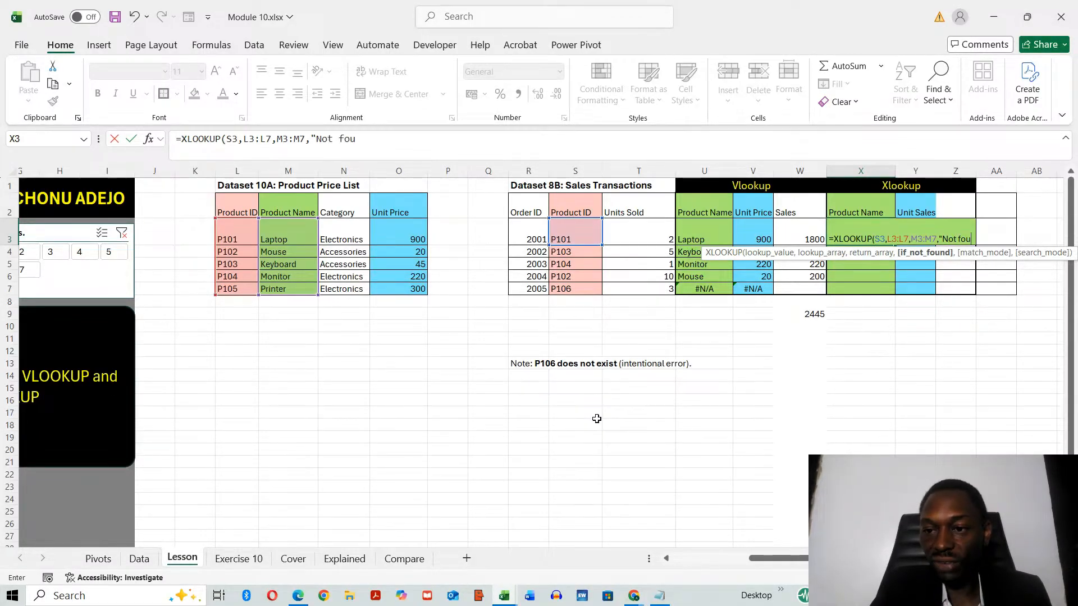
type("nd\"")
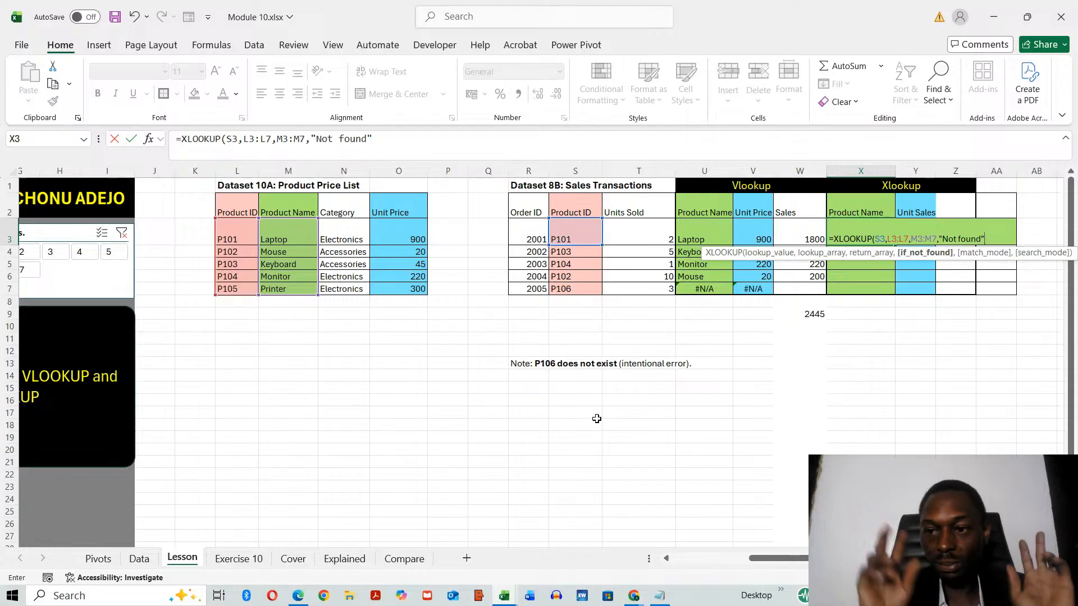
type(",")
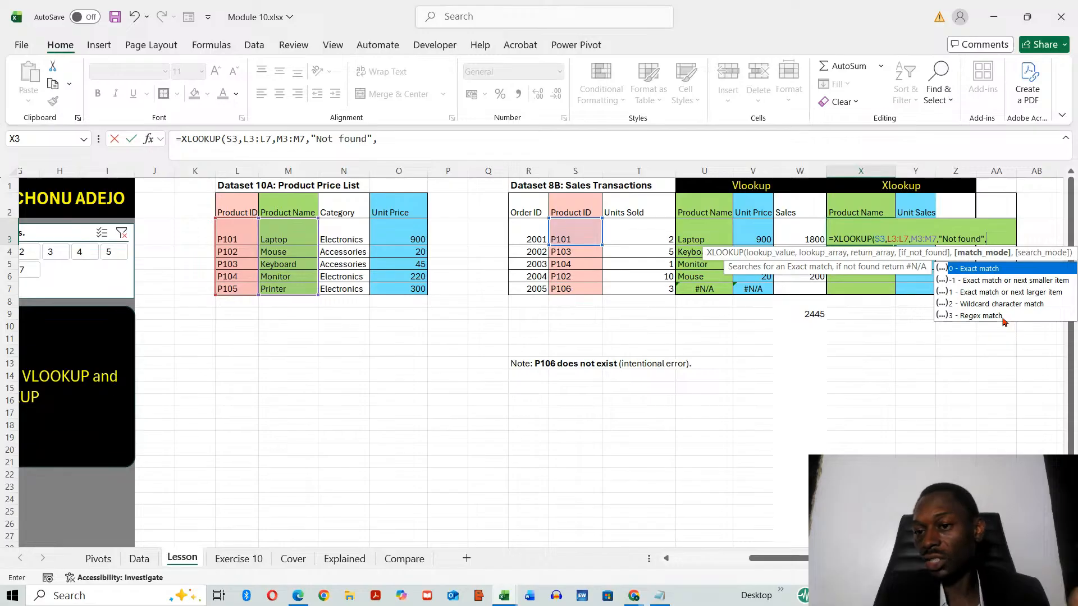
double_click(1005, 269)
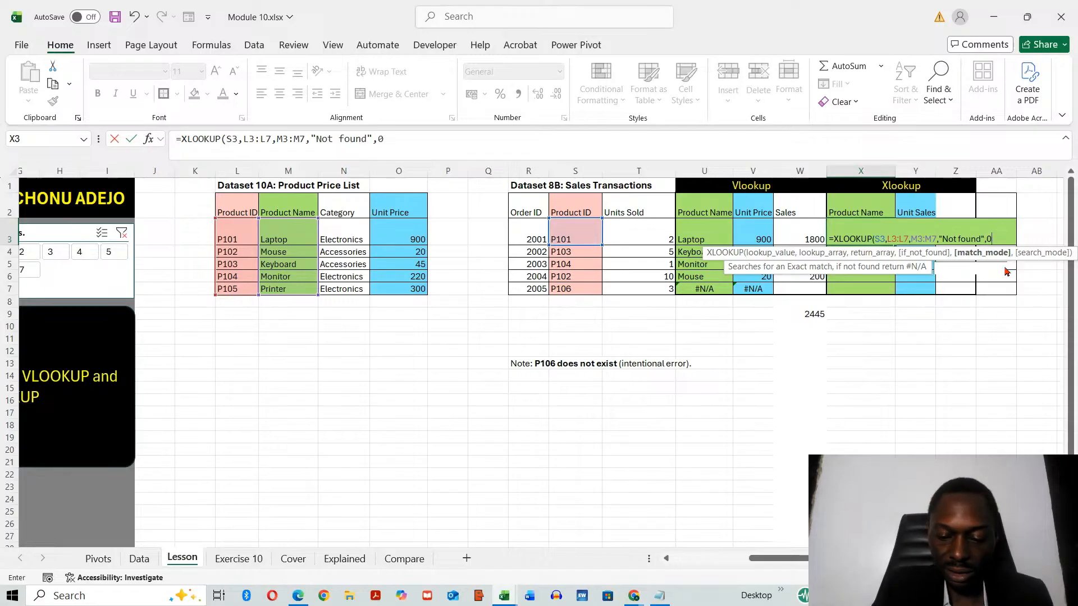
key("Return")
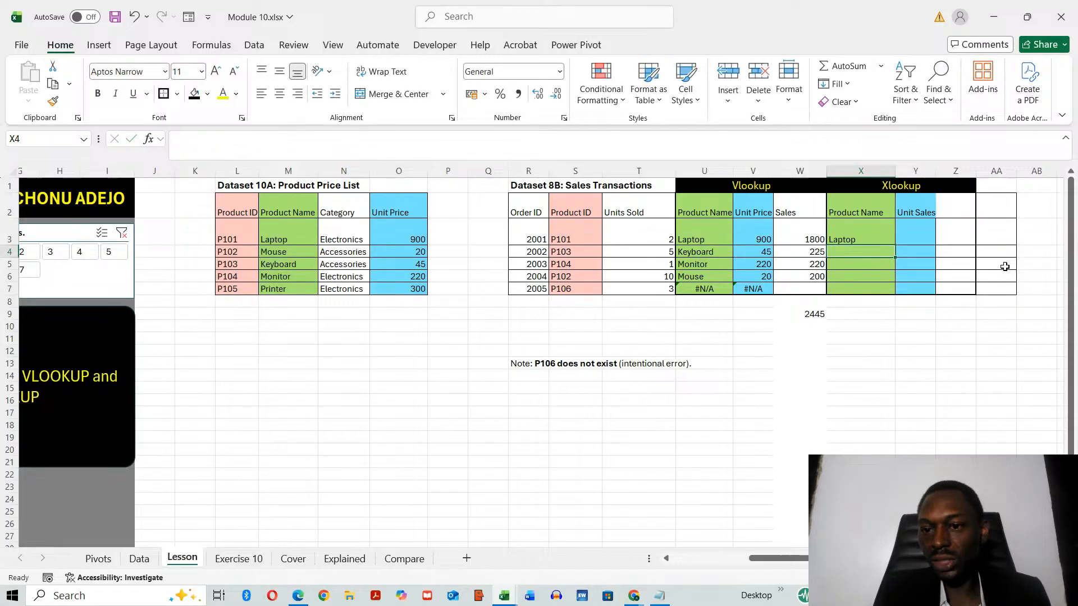
Make the lookup array in X3's XLOOKUP formula absolute as $L$3:$L$7.
left_click(868, 233)
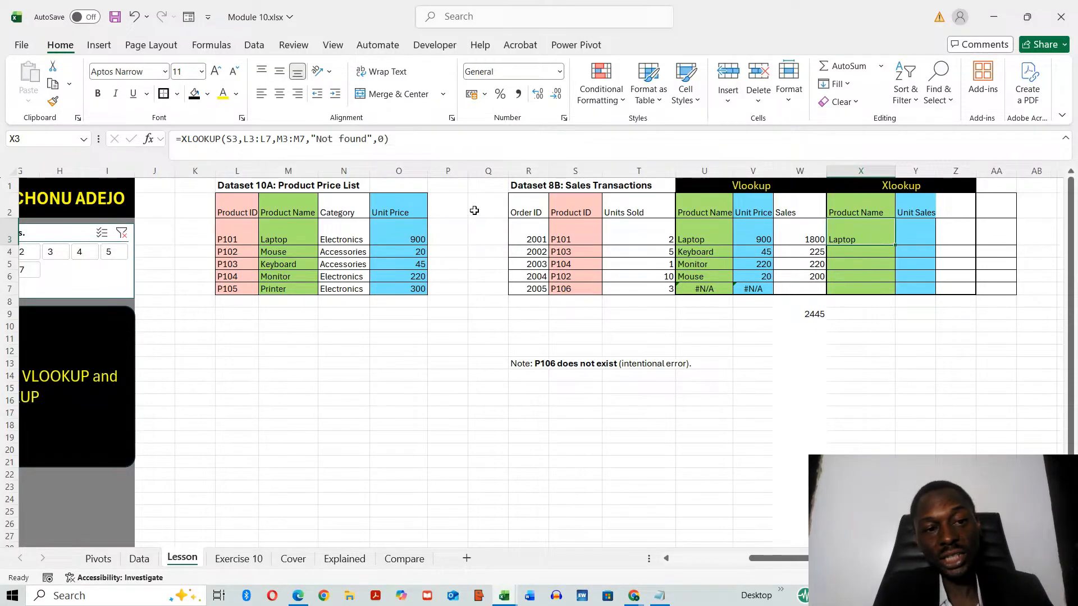
left_click(243, 140)
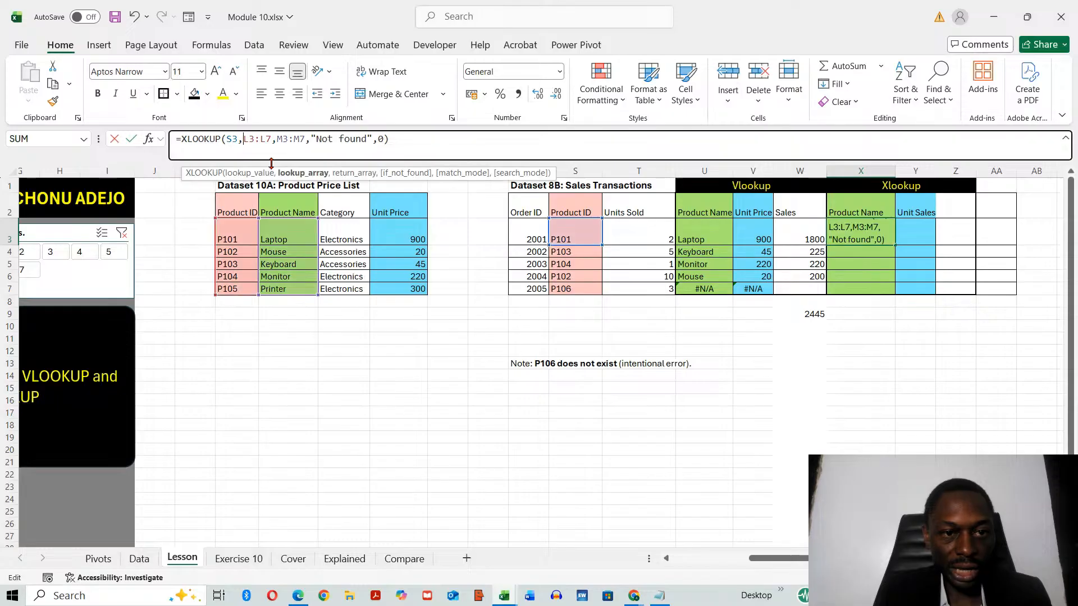
type("$L")
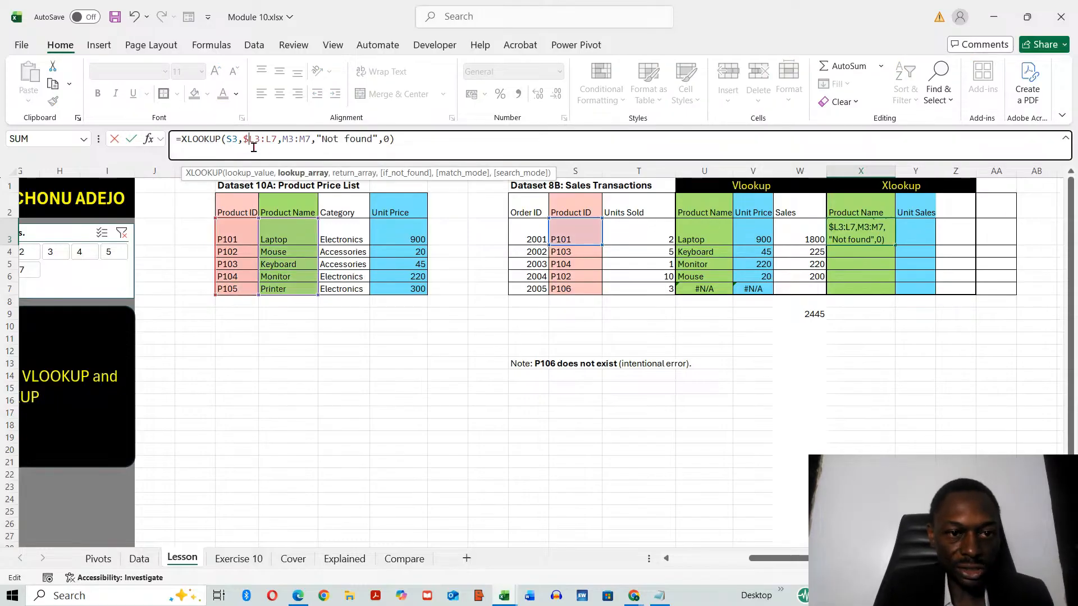
type("$3:")
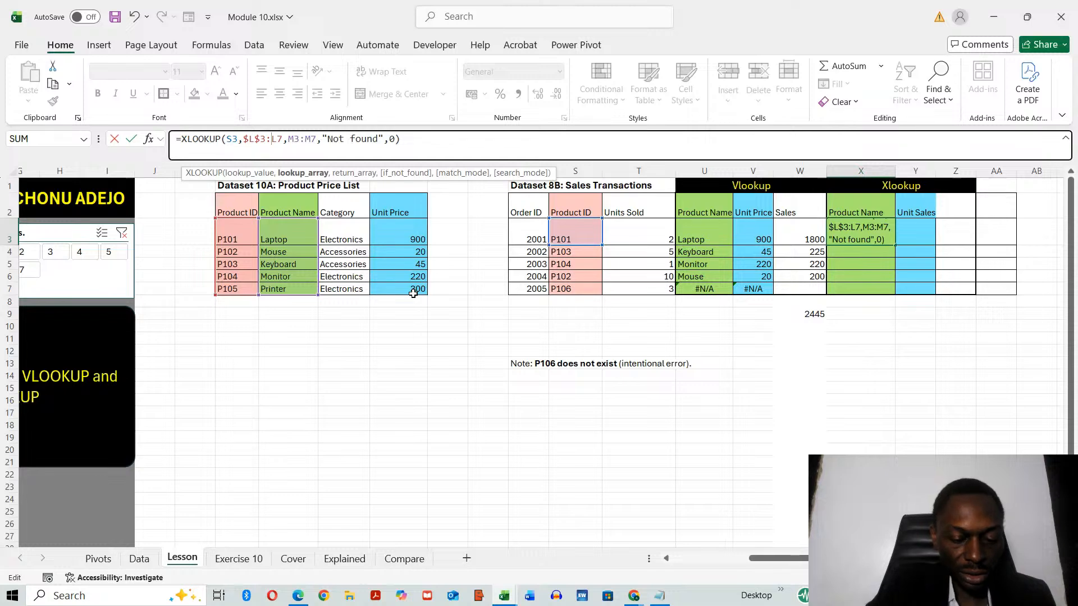
type("$L")
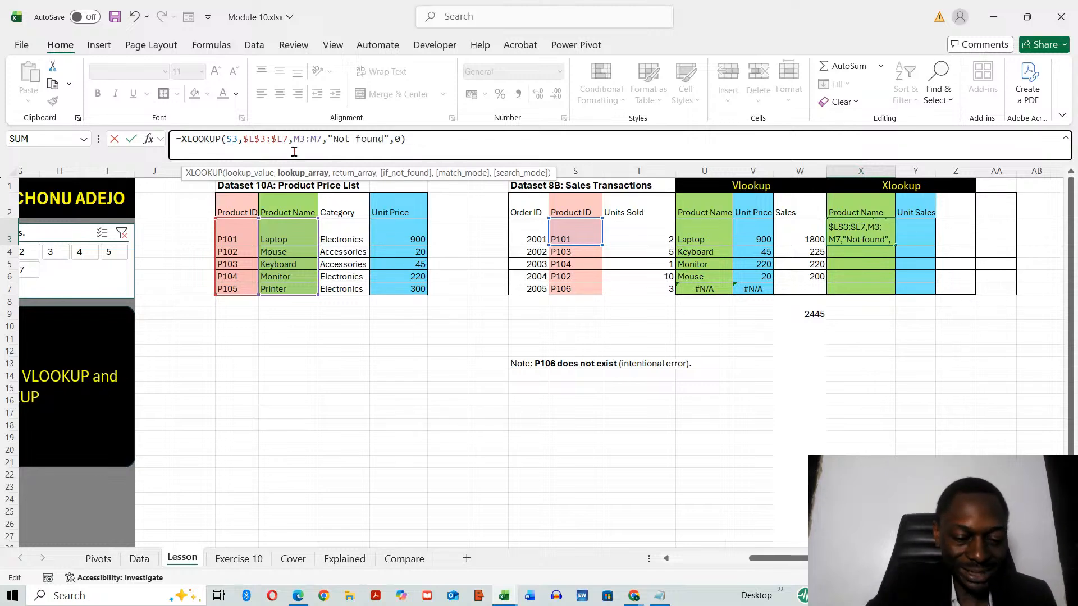
type("$")
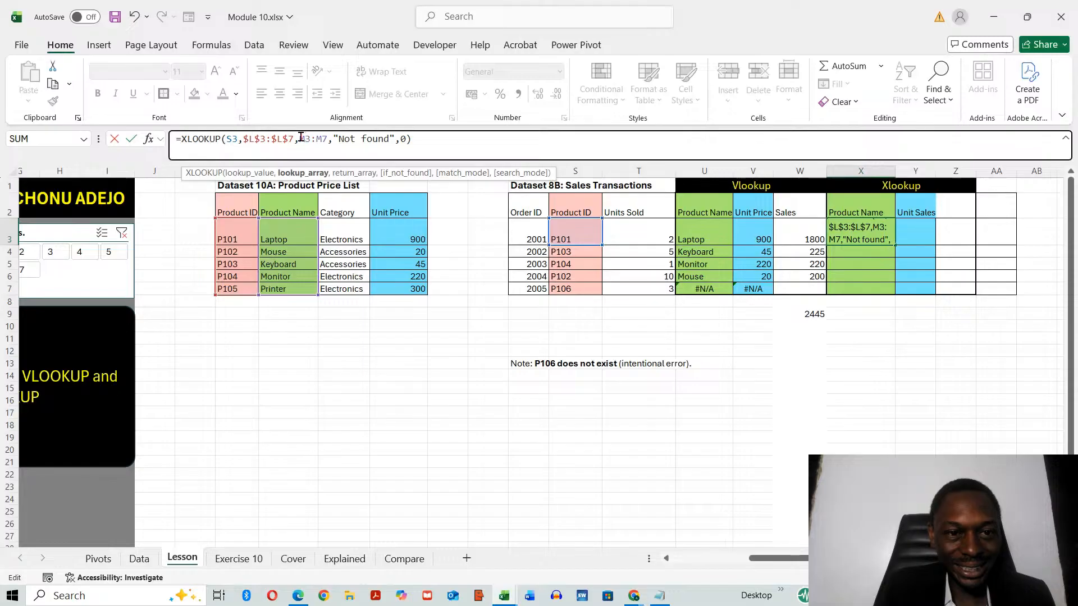
Make the return array in X3's XLOOKUP formula absolute as $M$3:$M$7 and enter the formula.
left_click(301, 137)
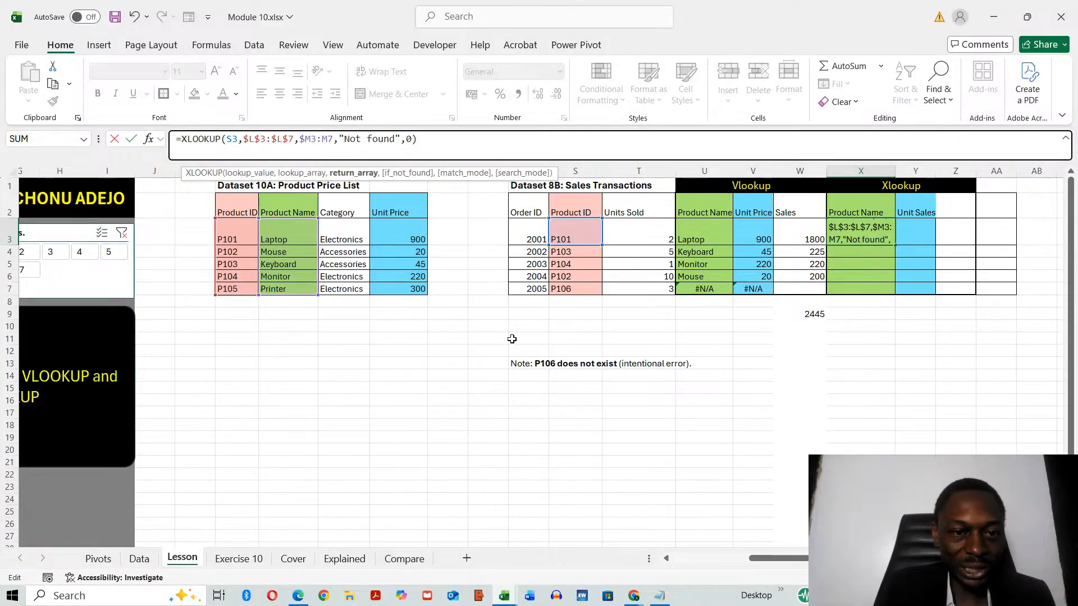
type("$L")
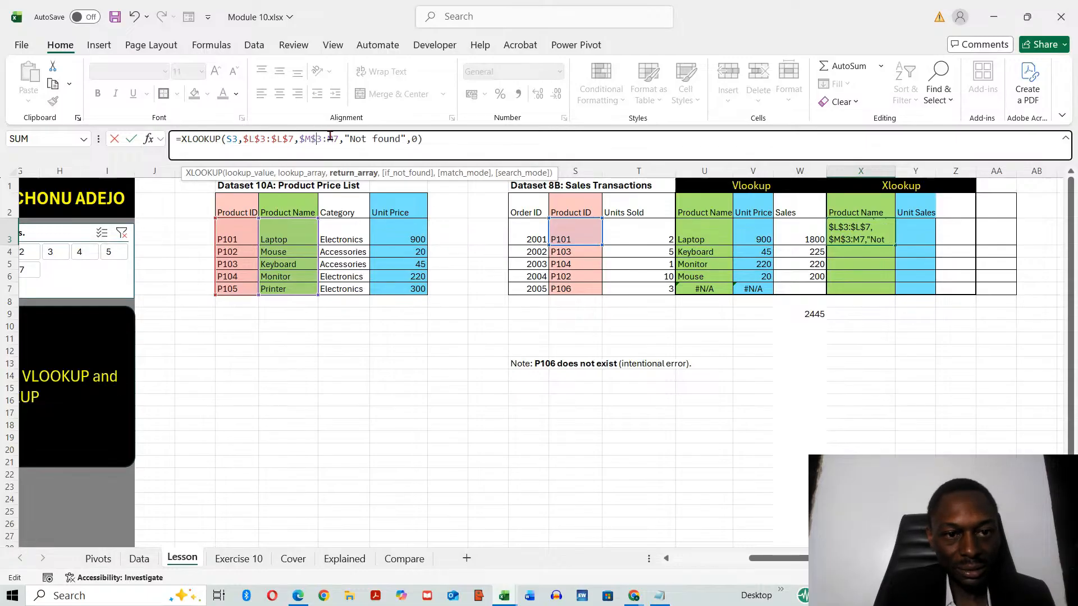
type("$")
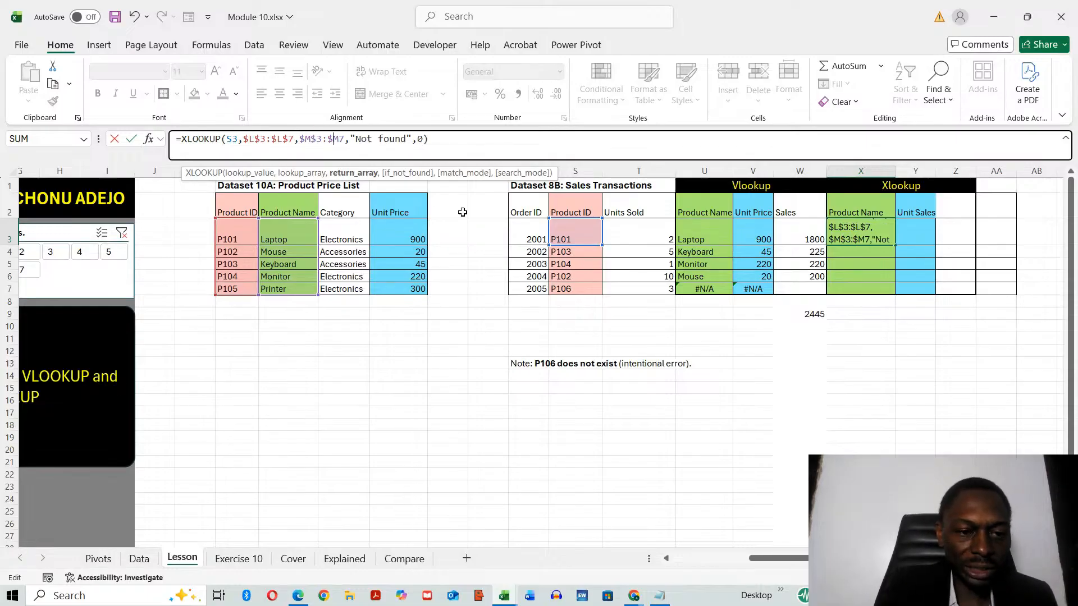
left_click(337, 138)
type("$")
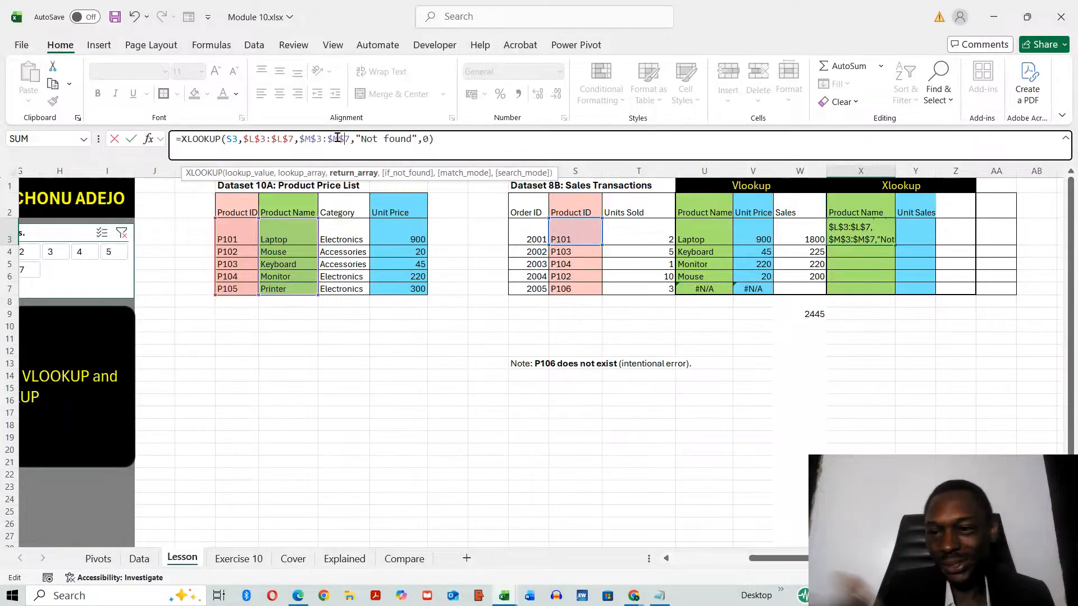
key("Return")
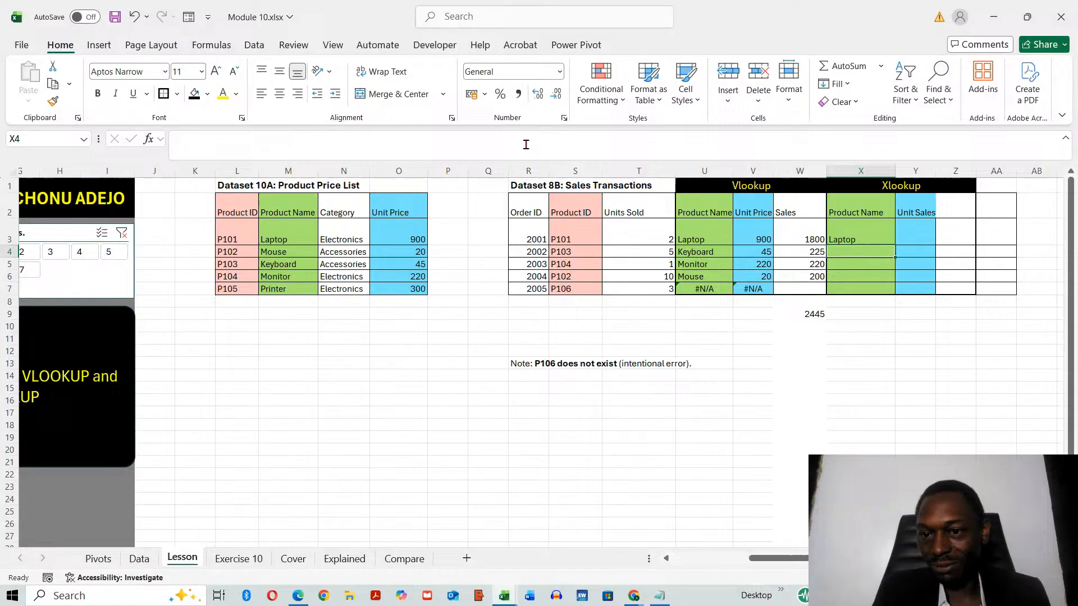
Fill the XLOOKUP formula from X3 down to X7 and check the formula for product P106 in X7.
left_click(839, 231)
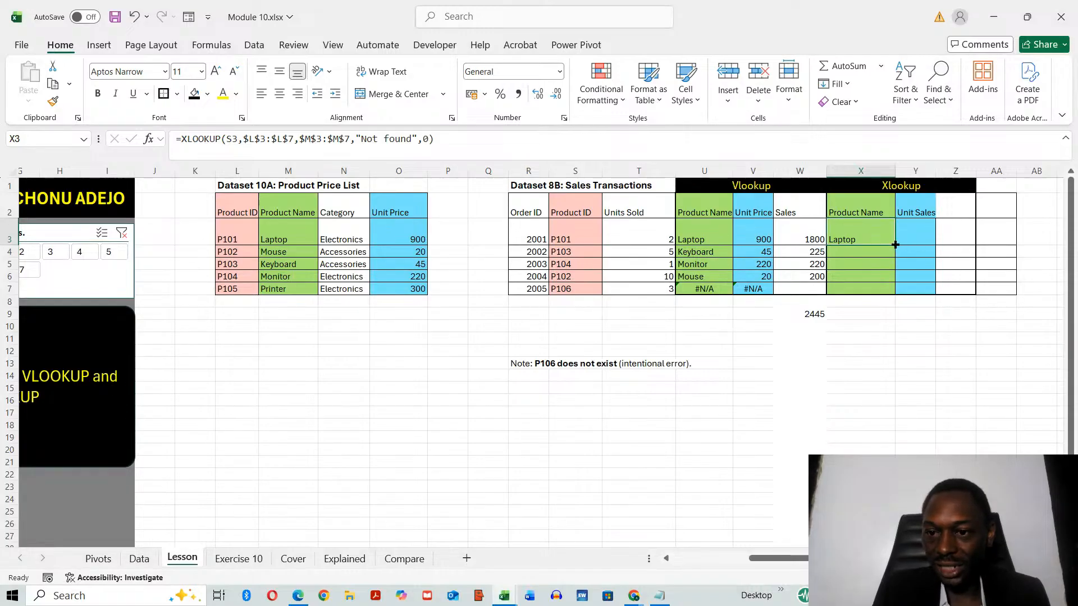
left_click_drag(895, 244, 895, 294)
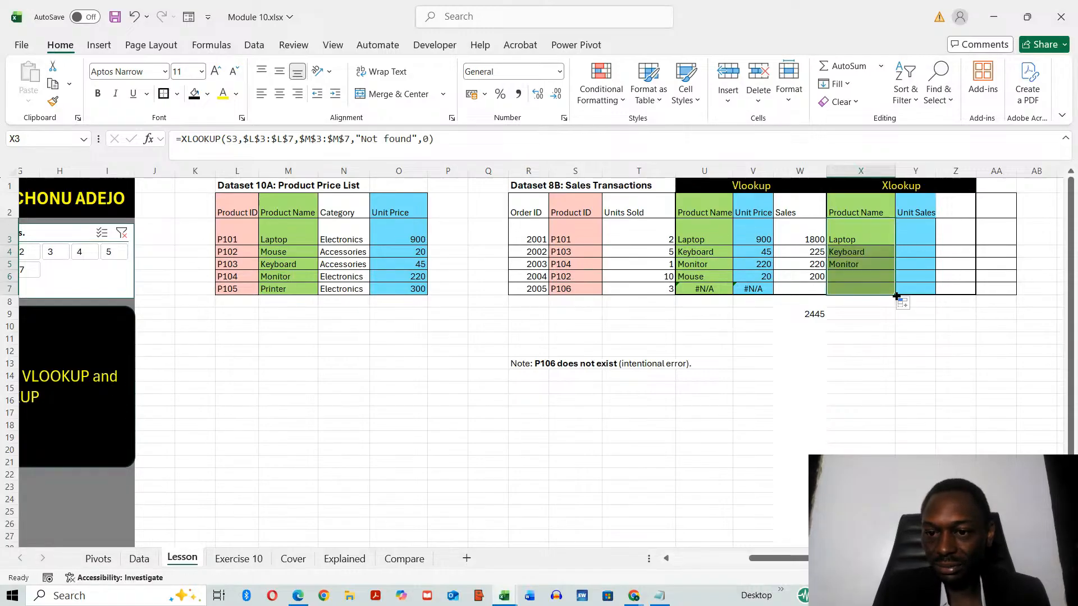
left_click(881, 363)
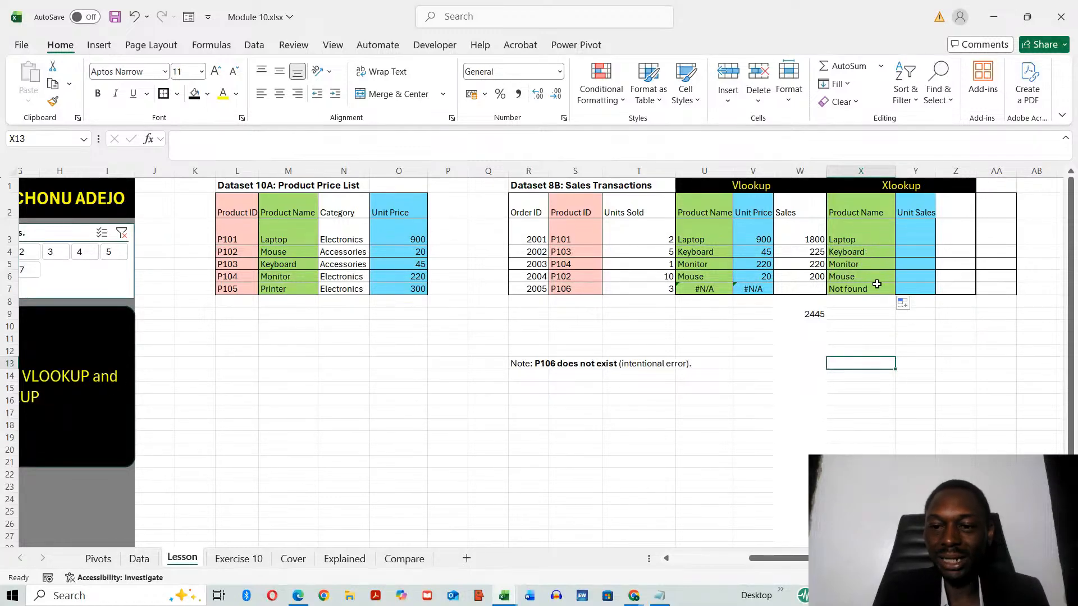
left_click(864, 290)
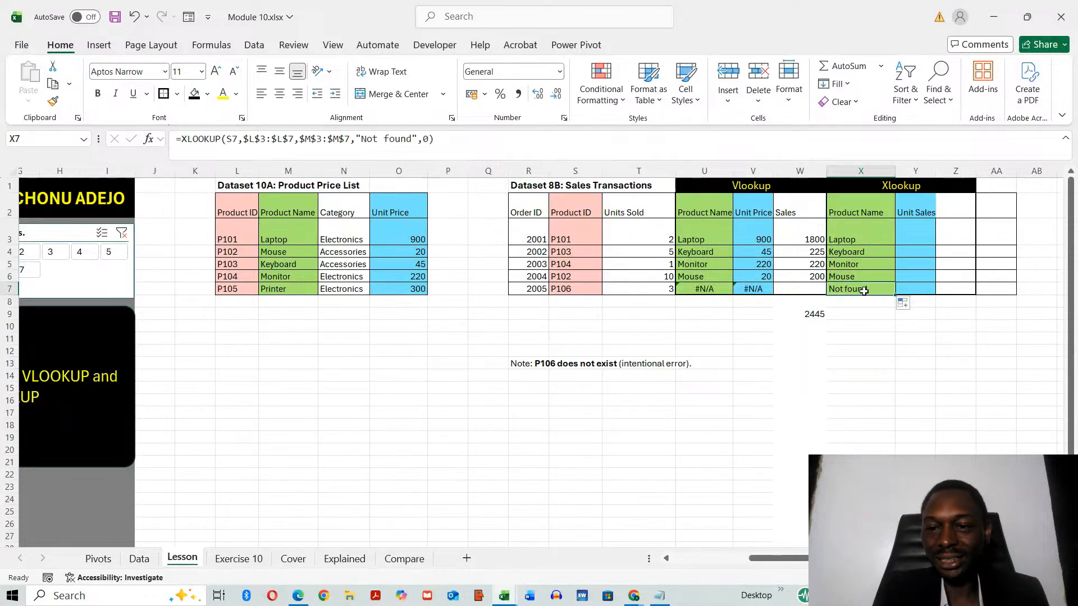
left_click(871, 350)
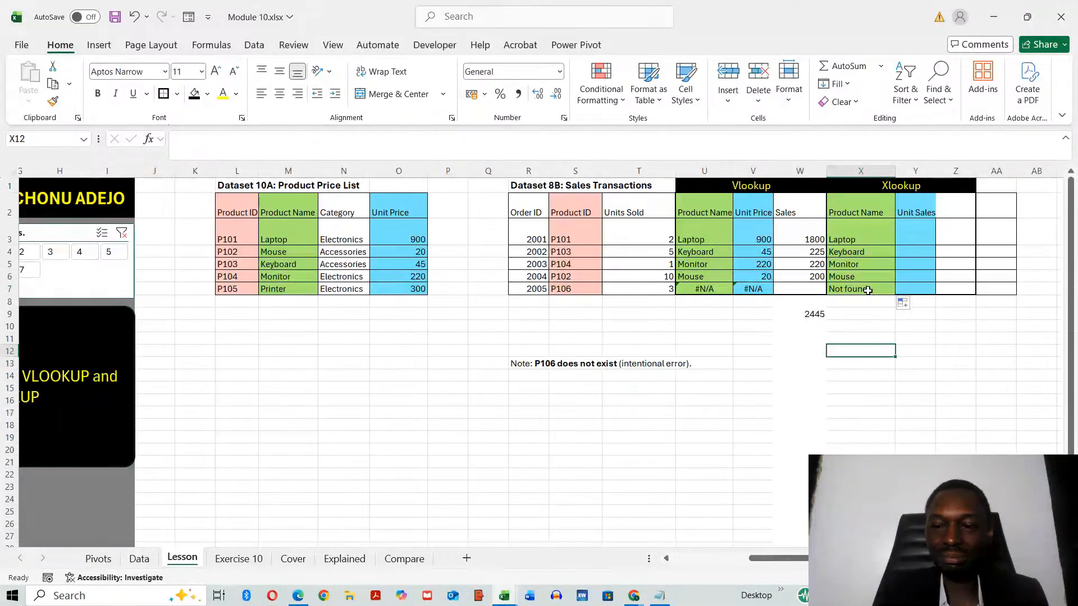
left_click(884, 397)
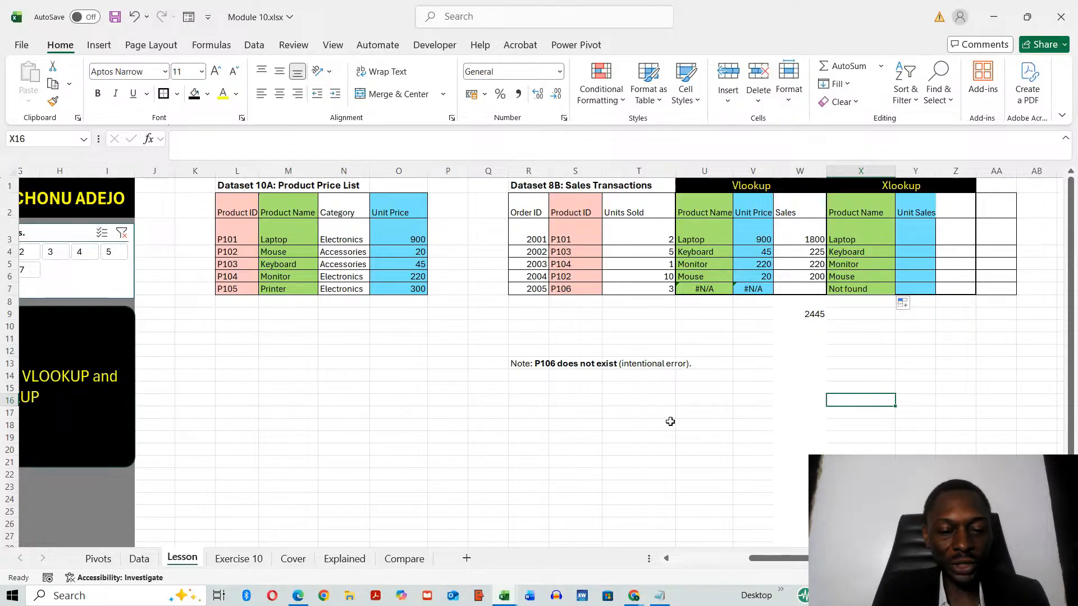
Consult the VLOOKUP vs XLOOKUP diagram on the Explained sheet, and slightly widen the Unit Sales column Y on the Lesson sheet.
left_click(345, 558)
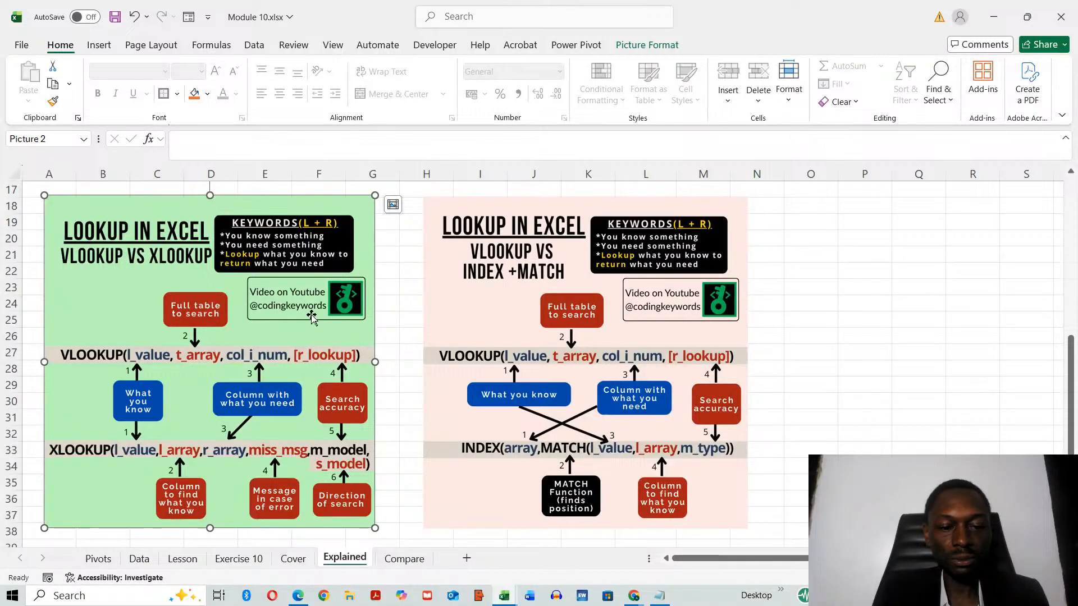
left_click(183, 558)
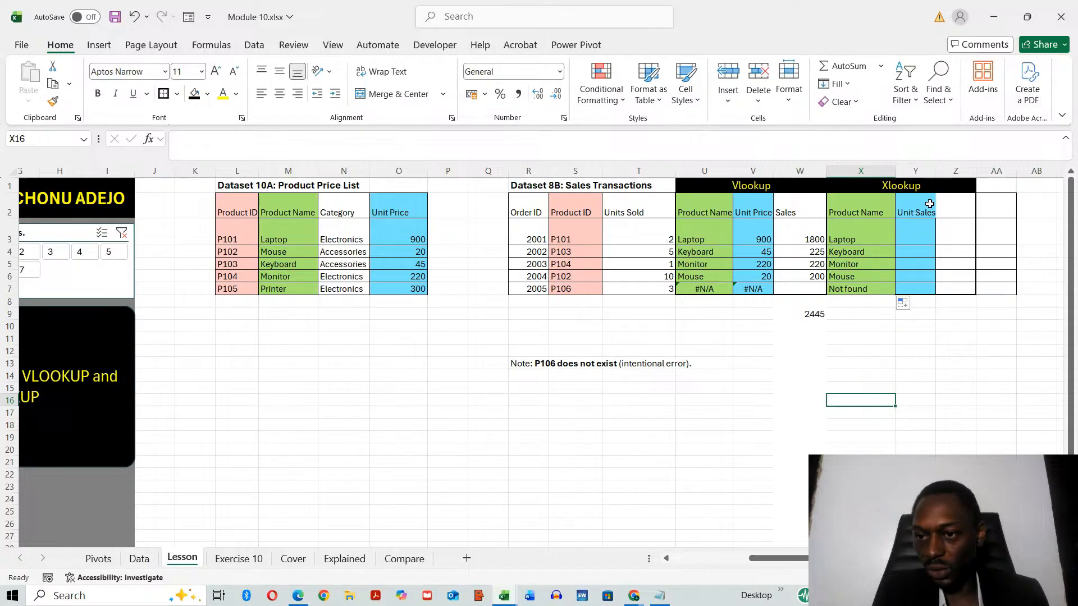
left_click_drag(935, 171, 944, 170)
left_click(917, 238)
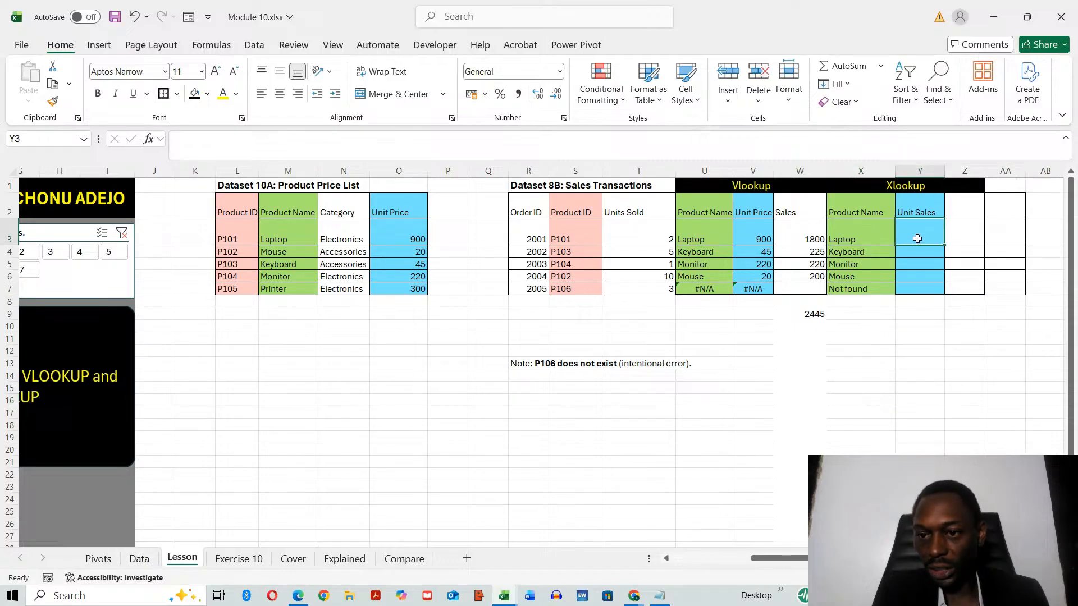
type("=")
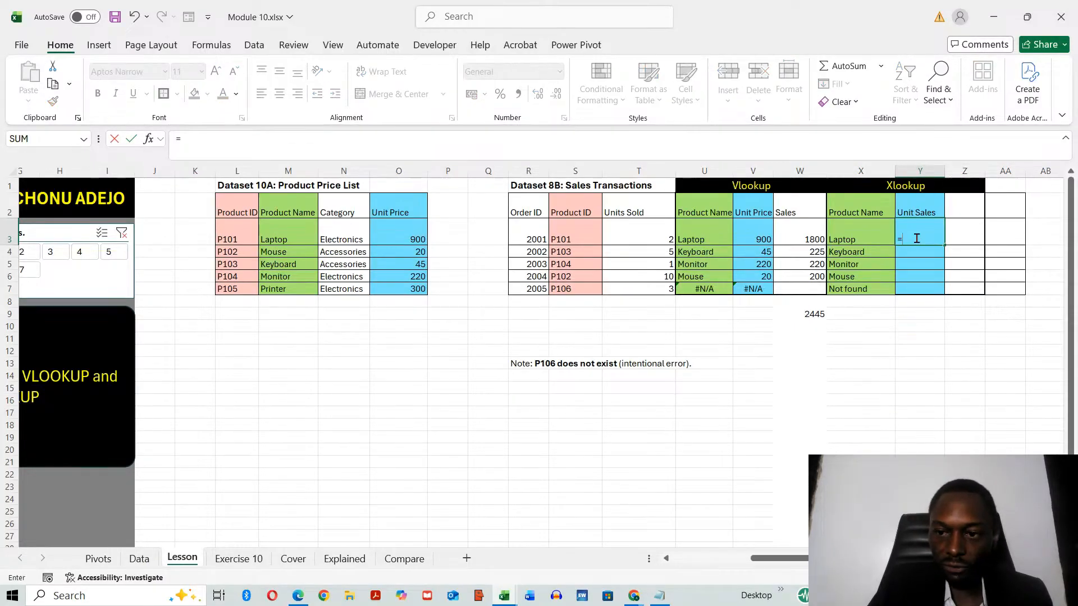
key("Escape")
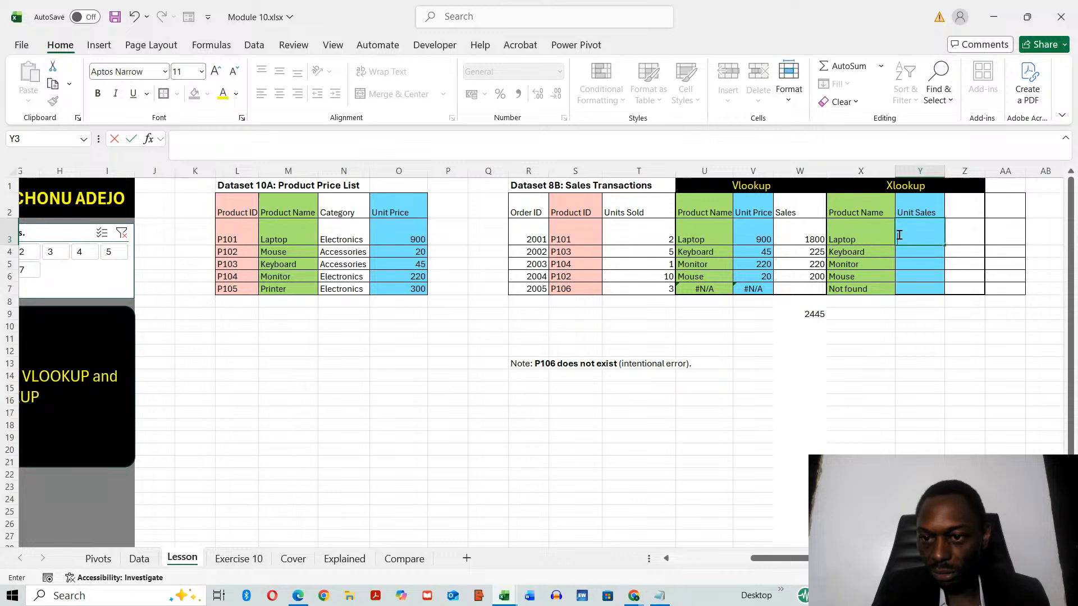
Copy the full XLOOKUP formula text from X3, leaving the cell's formula as it is.
left_click(875, 233)
left_click_drag(469, 135, 99, 128)
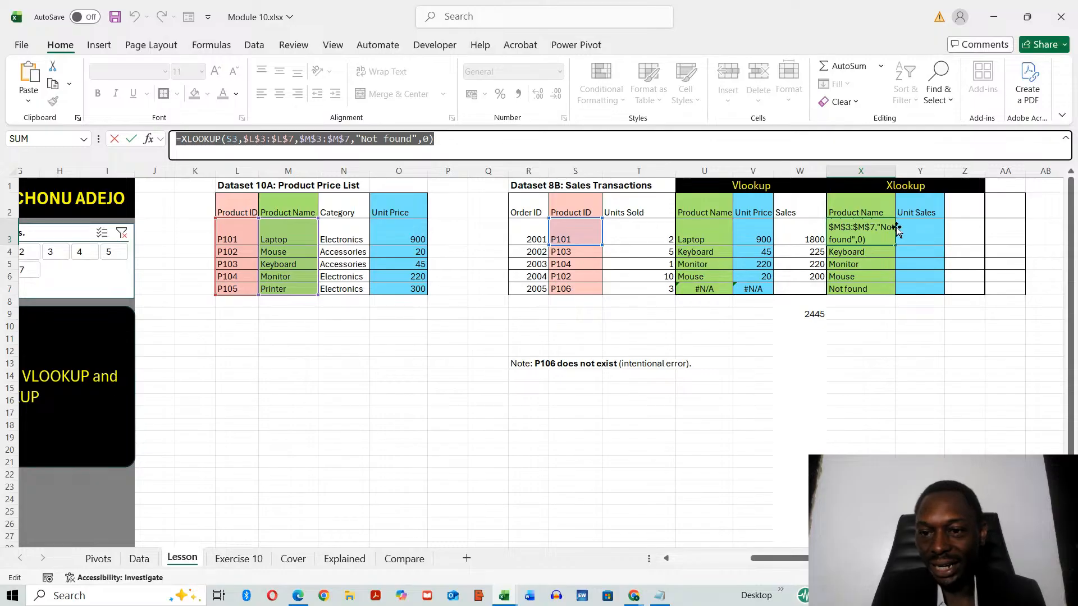
left_click(473, 140)
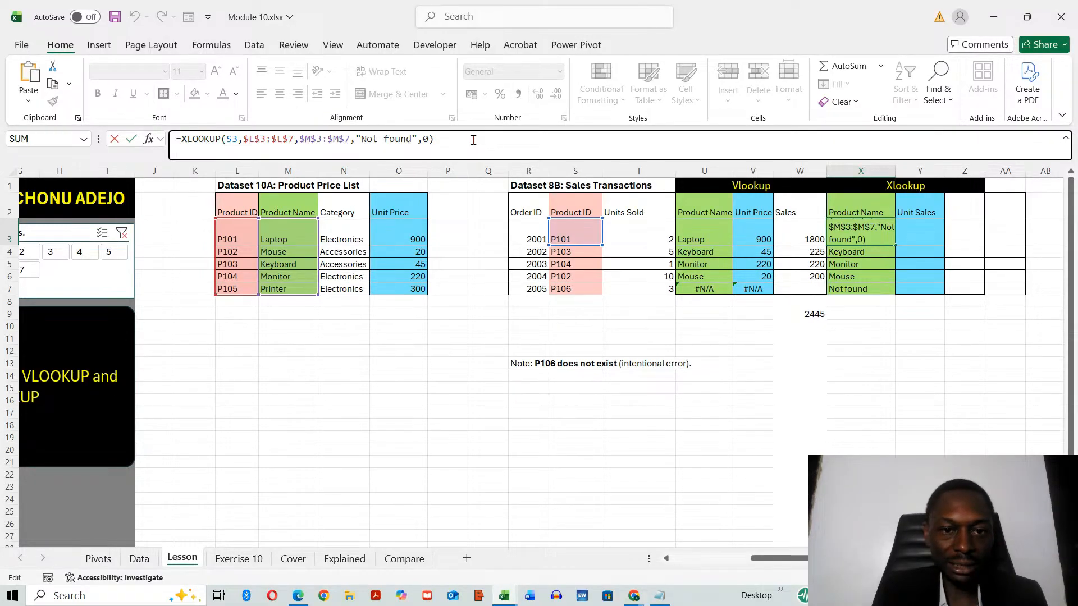
left_click_drag(474, 140, 130, 128)
key("ctrl+c")
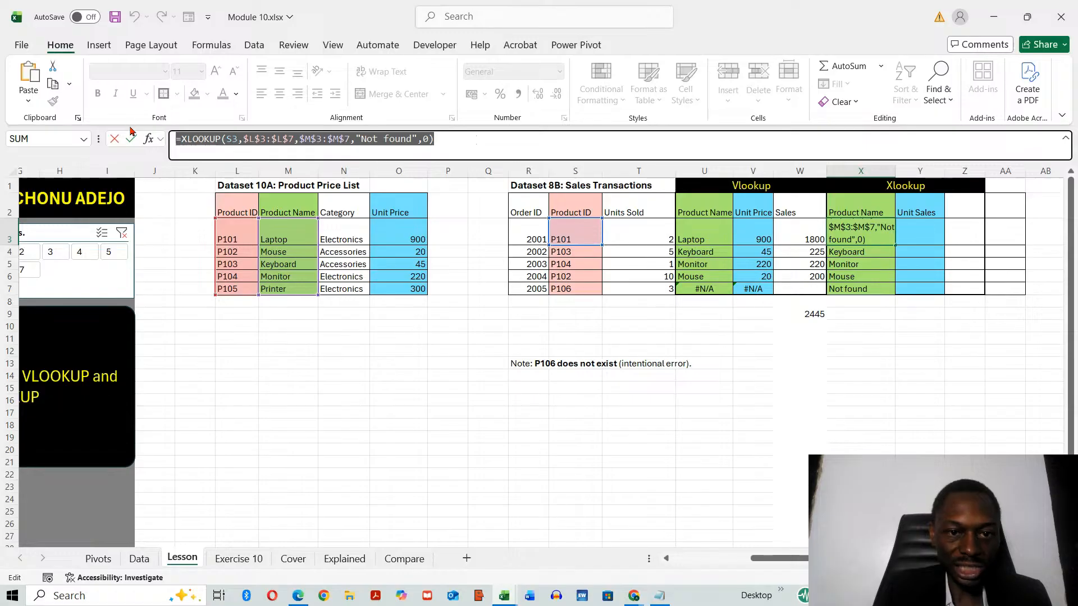
key("Return")
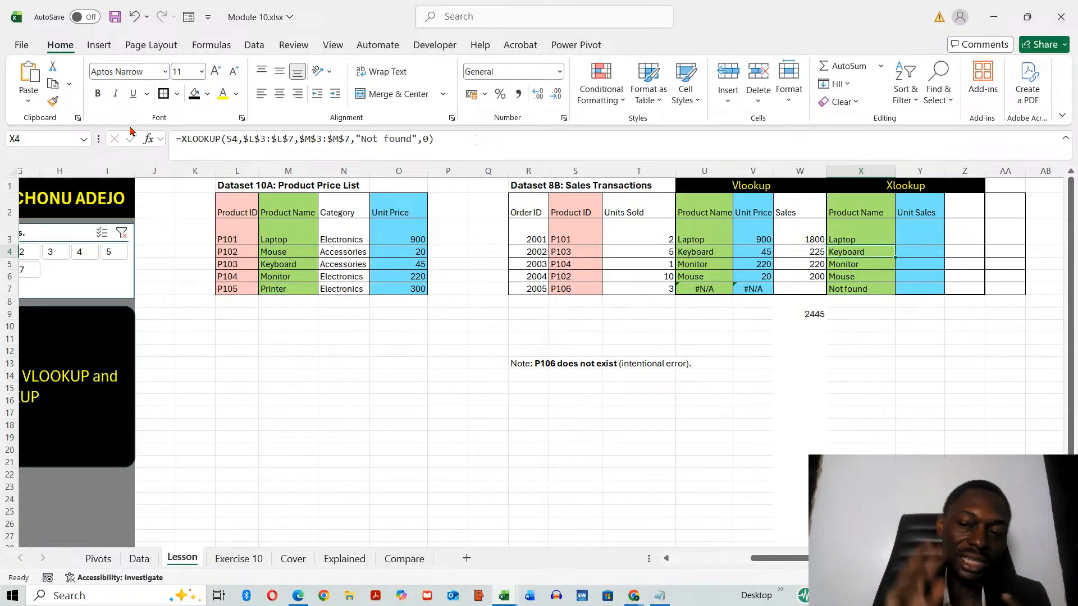
Paste the copied XLOOKUP formula text into Y3, the first Unit Sales cell under Xlookup.
left_click(931, 223)
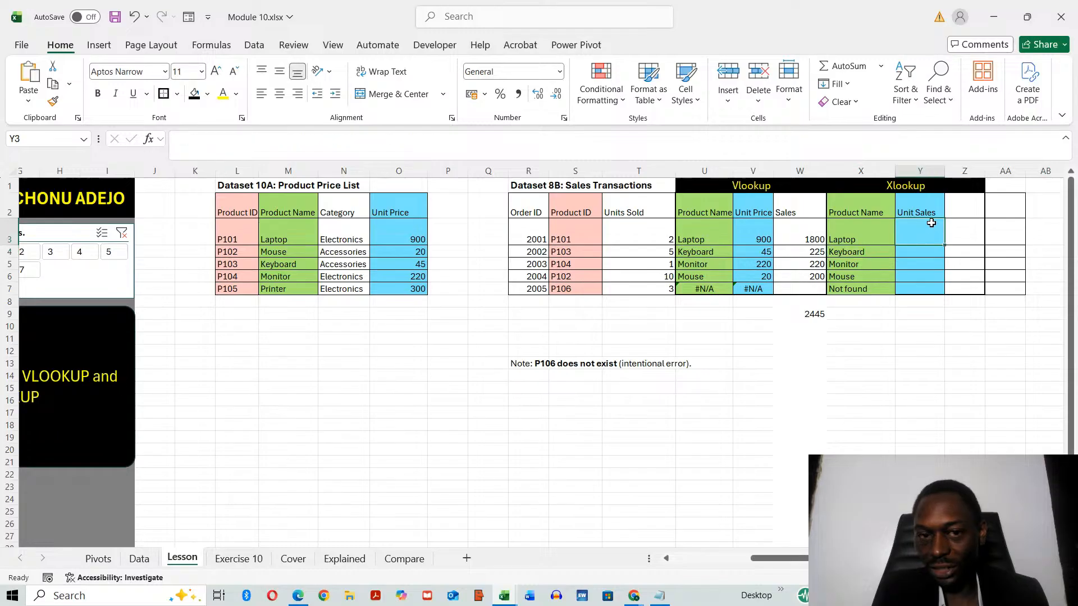
left_click(496, 149)
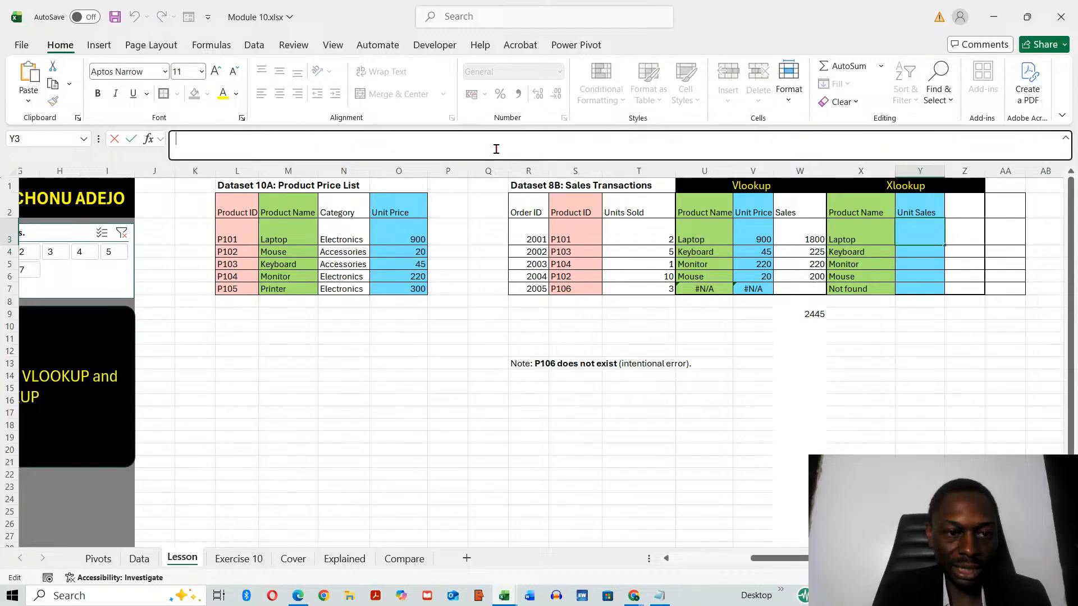
key("ctrl+v")
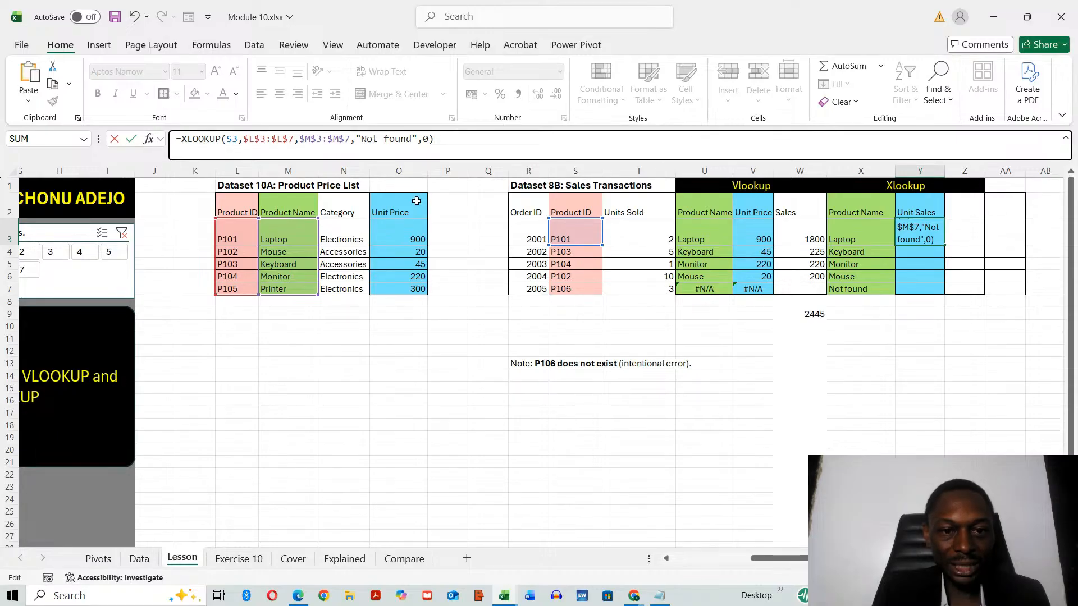
Change the return array in Y3's XLOOKUP formula to the unit prices $O$3:$O$7, enter it and reselect Y3.
left_click(311, 144)
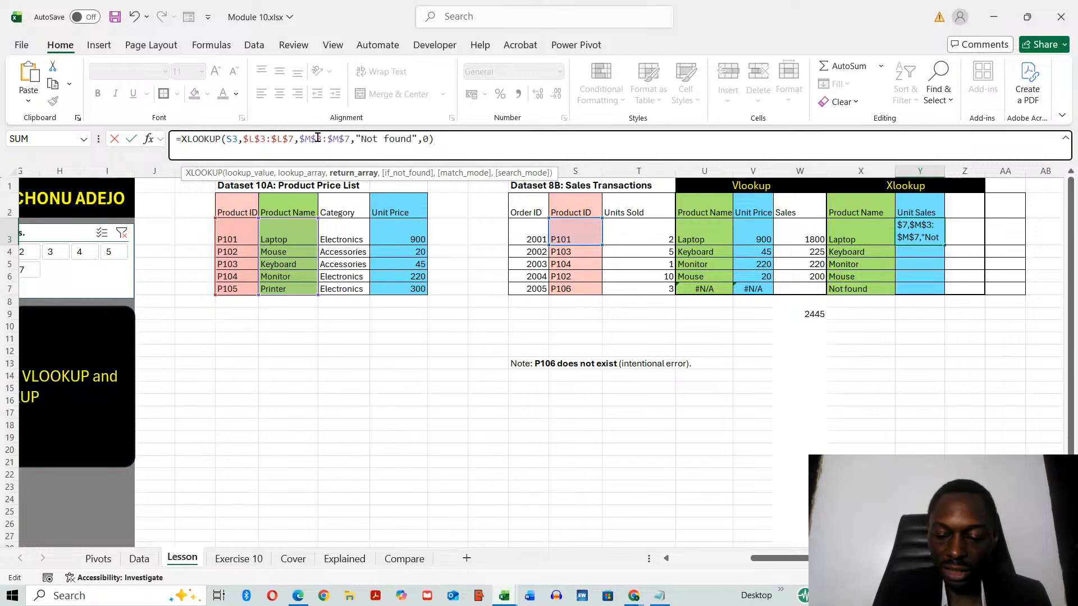
key("BackSpace")
type("O")
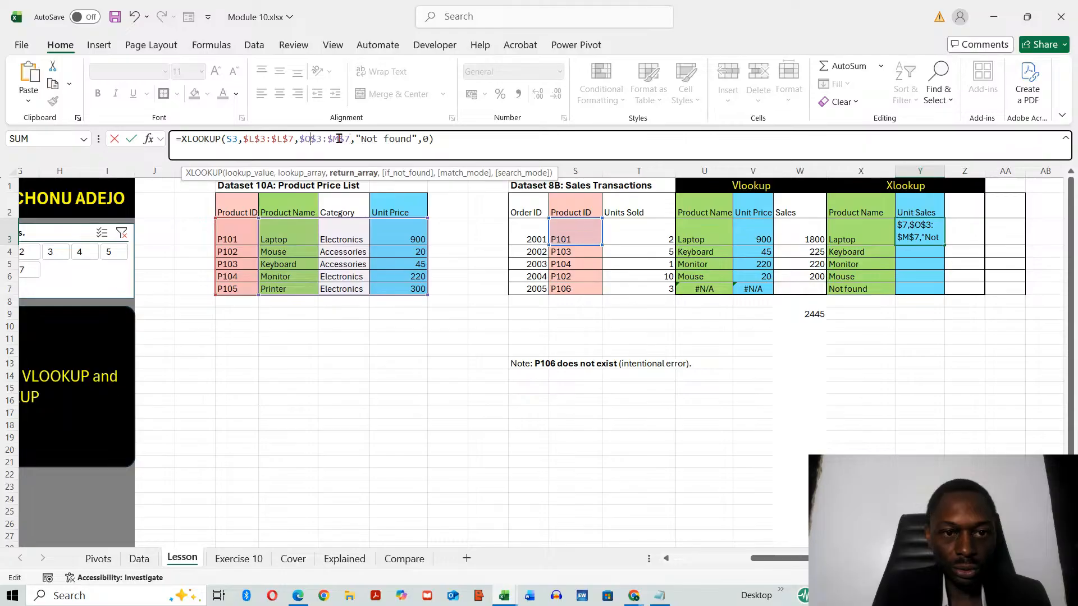
key("BackSpace")
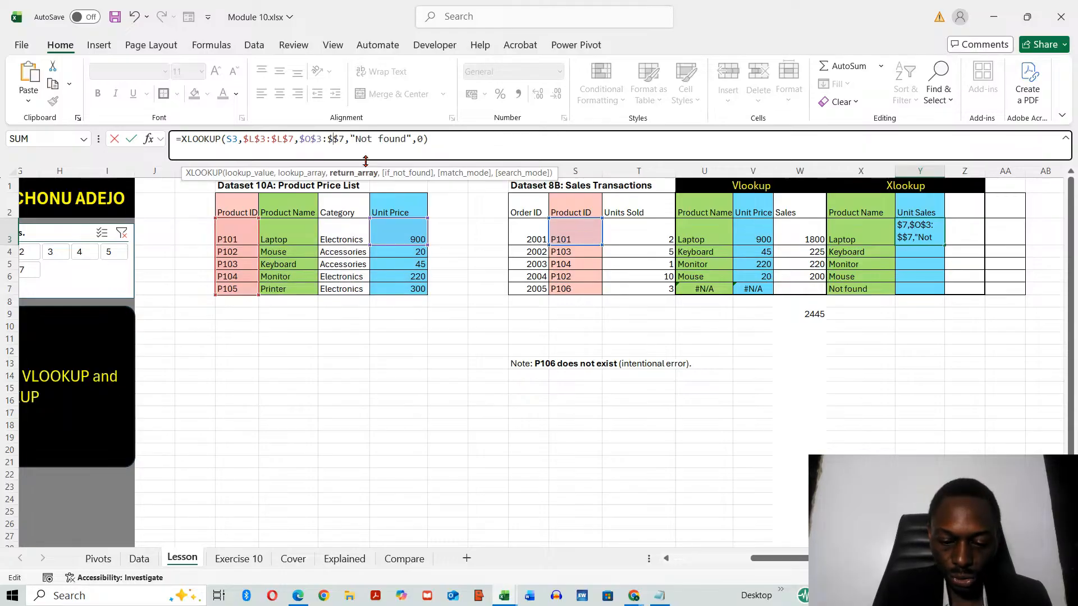
type("O")
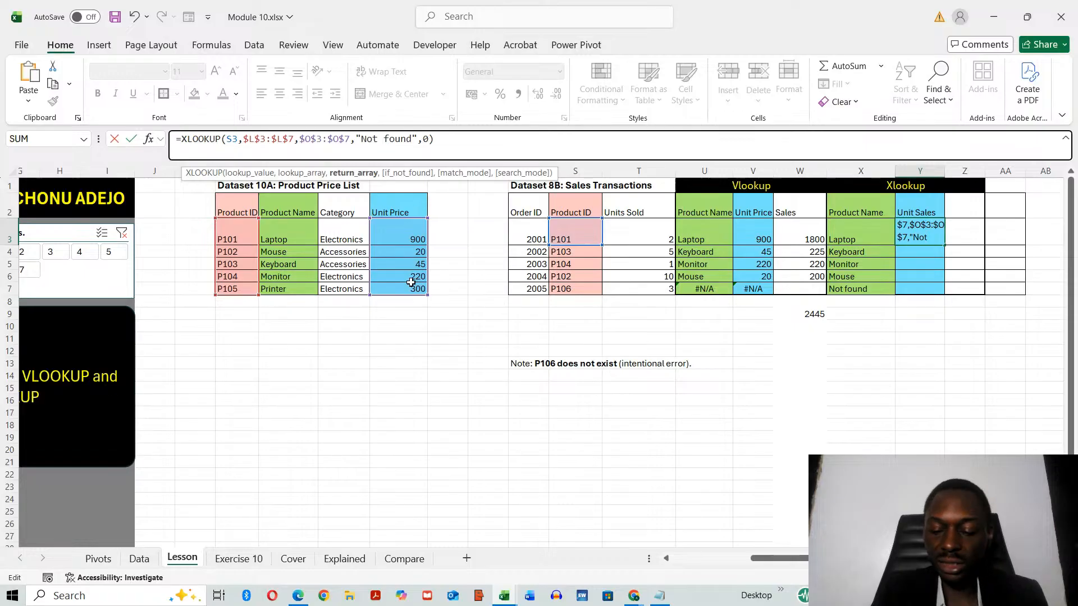
key("Return")
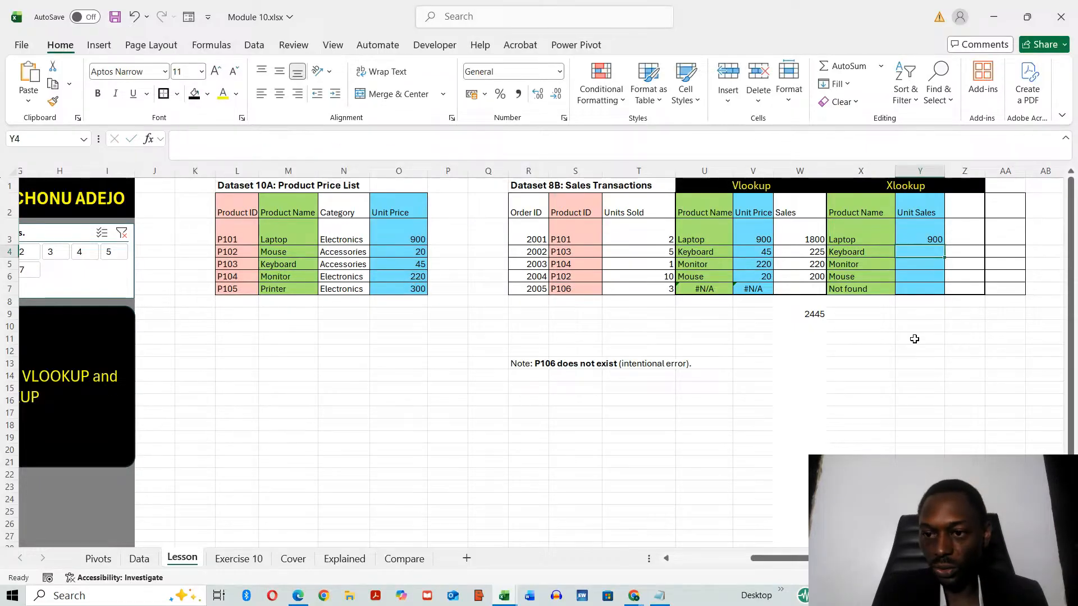
left_click(921, 225)
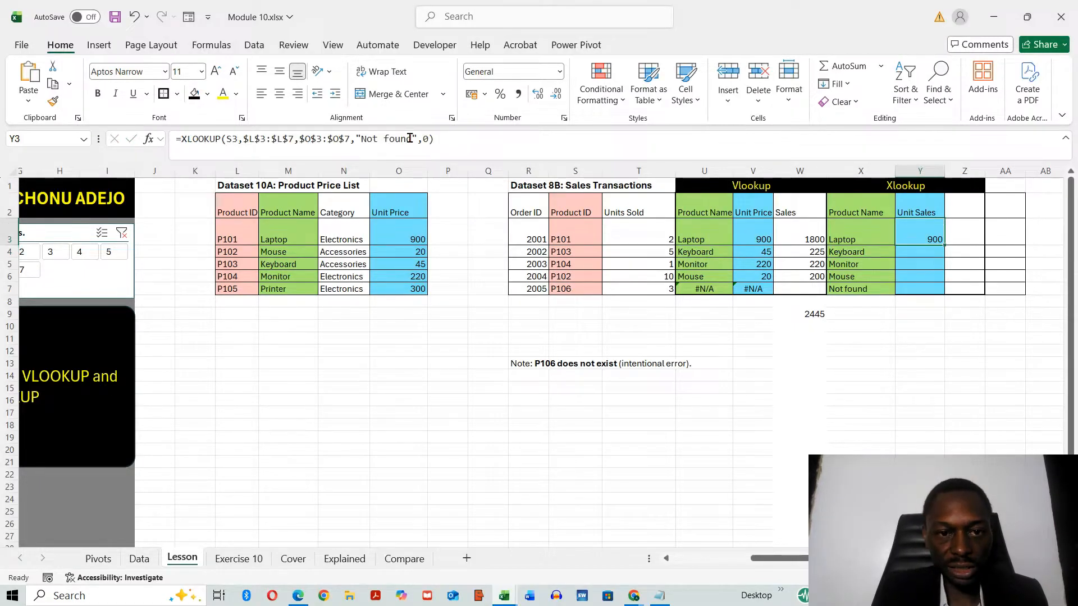
Replace the "Not found" if_not_found argument in Y3's XLOOKUP formula with 0 and enter the formula.
left_click(410, 138)
key("BackSpace")
key("BackSpace")
key("BackSpace")
key("BackSpace")
key("BackSpace")
key("BackSpace")
key("BackSpace")
key("BackSpace")
key("BackSpace")
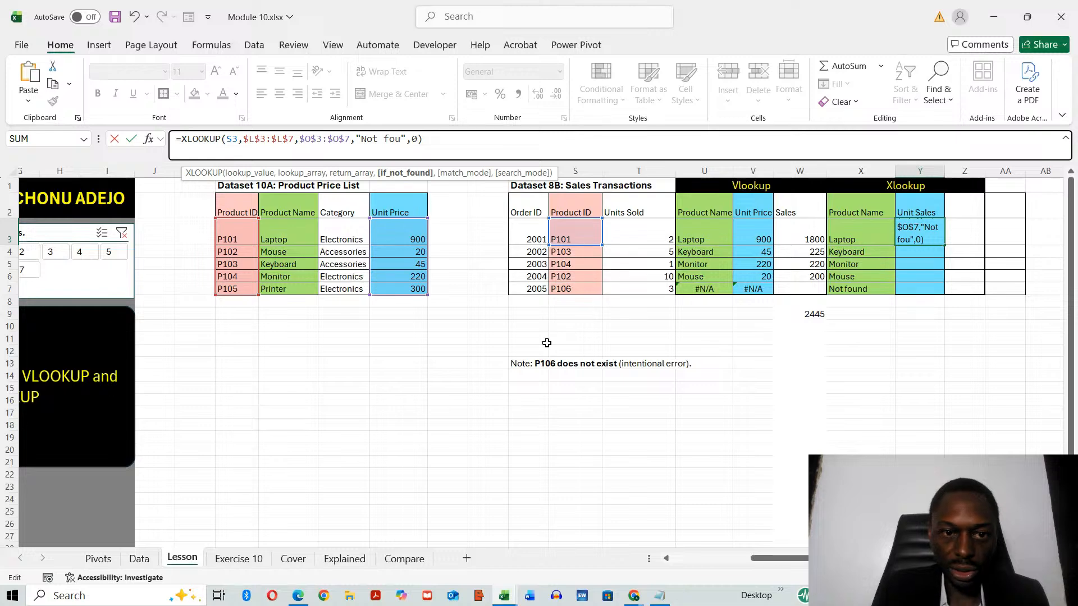
key("BackSpace")
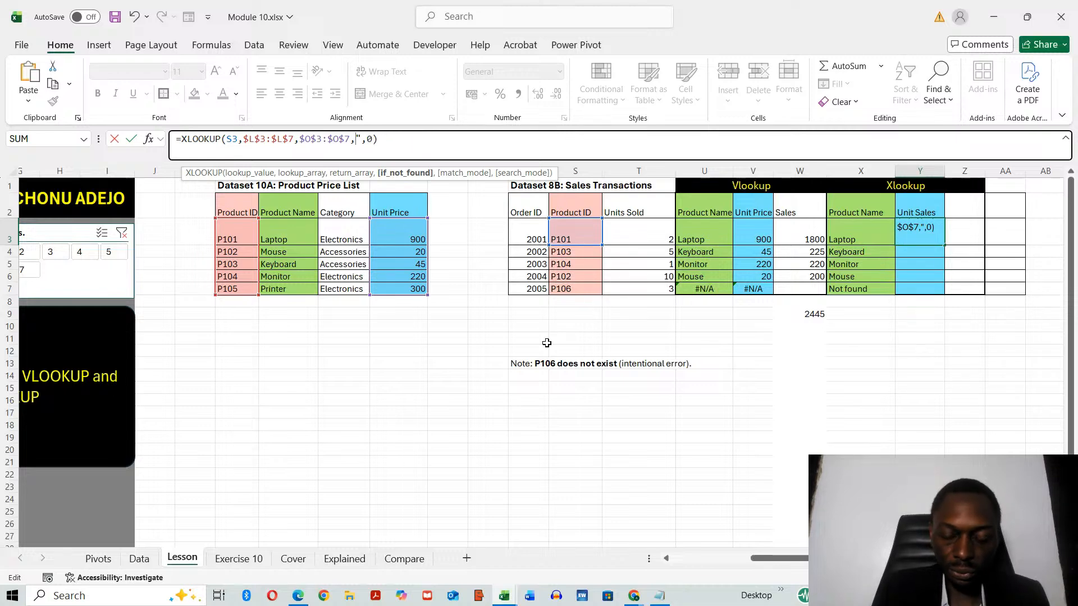
key("Delete")
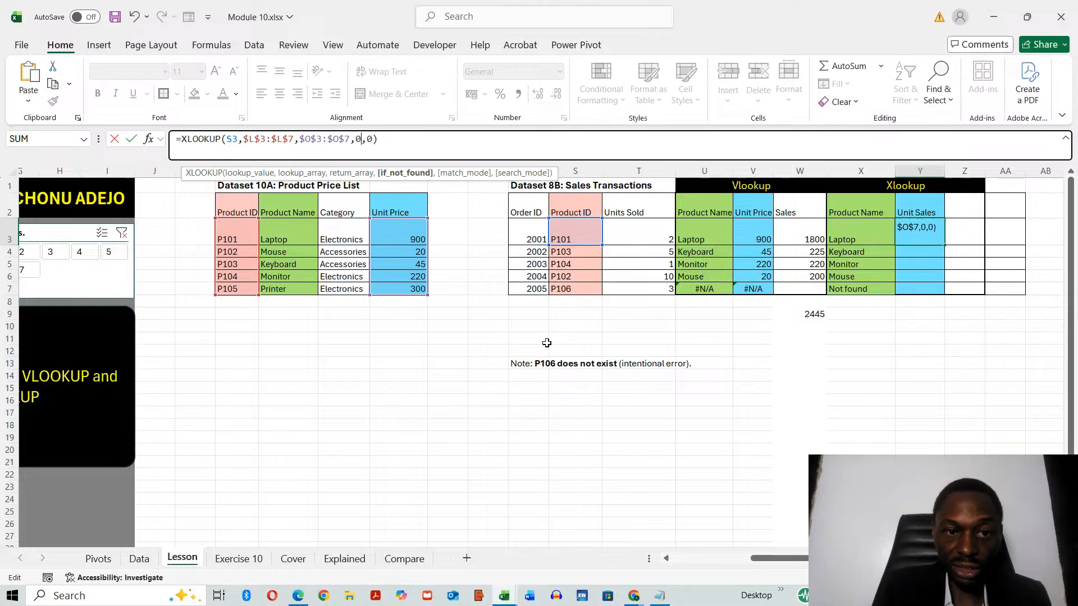
key("Return")
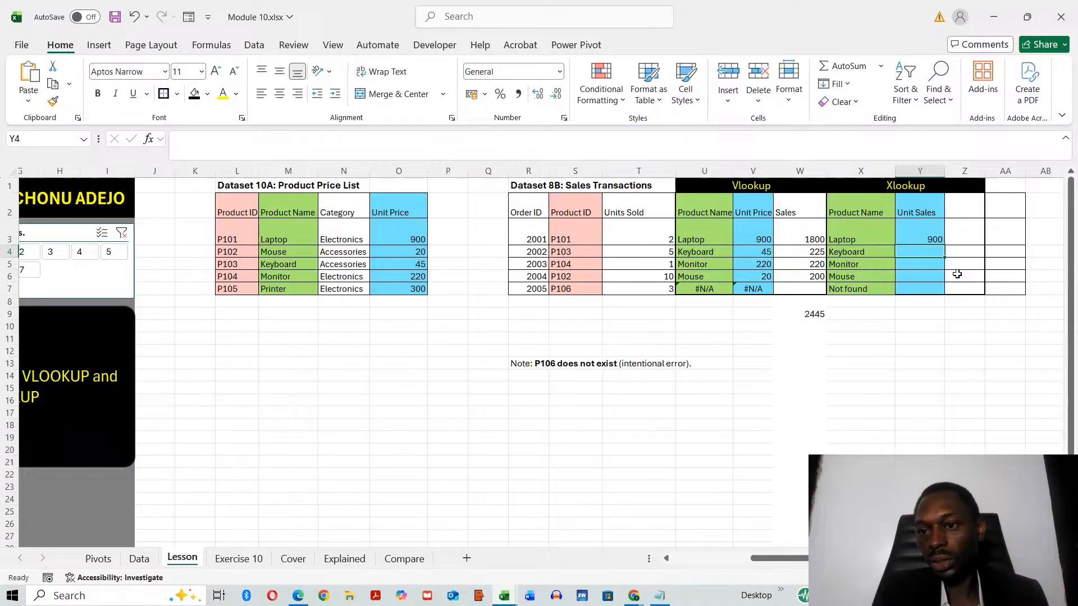
Fill the XLOOKUP formula from Y3 down to Y7 and check the copied formula in Y7.
left_click(910, 223)
left_click_drag(945, 243, 945, 291)
left_click(962, 403)
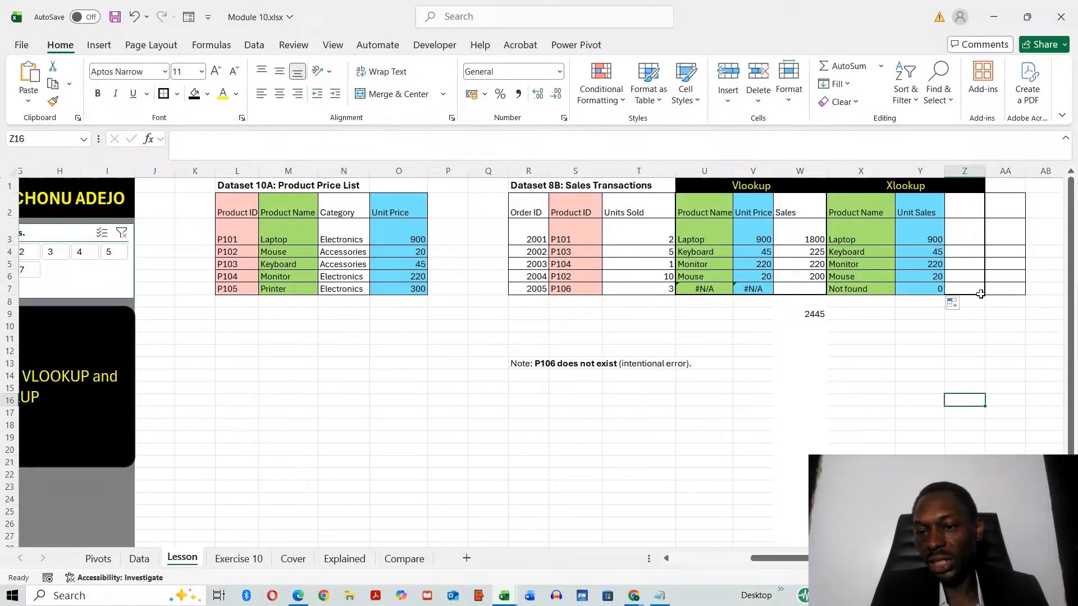
left_click(939, 289)
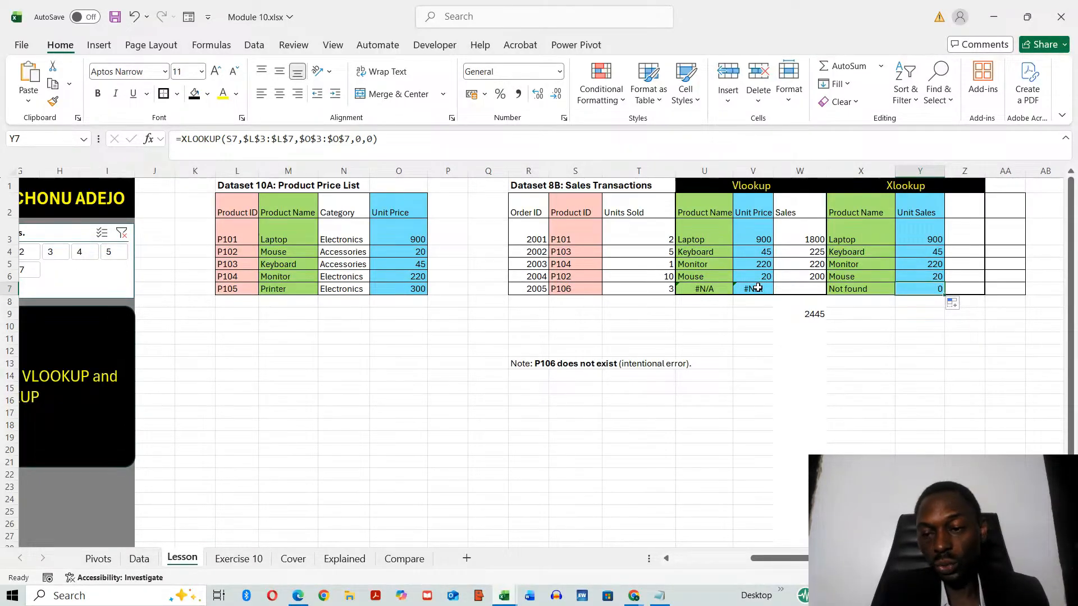
left_click(967, 375)
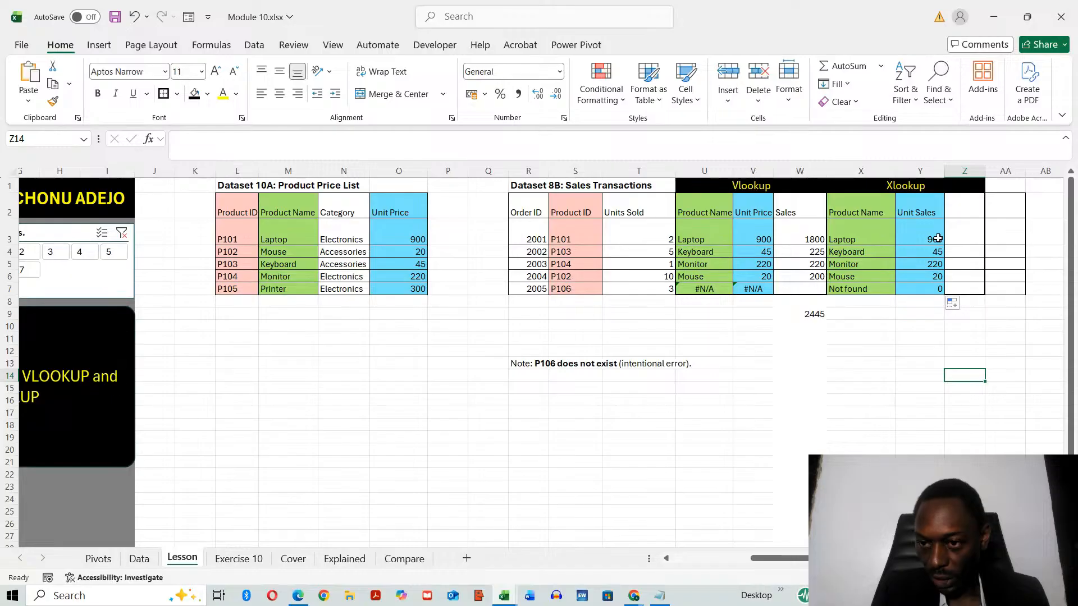
left_click_drag(938, 238, 938, 289)
left_click(942, 338)
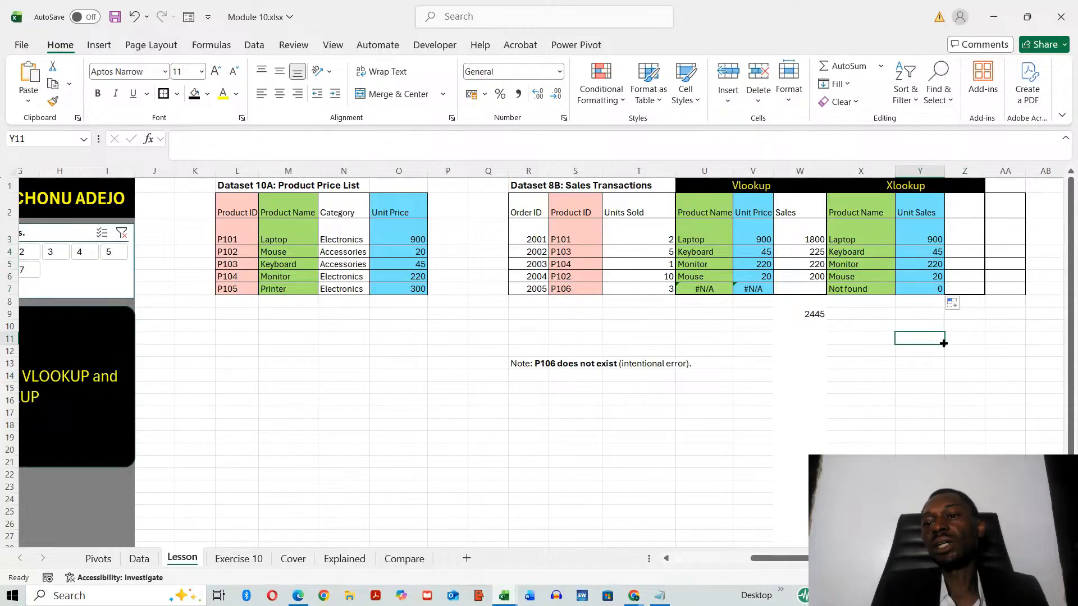
Enter the header Sales in Z2 and change the header in Y2 to Unit Sold.
left_click(976, 209)
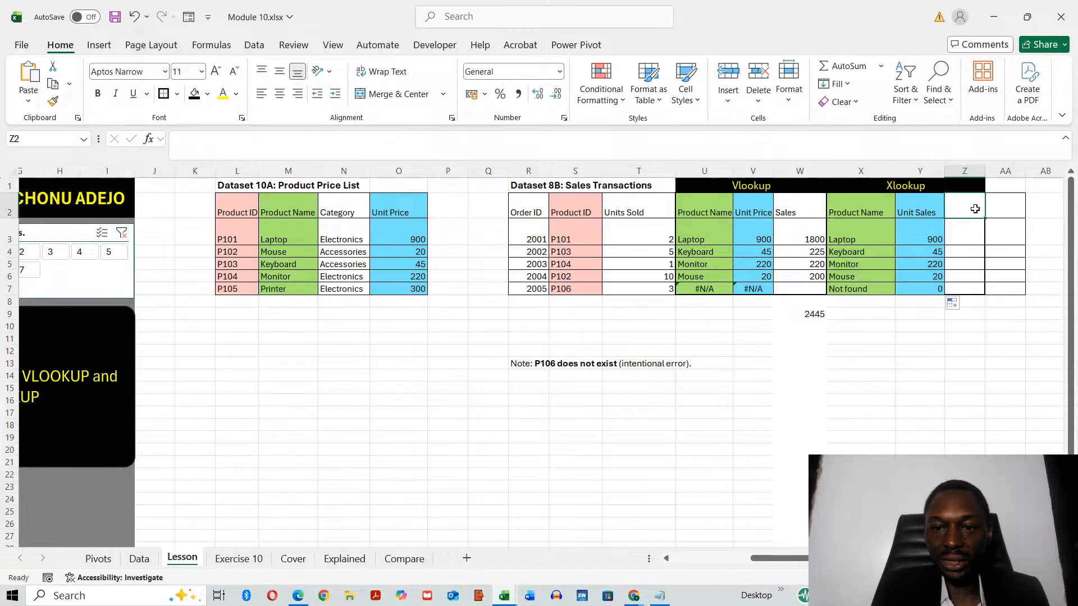
type("Sales")
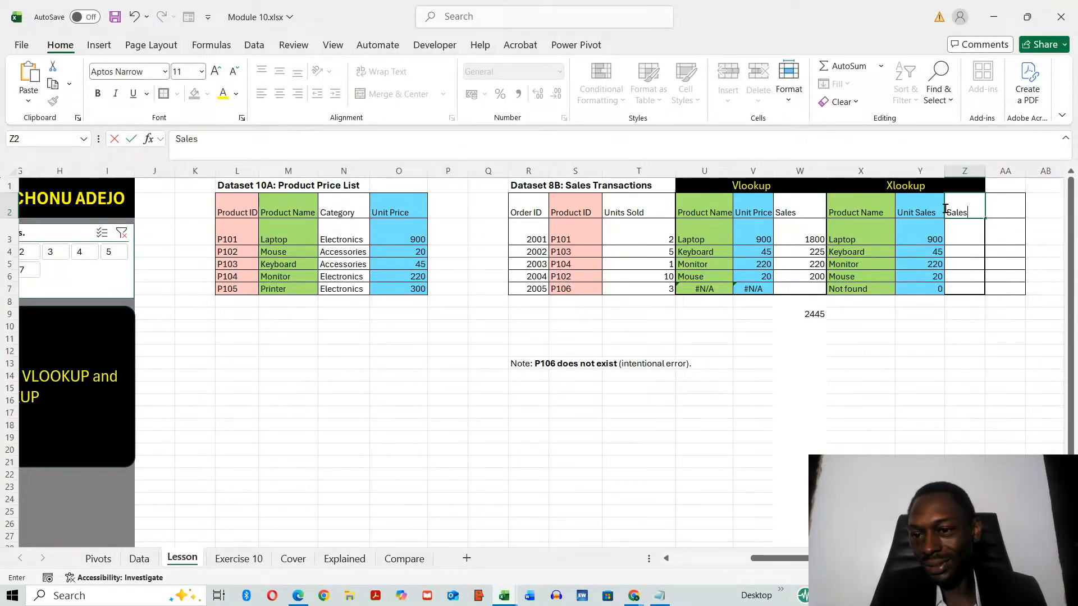
left_click(919, 208)
double_click(935, 209)
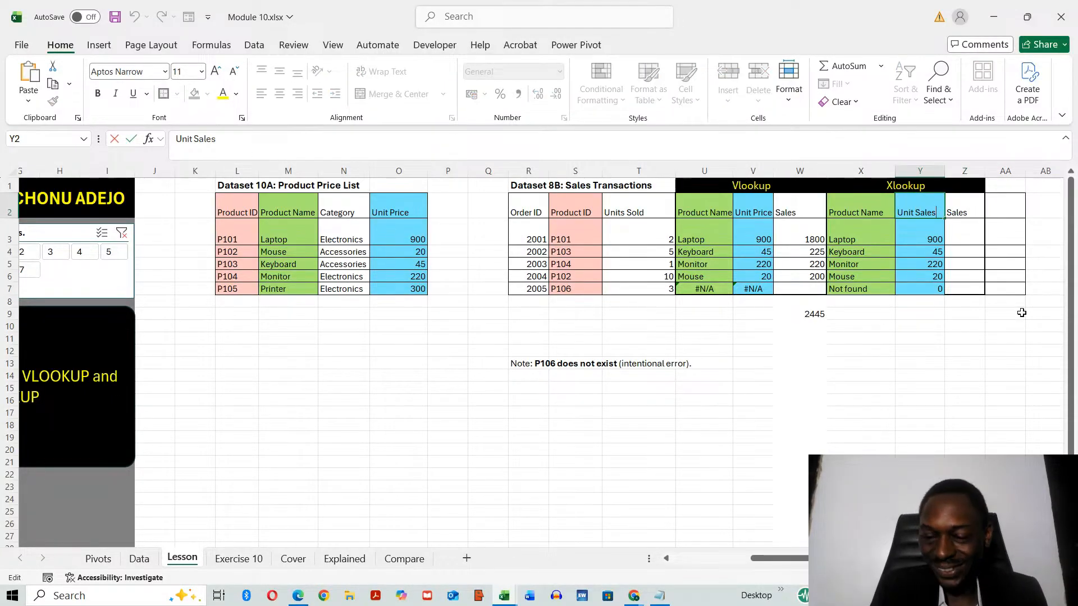
key("BackSpace")
key("BackSpace")
key("BackSpace")
key("BackSpace")
type("old")
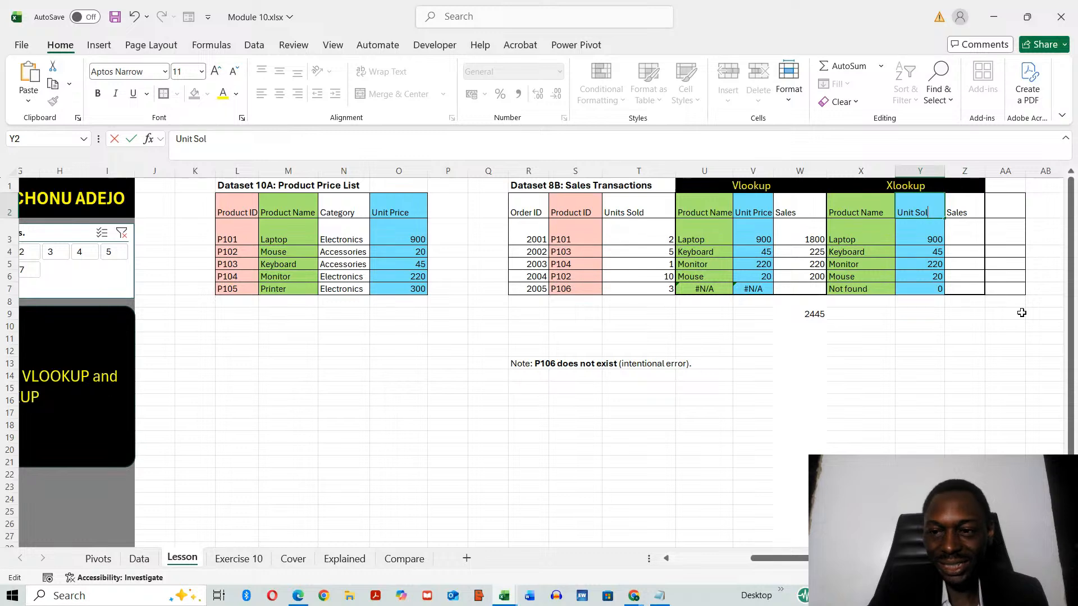
left_click(956, 367)
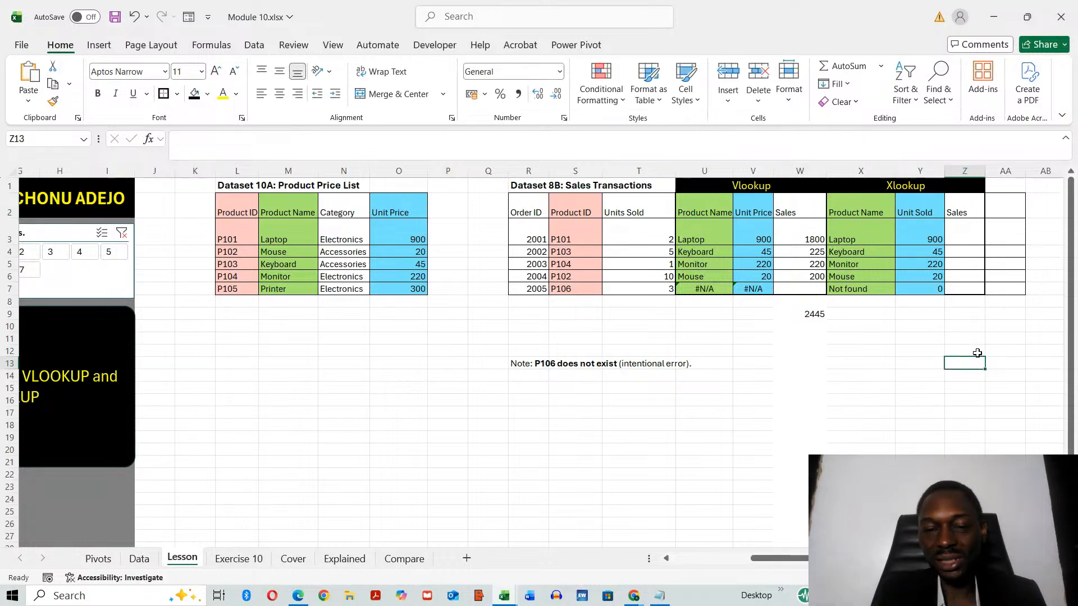
Go through points 2 to 7 of Lesson 10.4 on the Lesson sheet, reading each point's text.
scroll(977, 352, "left", 1)
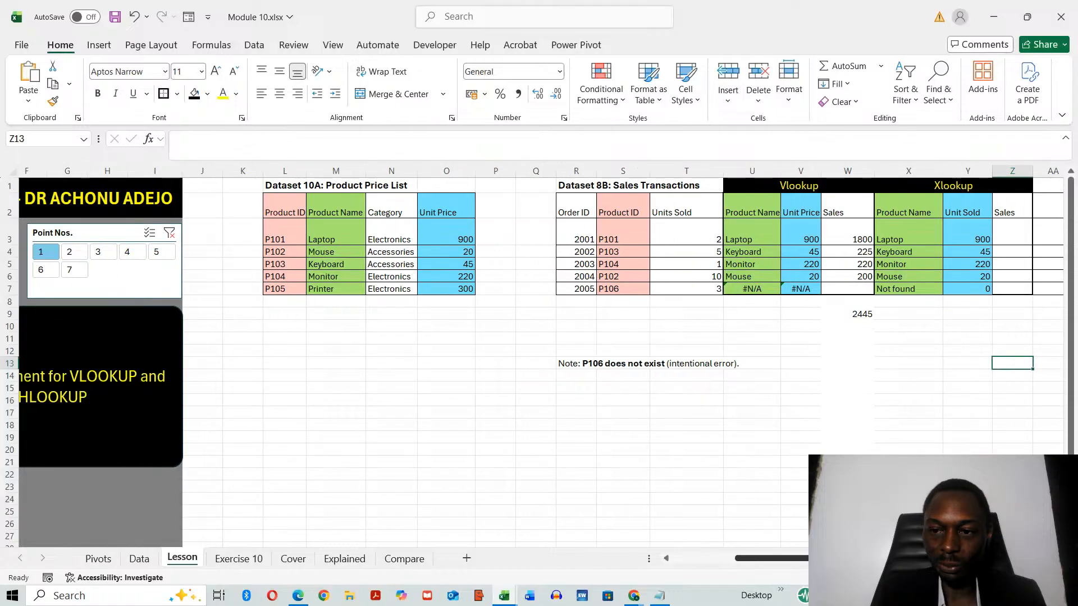
scroll(541, 355, "left", 3)
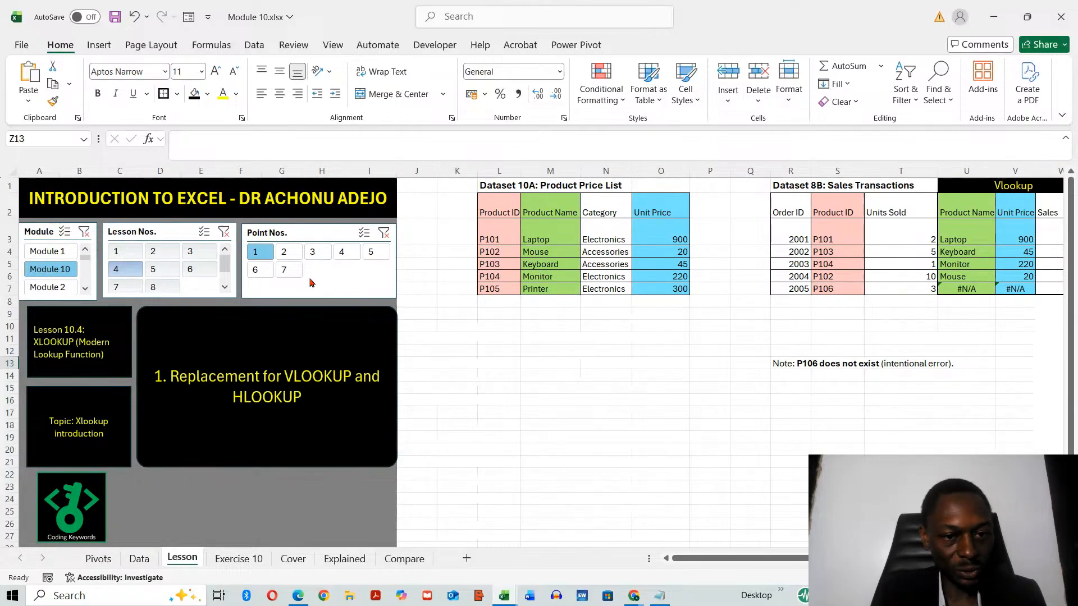
left_click(284, 256)
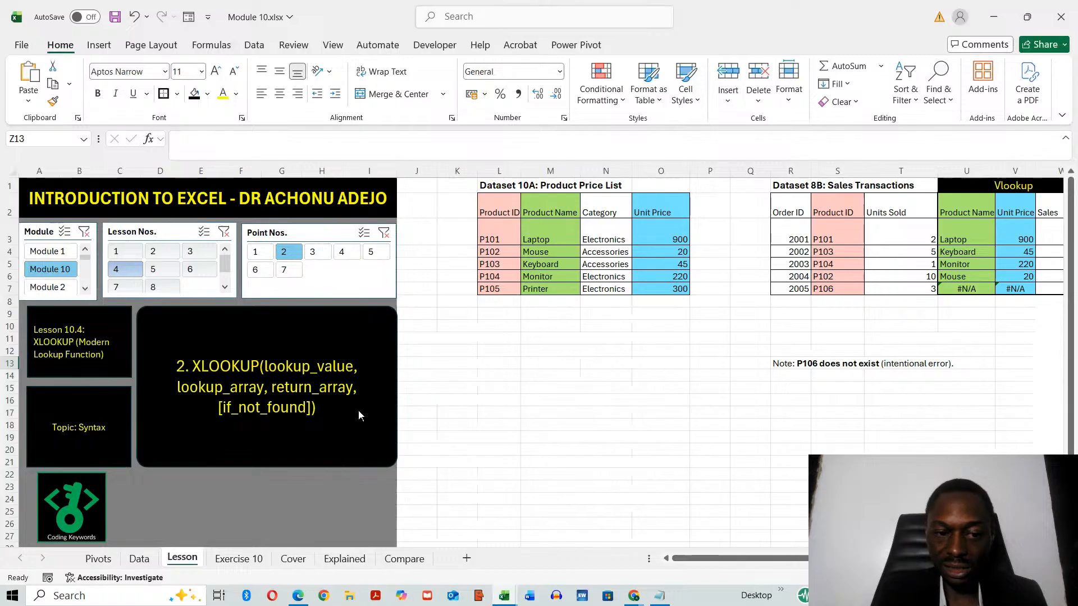
left_click(314, 254)
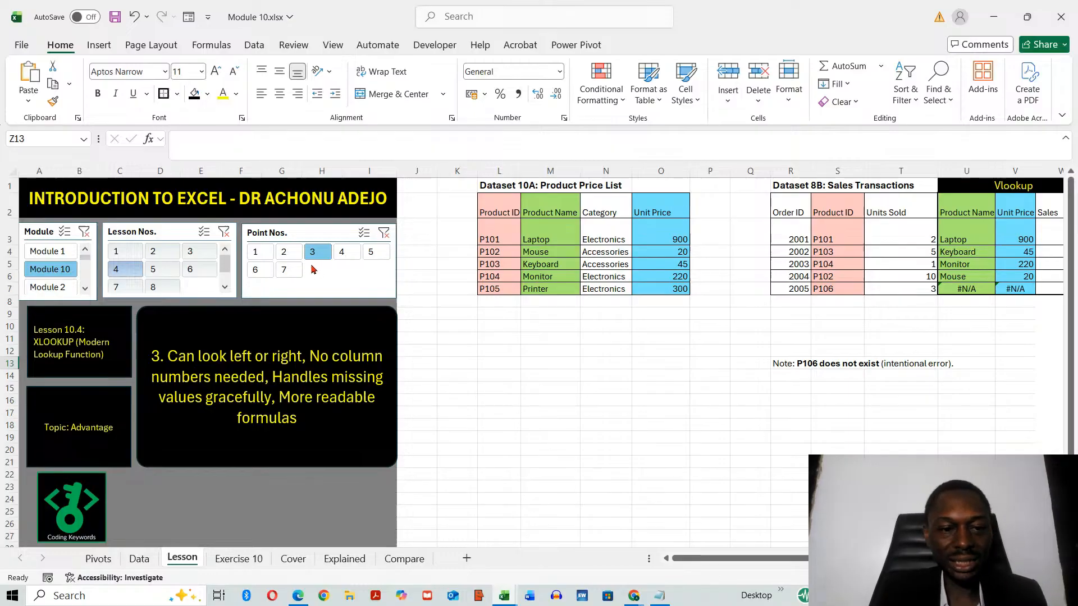
left_click(345, 254)
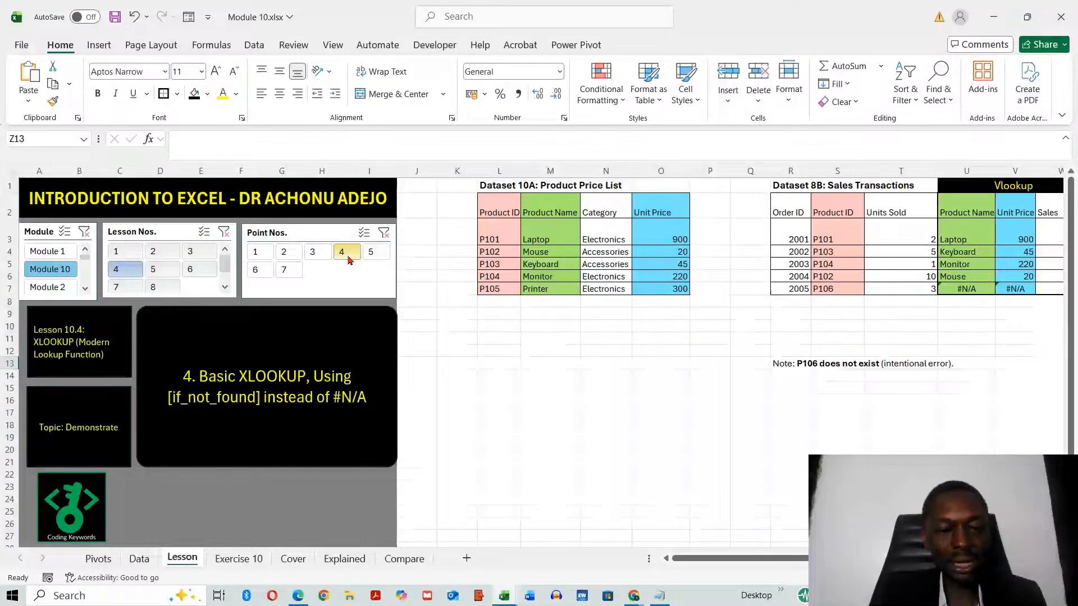
left_click(373, 254)
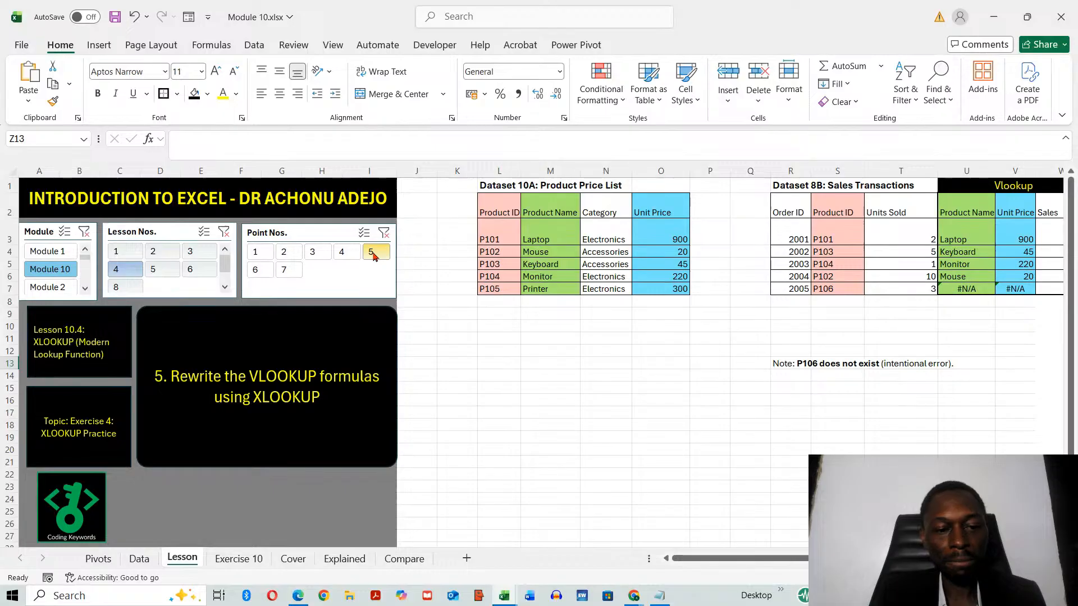
left_click(257, 270)
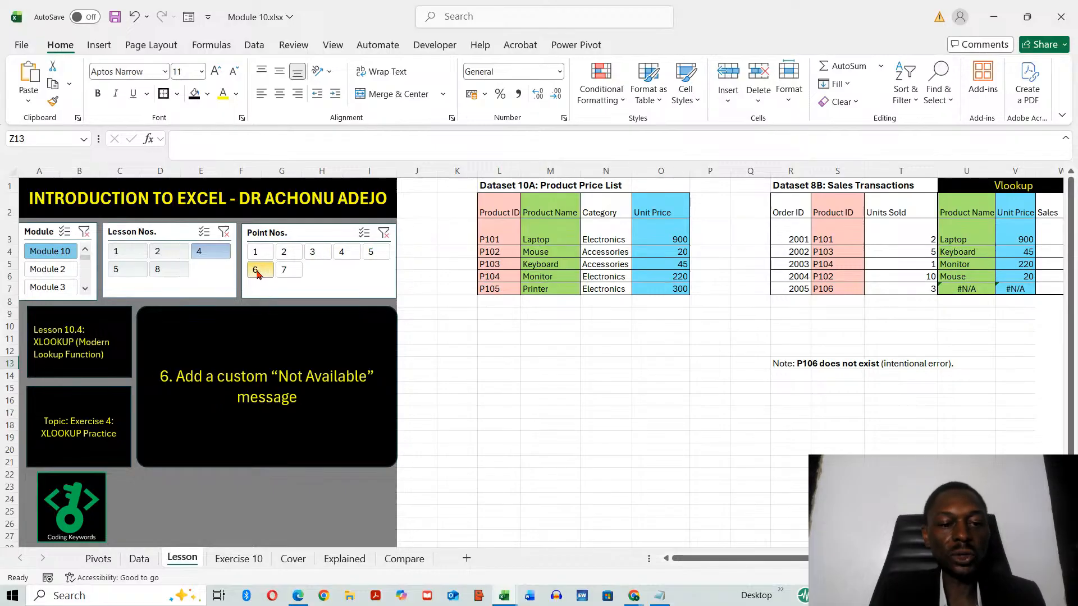
left_click(284, 271)
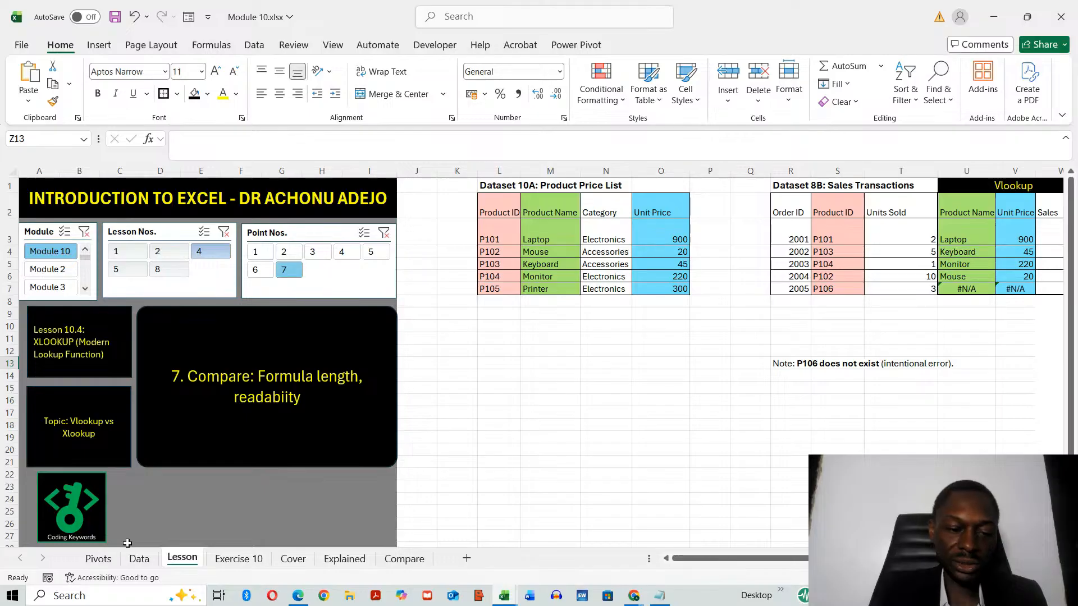
Review the VLOOKUP vs XLOOKUP diagram on the Explained sheet.
left_click(345, 558)
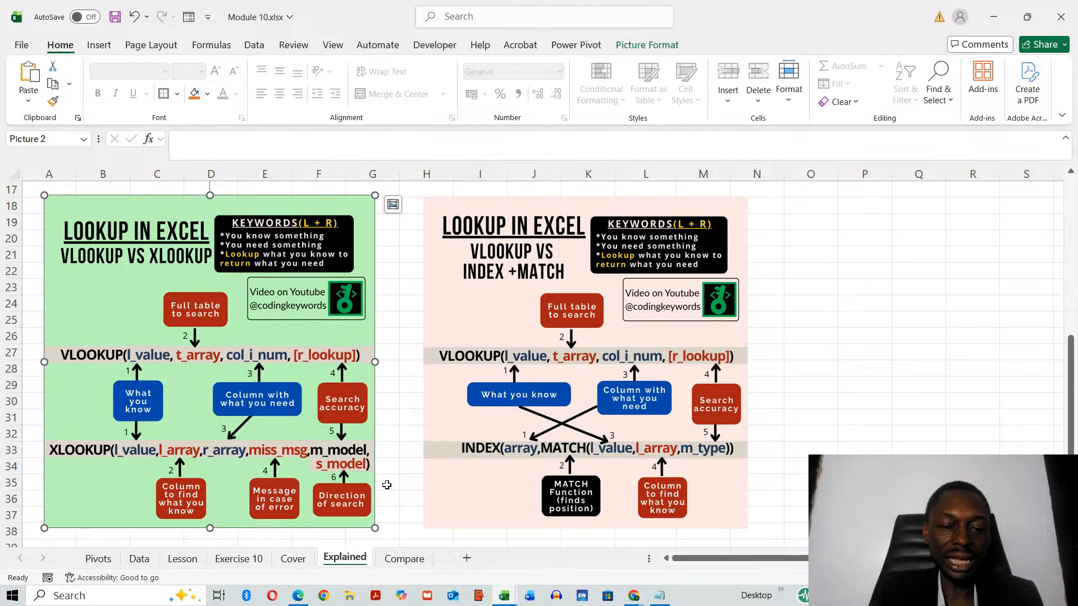
left_click(390, 334)
left_click(268, 373)
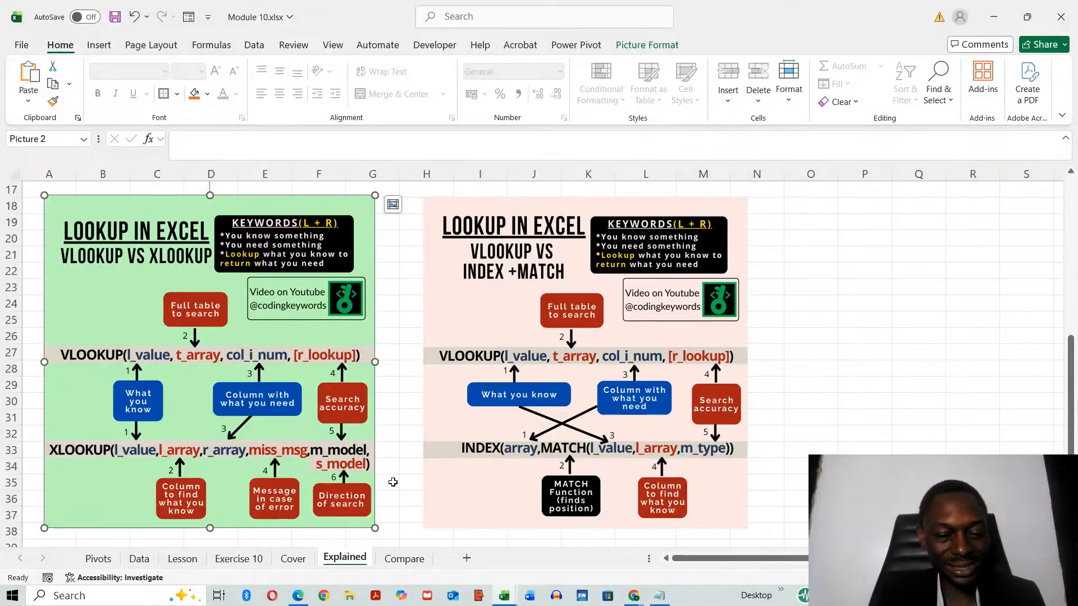
Check the YouTube Studio live stream in Chrome, return to the Module 10 workbook in Excel and deselect the diagram.
mouse_move(633, 597)
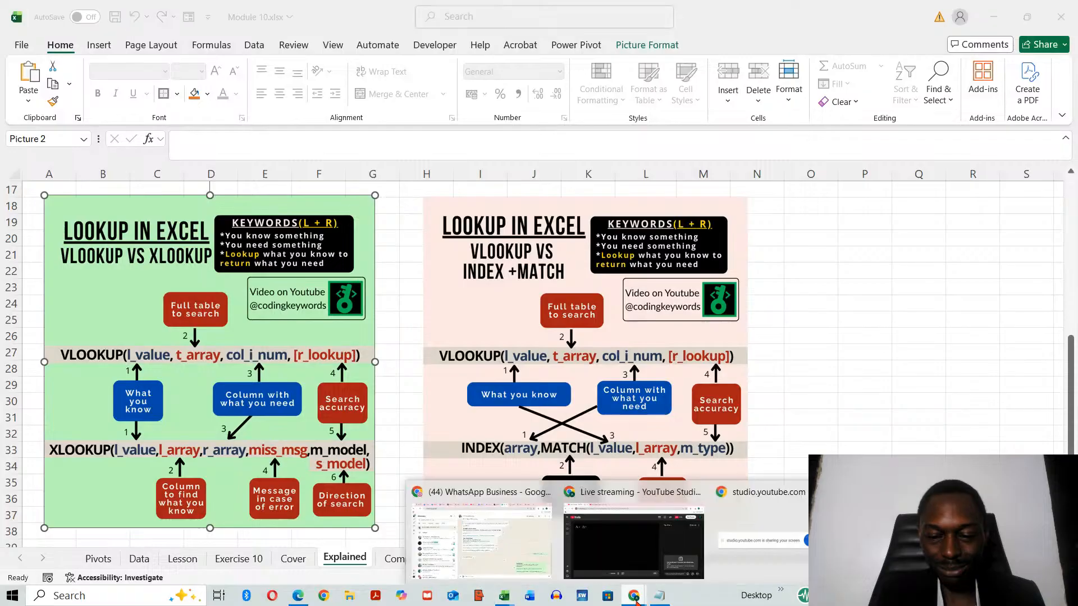
left_click(631, 569)
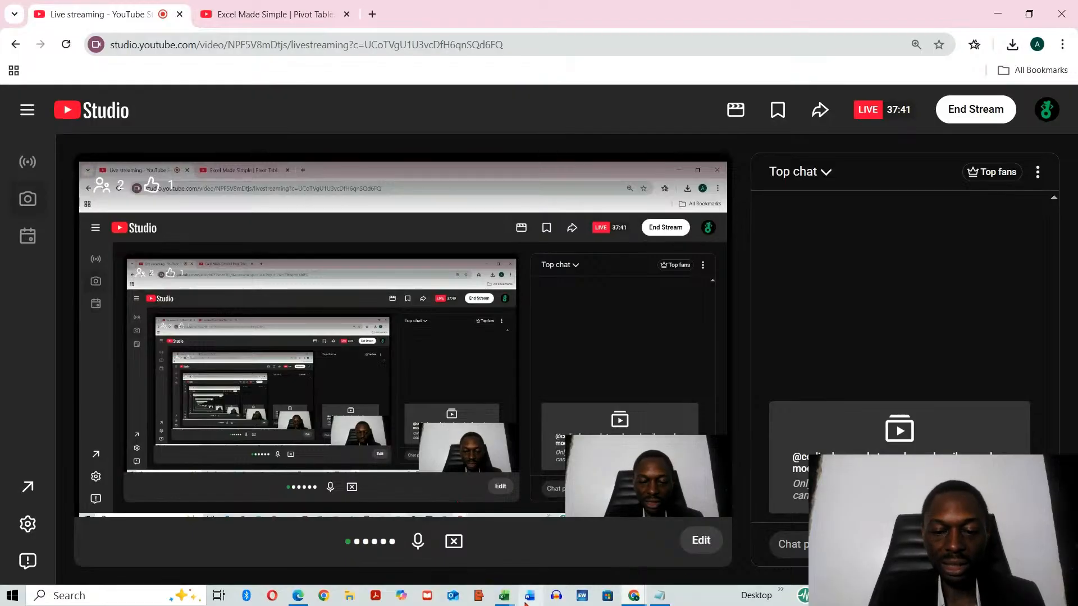
mouse_move(503, 596)
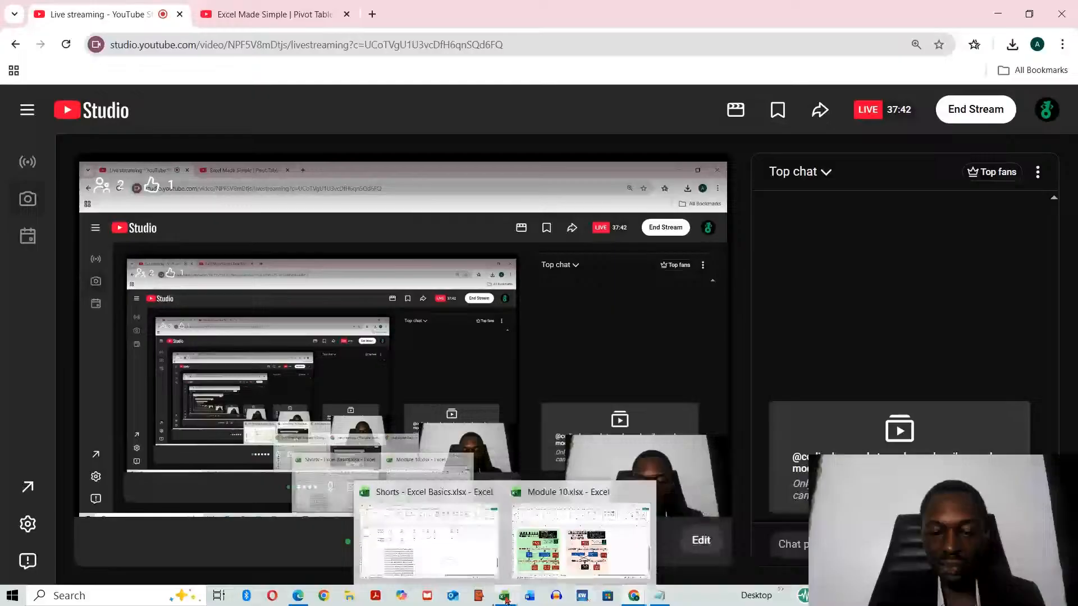
left_click(559, 542)
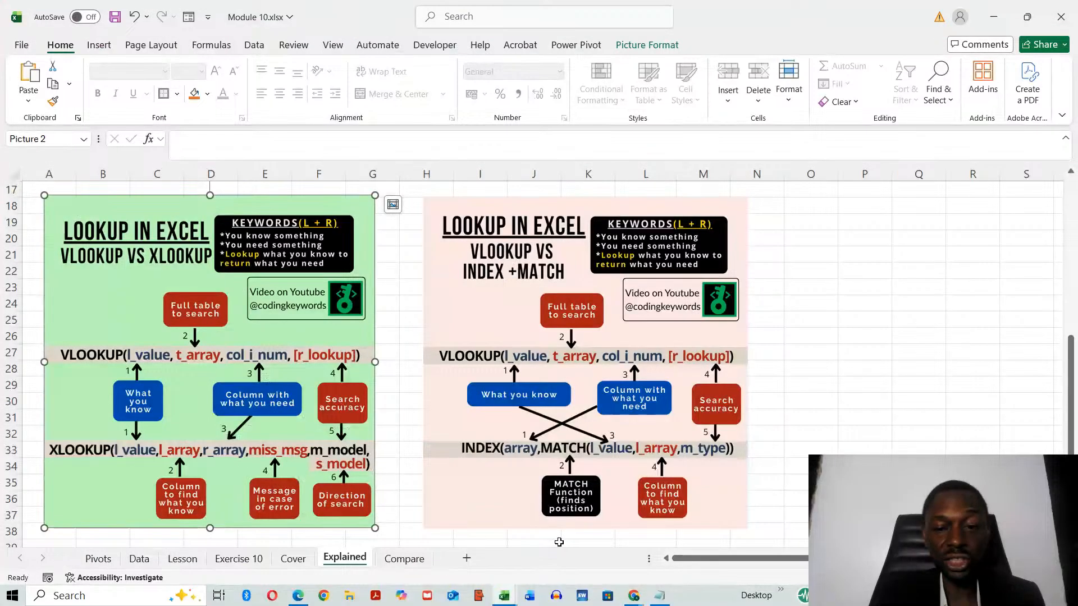
left_click(937, 435)
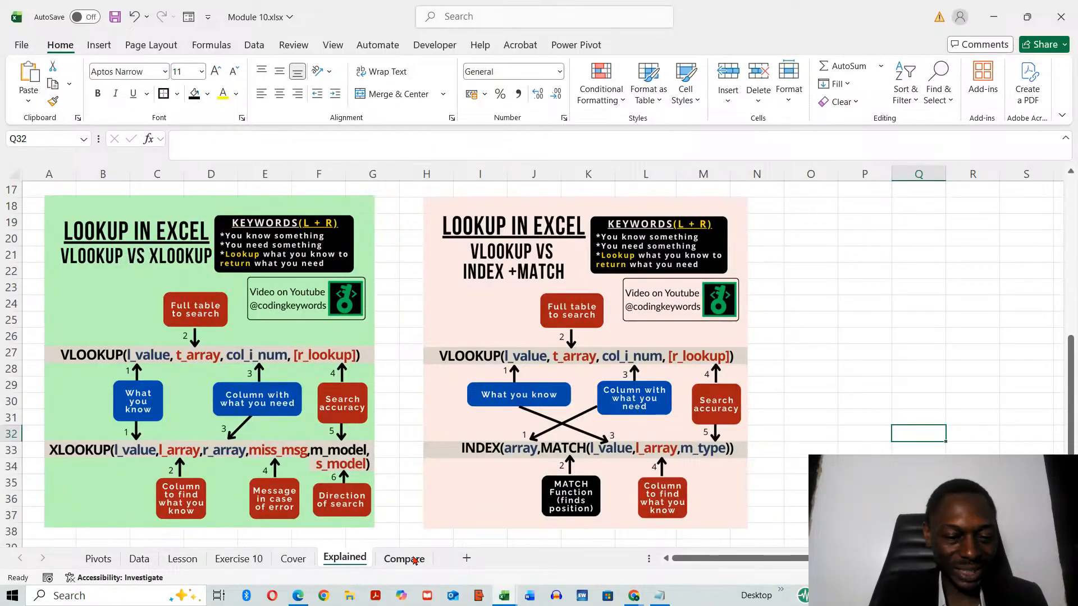
Filter the Lesson sheet to Lesson 10.5, INDEX + MATCH, and go through its points 1 to 5.
left_click(183, 559)
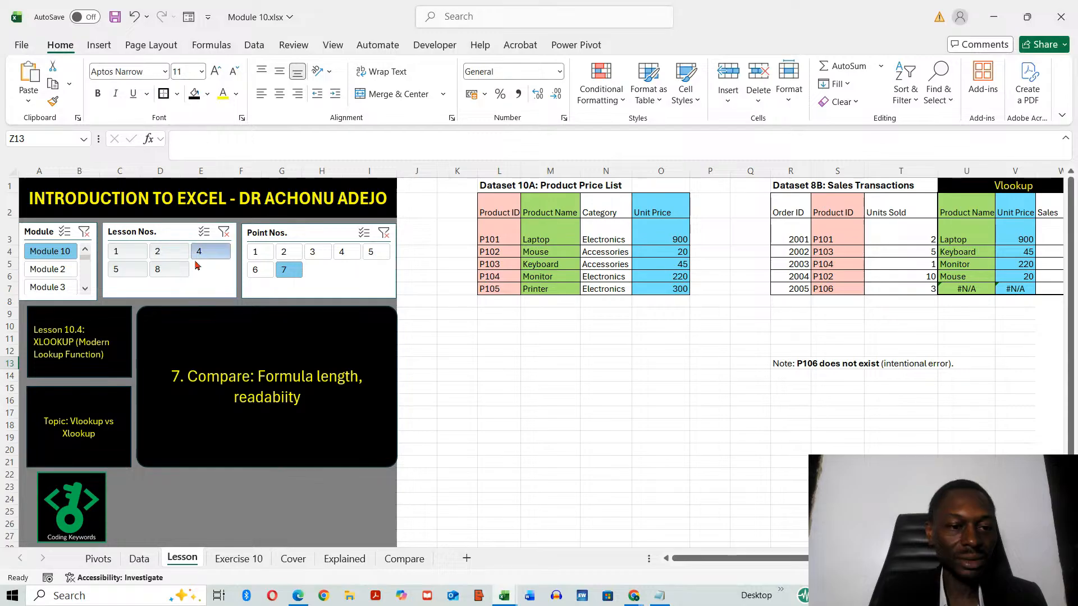
left_click(257, 253)
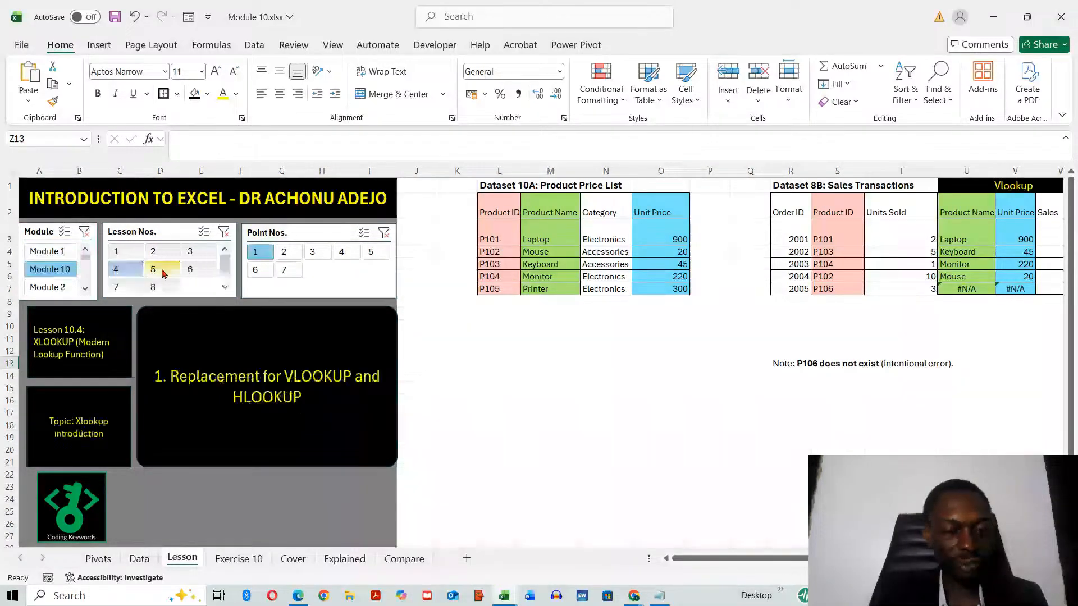
left_click(162, 272)
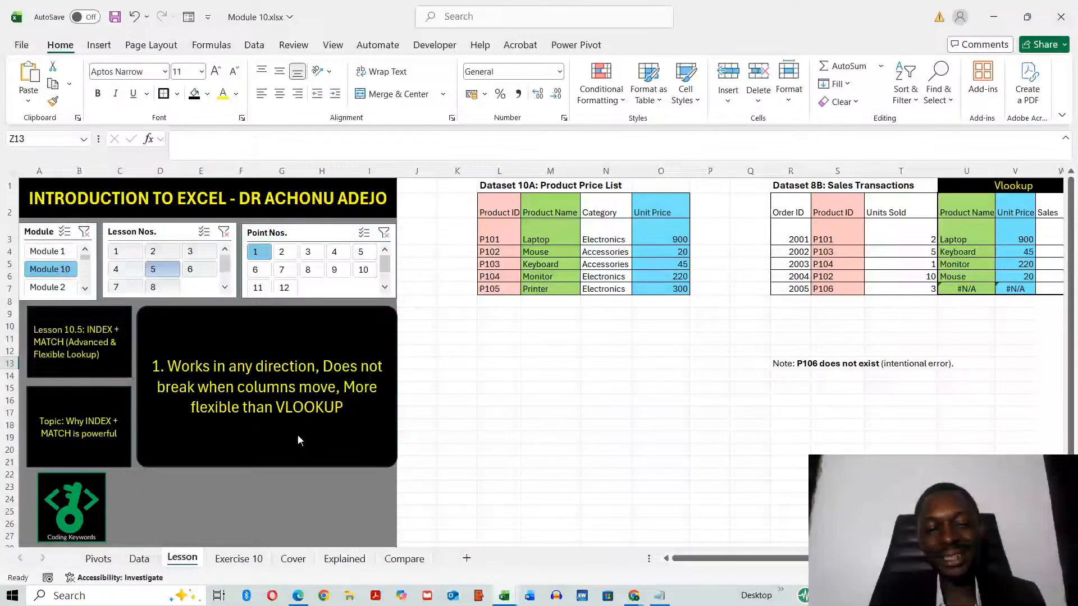
left_click(283, 256)
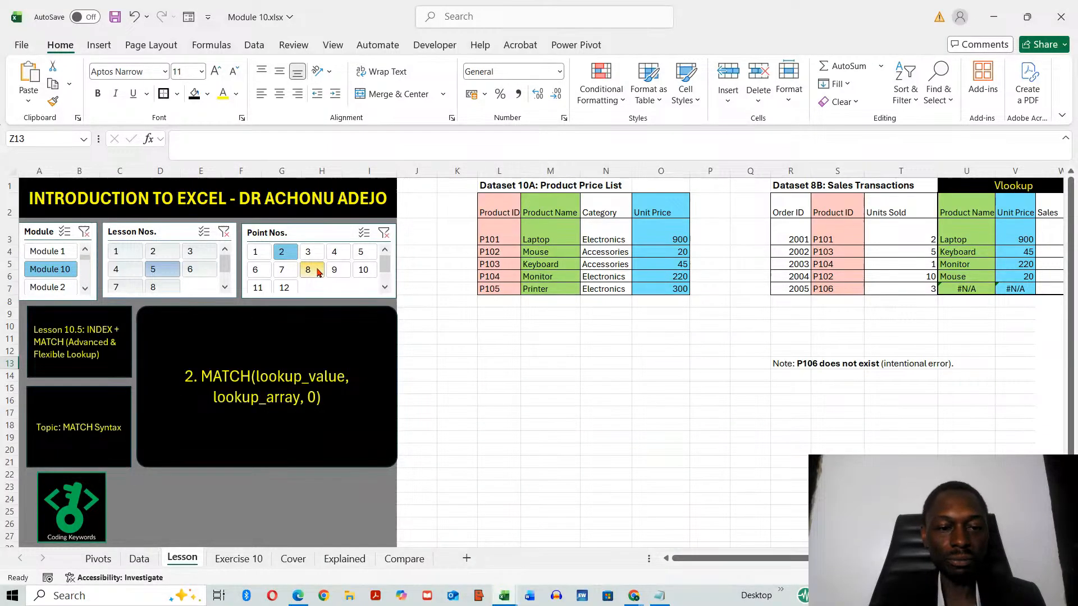
left_click(309, 254)
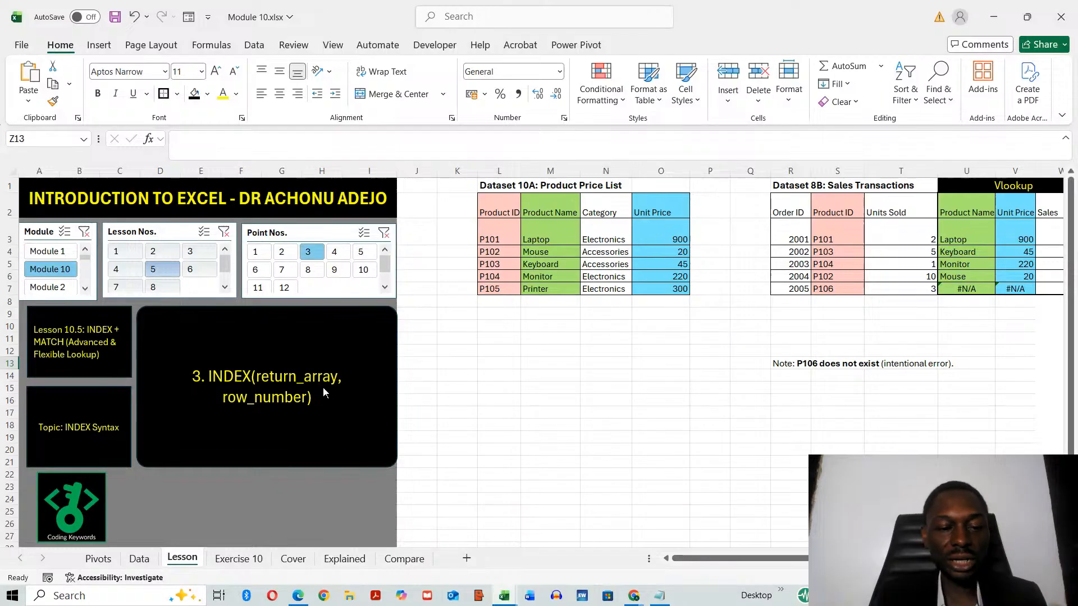
left_click(343, 253)
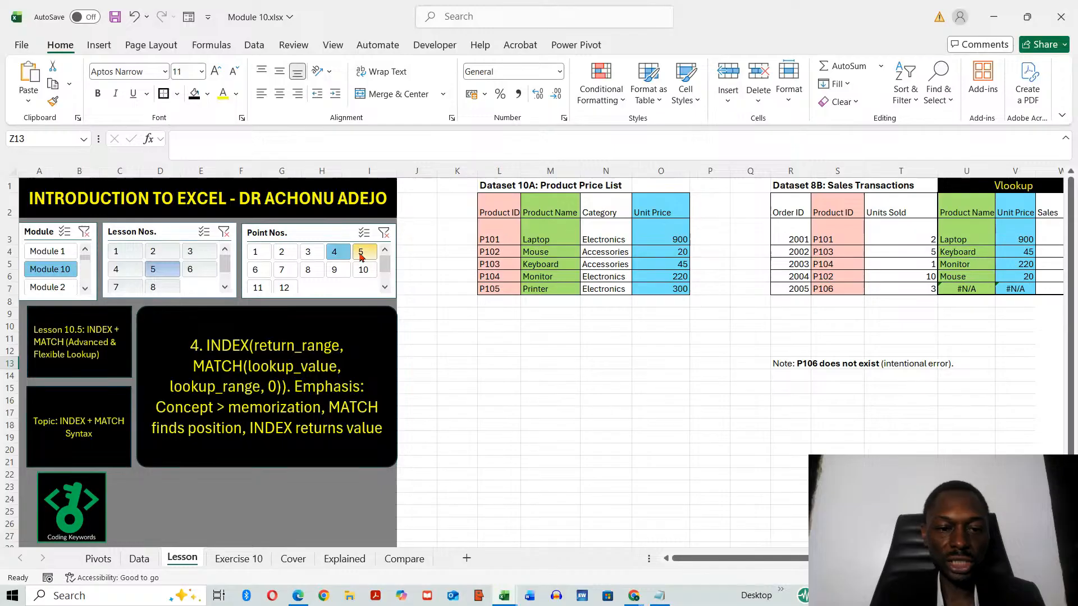
left_click(361, 253)
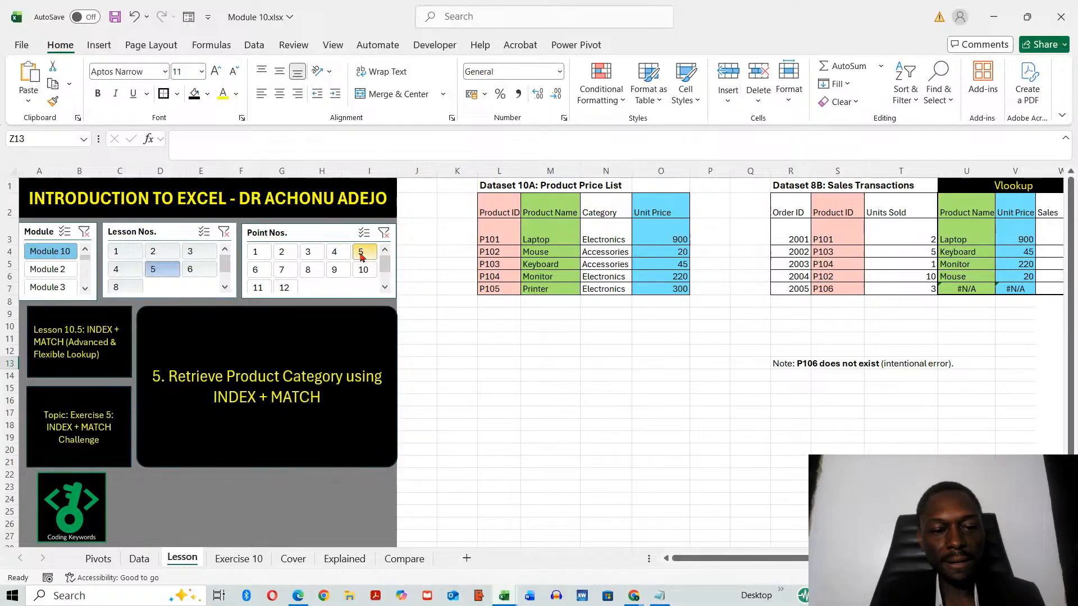
Go through points 6 to 12 of Lesson 10.5 on the Lesson sheet and return to point 11.
left_click(259, 275)
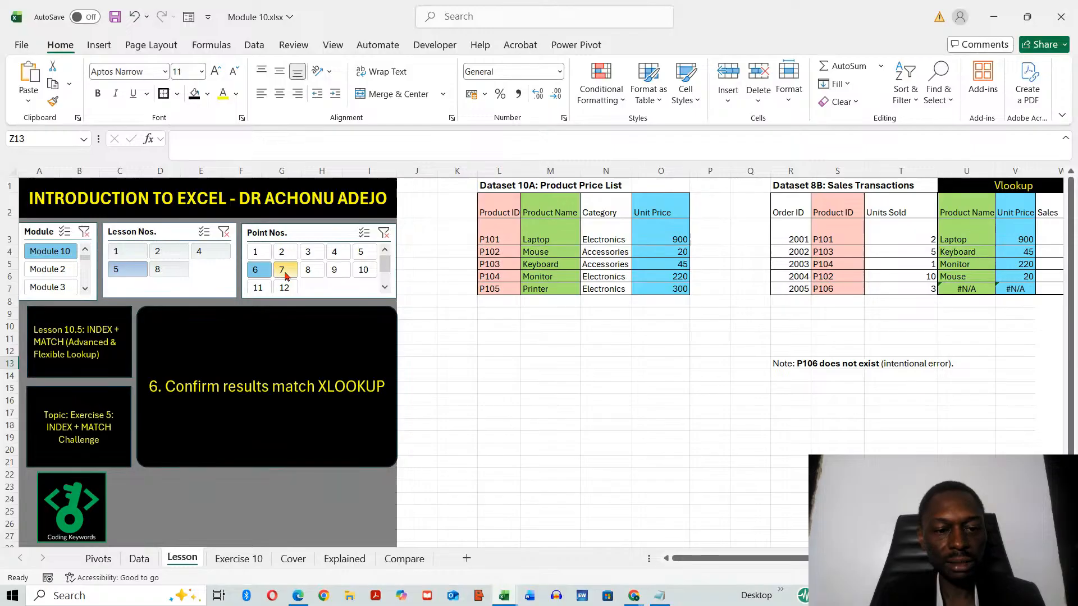
left_click(284, 272)
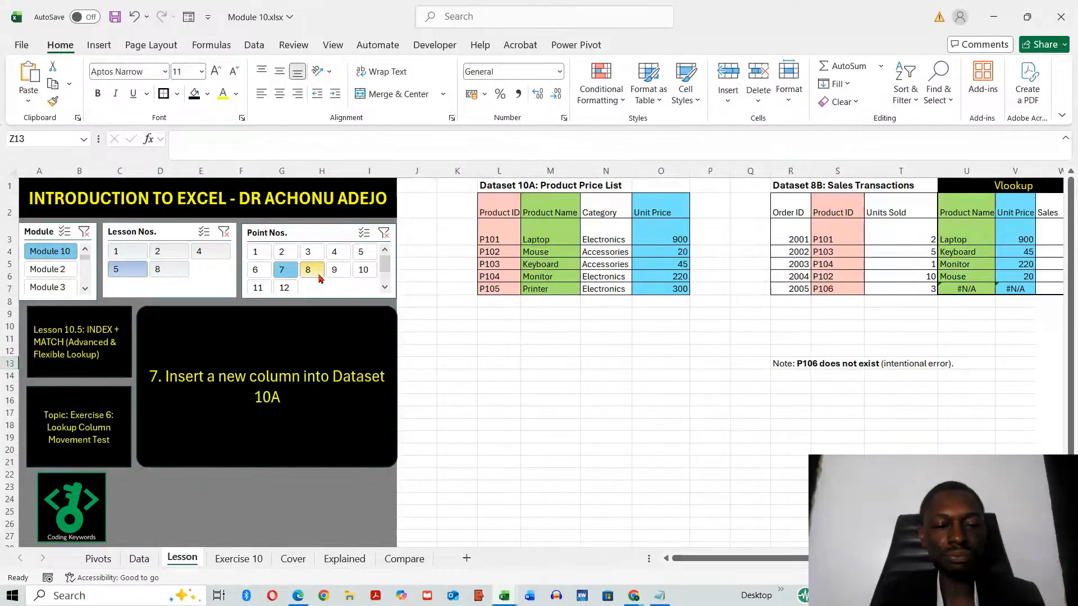
left_click(309, 272)
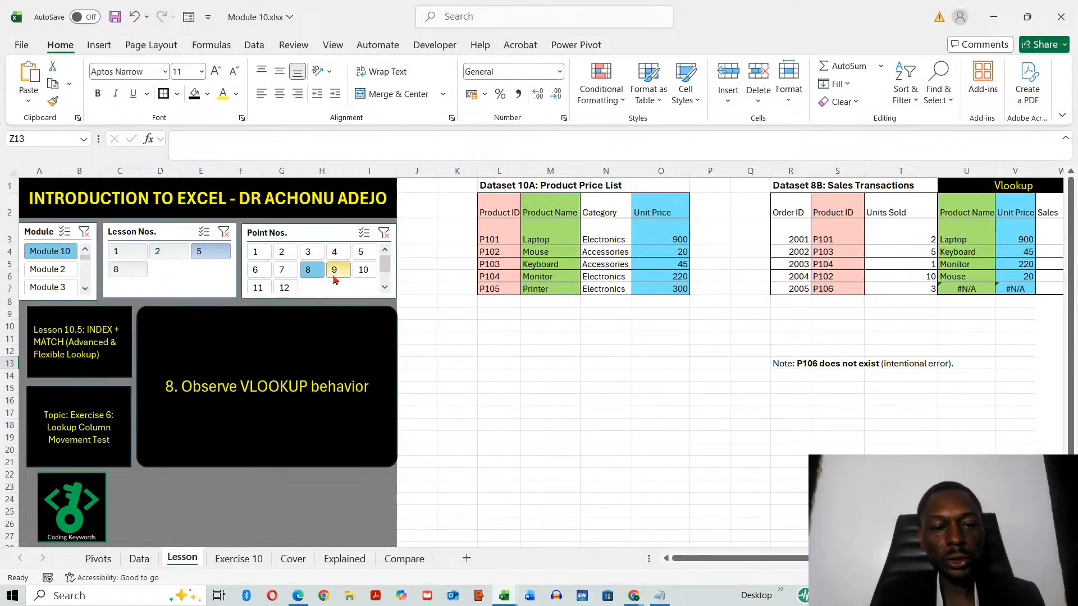
left_click(335, 272)
left_click(357, 275)
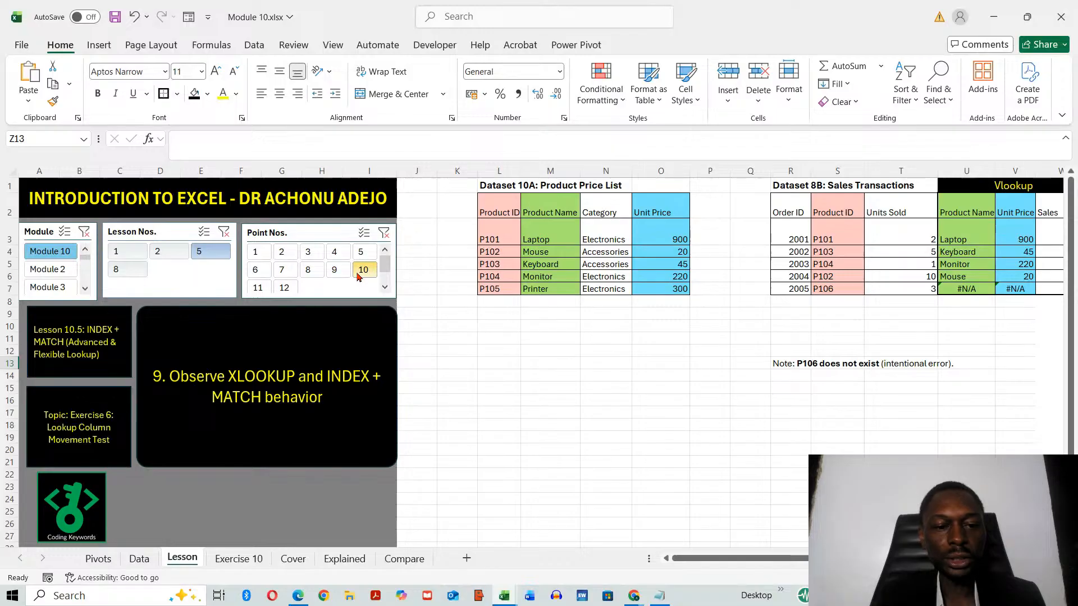
left_click(262, 291)
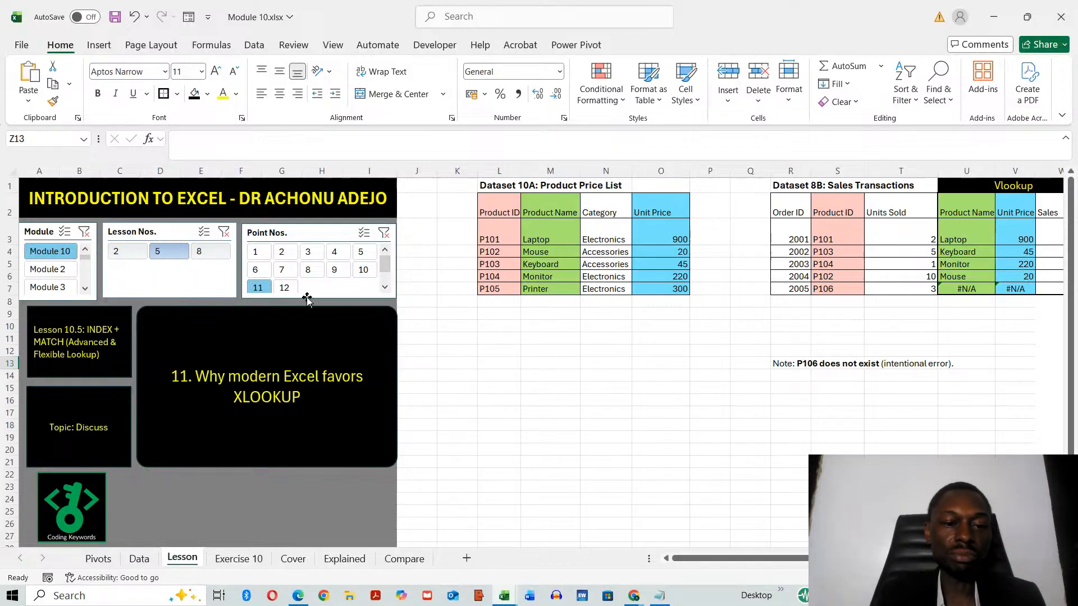
left_click(284, 287)
left_click(254, 289)
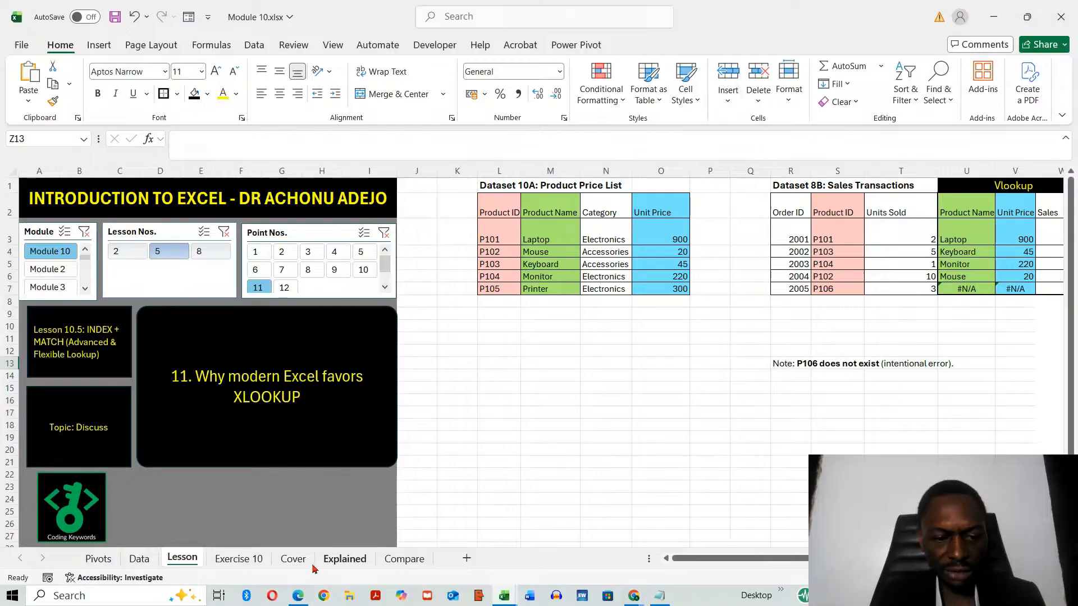
Open the Explained sheet to review the diagrams comparing VLOOKUP with XLOOKUP and INDEX+MATCH.
left_click(340, 559)
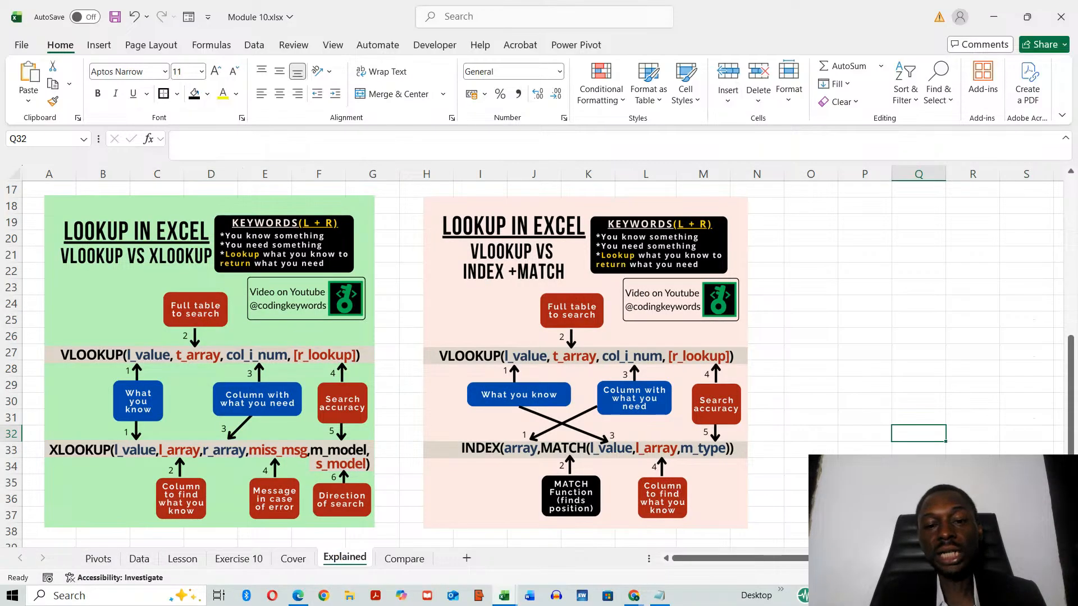
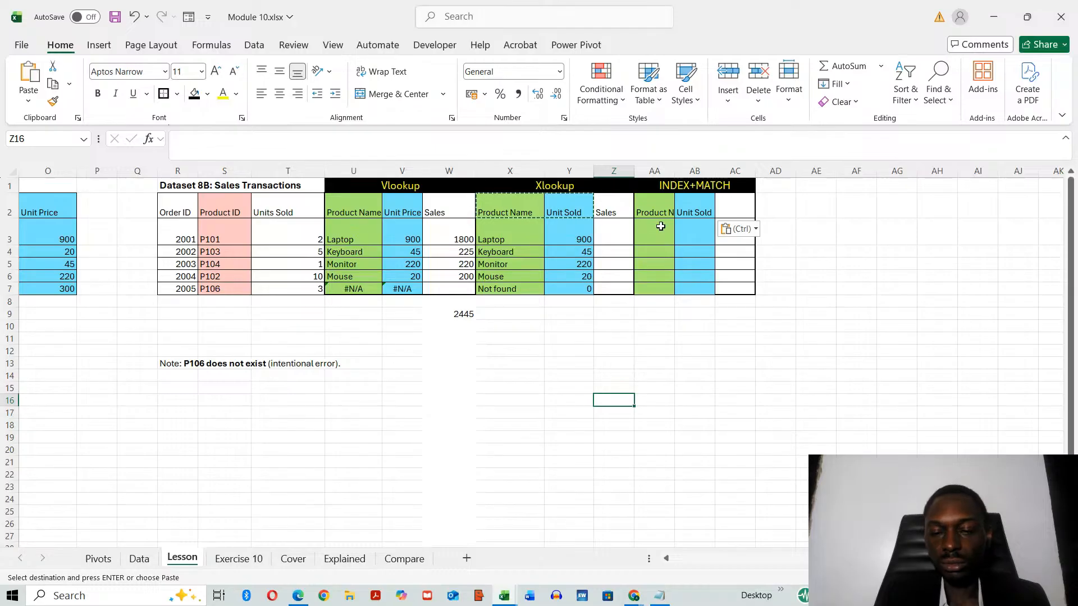
Start a MATCH formula in AA3 with S3 as the lookup value and the price list's Product IDs, L3:L7, as the lookup array.
left_click(654, 236)
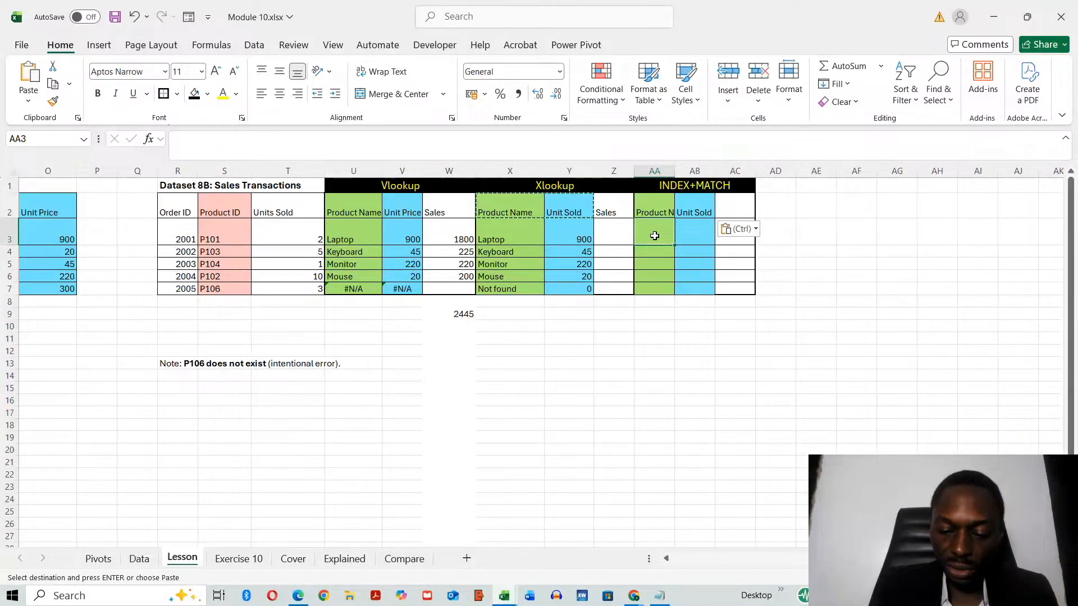
type("=")
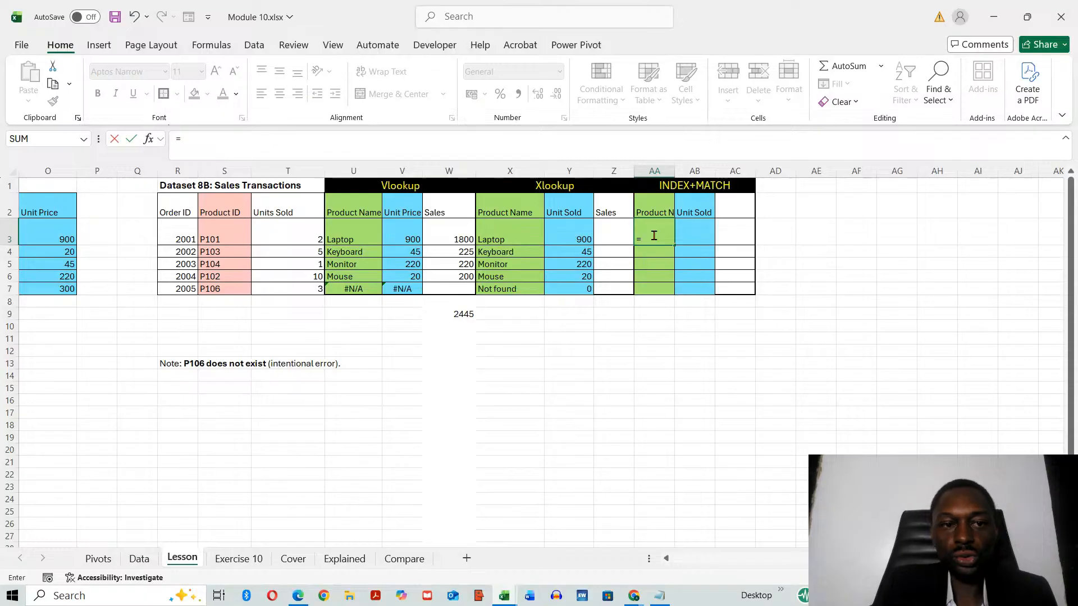
type("match")
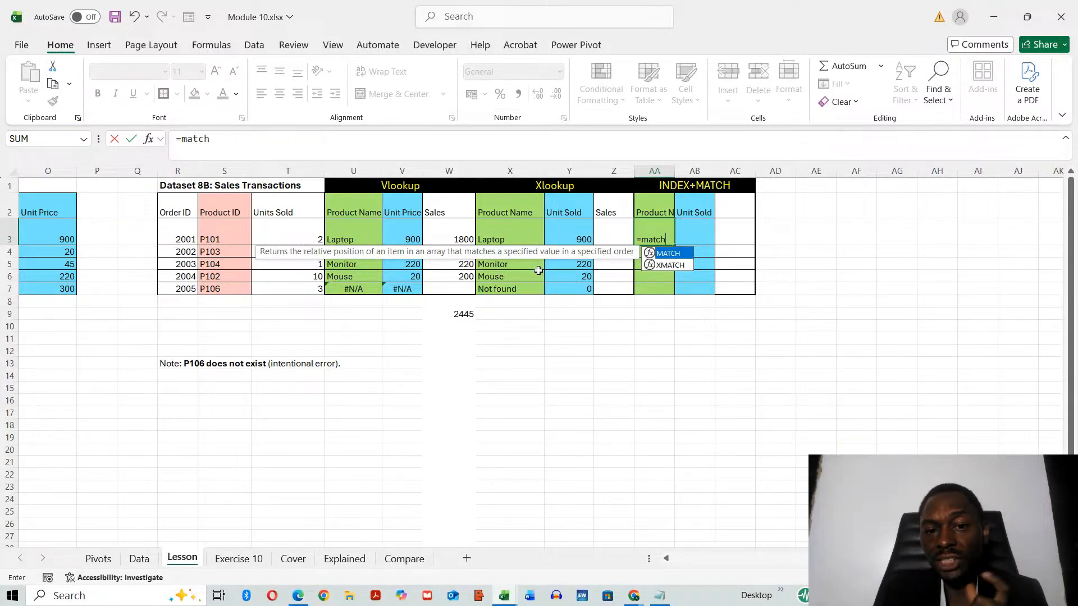
double_click(673, 257)
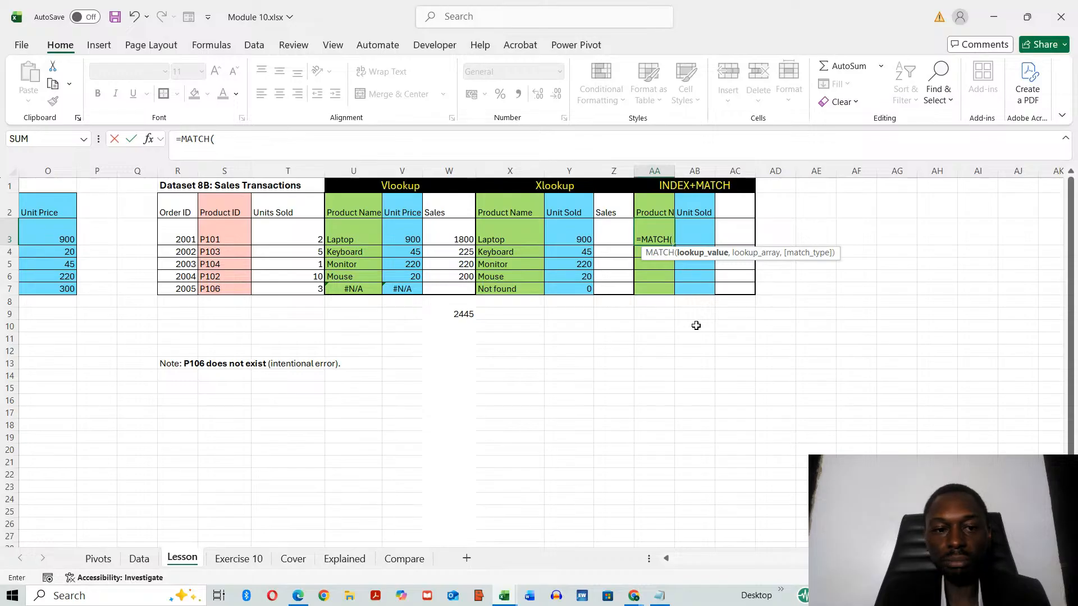
left_click(217, 234)
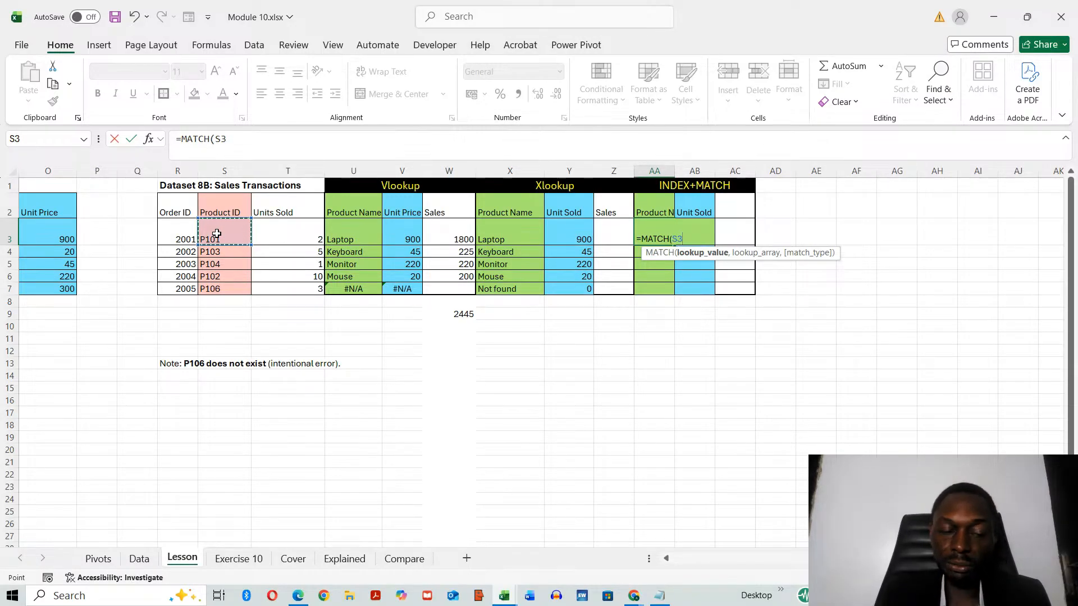
type(",")
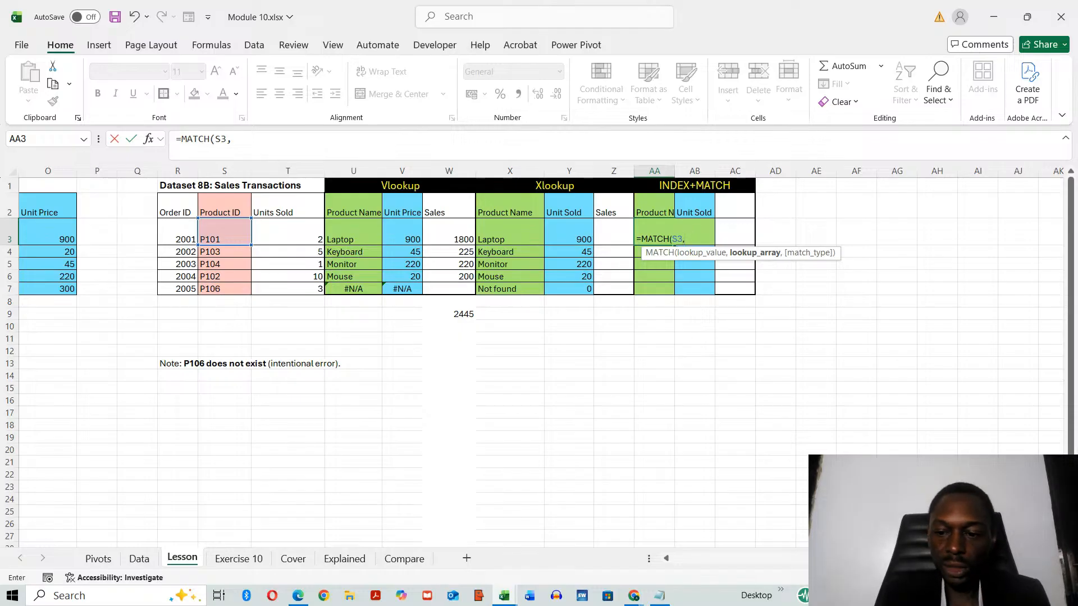
scroll(358, 330, "left", 5)
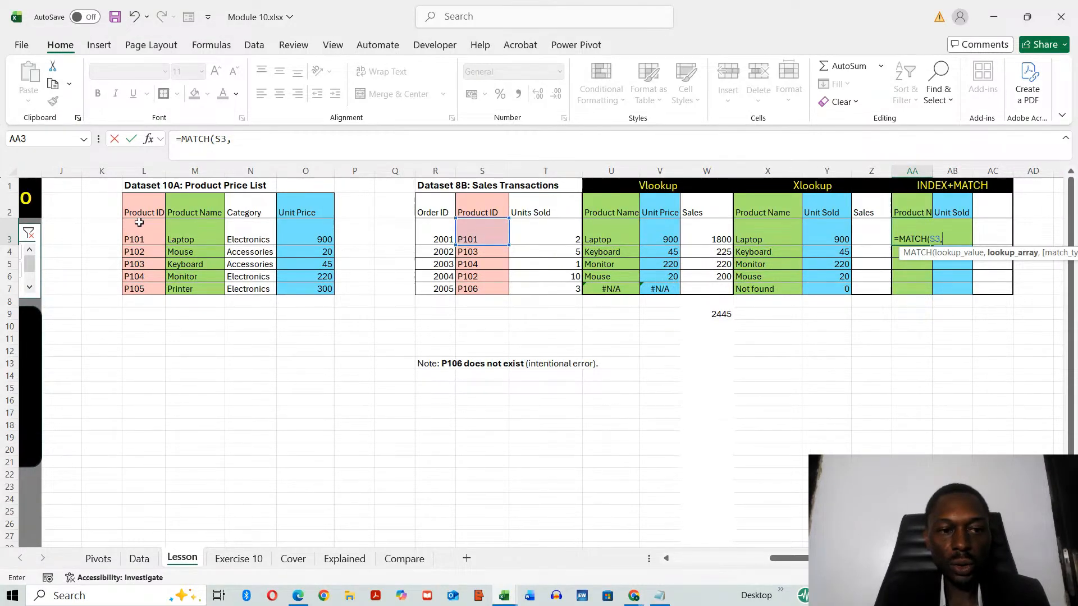
left_click_drag(139, 223, 141, 289)
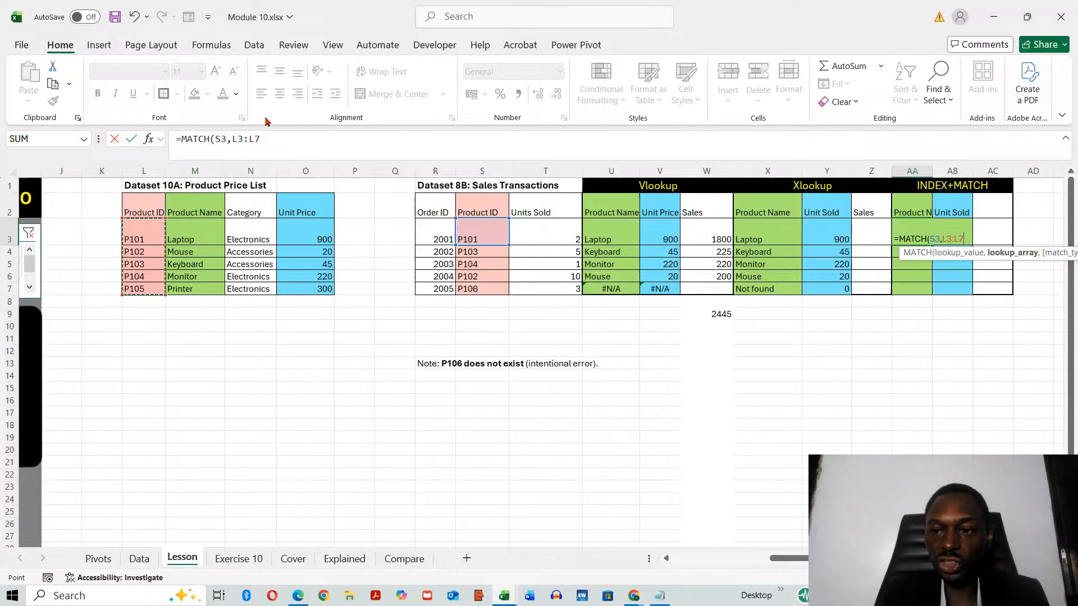
Complete the AA3 formula with match type 0 for an exact match, giving =MATCH(S3,L3:L7,0).
left_click_drag(800, 560, 809, 560)
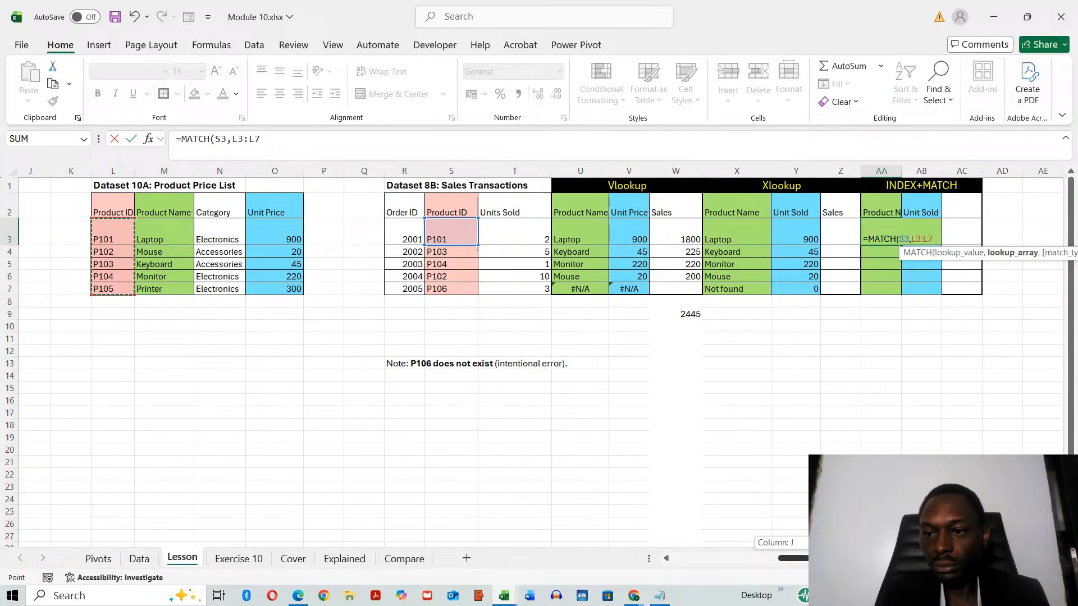
left_click(285, 142)
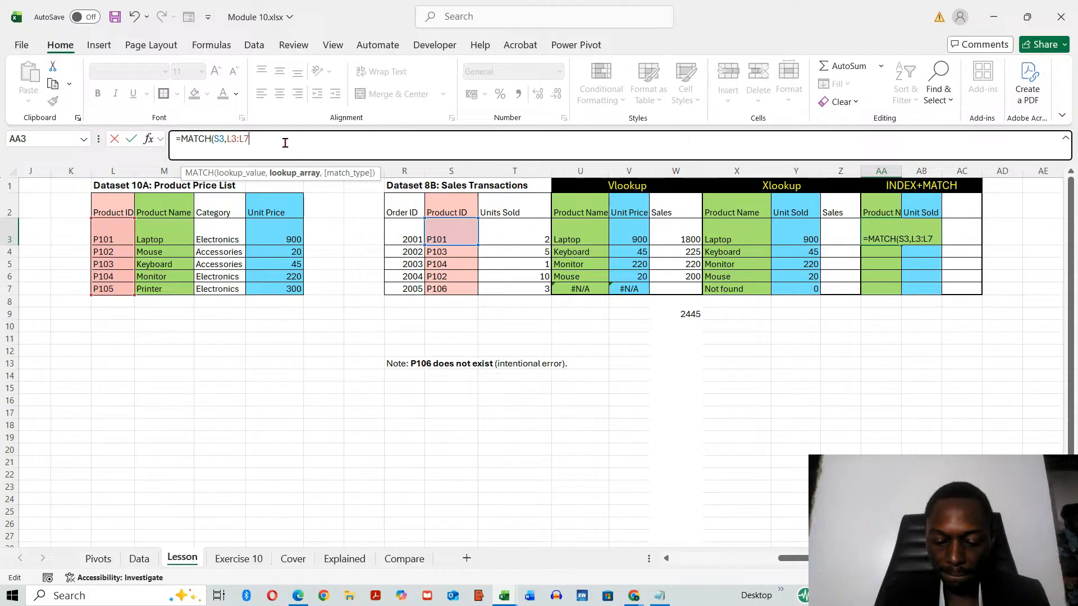
type(",")
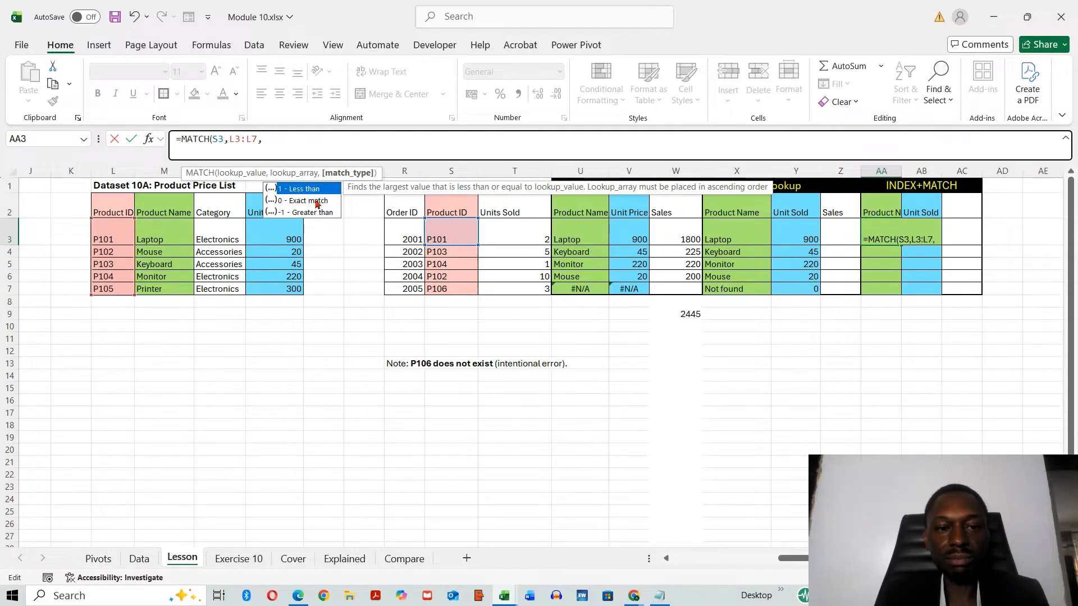
left_click(290, 142)
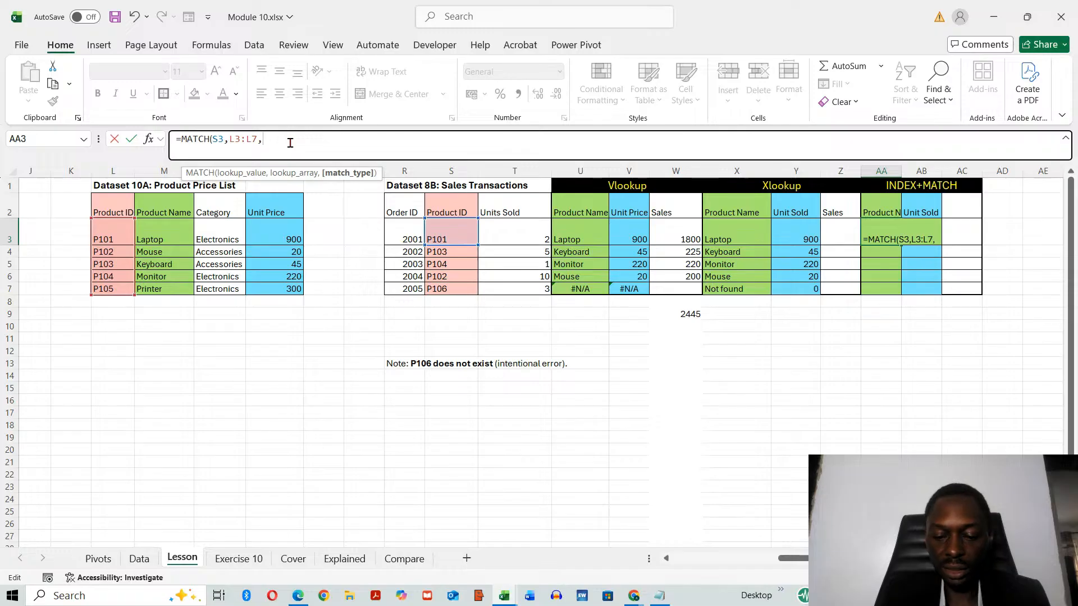
type("0")
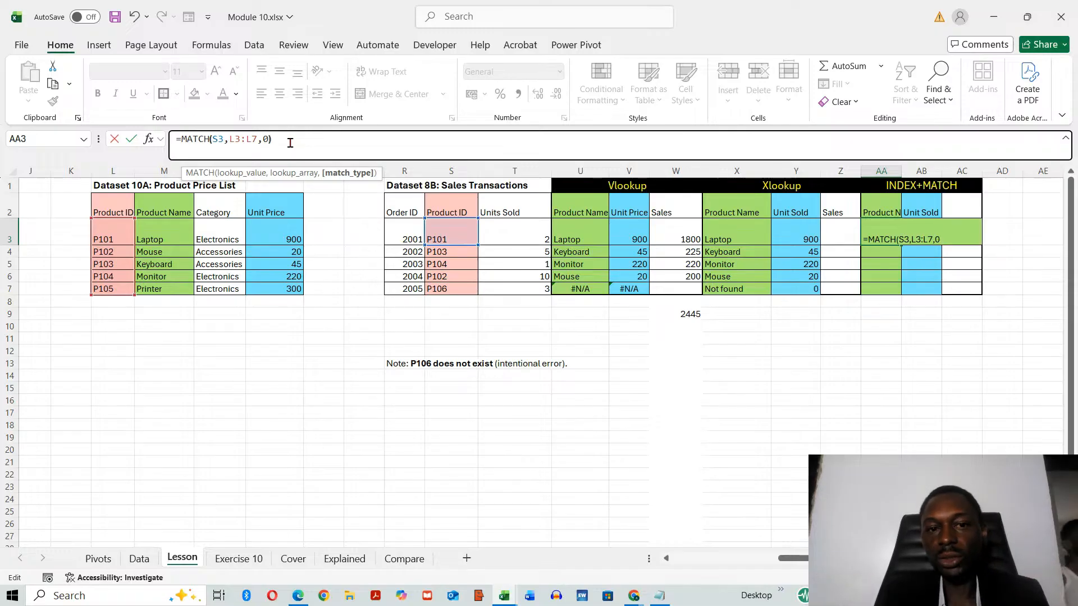
type(")")
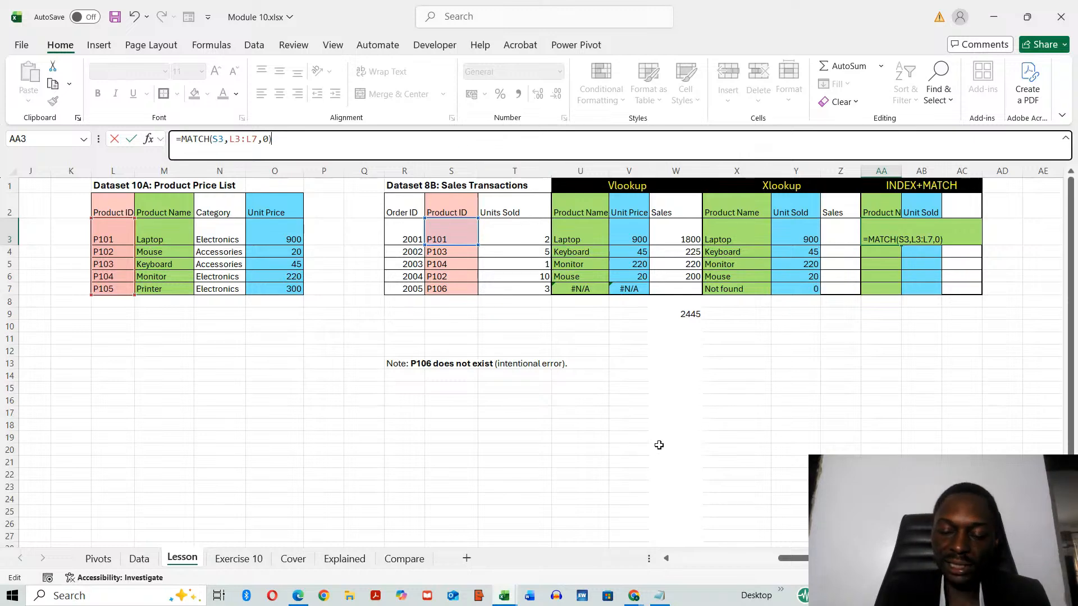
key("Return")
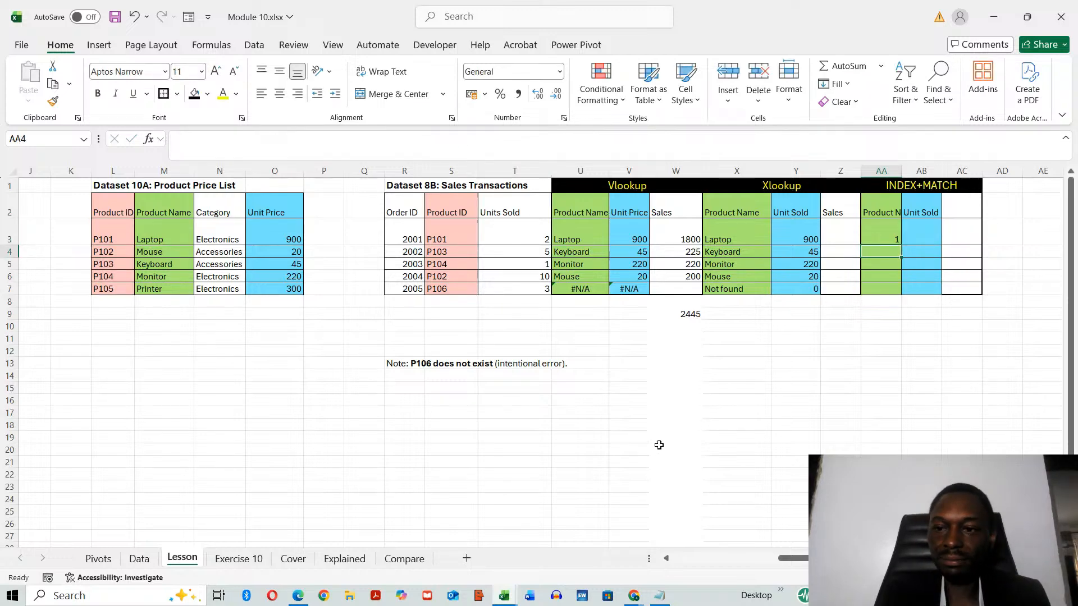
Make the lookup array in the AA3 formula absolute, so it reads =MATCH(S3,$L$3:$L$7,0).
left_click(882, 231)
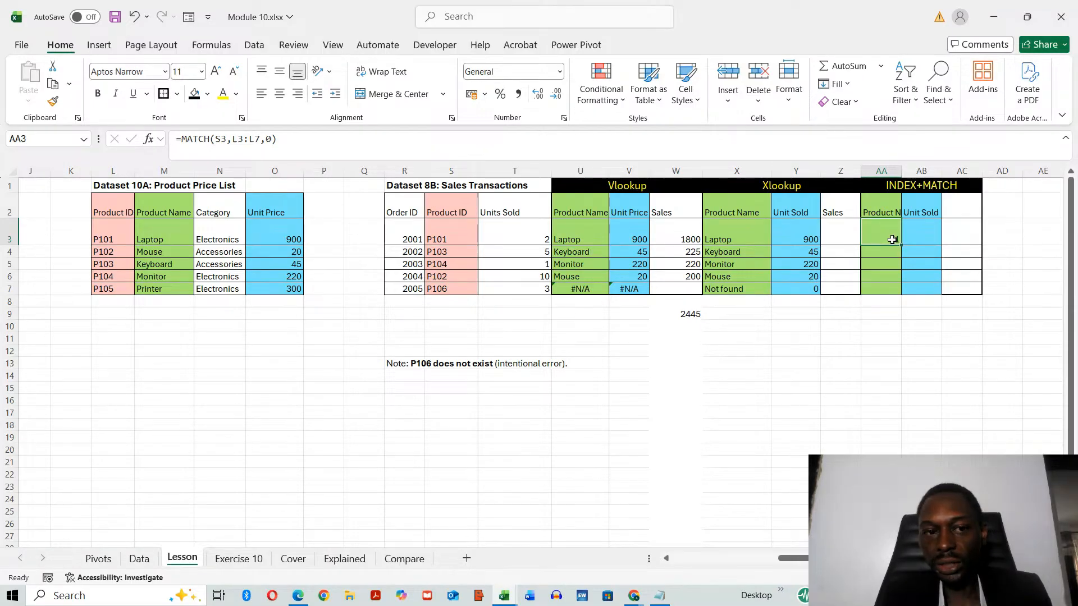
left_click(232, 138)
type("$")
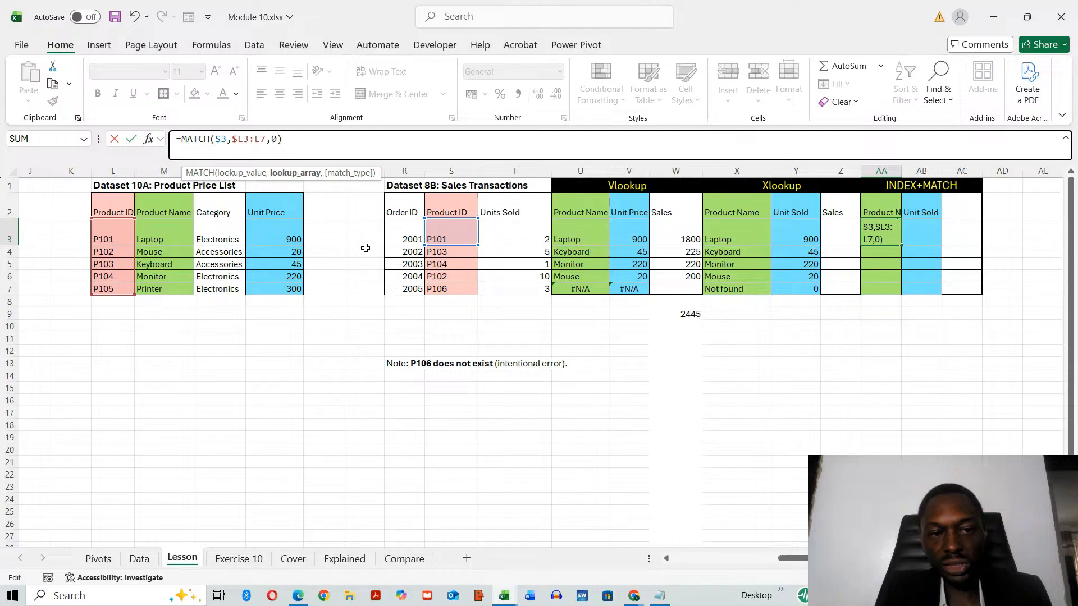
key("Right")
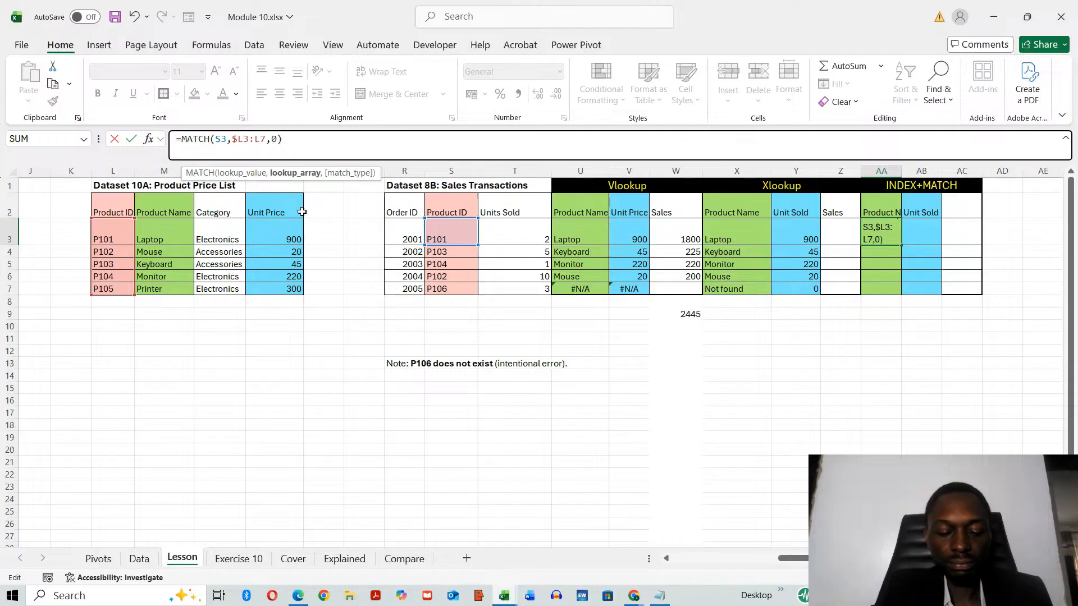
type("$")
left_click(262, 138)
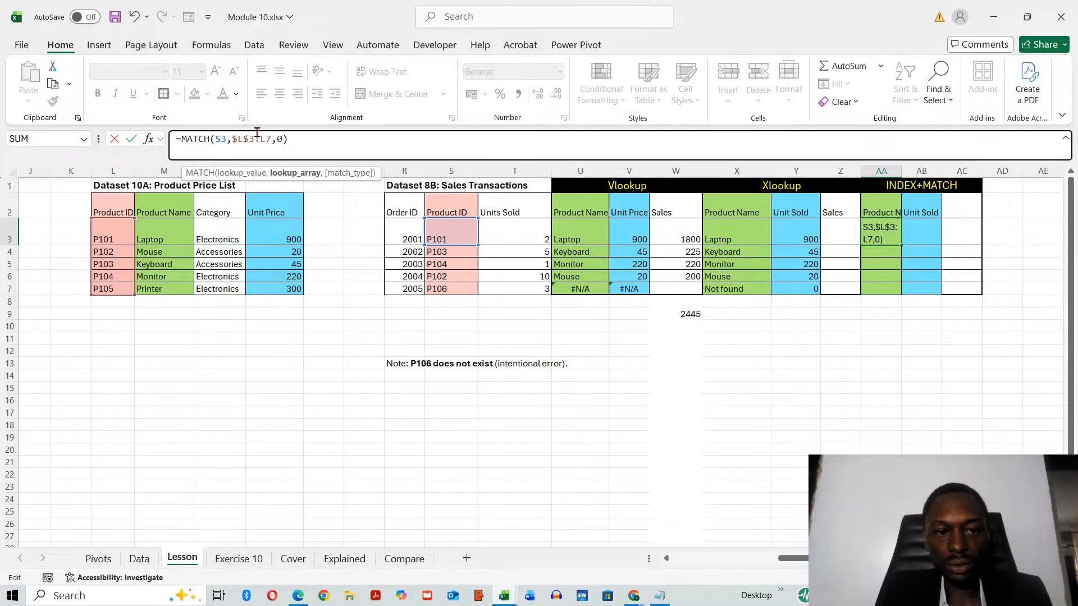
type("$L")
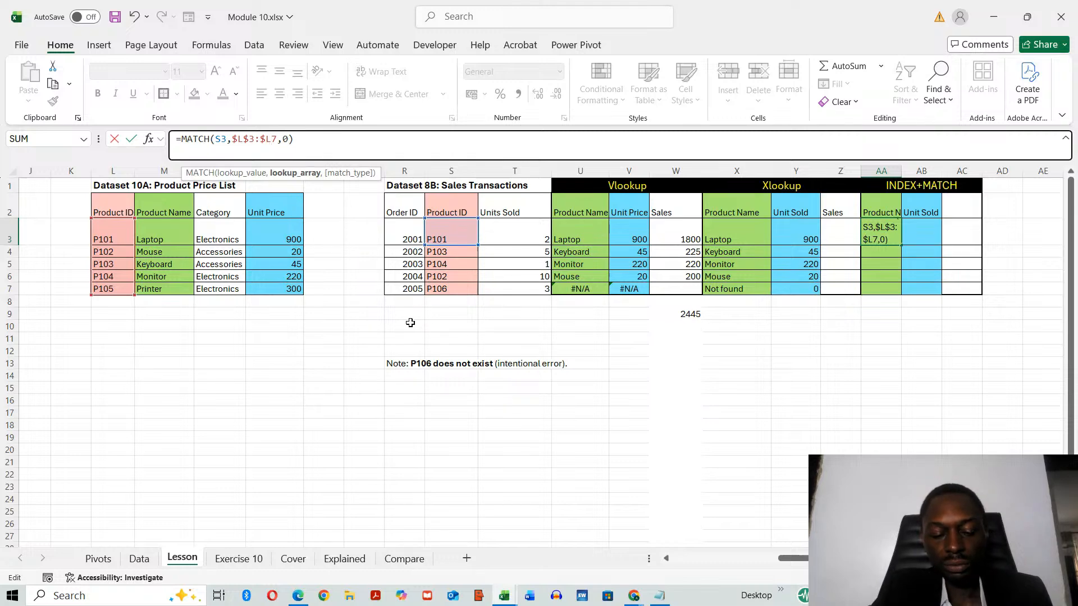
type("$")
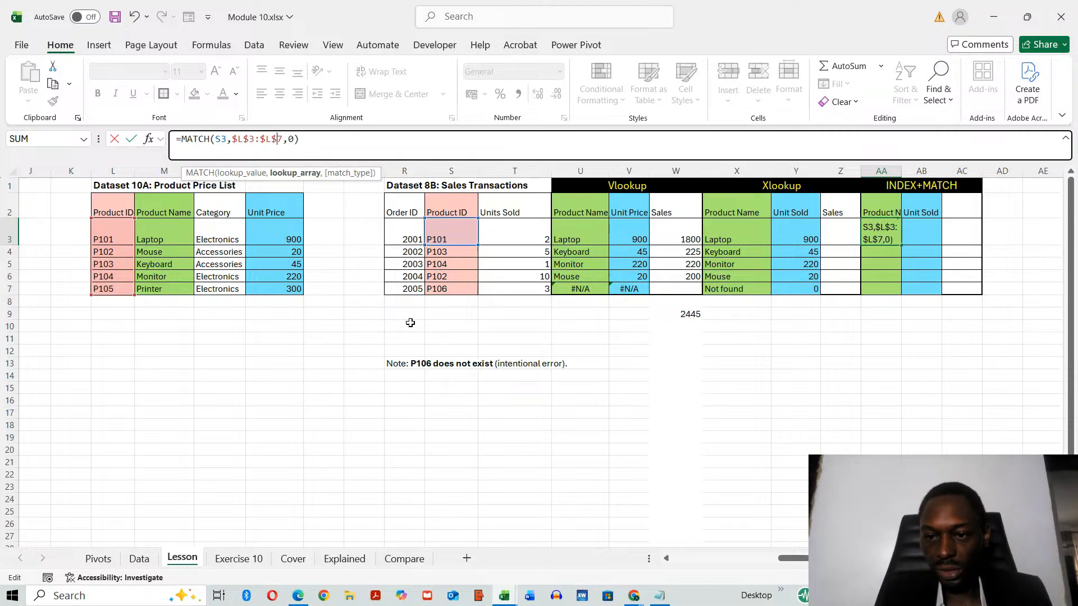
key("Return")
Fill the MATCH formula from AA3 down through AA7.
left_click(884, 229)
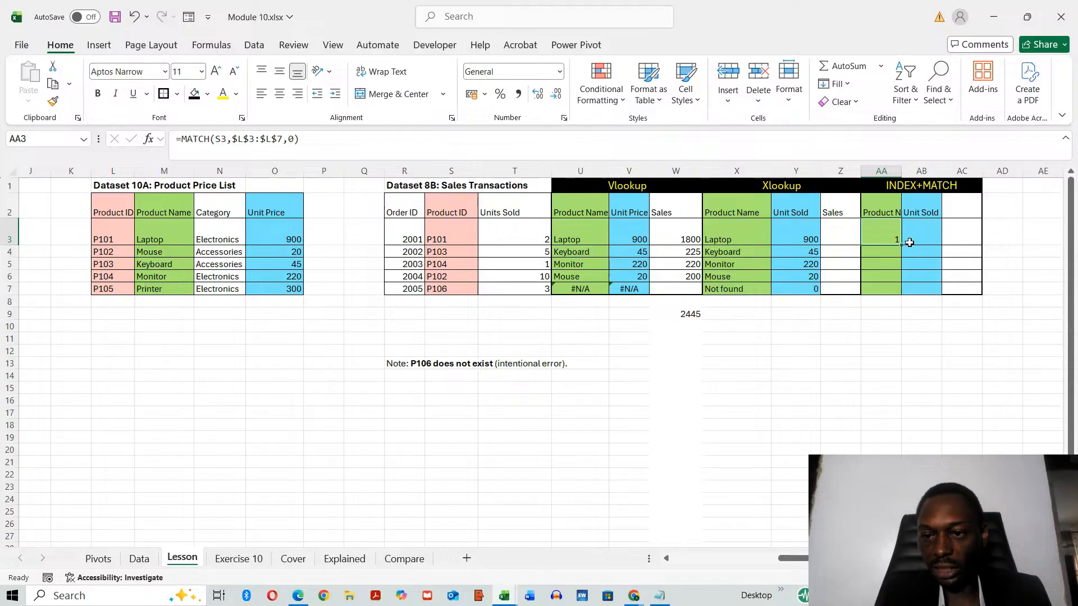
left_click(906, 242)
left_click(897, 238)
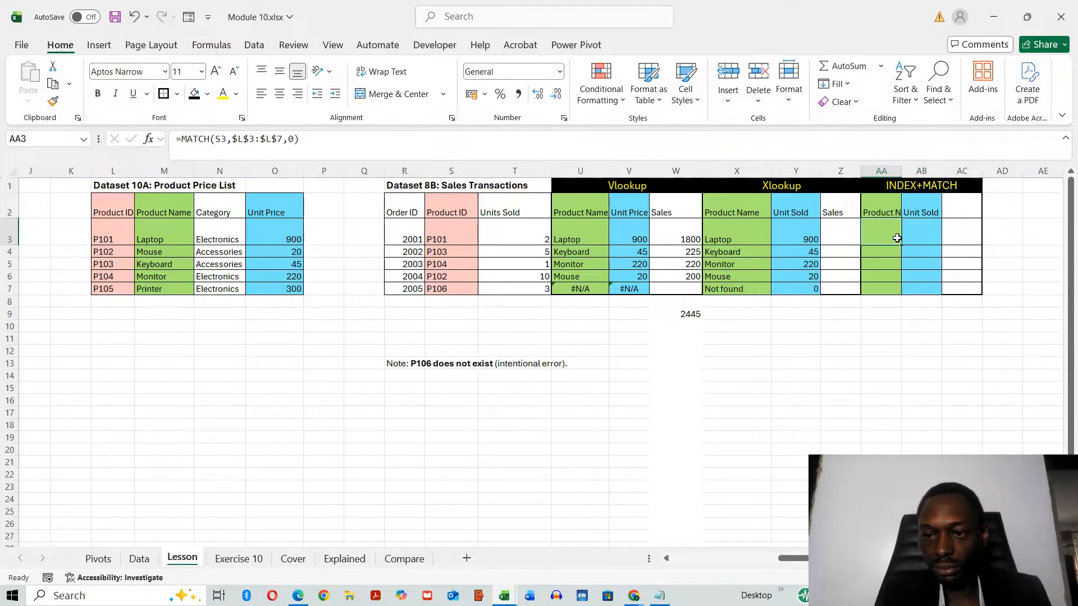
left_click_drag(901, 244, 902, 292)
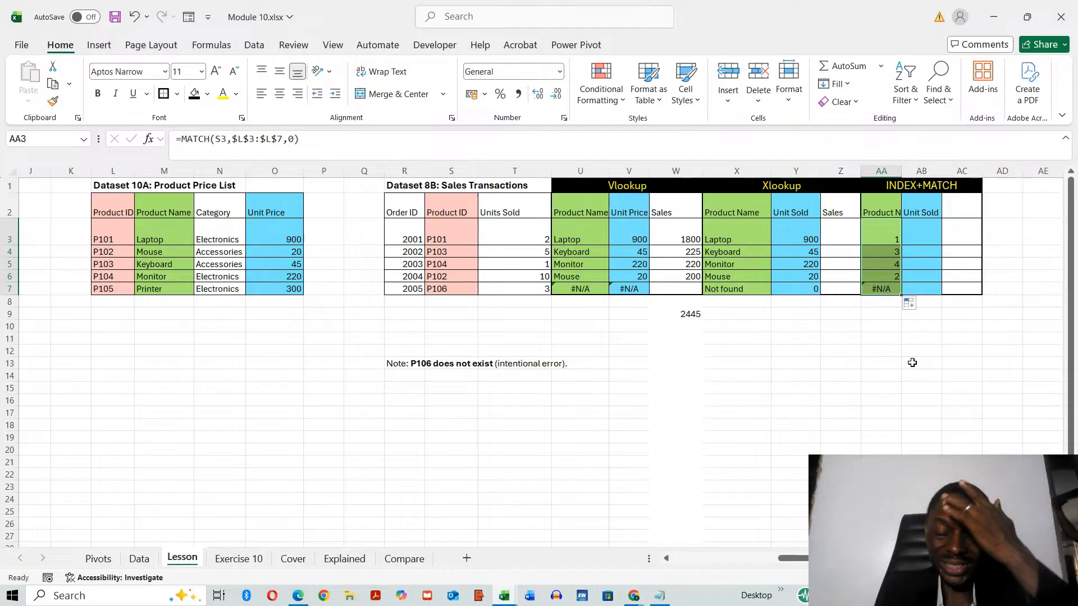
Examine the MATCH formulas in AA3:AA7 and compare their positions with the Product IDs in the price list.
left_click(898, 237)
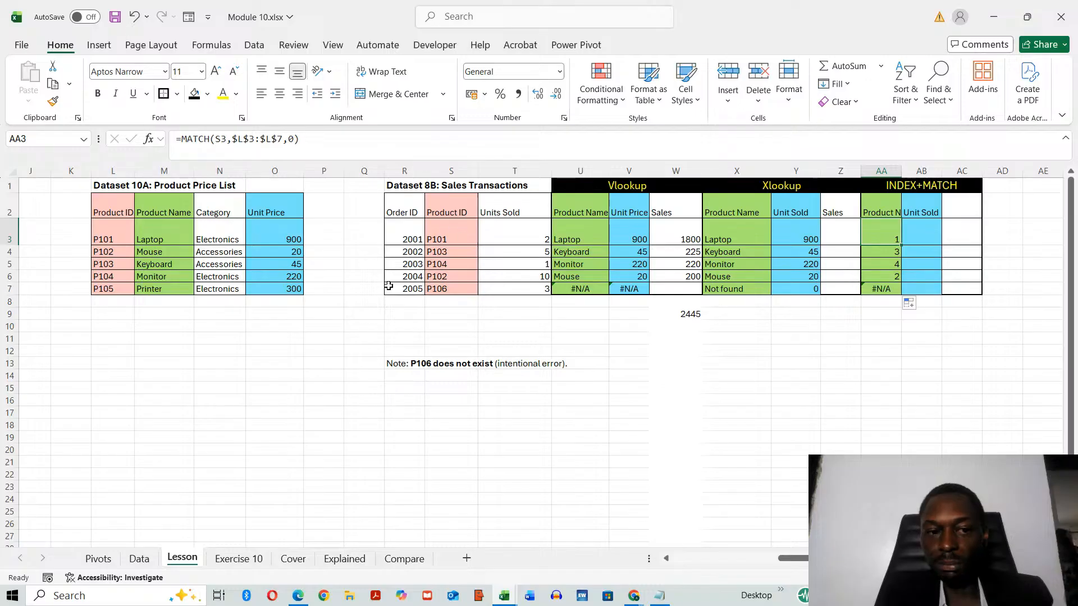
left_click(883, 250)
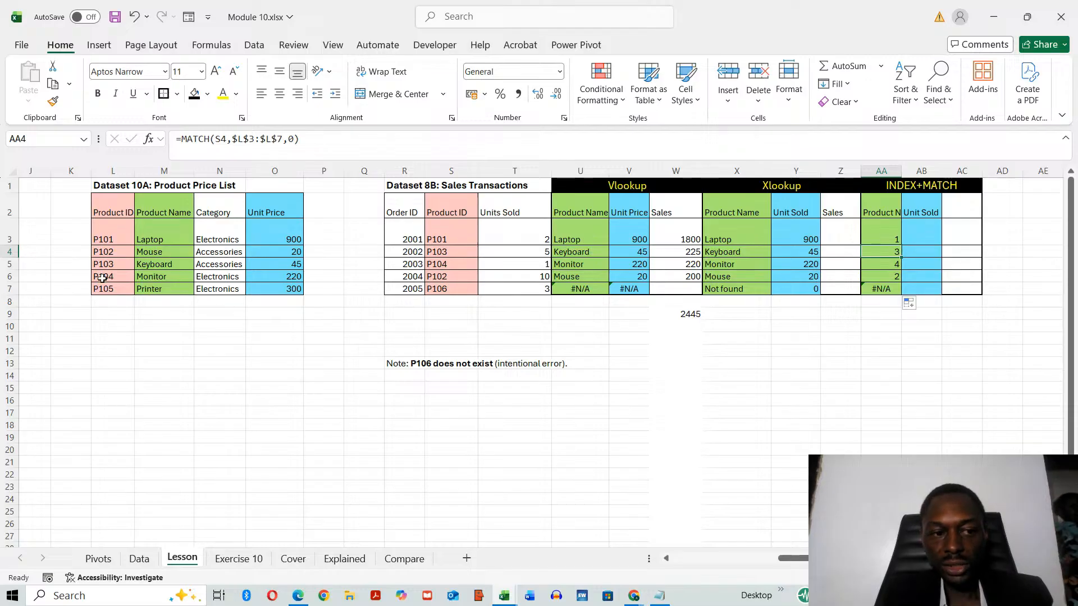
left_click(887, 261)
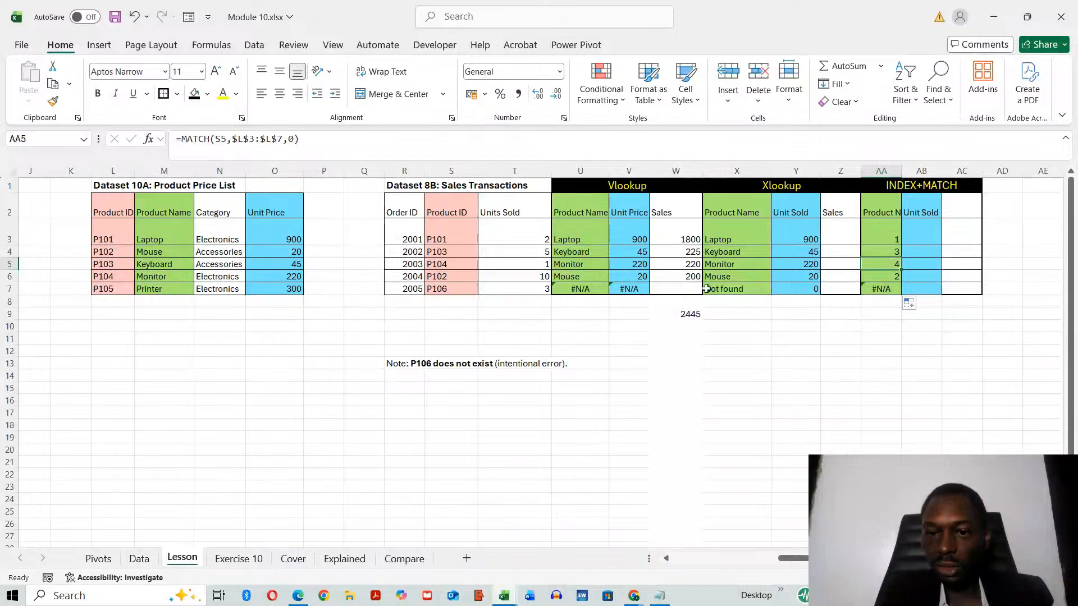
left_click(840, 413)
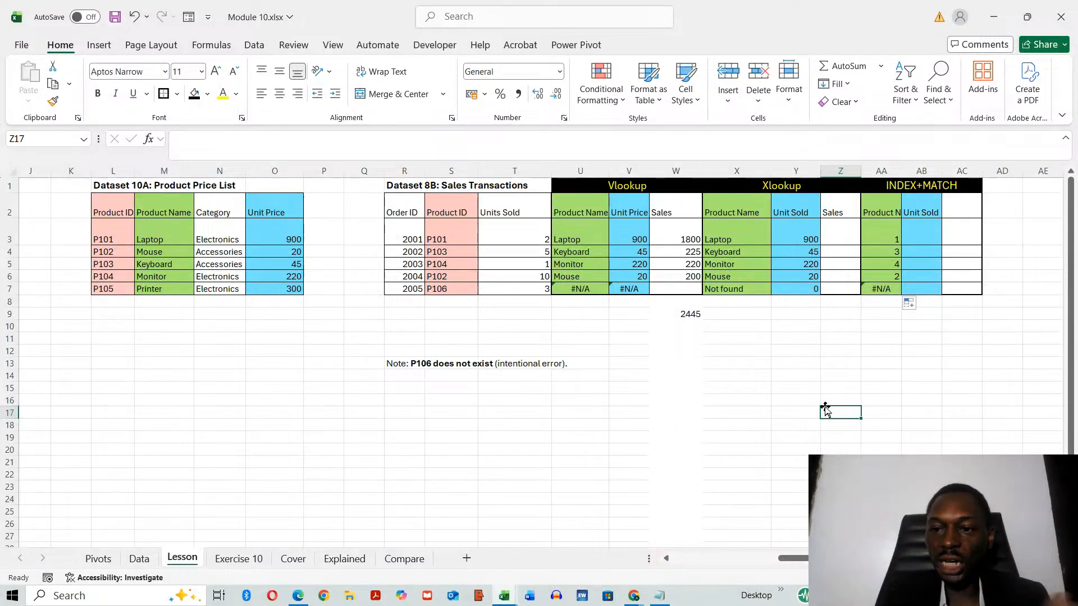
left_click(892, 263)
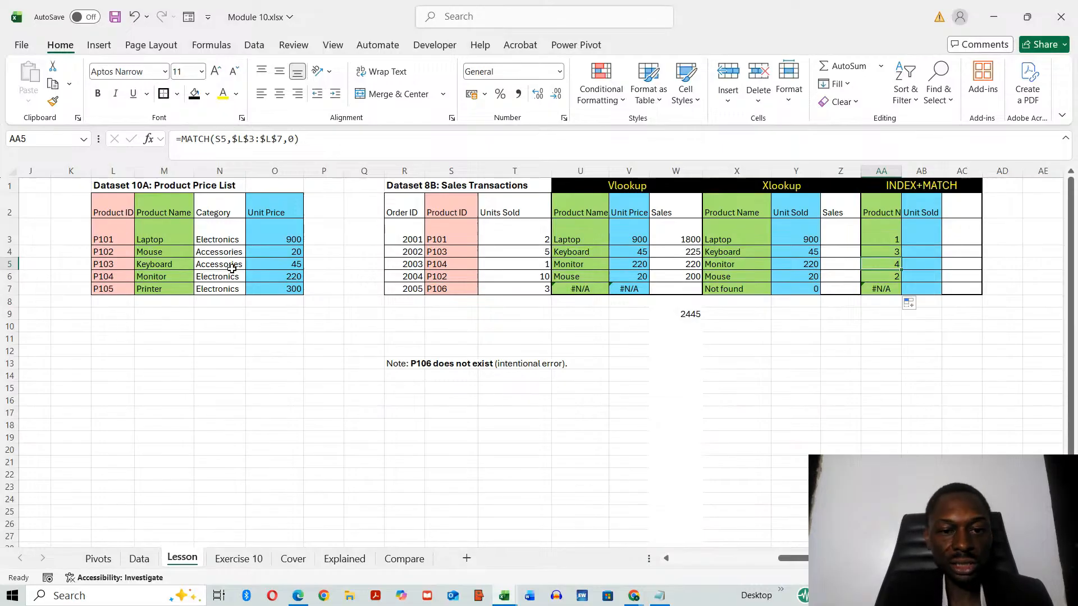
double_click(881, 262)
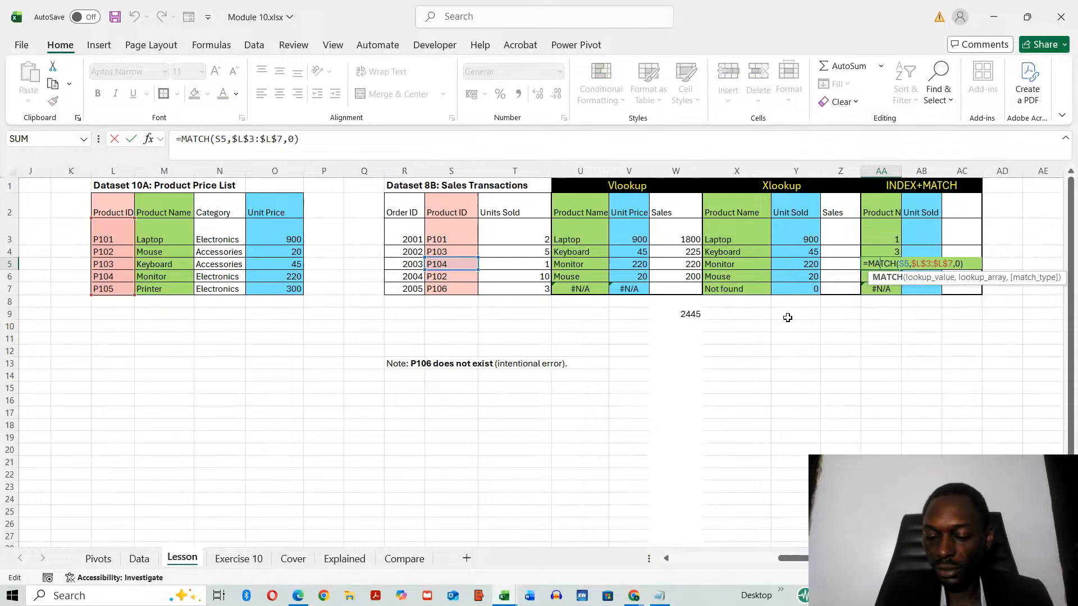
key("Return")
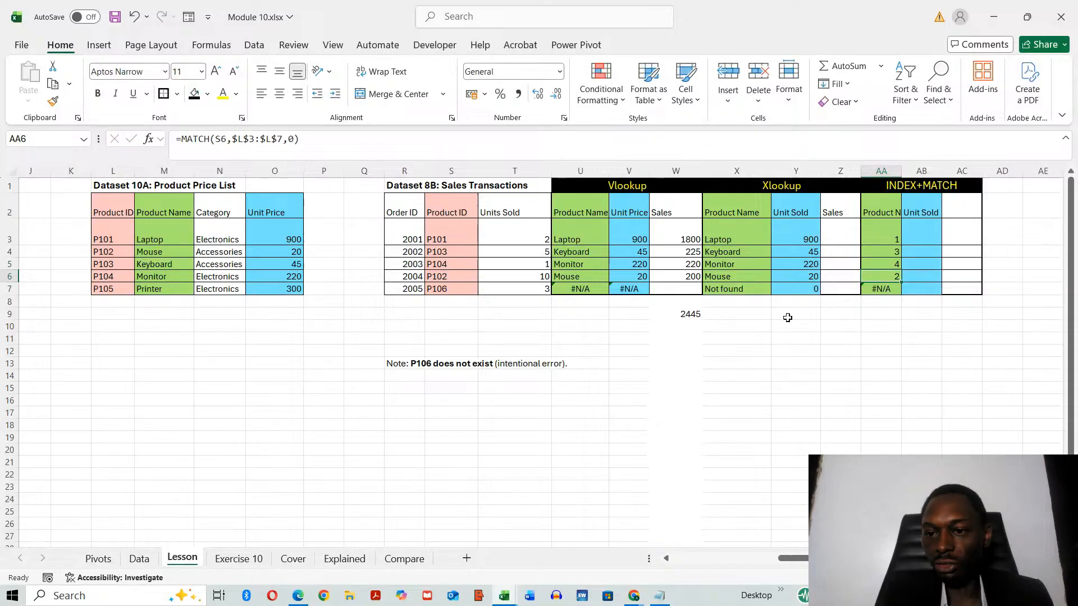
double_click(885, 288)
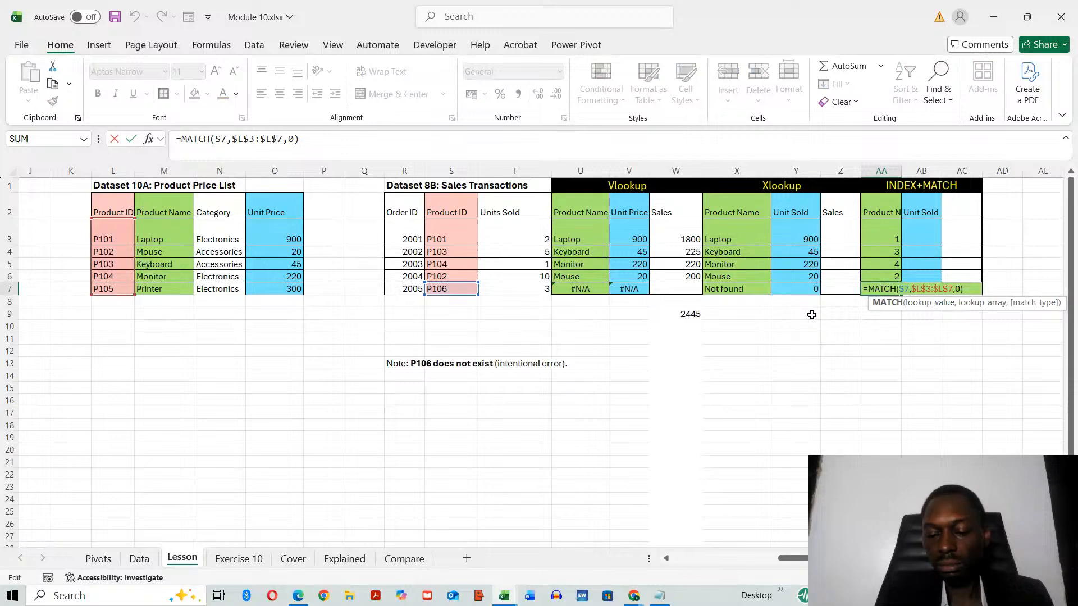
key("Return")
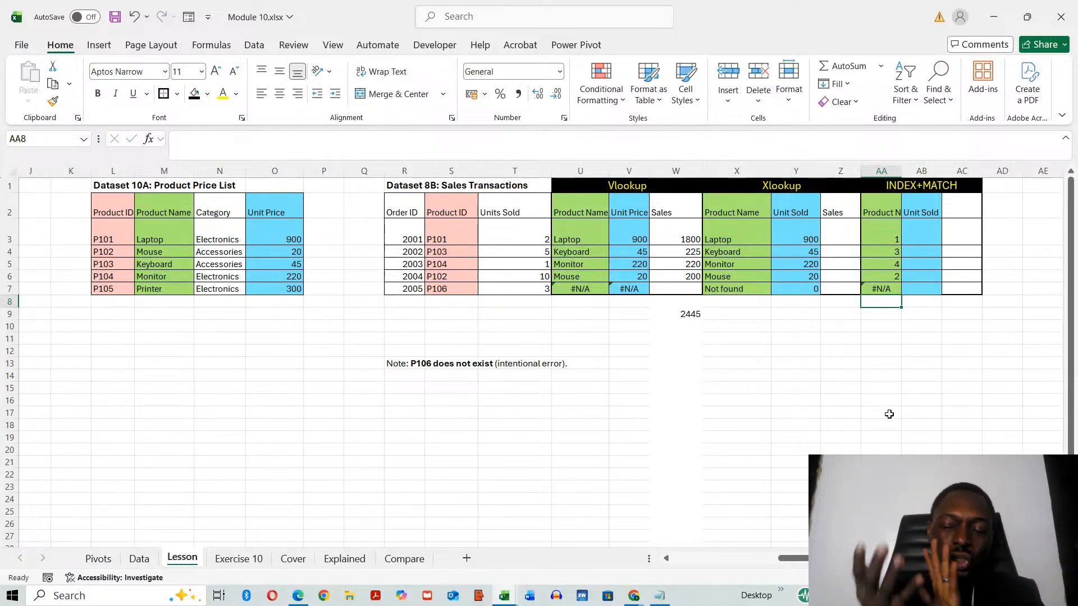
Insert a blank column before the Unit Sold column in the INDEX+MATCH section.
left_click(929, 168)
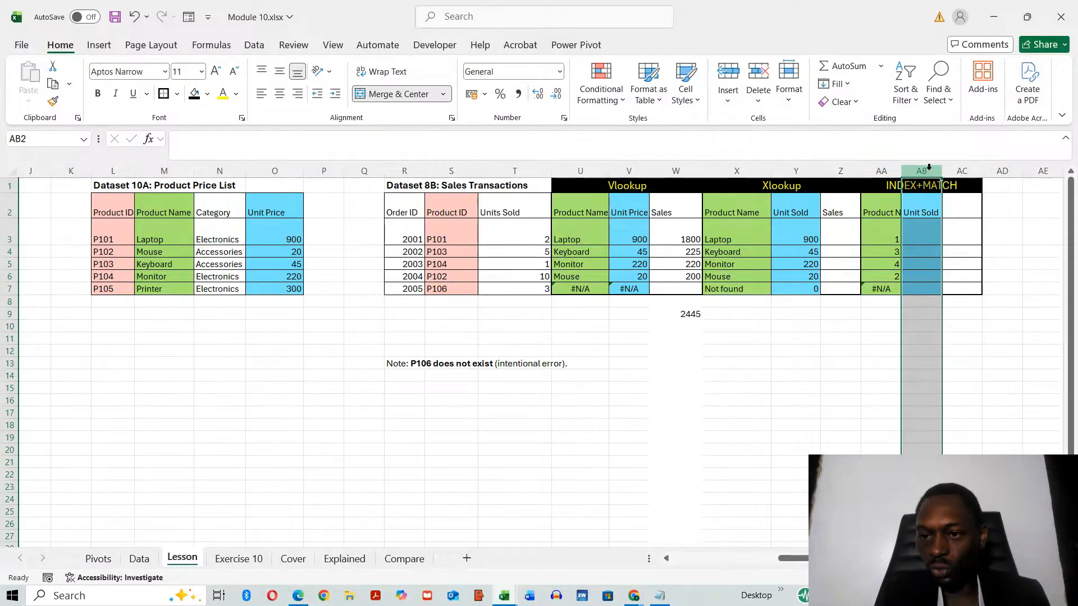
right_click(927, 170)
left_click(833, 317)
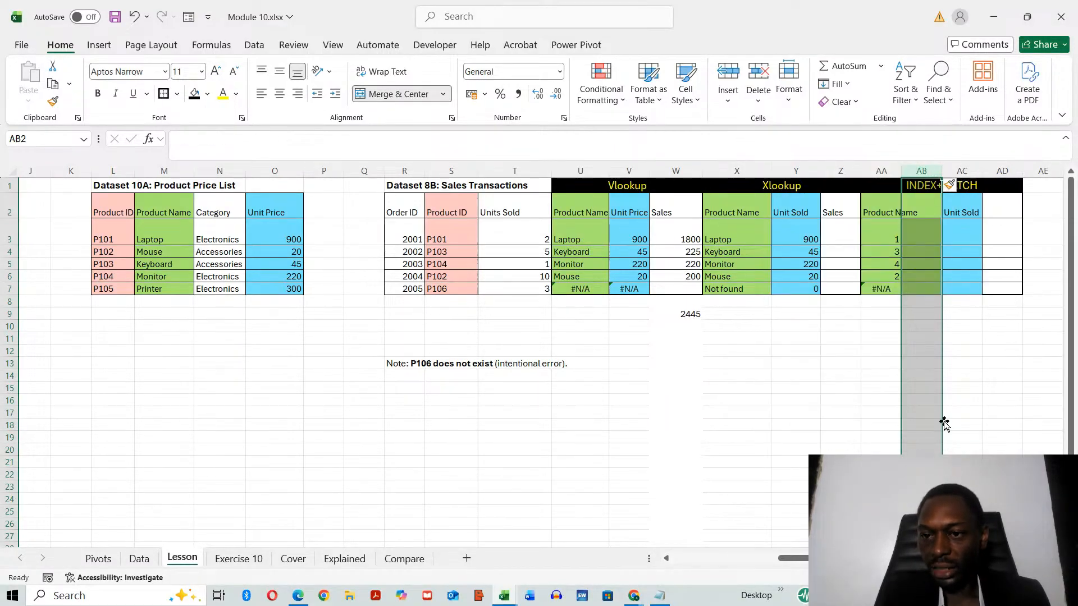
left_click(962, 425)
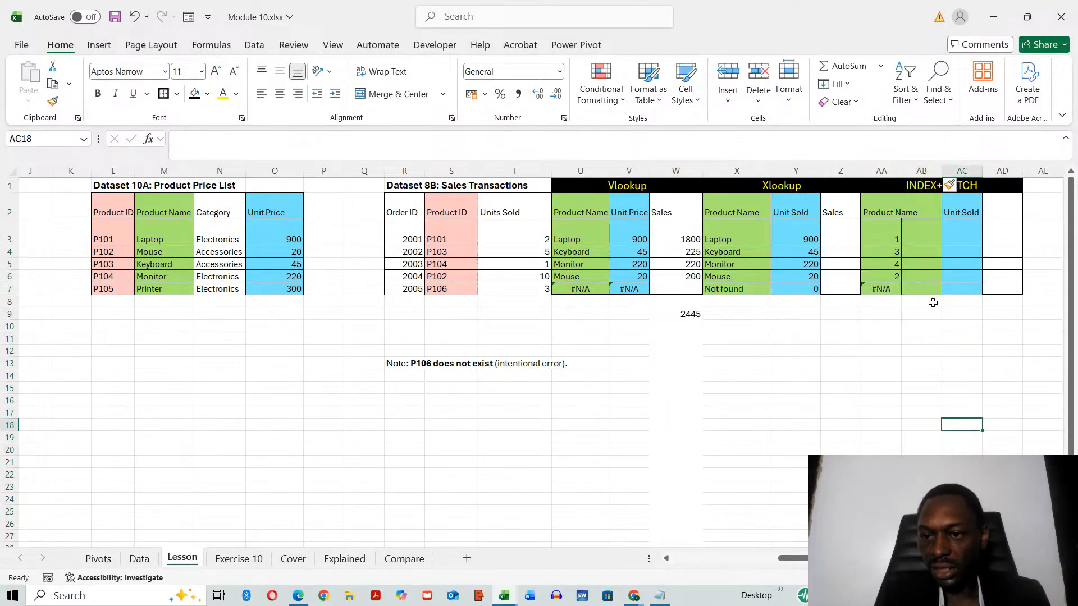
Rename the header in AA2 as "Product Name (MATCH)".
double_click(887, 213)
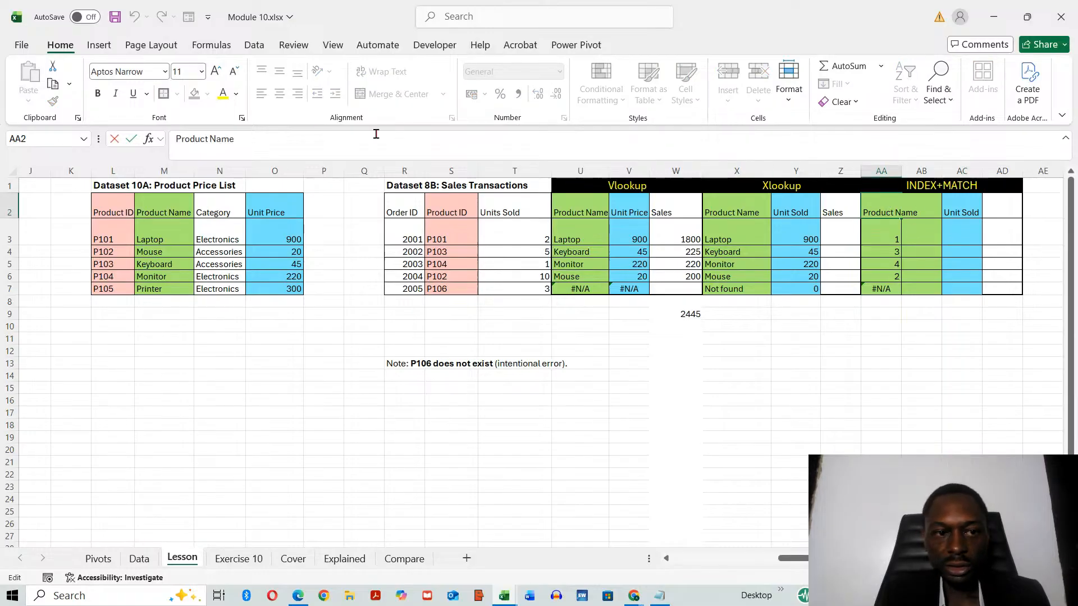
left_click(249, 133)
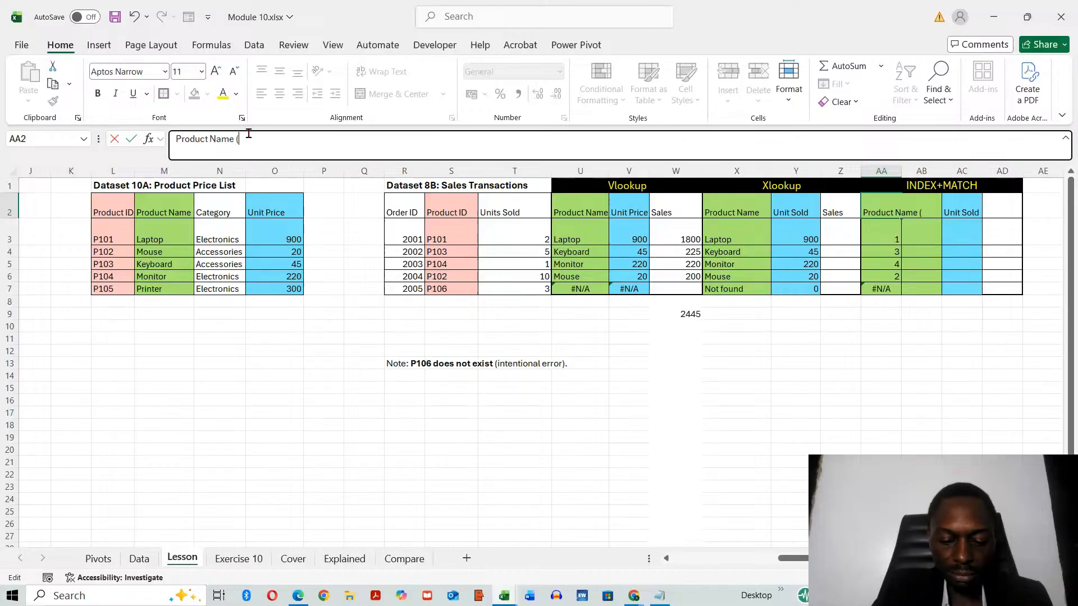
type("(MATCH")
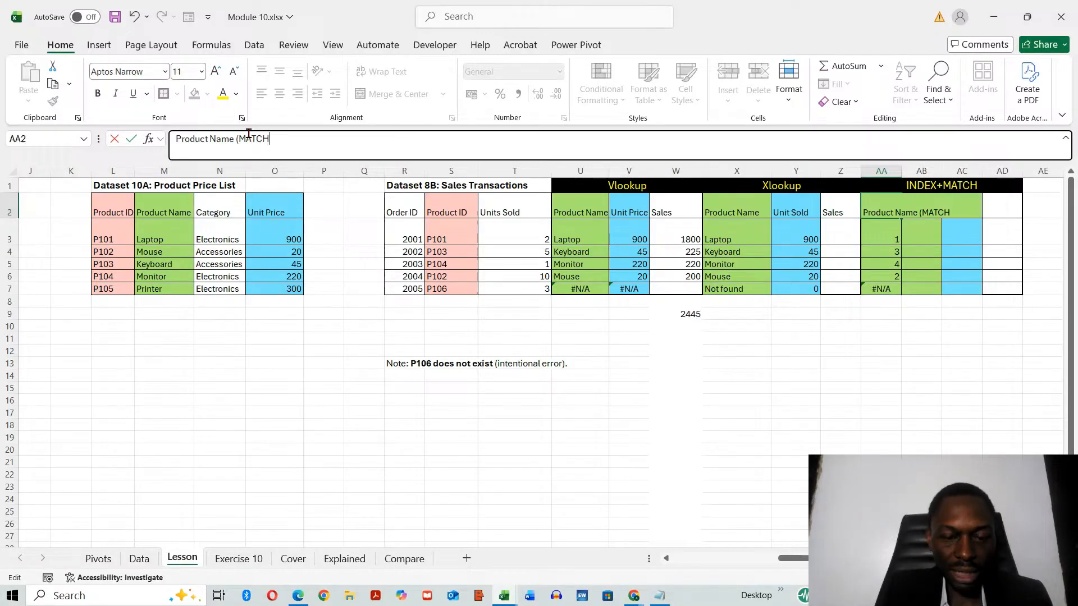
key("Return")
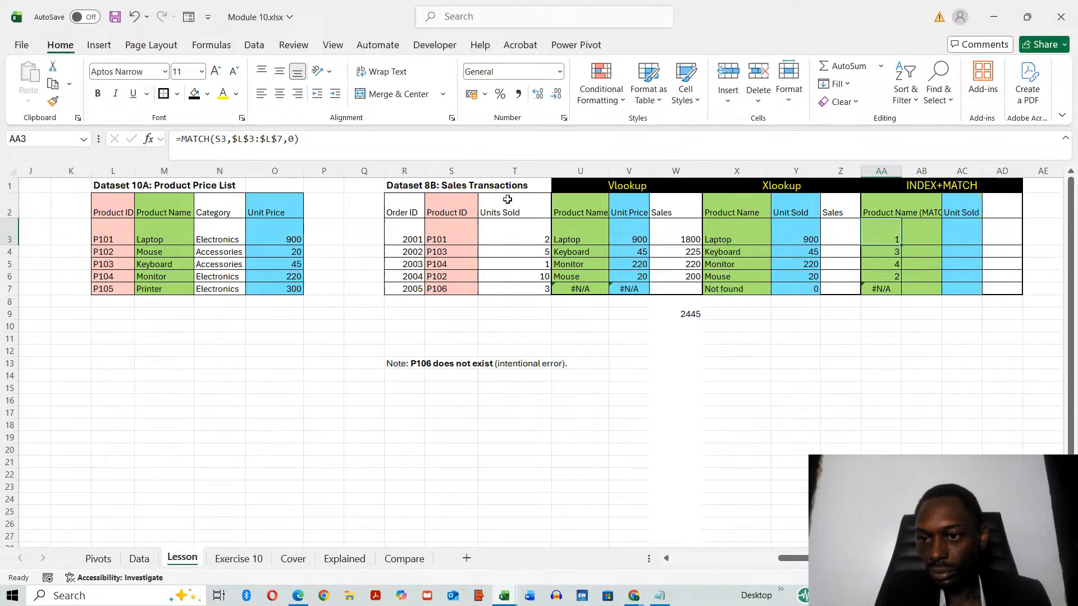
left_click(892, 207)
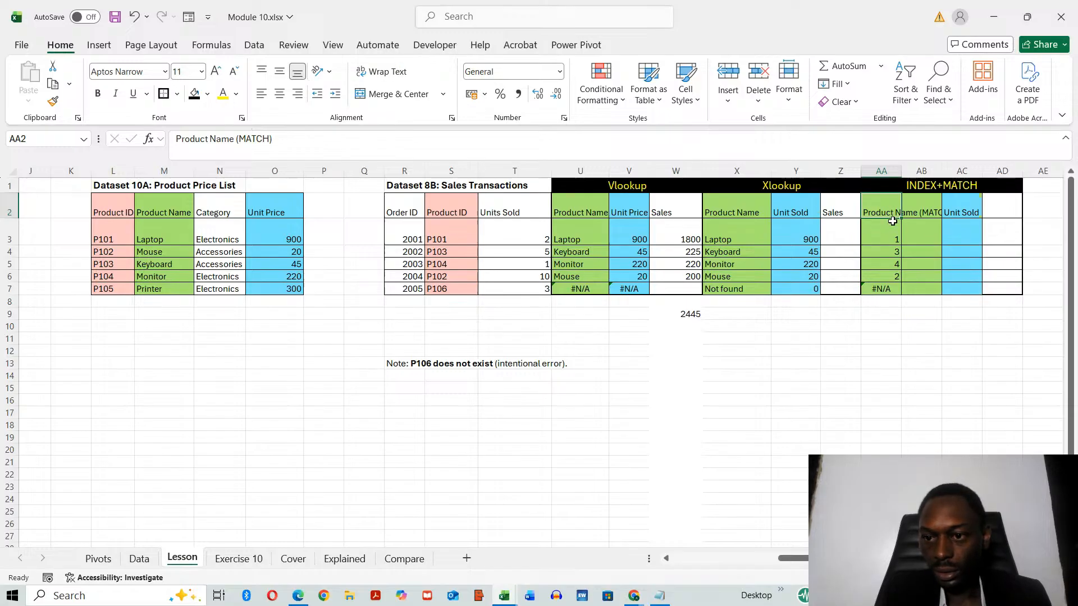
left_click(961, 302)
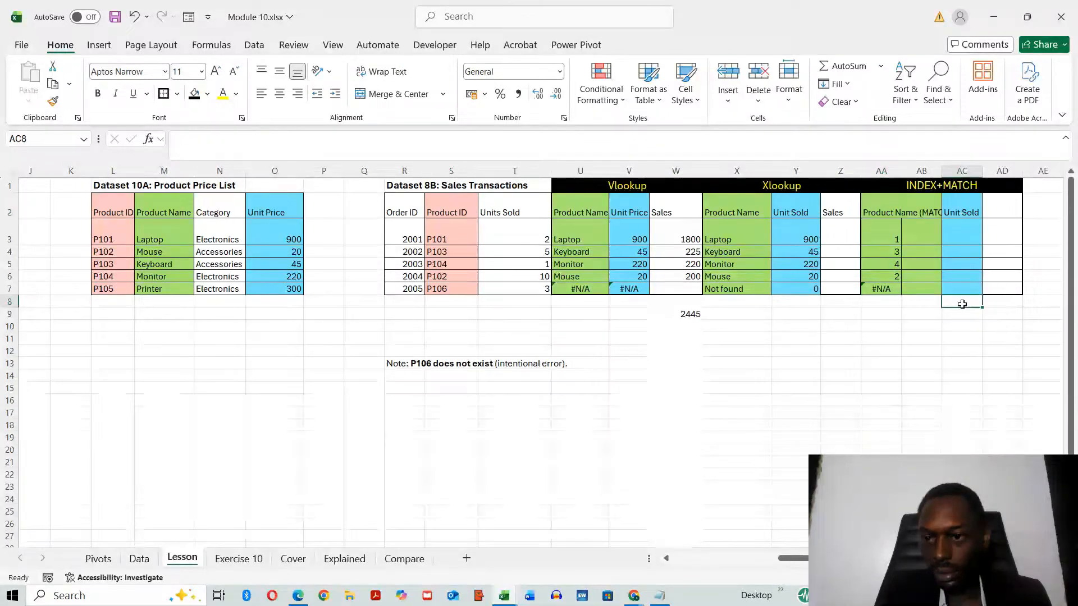
Try to merge and center the Product Name (MATCH) header across AA2:AB2.
left_click(900, 204)
left_click_drag(900, 204, 921, 206)
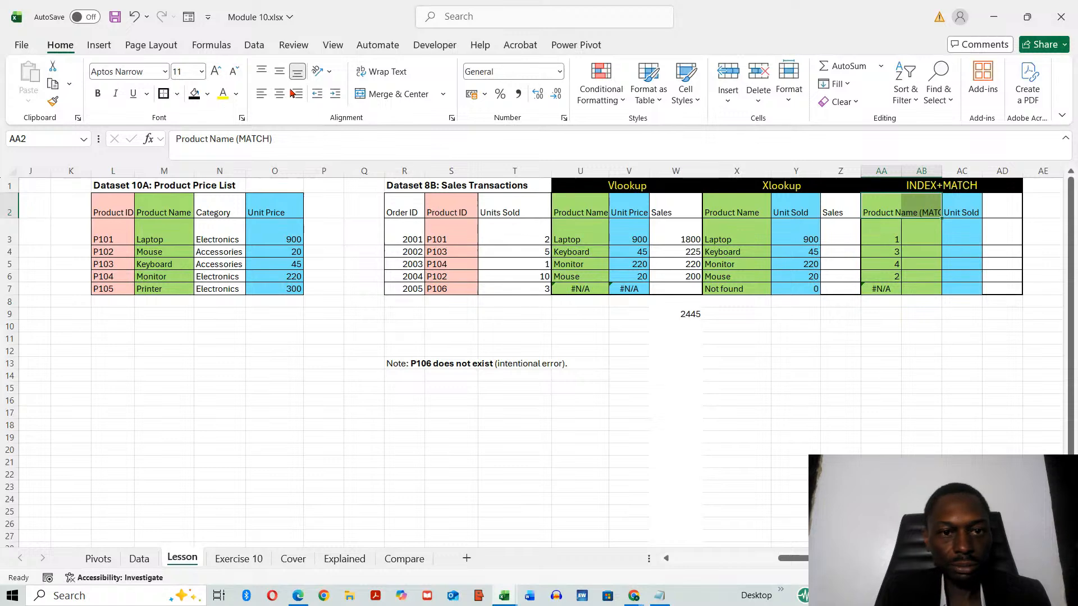
left_click(377, 95)
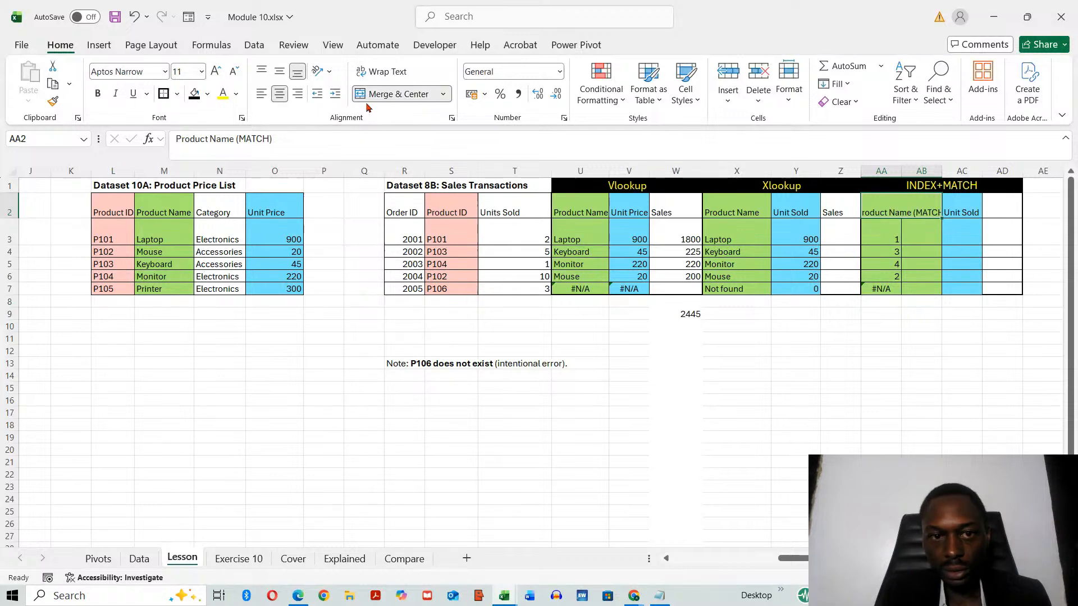
left_click(397, 99)
Wrap the text of the AA2 header and widen column AA so "Product Name (MATCH)" fits on two lines.
left_click(881, 211)
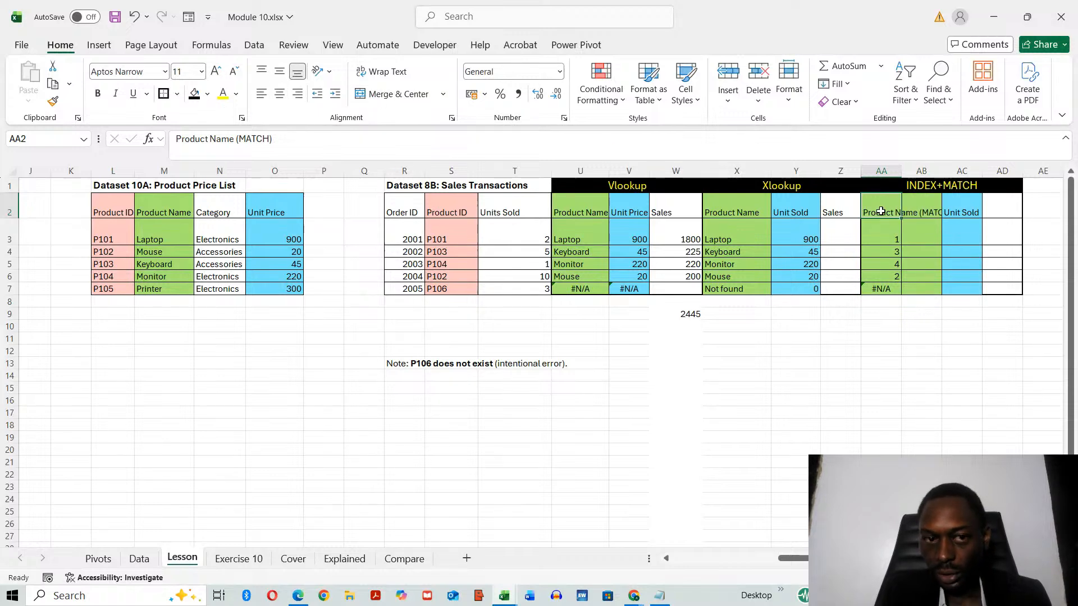
left_click(390, 71)
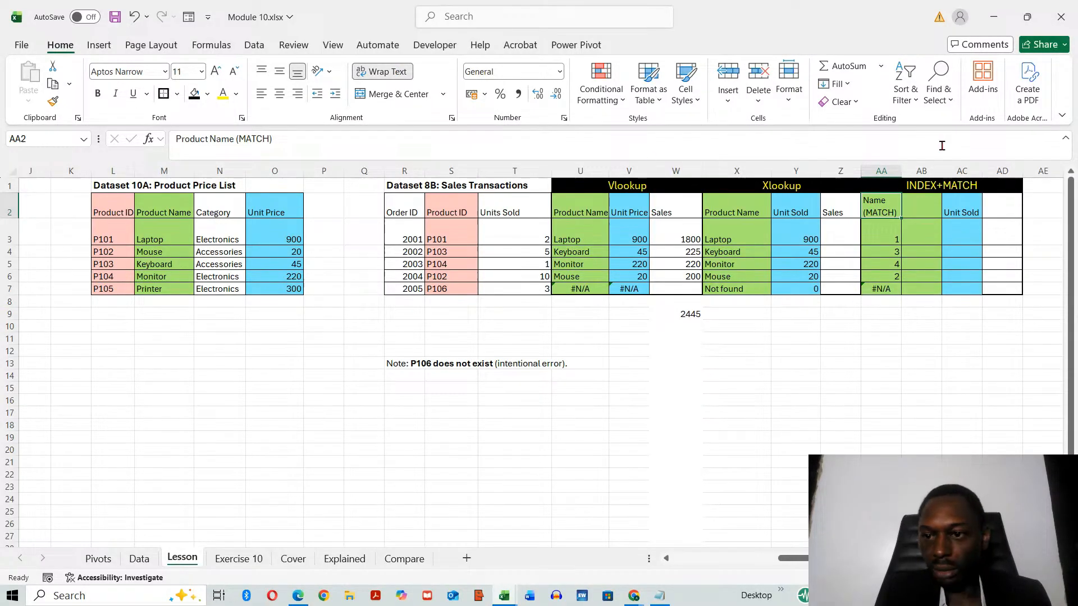
left_click_drag(901, 171, 929, 170)
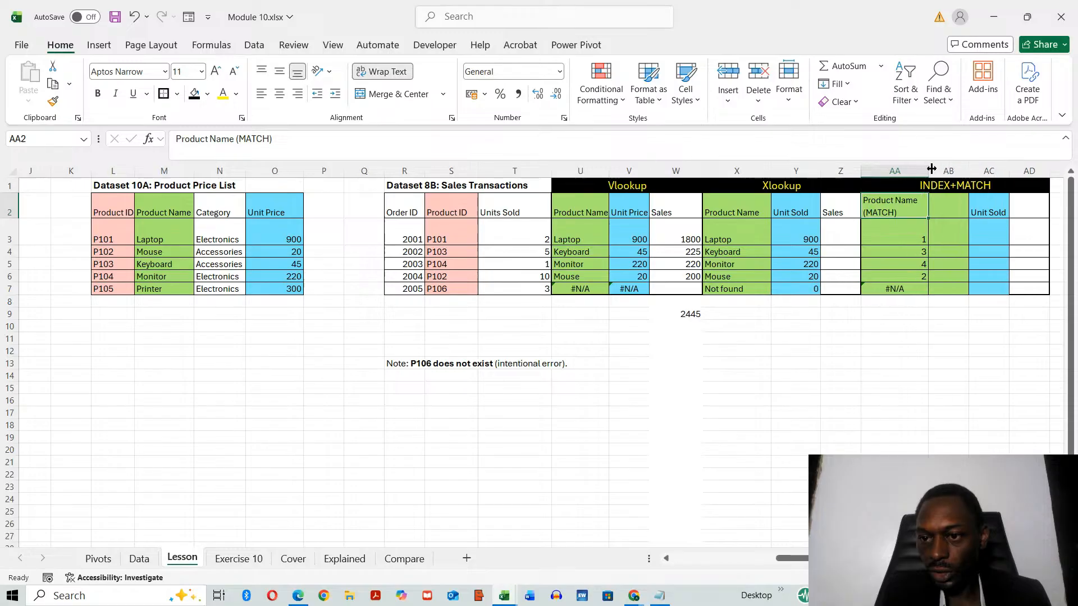
Enter the header "Product Name(Index+Match)" in AB2.
left_click(948, 205)
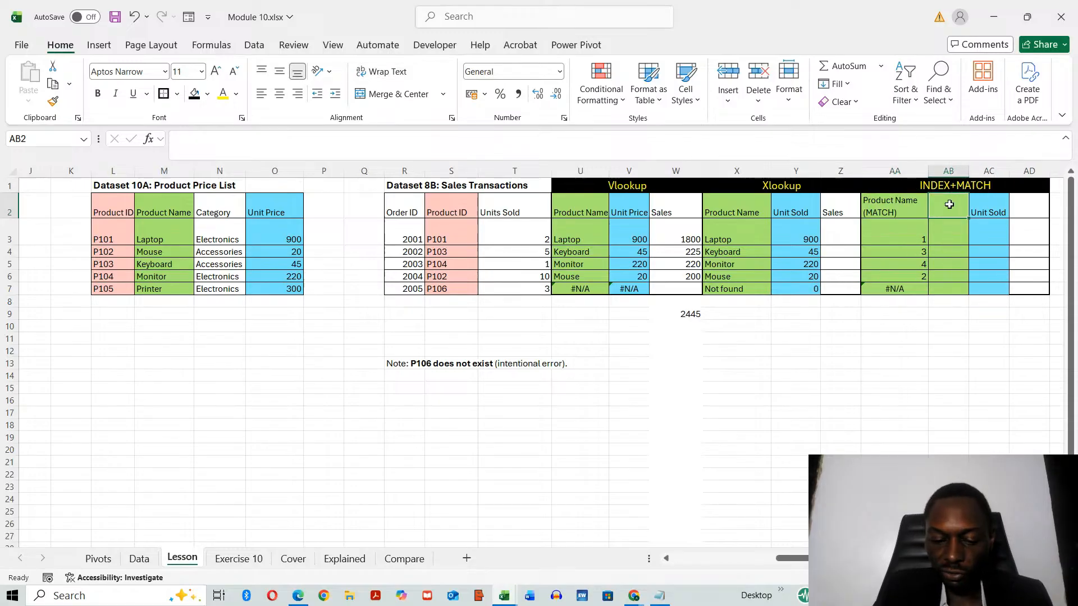
type("Produc")
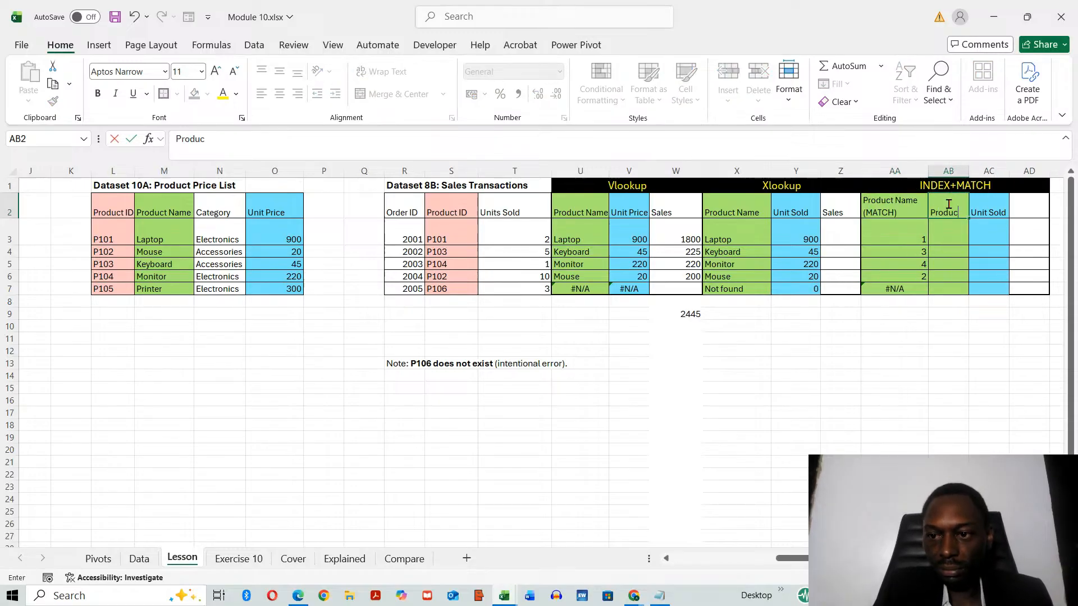
type("t Nam")
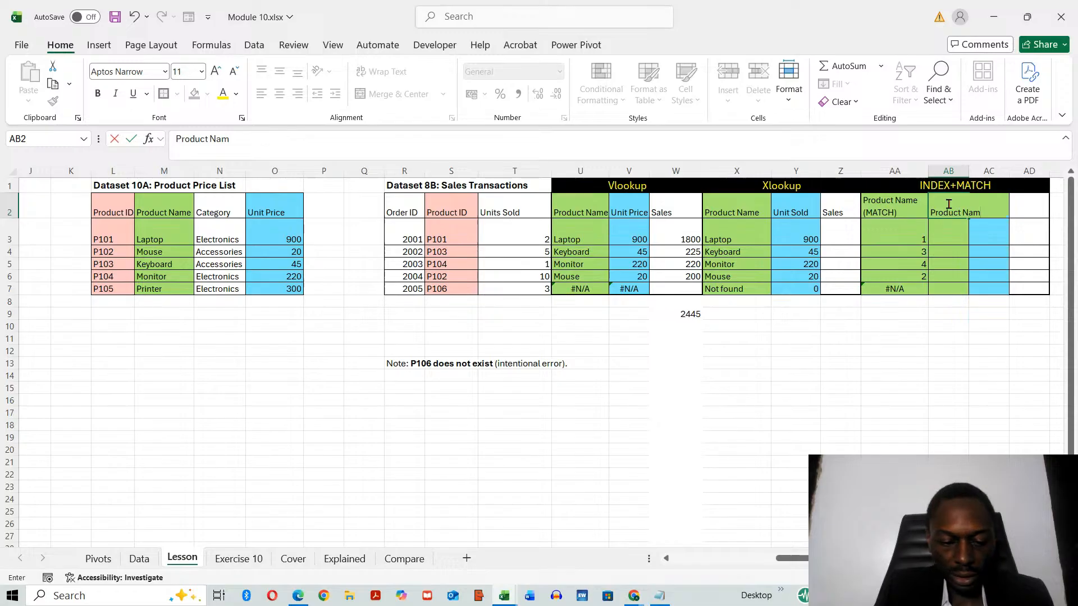
type("e(Mat")
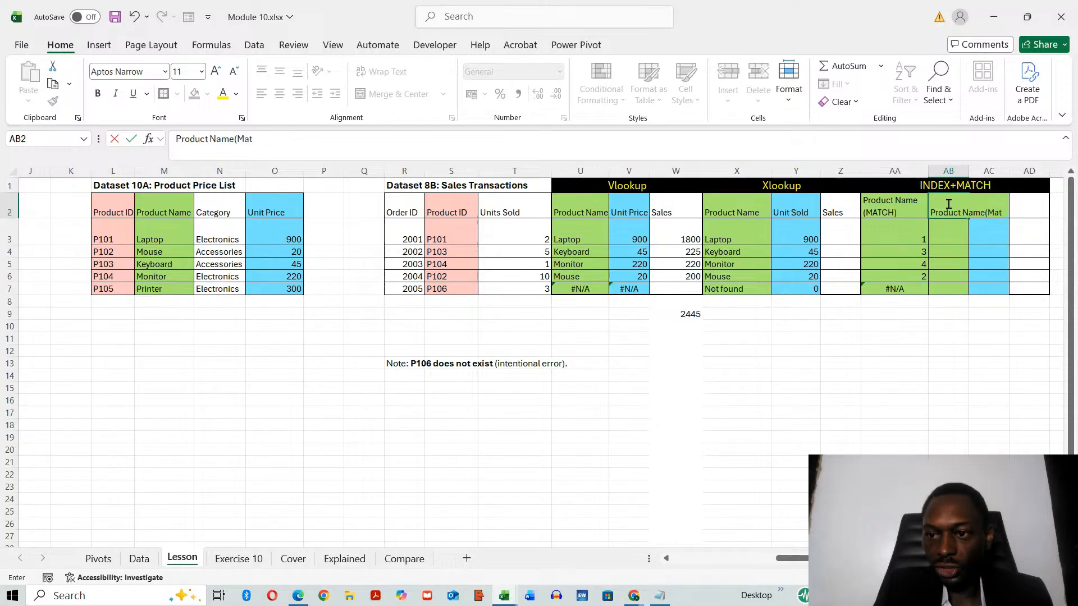
type("ch +")
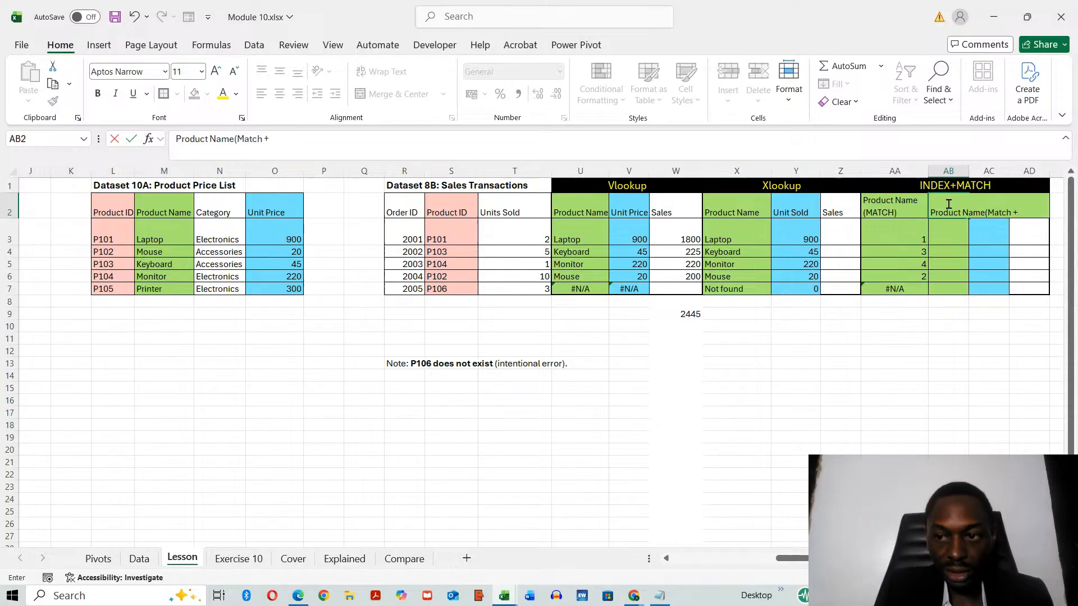
key("BackSpace")
key("BackSpace")
key("BackSpace")
key("BackSpace")
key("BackSpace")
key("BackSpace")
key("BackSpace")
type("In")
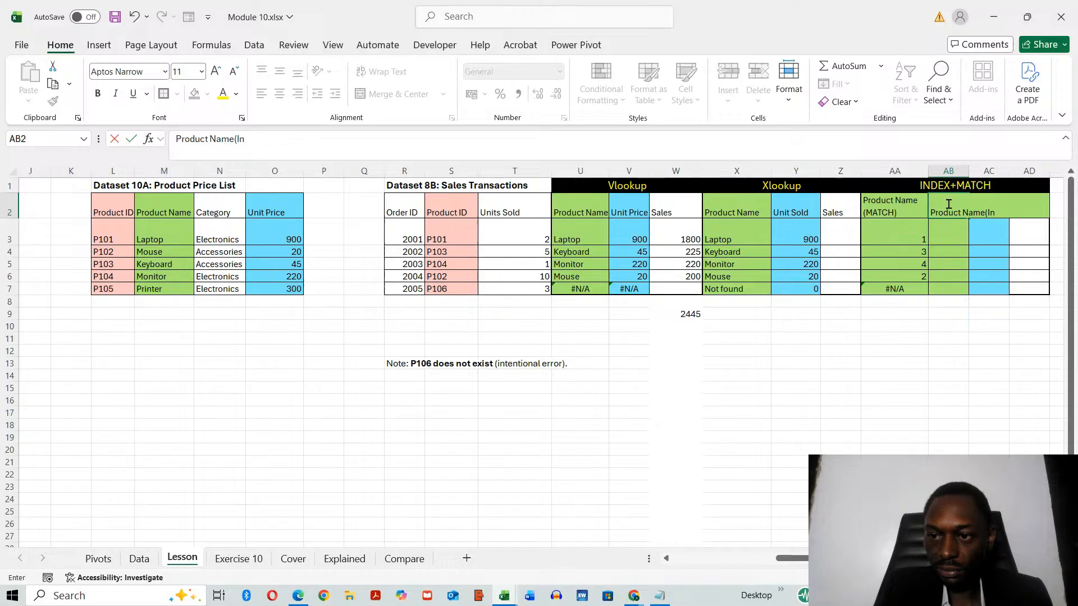
type("dex+")
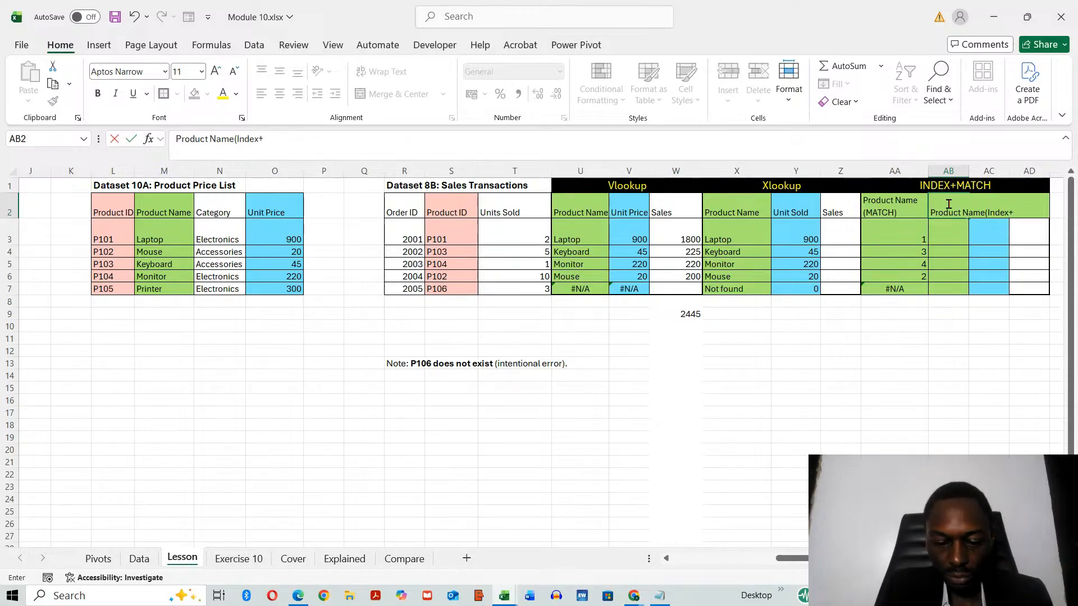
type("Match)")
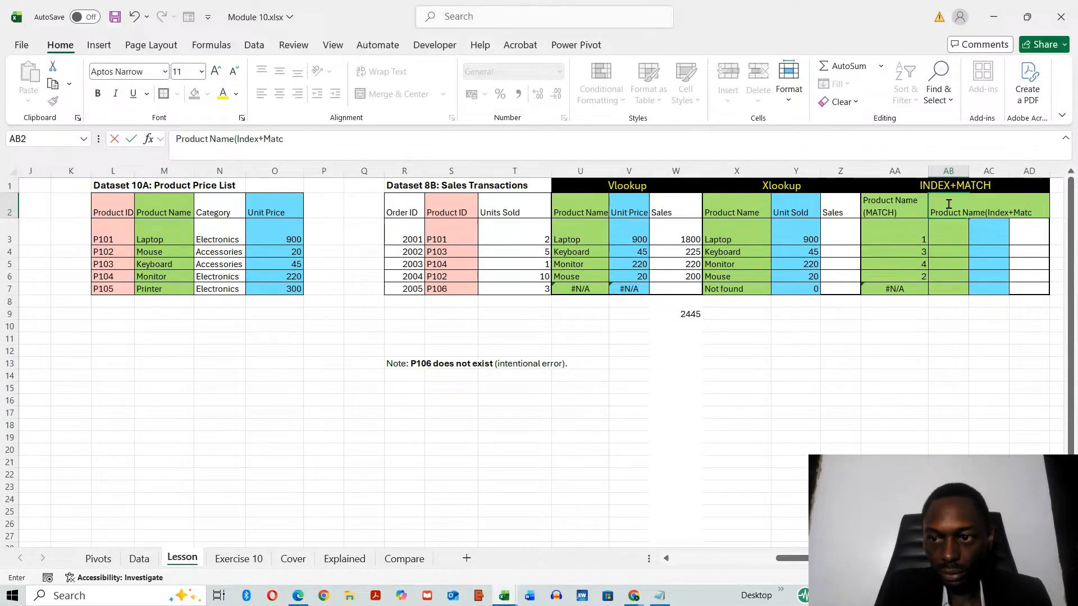
left_click(982, 358)
Wrap the text of the AB2 header and widen column AB moderately, ending with cell AB3 selected.
left_click(947, 210)
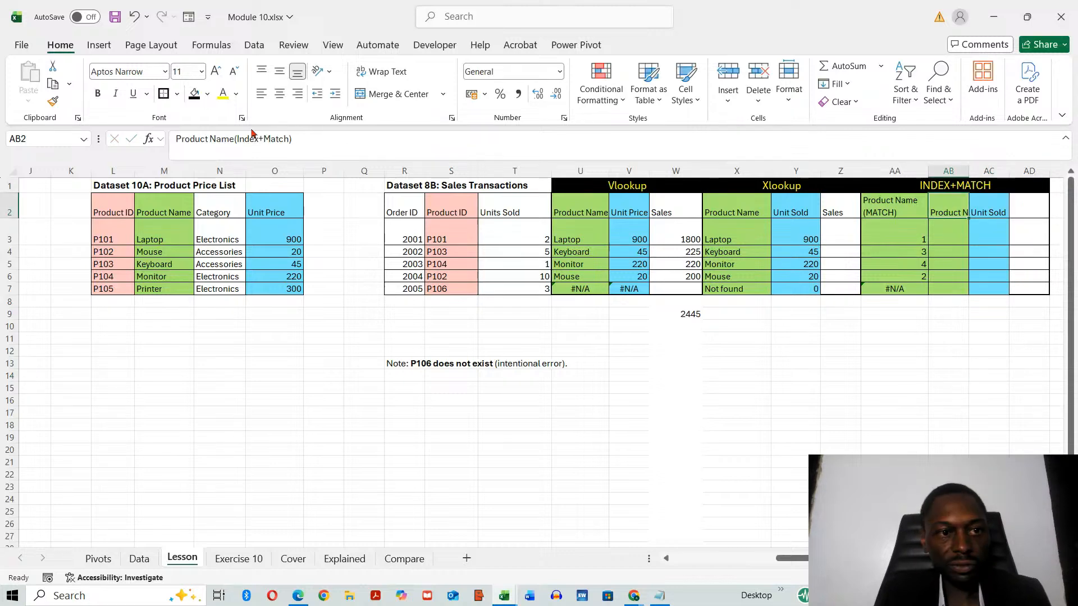
left_click(382, 71)
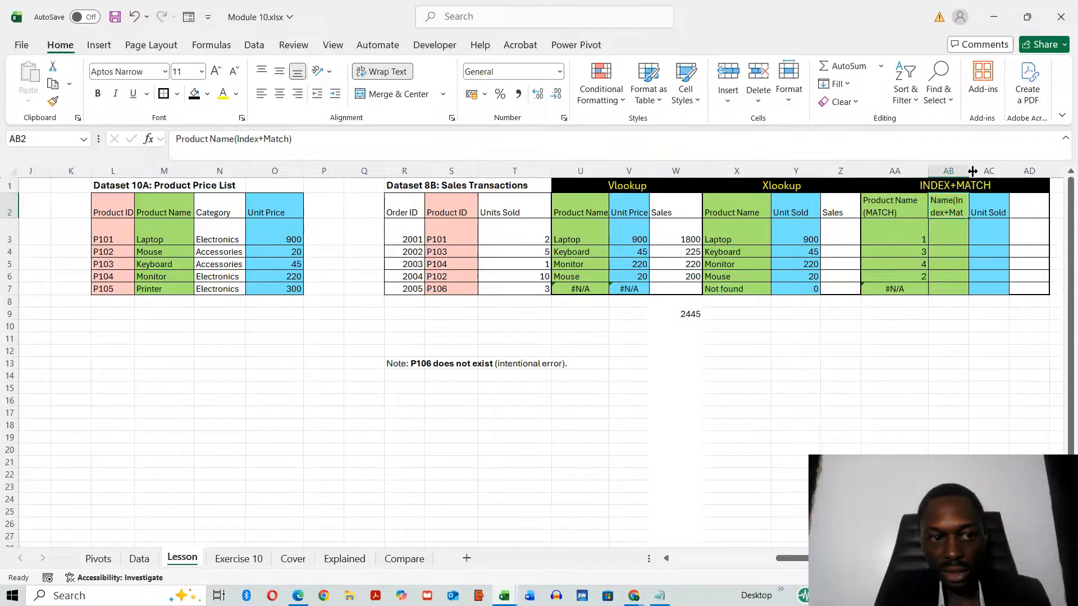
left_click_drag(968, 171, 989, 171)
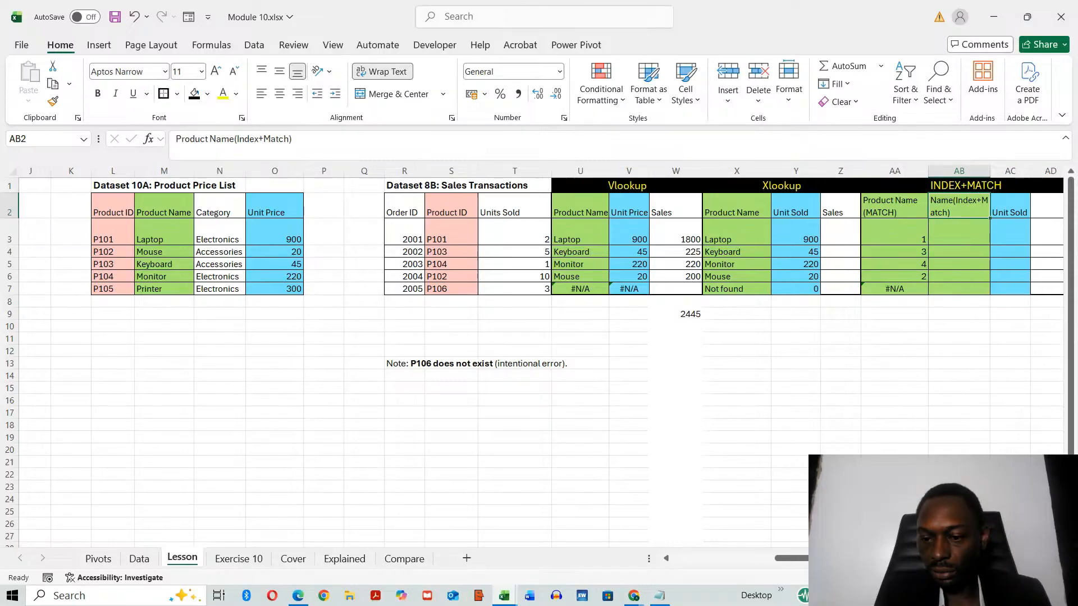
scroll(926, 209, "right", 1)
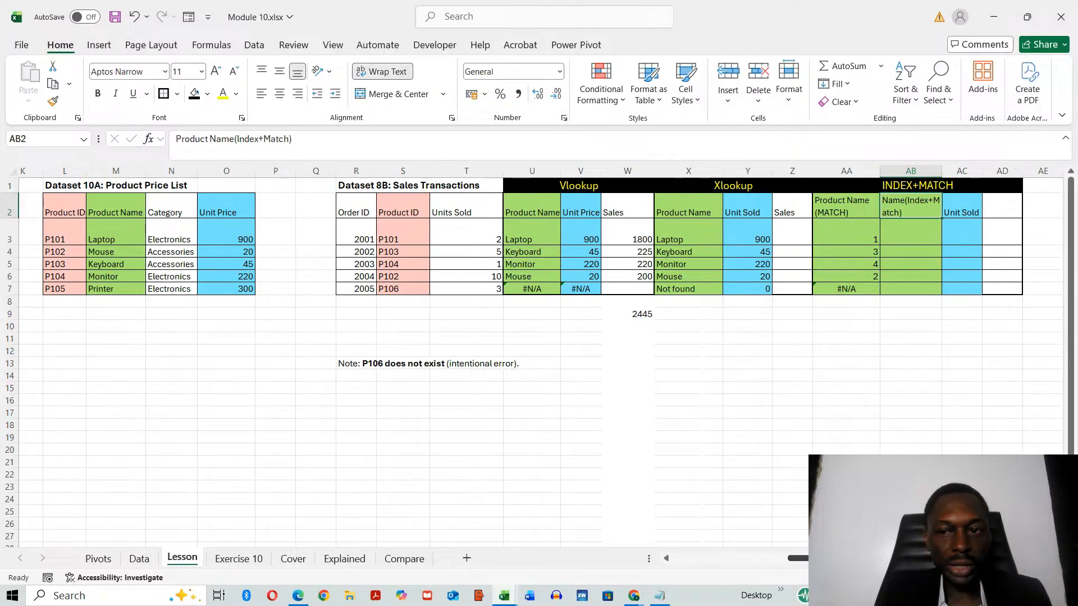
left_click(914, 227)
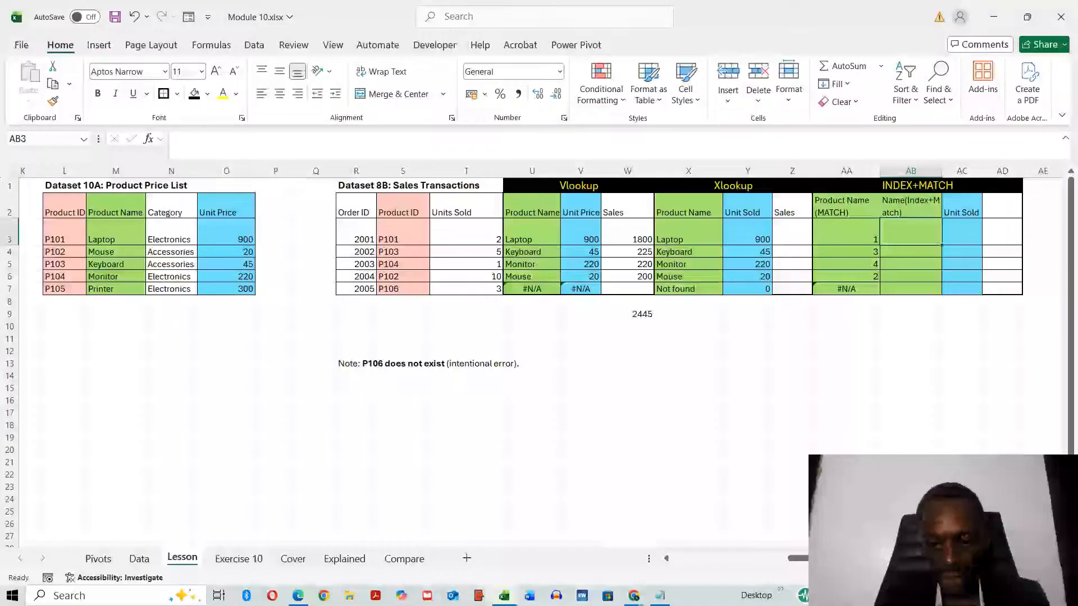
Switch to Chrome to check the live stream in YouTube Studio, and return to the Excel workbook.
left_click(634, 595)
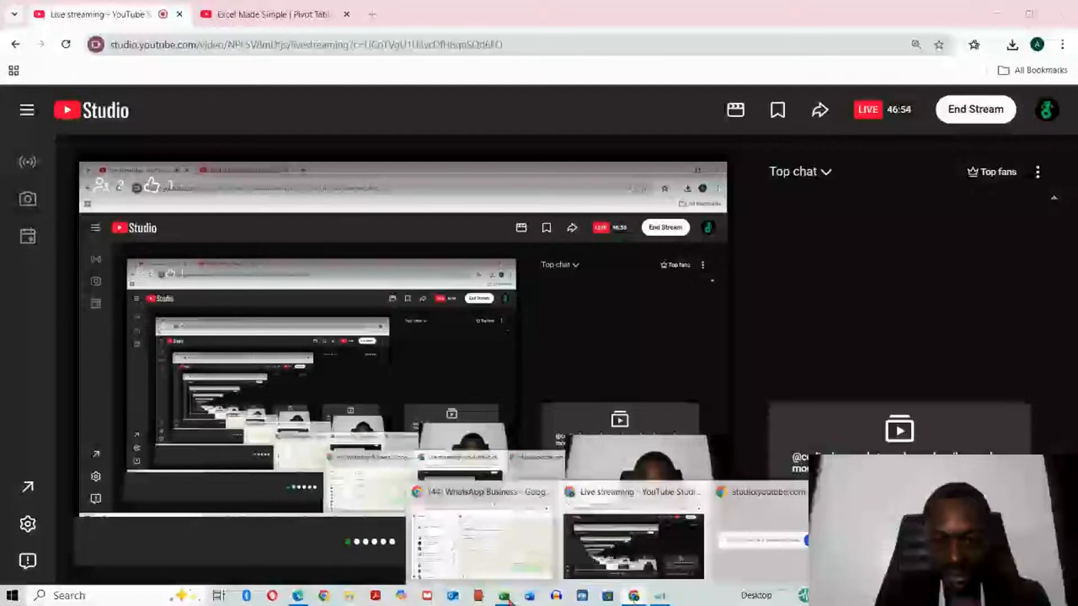
mouse_move(509, 601)
left_click(596, 568)
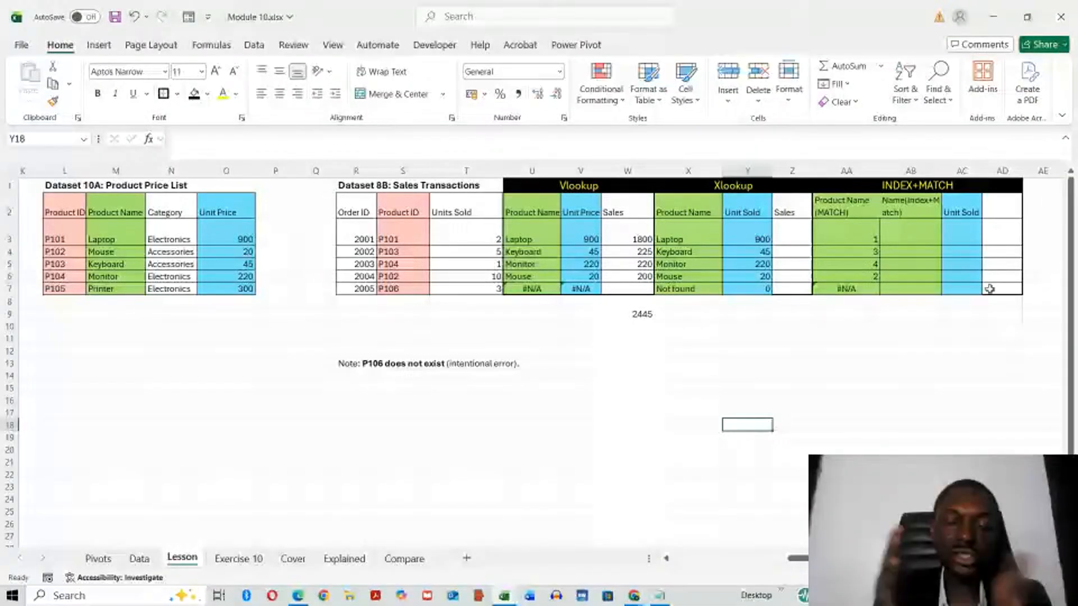
Review points 2, 3 and 4 of Lesson 10.5 on MATCH, INDEX and INDEX + MATCH syntax, ending on point 3.
left_click_drag(797, 559, 703, 562)
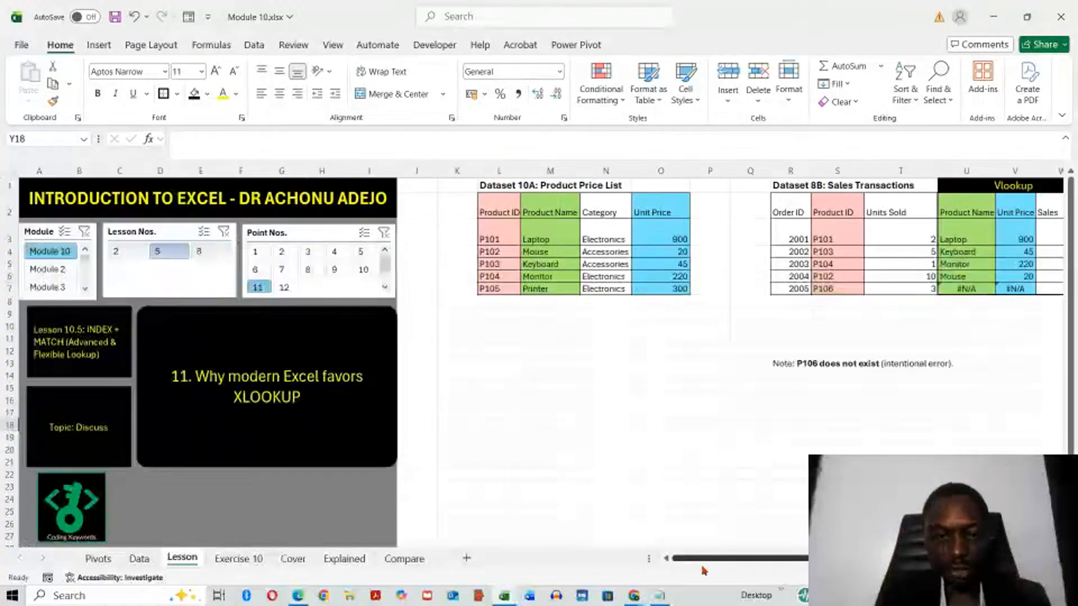
left_click(285, 256)
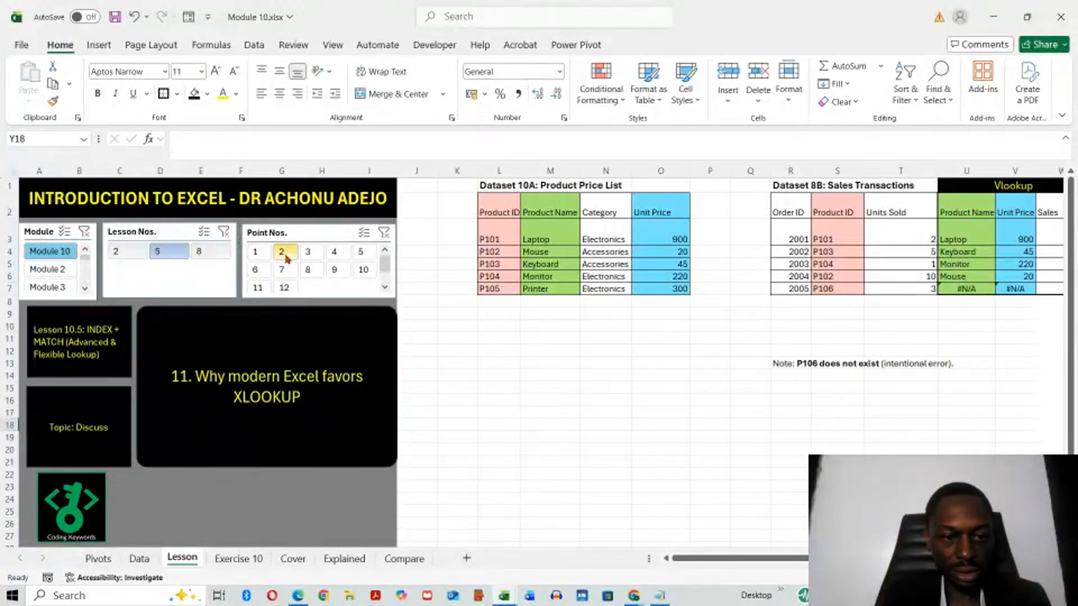
left_click(311, 255)
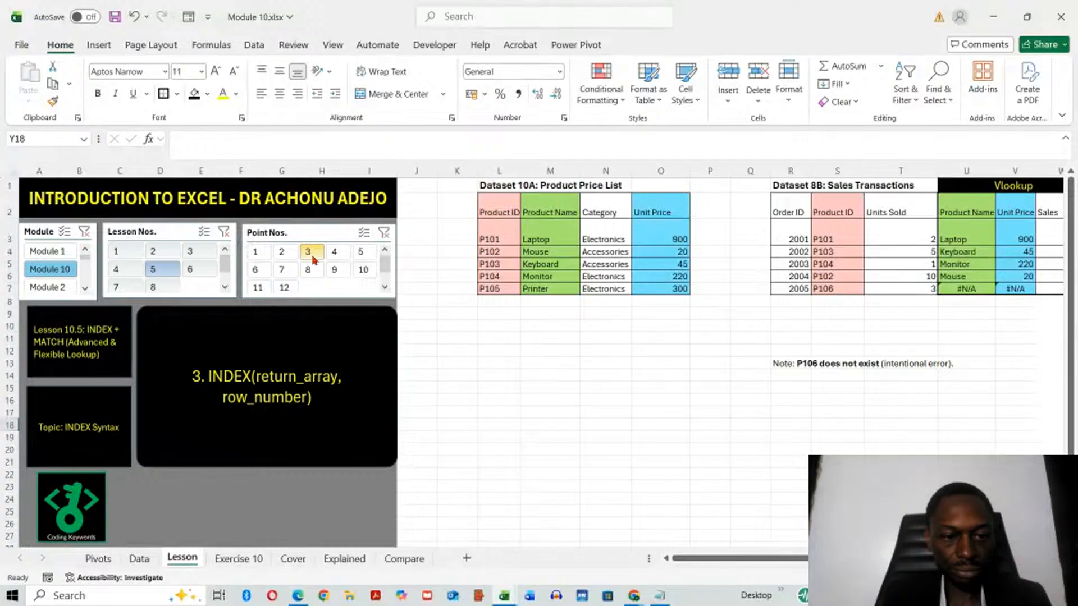
left_click(333, 255)
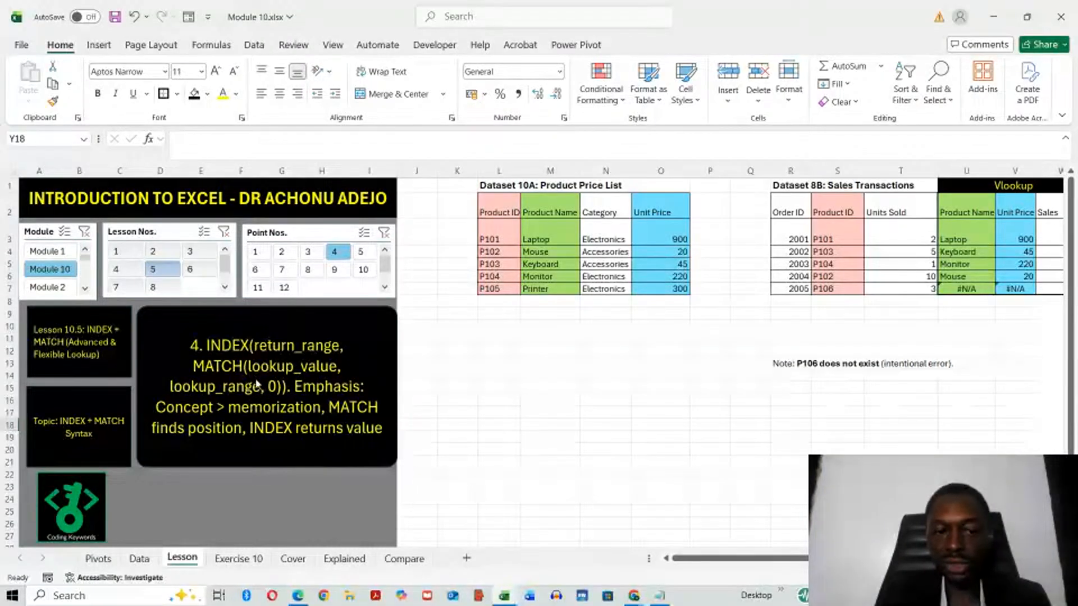
left_click(255, 252)
left_click(286, 254)
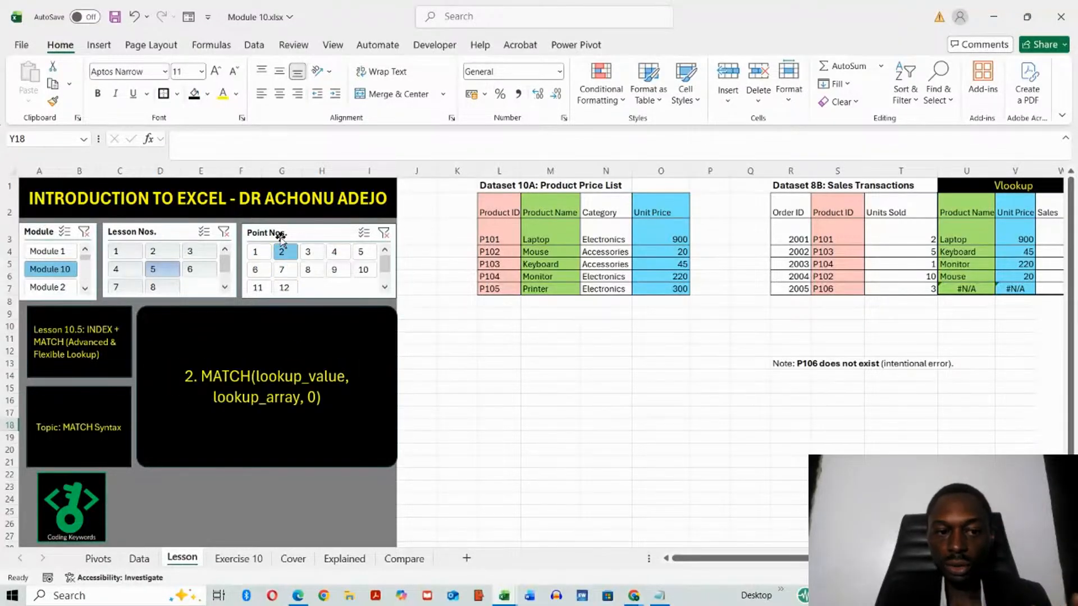
left_click(264, 256)
left_click(308, 254)
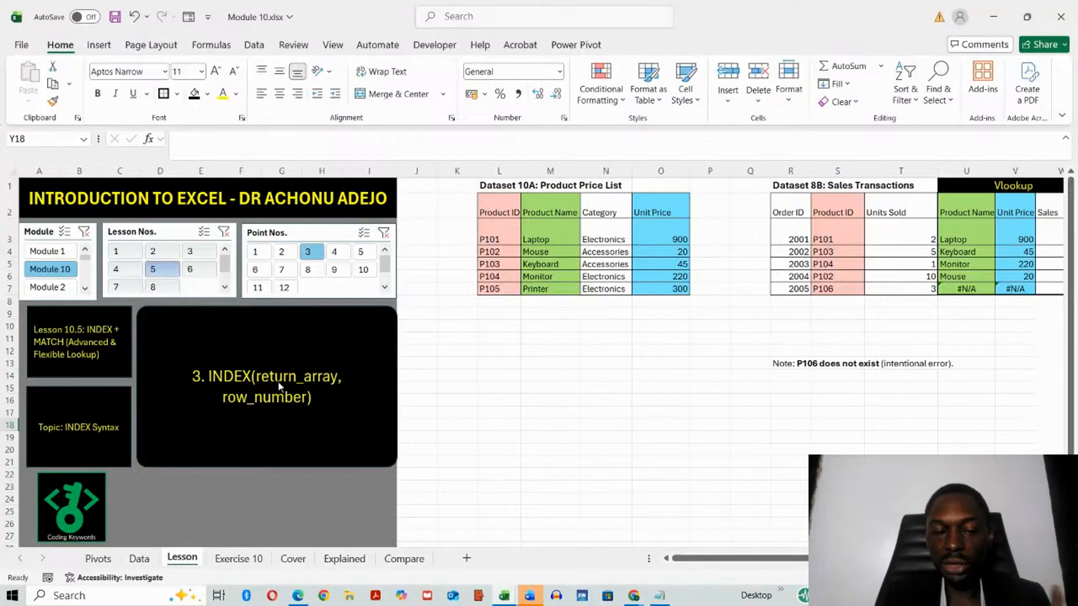
Start an INDEX formula in AB3 using the price list's product names M3:M7 as the array.
scroll(876, 275, "right", 5)
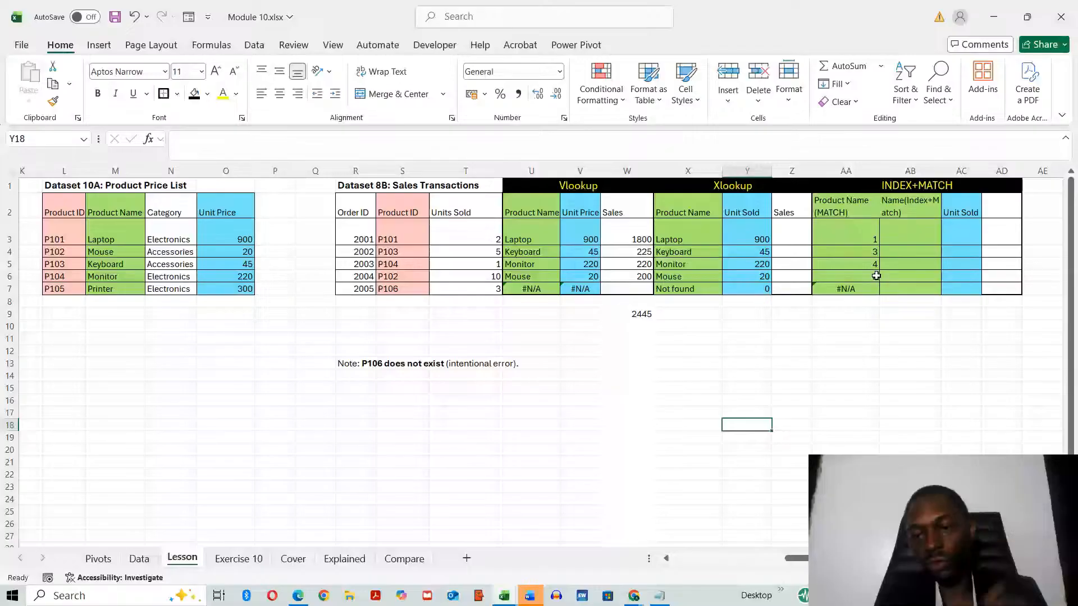
left_click(915, 233)
type("=index")
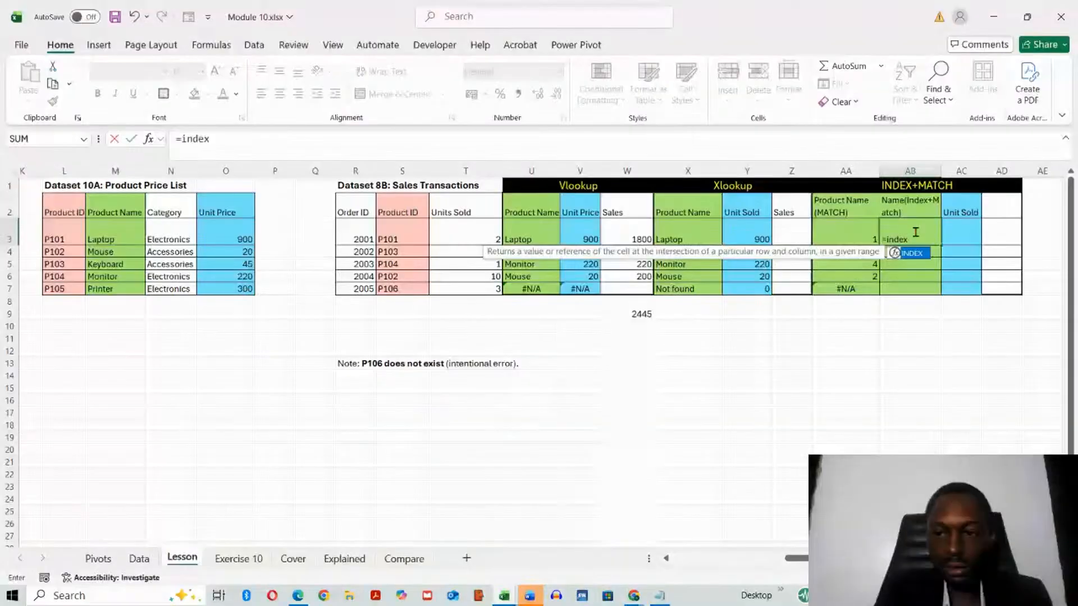
key("Tab")
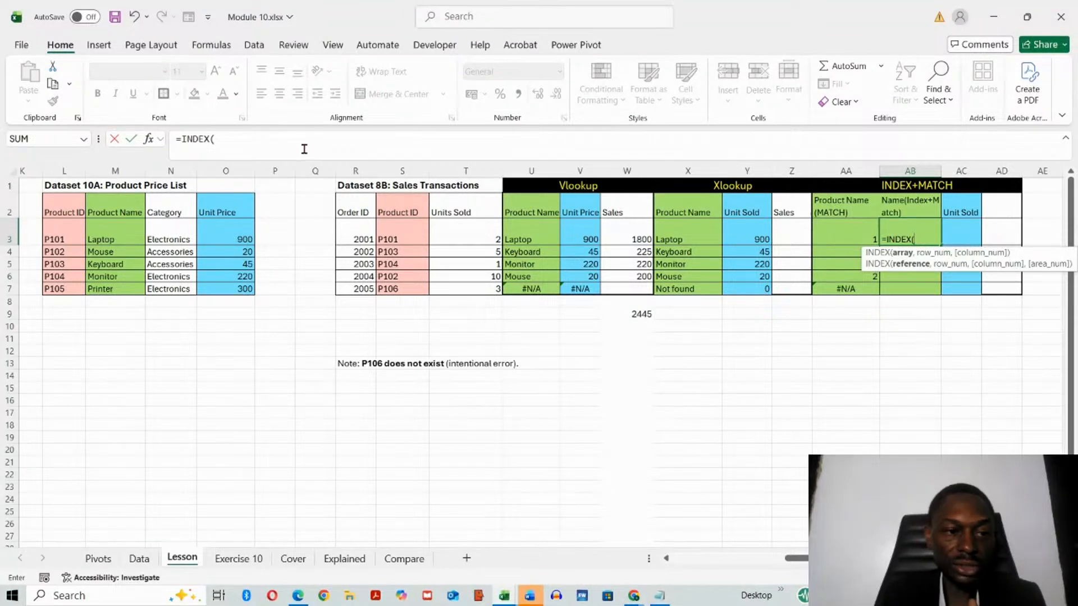
left_click_drag(130, 228, 129, 291)
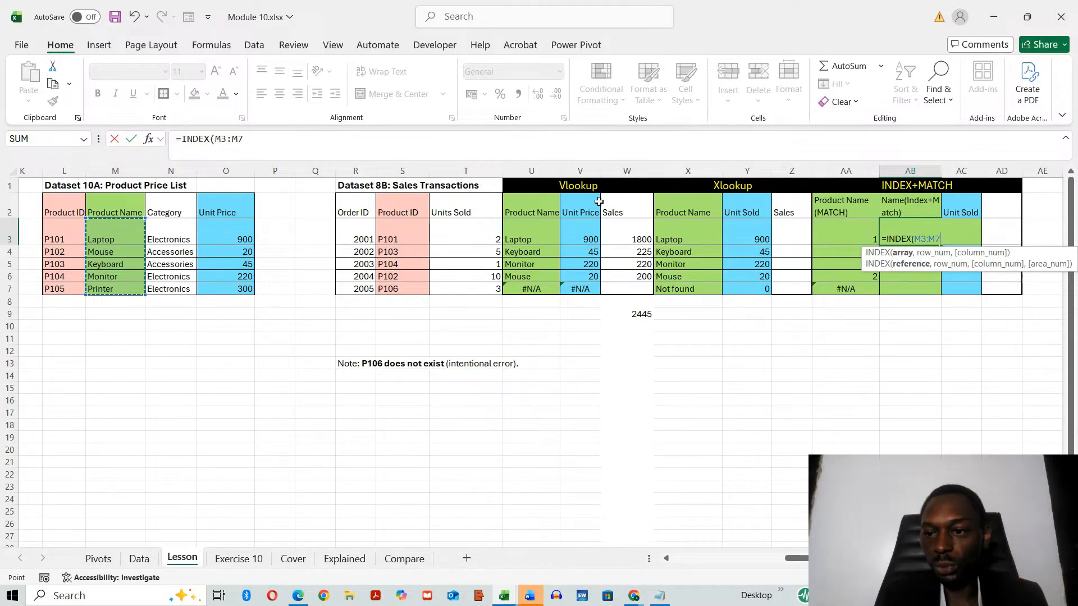
type(",")
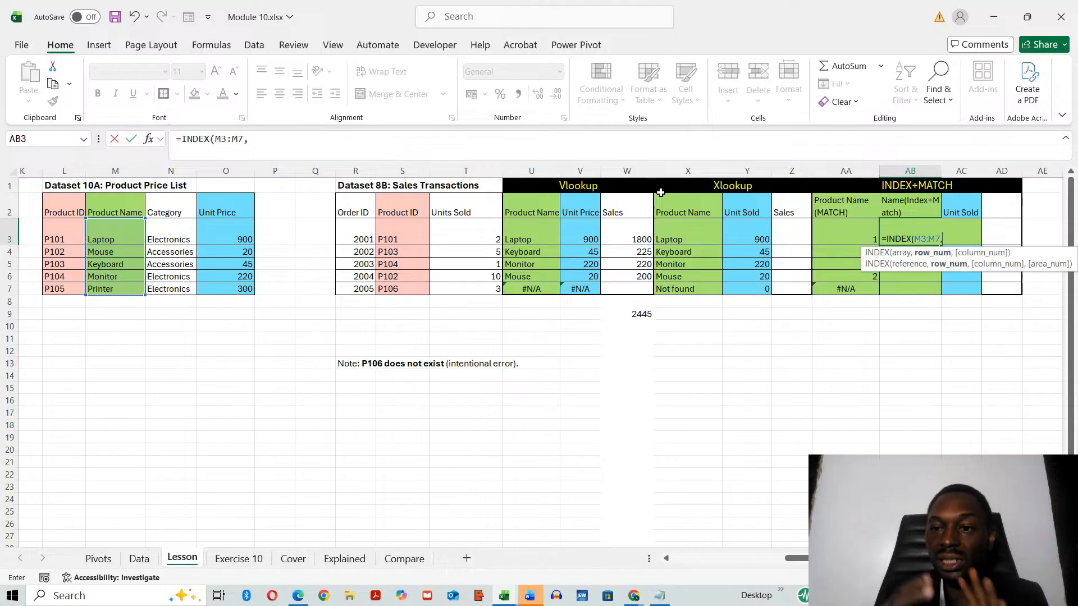
Complete the AB3 formula with MATCH(S3,L3:L7,0) as the INDEX row number.
type("match")
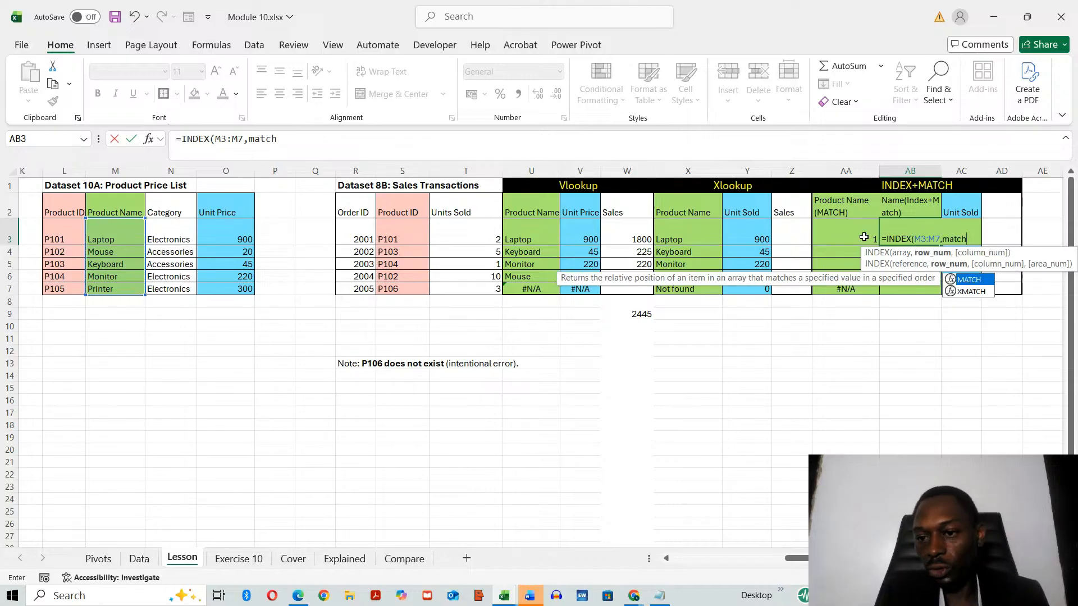
double_click(968, 279)
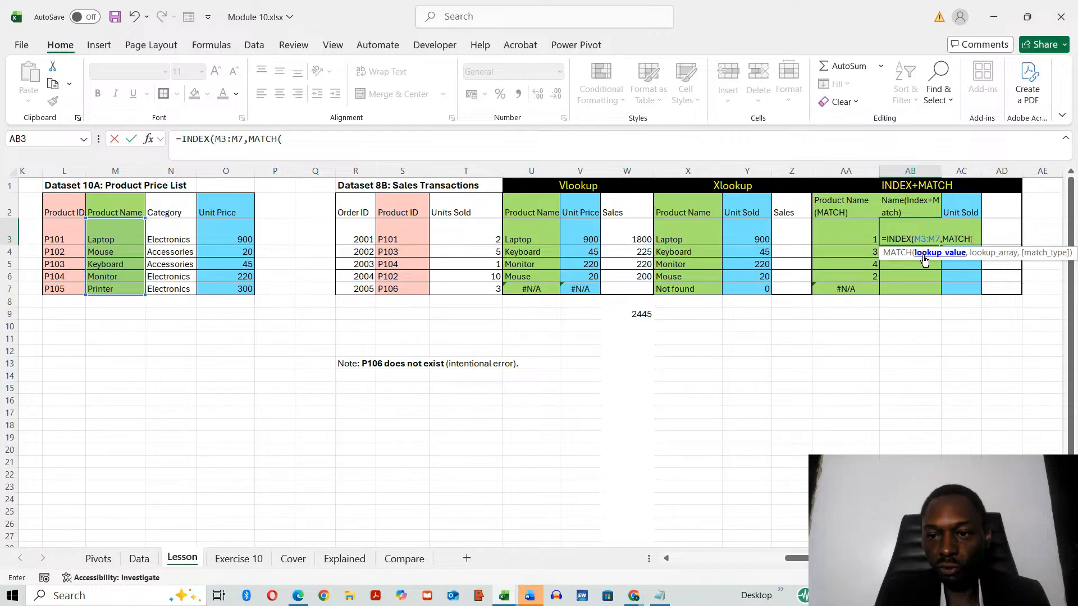
left_click(409, 239)
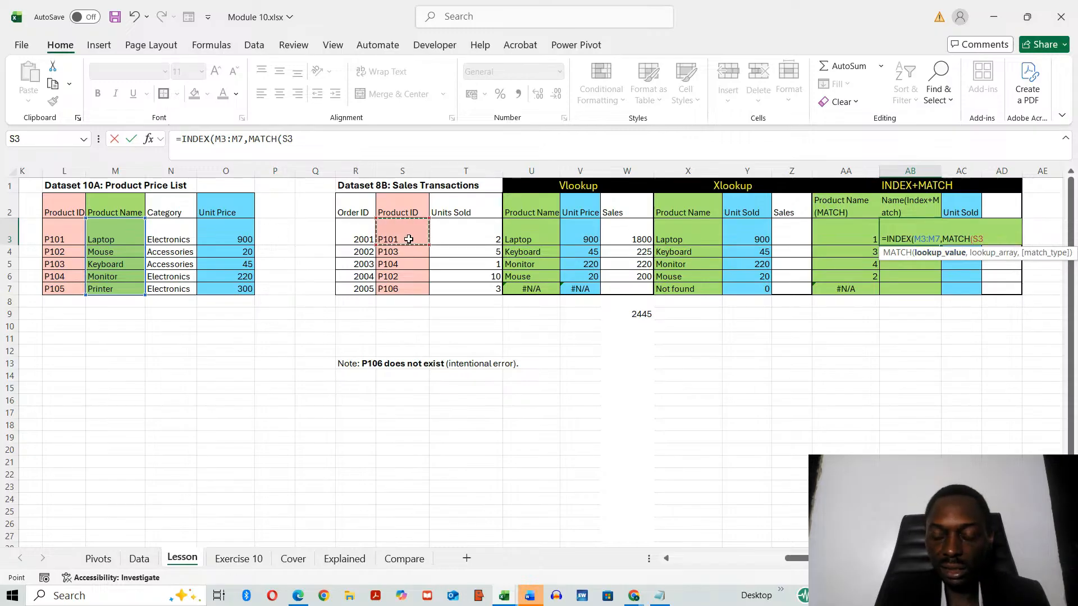
type(",")
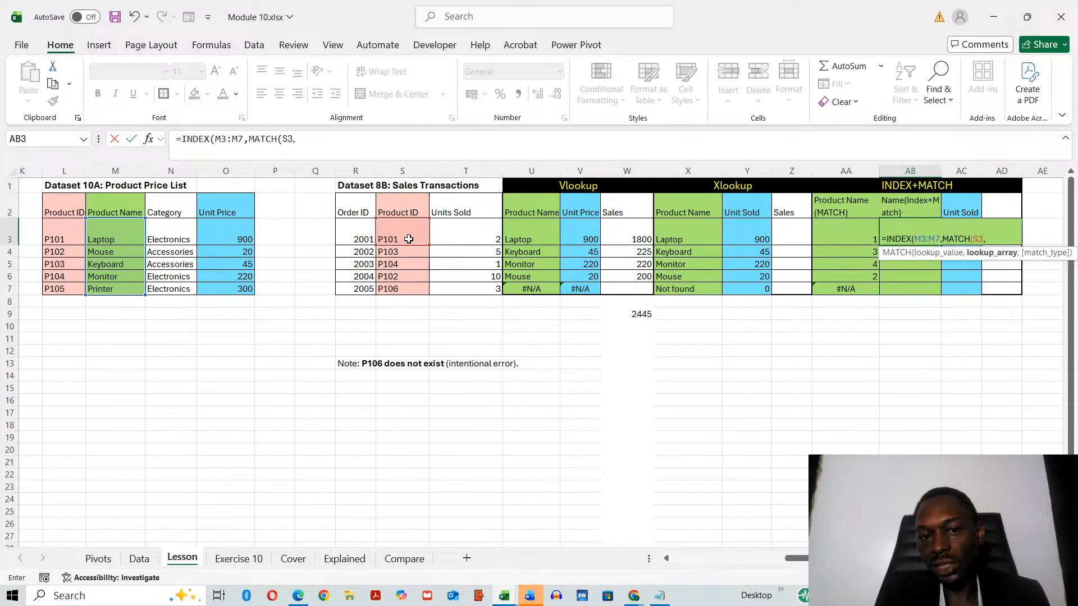
left_click(58, 238)
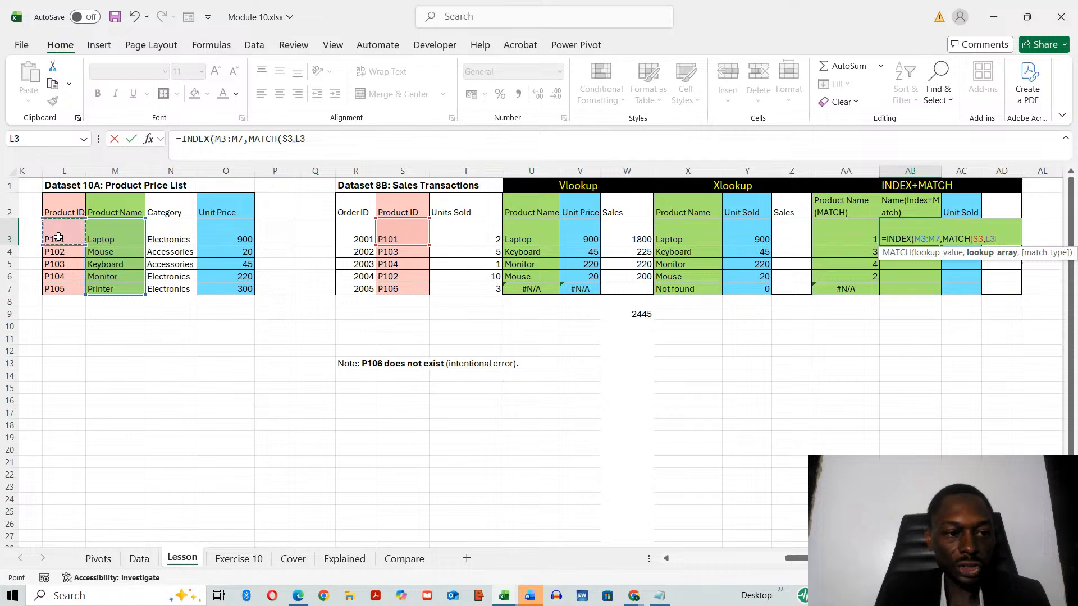
left_click_drag(58, 238, 64, 290)
type(",")
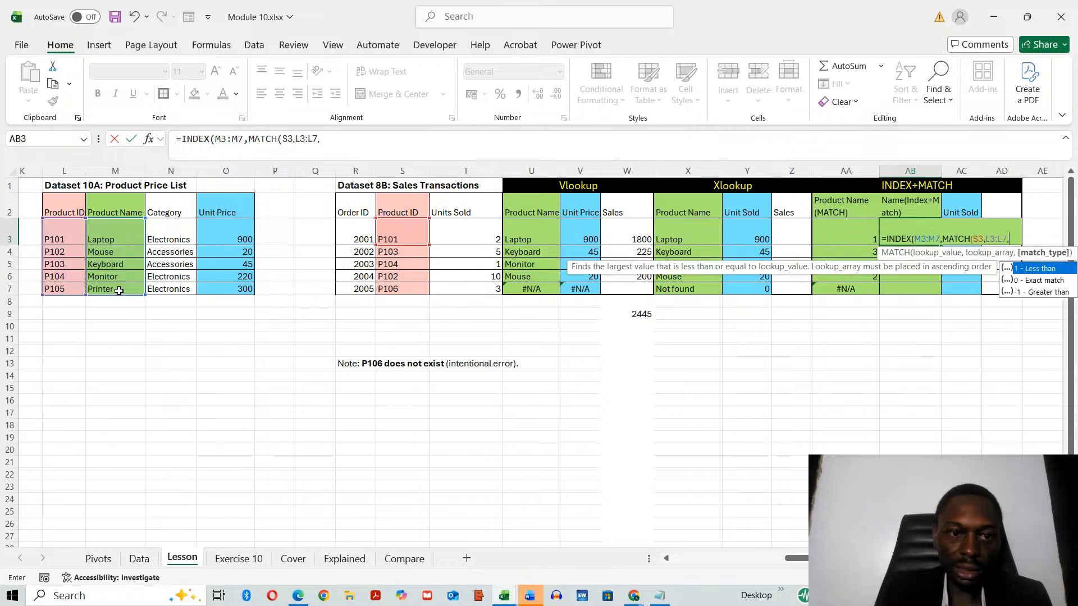
left_click(341, 147)
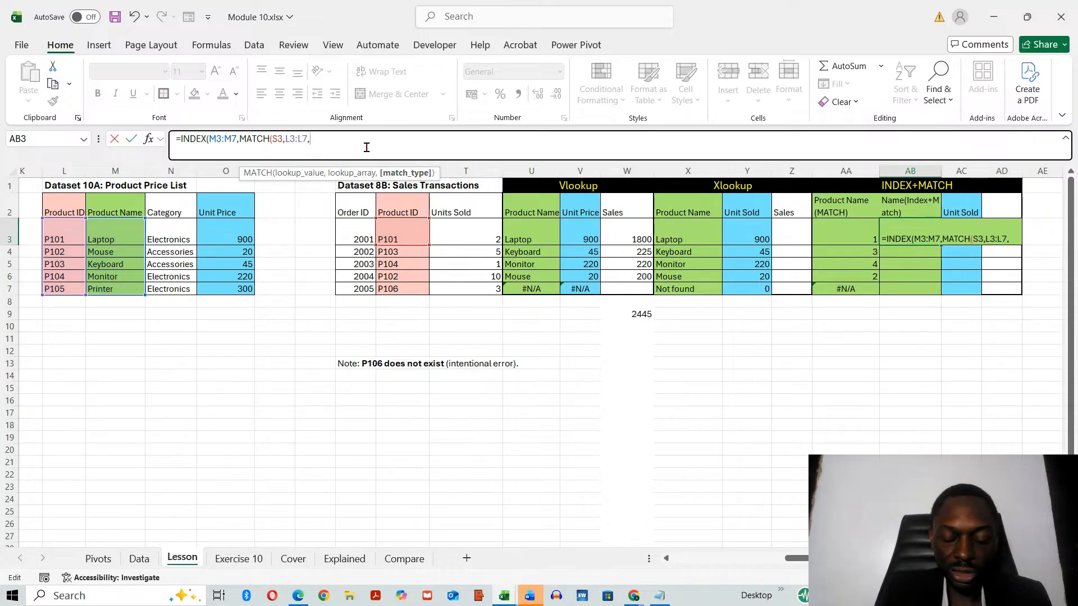
type("0")
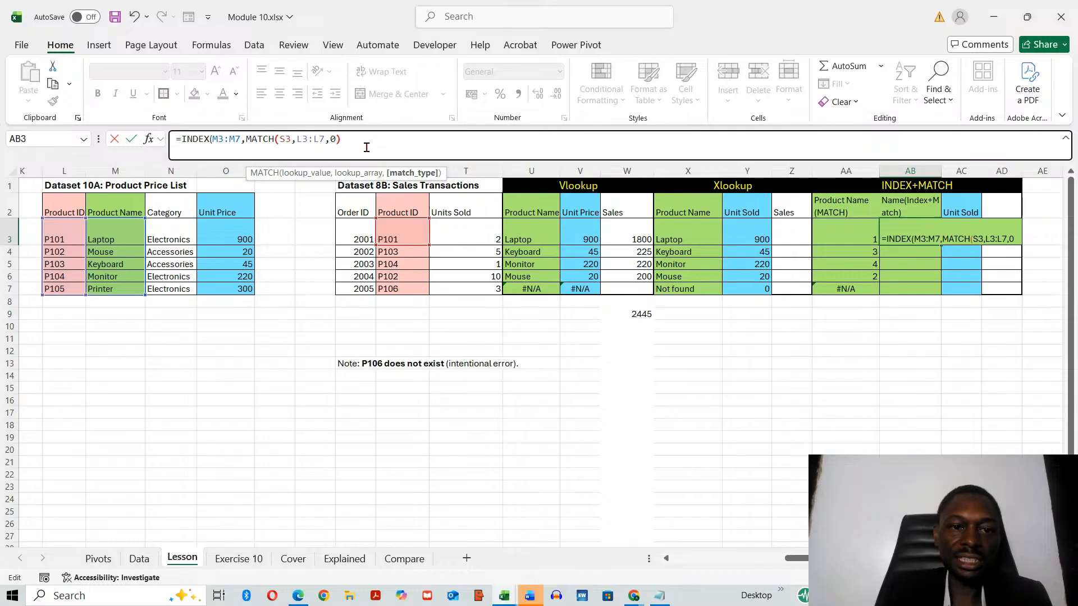
type(")")
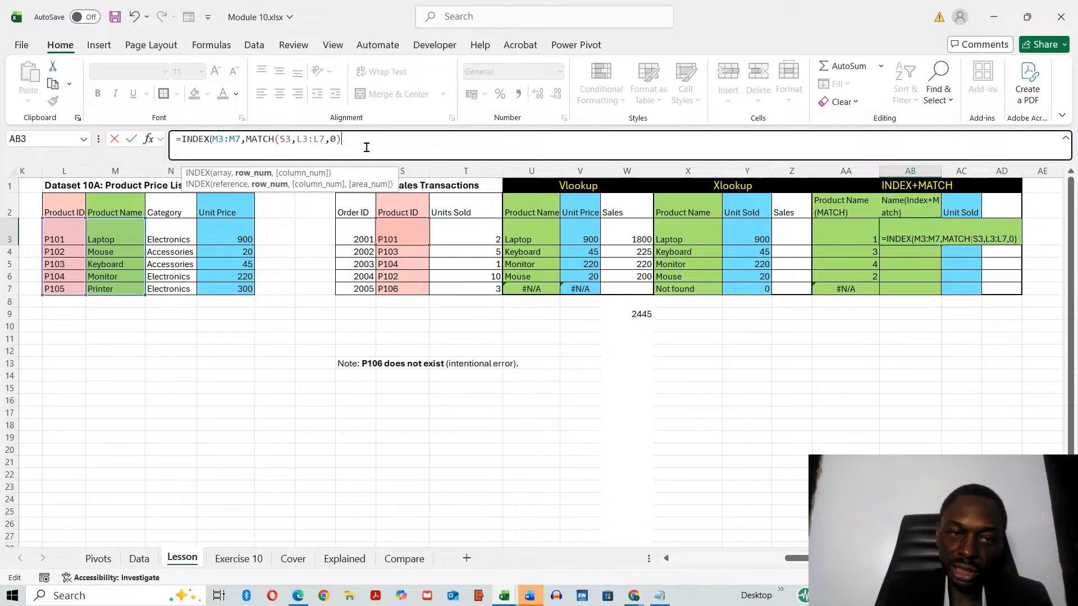
type(")")
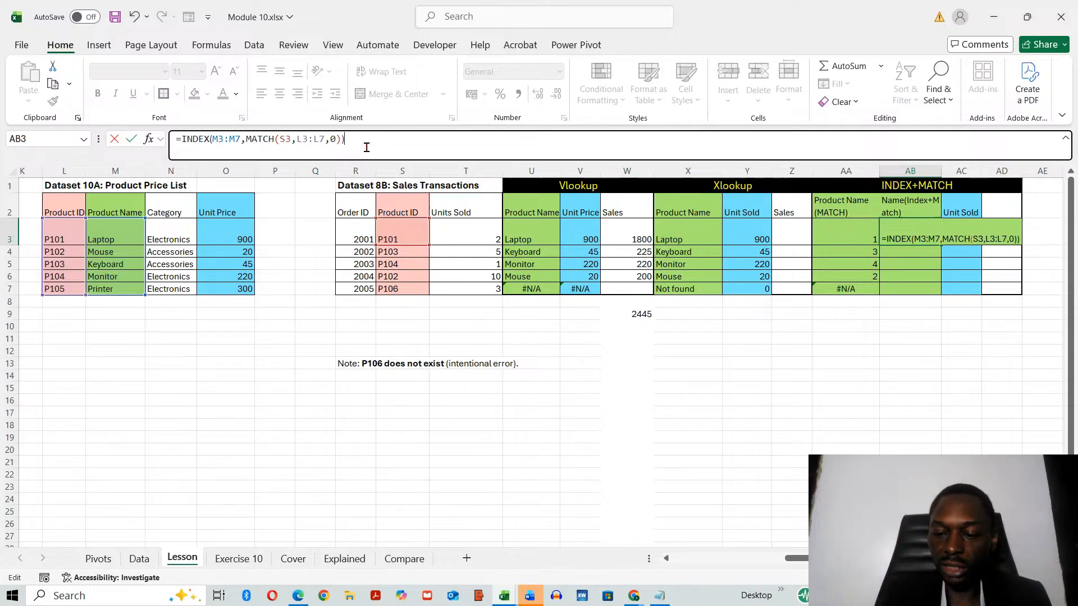
key("Return")
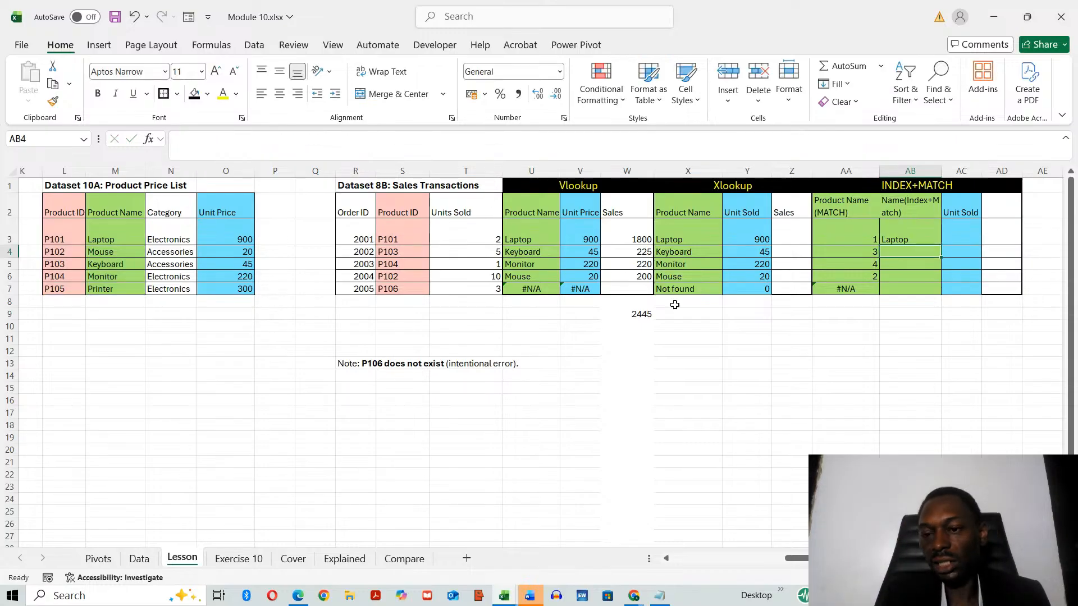
Lock the column references of both lookup ranges in the AB3 formula as $M3:$M7 and $L3:$L7.
left_click(919, 230)
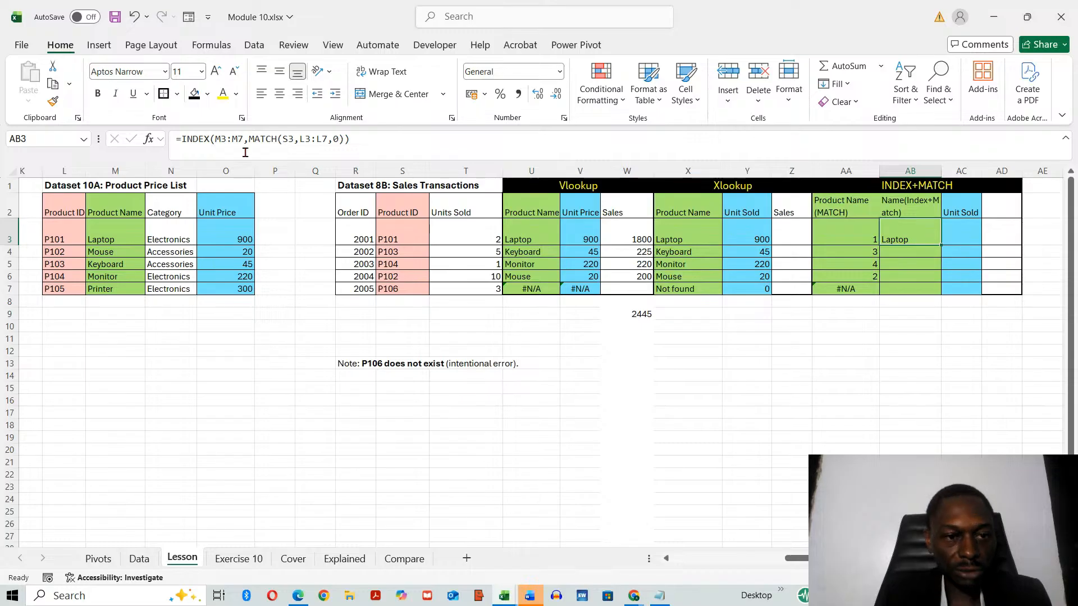
left_click(215, 139)
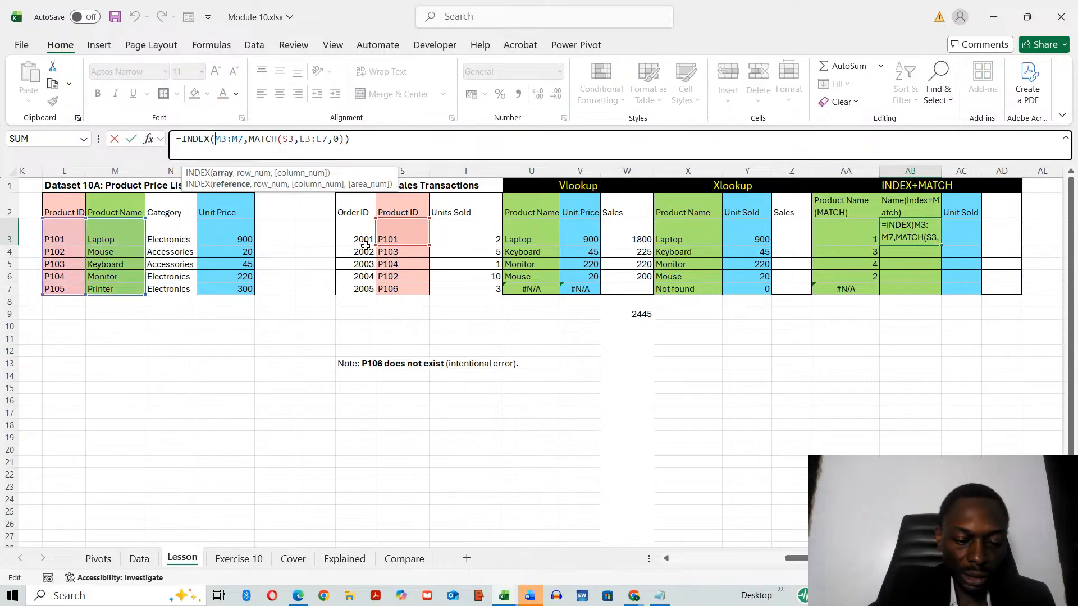
type("$M3:")
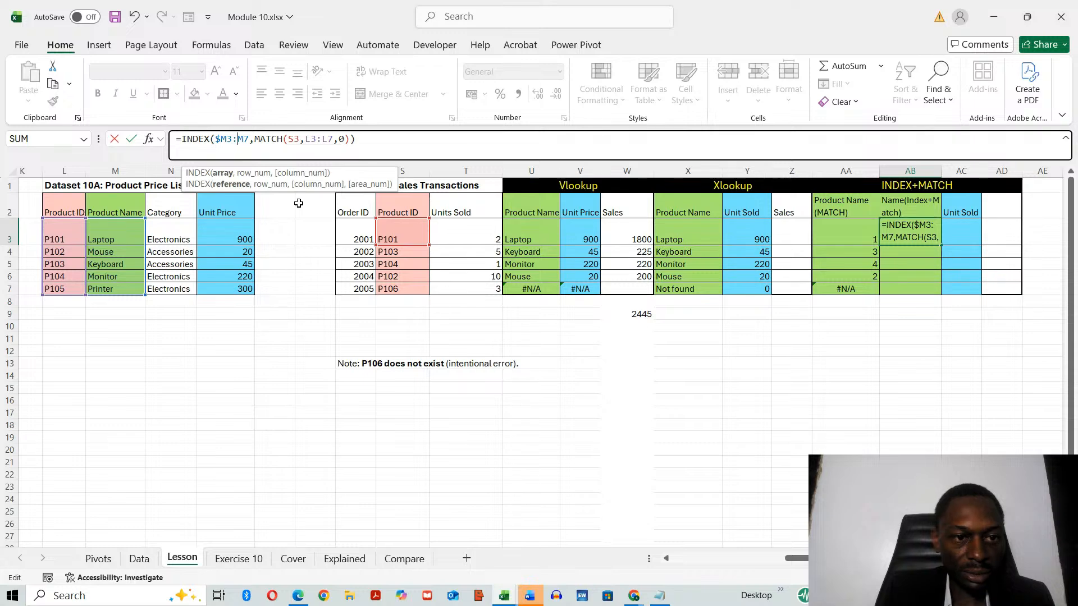
type("$")
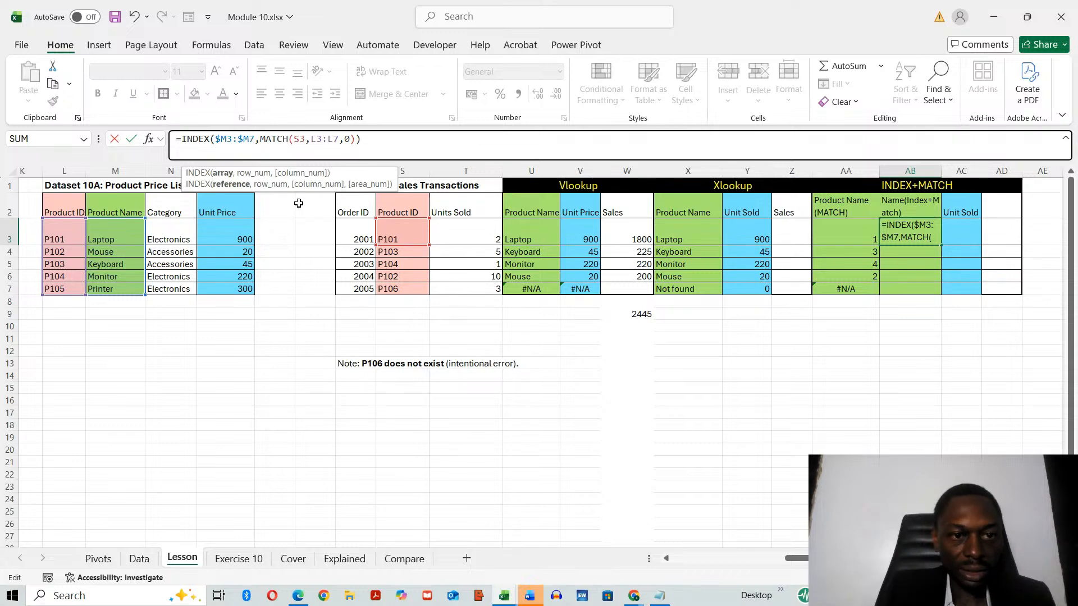
left_click(310, 138)
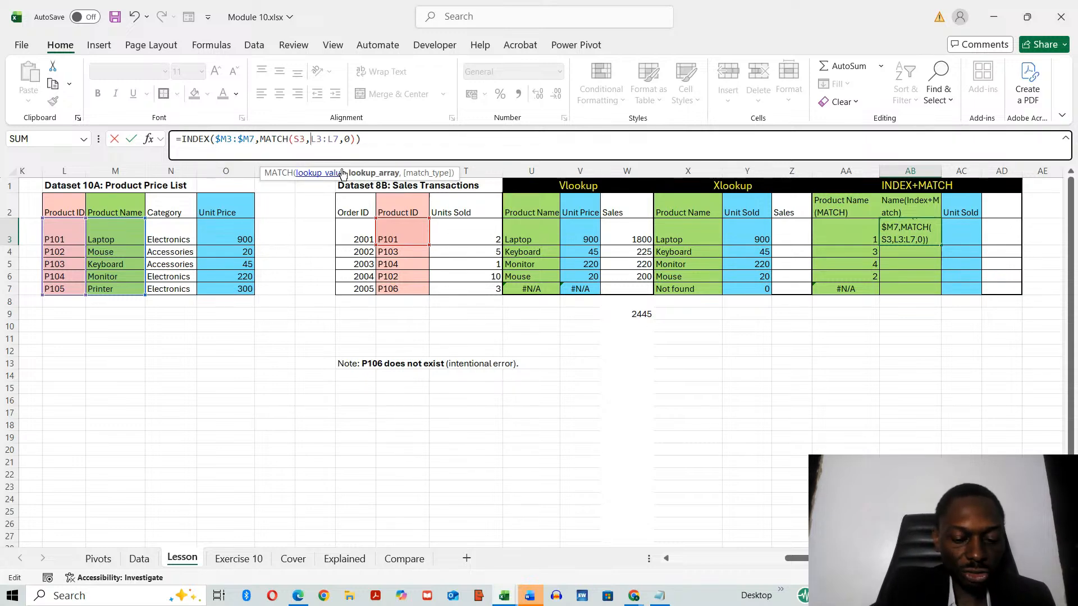
type("$M3:")
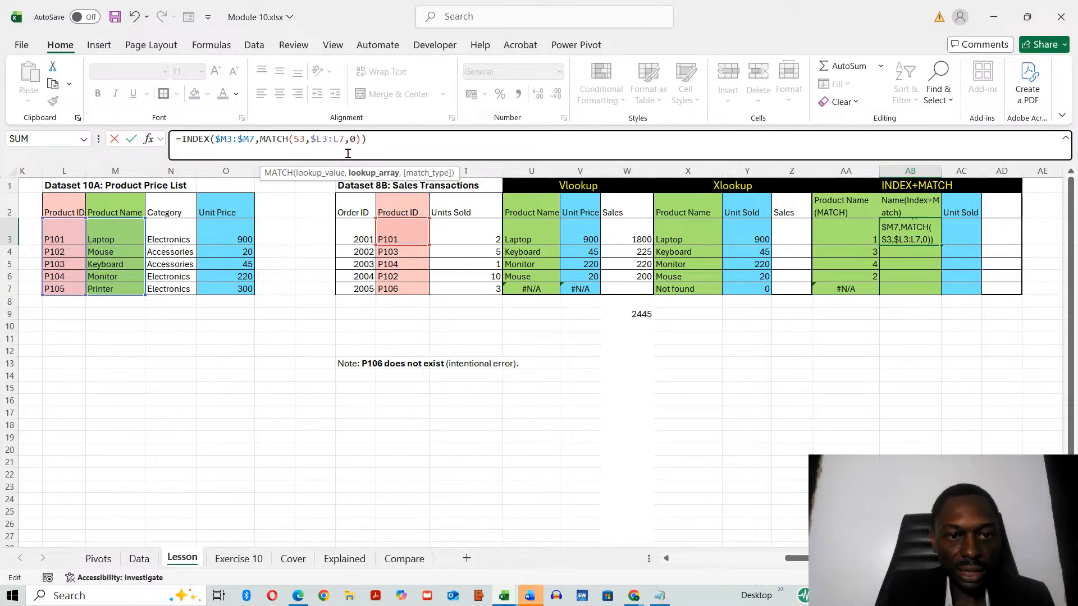
type("$")
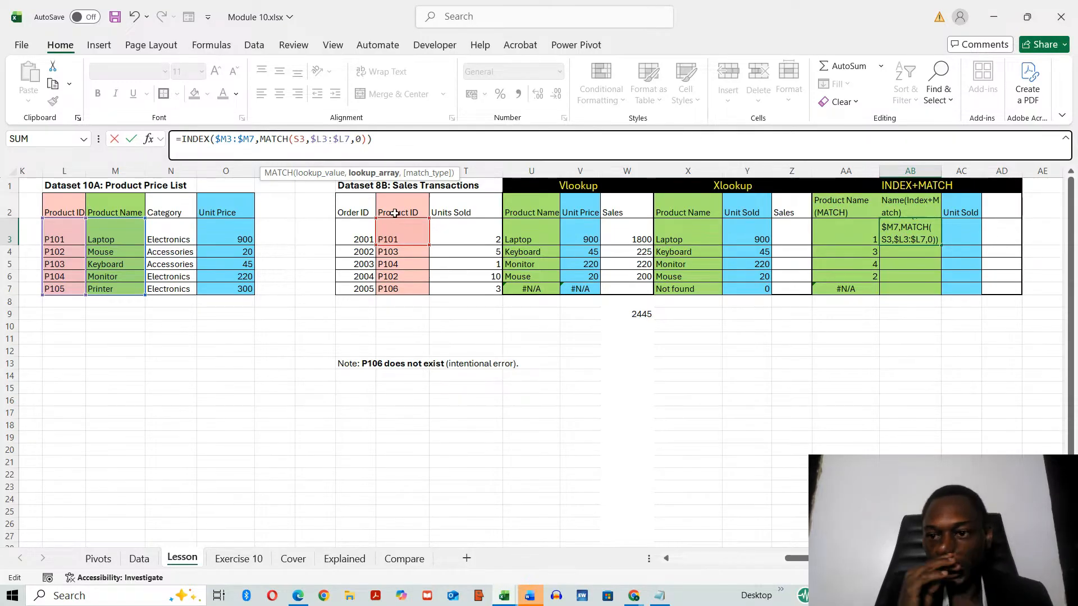
key("ctrl+Return")
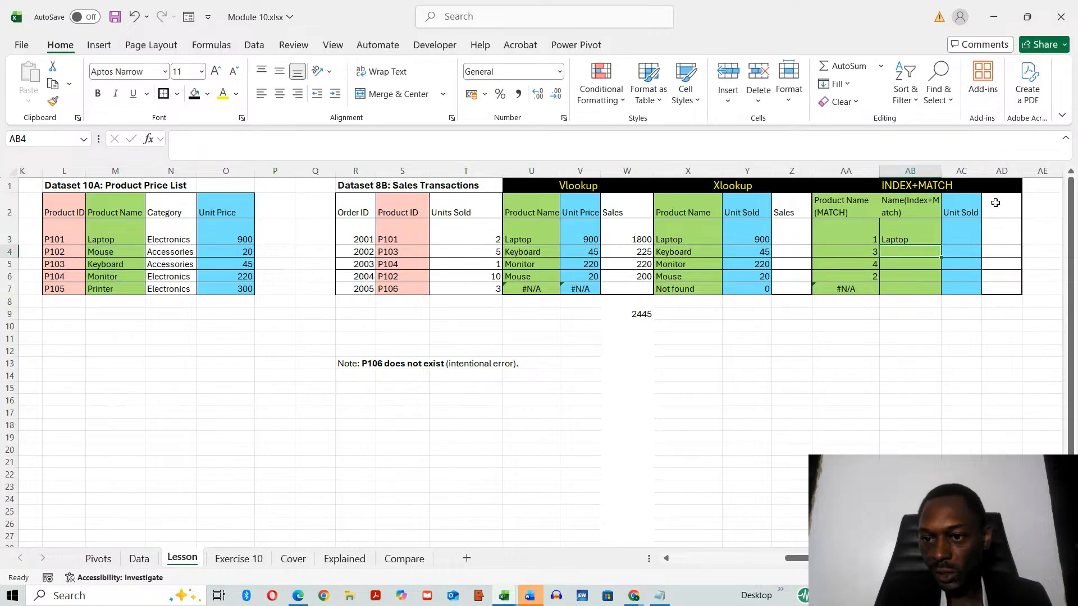
Fill the AB3 formula down to AB7 and inspect the ranges of the copied formula in AB4.
left_click_drag(946, 243, 947, 293)
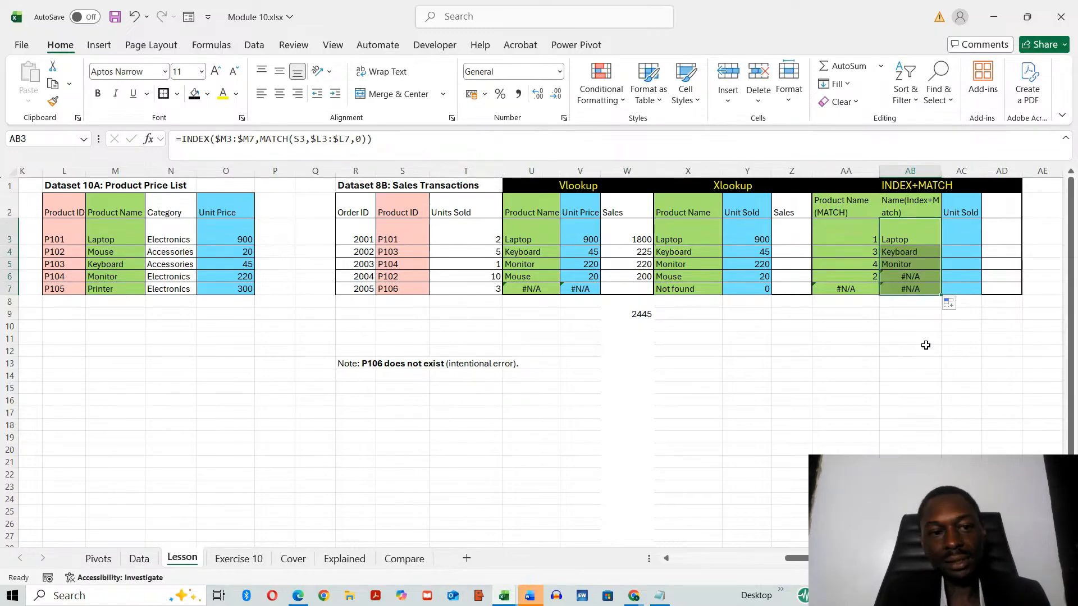
left_click(918, 252)
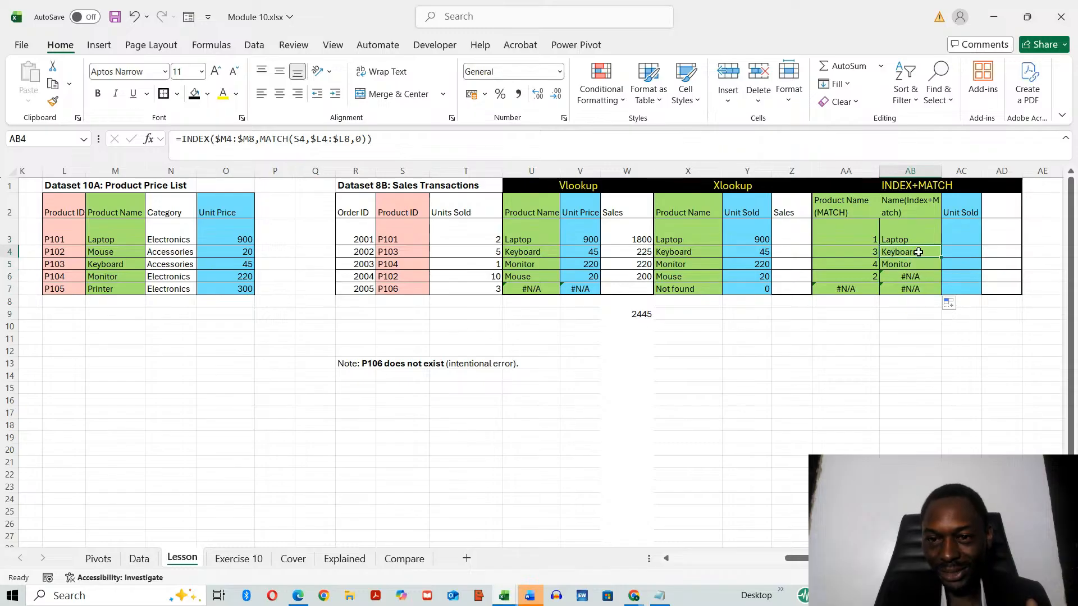
double_click(917, 252)
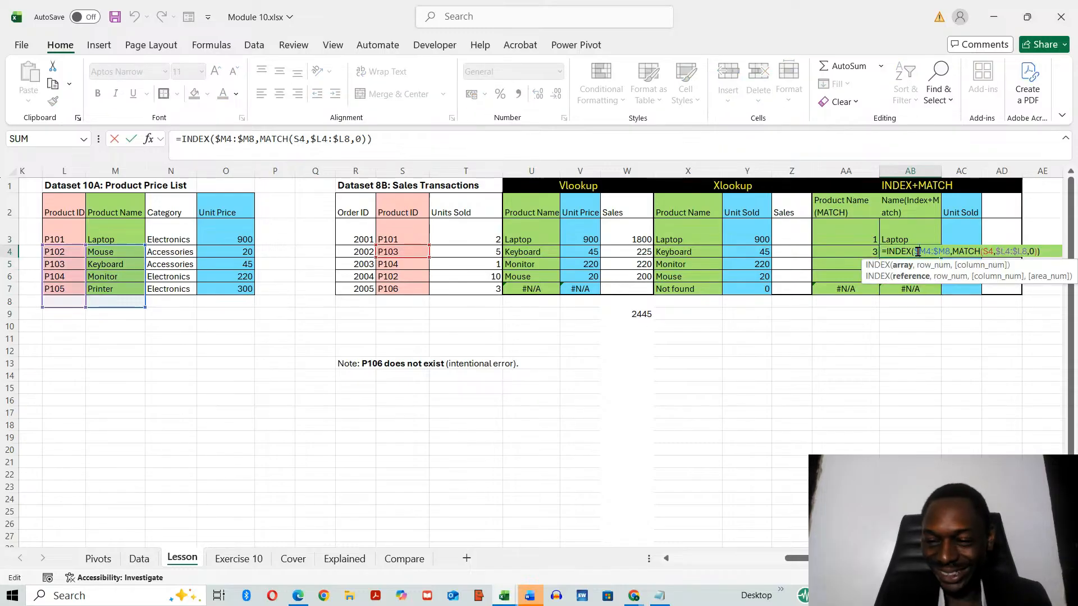
key("Return")
Make both ranges in AB3 fully absolute as $M$3:$M$7 and $L$3:$L$7, and fill the formula down to AB7.
left_click(921, 230)
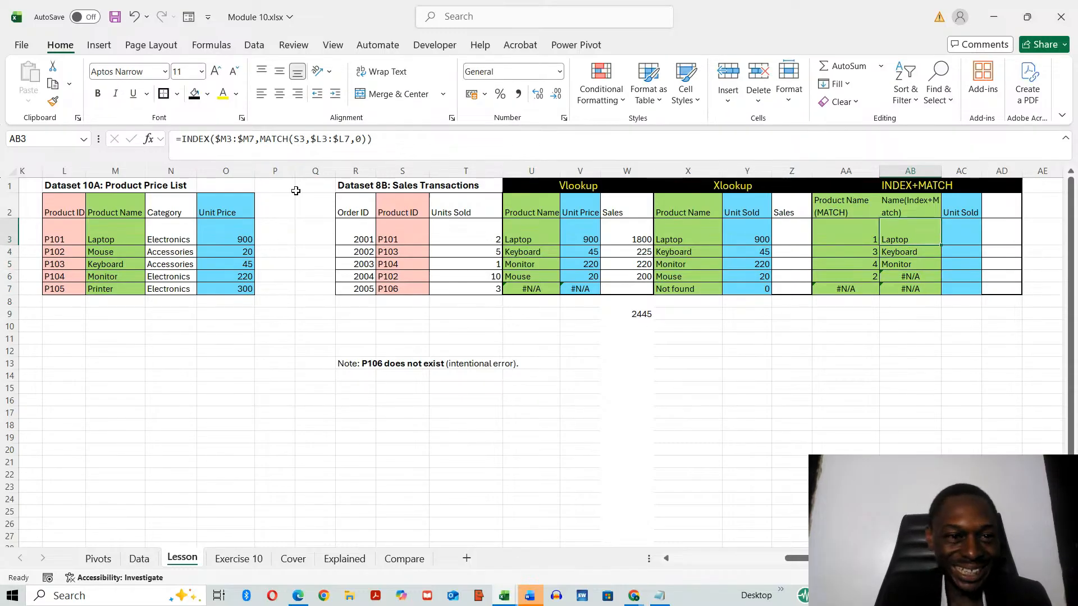
left_click(229, 135)
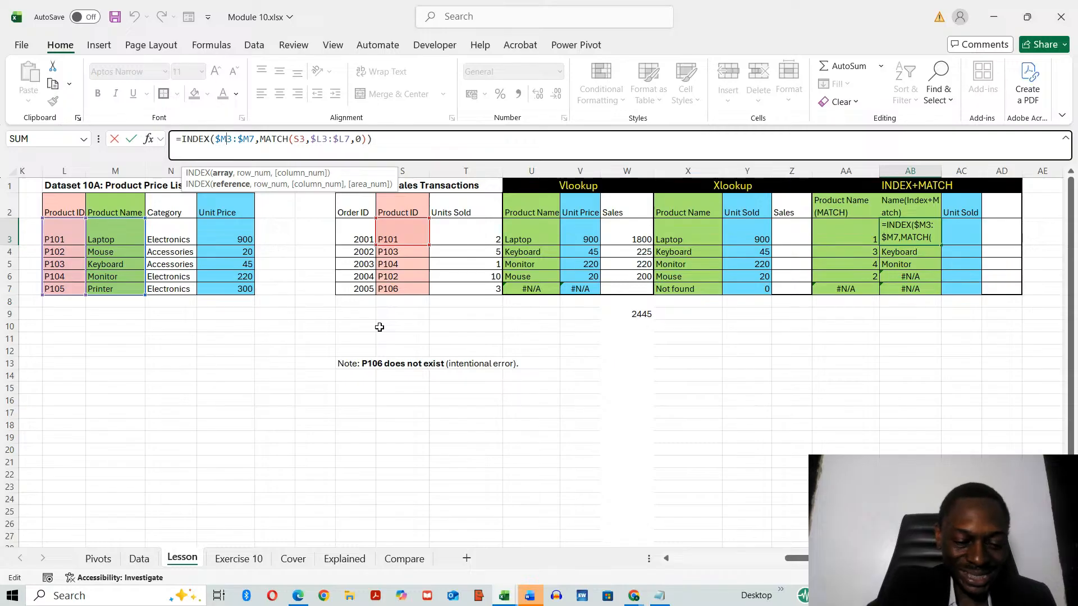
type("$M")
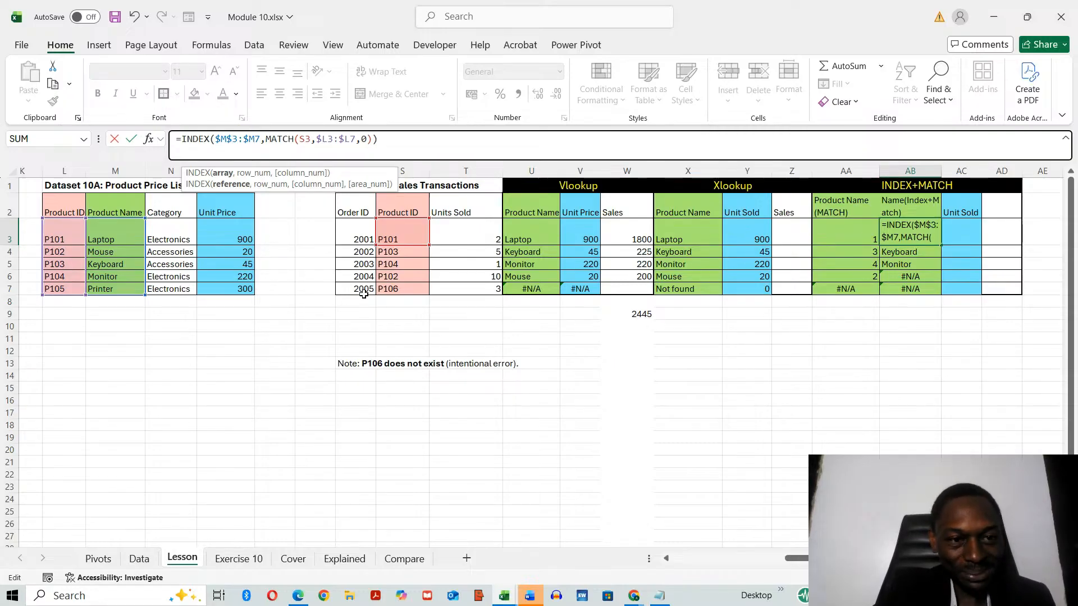
type("$3:")
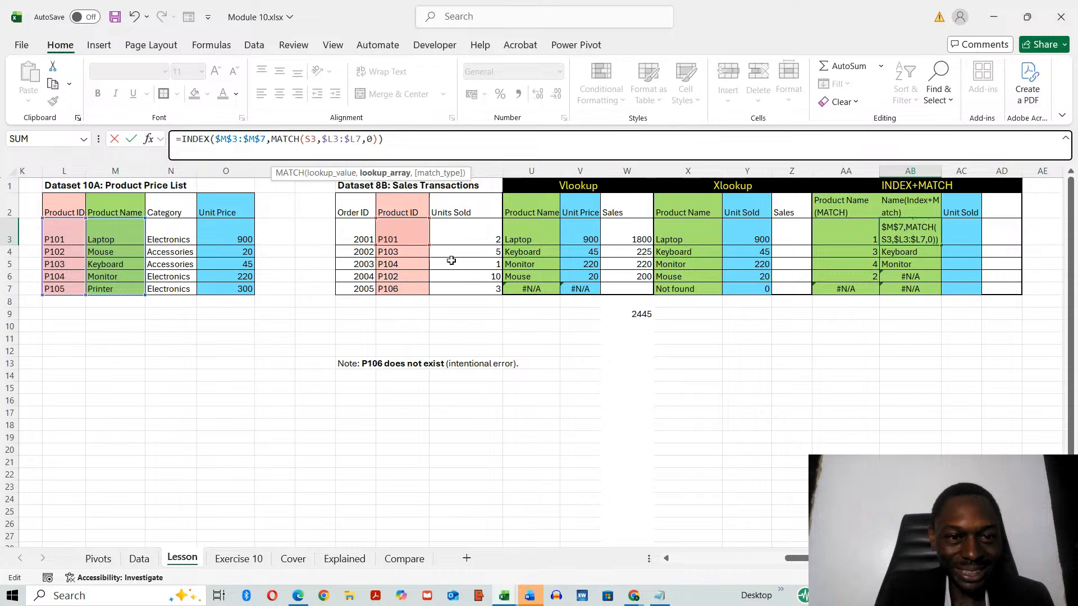
type("$M")
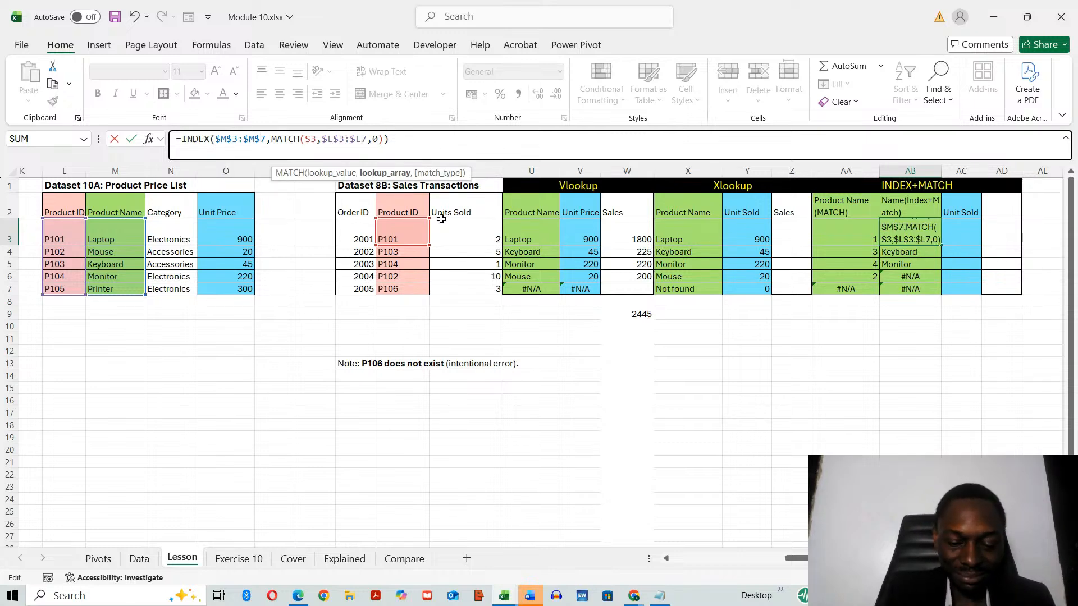
type("$")
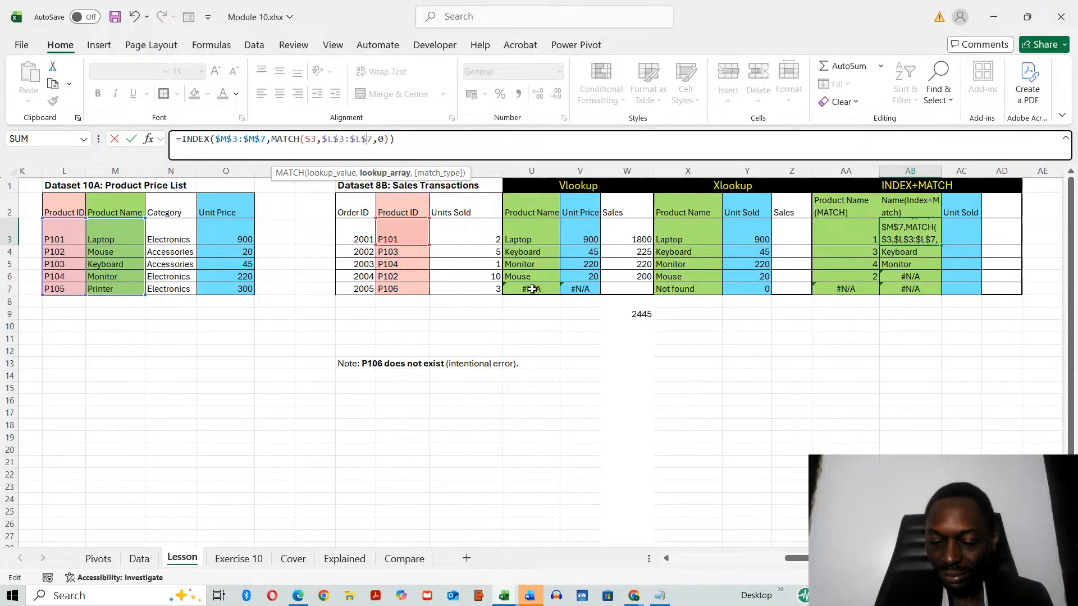
key("Return")
left_click(914, 227)
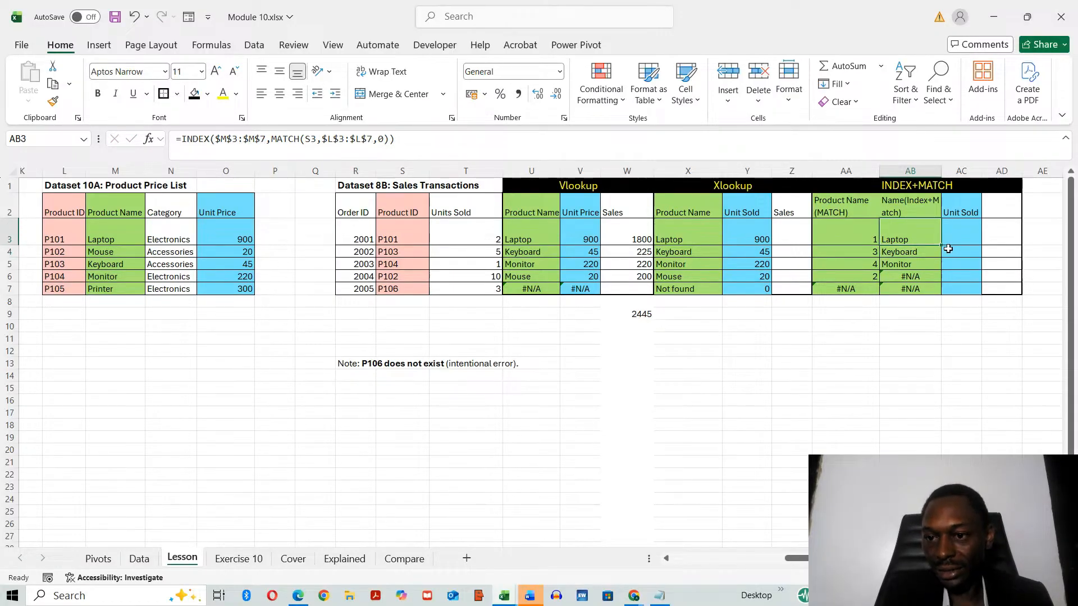
left_click_drag(942, 244, 944, 300)
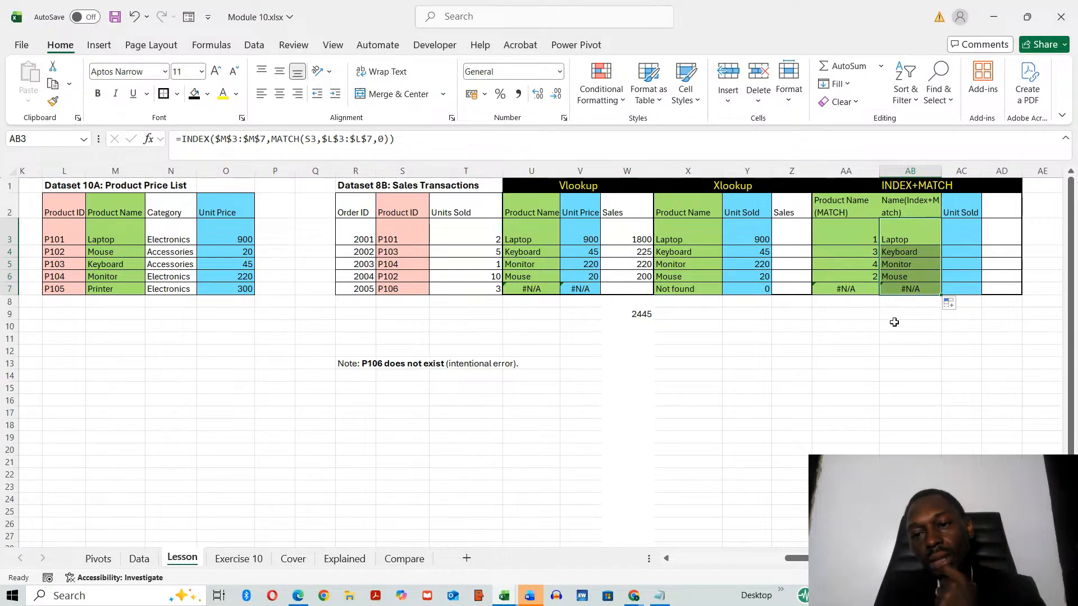
Examine the INDEX return range and the MATCH lookup value, lookup array and match type in the AB3 formula.
left_click(893, 327)
left_click(923, 234)
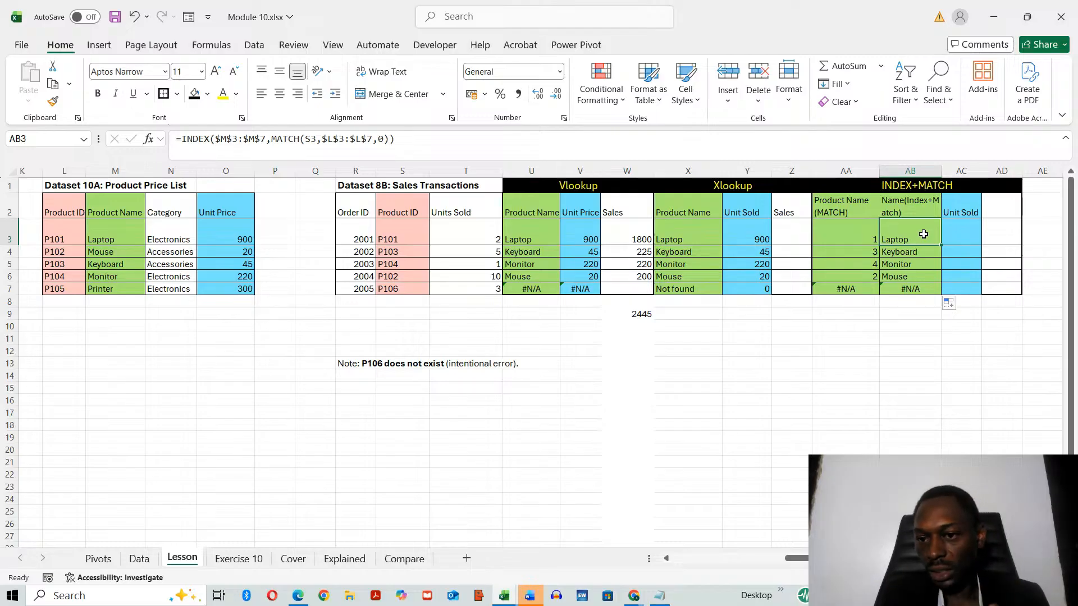
left_click(909, 361)
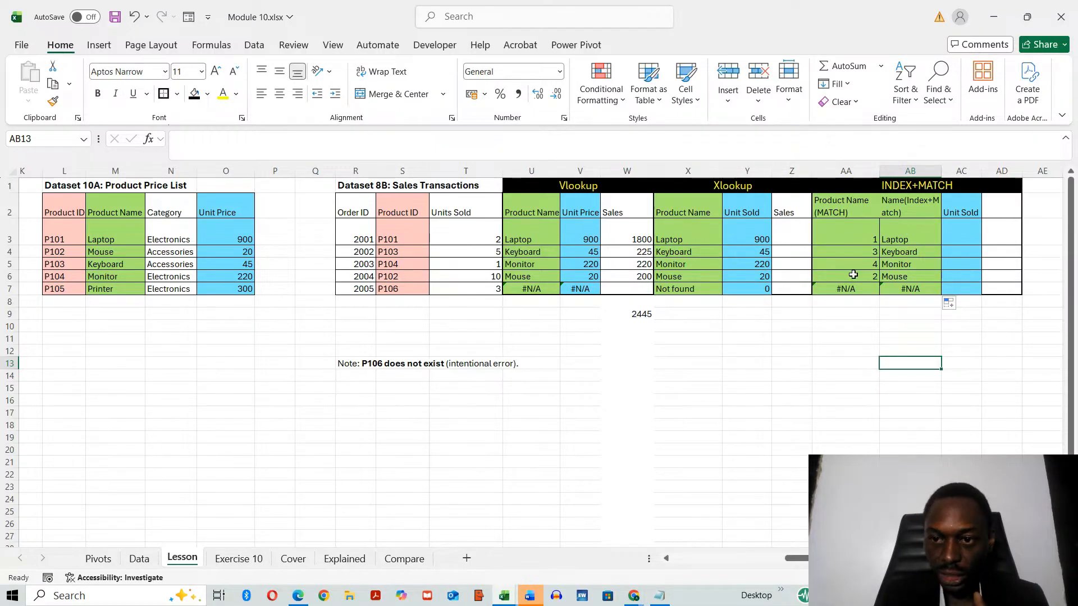
left_click(908, 236)
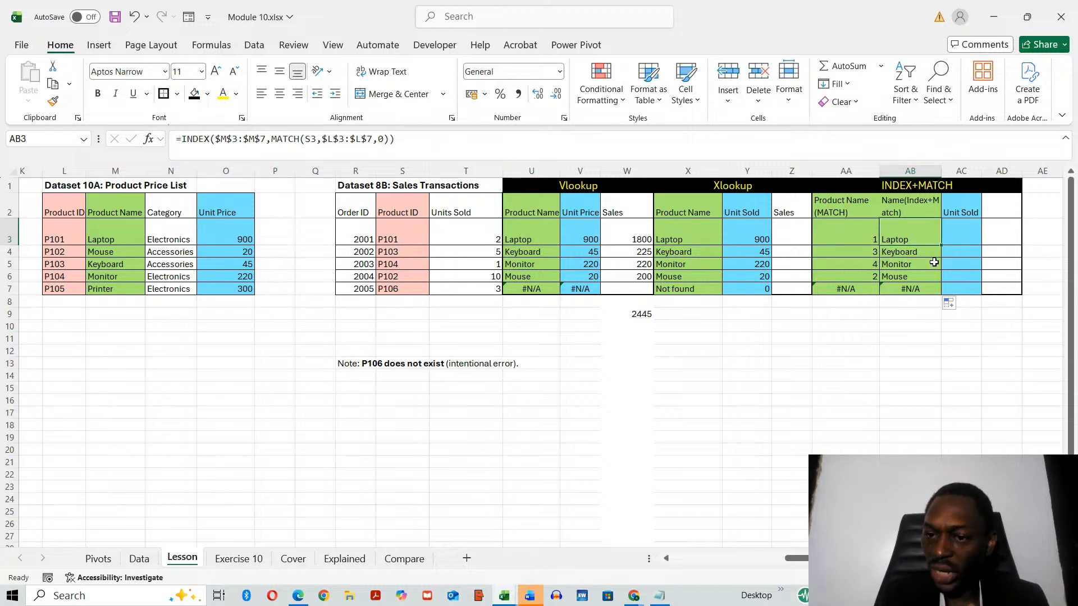
double_click(919, 230)
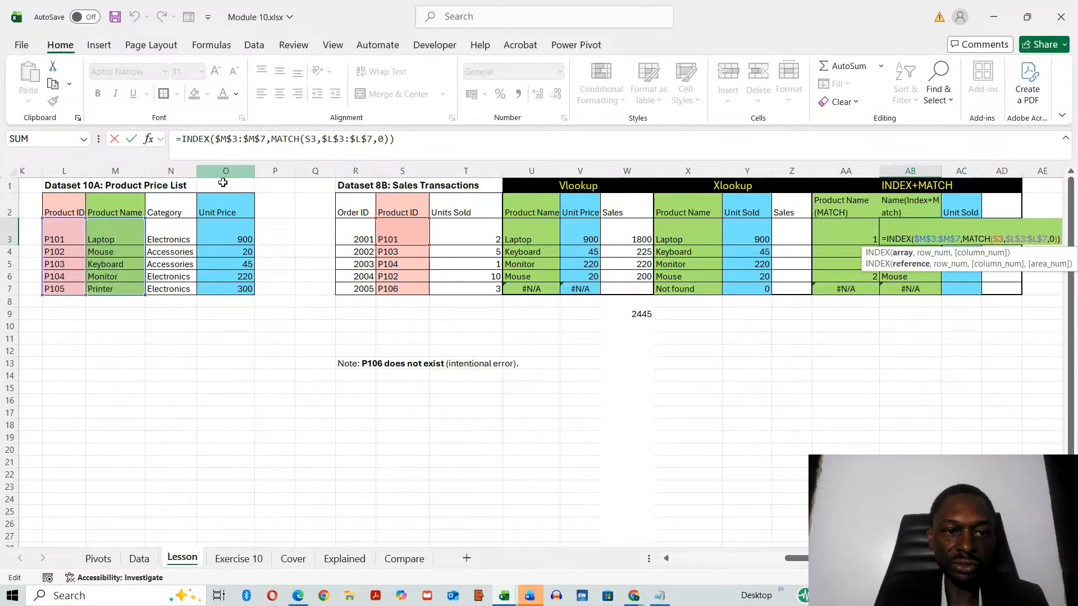
left_click(216, 139)
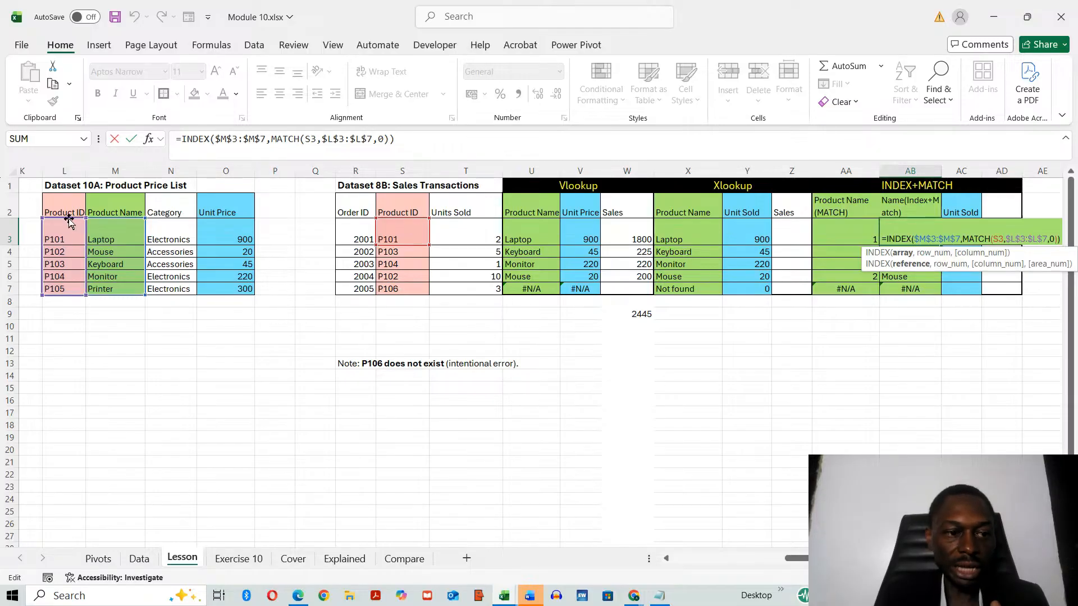
left_click(386, 139)
key("Left")
key("Left")
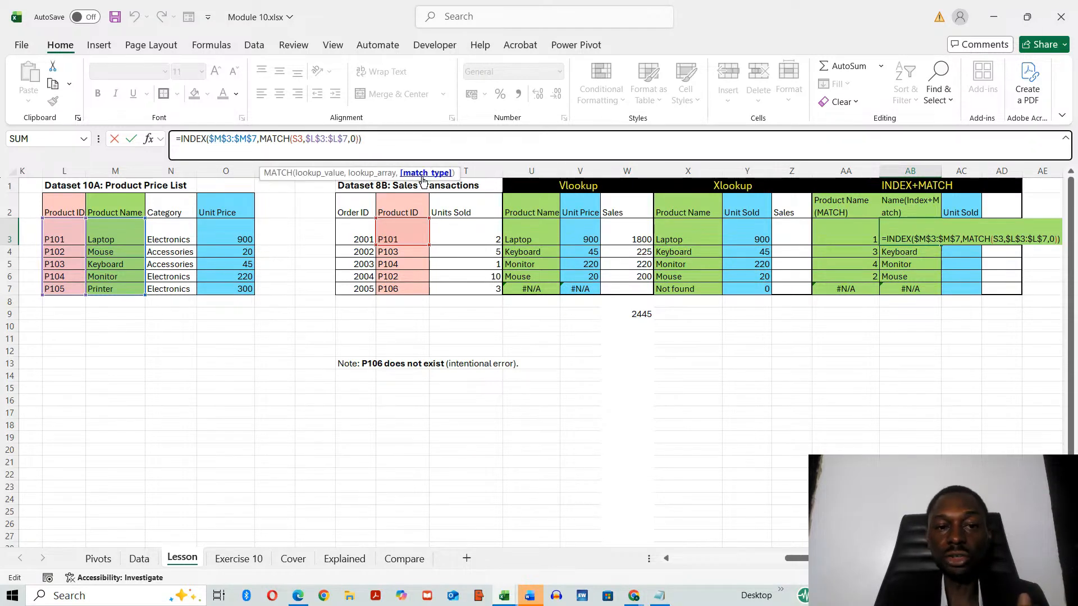
key("Return")
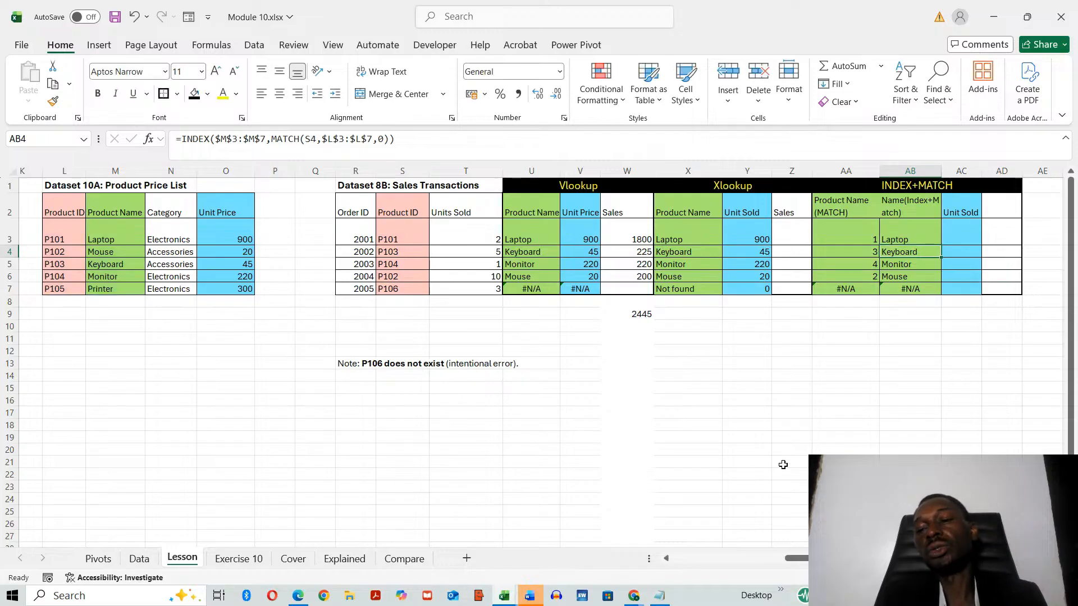
left_click(819, 447)
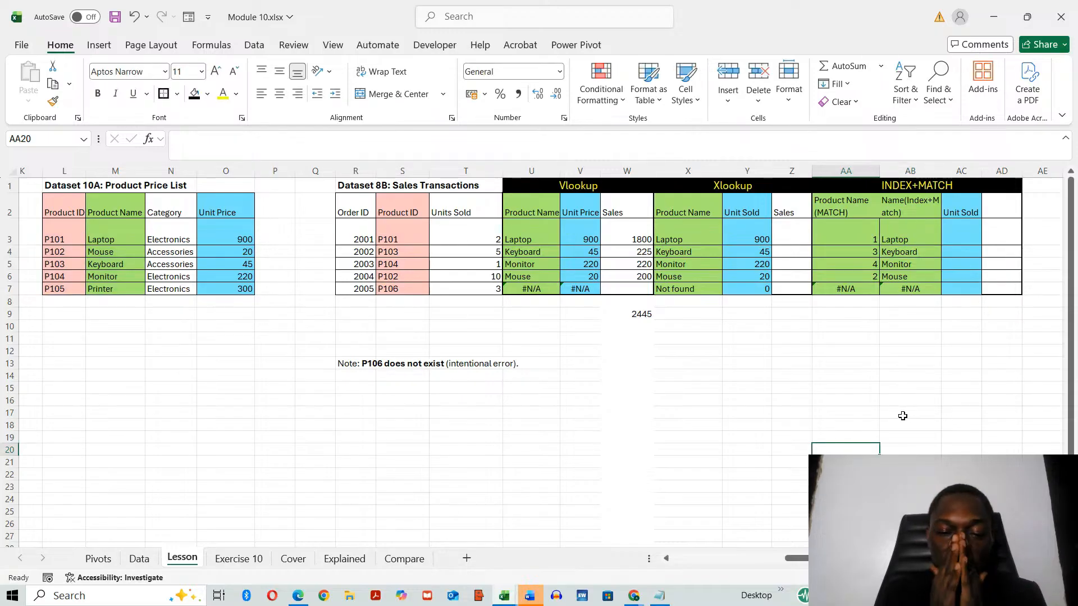
Check the live stream and its chat in YouTube Studio, returning to the Module 10.xlsx workbook.
left_click(633, 596)
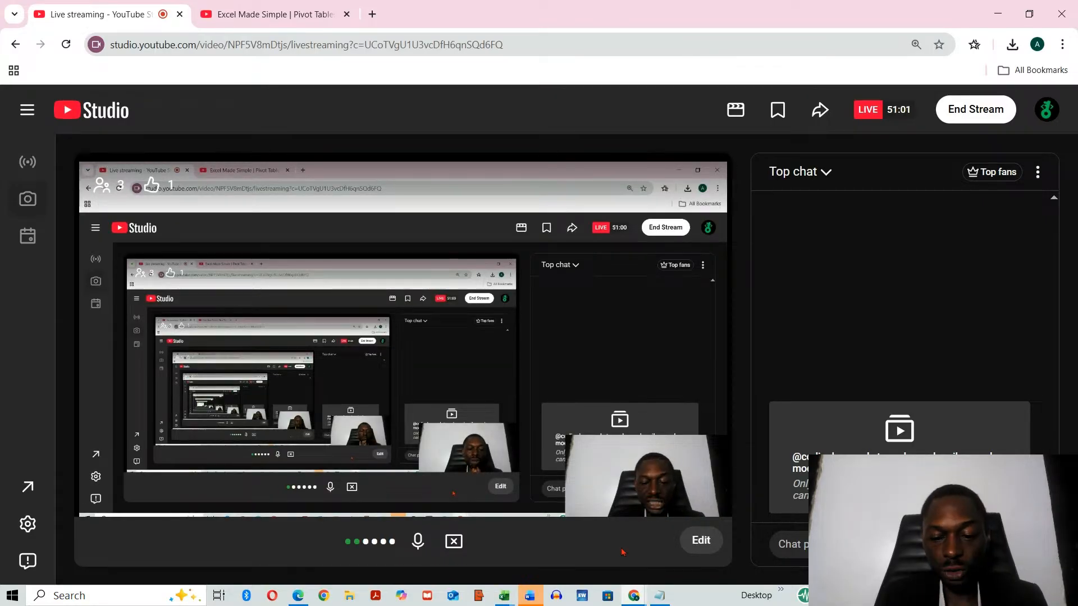
mouse_move(505, 596)
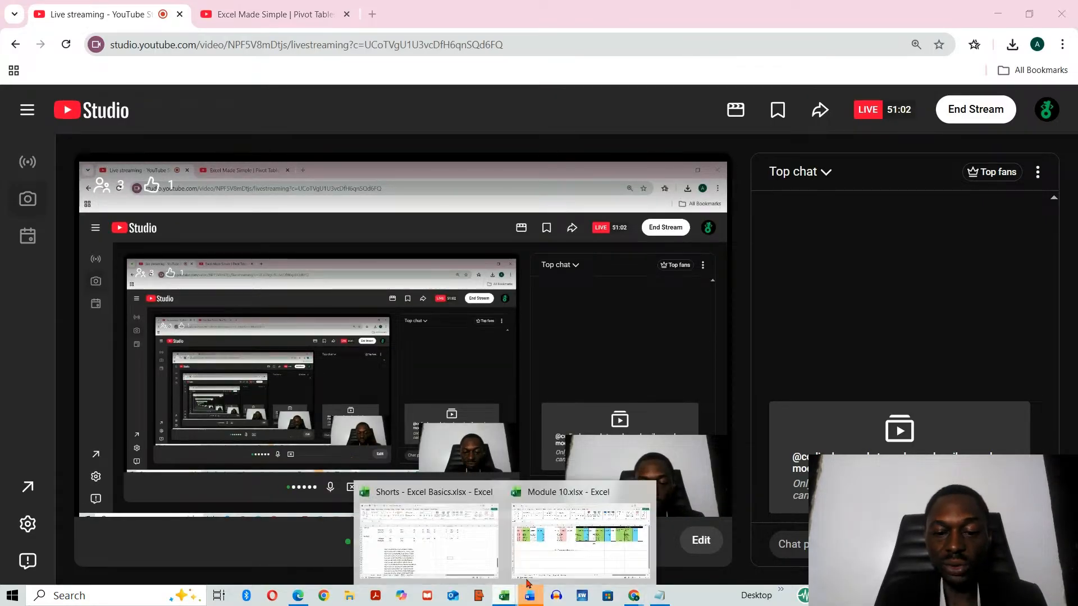
left_click(559, 551)
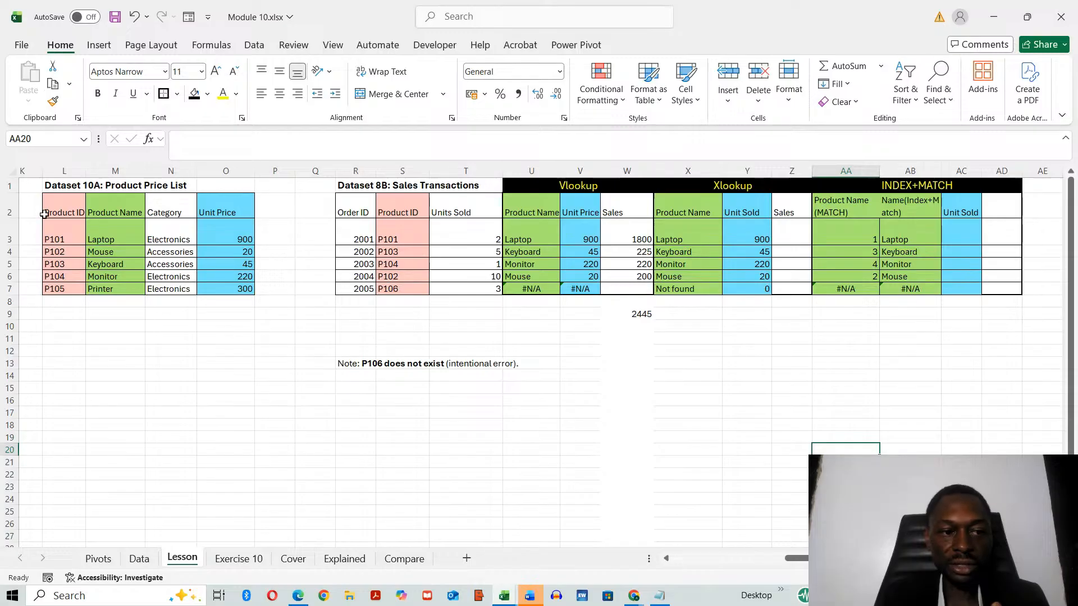
left_click(410, 238)
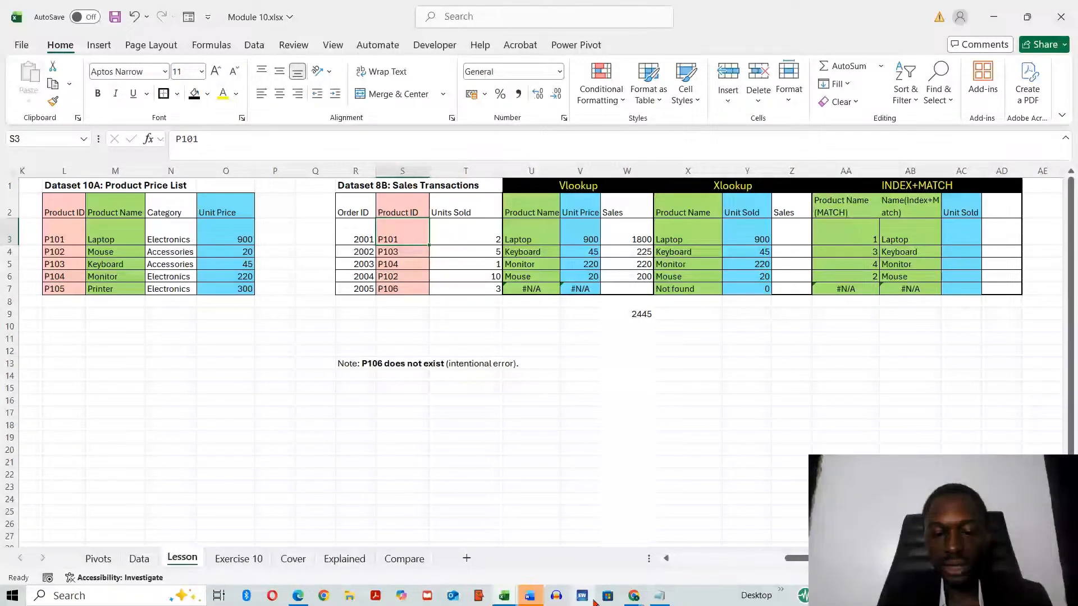
left_click(634, 596)
left_click(610, 551)
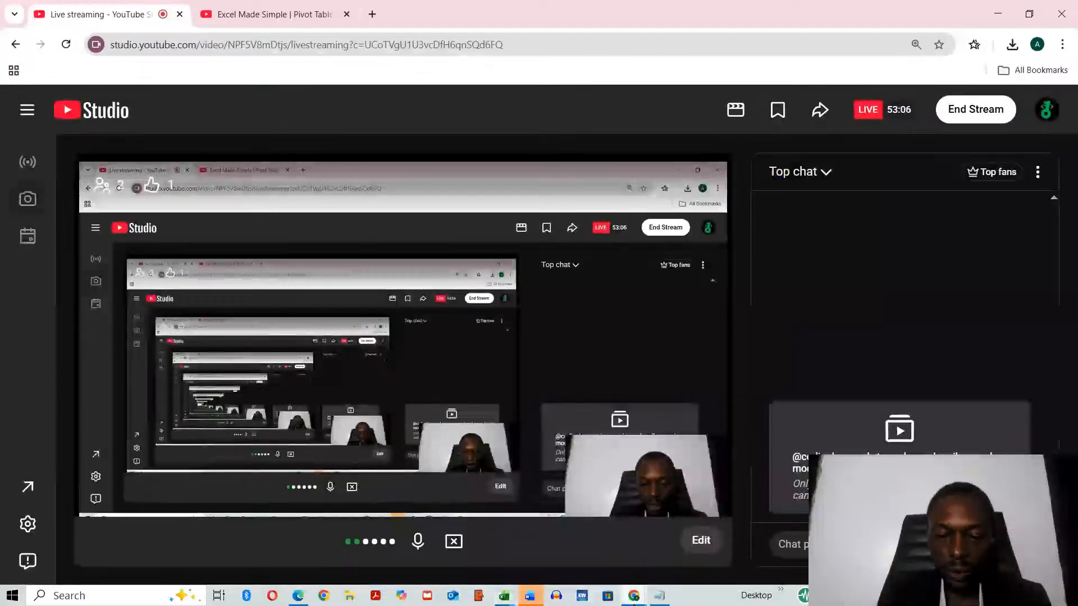
mouse_move(504, 596)
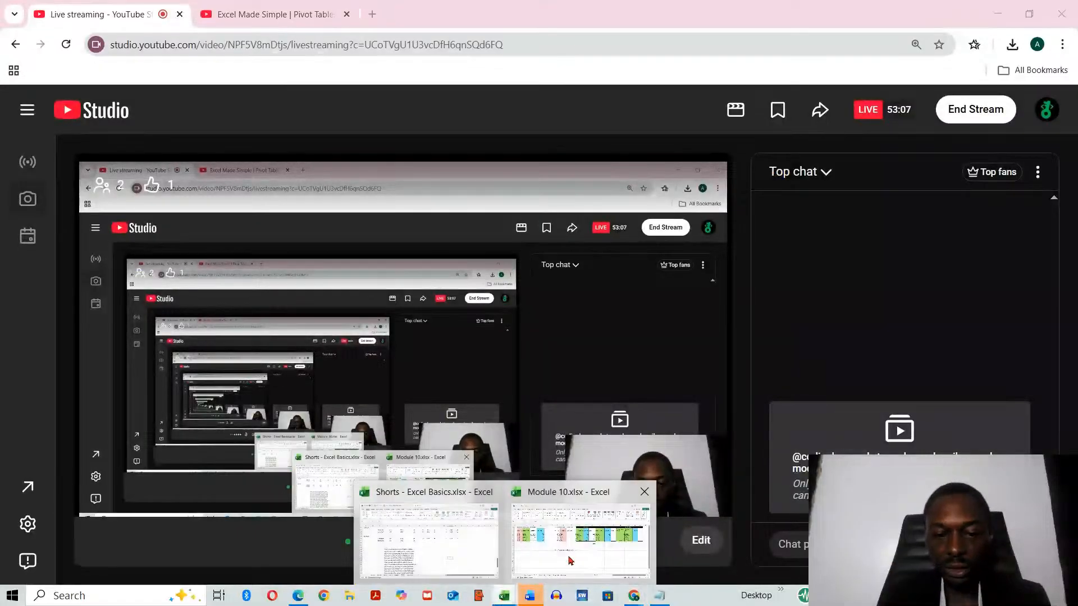
left_click(570, 560)
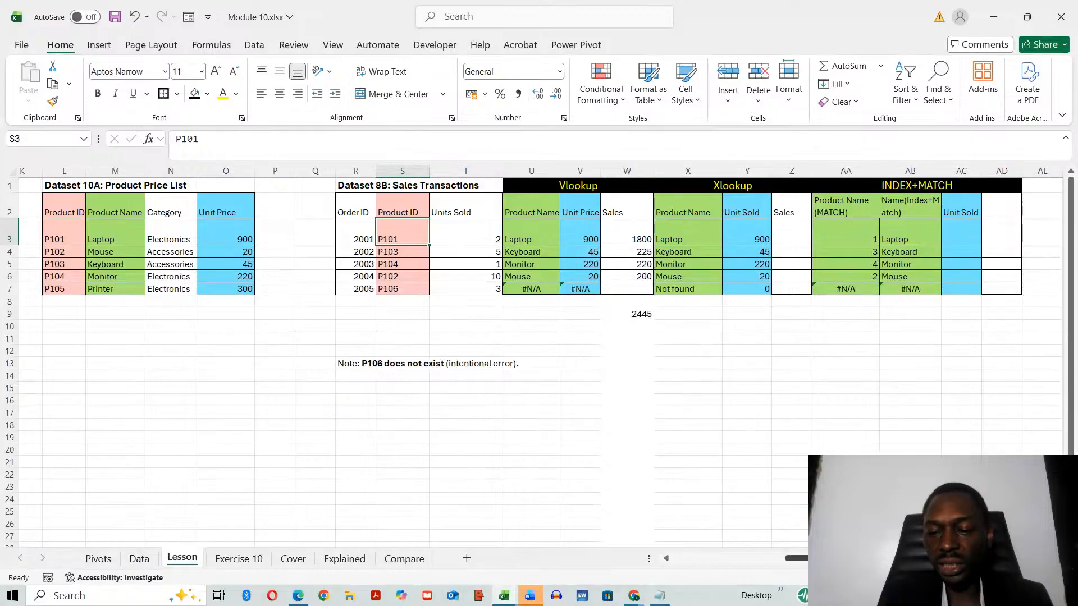
Examine the VLOOKUP versus INDEX+MATCH diagram on the Explained sheet, checking the YouTube Studio live stream in between.
left_click_drag(842, 559, 599, 582)
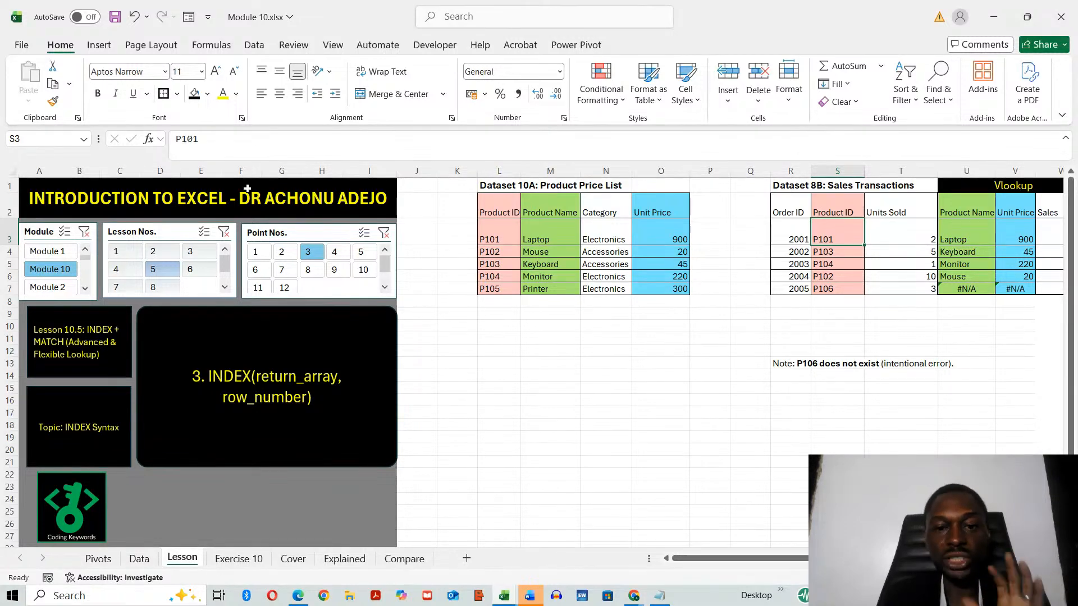
left_click_drag(730, 558, 842, 558)
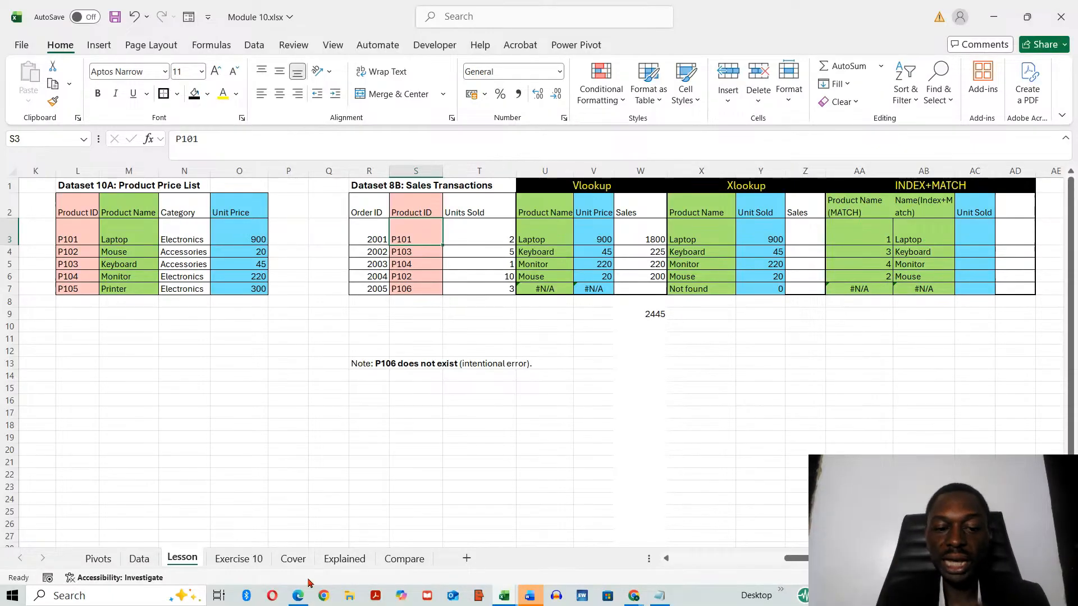
left_click(343, 560)
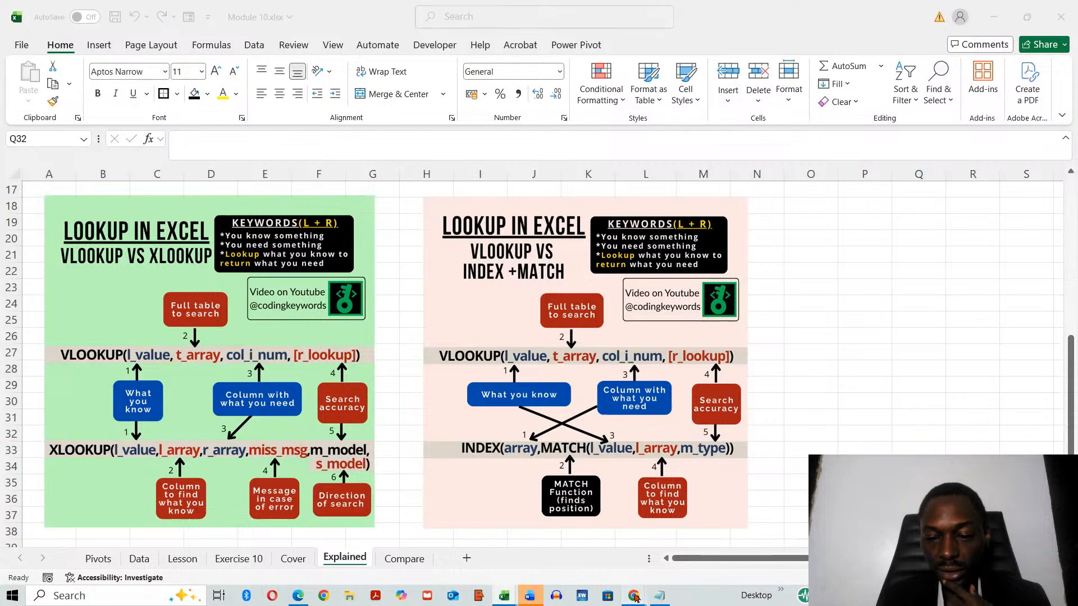
mouse_move(634, 595)
left_click(616, 552)
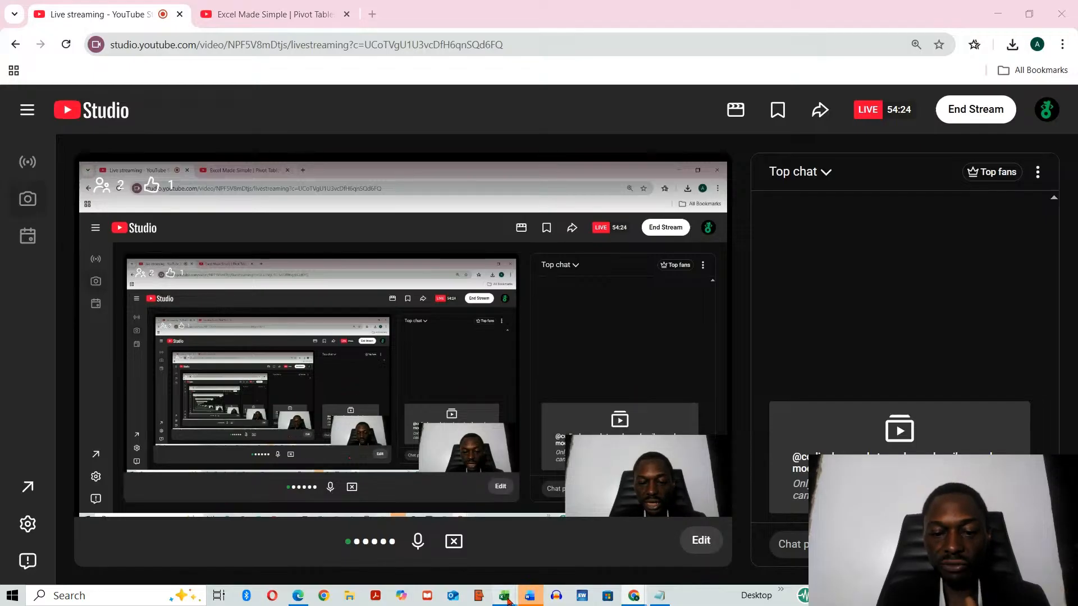
mouse_move(503, 596)
left_click(575, 544)
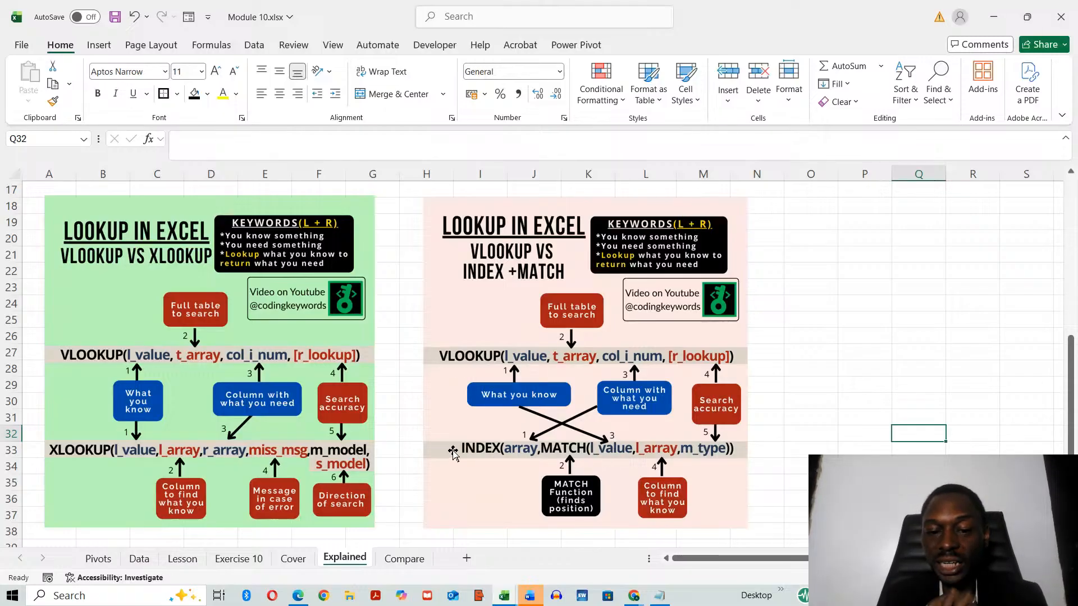
left_click_drag(541, 453, 646, 458)
left_click_drag(723, 439, 646, 439)
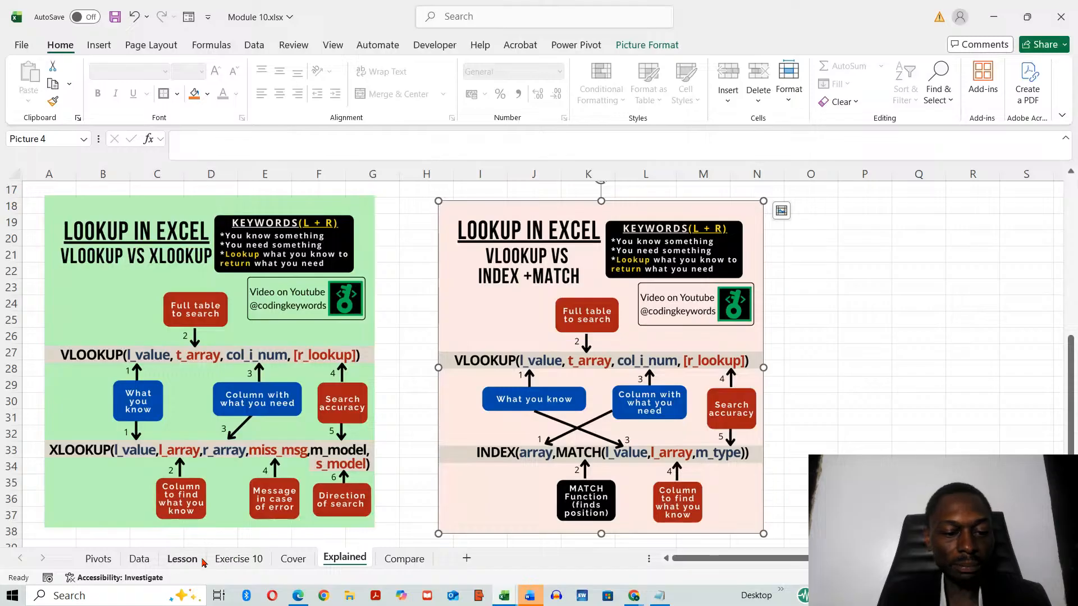
On the Lesson sheet, filter the Module 10 lesson panel to lesson 3 on HLOOKUP, point 1.
left_click(182, 558)
scroll(284, 434, "right", 6)
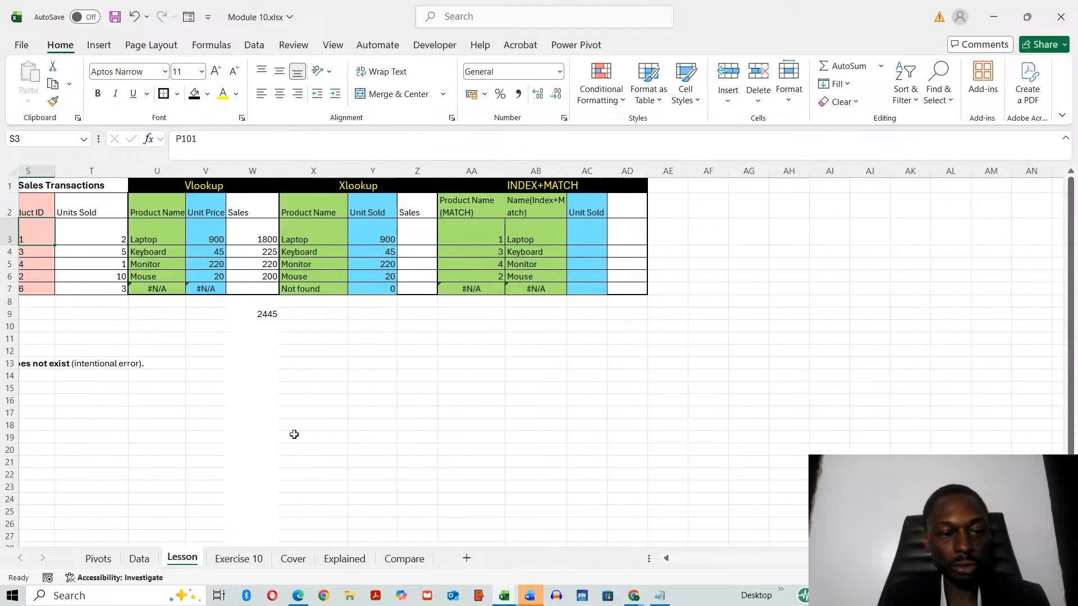
scroll(476, 393, "left", 10)
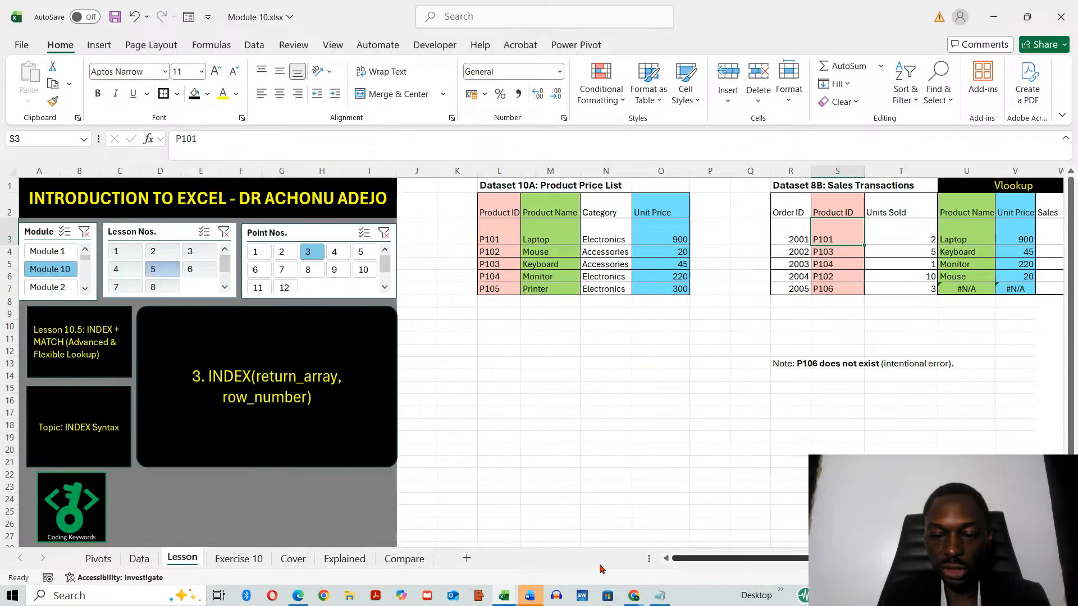
left_click(190, 252)
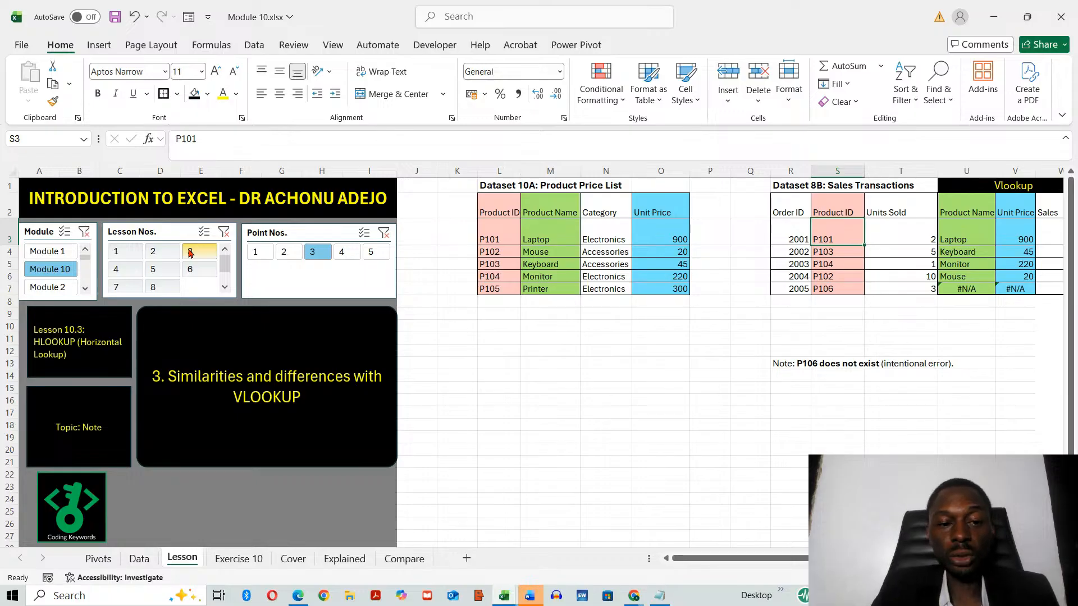
left_click(258, 255)
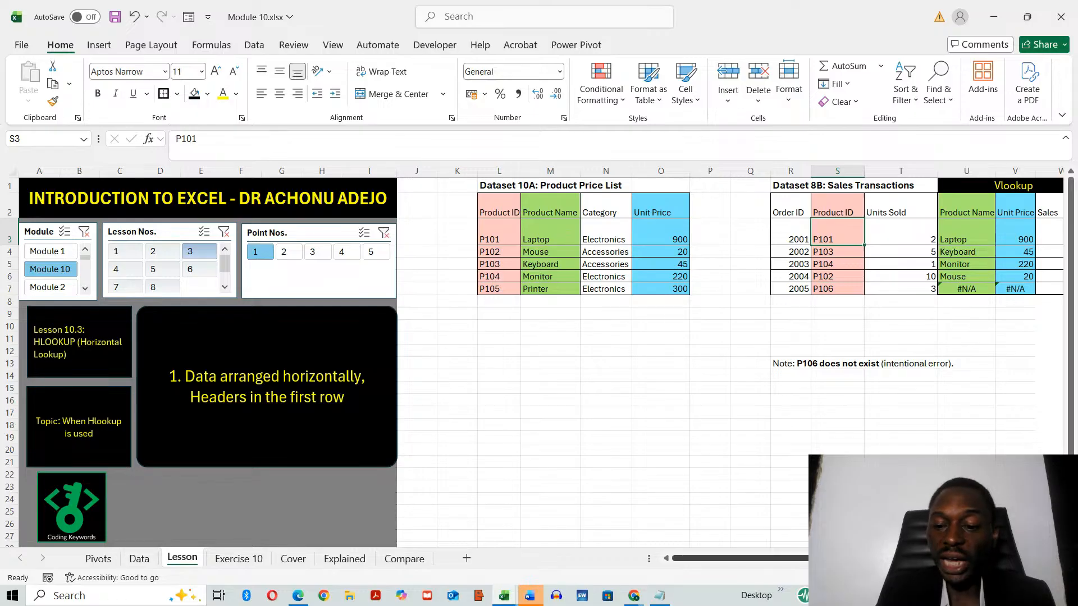
Read through points 2 to 5 of the HLOOKUP lesson, including its syntax, notes and exercise.
left_click(282, 252)
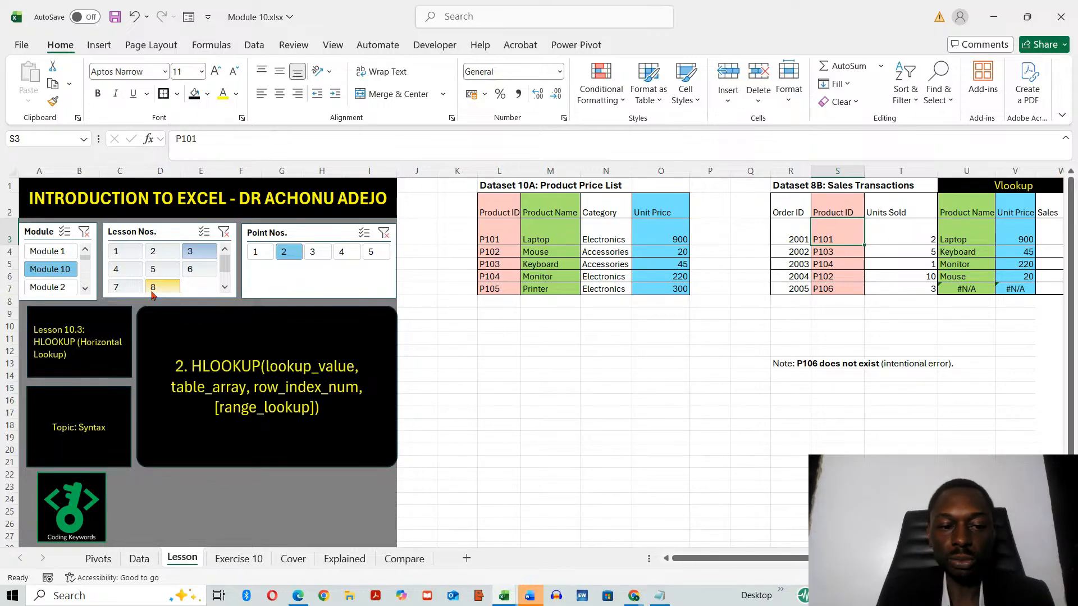
left_click(315, 252)
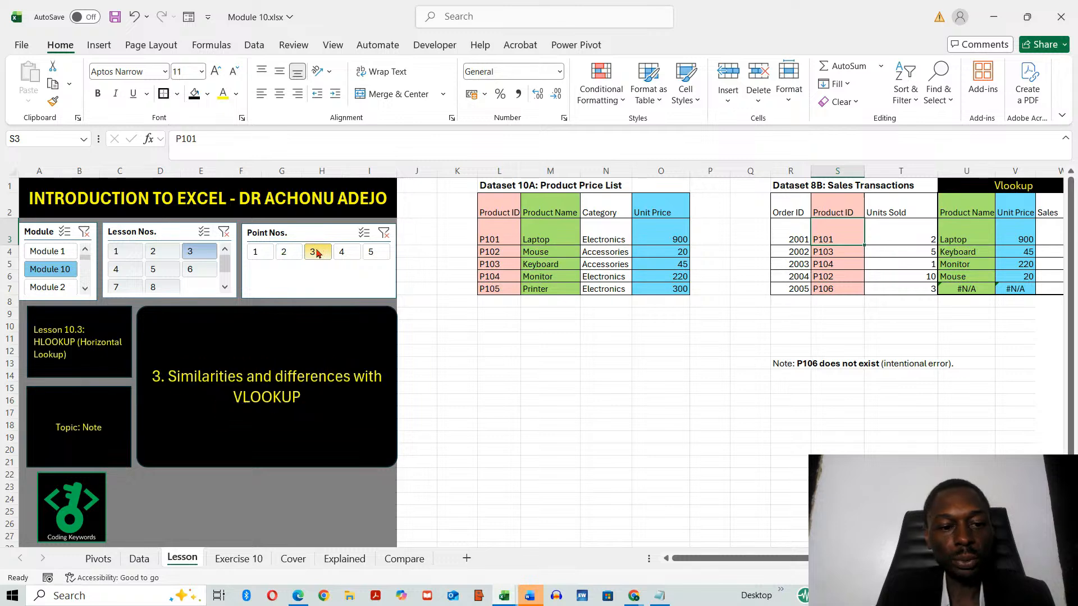
left_click(342, 252)
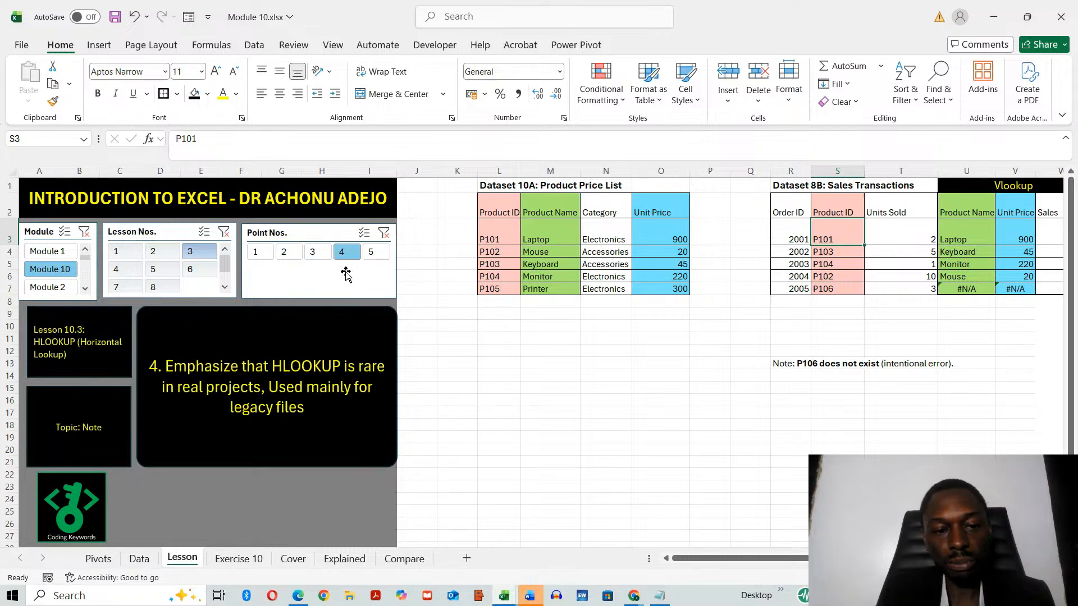
left_click(370, 255)
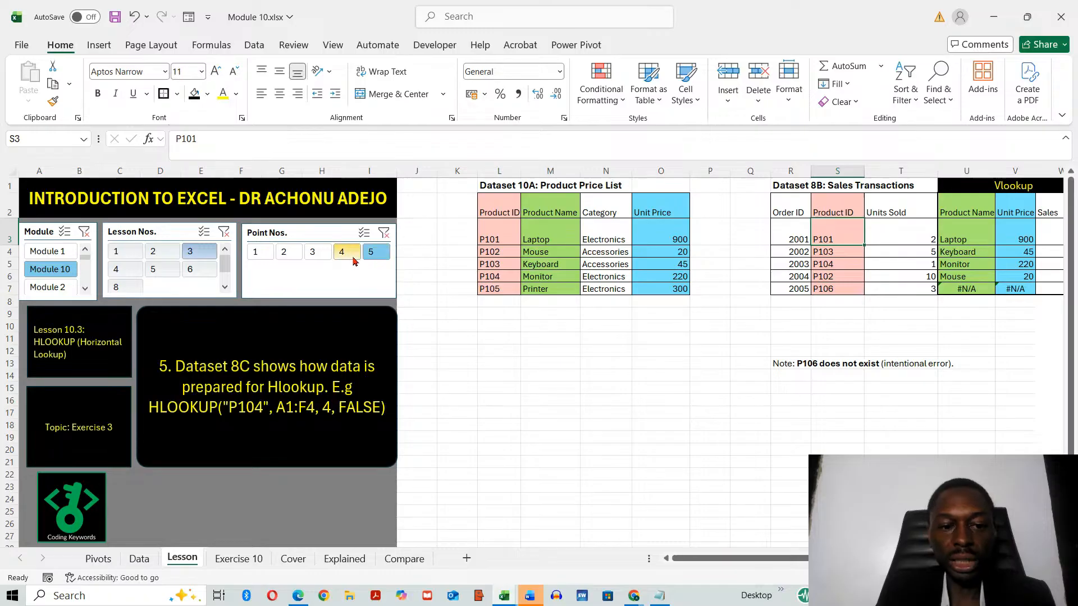
left_click(354, 258)
Copy the Dataset 8C product price list (K1:P5) from the Exercise 10 sheet to AG1 on the Lesson sheet.
scroll(541, 357, "right", 5)
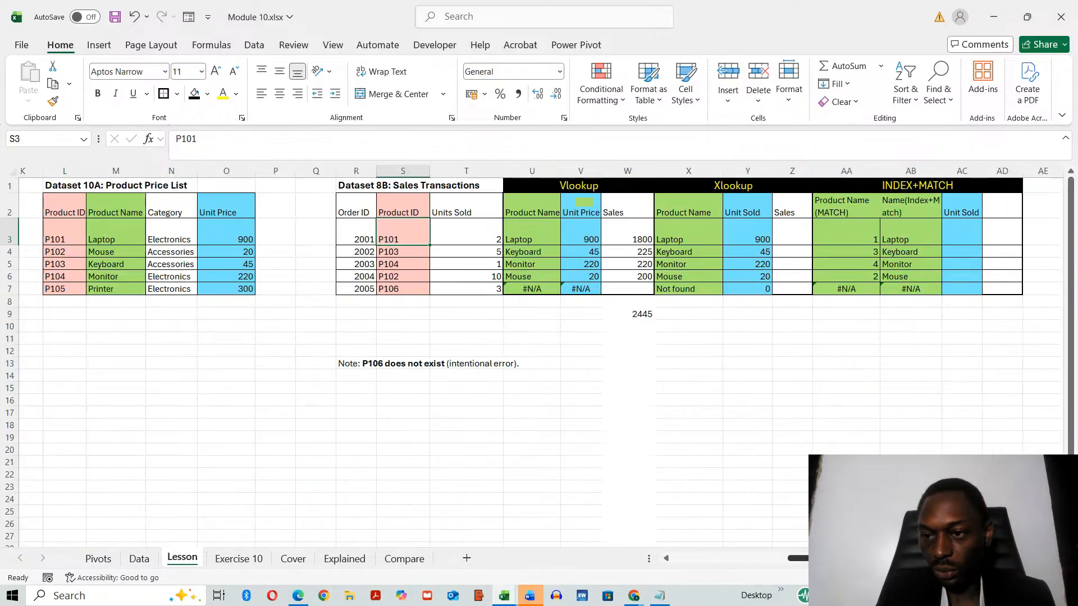
scroll(541, 357, "right", 6)
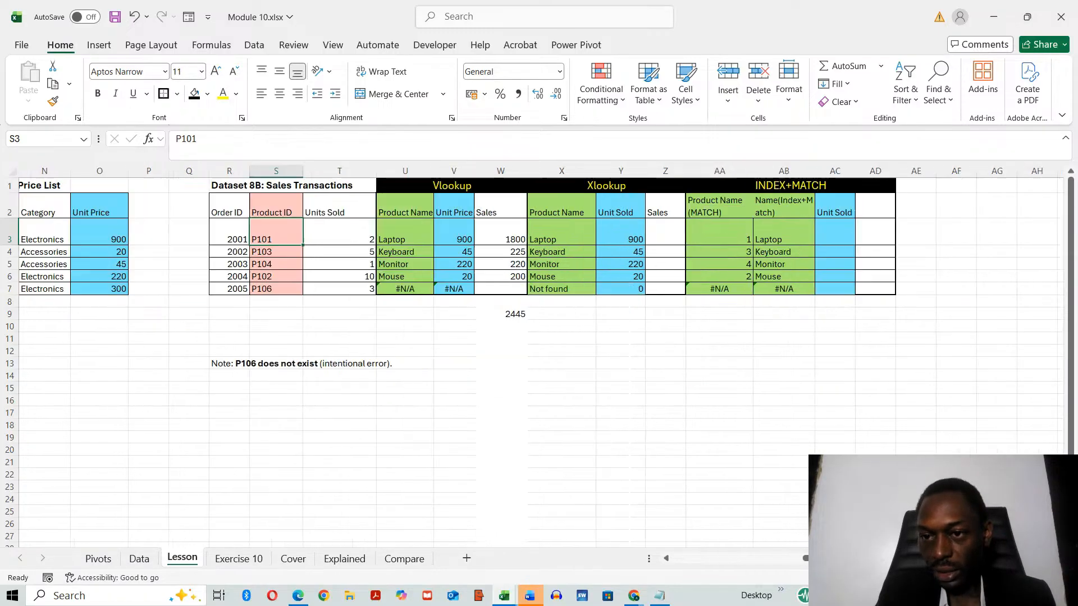
scroll(419, 534, "right", 1)
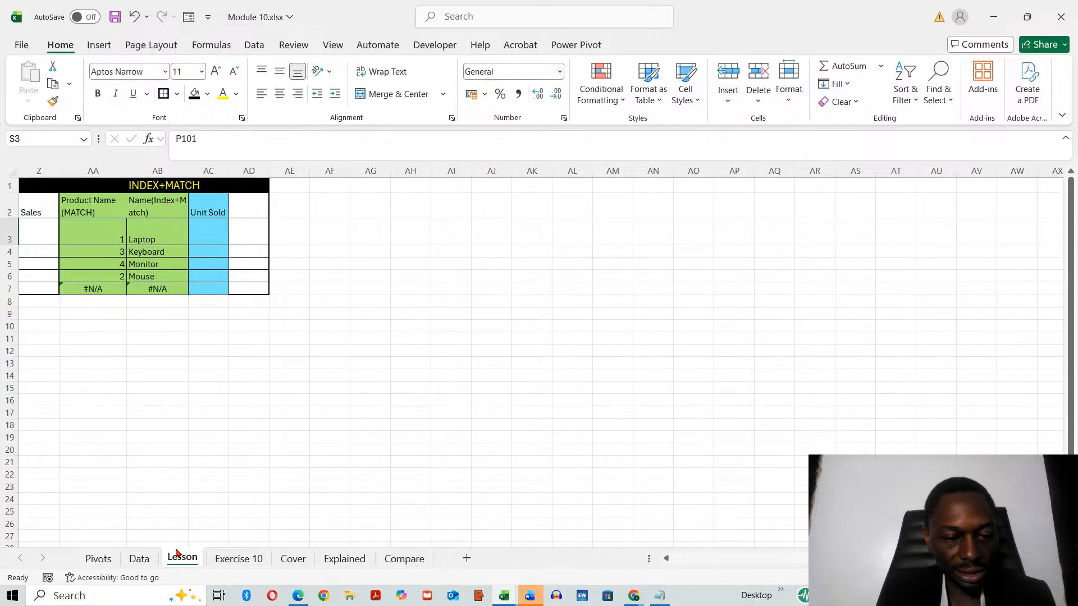
left_click(227, 560)
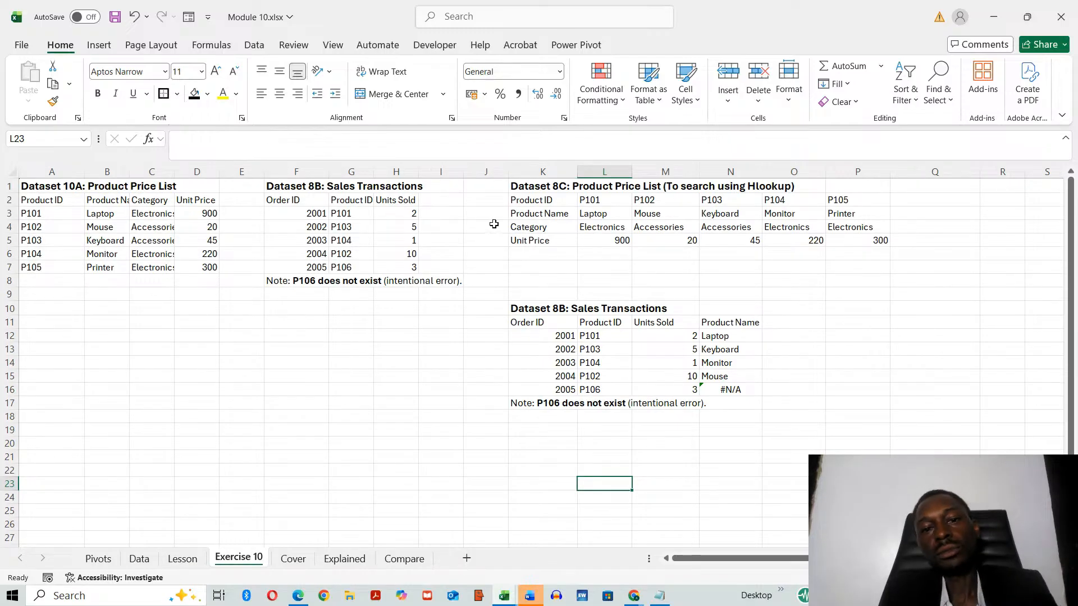
left_click_drag(523, 190, 859, 236)
key("ctrl+c")
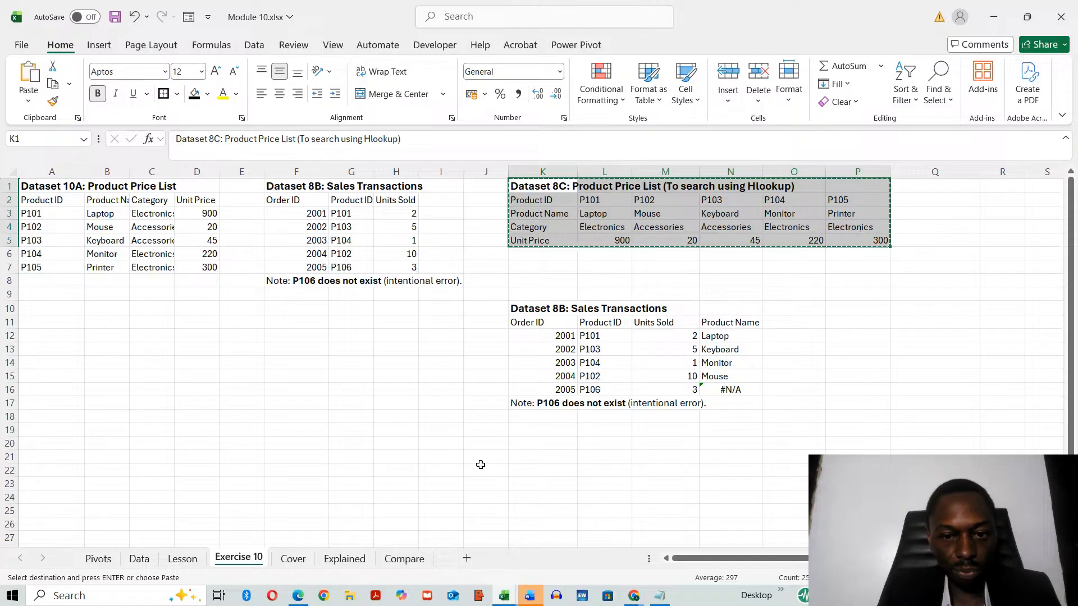
left_click(183, 559)
left_click(374, 185)
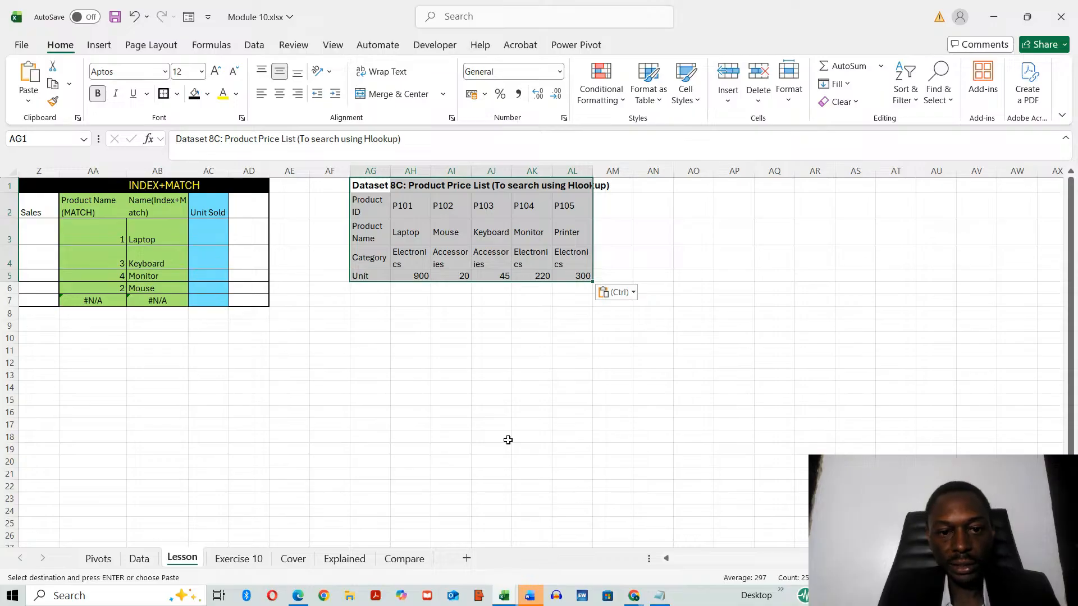
left_click(460, 387)
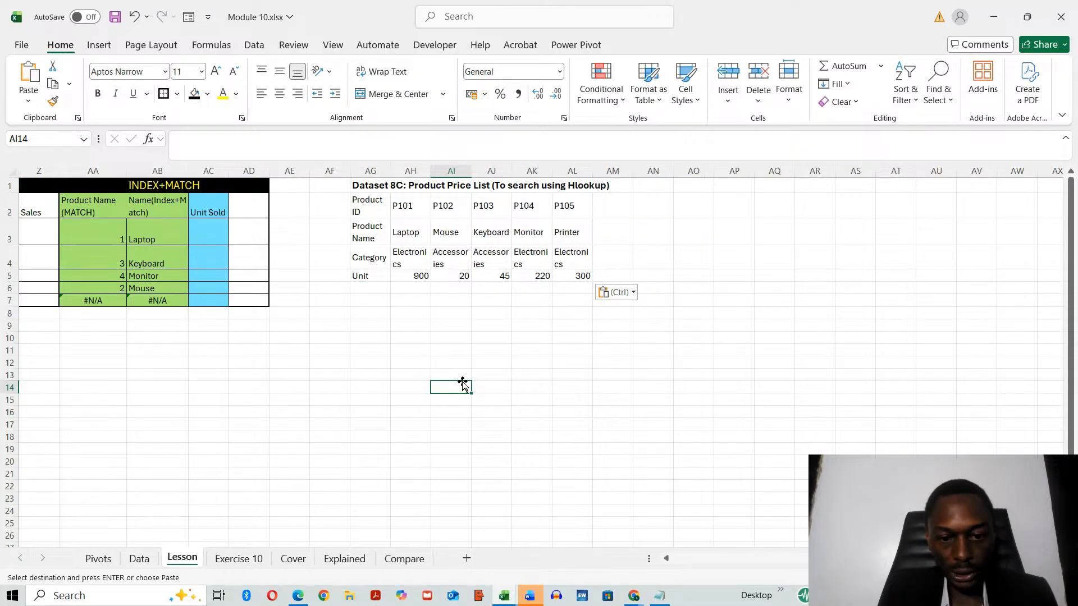
scroll(444, 426, "down", 1)
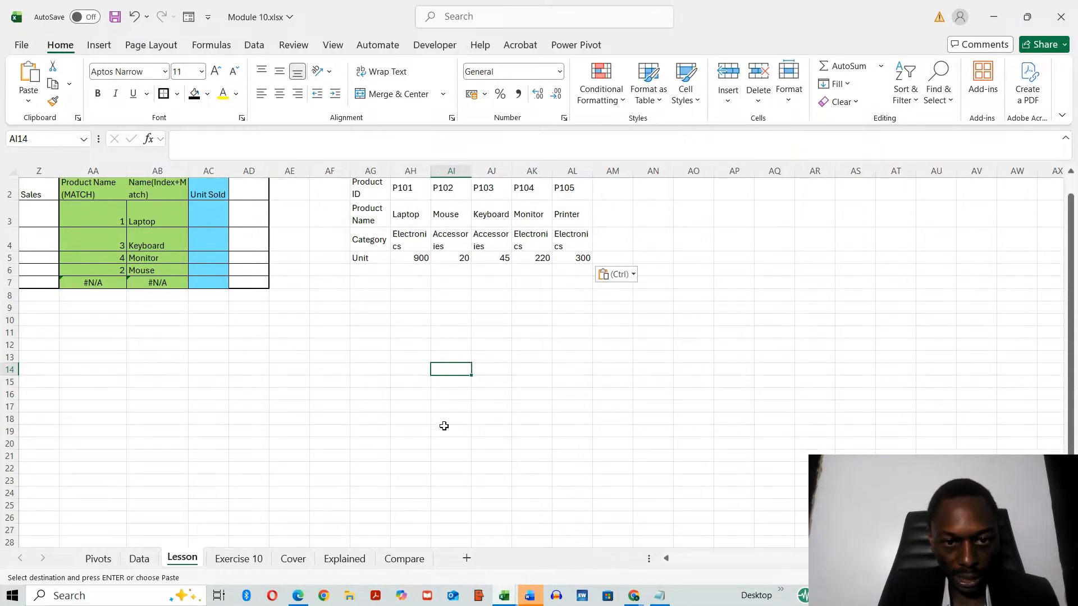
scroll(444, 426, "up", 1)
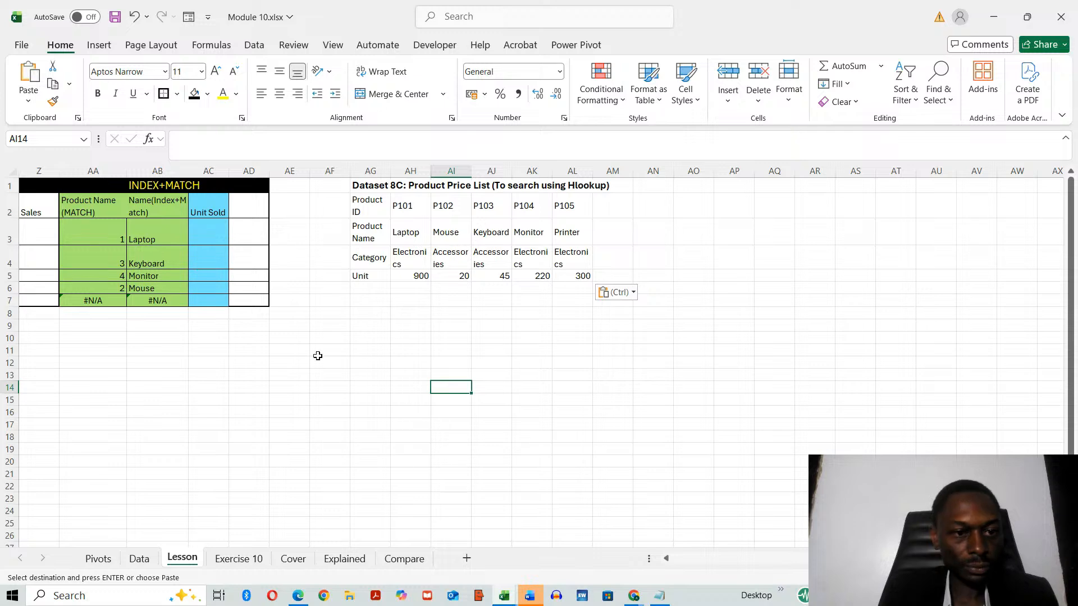
scroll(330, 354, "right", 4)
scroll(330, 354, "left", 5)
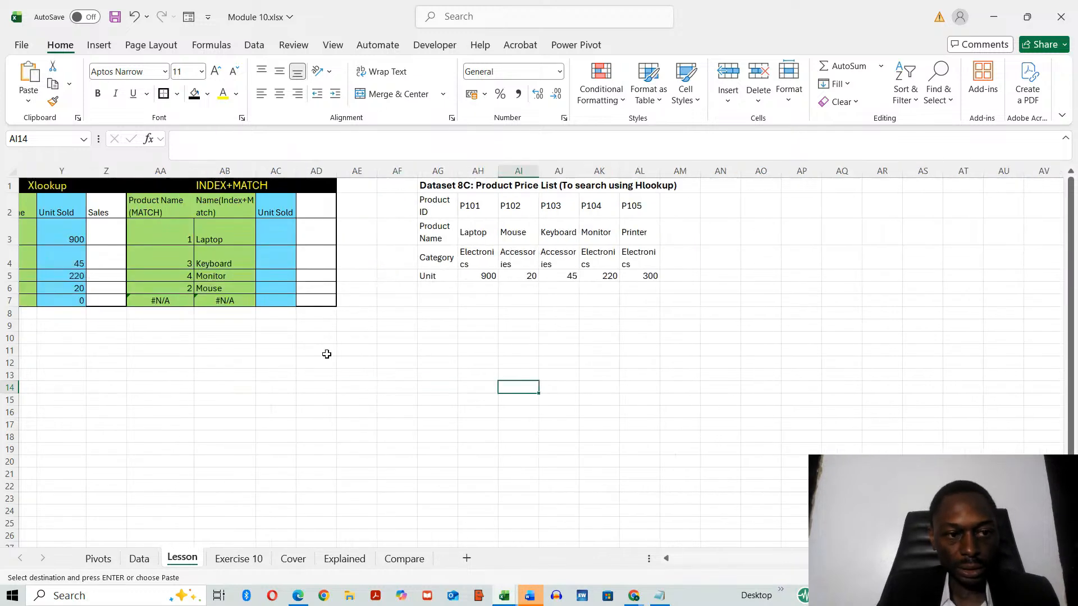
scroll(327, 355, "left", 1)
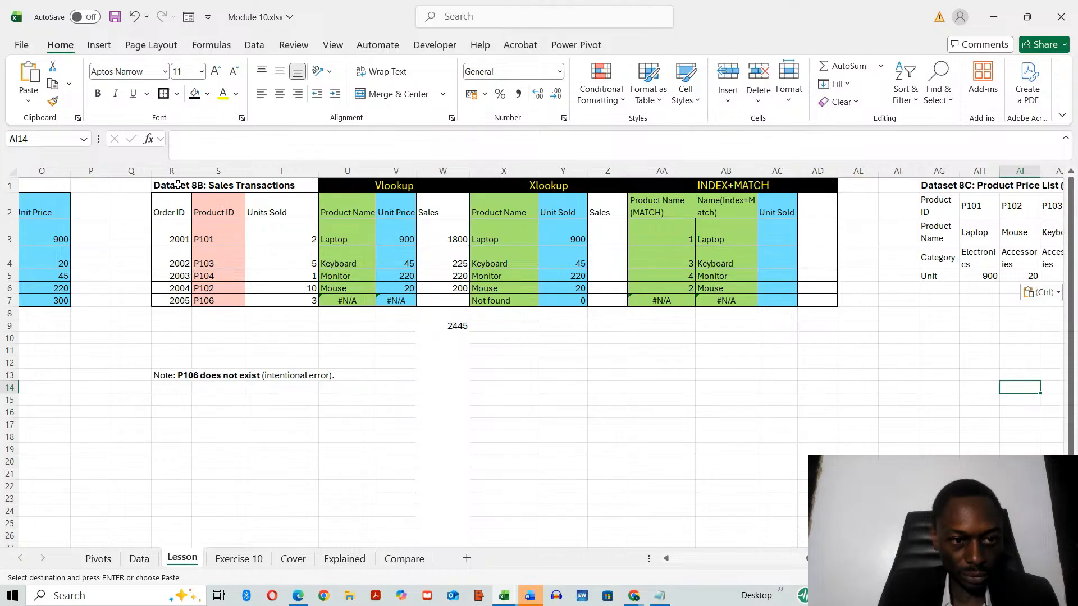
left_click_drag(177, 185, 305, 300)
key("ctrl+v")
key("ctrl+c")
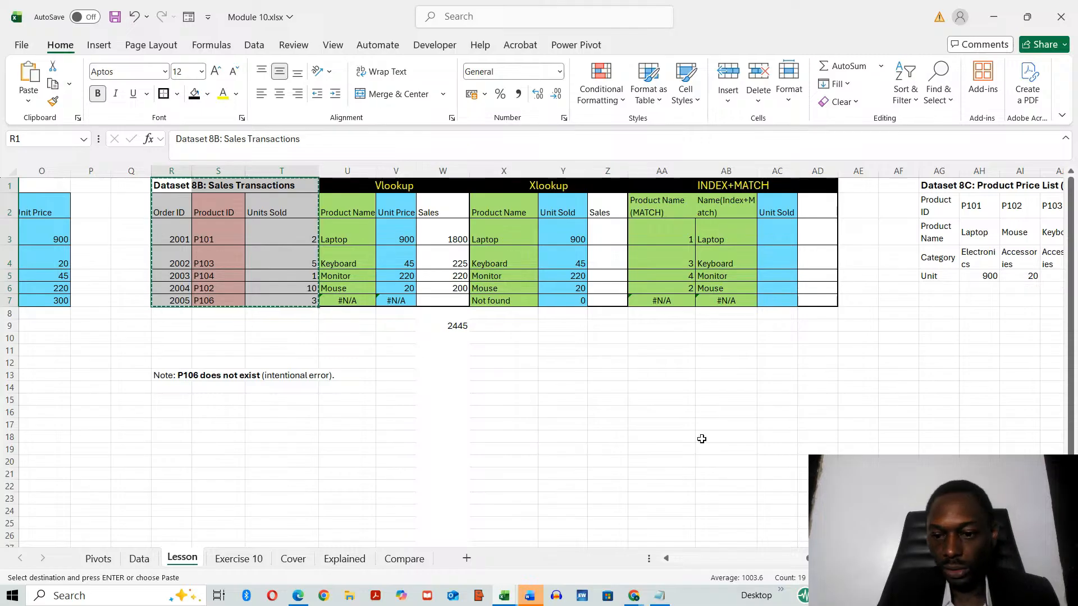
scroll(541, 354, "right", 3)
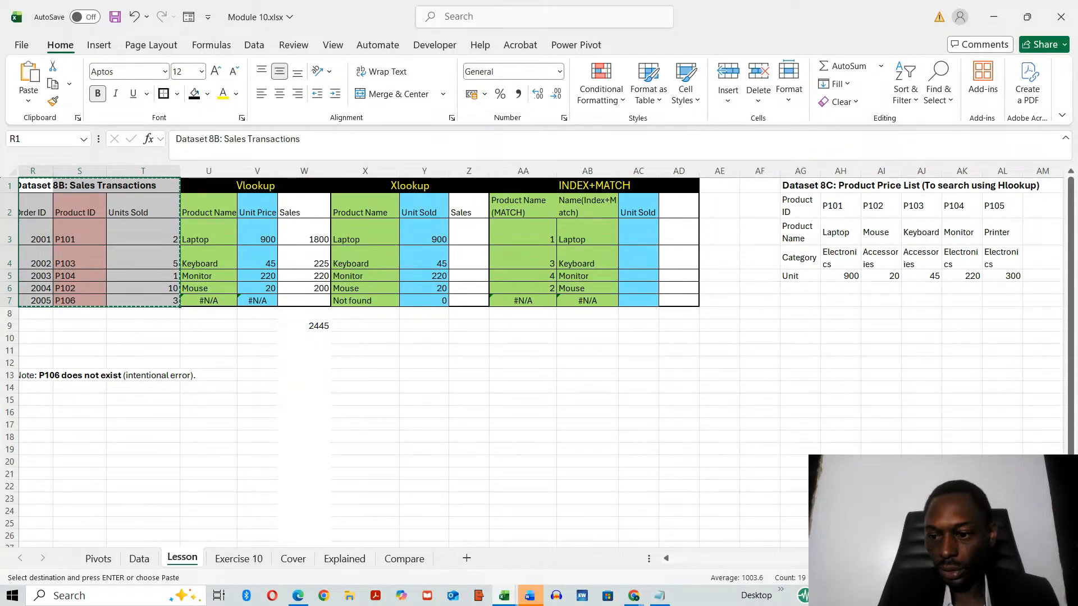
scroll(541, 354, "right", 1)
scroll(748, 495, "right", 8)
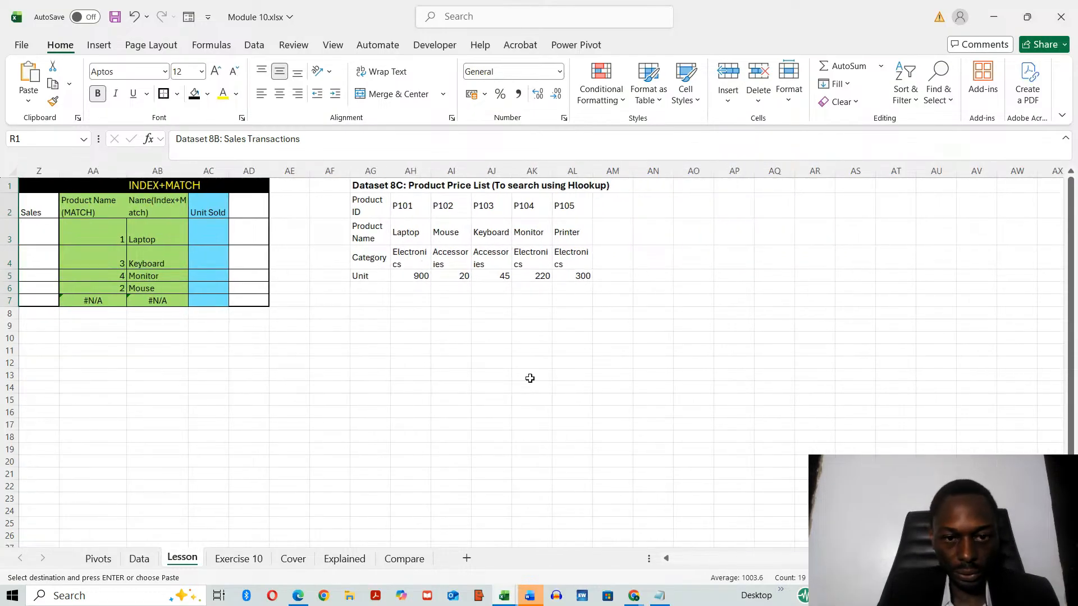
left_click_drag(370, 171, 505, 184)
left_click(728, 98)
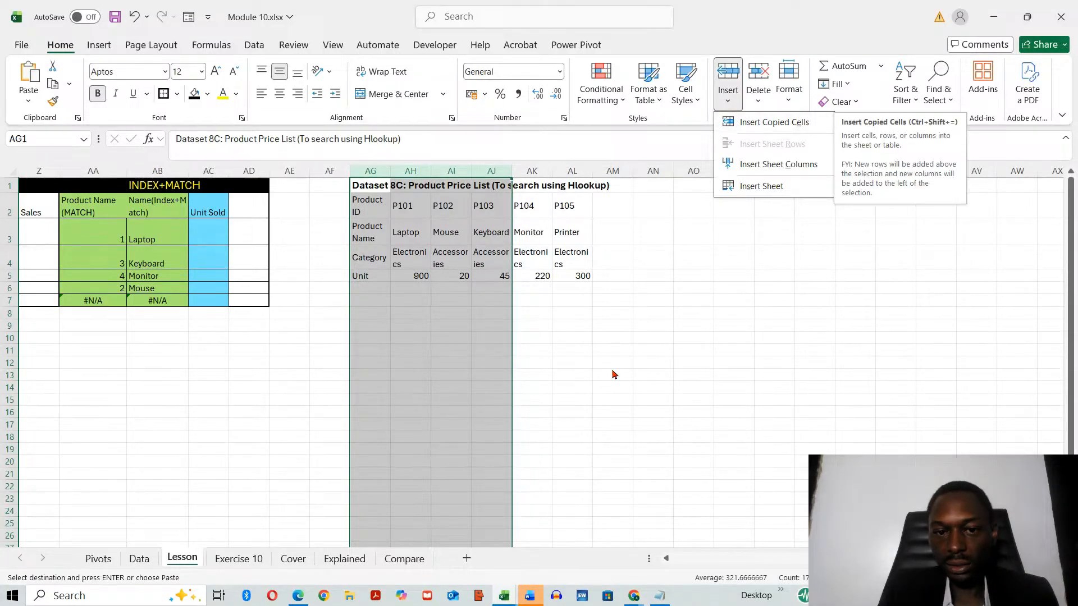
key("Escape")
key("Escape")
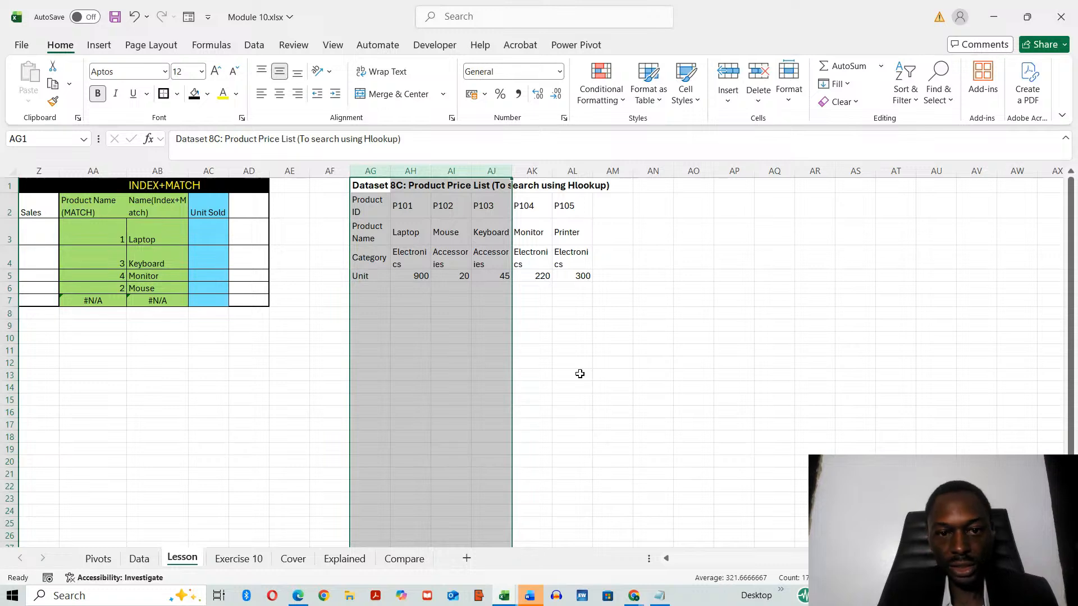
Insert four sheet columns at AG:AJ, ahead of the Dataset 8C price list.
left_click(410, 301)
left_click_drag(377, 171, 492, 171)
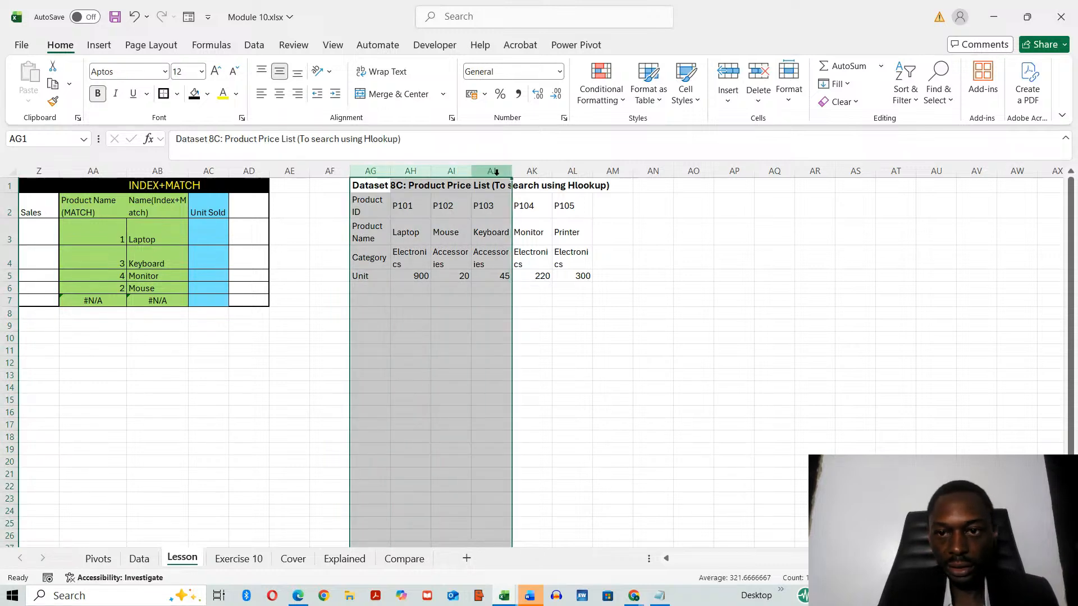
left_click(728, 99)
left_click(791, 163)
left_click(507, 425)
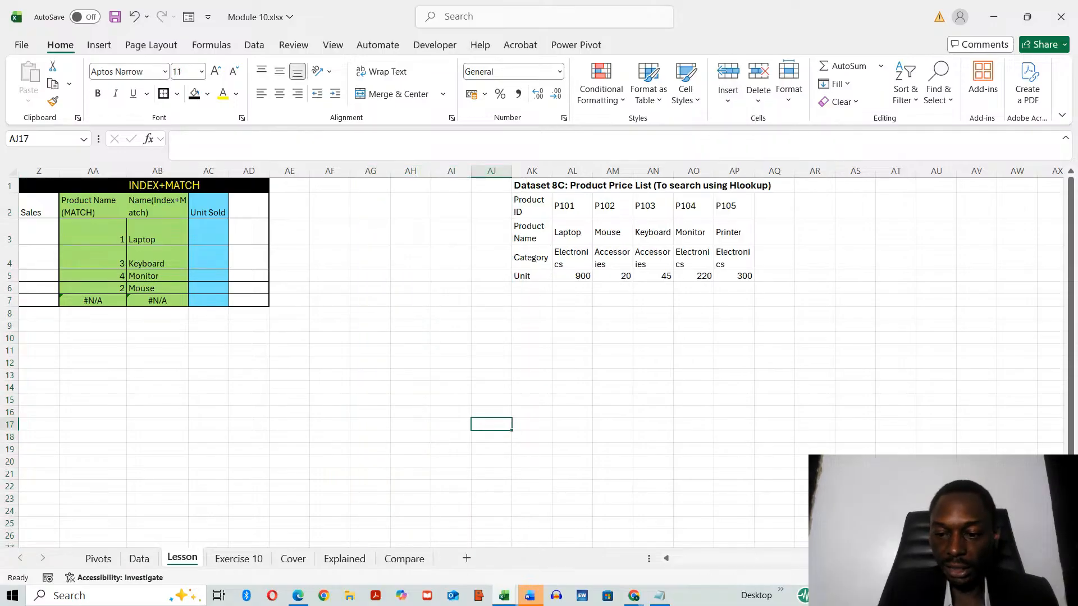
Copy the Dataset 8B order table without its title (R2:T7) to AG2, beside the Dataset 8C price list.
scroll(556, 343, "left", 6)
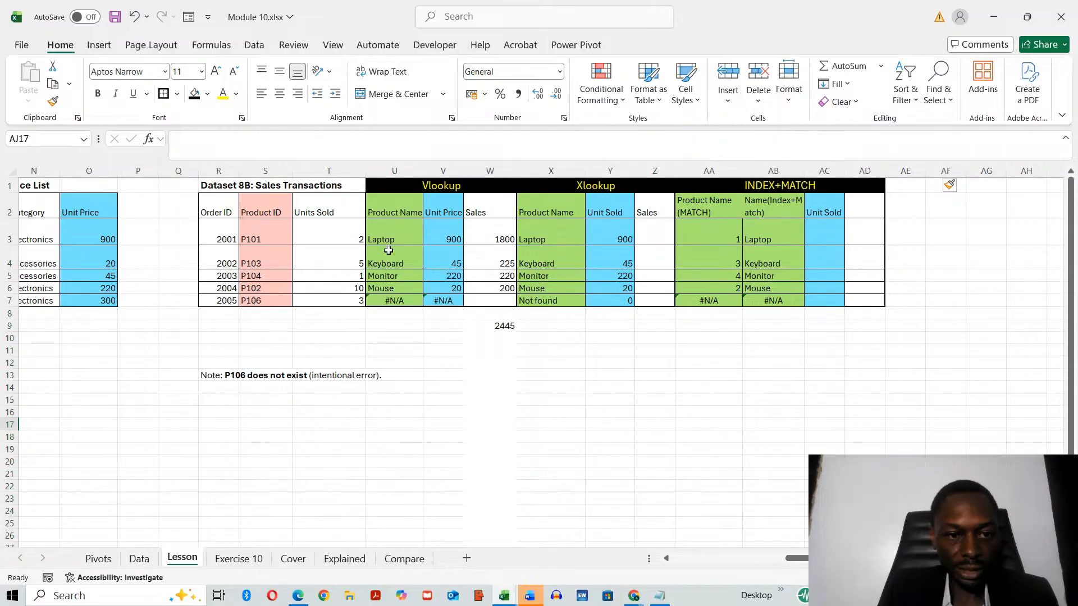
left_click_drag(216, 207, 327, 304)
key("ctrl+c")
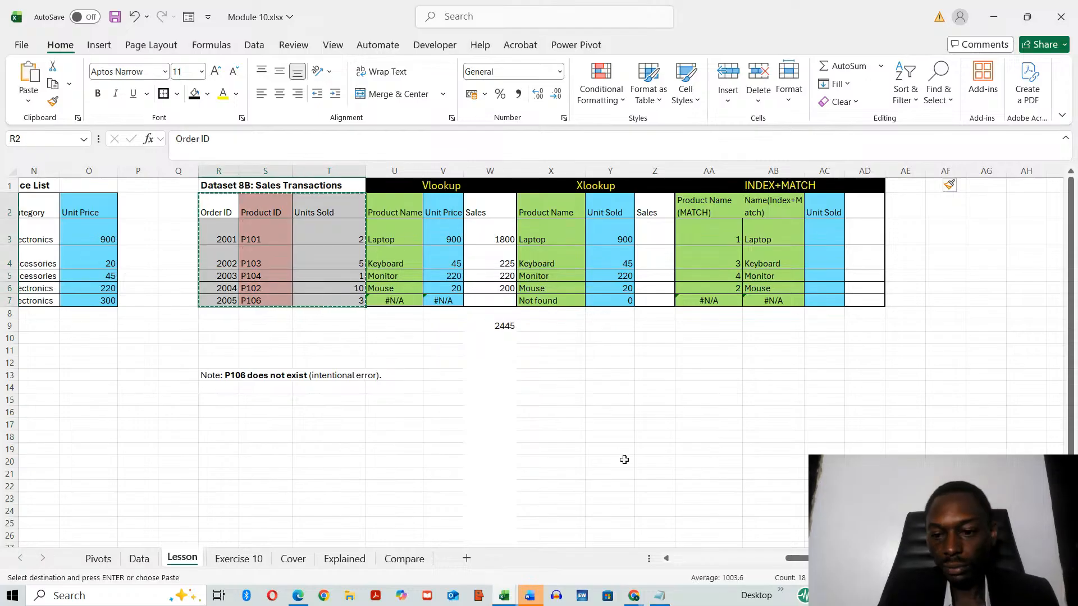
scroll(788, 184, "right", 4)
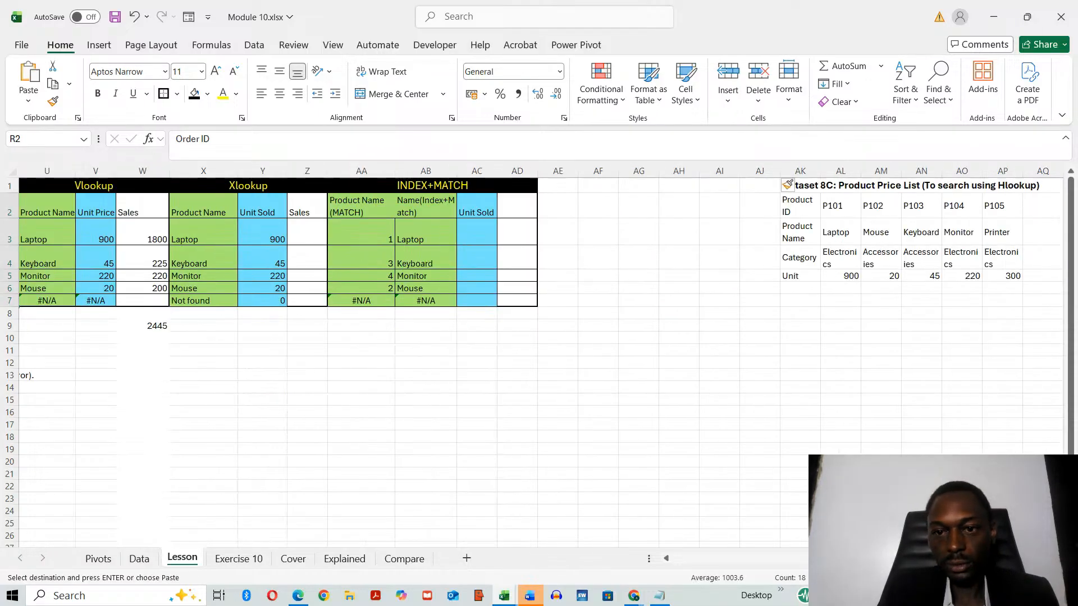
left_click(613, 203)
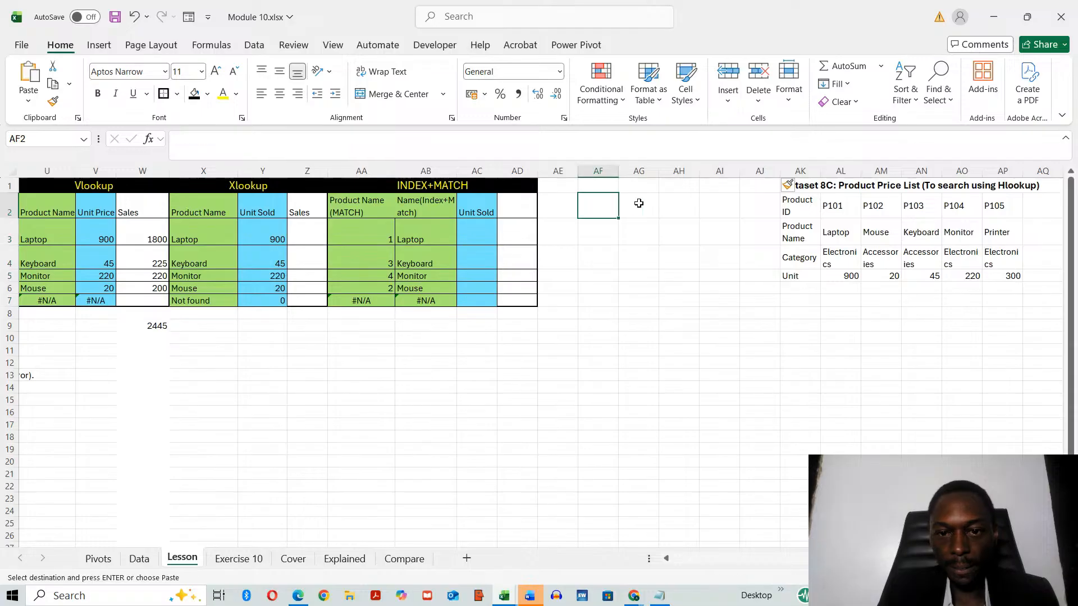
left_click(638, 203)
key("ctrl+v")
left_click(721, 375)
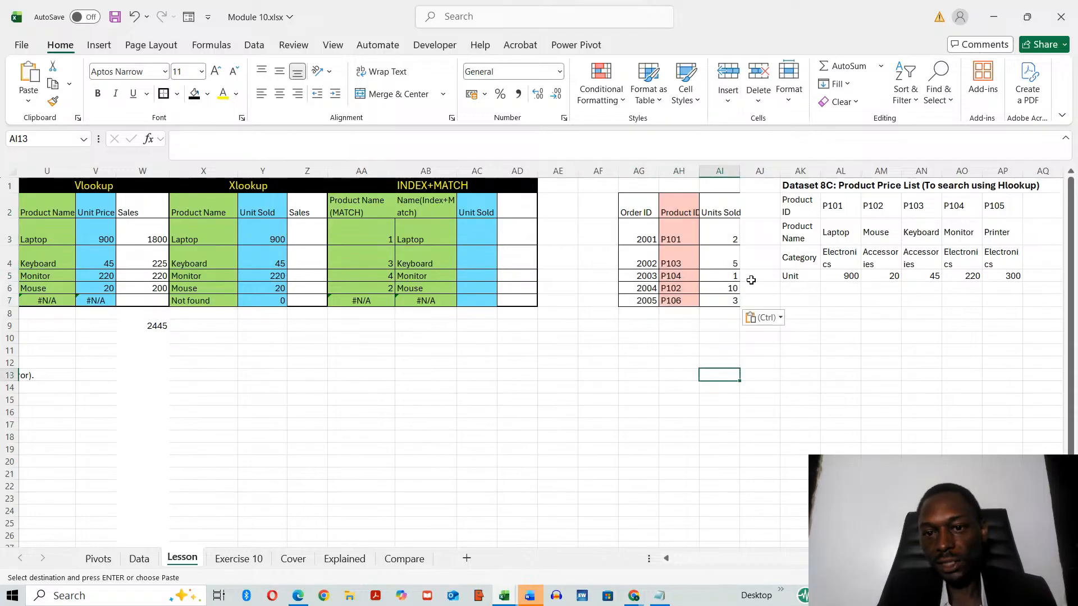
Insert two more sheet columns at AJ:AK, between the copied order table and the Dataset 8C price list.
left_click_drag(755, 171, 817, 175)
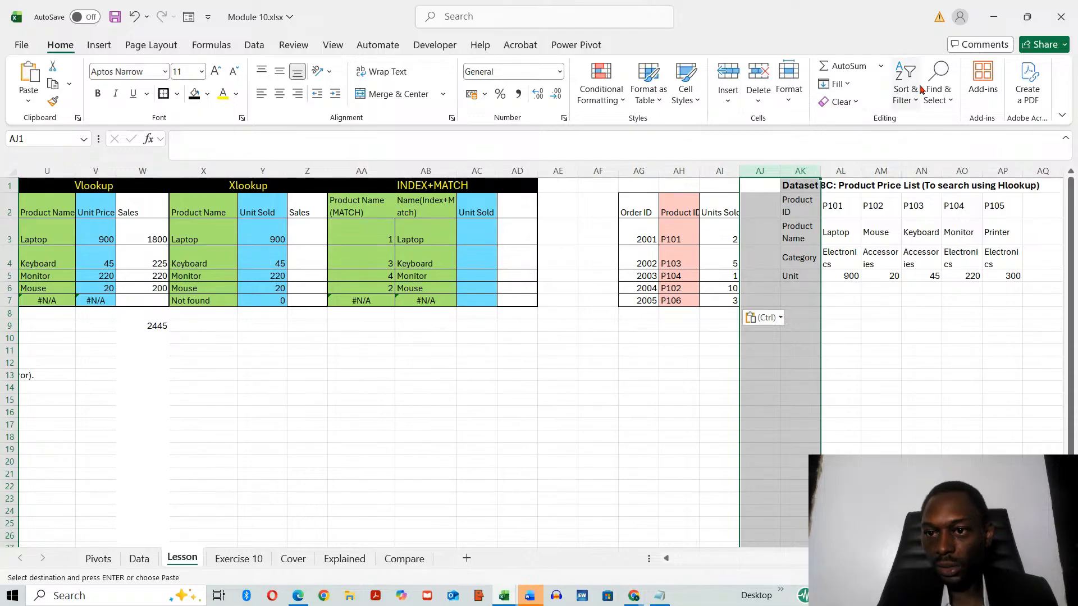
left_click(727, 97)
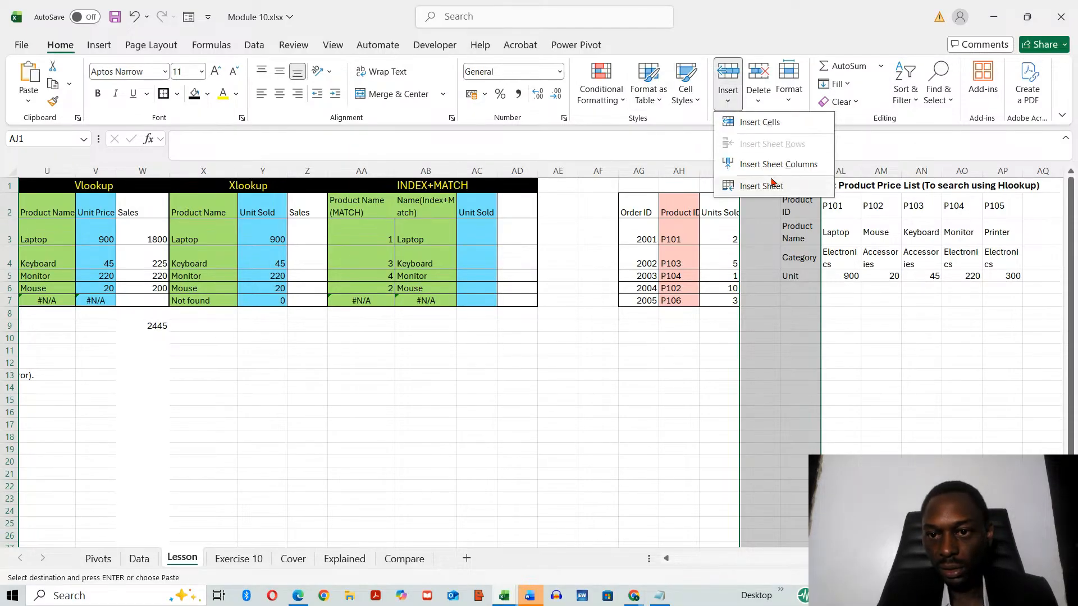
left_click(773, 164)
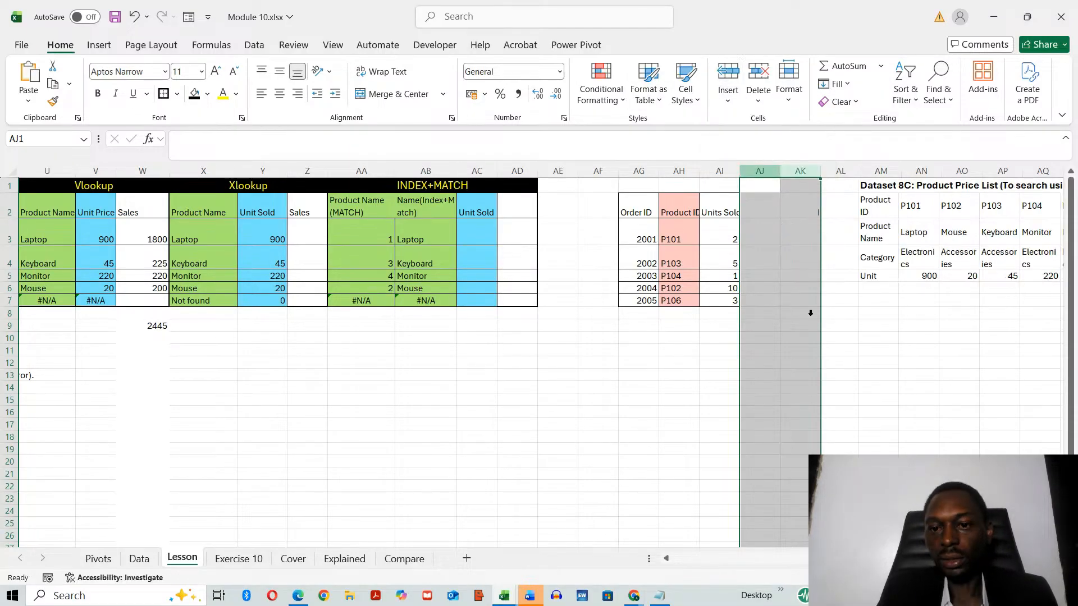
left_click(760, 449)
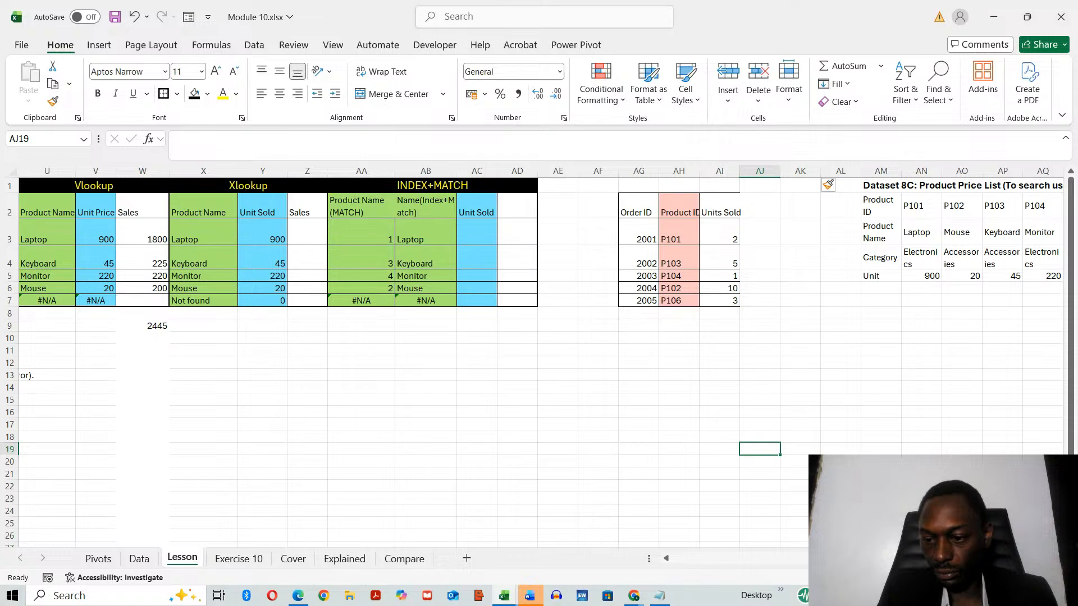
Add a Product Name header in AJ2 and widen the Product Name and Units Sold columns to fit their headers.
scroll(539, 337, "right", 2)
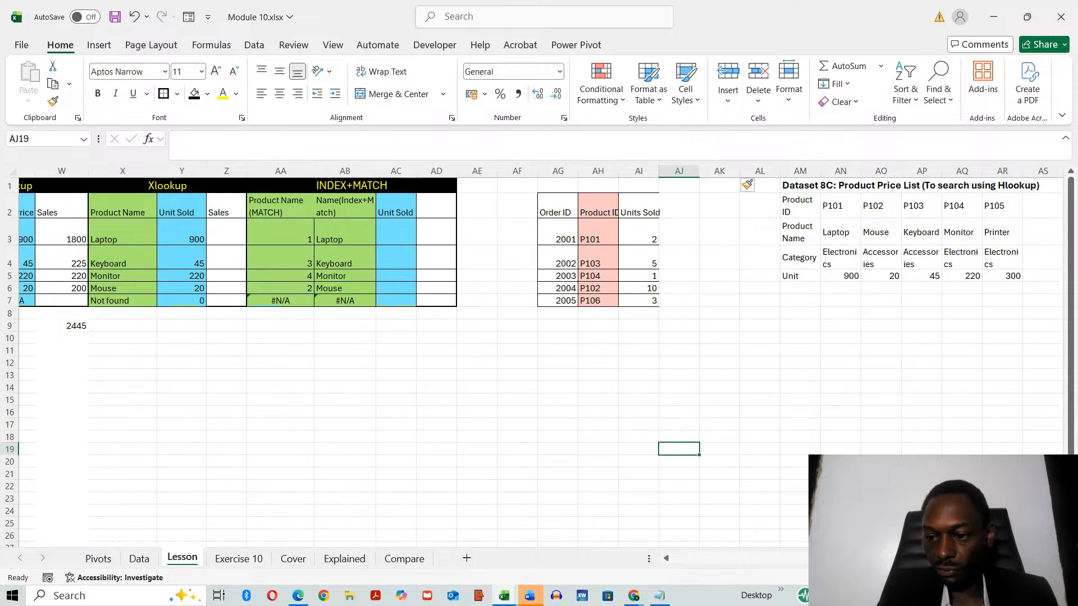
scroll(444, 202, "right", 4)
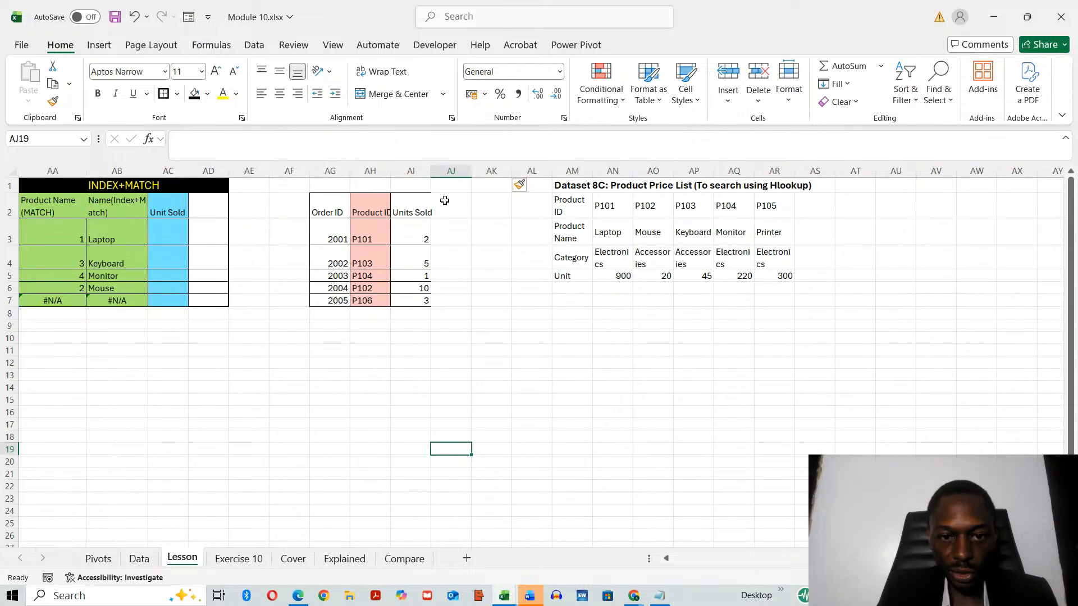
left_click(444, 200)
type("P")
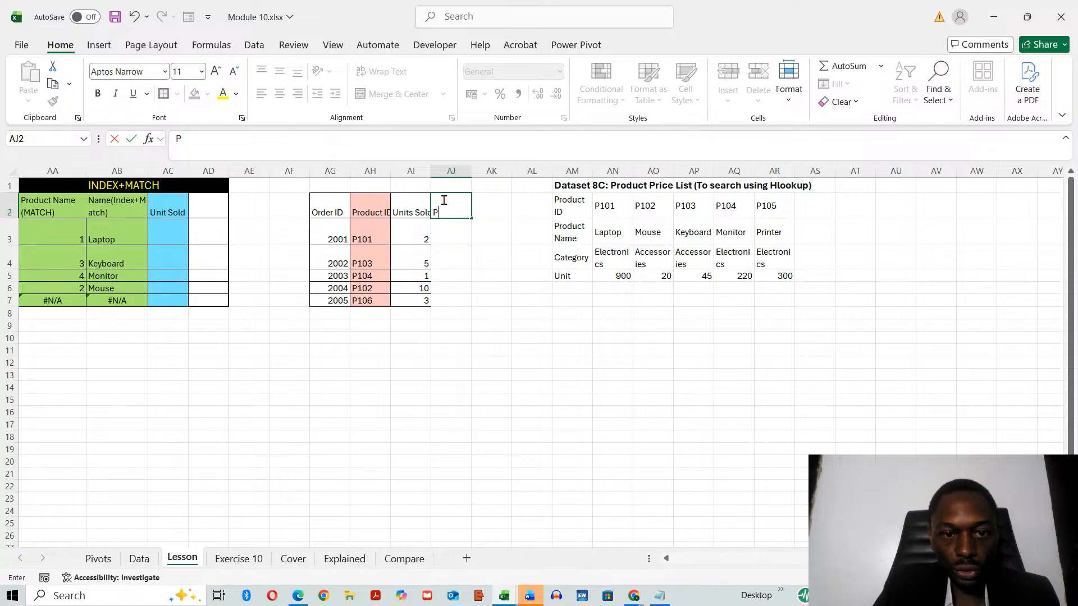
type("roduc")
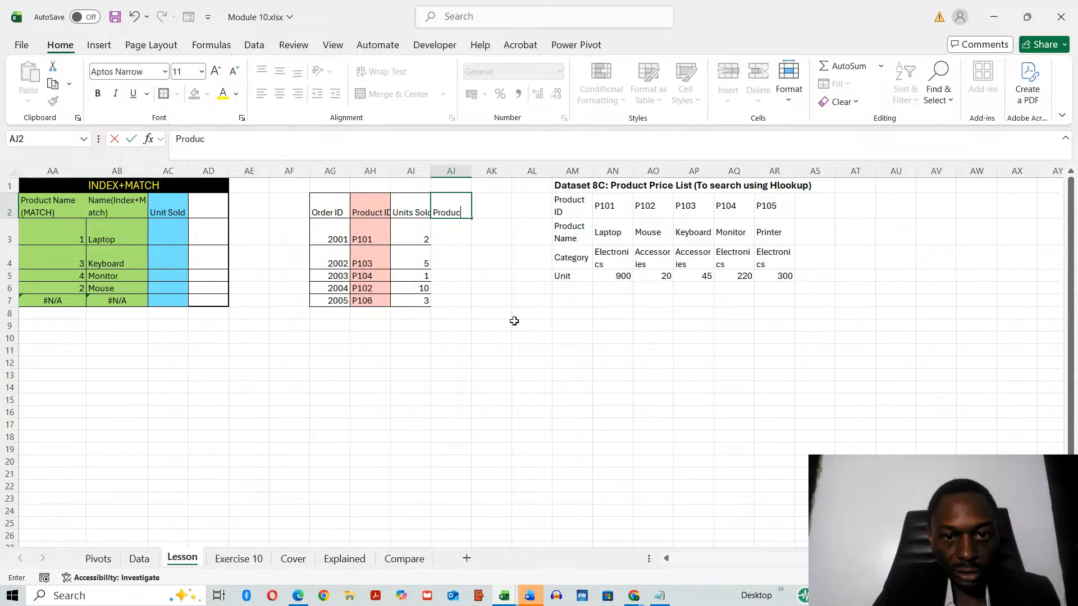
type("t Name")
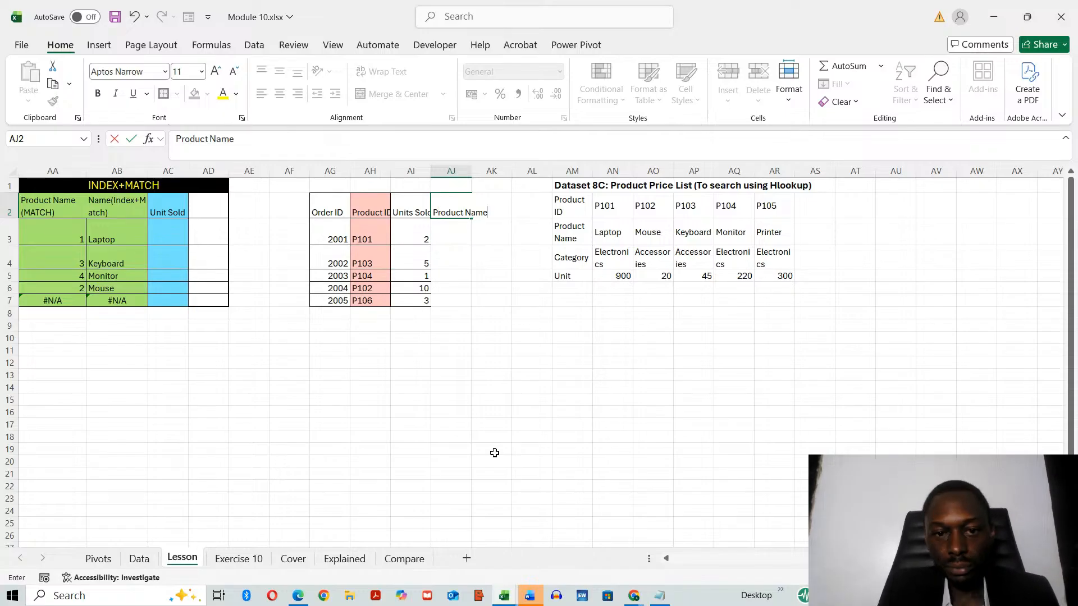
left_click(474, 173)
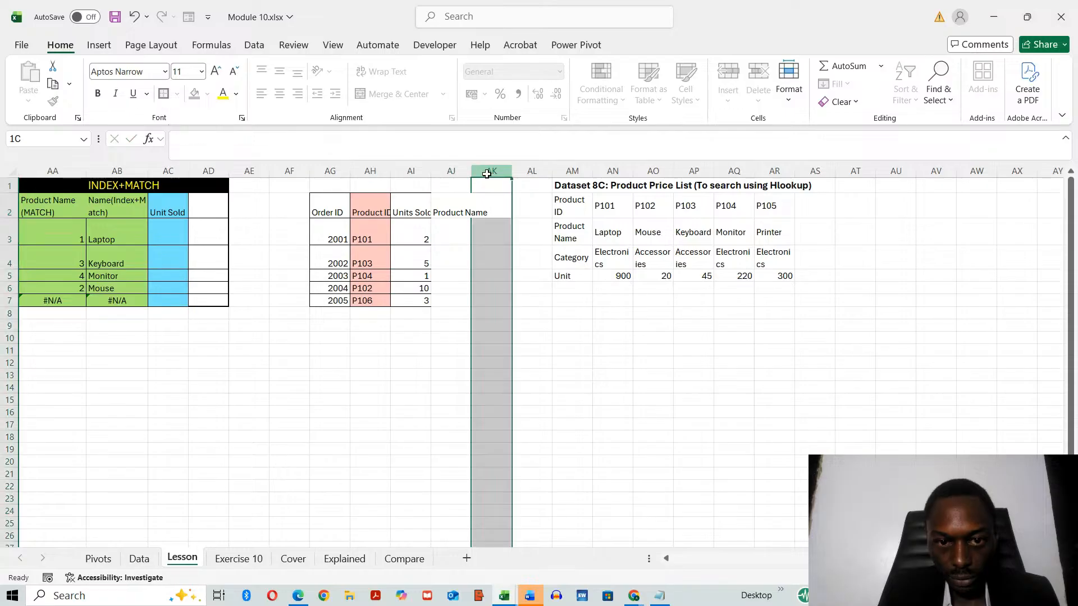
left_click_drag(475, 173, 505, 173)
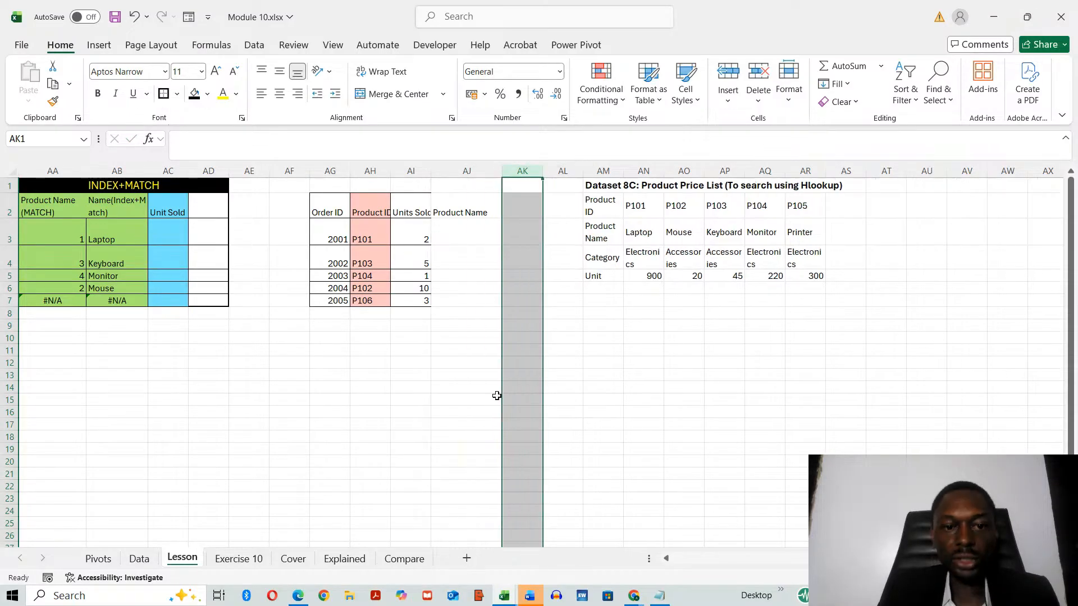
left_click(491, 411)
left_click(417, 206)
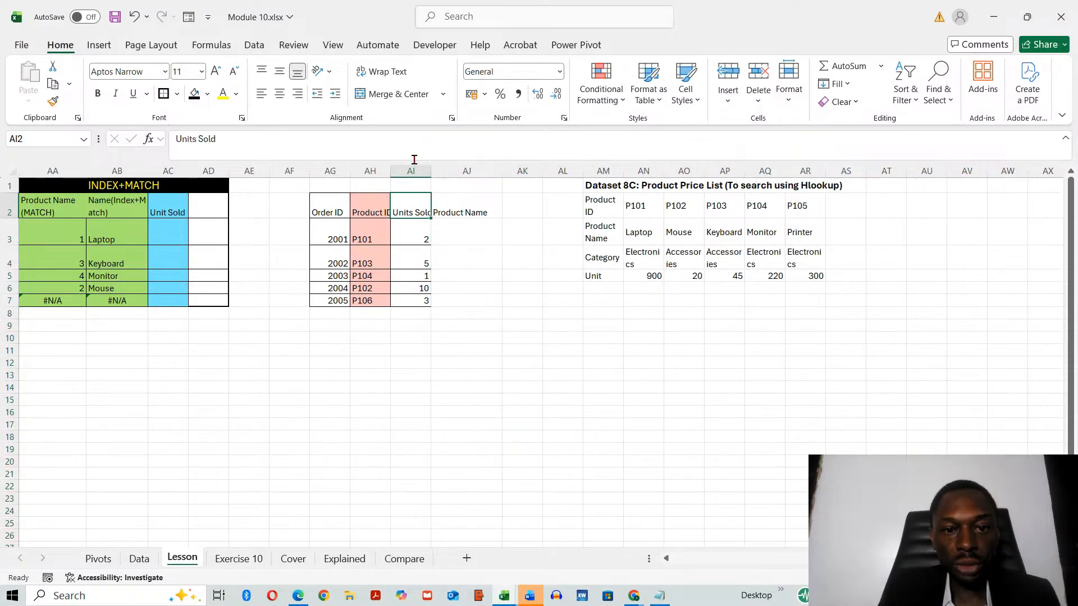
left_click_drag(428, 164, 432, 164)
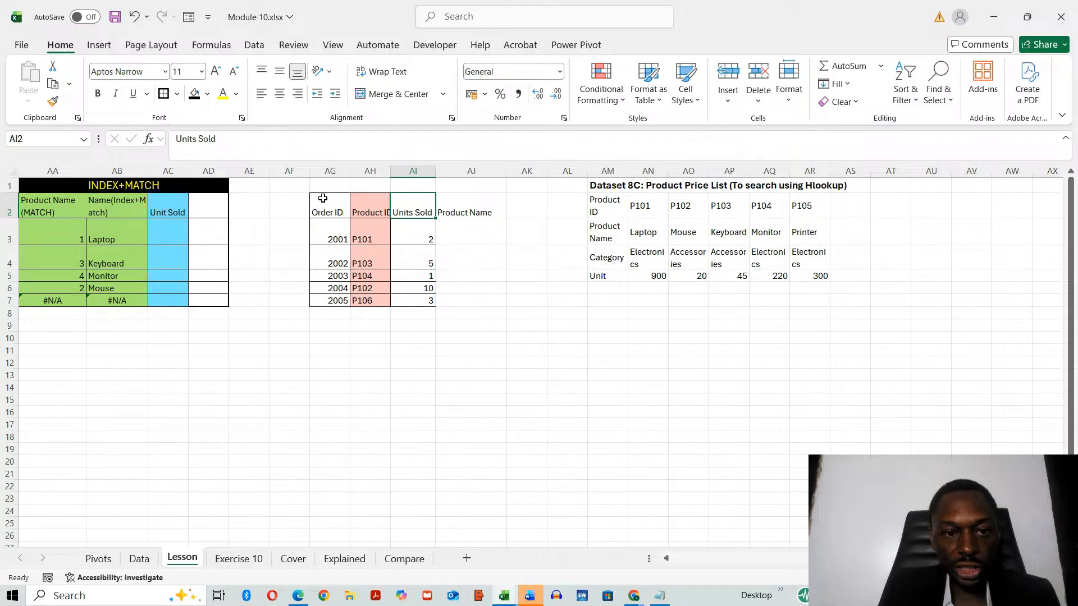
Apply all borders to the order table AG2:AJ7 and widen the Product ID column to fit its header.
left_click_drag(322, 198, 464, 298)
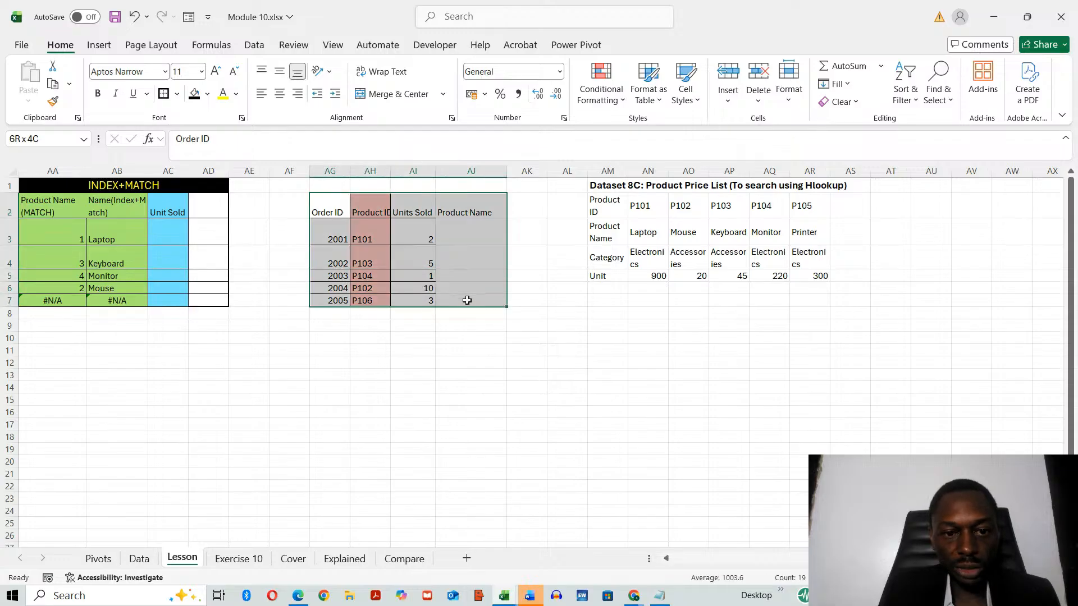
left_click(176, 96)
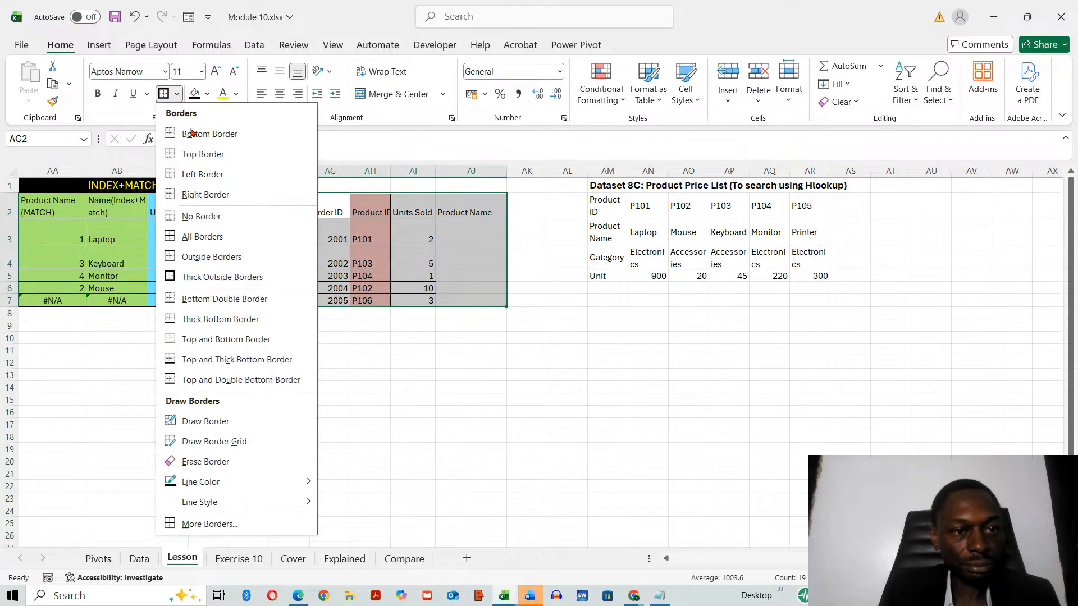
left_click(198, 236)
left_click(419, 389)
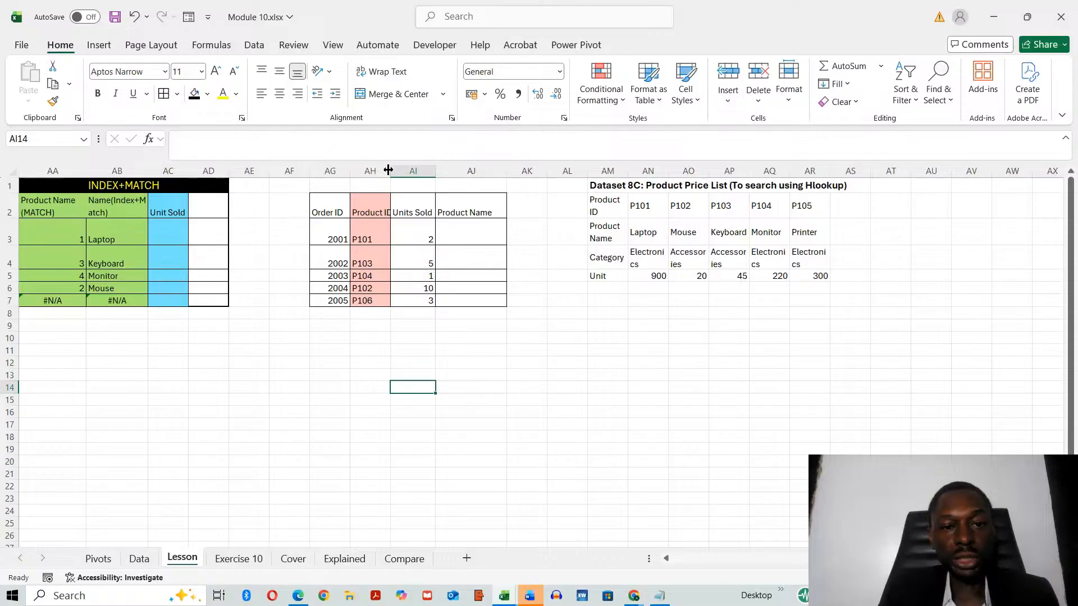
left_click_drag(388, 169, 396, 170)
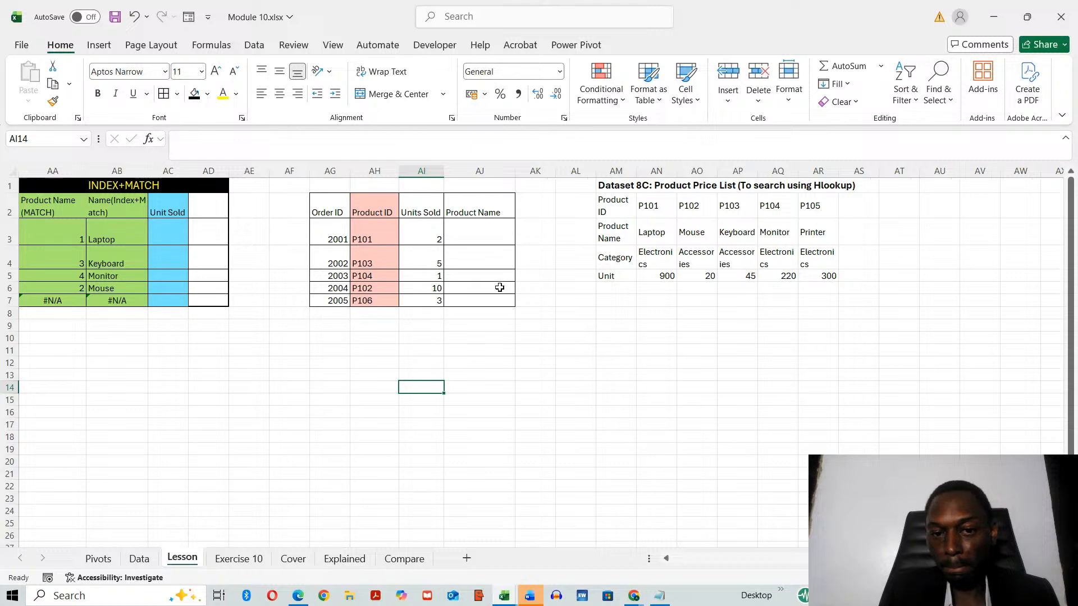
left_click(485, 230)
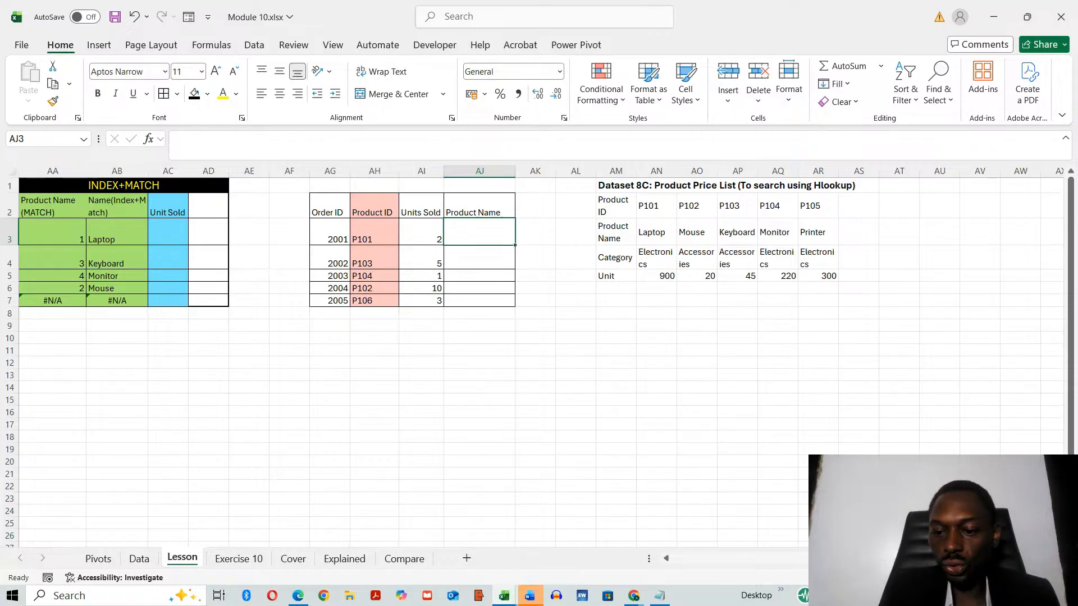
Format the Dataset 8C row labels AM2:AM5 with a black fill and yellow font.
scroll(519, 203, "left", 10)
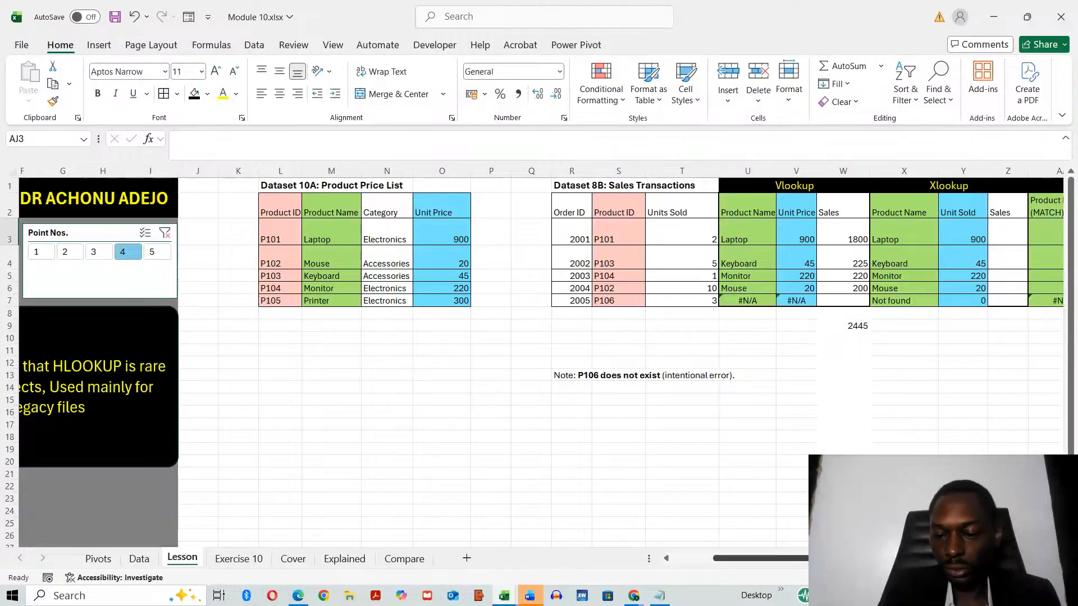
left_click_drag(853, 558, 993, 558)
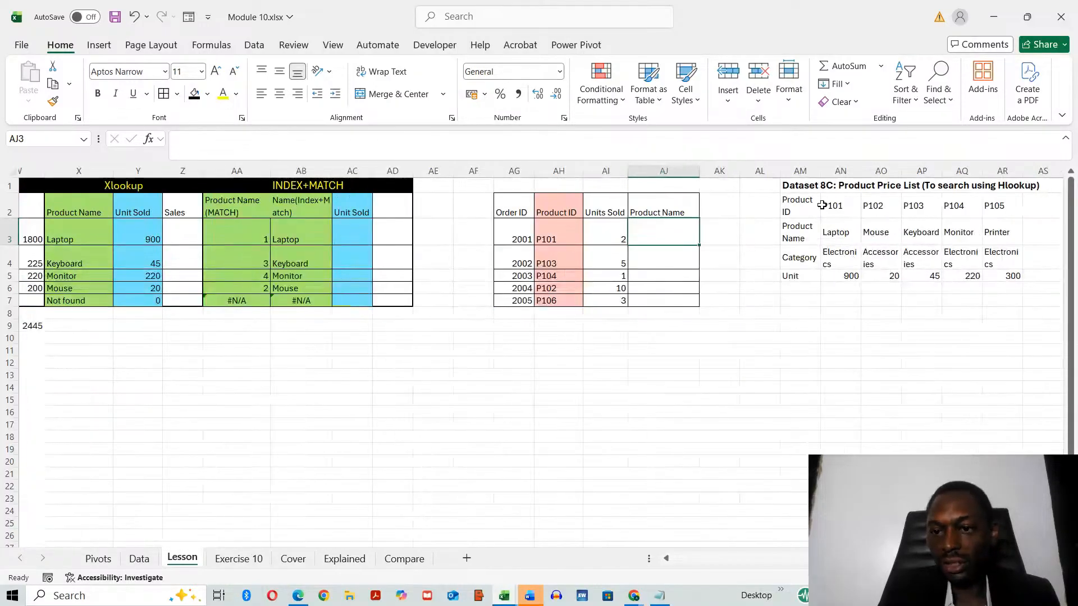
left_click_drag(818, 196, 836, 281)
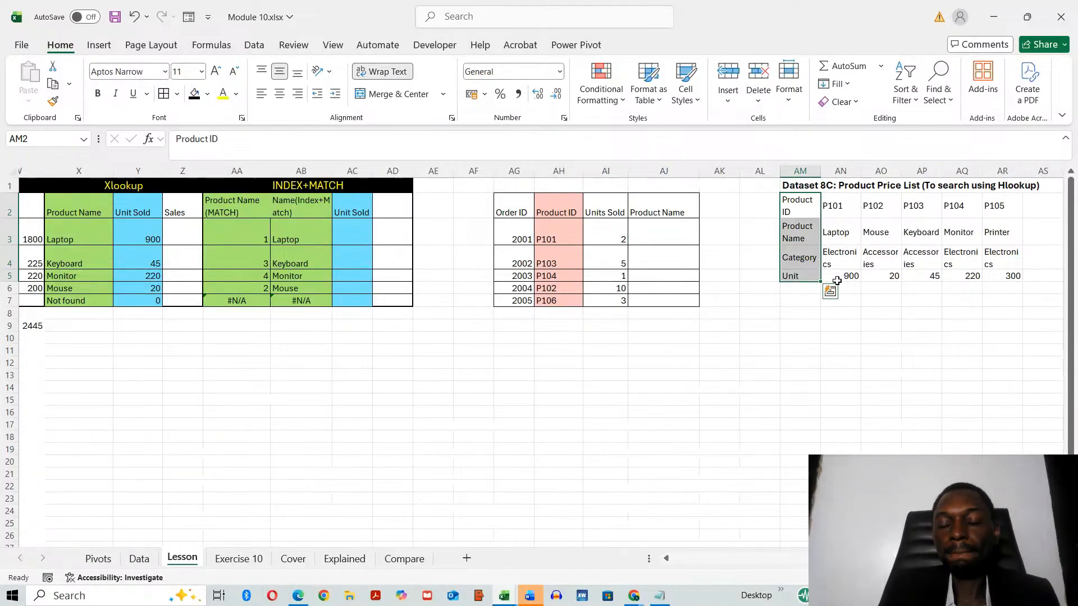
left_click(194, 93)
left_click(218, 98)
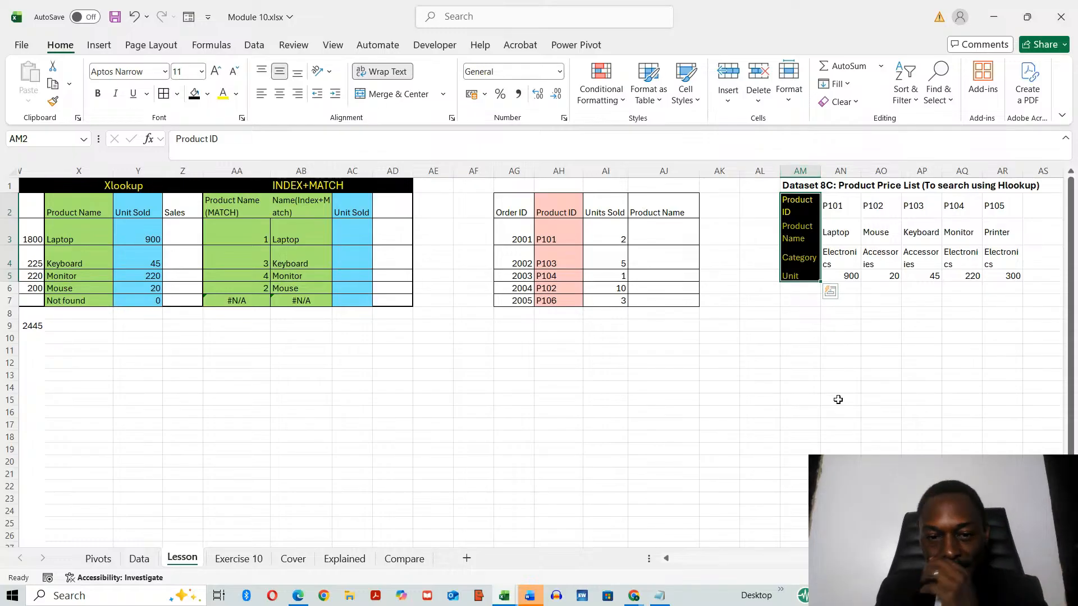
Start an HLOOKUP formula in AJ3 with the Product ID in AH3 as its lookup value.
left_click(672, 231)
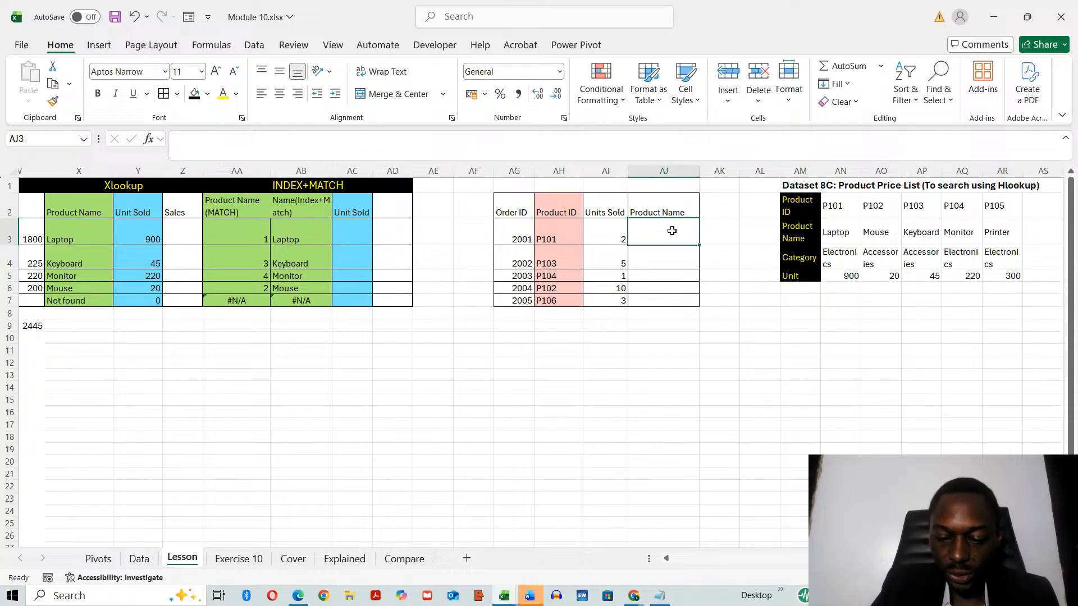
type("=")
type("a")
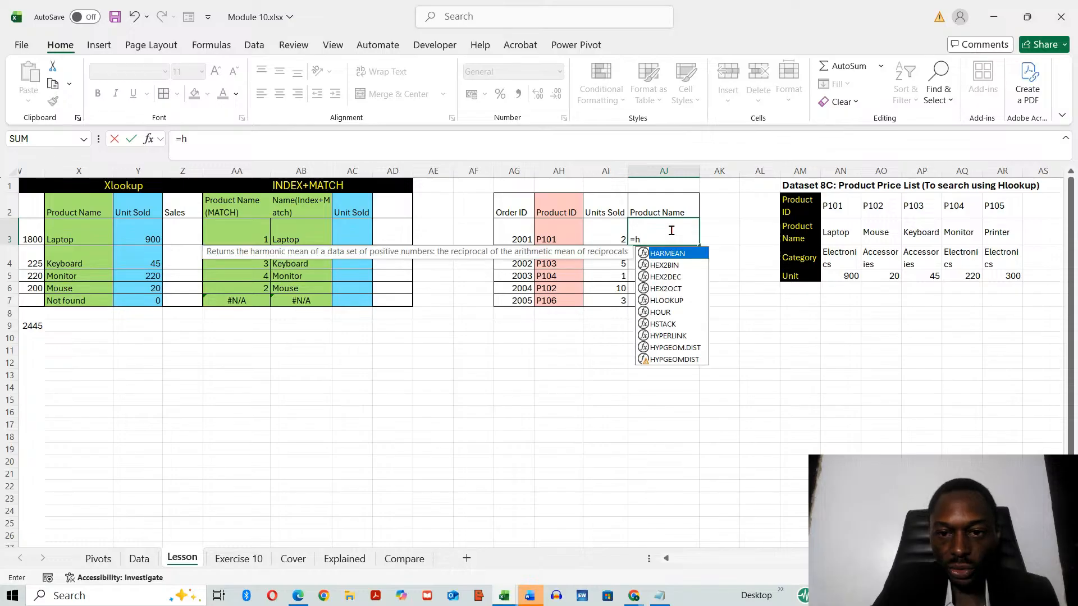
key("BackSpace")
type("HLOOKUP")
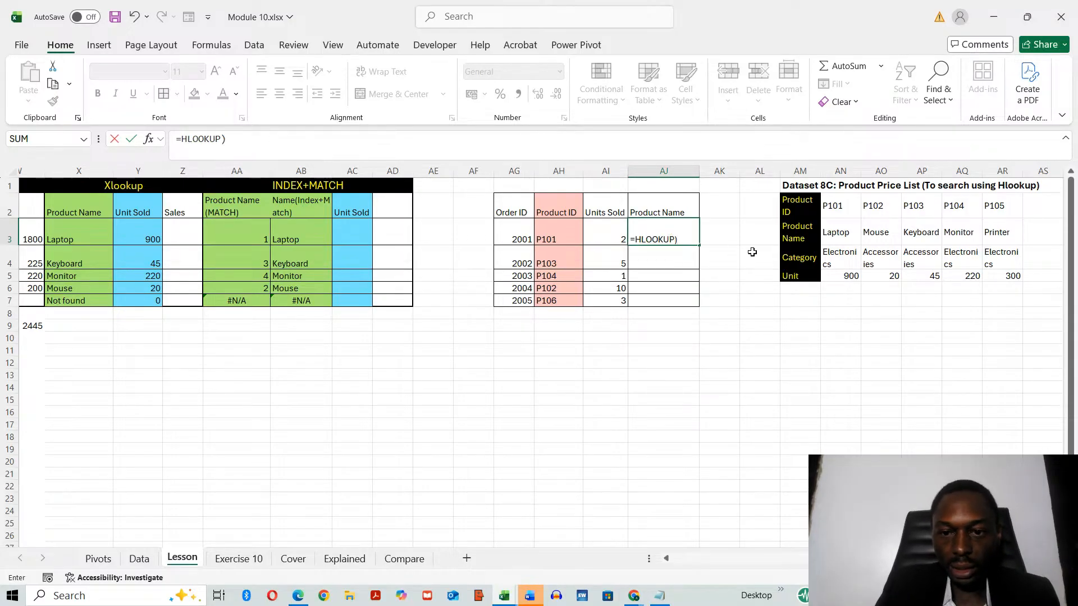
type("(")
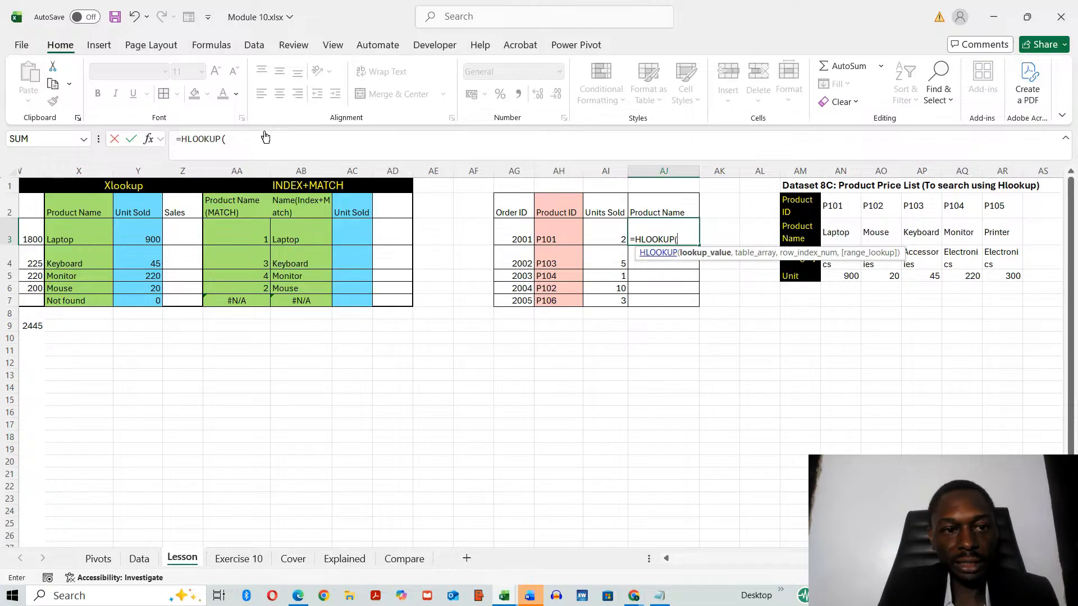
key("F1")
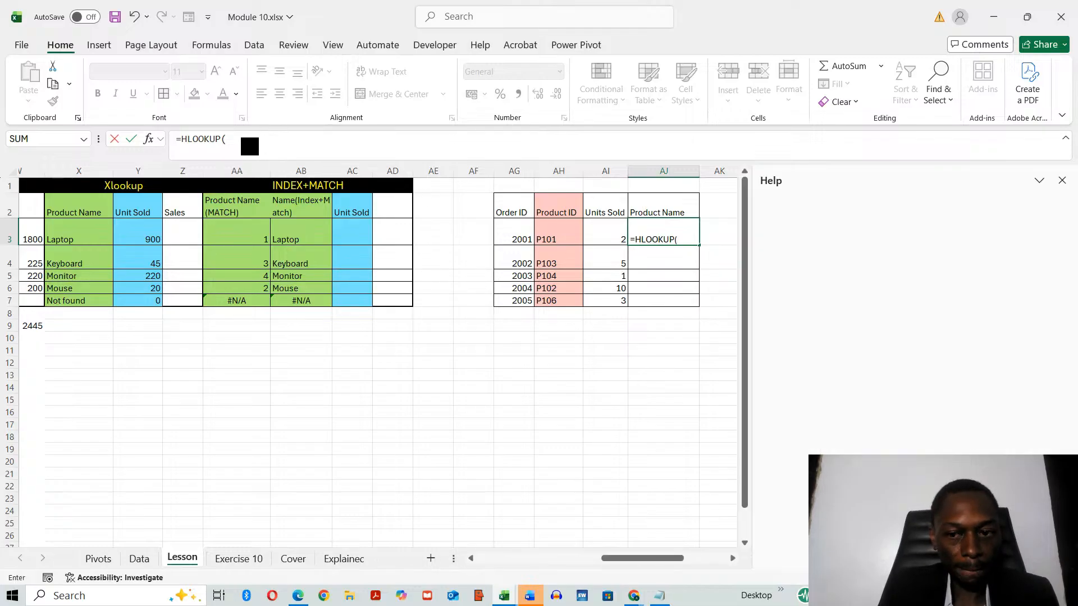
left_click(1061, 181)
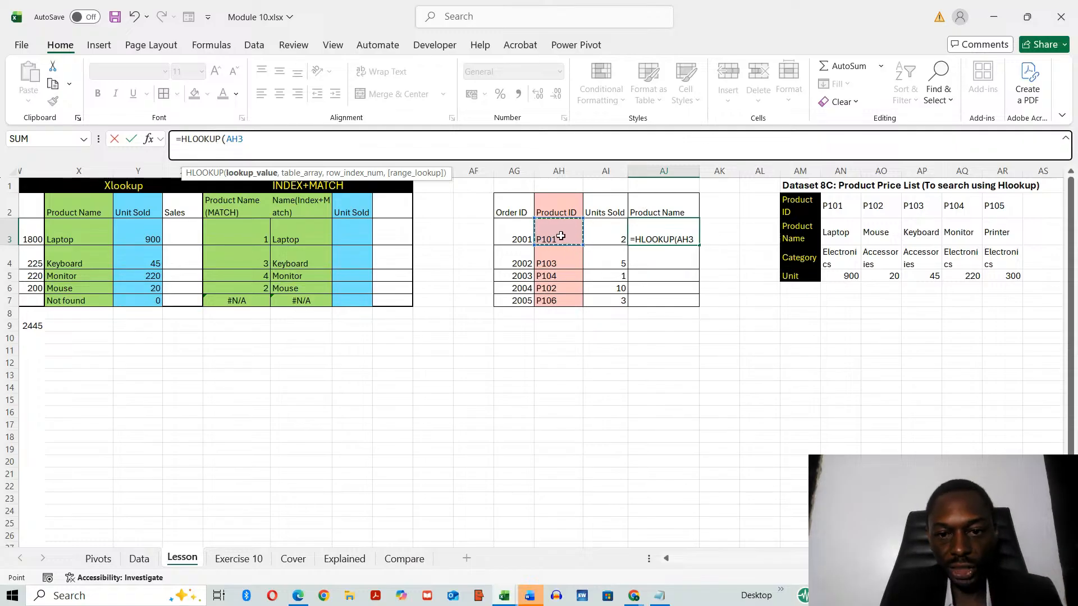
left_click(263, 138)
type(",")
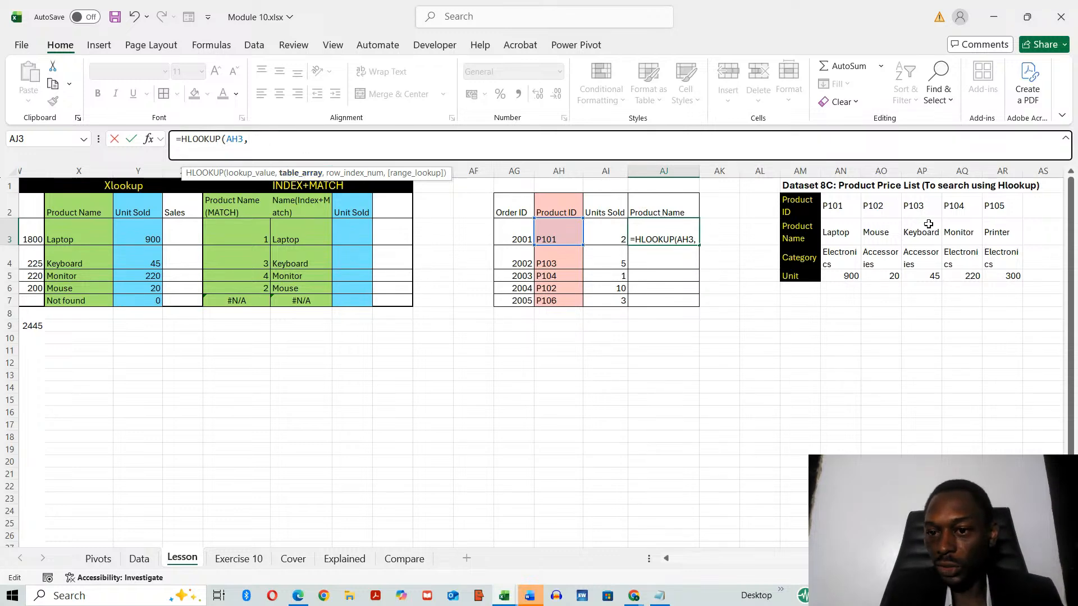
Complete the AJ3 HLOOKUP with table array AN2:AR5, row index 2 and FALSE for an exact match.
left_click_drag(849, 206, 991, 273)
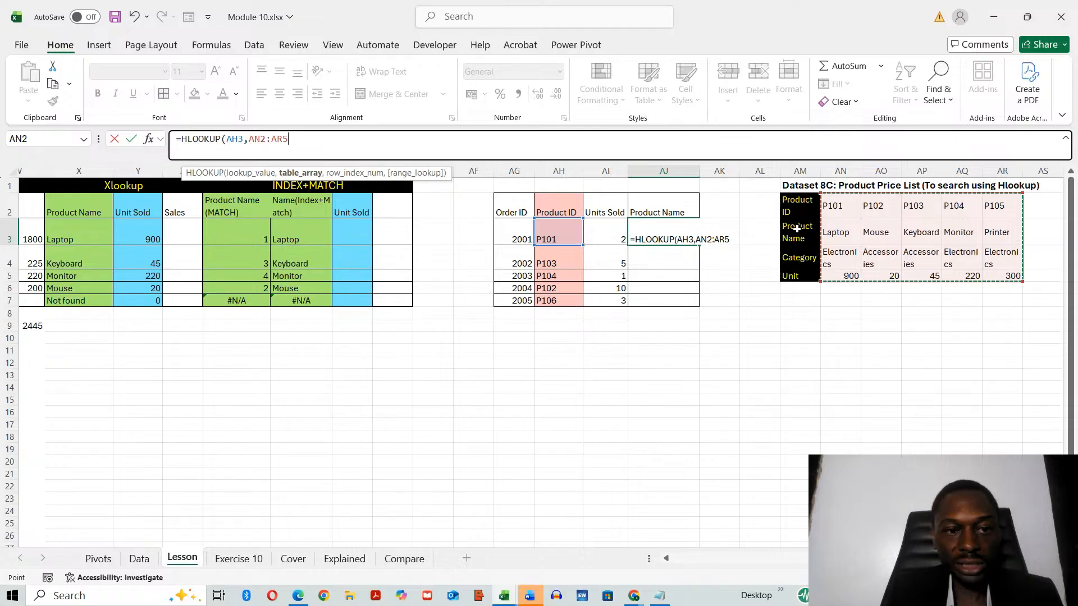
left_click(361, 150)
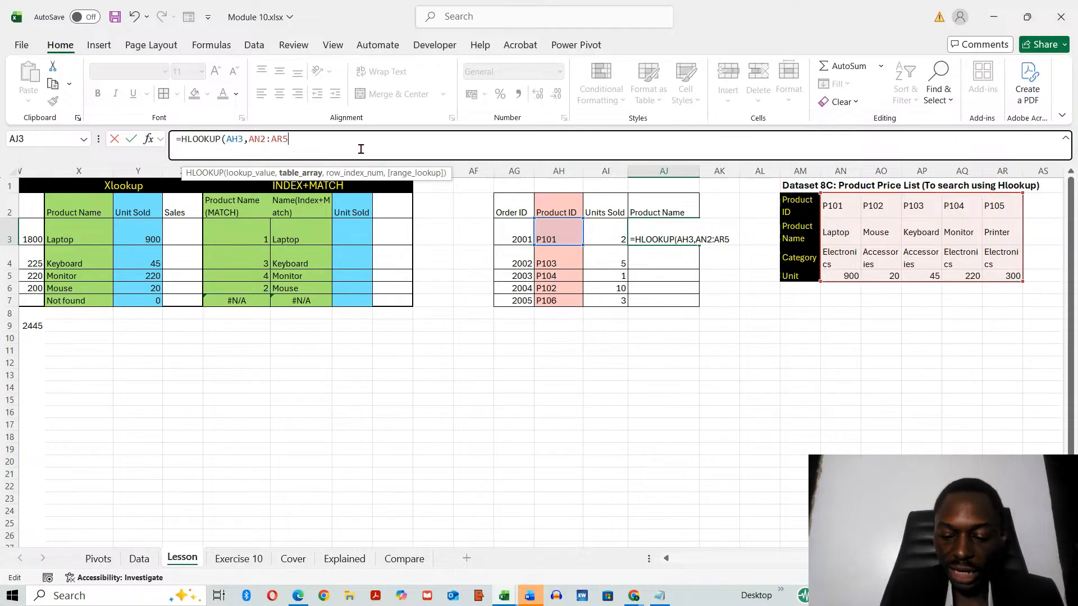
type(",2")
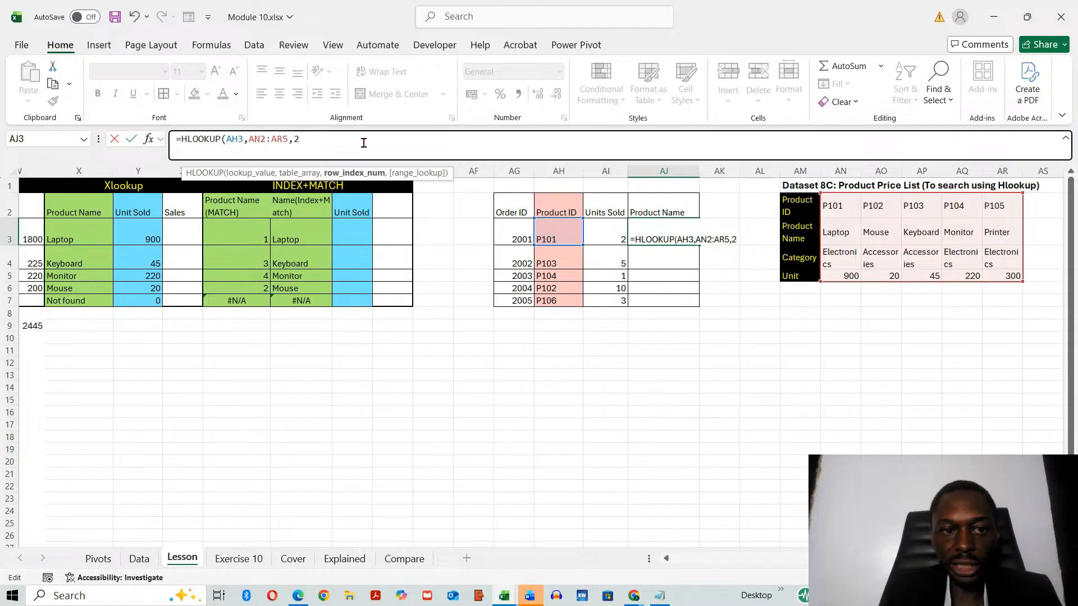
type(",")
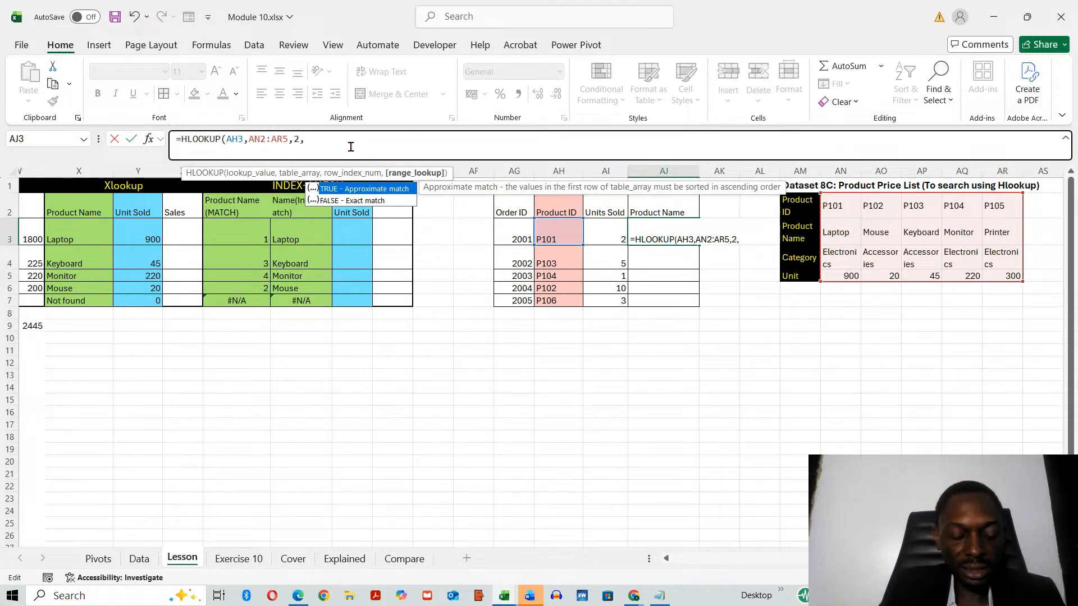
type("Fa")
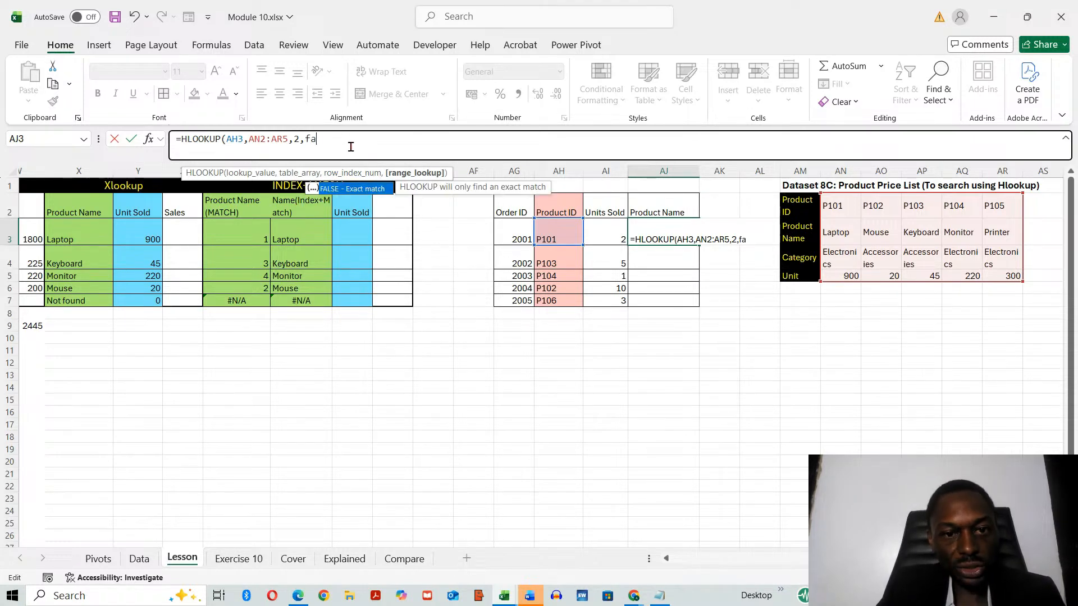
key("BackSpace")
key("BackSpace")
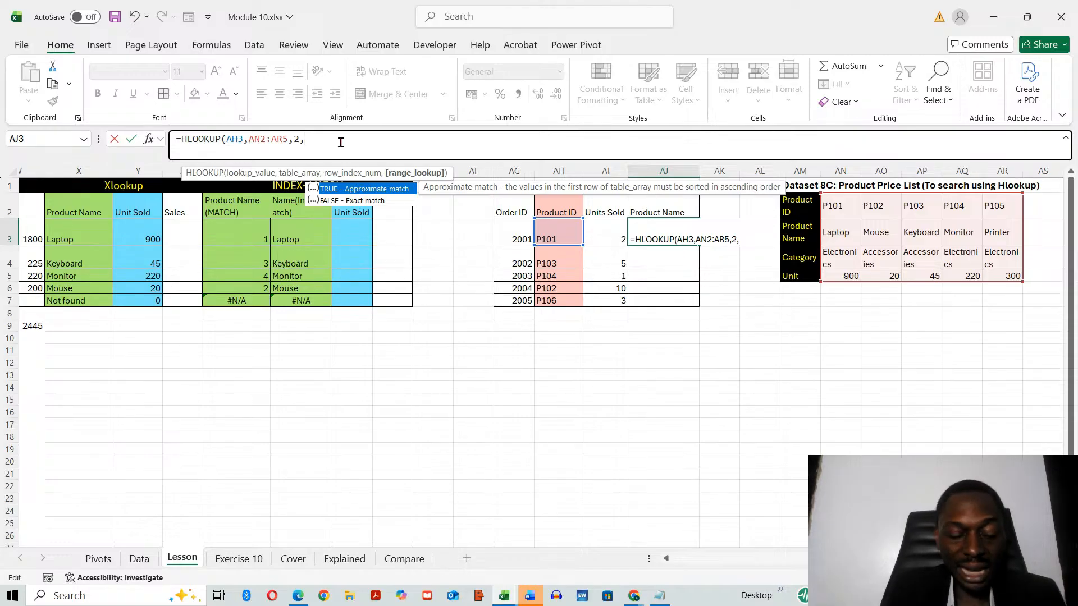
type("FA")
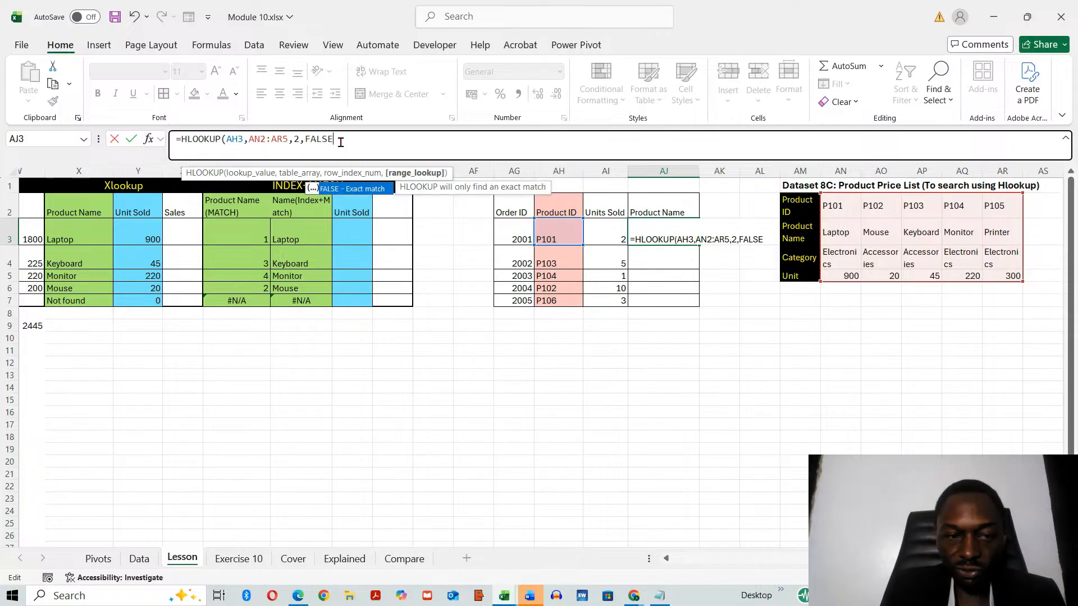
type("LSE")
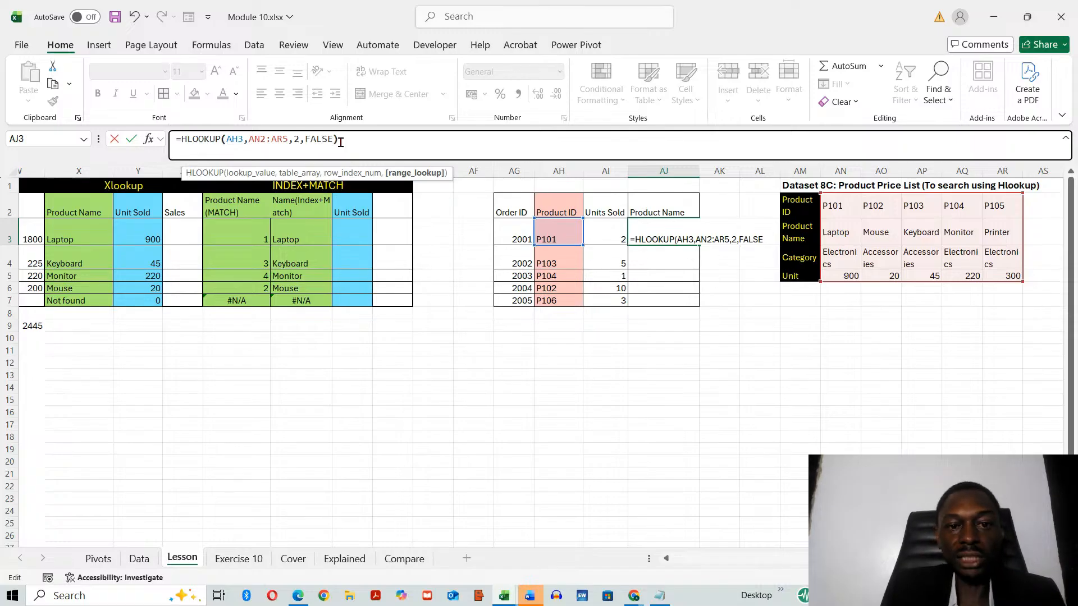
type(")")
key("Return")
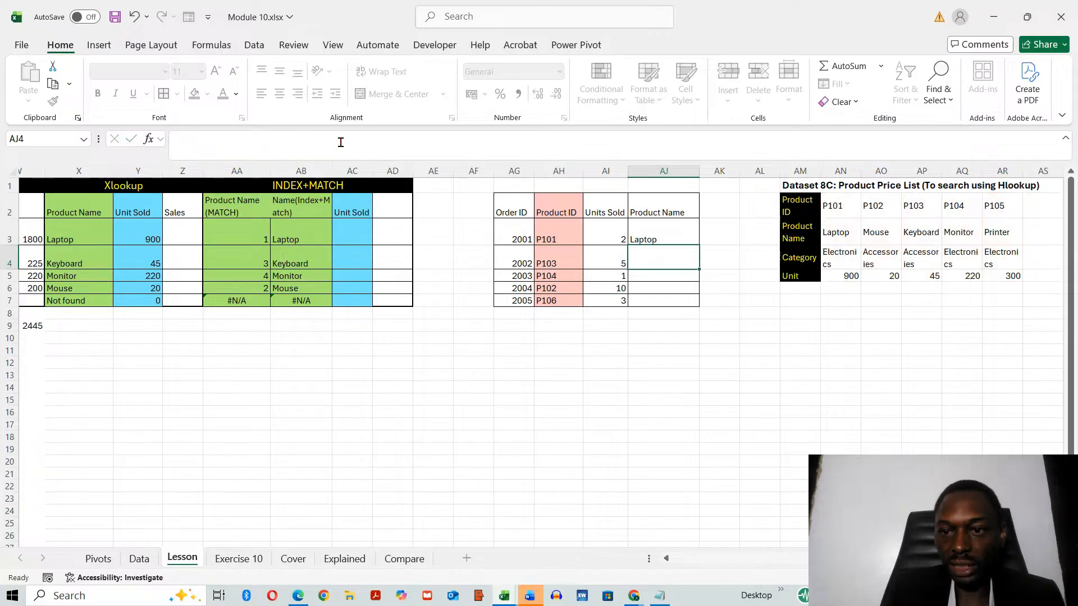
Make the table array in the AJ3 HLOOKUP formula absolute as $AN$2:$AR$5.
left_click(659, 240)
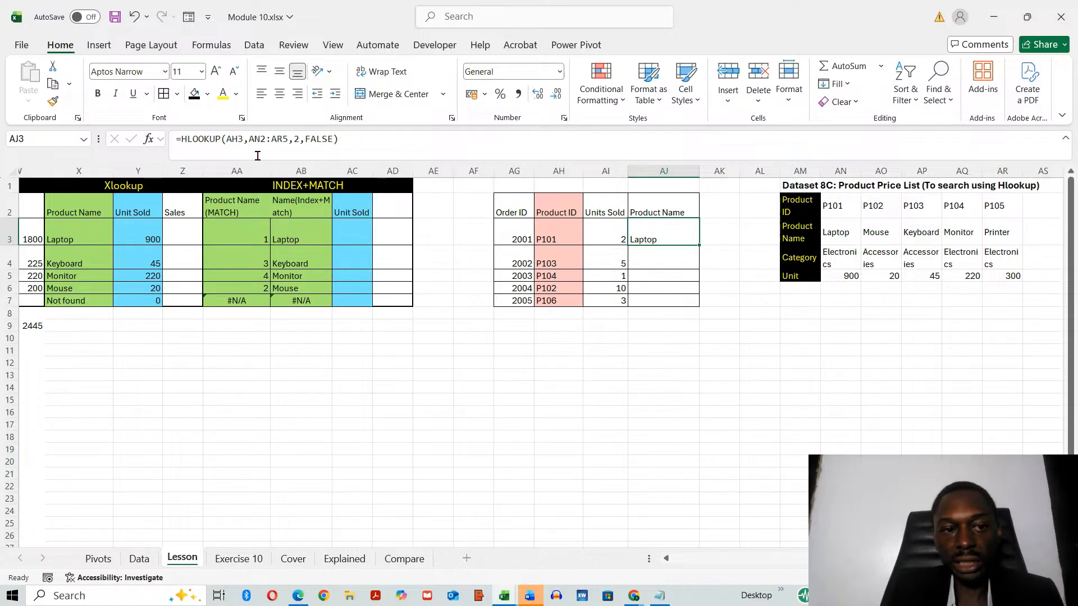
left_click(248, 138)
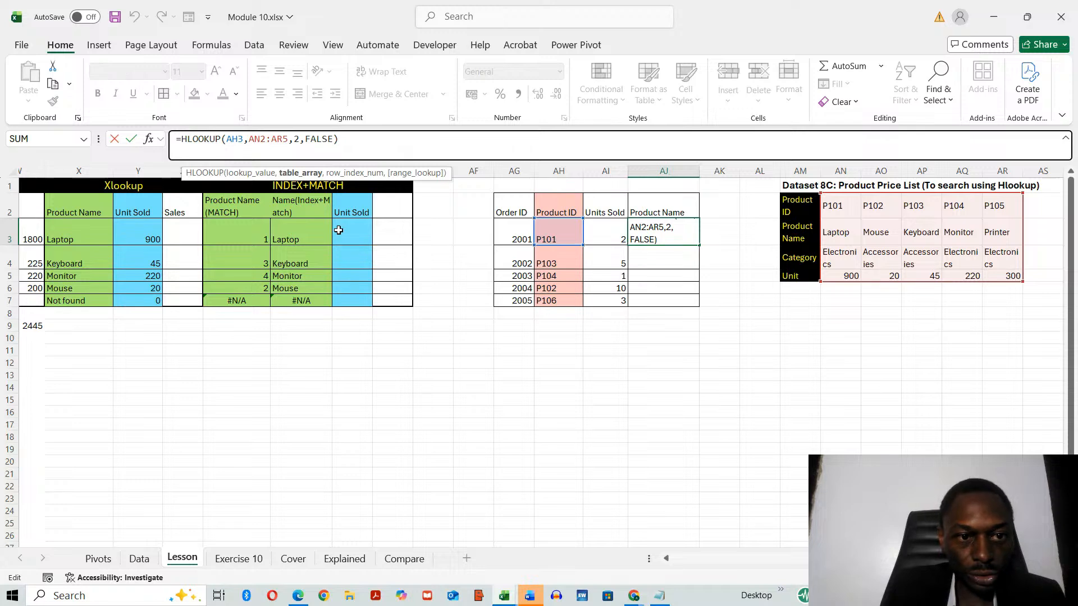
key("Right")
key("Right")
type("$")
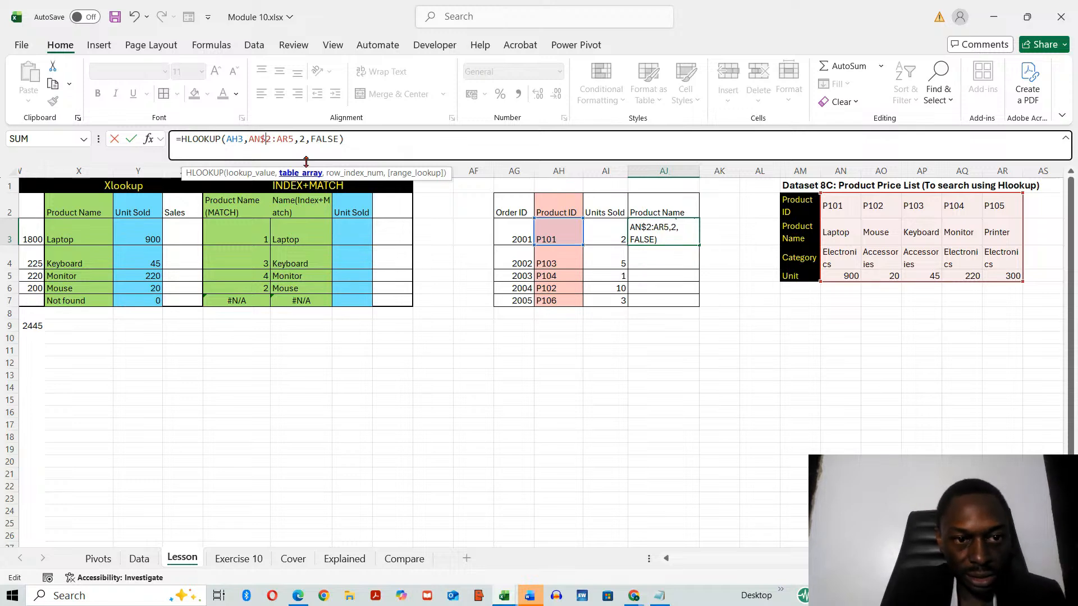
key("BackSpace")
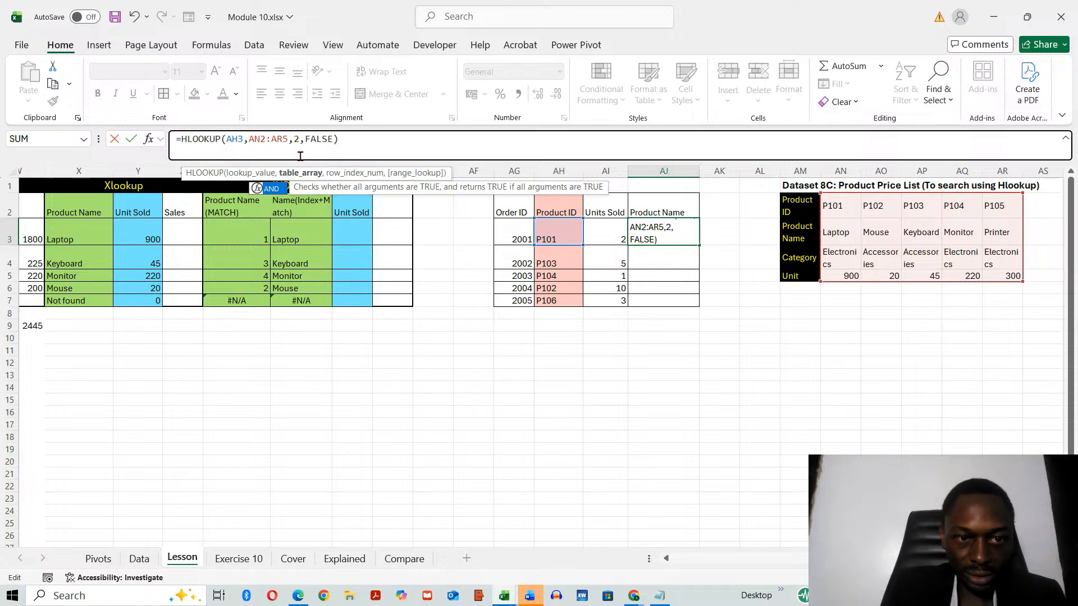
left_click(249, 144)
type("$AN")
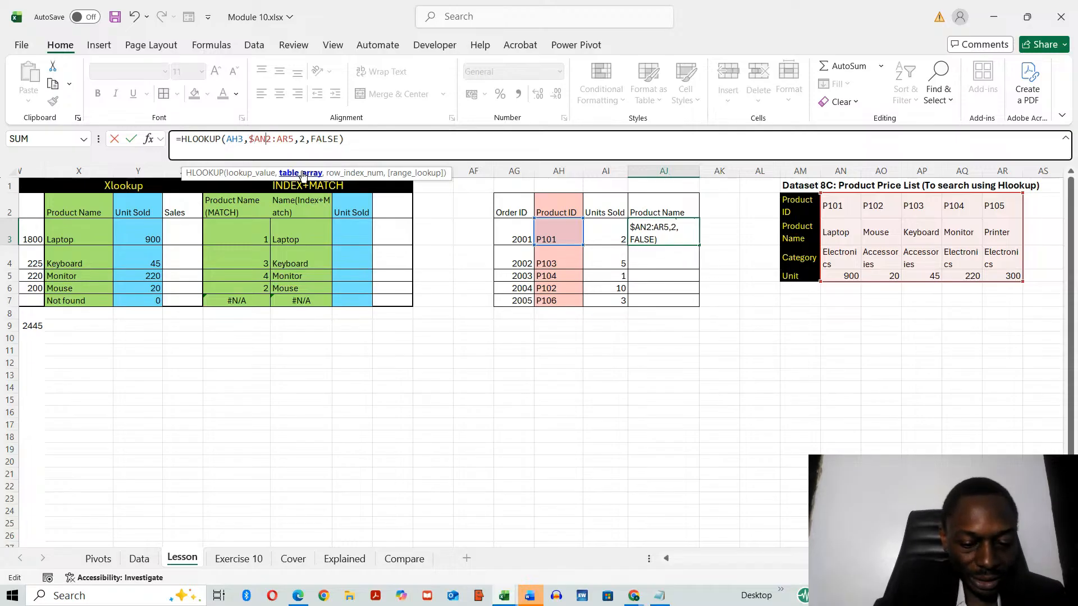
type("$")
key("Right")
key("Right")
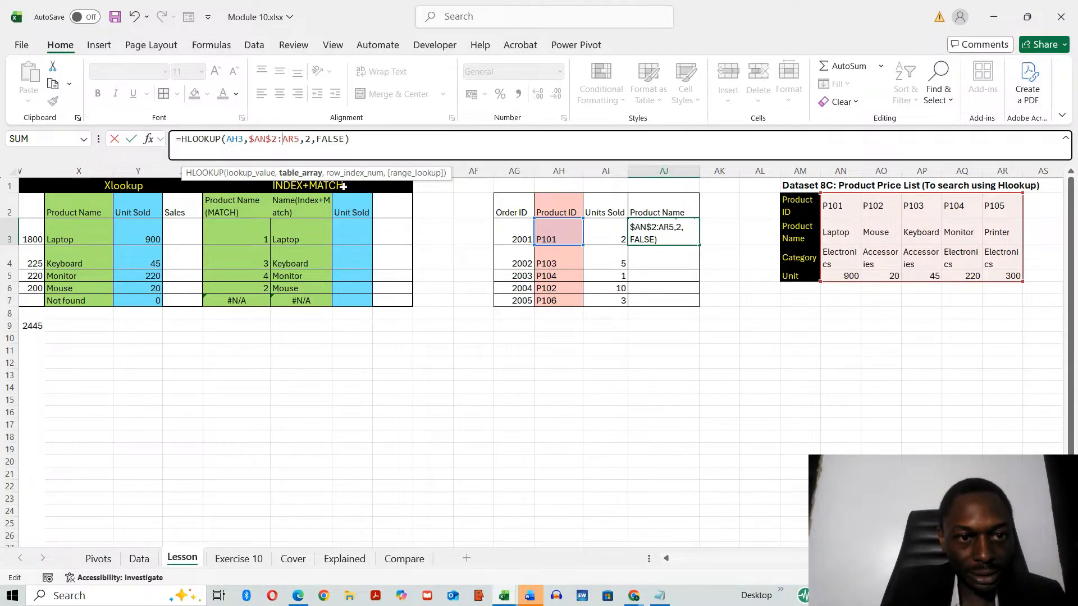
type("$AN")
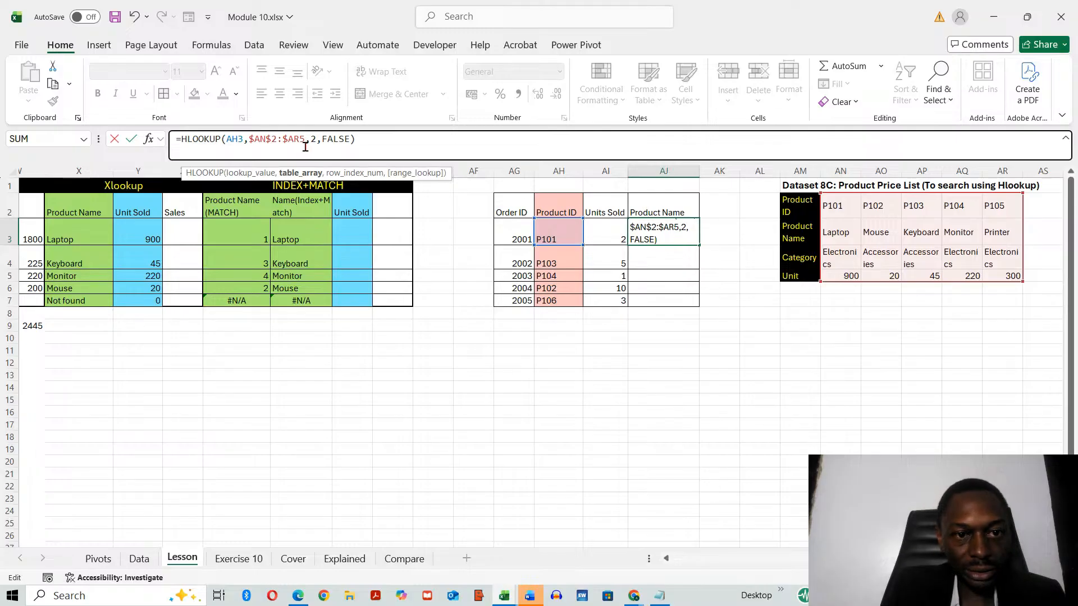
type("$")
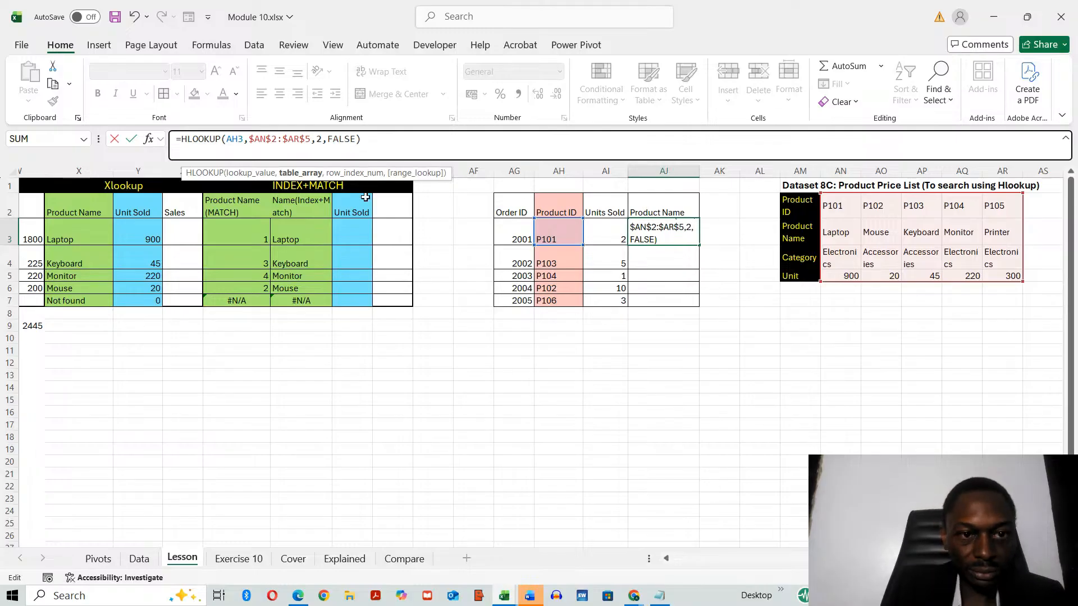
key("Return")
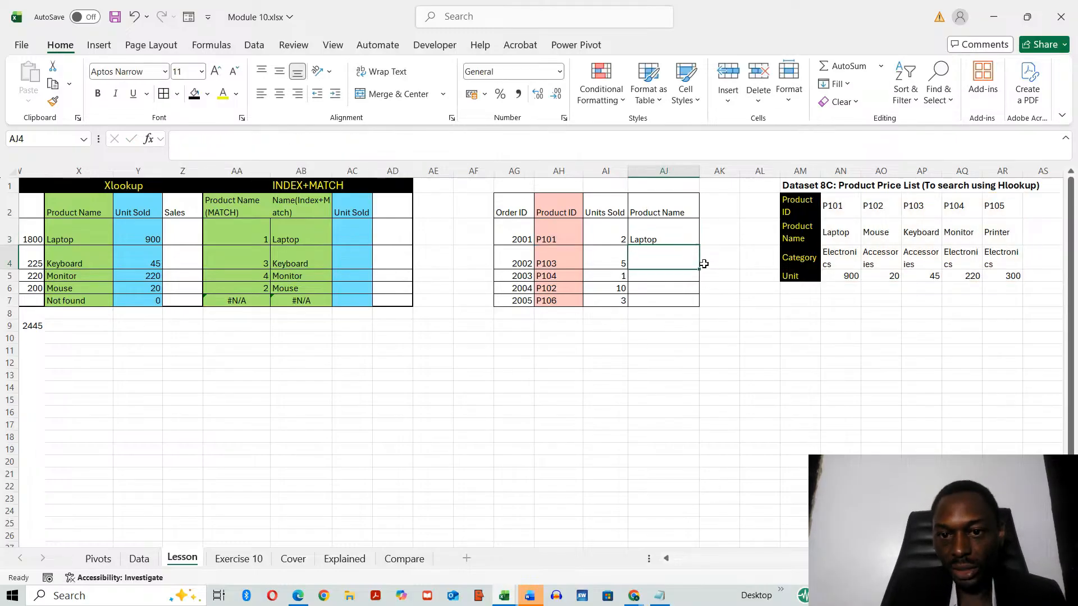
Fill the AJ3 HLOOKUP formula down through AJ7 in the Product Name column.
left_click(679, 240)
left_click_drag(698, 246, 699, 306)
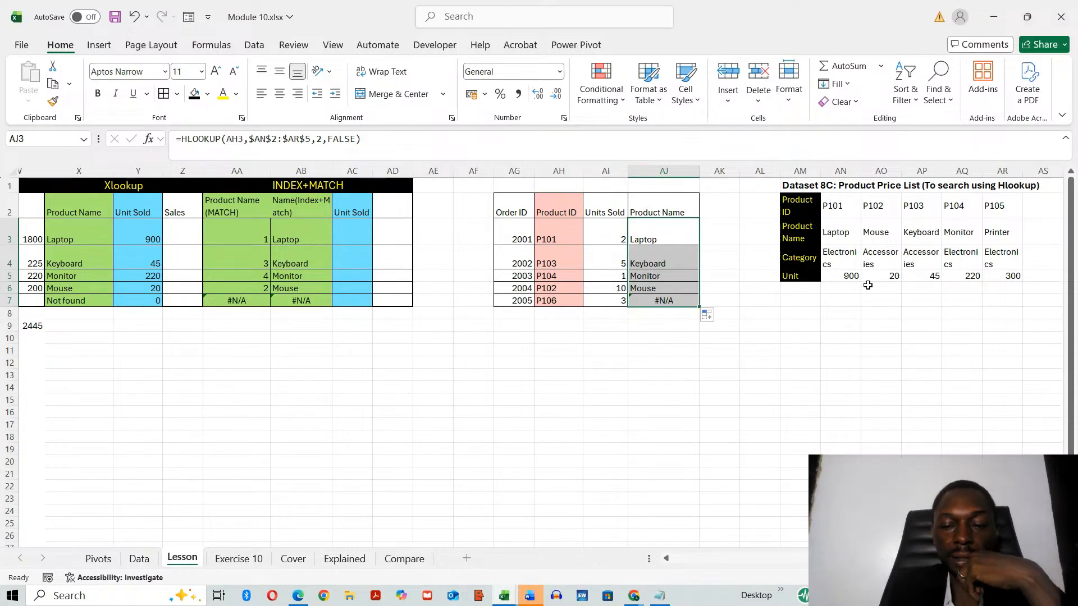
left_click(667, 365)
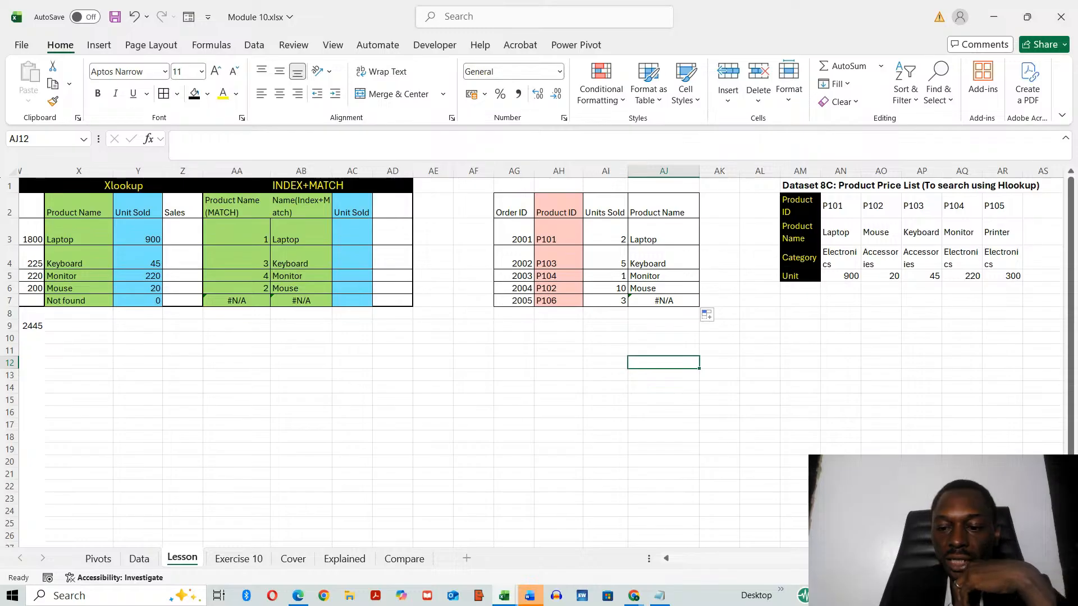
Filter the Module 10 lesson notes to Lesson 6 on handling lookup errors.
scroll(453, 370, "left", 8)
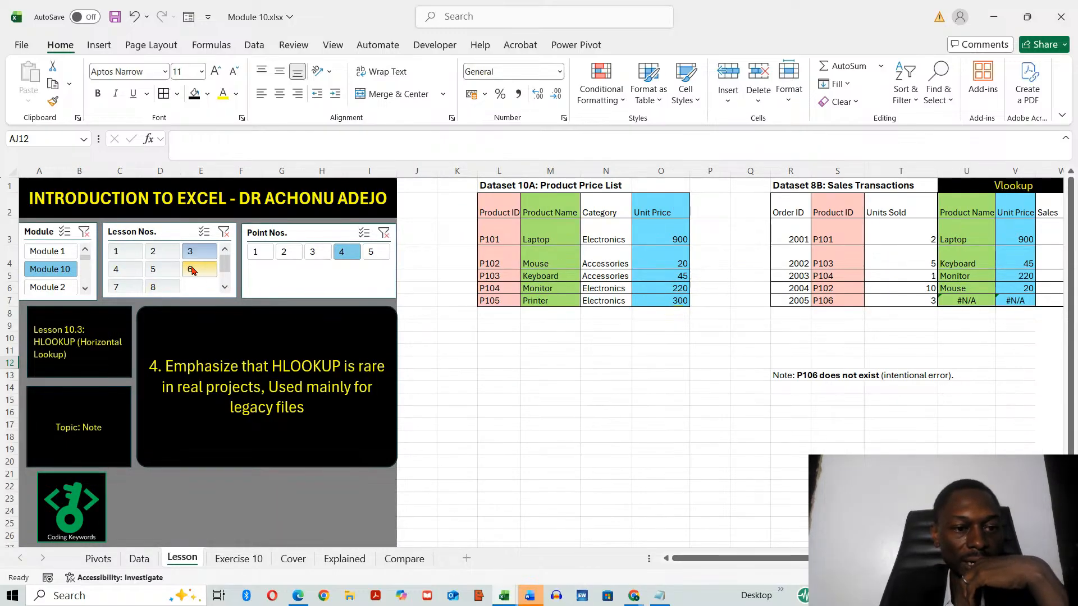
left_click(193, 272)
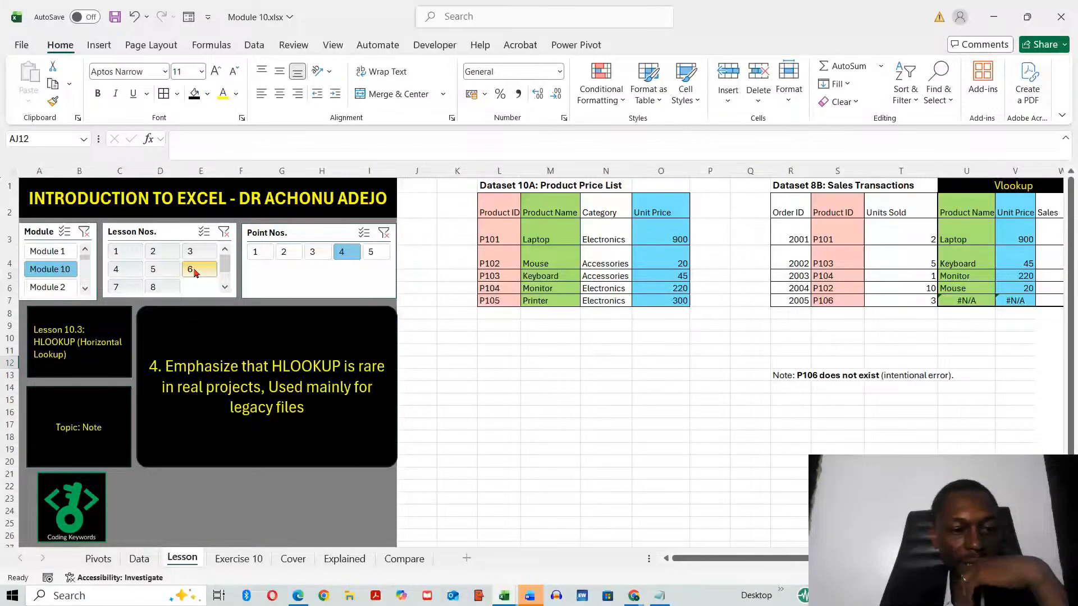
left_click(156, 273)
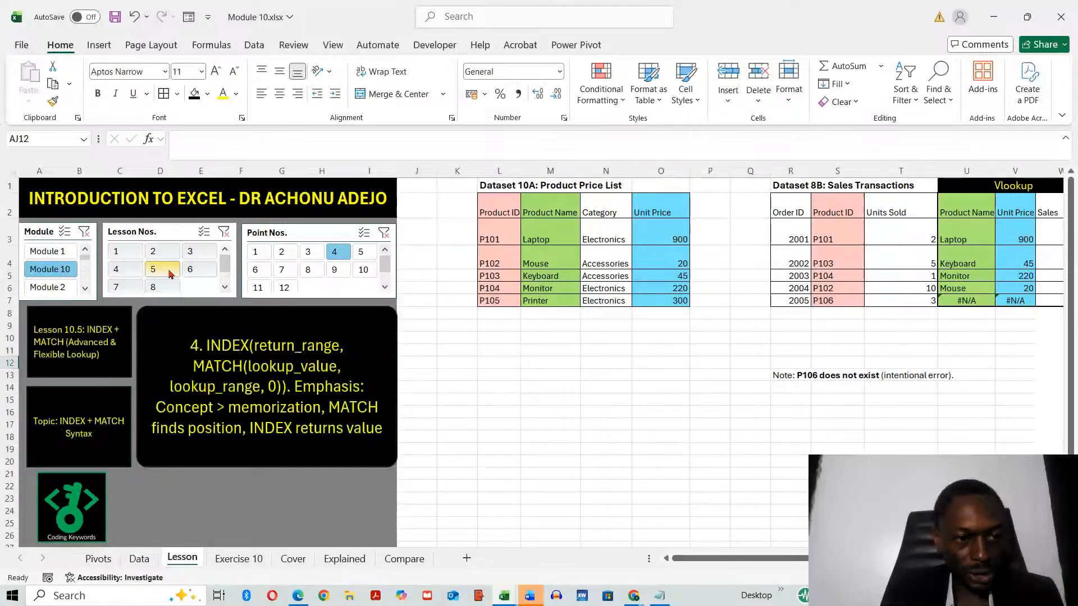
left_click(197, 271)
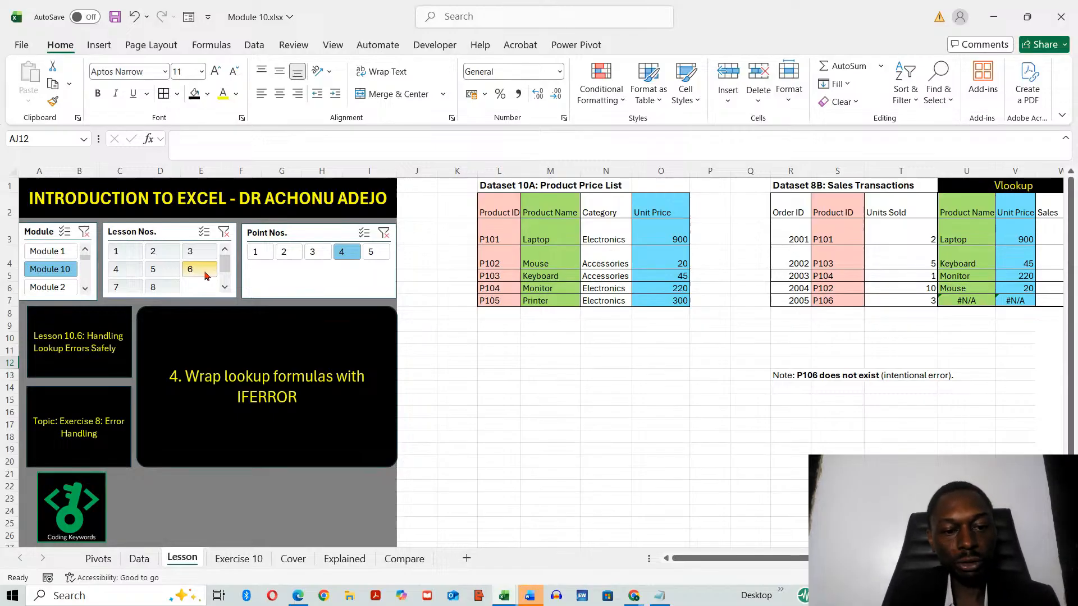
Filter the Lesson 6 notes to point 1 on common errors.
left_click(258, 256)
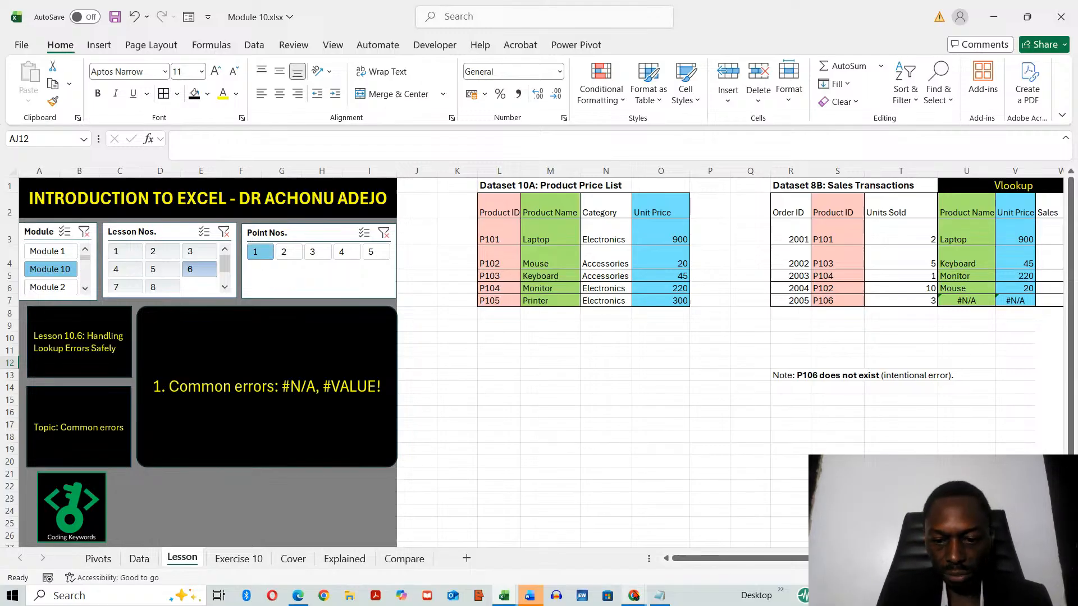
Check the live stream in YouTube Studio and return to the Module 10 workbook in Excel.
mouse_move(633, 595)
left_click(619, 547)
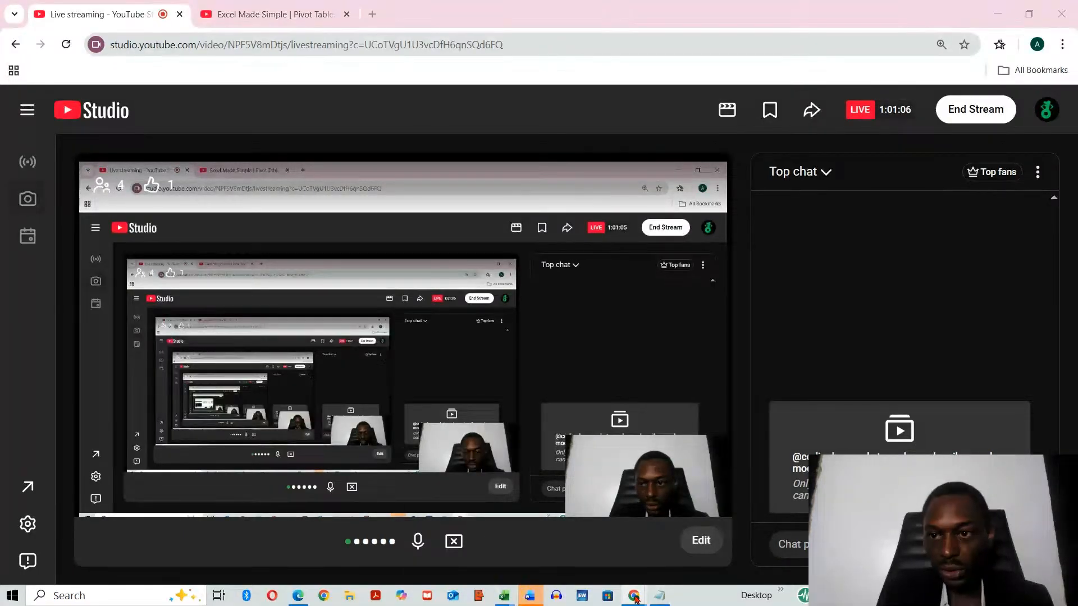
mouse_move(634, 596)
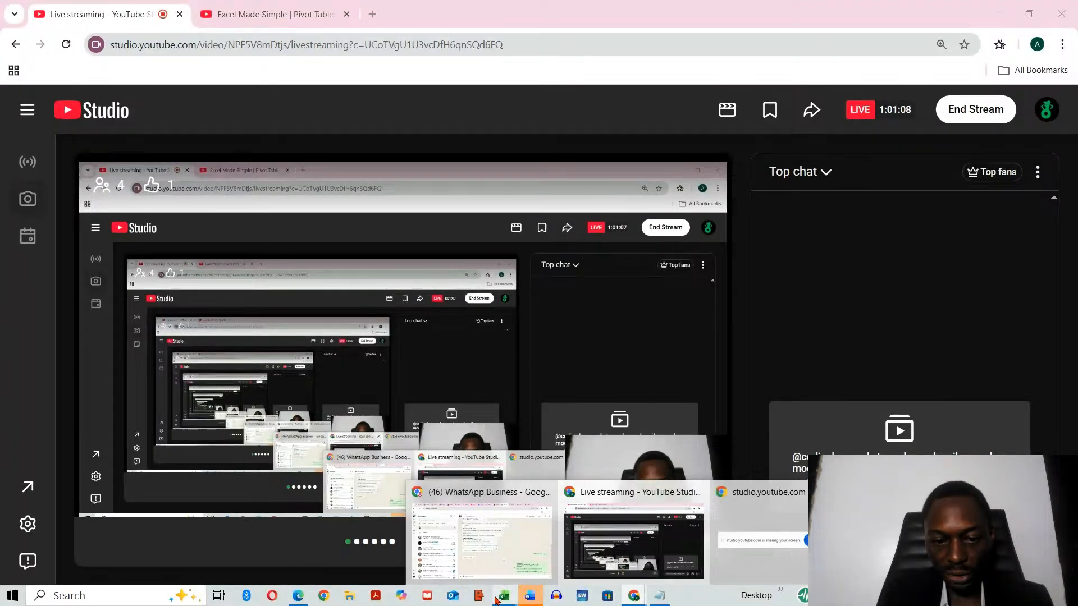
mouse_move(506, 598)
left_click(533, 553)
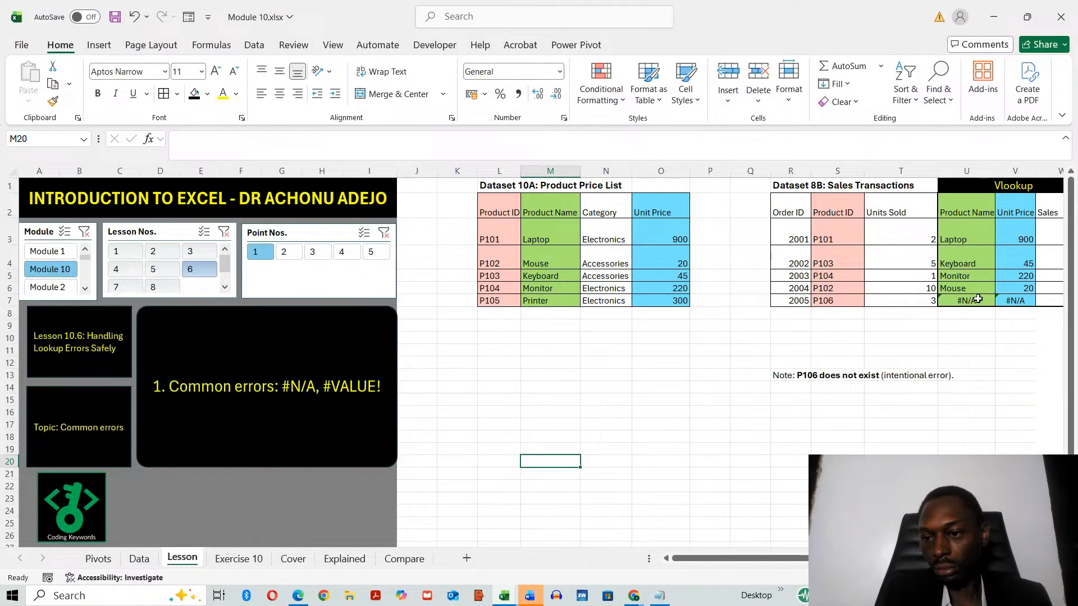
Inspect the VLOOKUP formula in U7 for the missing product P106.
left_click_drag(824, 559, 870, 558)
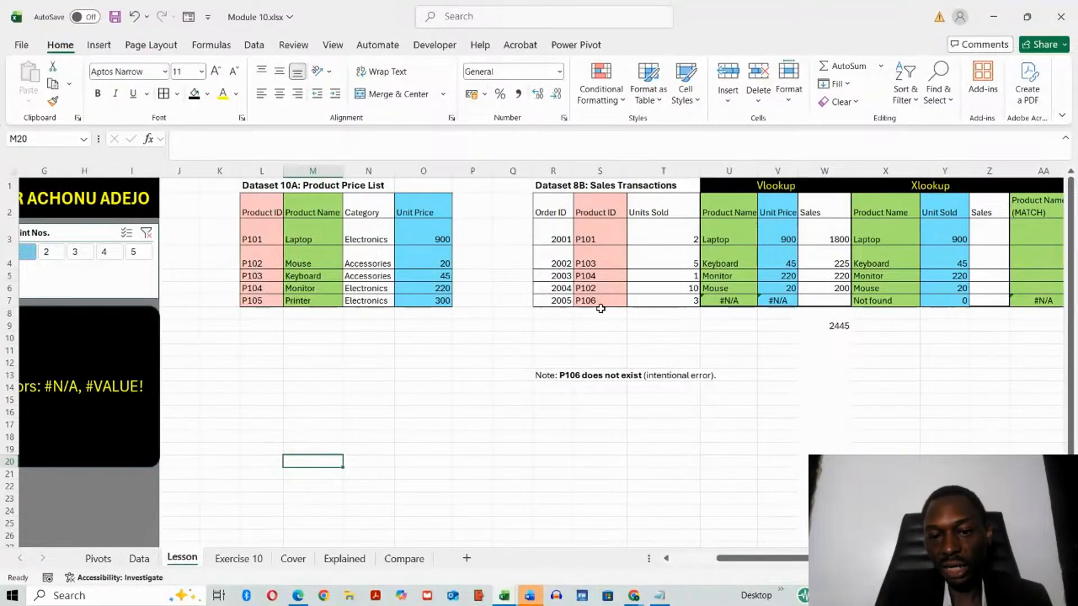
left_click(740, 300)
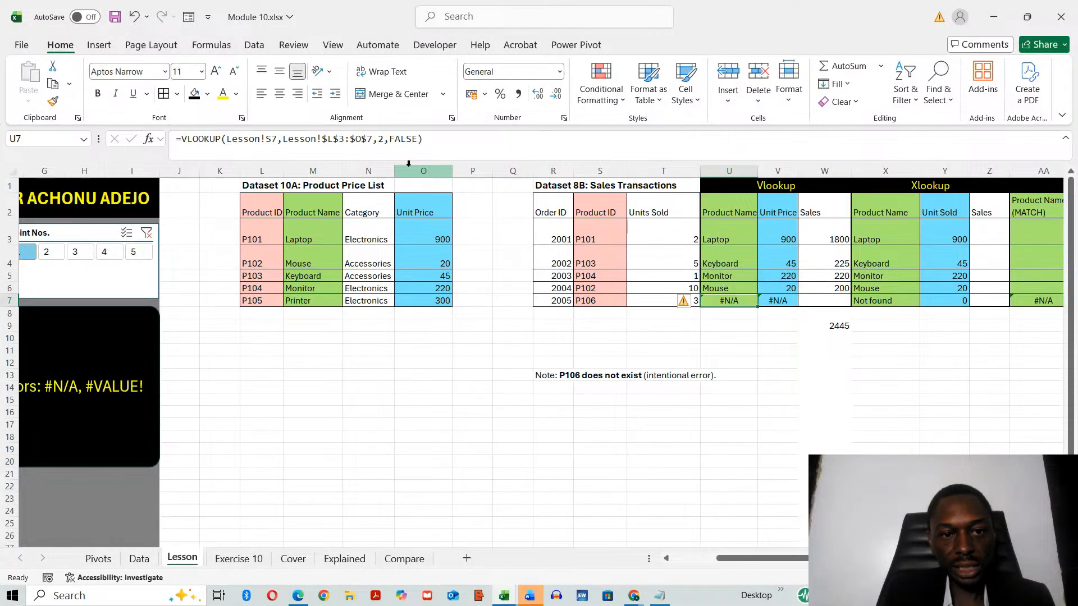
left_click(744, 339)
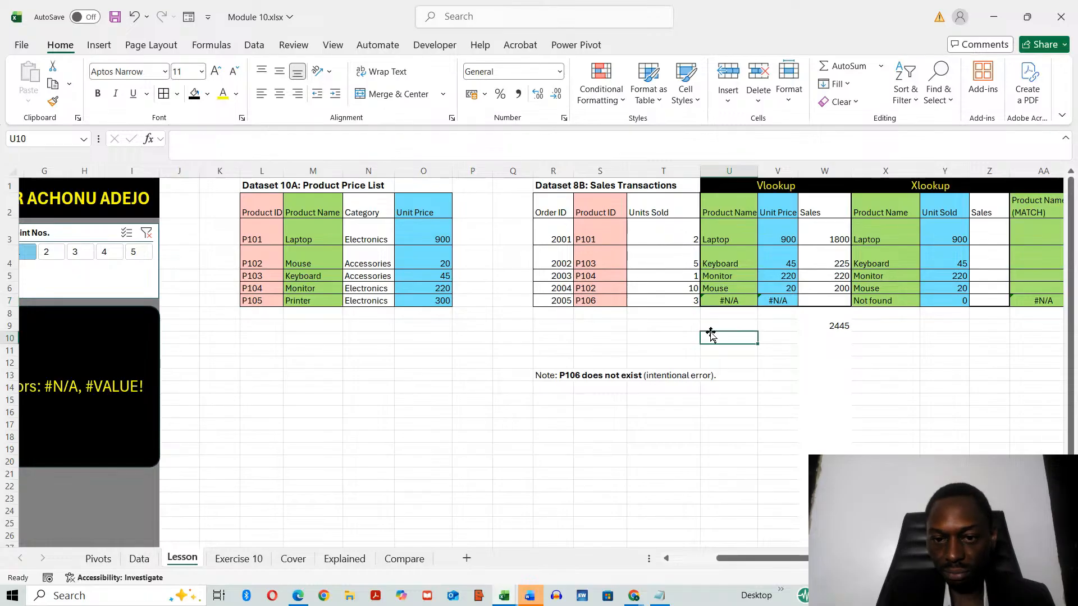
Enter P105 as an additional Product ID in S8, directly below the sales transactions.
left_click(587, 313)
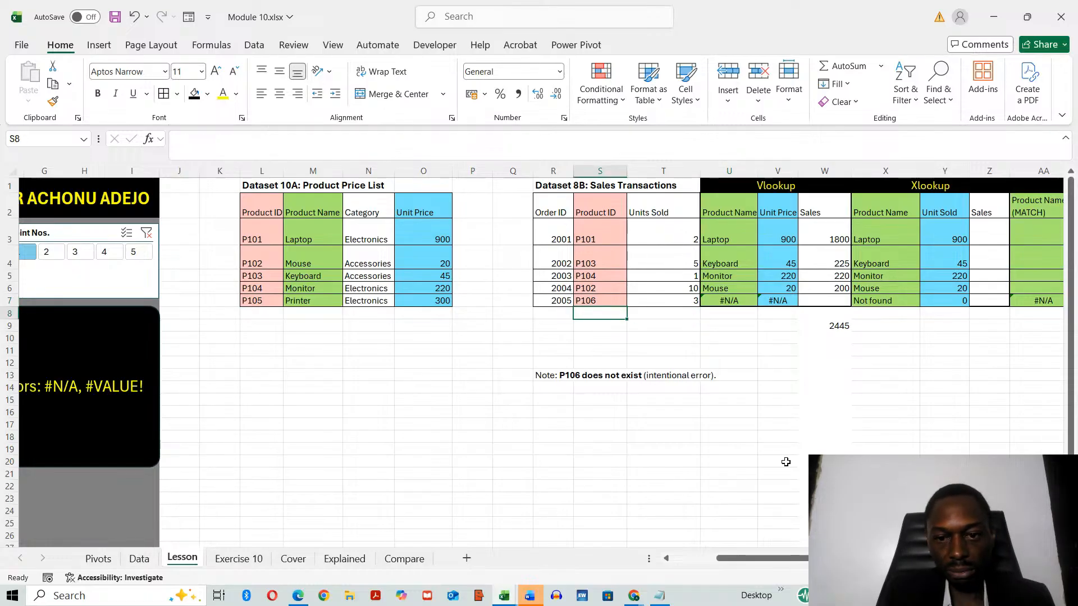
type("p")
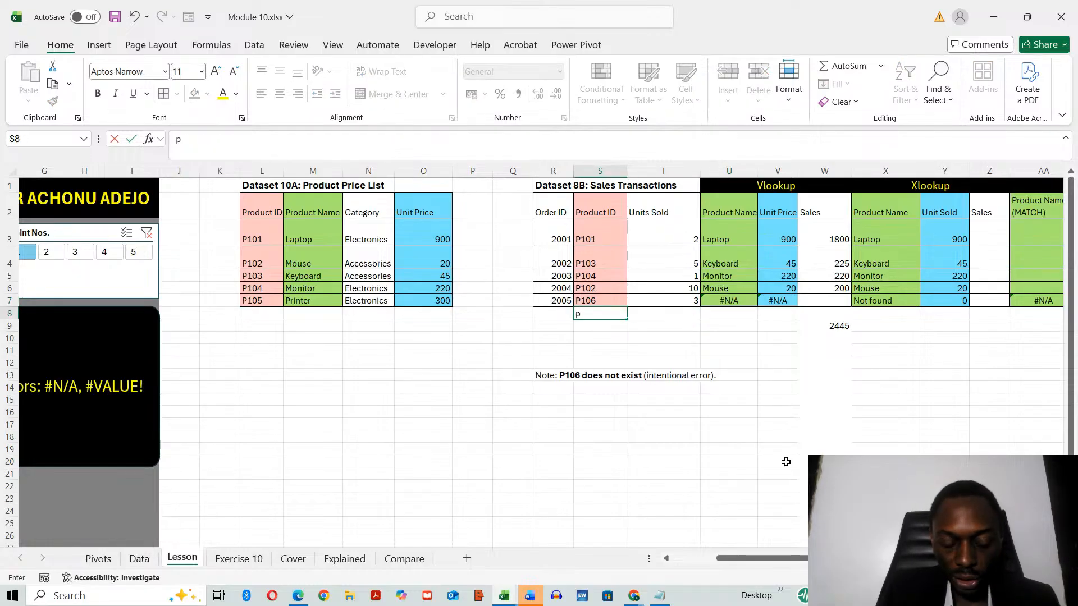
key("BackSpace")
type("P")
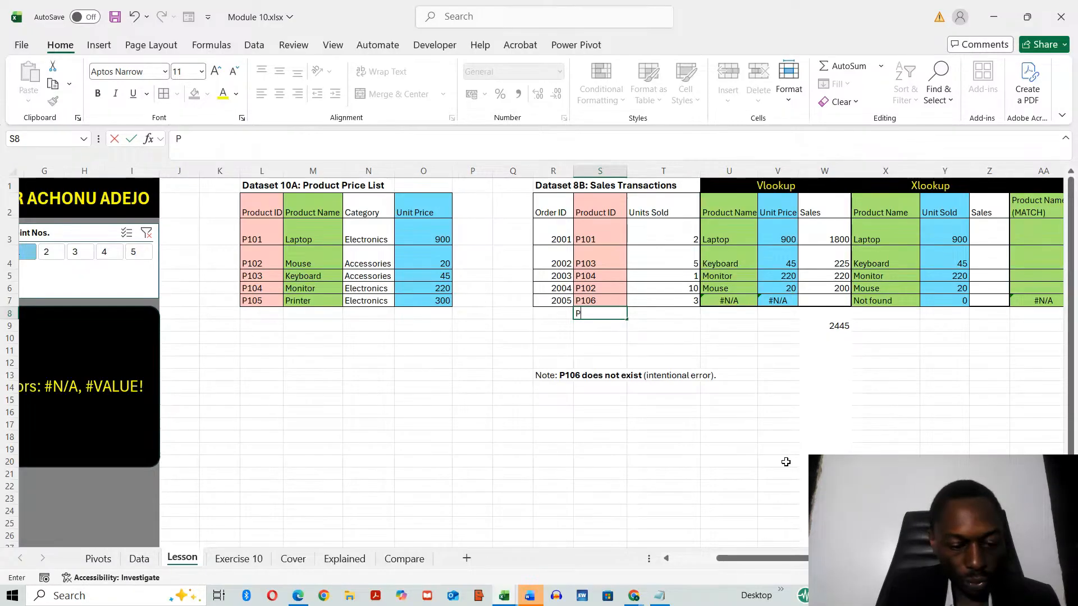
type("105")
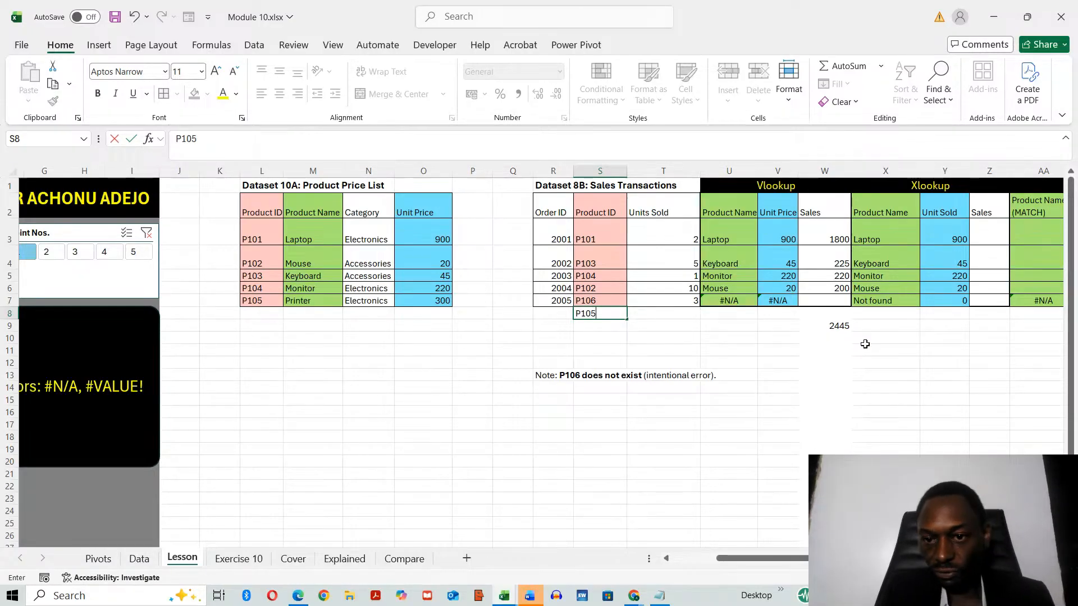
Fill the VLOOKUP formula from U7 down to U8 in the Product Name column.
left_click(755, 298)
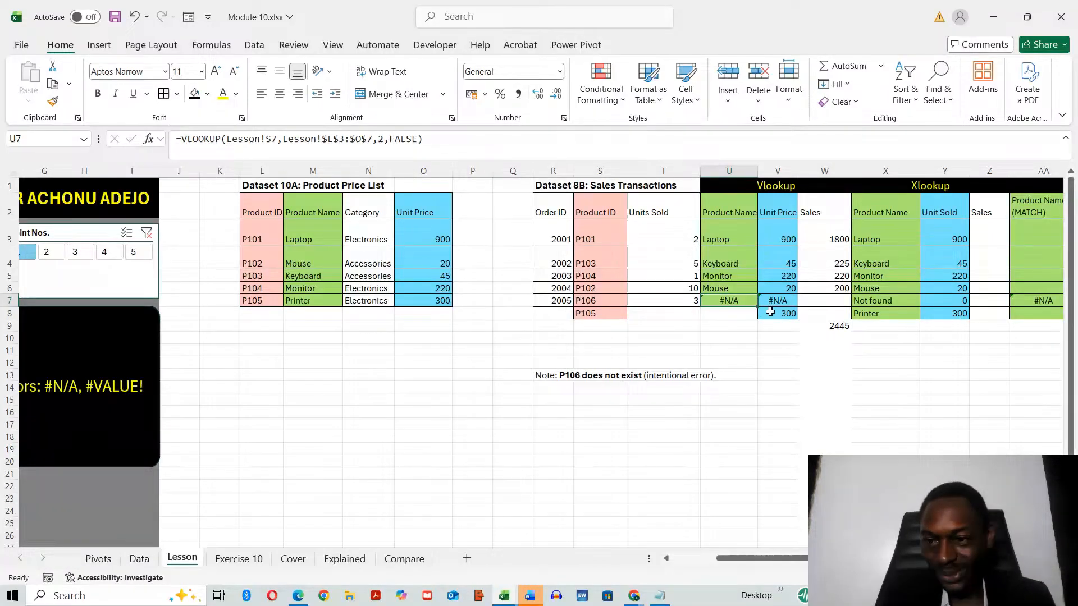
left_click_drag(820, 559, 874, 558)
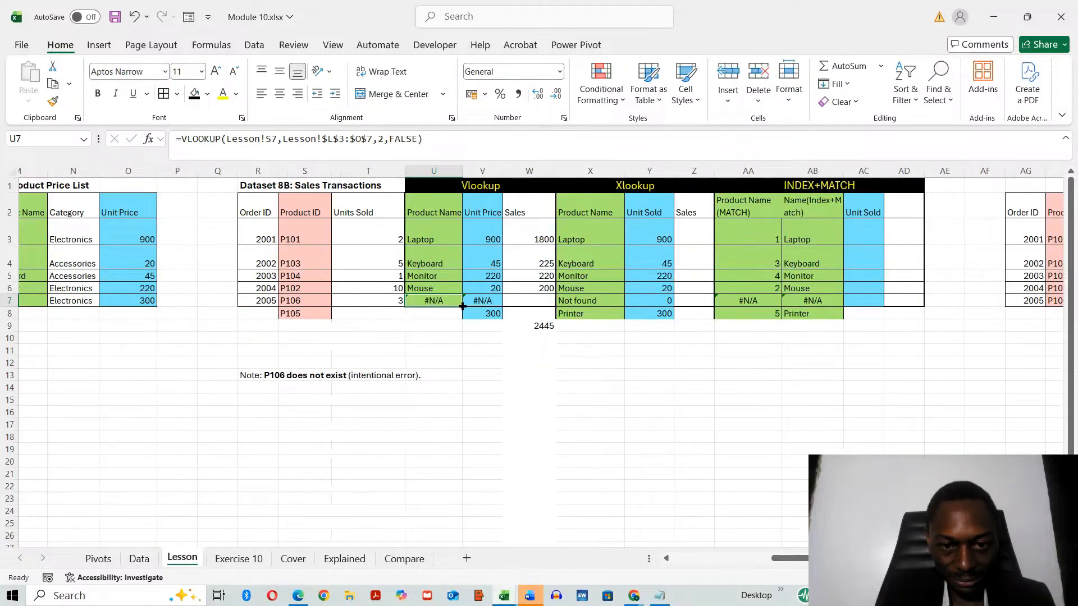
left_click_drag(462, 306, 463, 328)
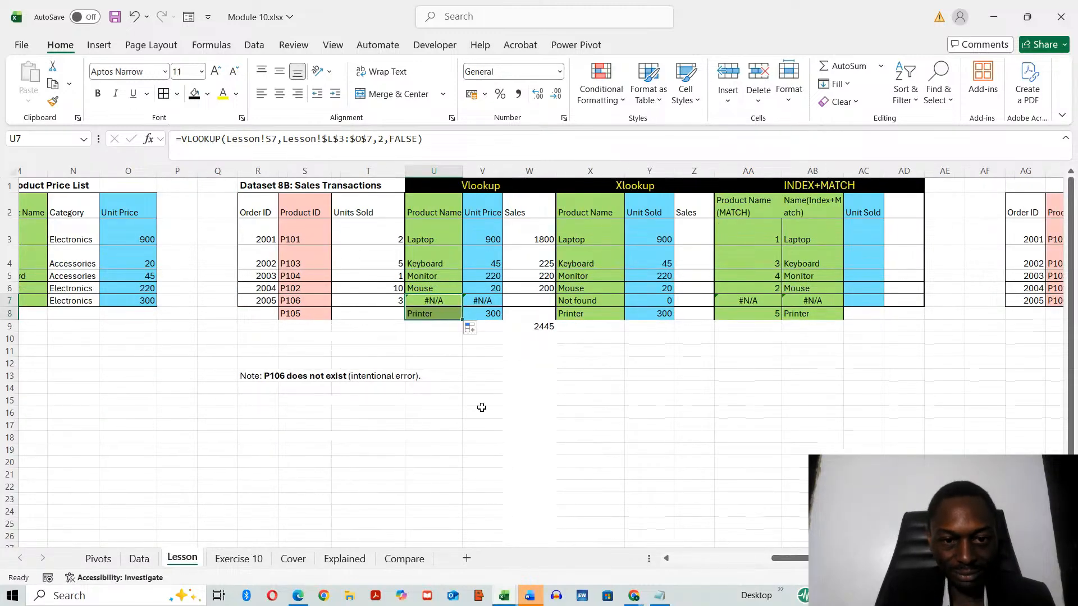
left_click(429, 313)
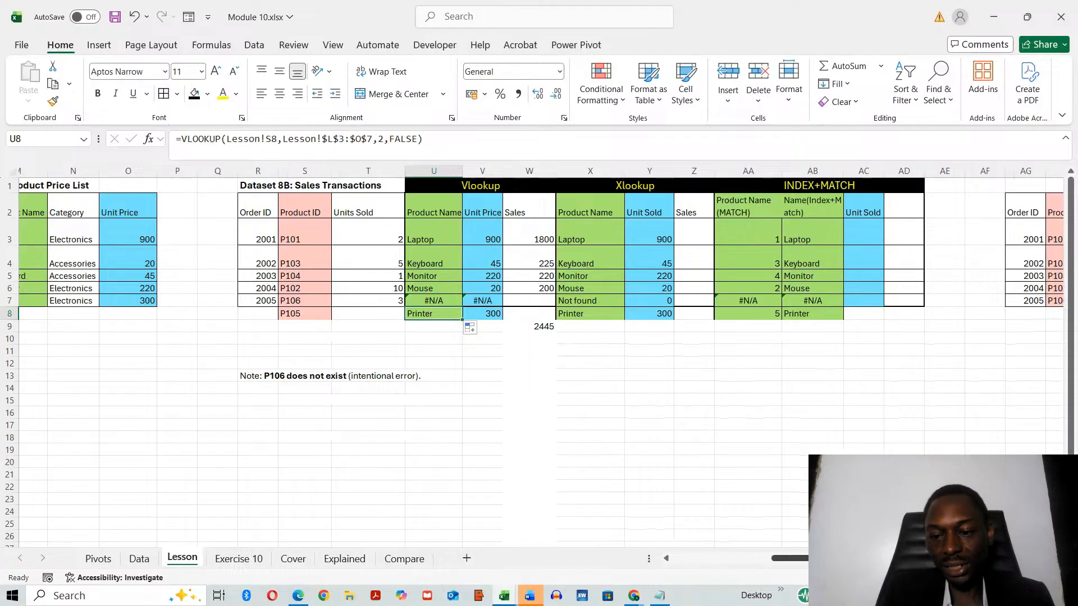
Set the column index number in the U8 VLOOKUP to 5, beyond the four-column price list.
scroll(539, 359, "left", 4)
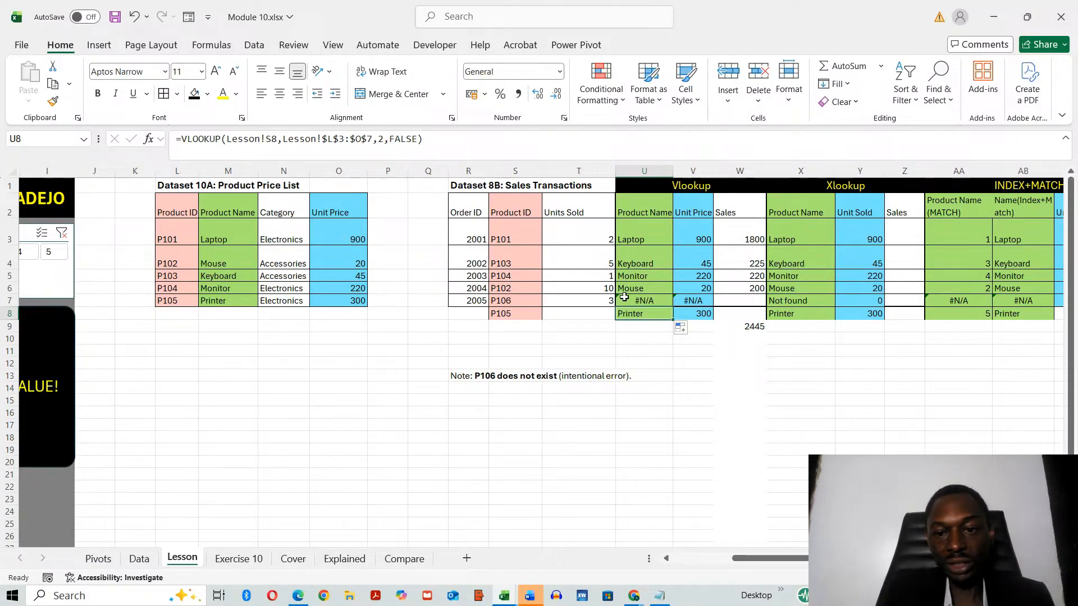
double_click(647, 314)
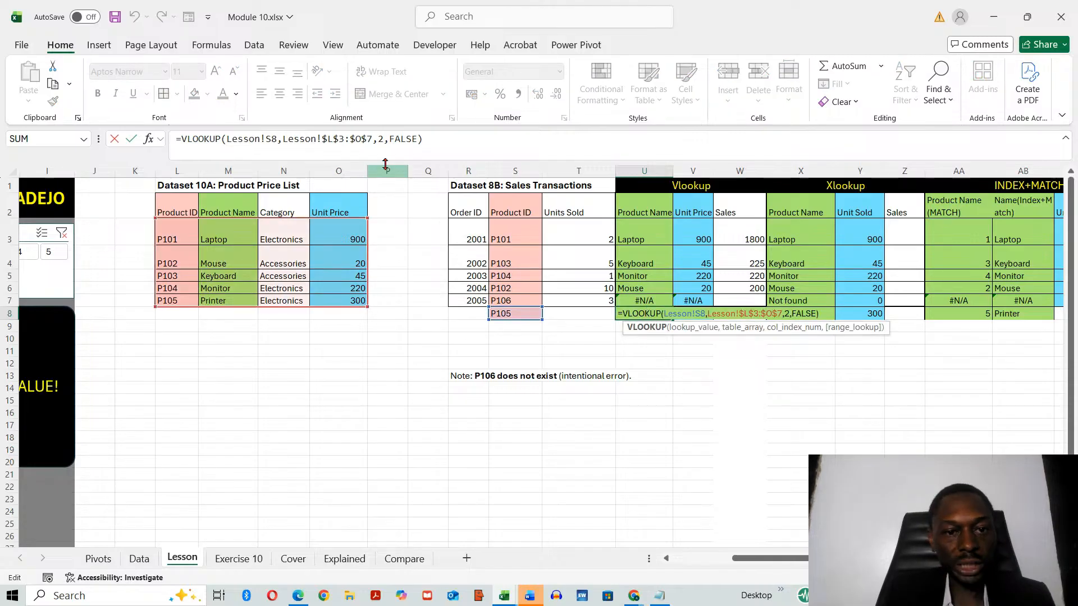
left_click(382, 140)
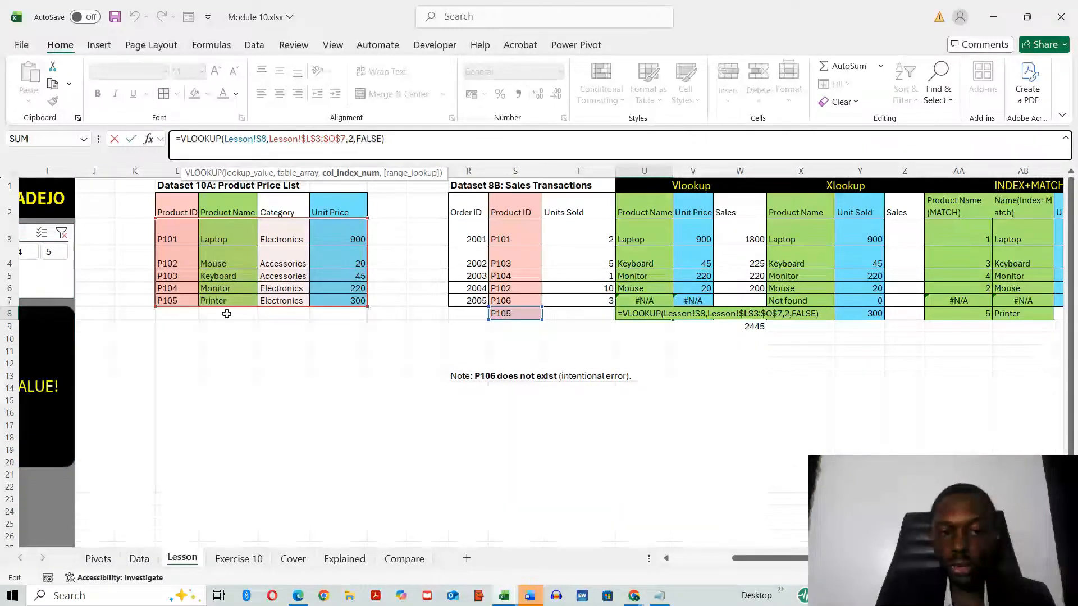
key("BackSpace")
type("5")
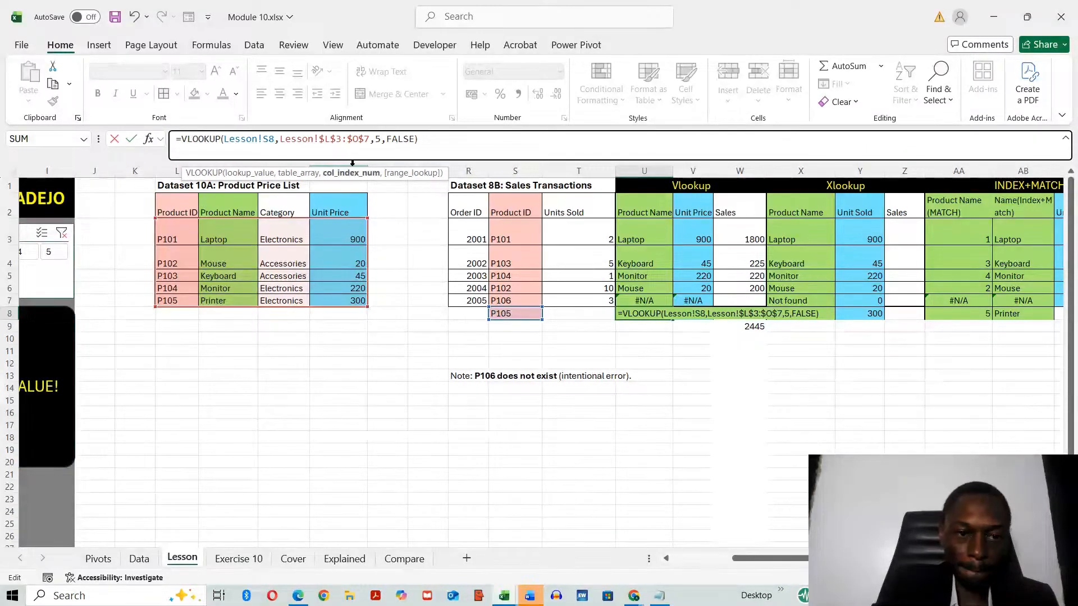
key("Return")
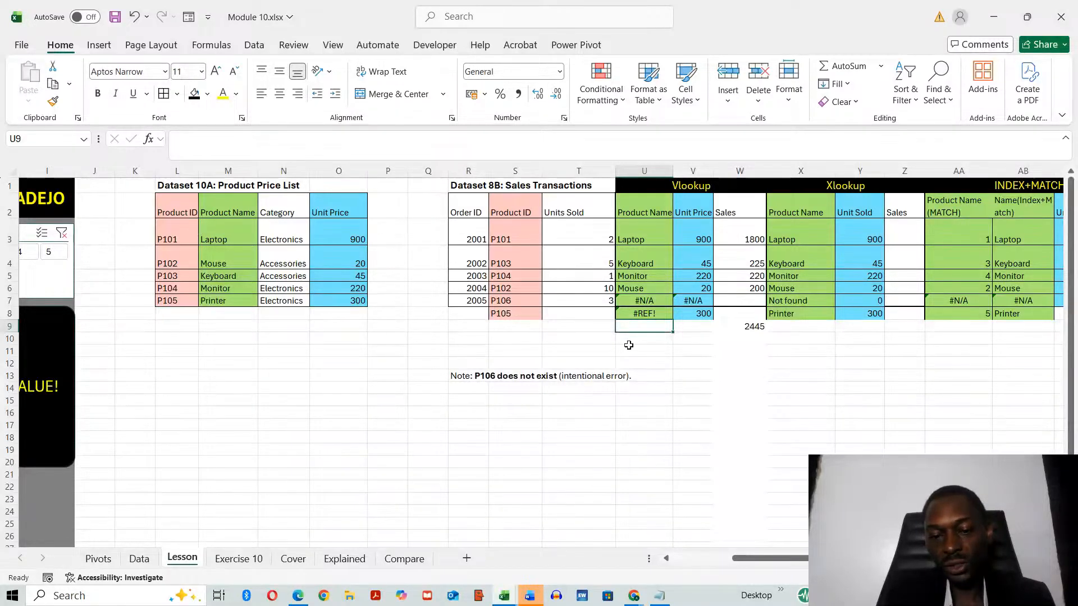
Filter the Lesson 6 notes to point 2 on the IFERROR syntax.
scroll(480, 409, "left", 4)
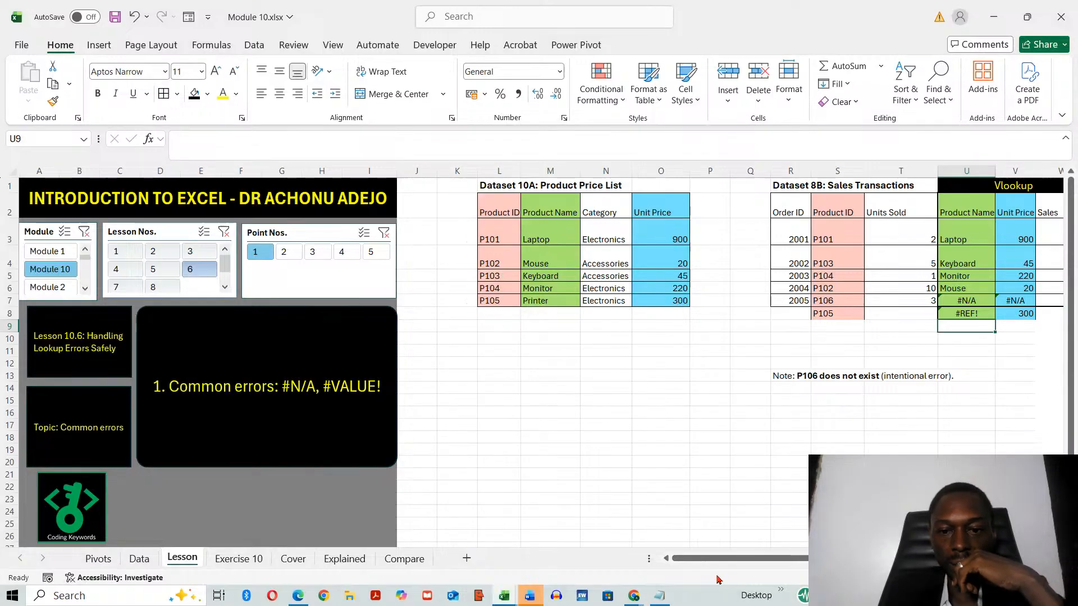
left_click_drag(728, 563, 728, 562)
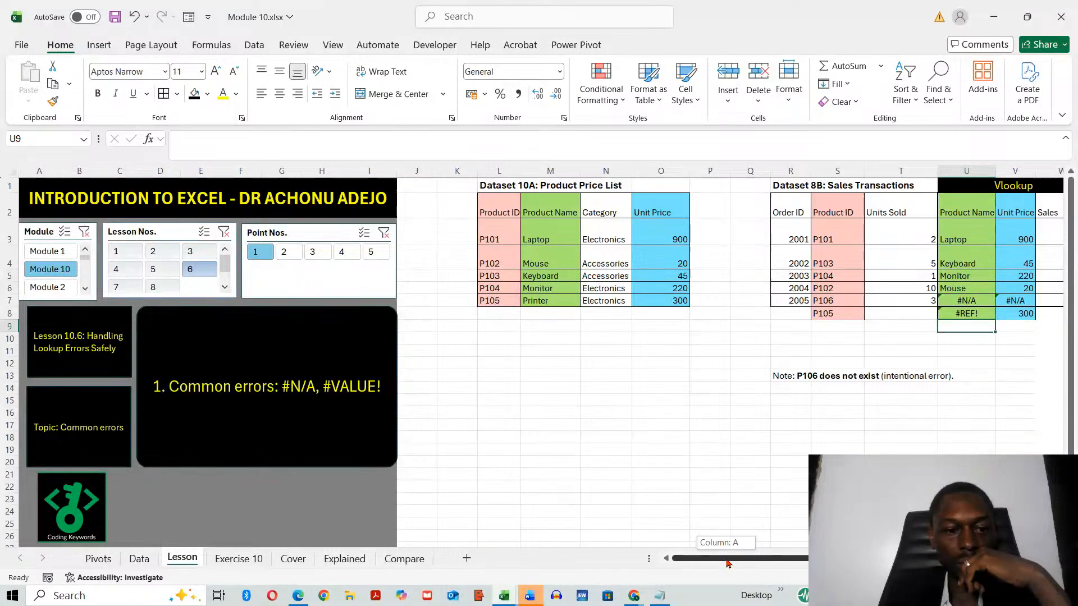
left_click(286, 253)
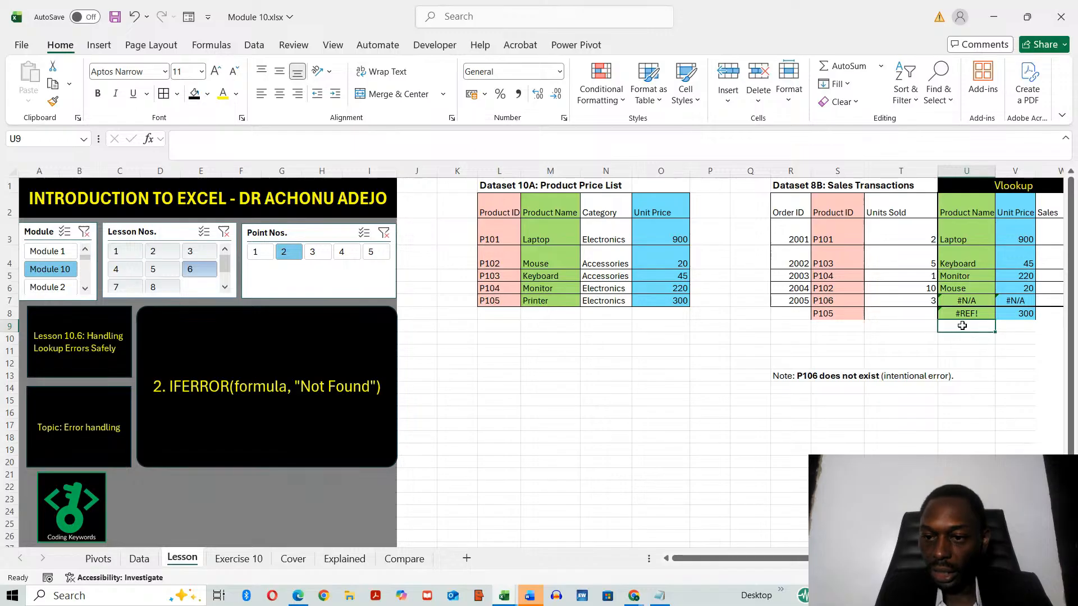
Nest the VLOOKUP in U8 as the value argument of an IFERROR function.
left_click(976, 315)
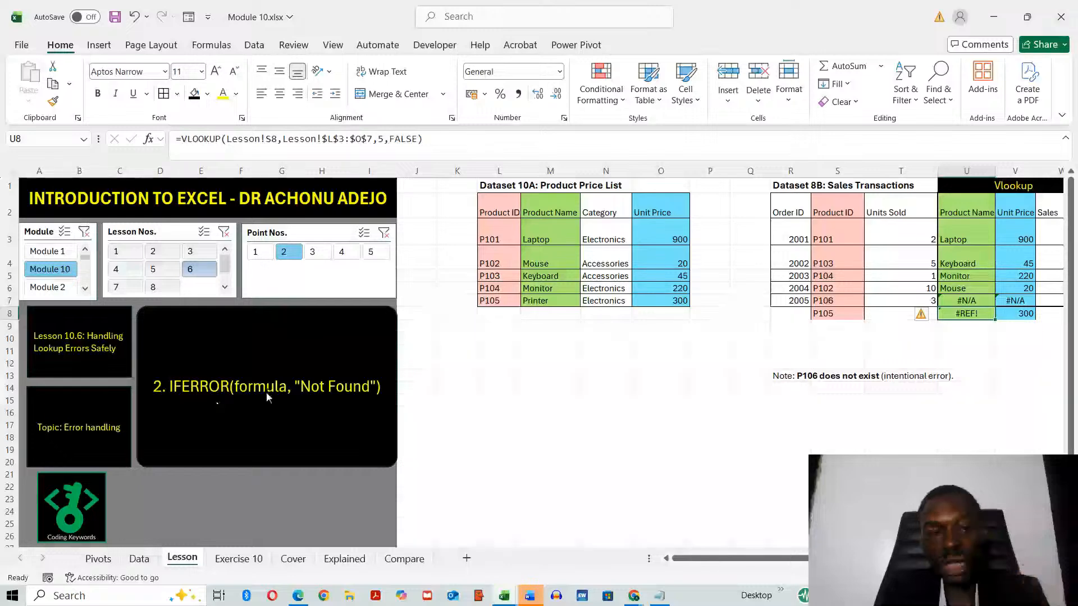
left_click(179, 139)
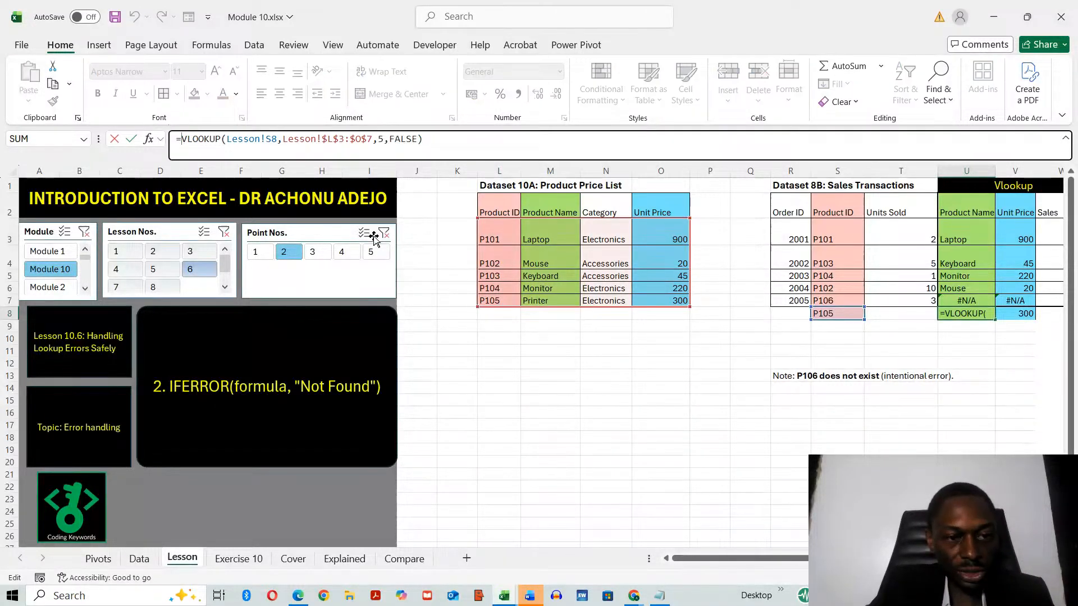
type("IFERROR")
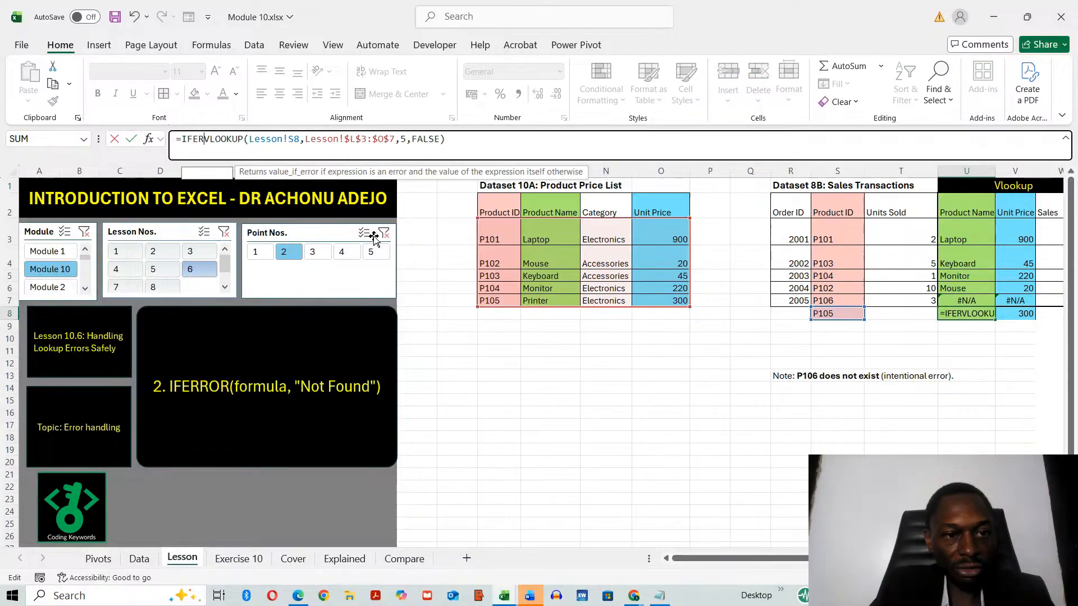
type("R")
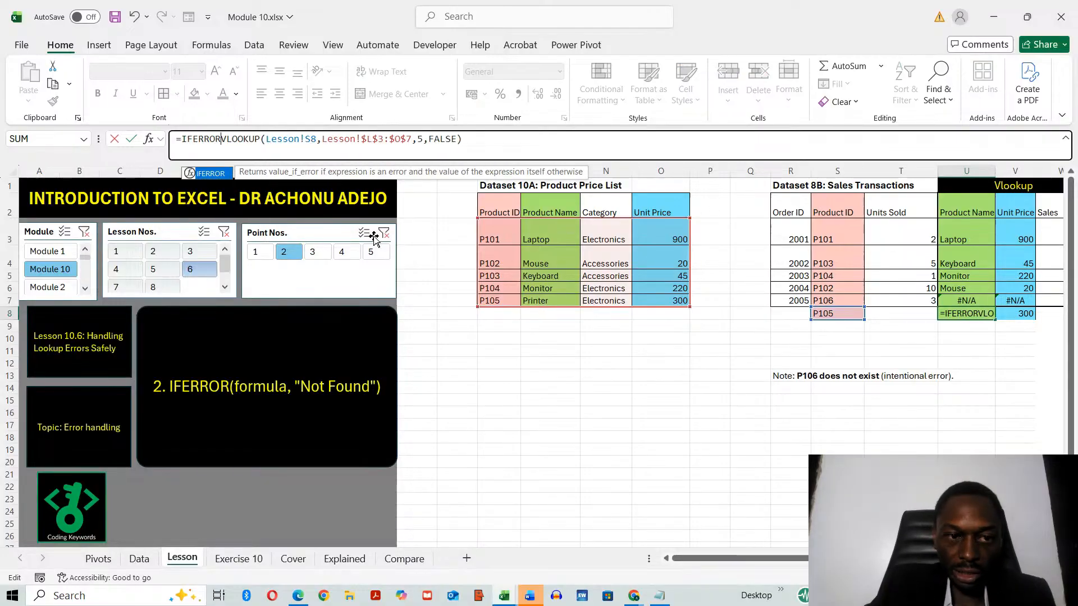
type("(")
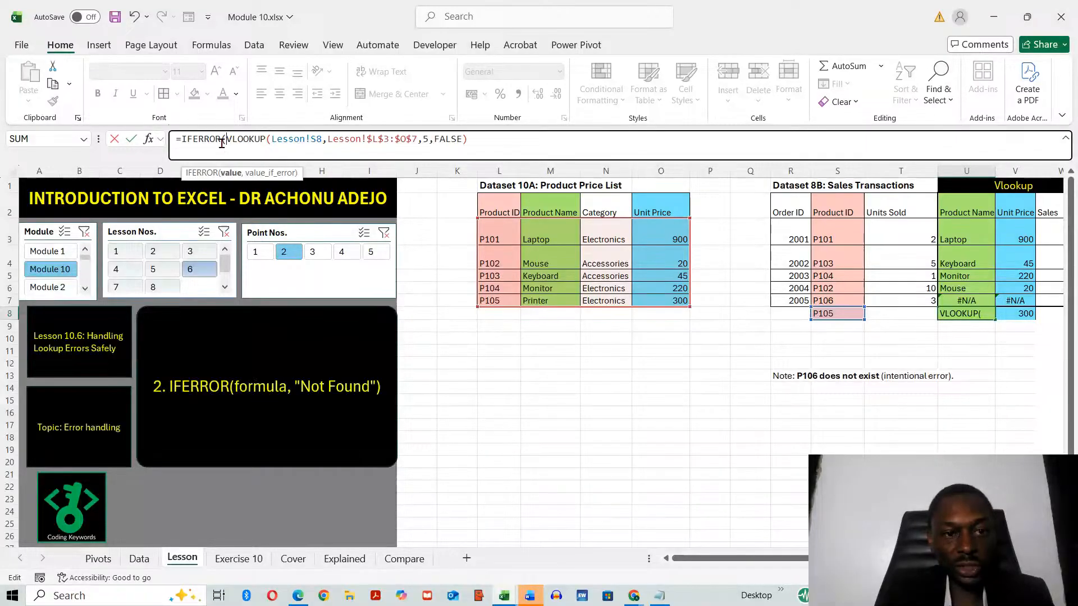
Complete the U8 IFERROR formula with "Error here" as the value if error.
left_click(496, 141)
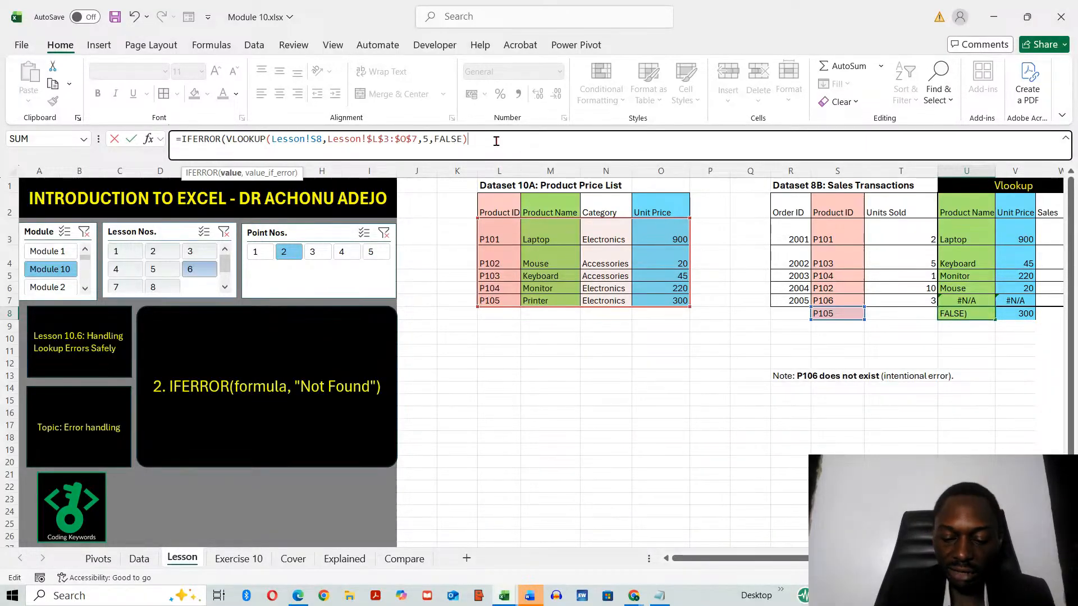
type(",\"eRR")
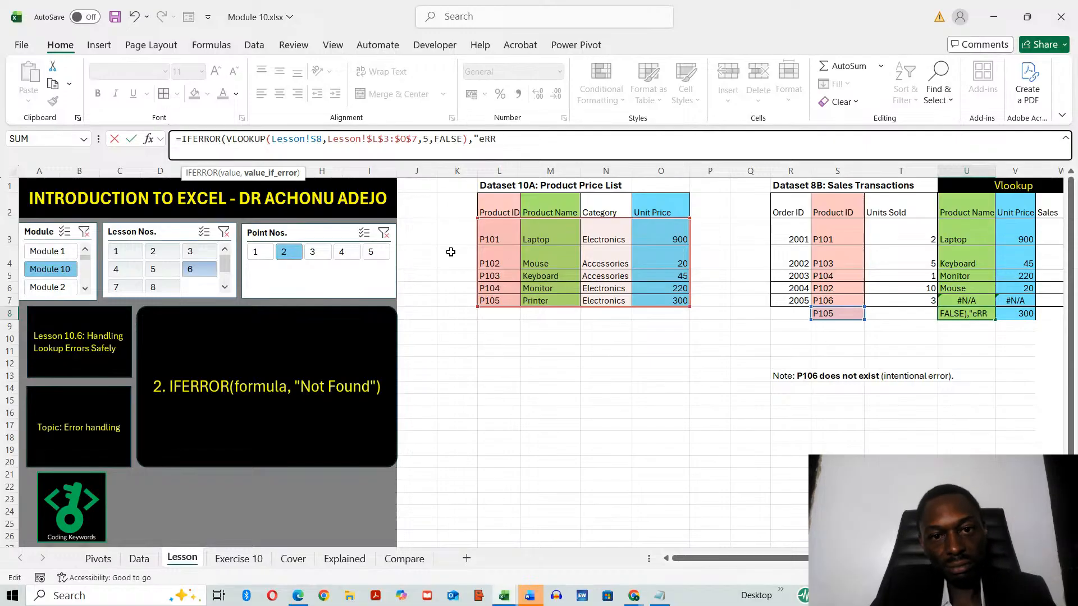
key("BackSpace")
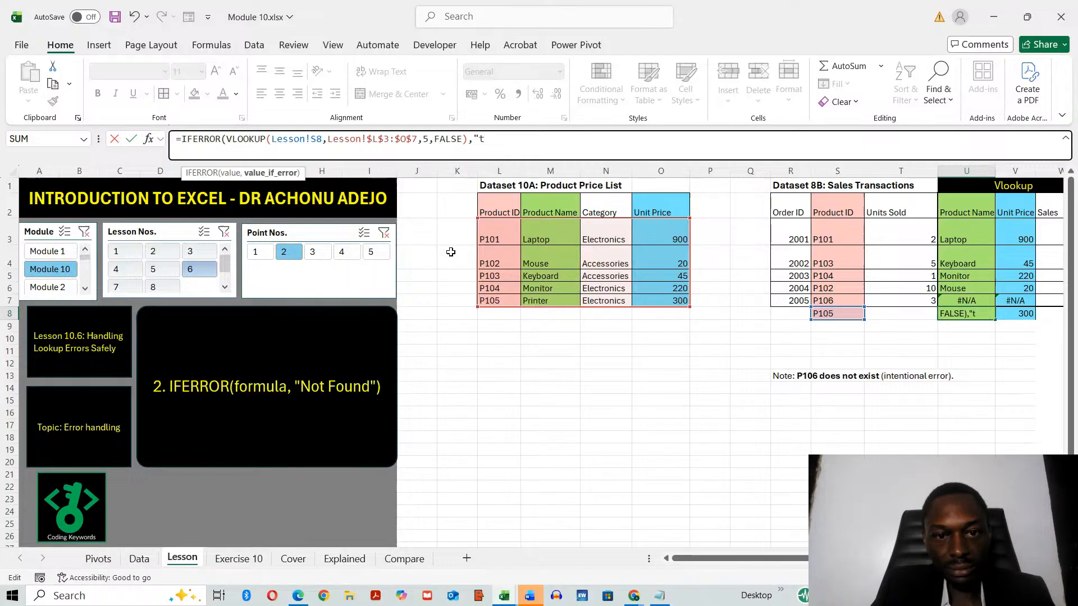
key("BackSpace")
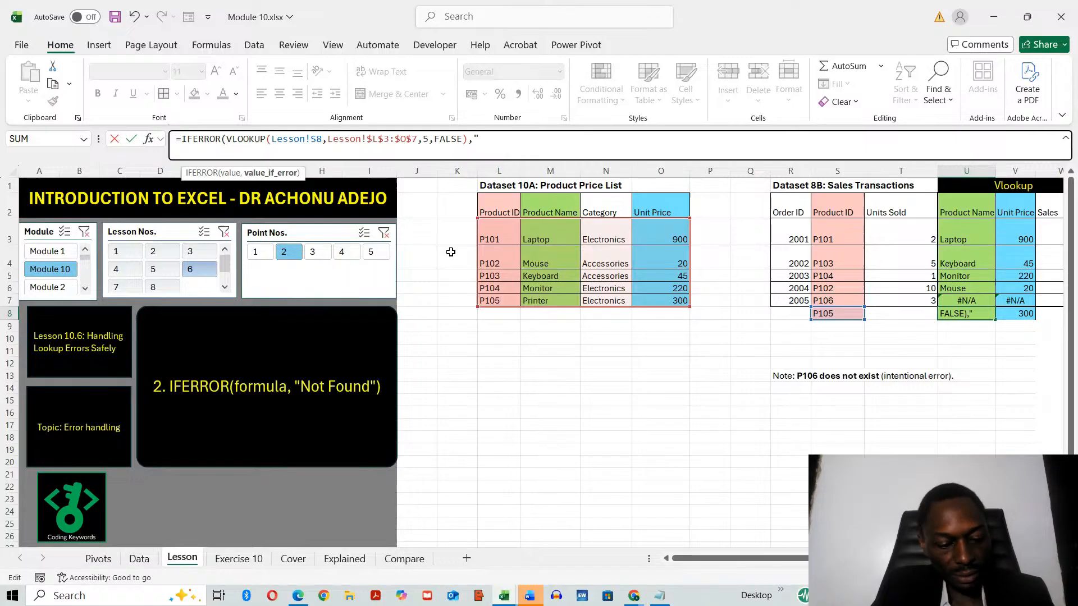
type("Error h")
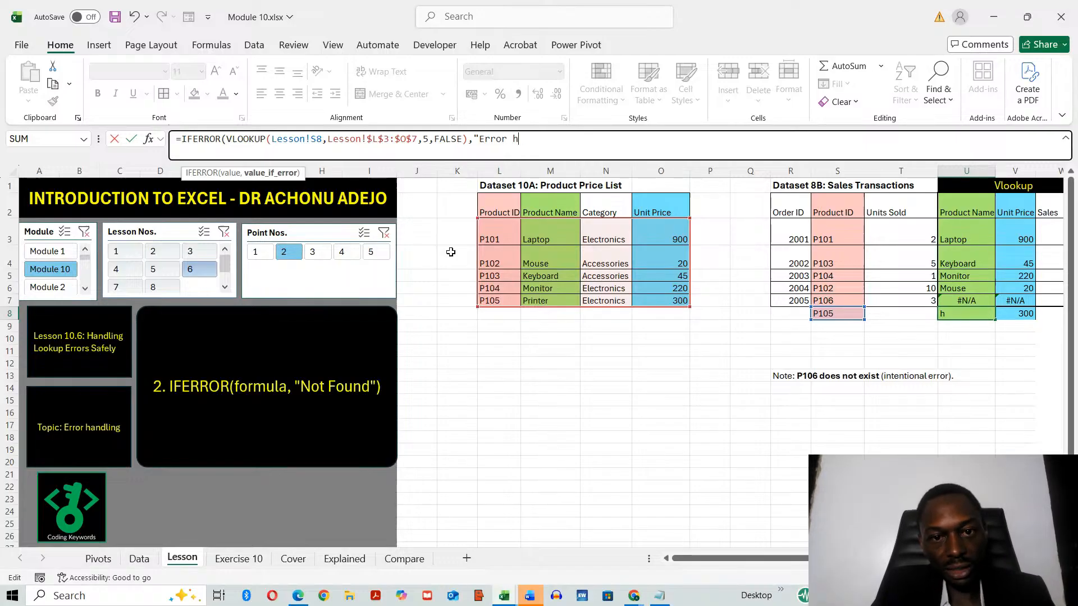
type("ere\")")
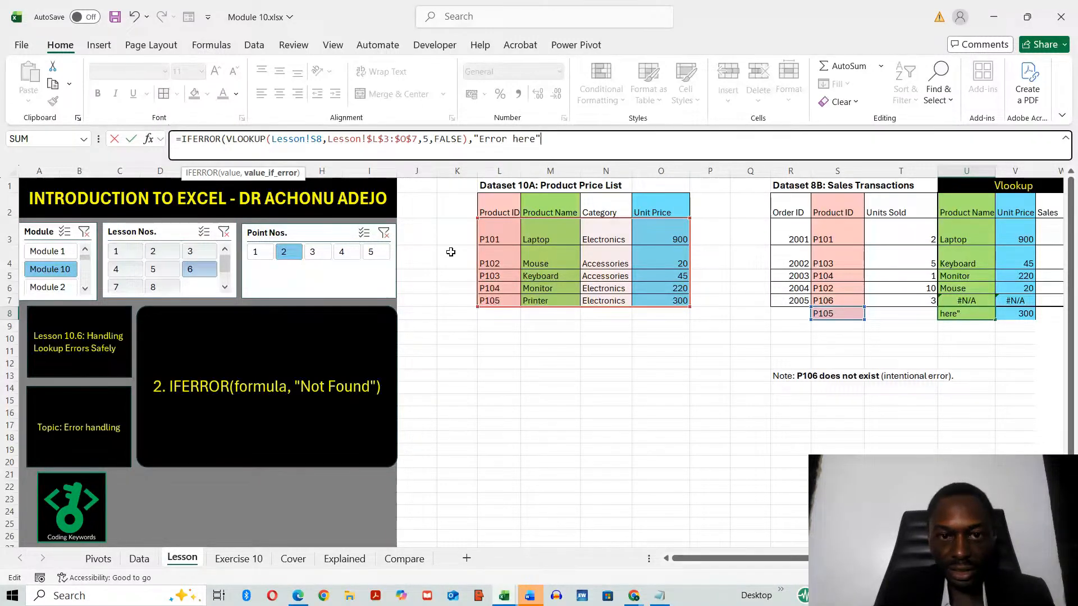
key("Return")
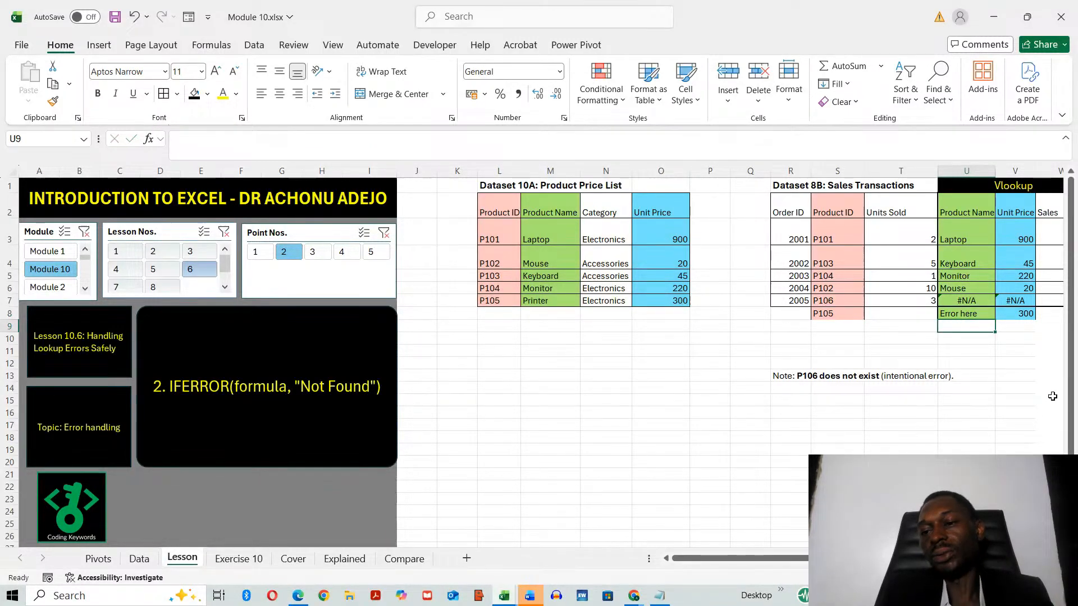
Widen column U slightly so the Product Name results have more room.
left_click(962, 311)
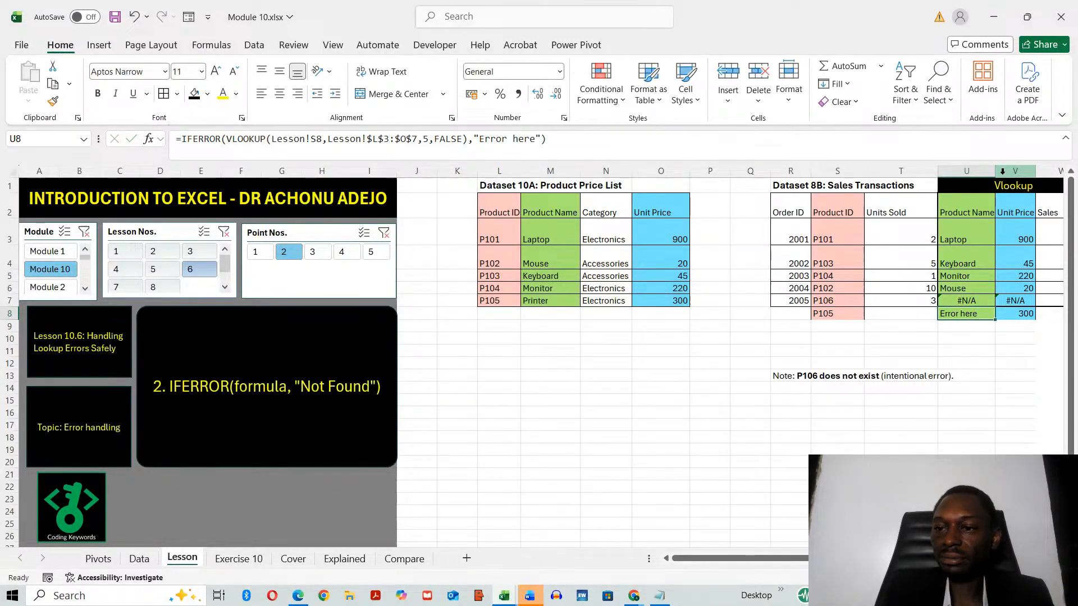
left_click_drag(997, 172, 1000, 174)
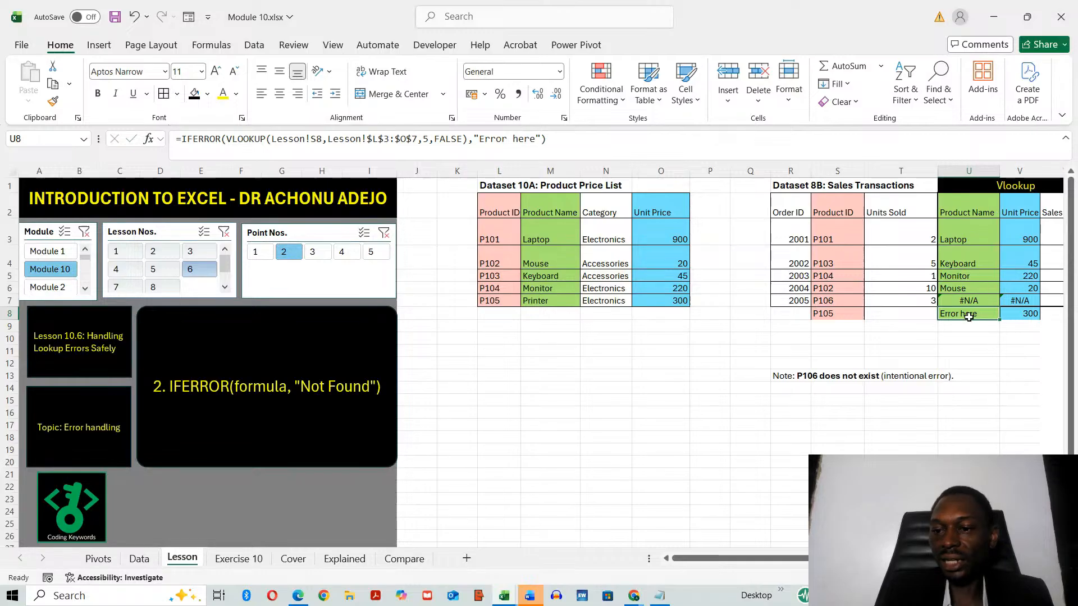
left_click(968, 475)
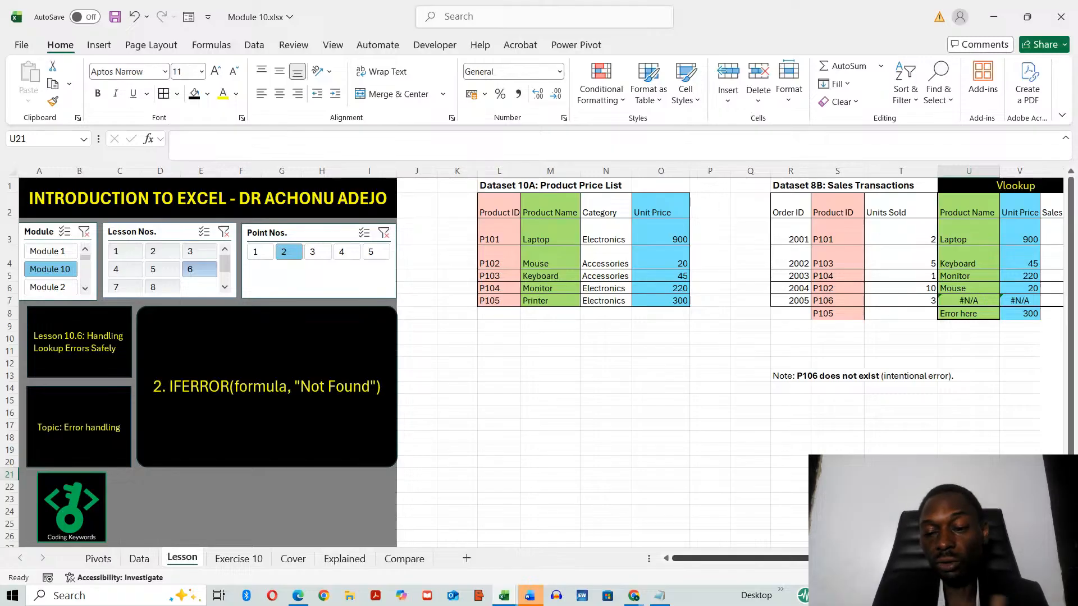
Review the lookup results across the sales table, and step through points 3, 4 and 5 of the Lesson 6 notes.
scroll(542, 356, "right", 5)
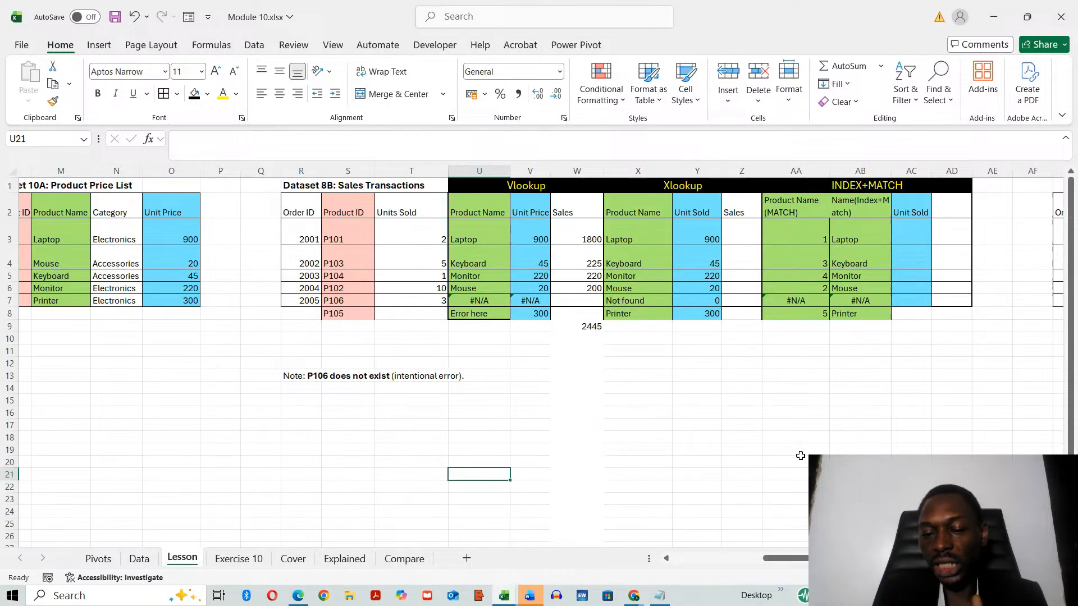
left_click_drag(812, 559, 701, 582)
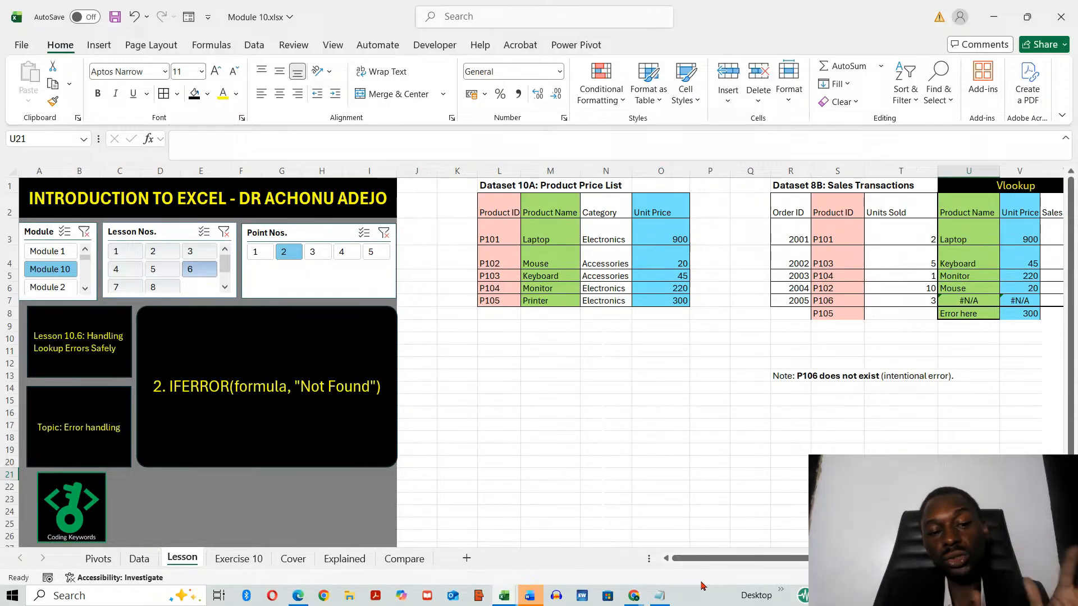
left_click(315, 256)
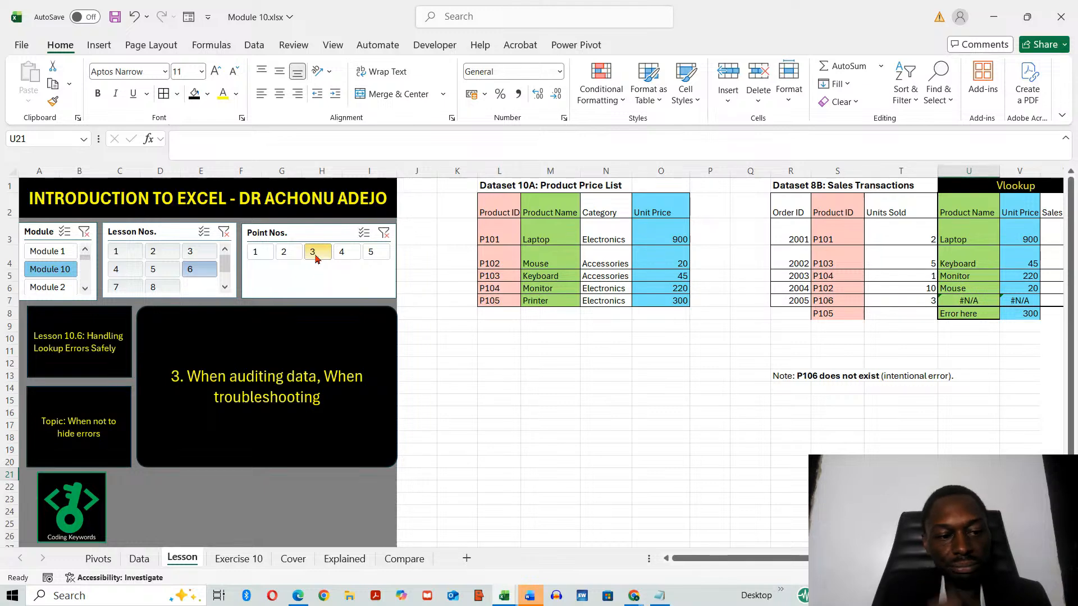
left_click(352, 254)
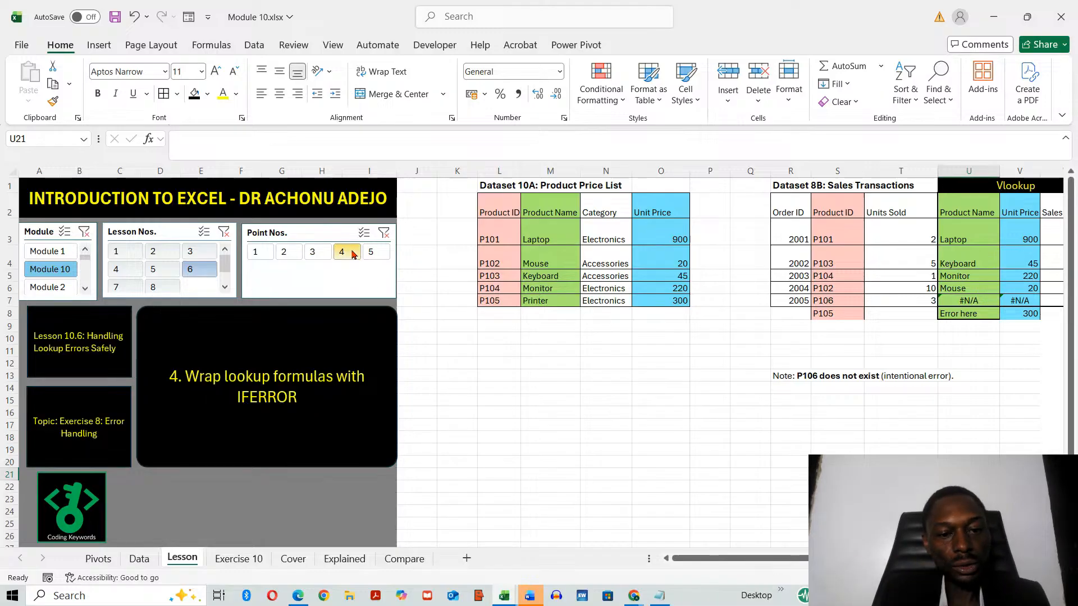
left_click(371, 252)
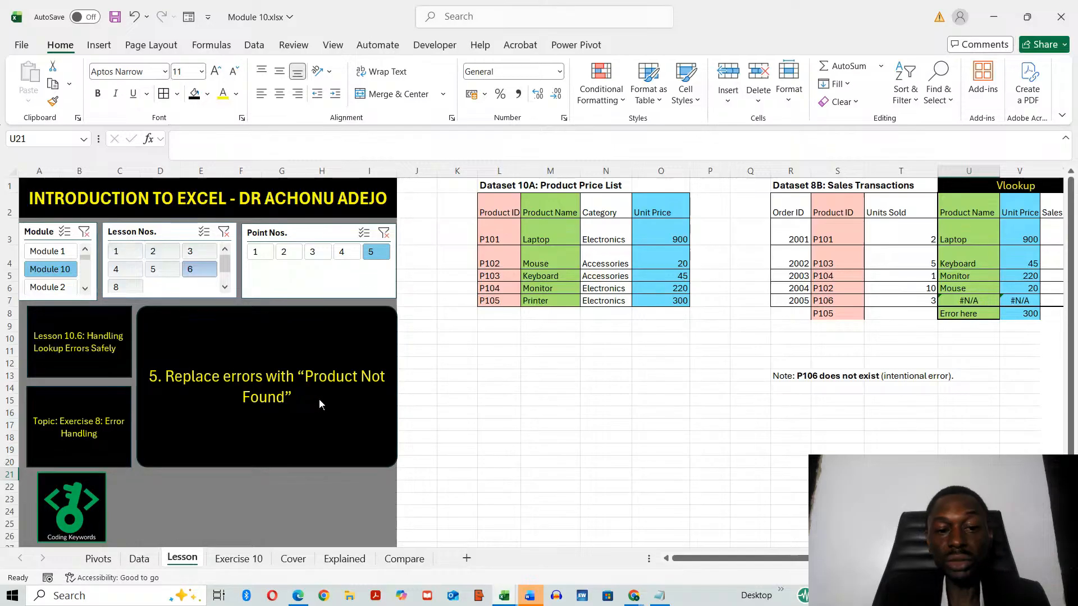
Filter the notes to Lesson 7 and step through points 1 to 4 on common lookup mistakes.
left_click(253, 252)
left_click(126, 287)
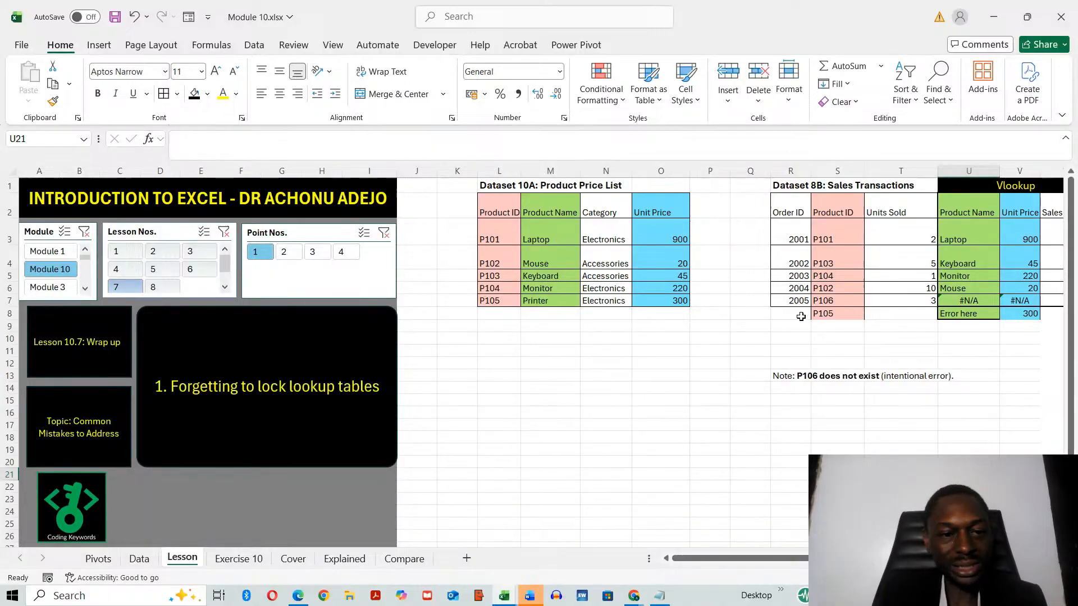
left_click(285, 253)
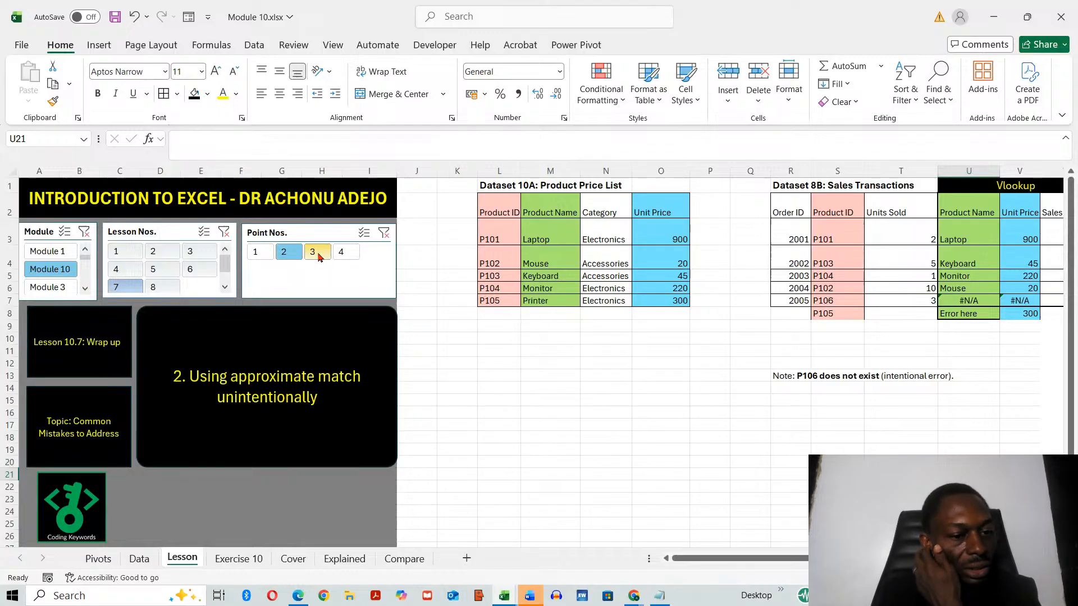
left_click(318, 254)
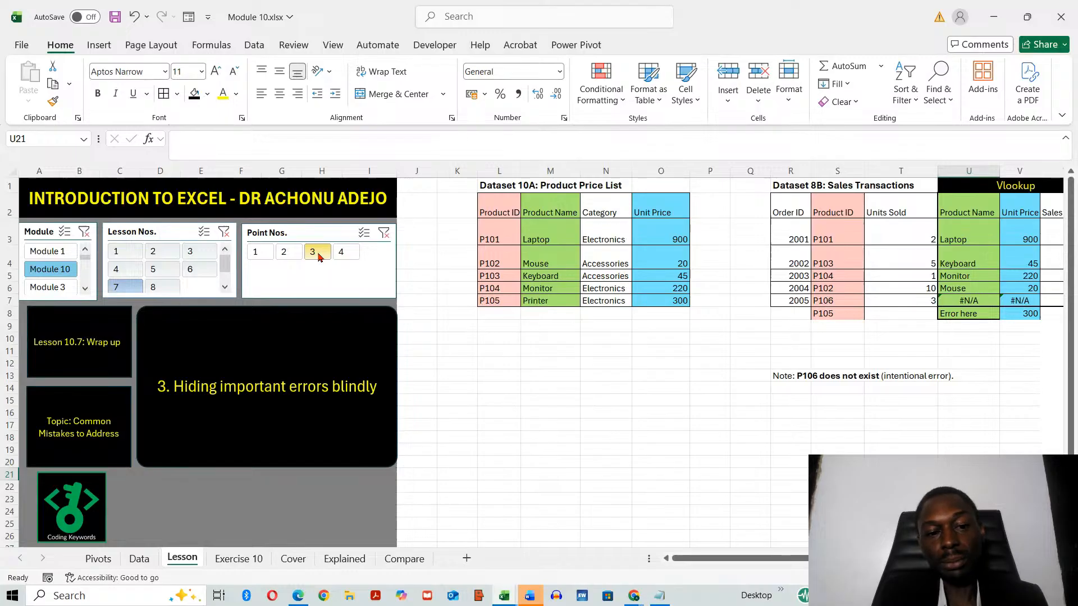
left_click(343, 253)
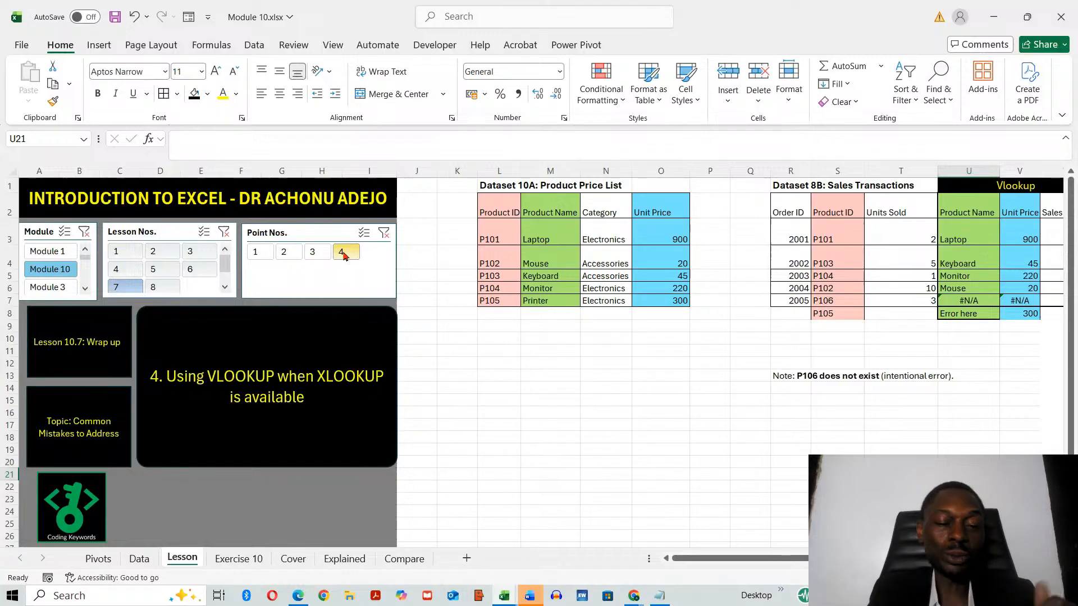
Preview the Lesson 8 course recap at point 1 and return the notes to Lesson 7, point 1.
left_click(258, 254)
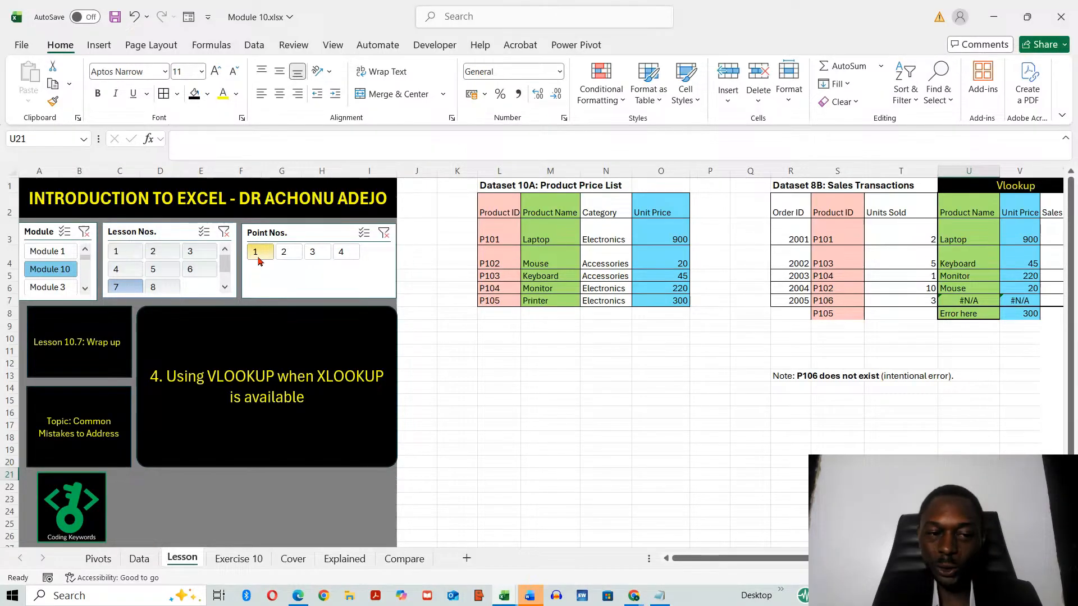
left_click(159, 290)
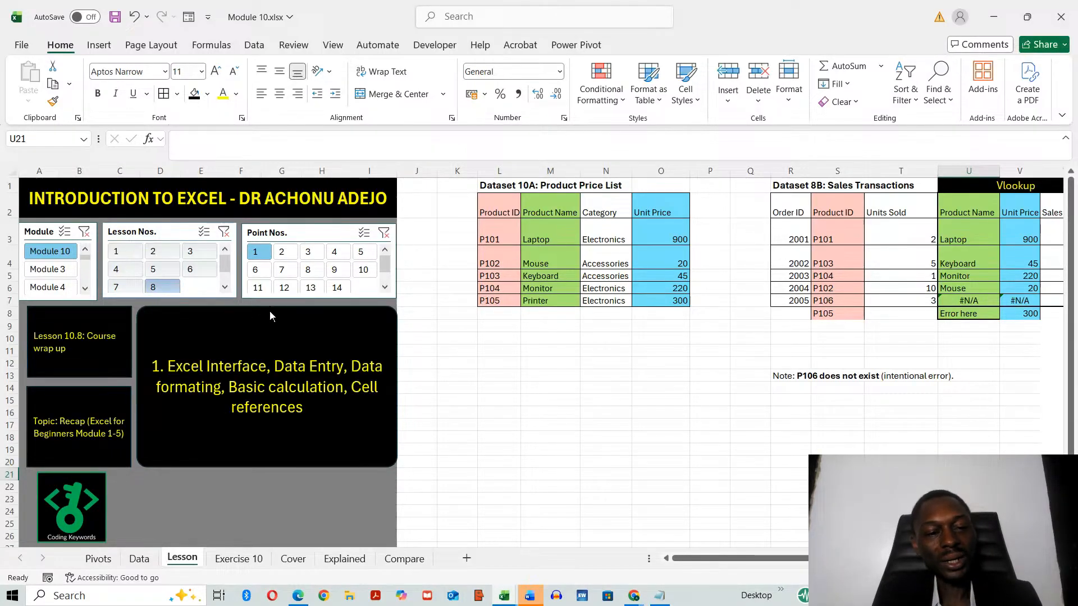
left_click(131, 291)
left_click(668, 449)
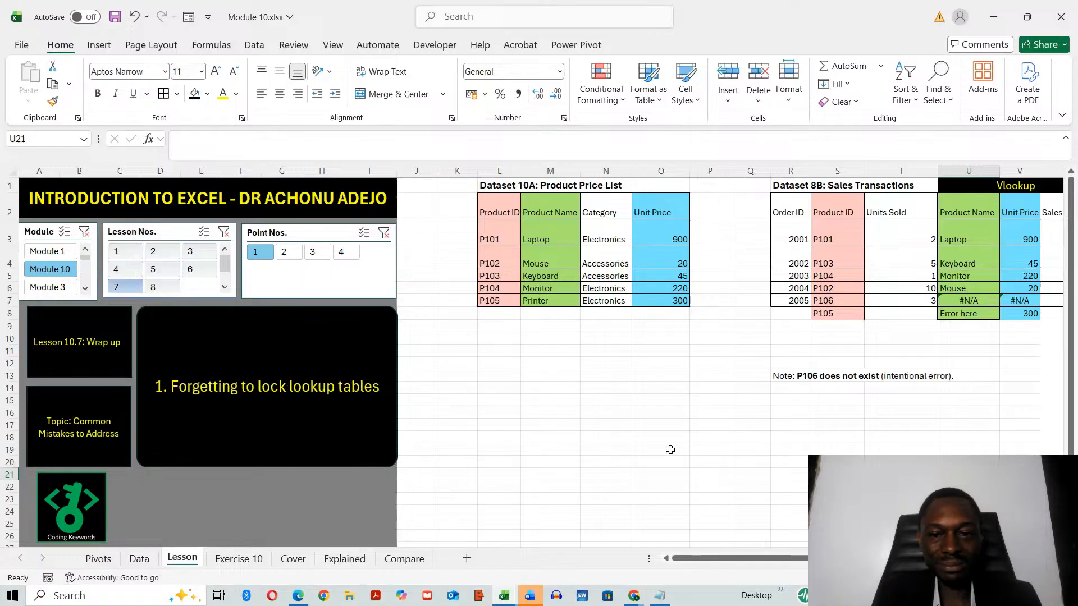
Insert an empty column before the Product Name column of the price list.
left_click_drag(788, 559, 832, 559)
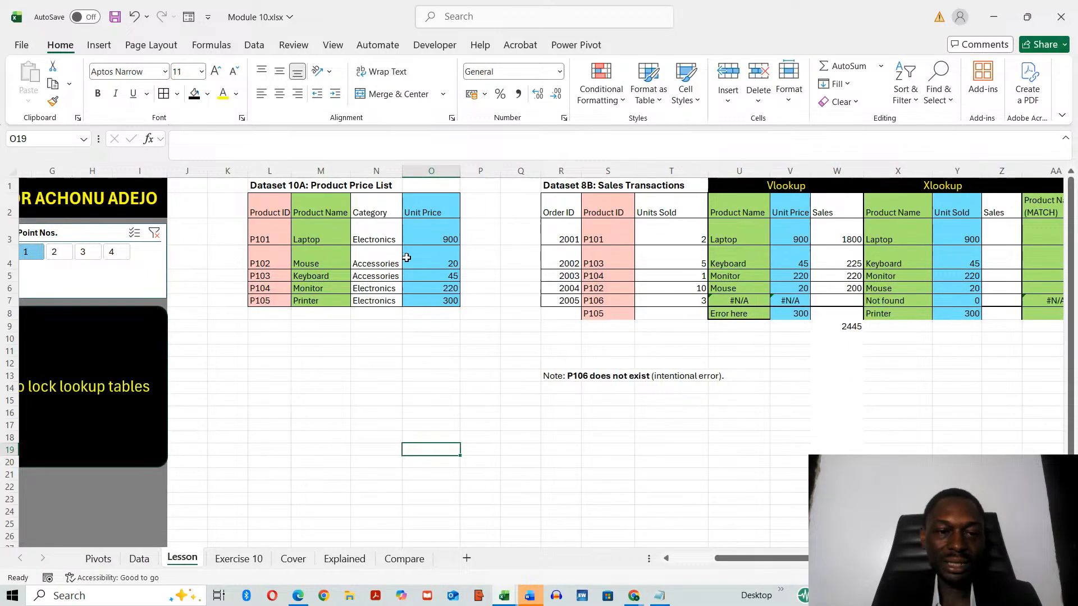
left_click(320, 171)
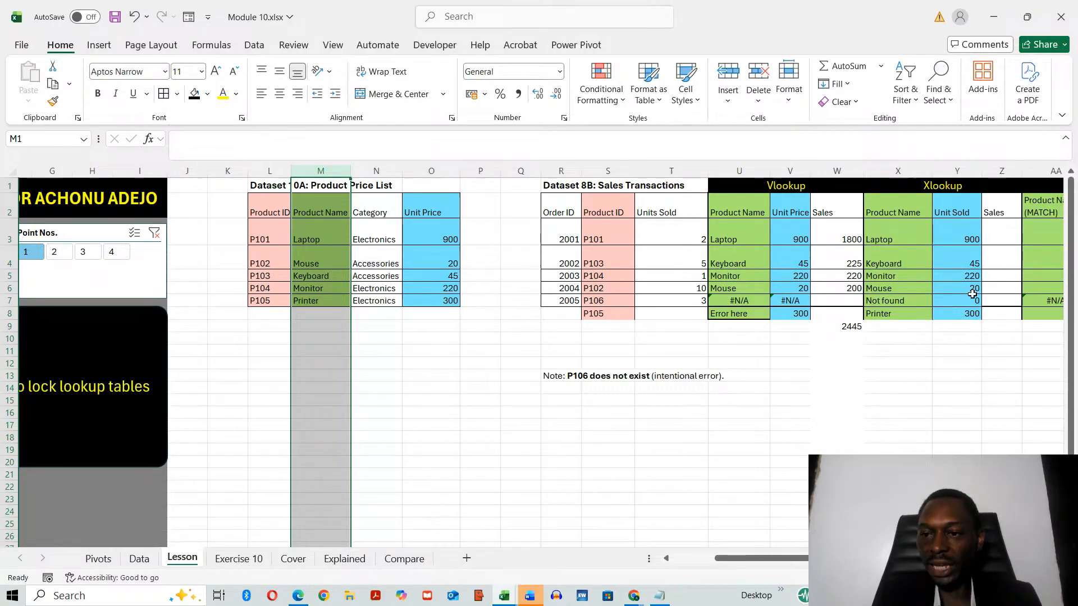
right_click(315, 168)
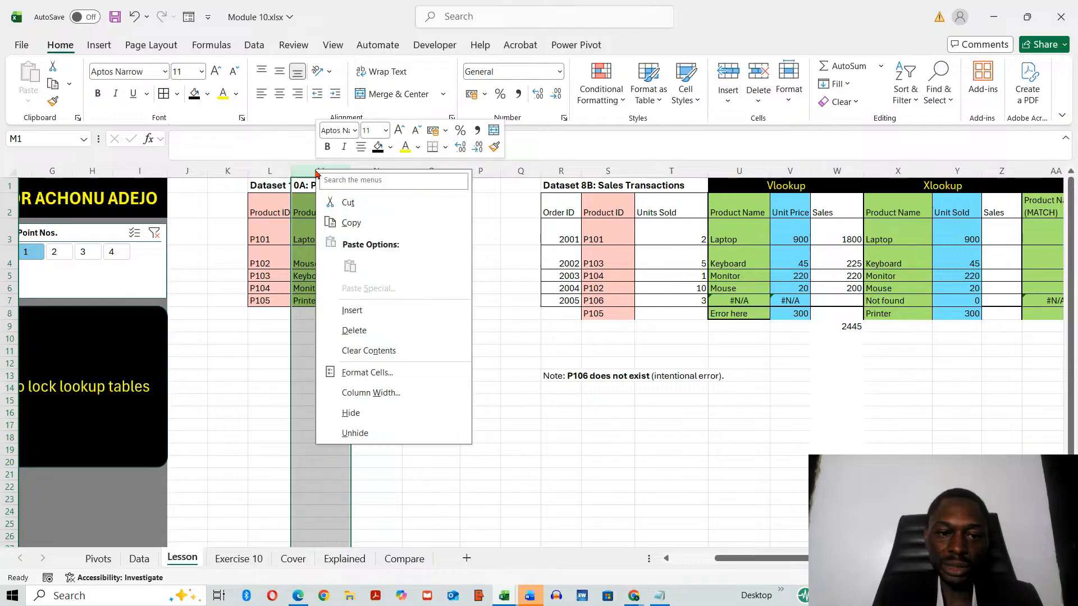
left_click(383, 312)
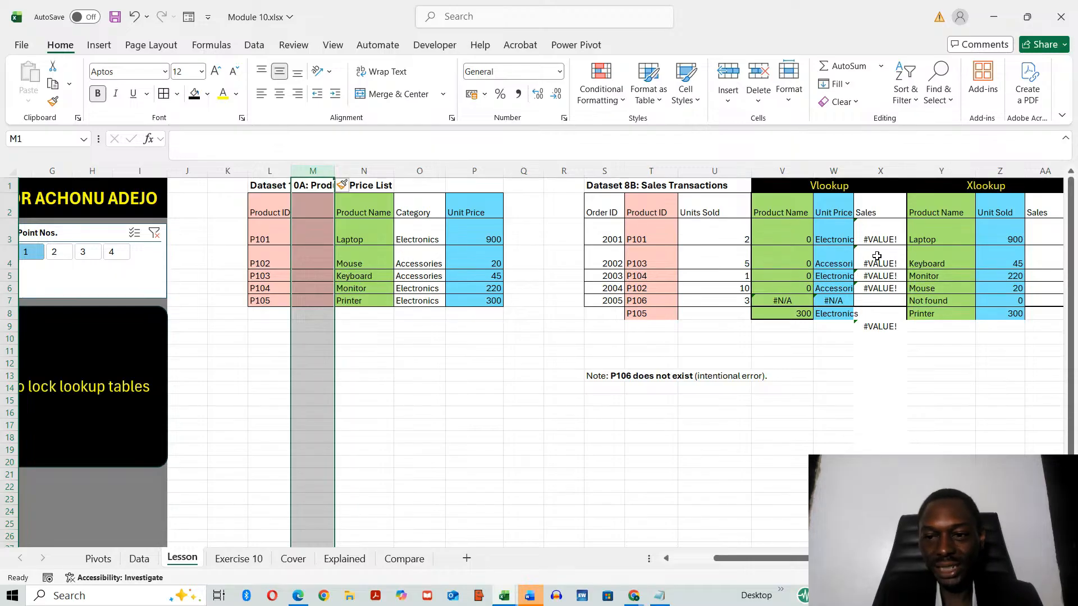
Compare the VLOOKUP, XLOOKUP and INDEX+MATCH results, and consult the lookup diagrams on the Explained sheet before returning to Lesson.
left_click_drag(774, 191, 837, 307)
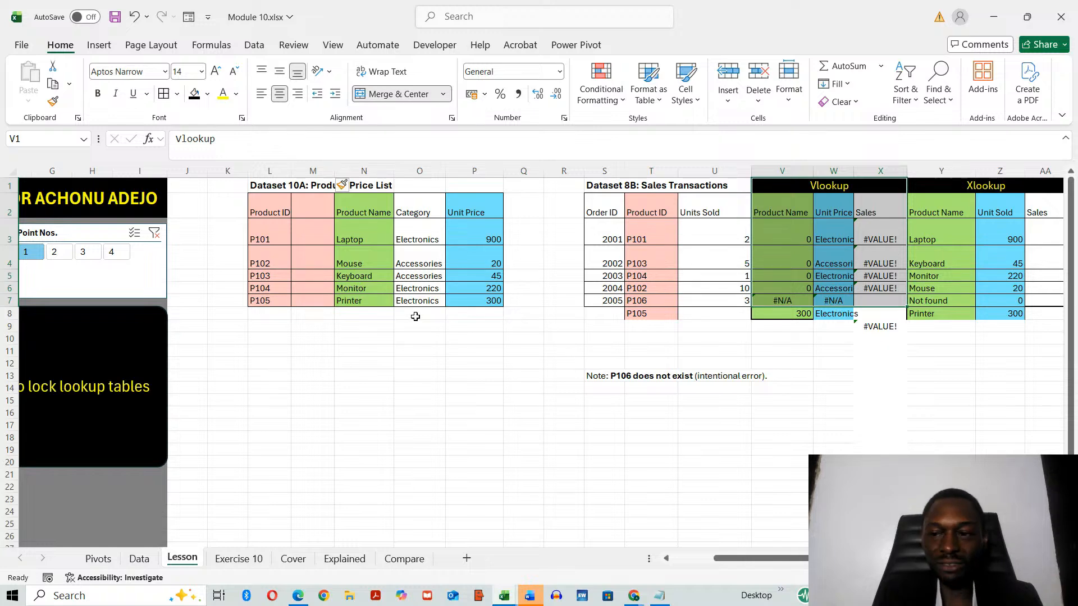
scroll(811, 336, "right", 3)
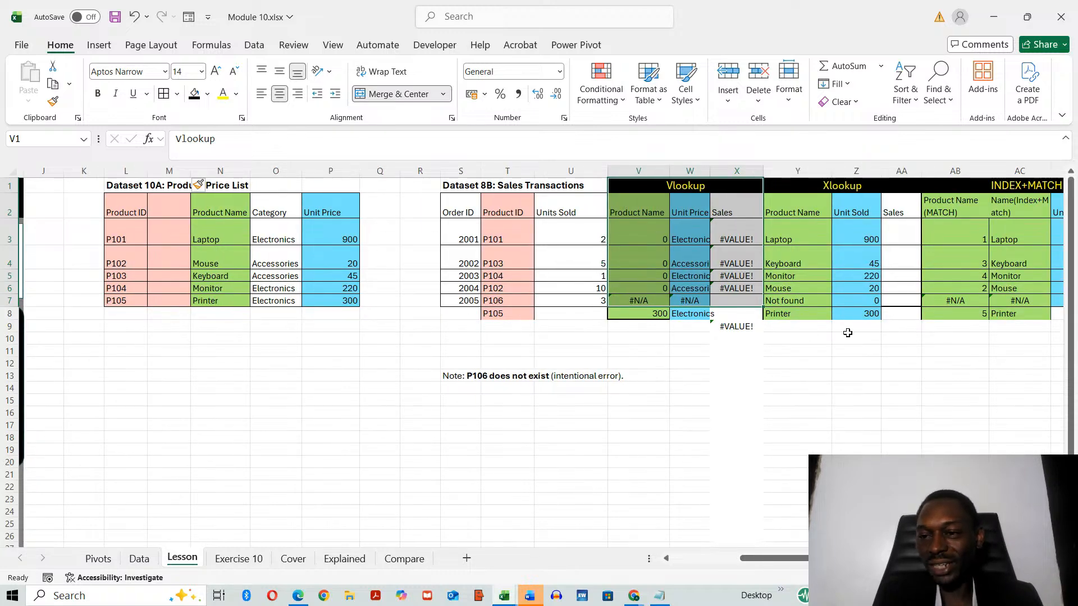
scroll(856, 277, "right", 3)
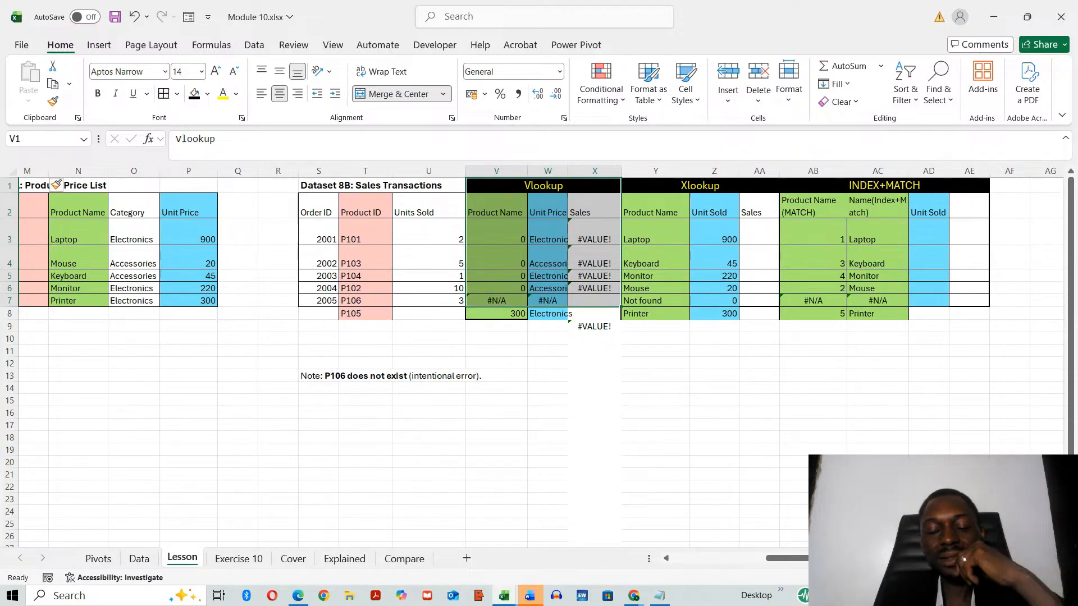
left_click_drag(801, 558, 674, 558)
left_click(347, 561)
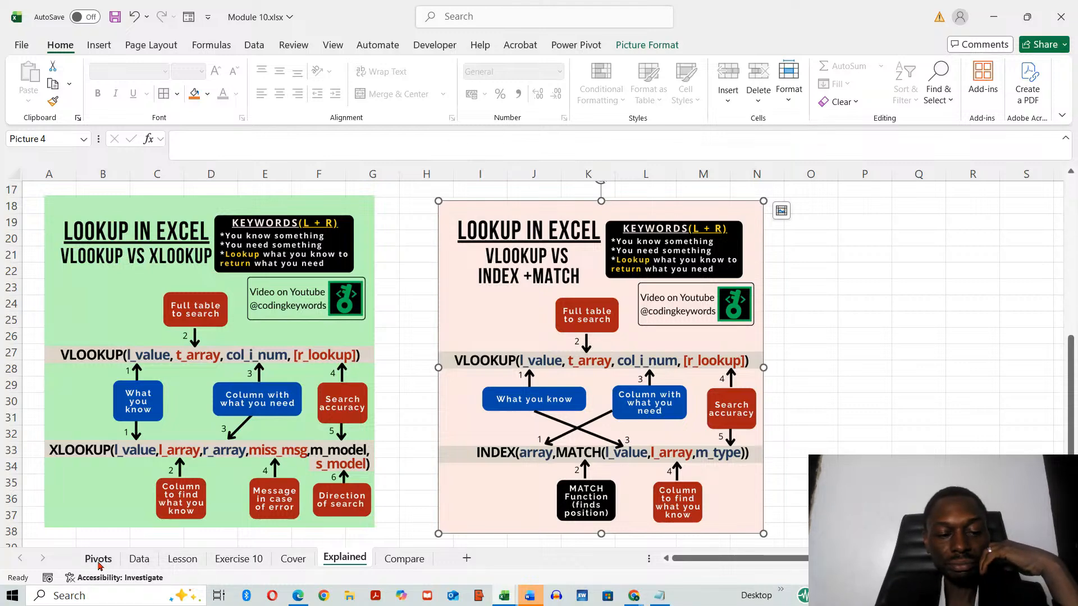
left_click(183, 559)
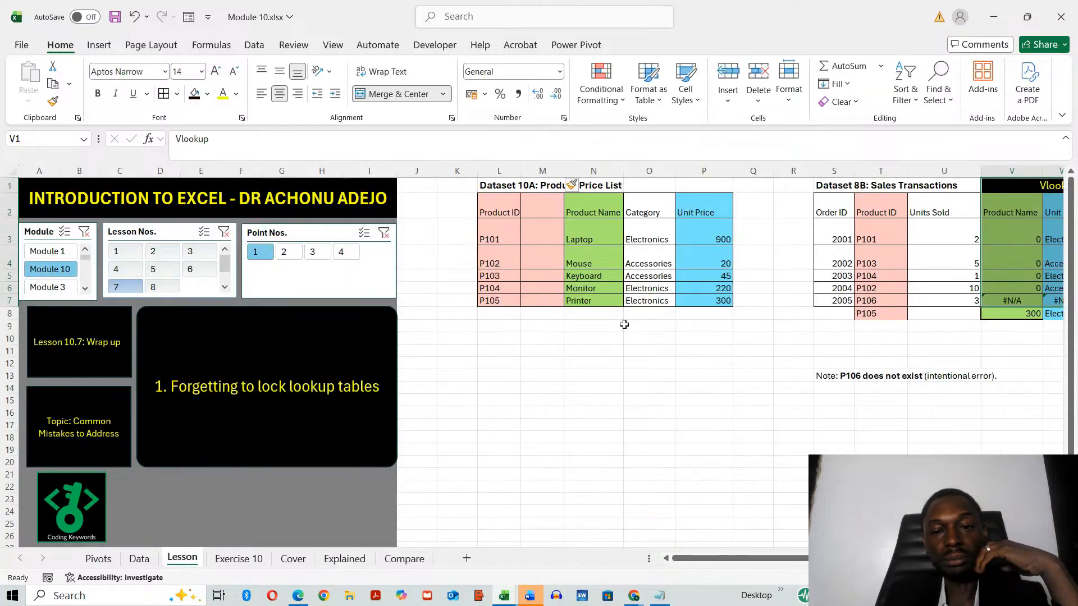
Remove the empty column between Product ID and Product Name in the price list.
left_click(542, 167)
key("ctrl+minus")
left_click(790, 436)
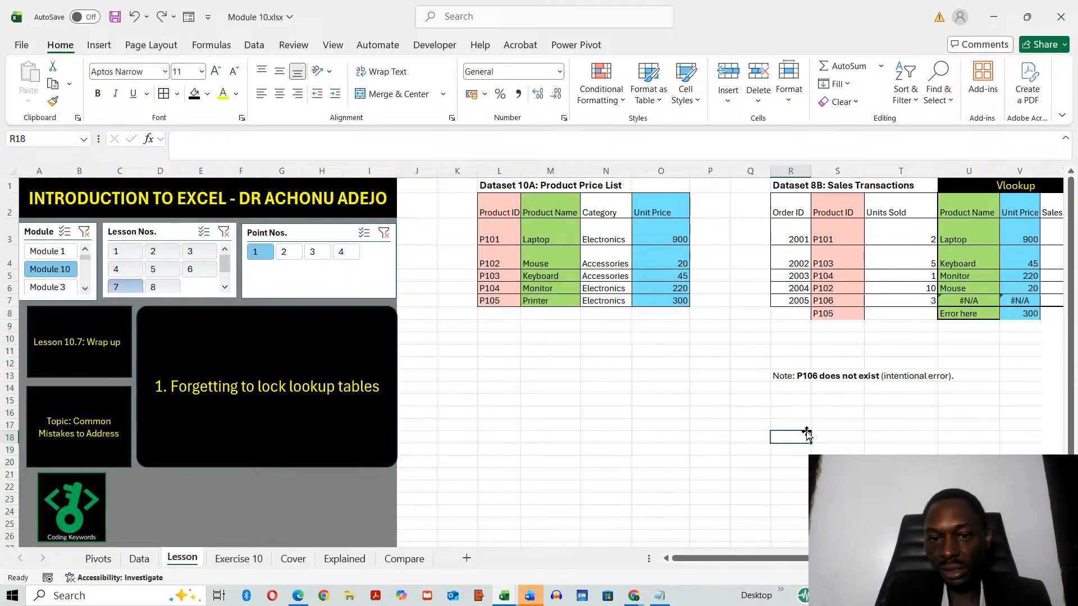
Insert an empty column before the Product ID column of the price list.
left_click(499, 171)
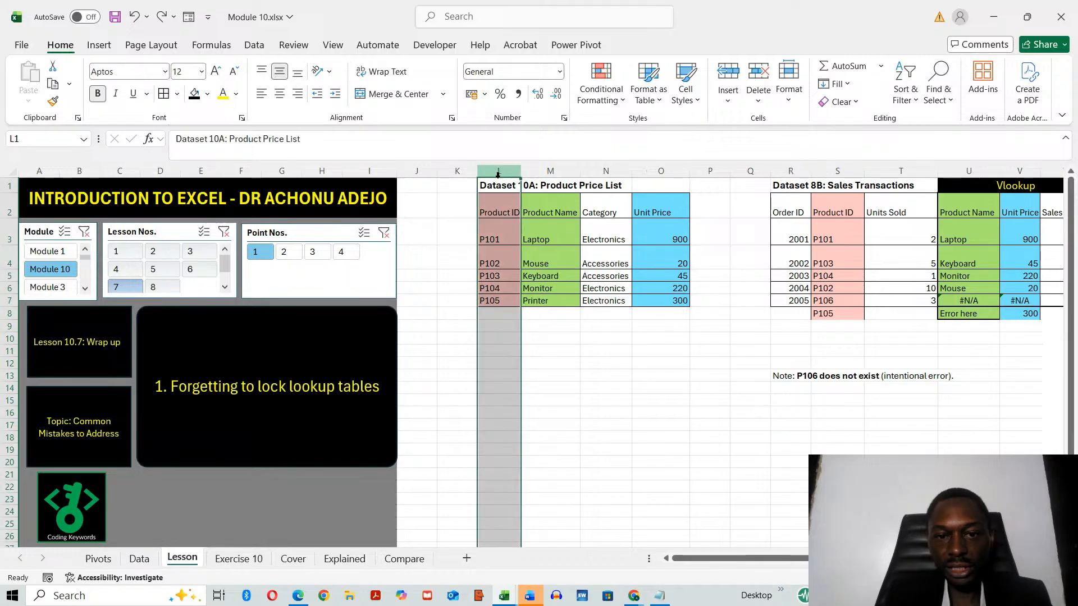
right_click(499, 173)
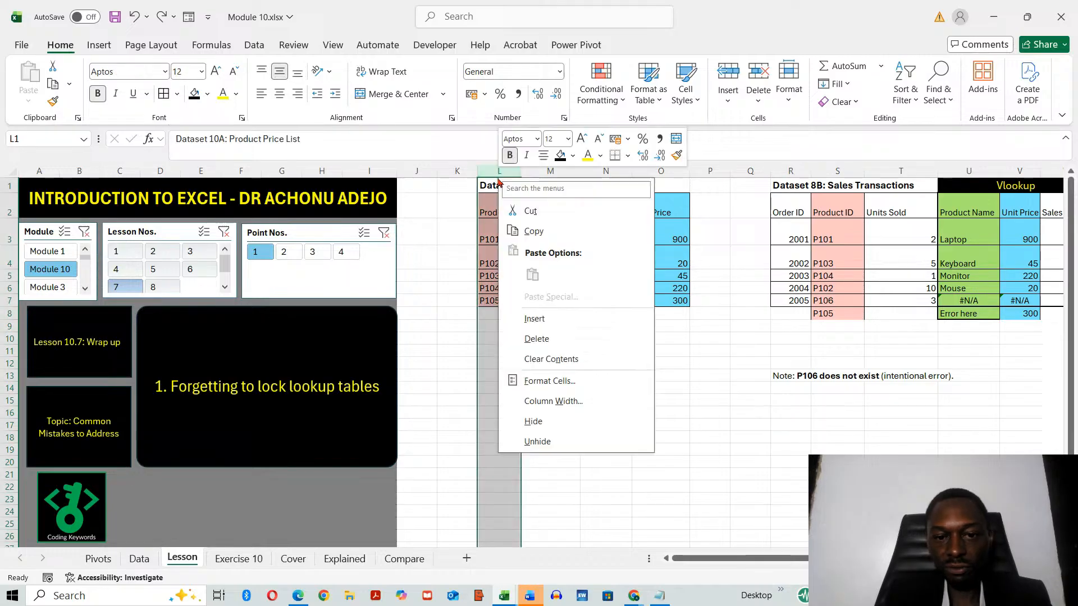
left_click(535, 318)
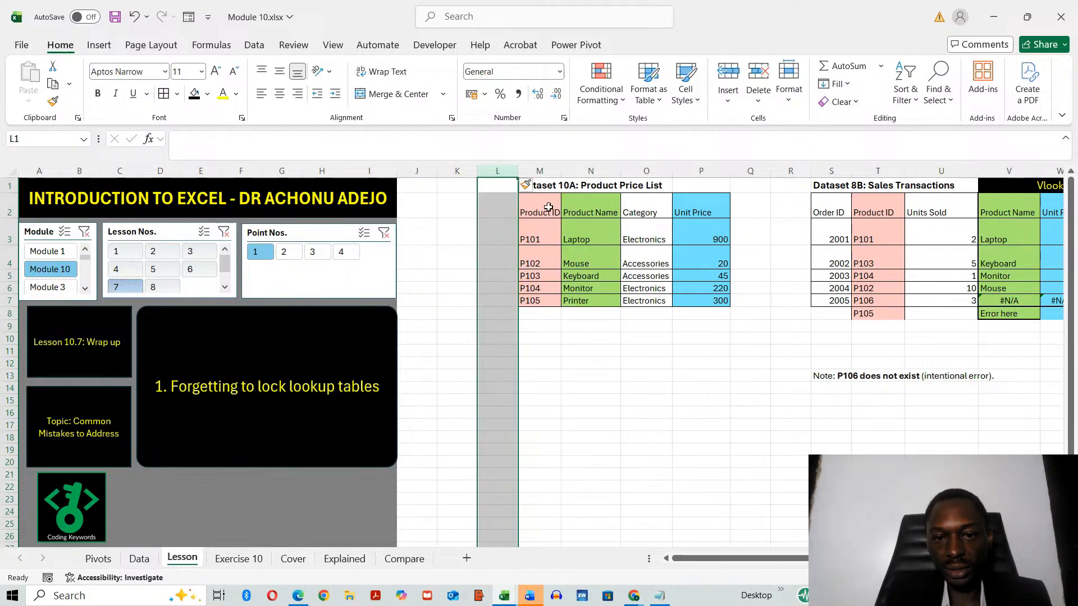
left_click(532, 363)
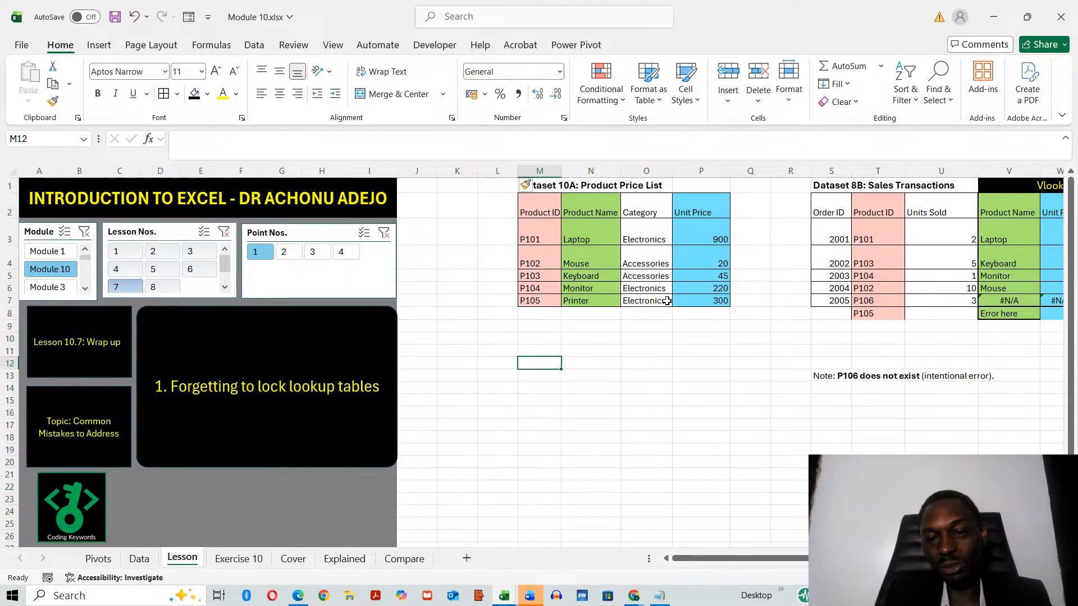
Check the VLOOKUP results in the sales table against the shifted price list.
left_click_drag(735, 560, 759, 564)
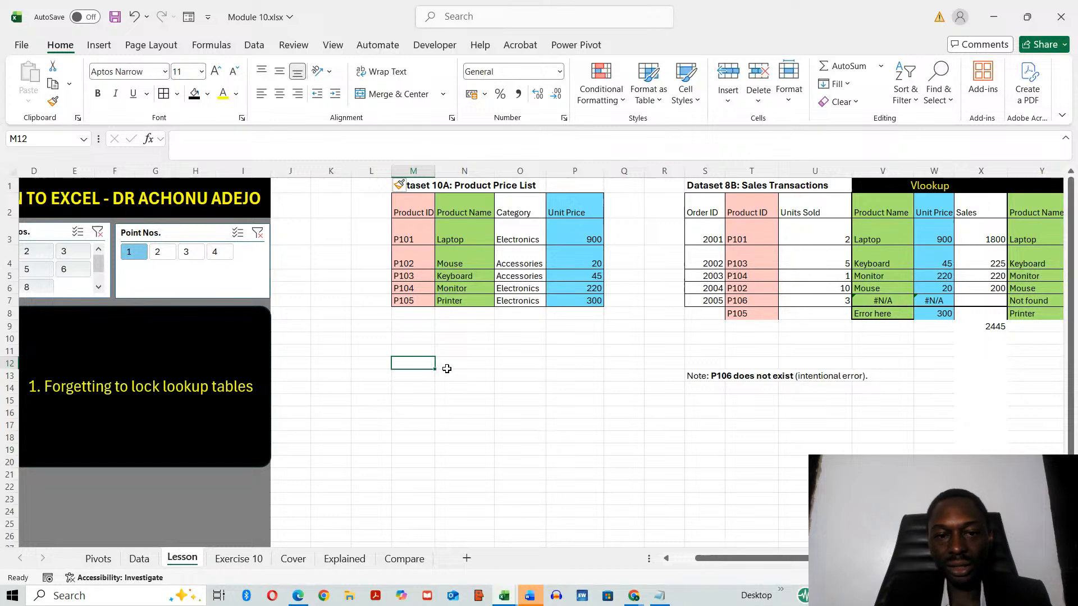
left_click_drag(411, 208, 443, 368)
left_click(543, 414)
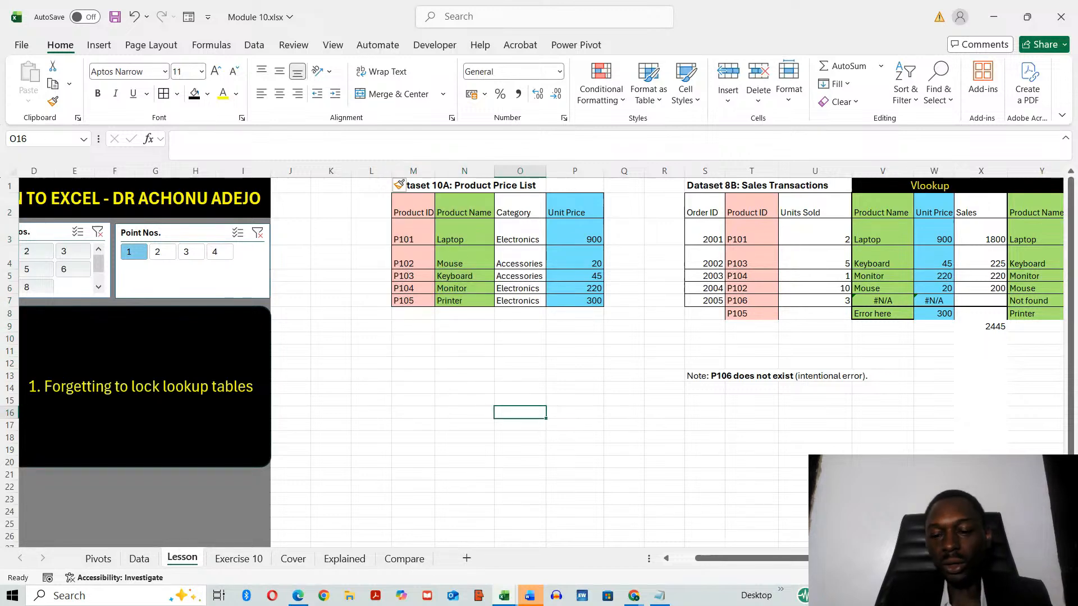
scroll(432, 348, "left", 3)
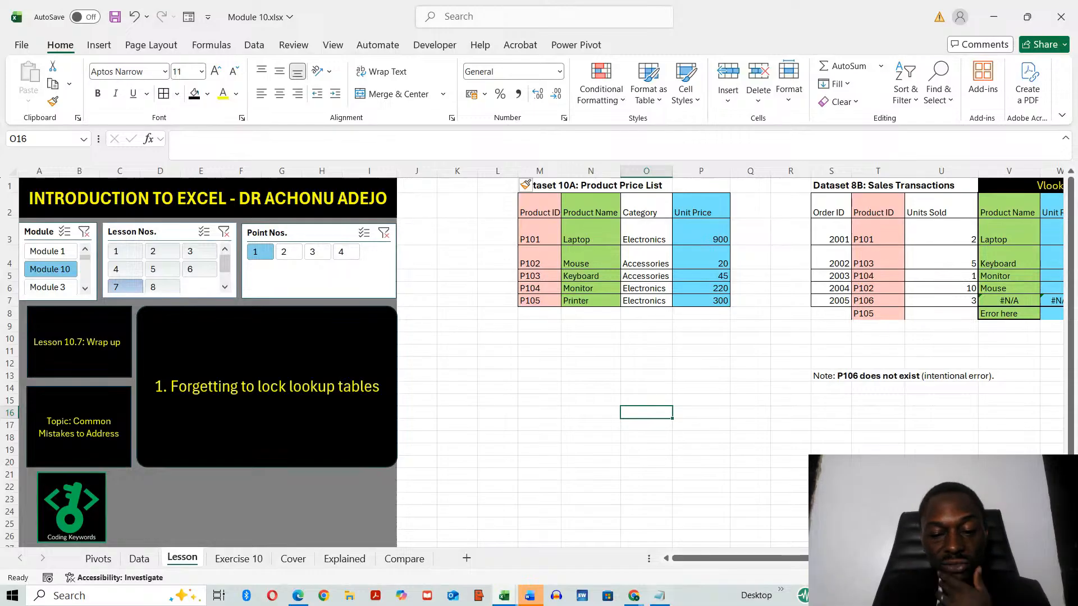
Switch to YouTube Studio to check the live stream and its chat, and return to the Module 10 workbook in Excel.
left_click(633, 597)
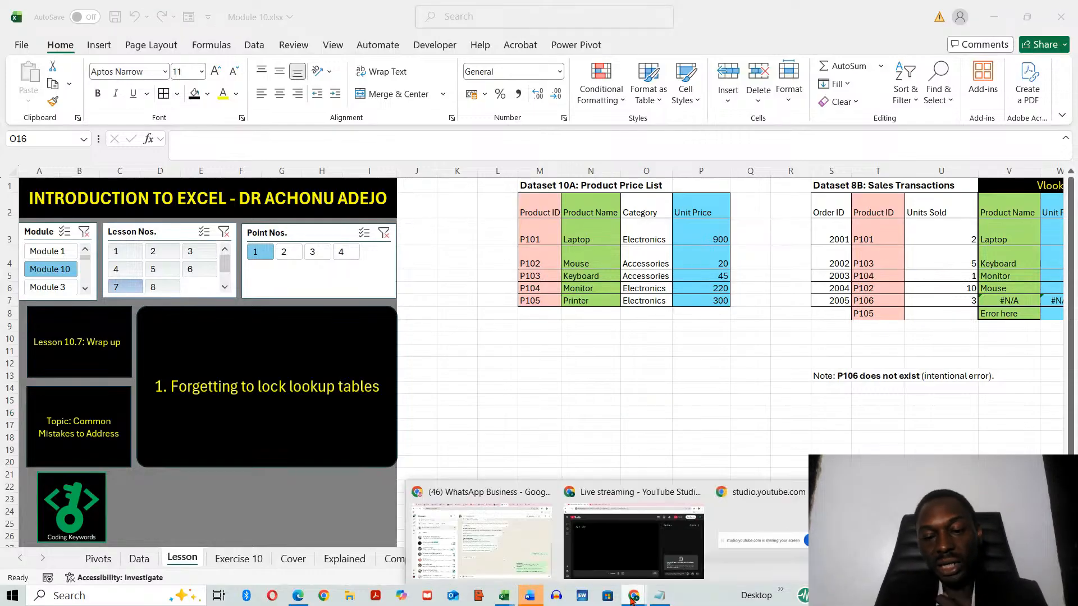
left_click(623, 556)
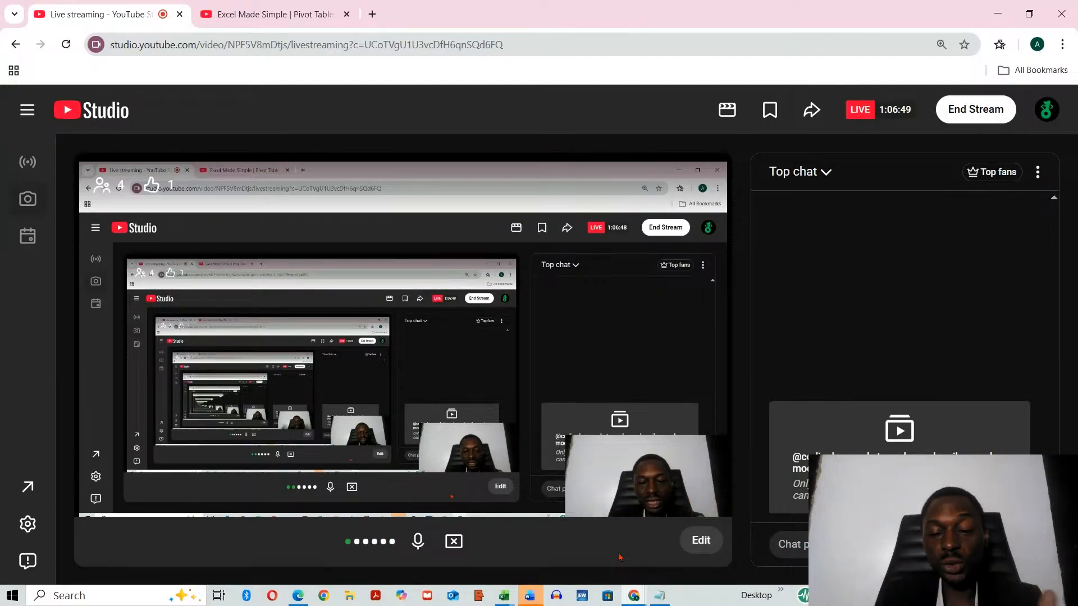
left_click(505, 596)
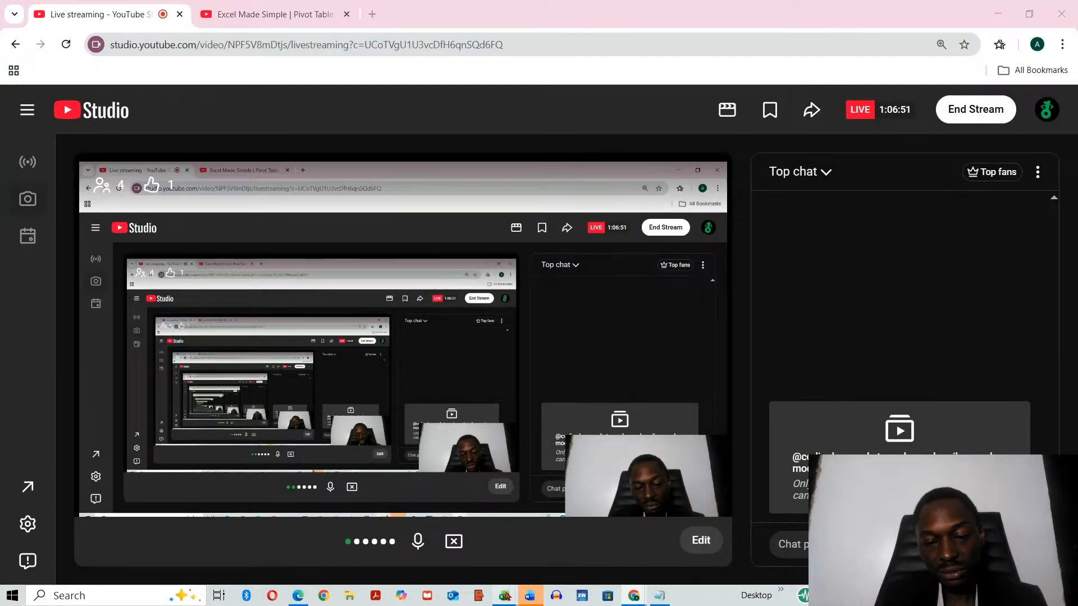
left_click(536, 528)
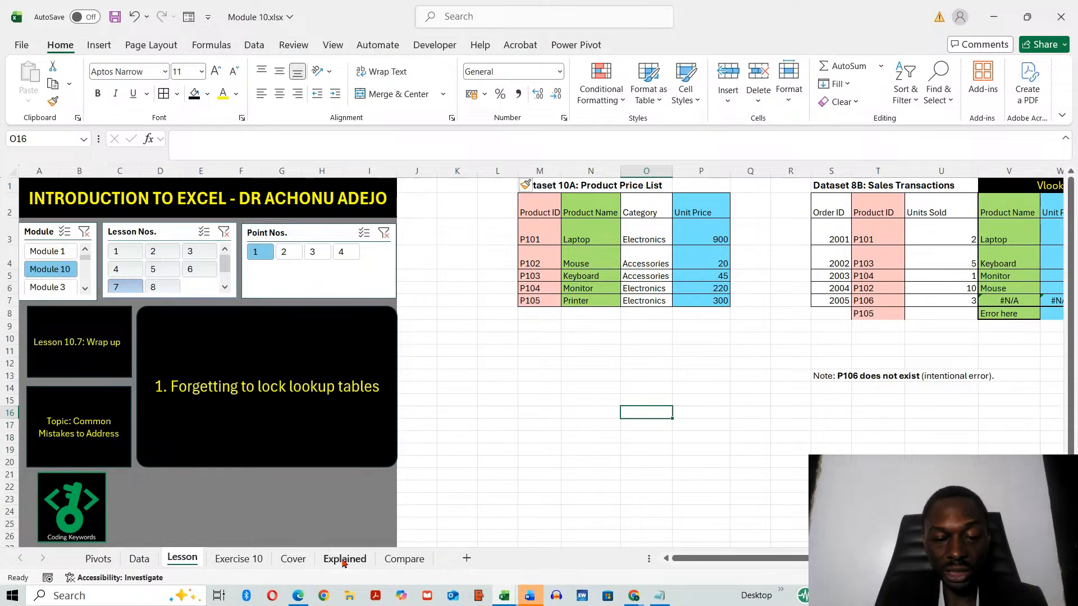
Review the course outline on the Cover sheet, the lookup diagrams on Explained, and the feature table and positioning summary on Compare.
left_click(293, 559)
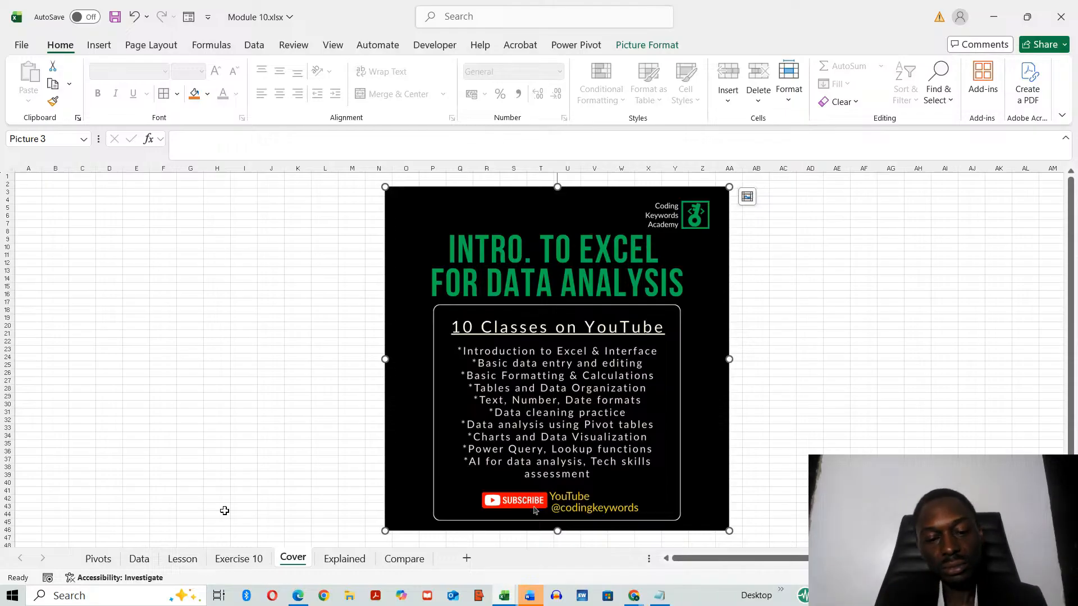
left_click(402, 559)
left_click(352, 562)
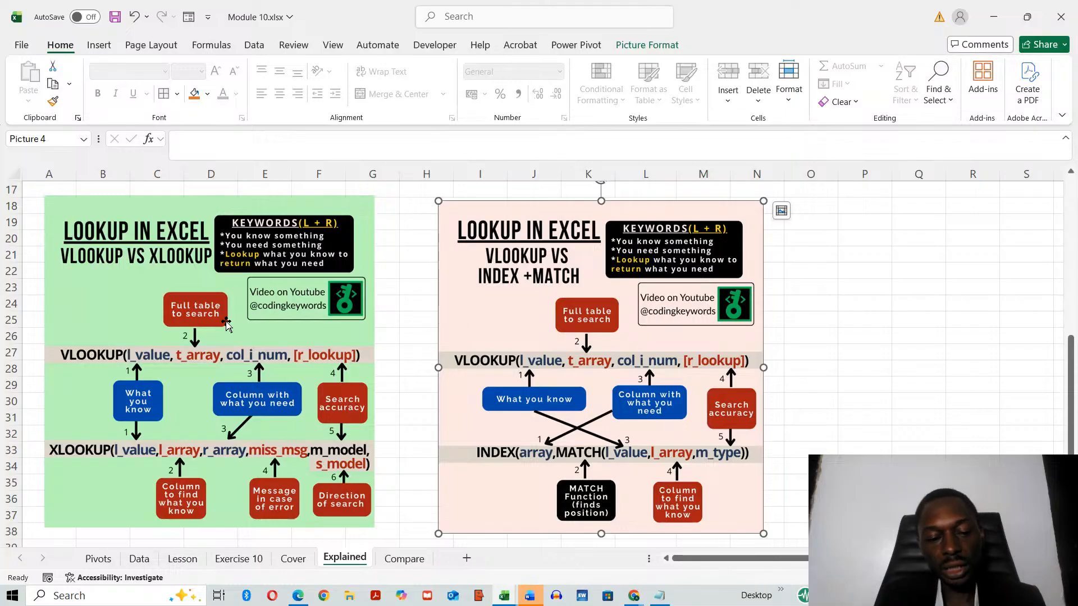
left_click(405, 559)
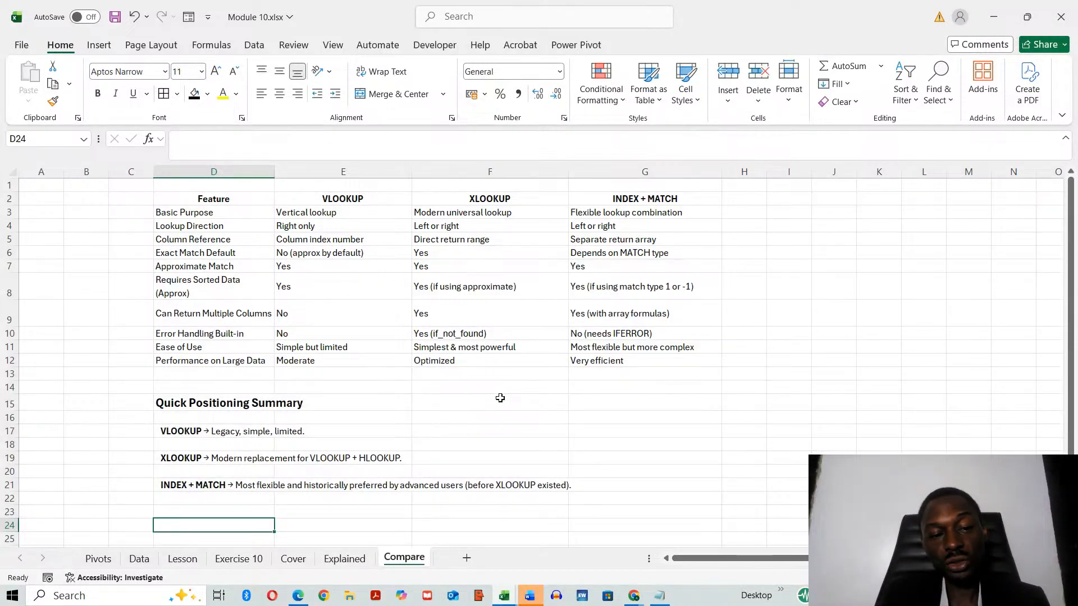
scroll(498, 398, "down", 3)
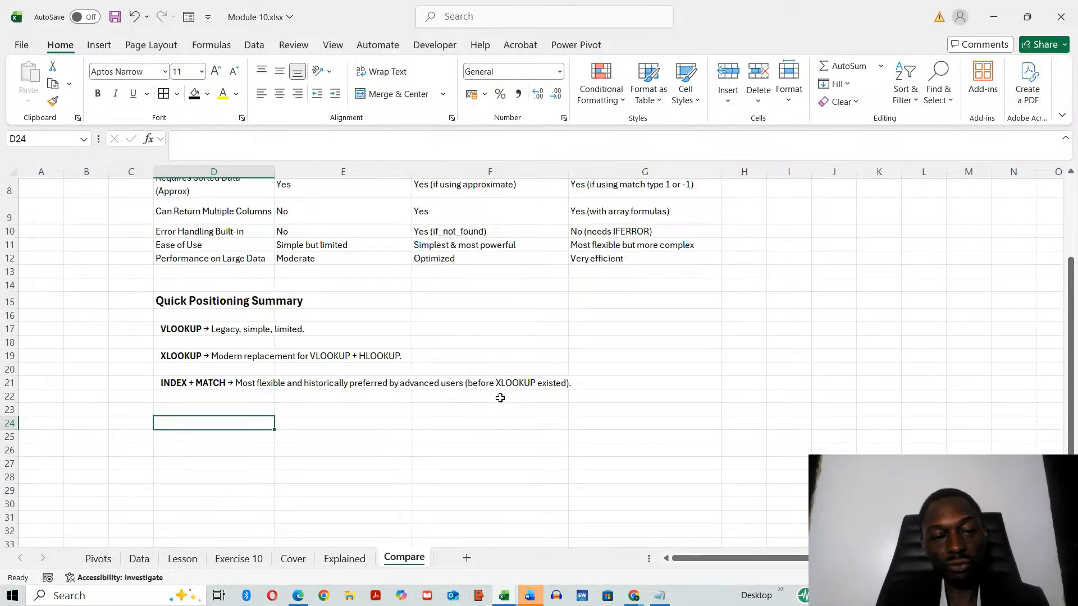
scroll(485, 397, "down", 1)
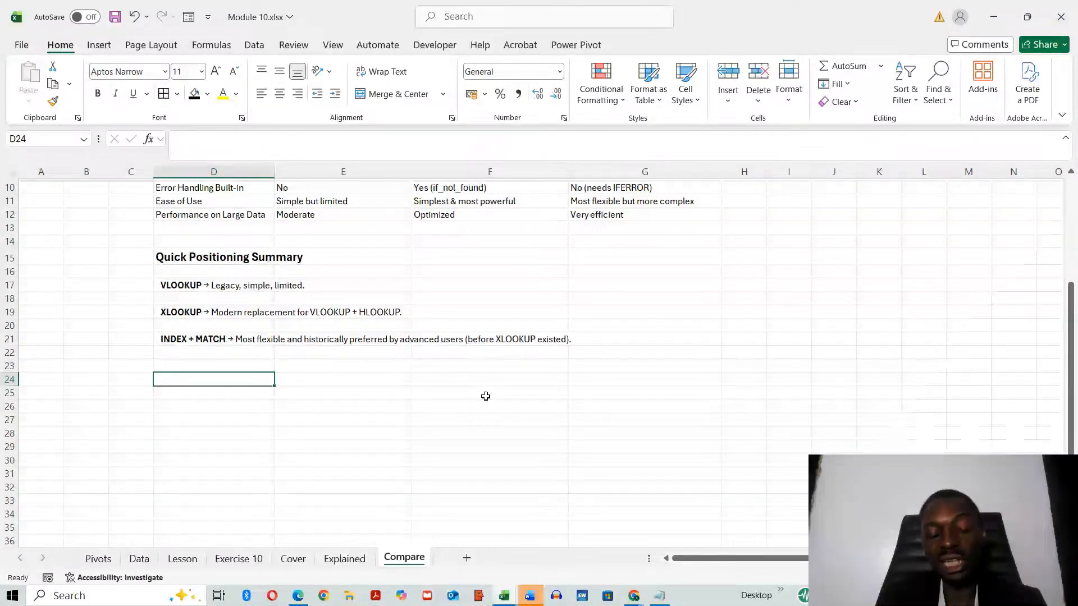
scroll(485, 396, "up", 3)
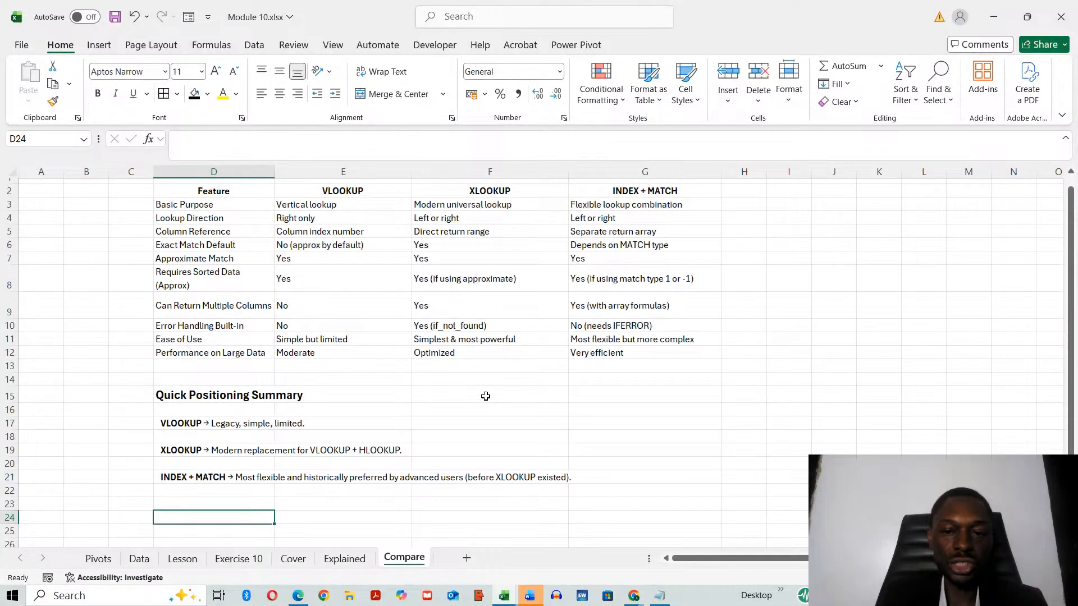
Show Lesson 8 of Module 10 on the Lesson sheet and present points 1 to 3, consulting the Cover sheet for the course outline.
left_click(183, 559)
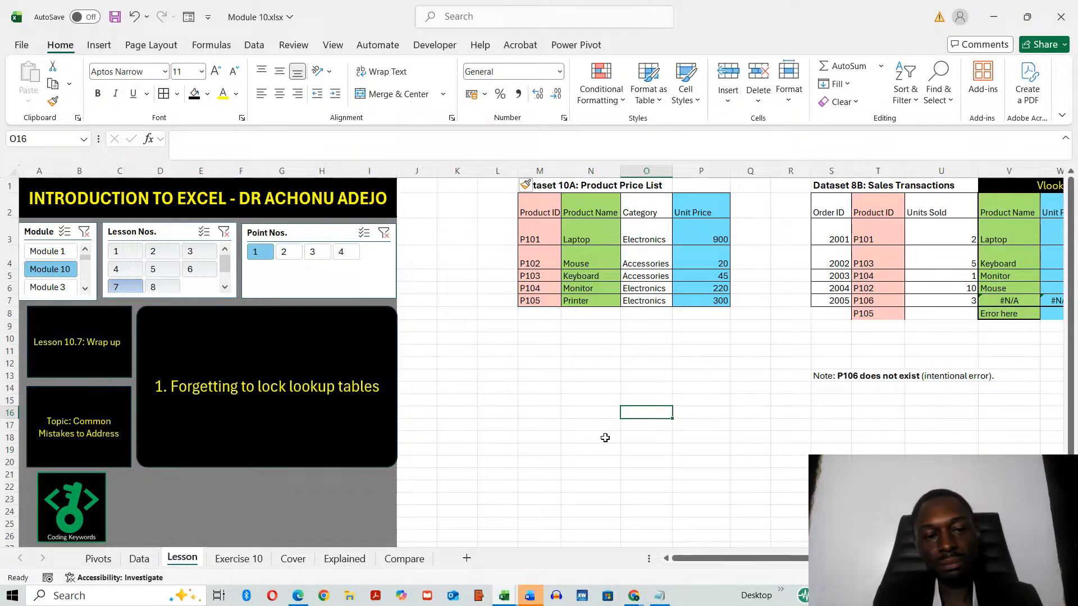
left_click(161, 286)
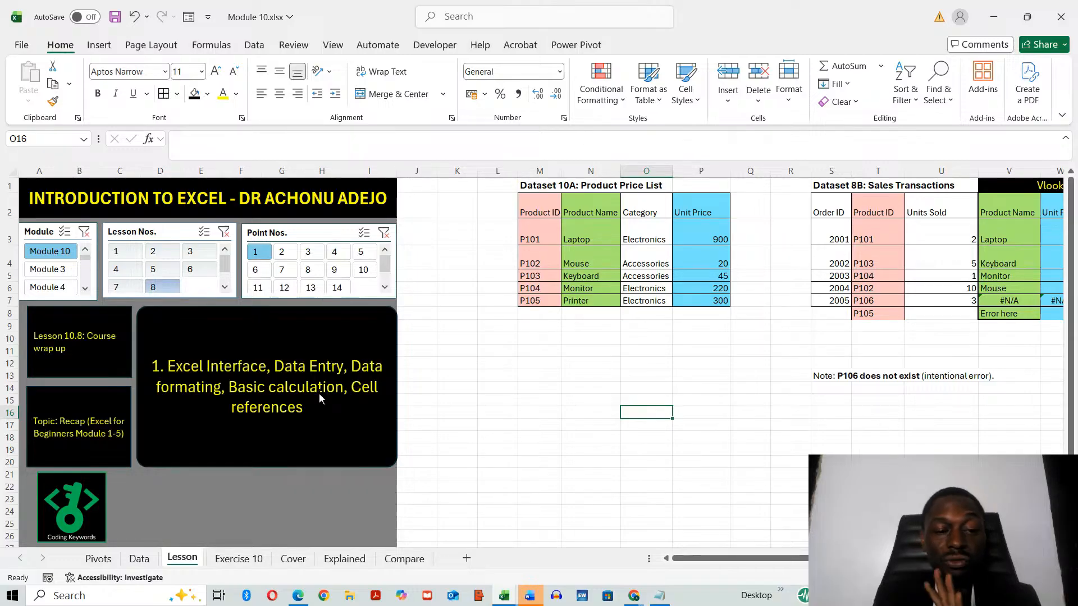
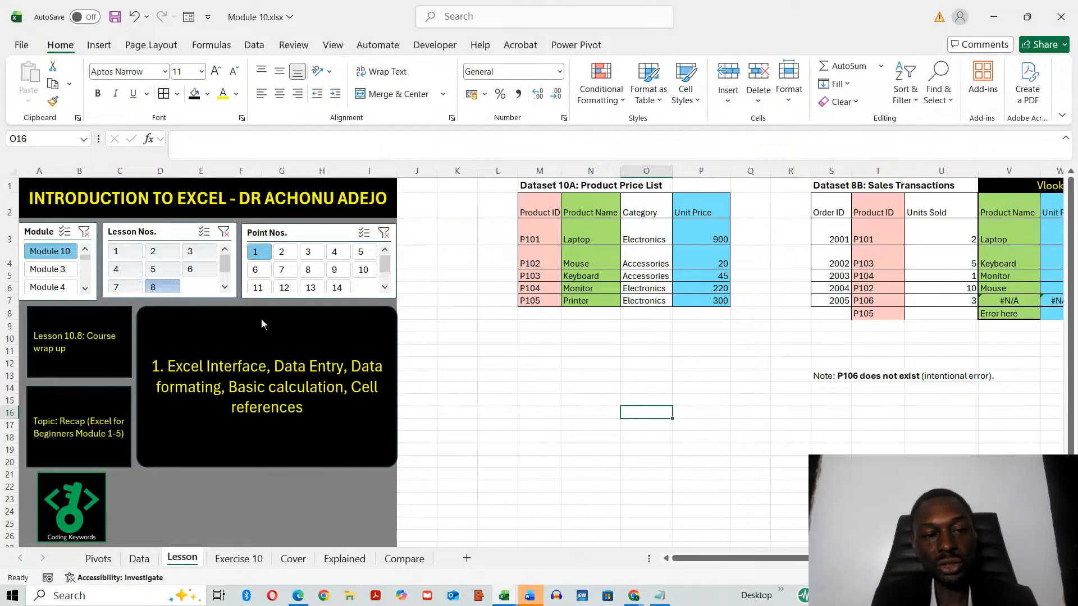
left_click(282, 254)
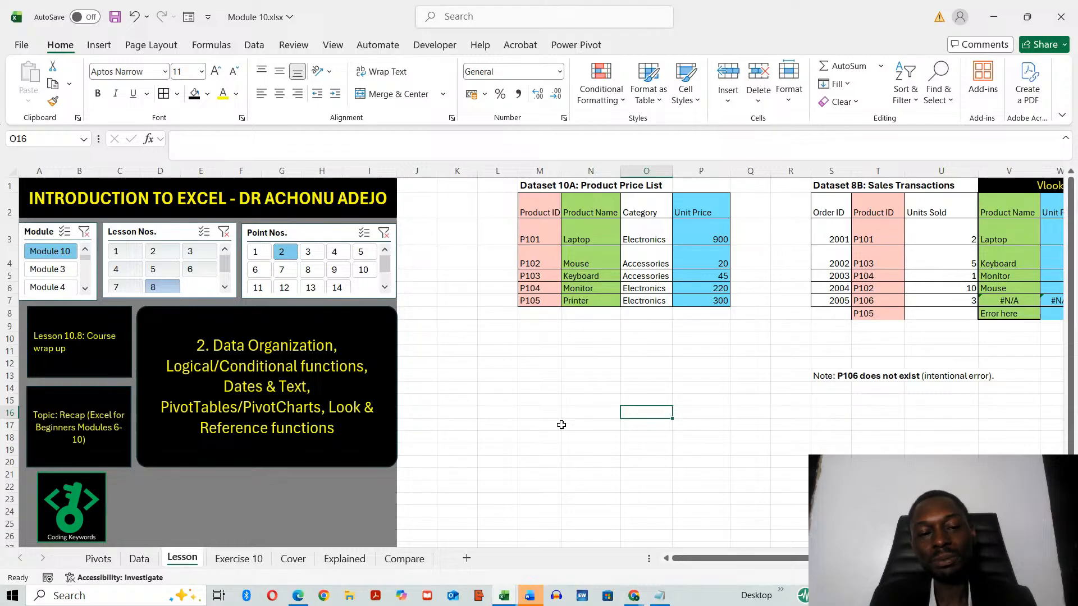
left_click(316, 258)
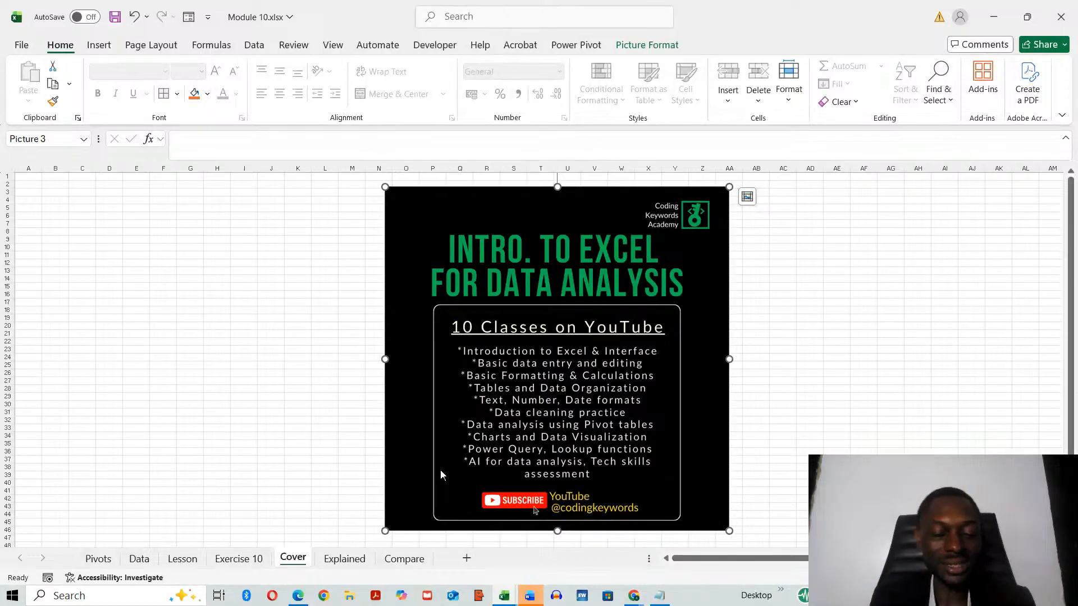
left_click(183, 567)
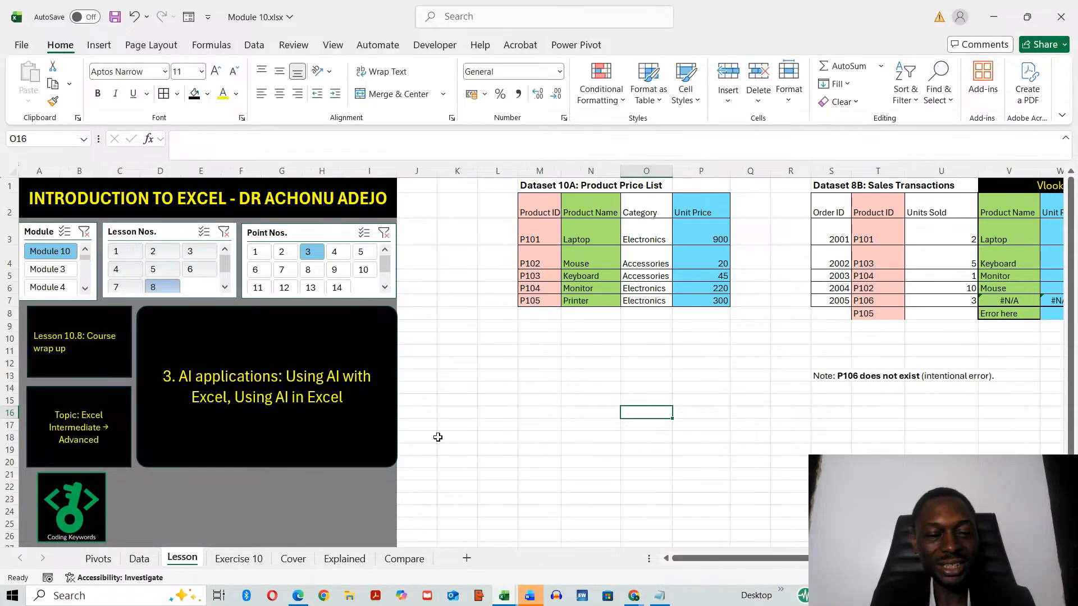
Present Lesson 8 points 4 to 9 one by one, from Charts, Visualization & Dashboards through What-If Analysis Tools.
left_click(338, 256)
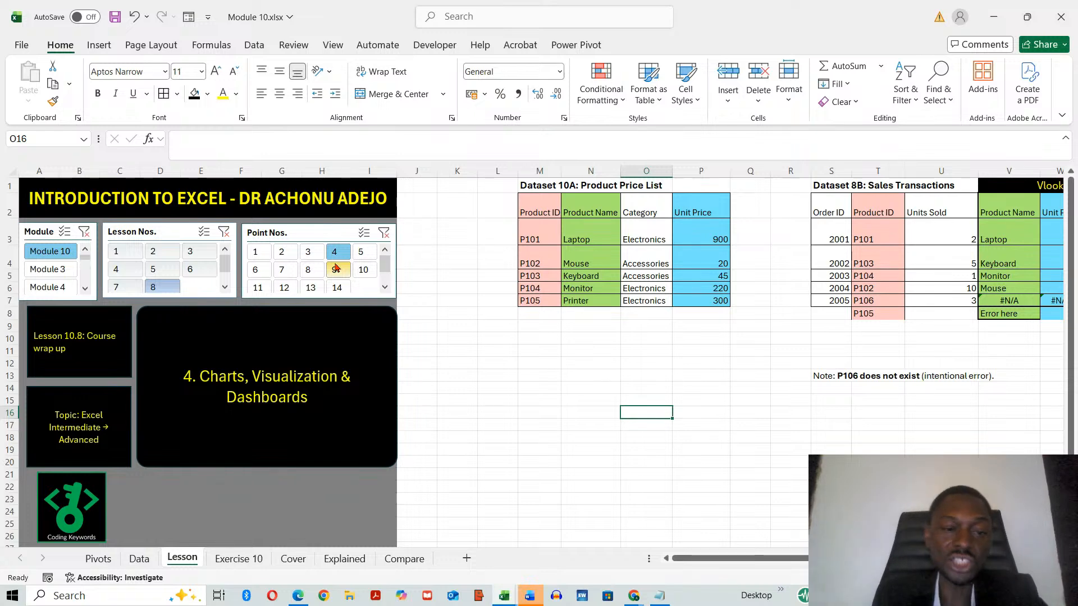
left_click(362, 254)
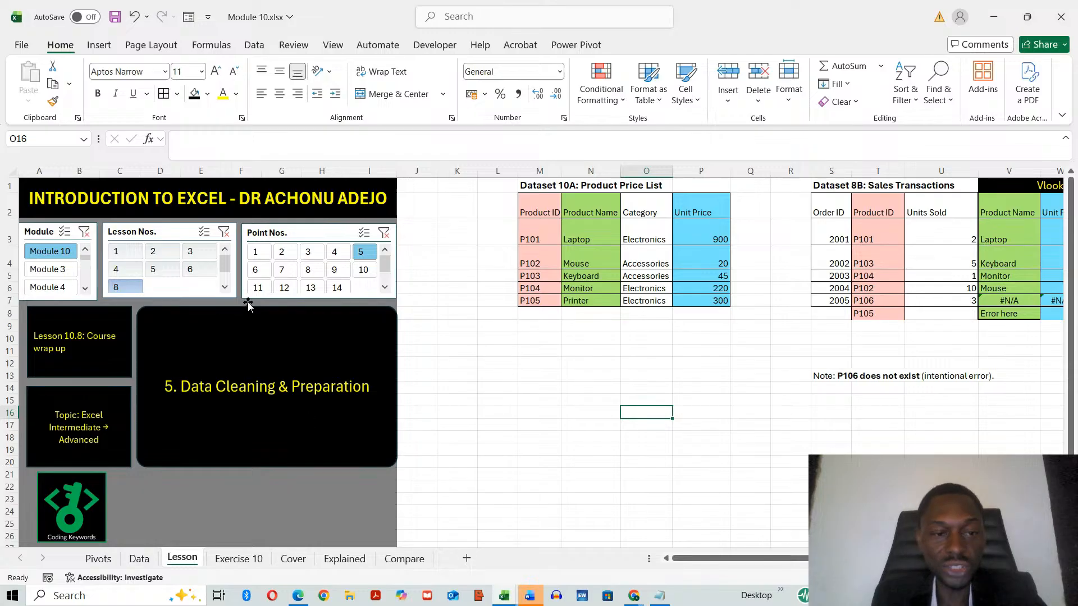
left_click(257, 275)
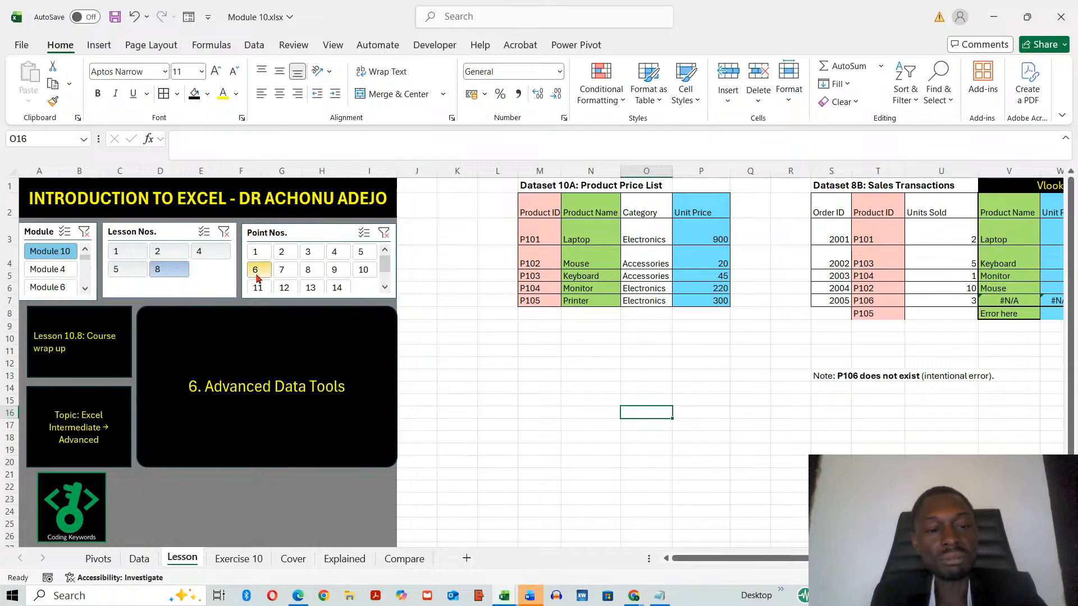
left_click(284, 272)
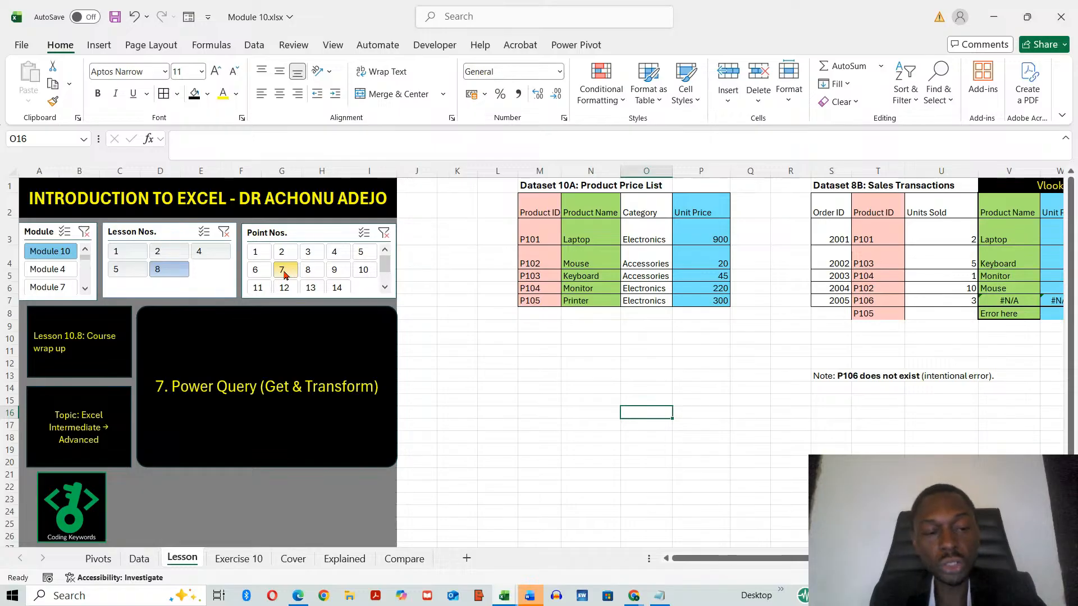
left_click(313, 272)
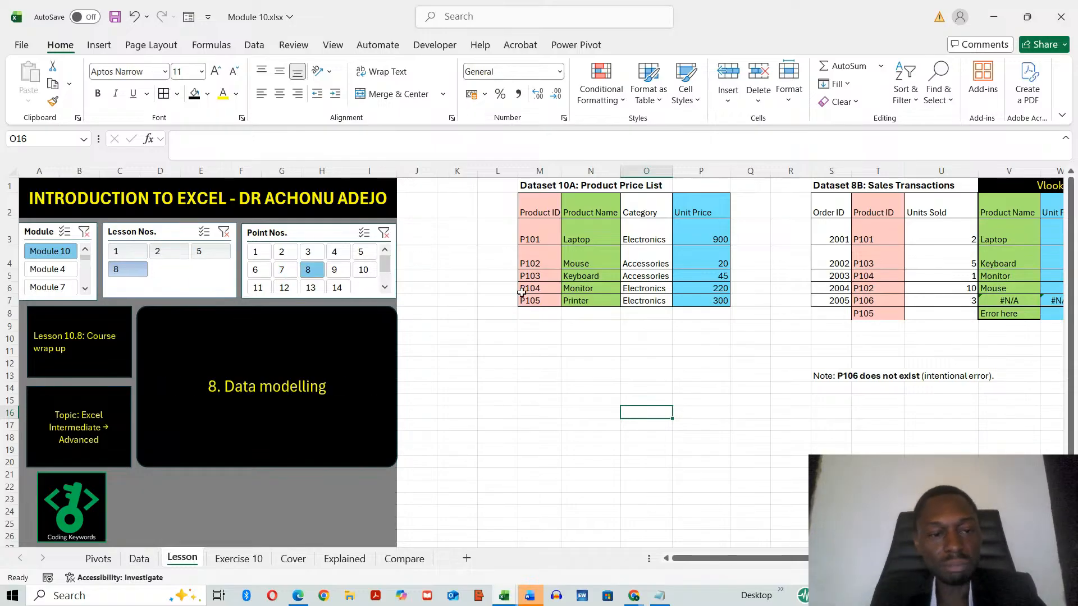
left_click(333, 271)
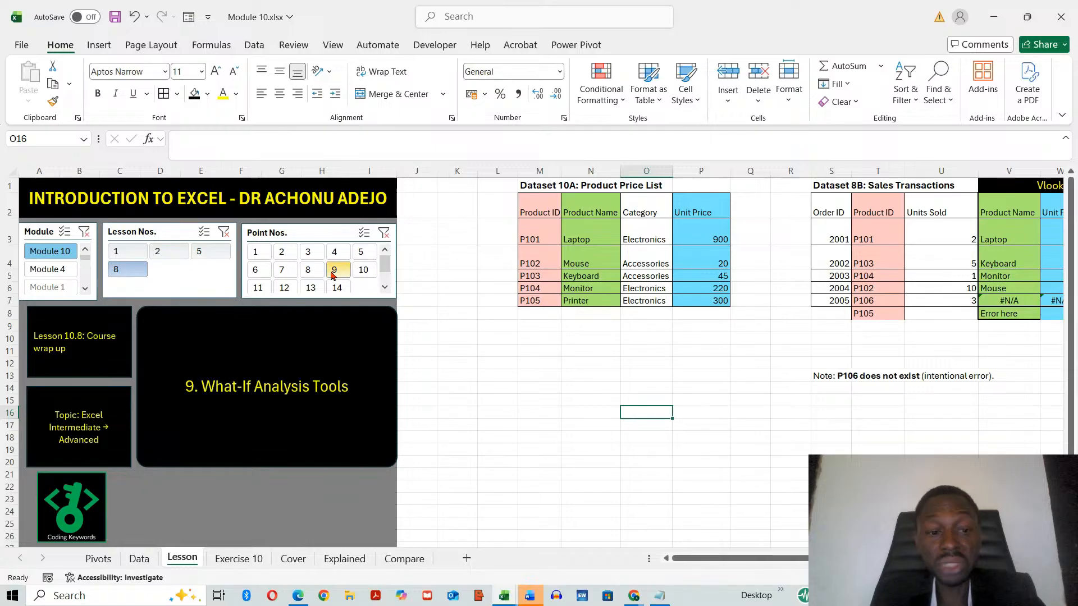
Present Lesson 8 points 10 to 14 one by one, from Macros & Introduction to VBA through the upcoming BONUS videos.
left_click(363, 270)
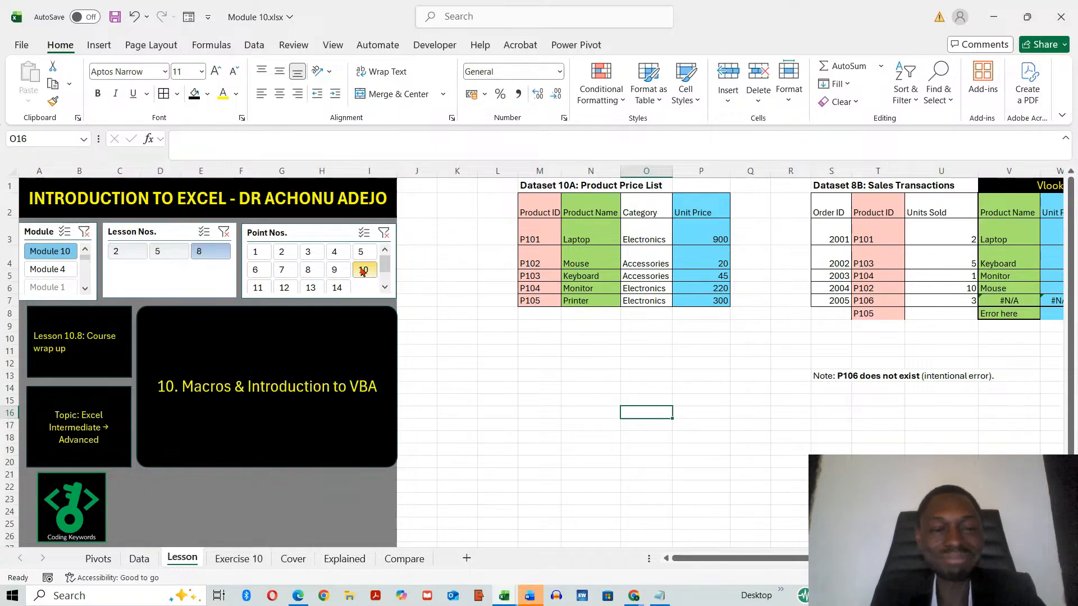
left_click(254, 293)
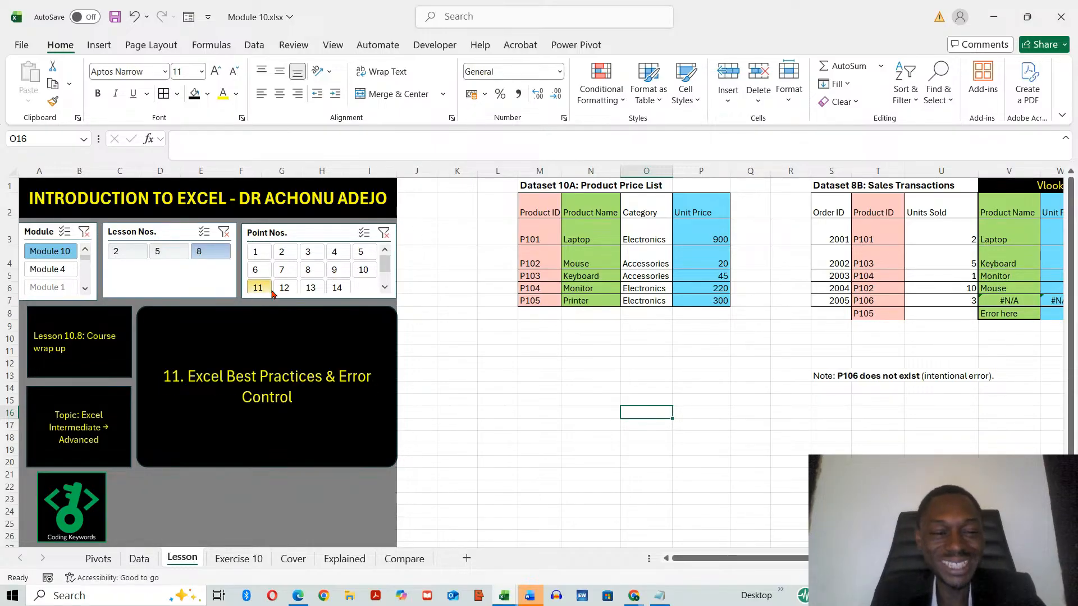
left_click(284, 290)
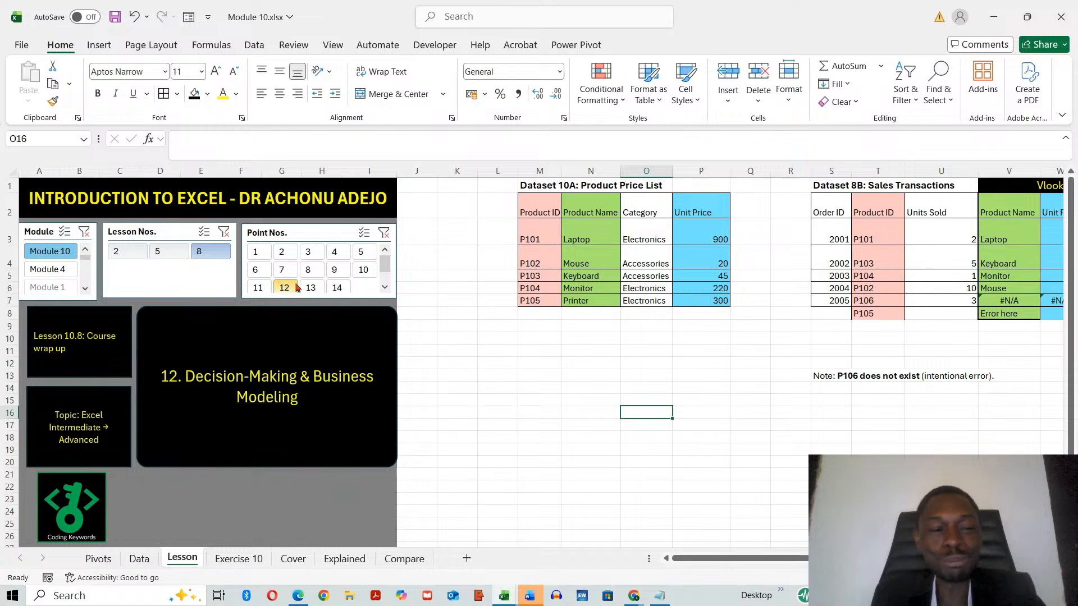
left_click(310, 288)
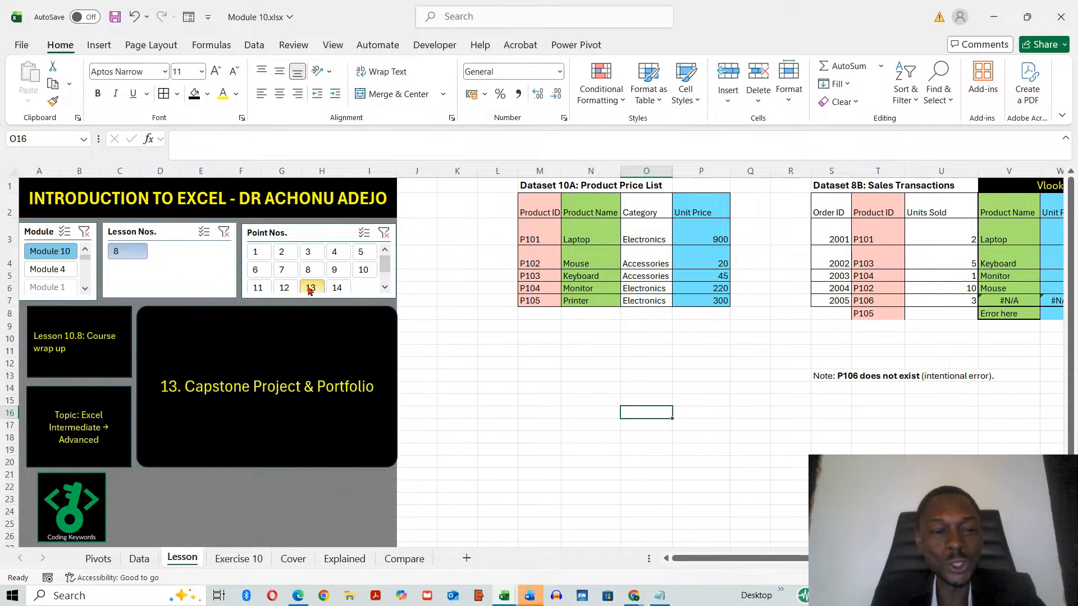
left_click(336, 291)
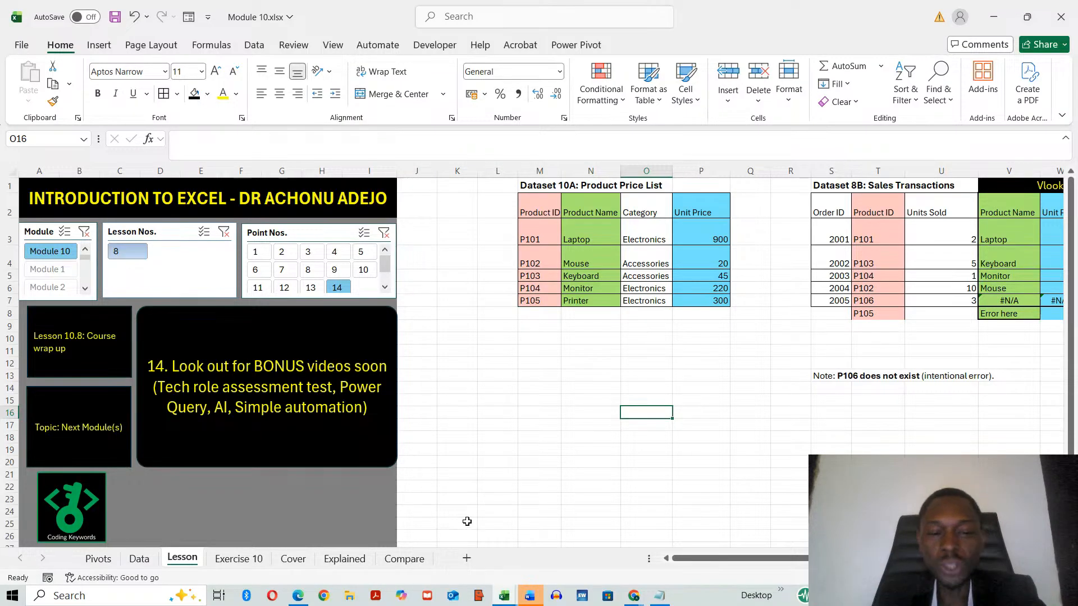
Switch to the live stream in YouTube Studio and stop sharing the screen.
mouse_move(634, 602)
left_click(648, 555)
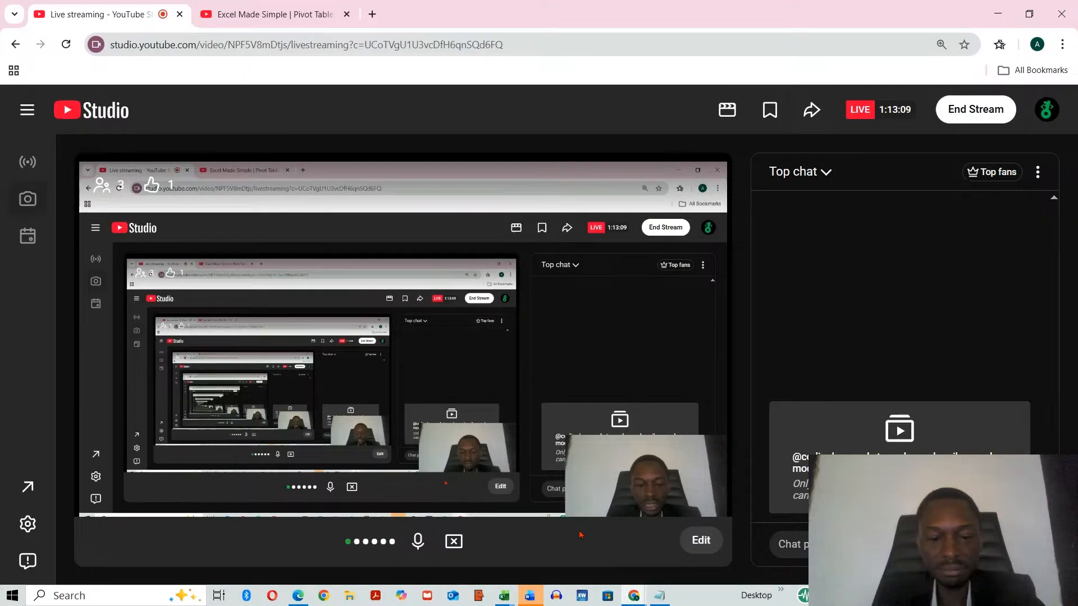
left_click(454, 541)
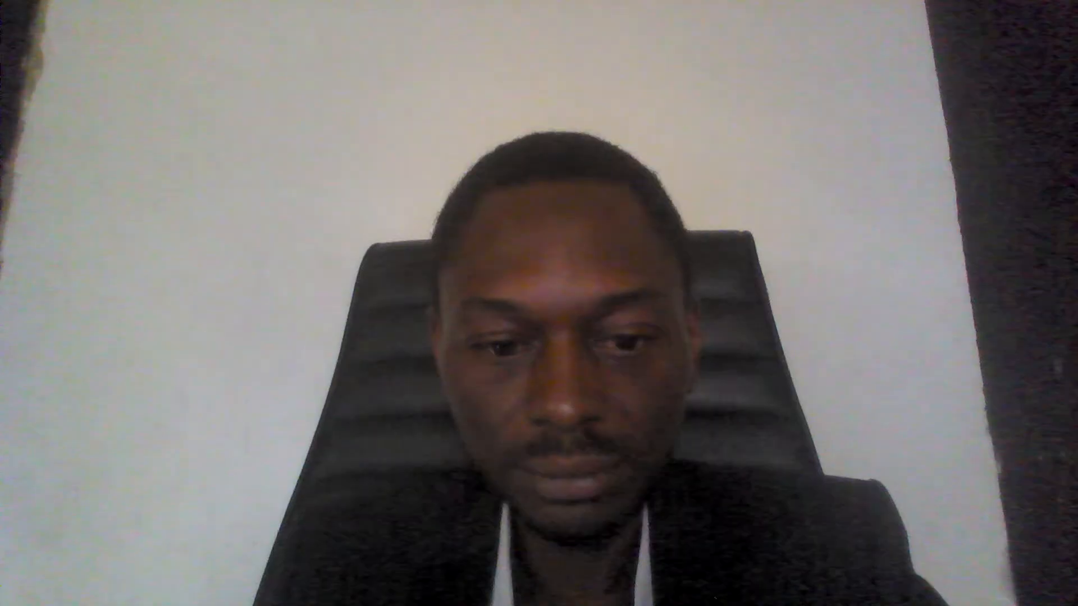